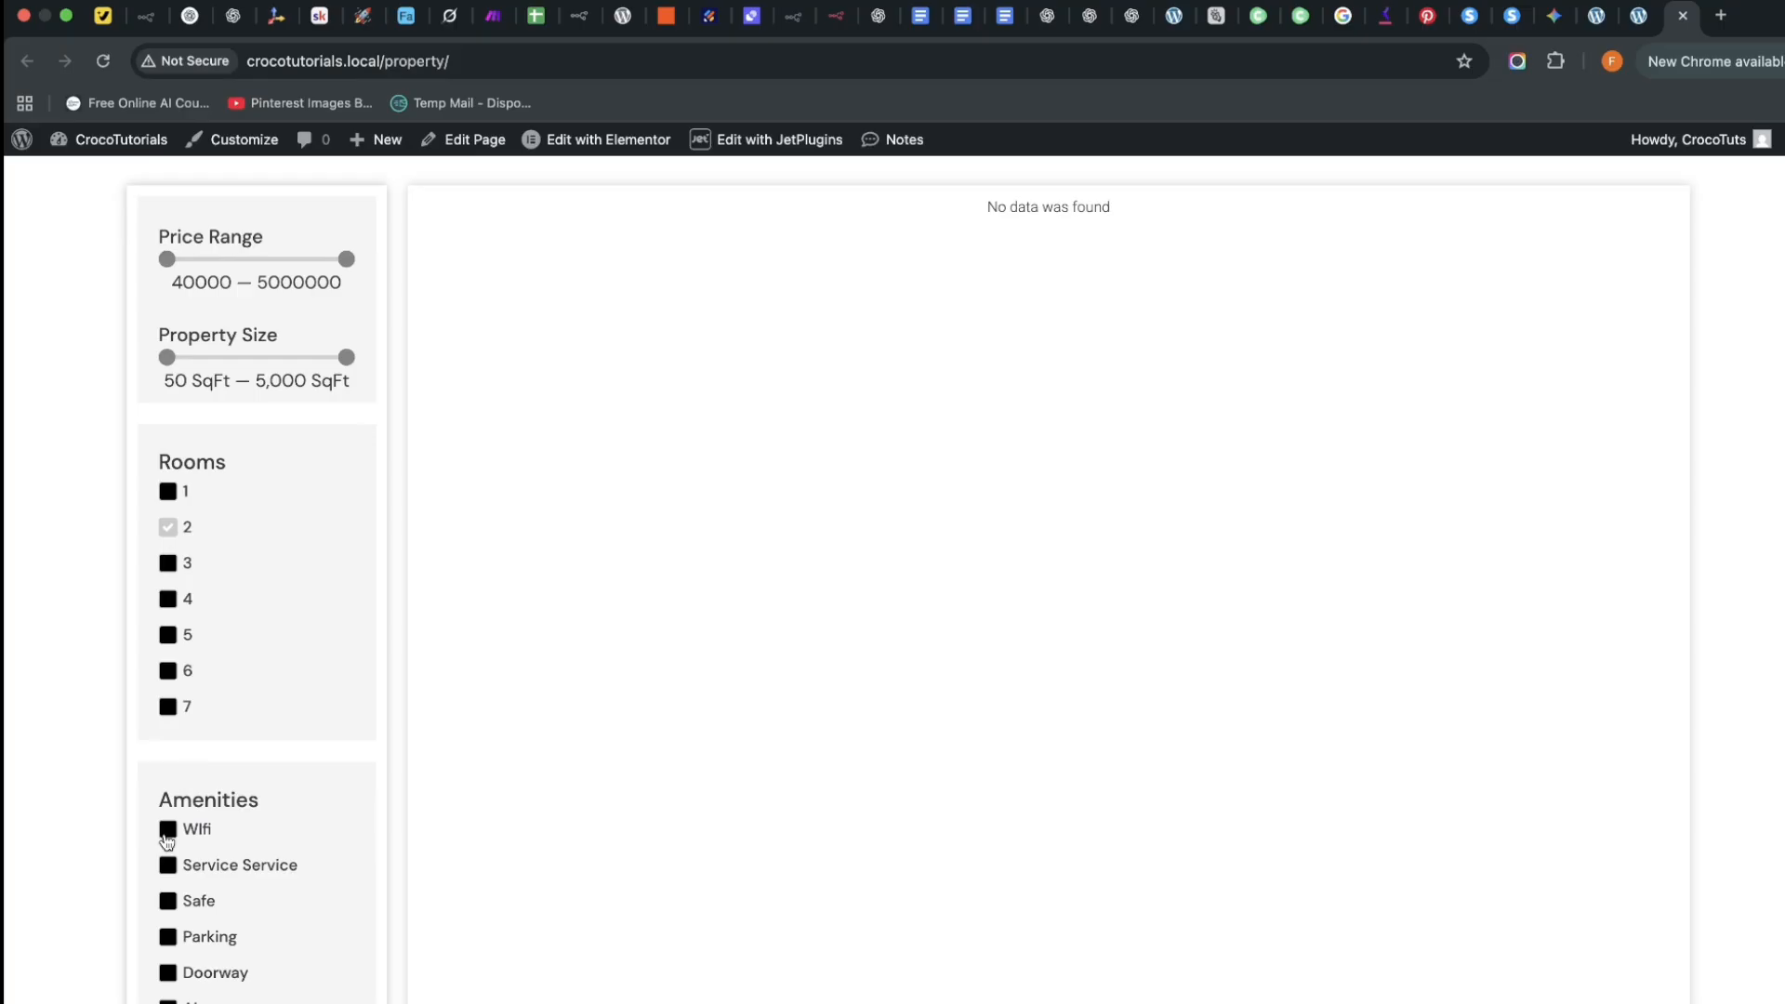
# Uncheck the Rooms '2' filter so the listing shows all three properties
pyautogui.click(167, 528)
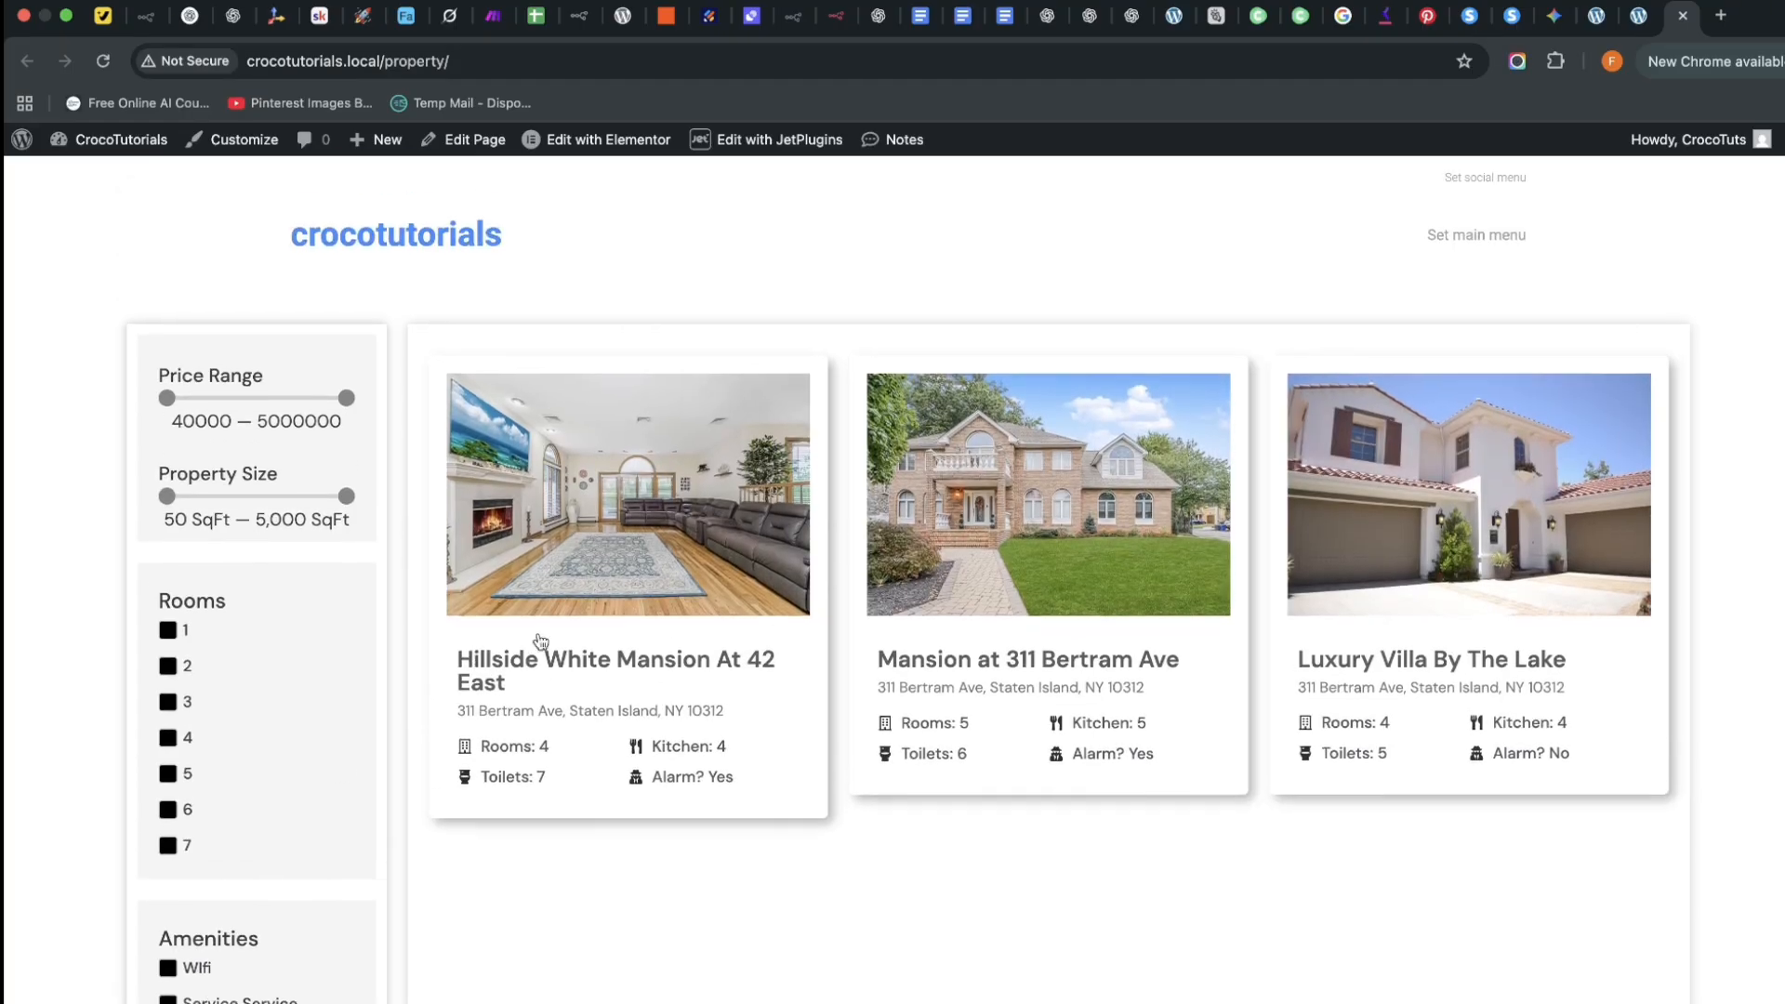
# Open the Hillside White Mansion At 42 East page and scroll through its gallery, amenities and map
pyautogui.click(636, 664)
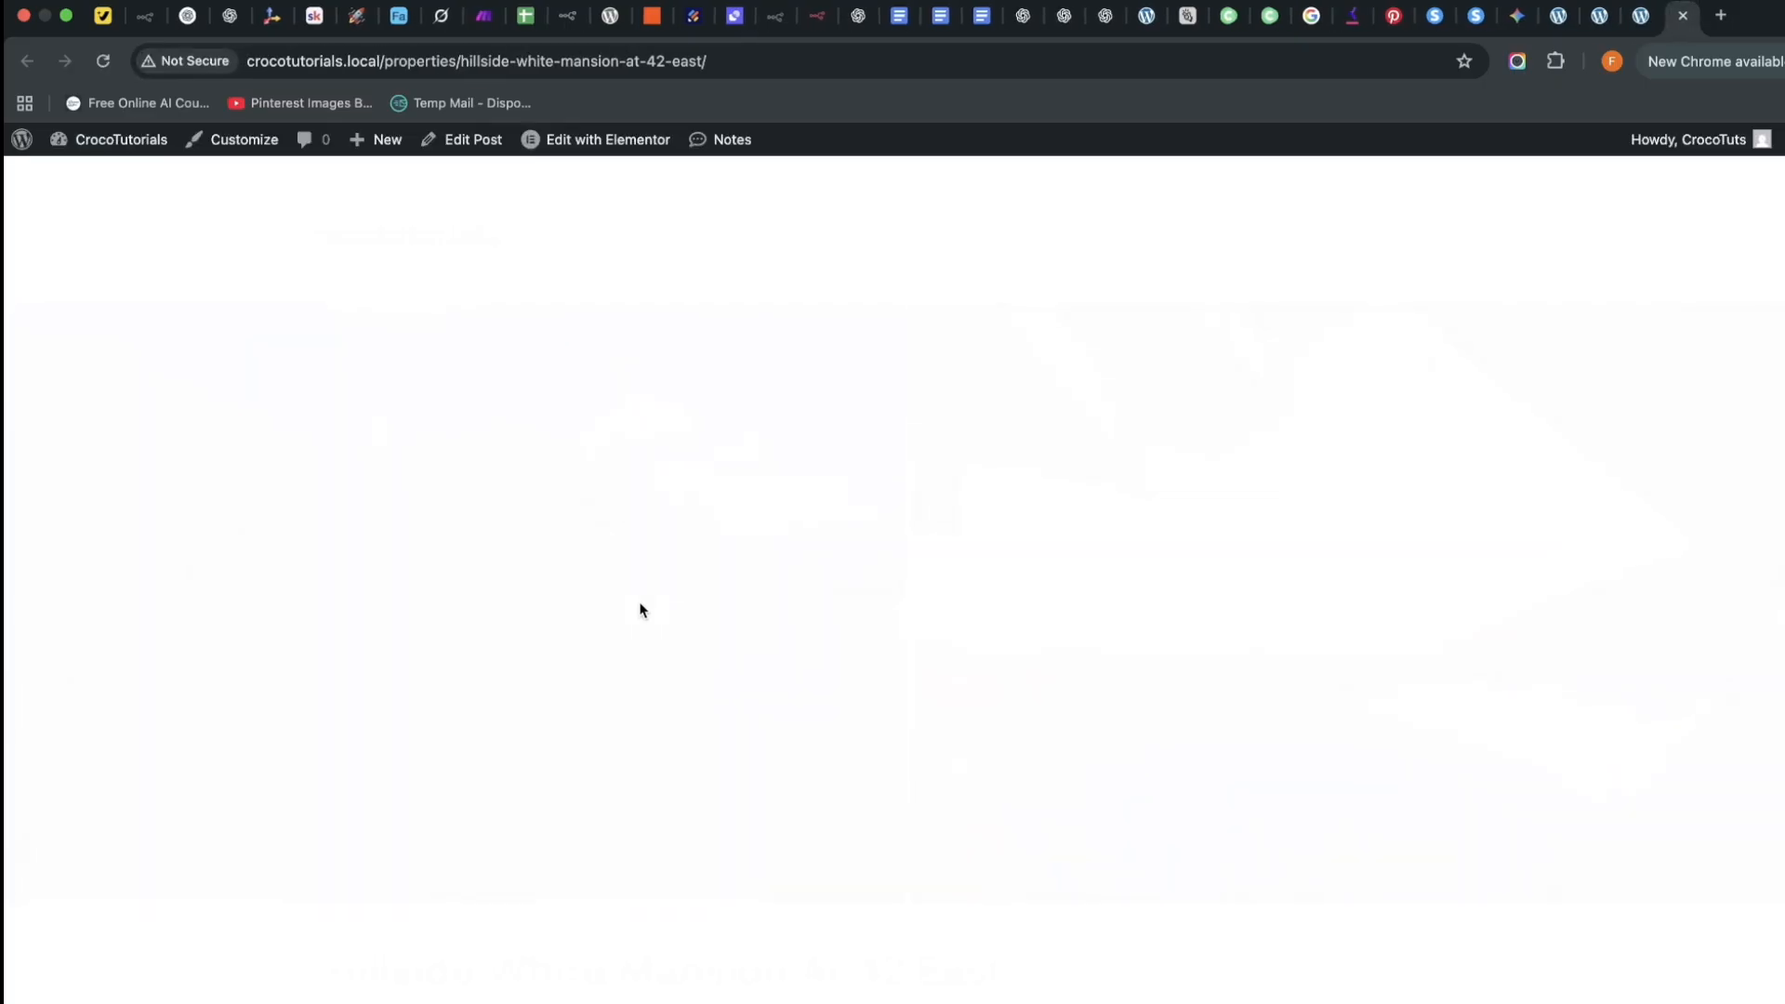
pyautogui.scroll(-6, 772, 688)
pyautogui.scroll(-5, 796, 716)
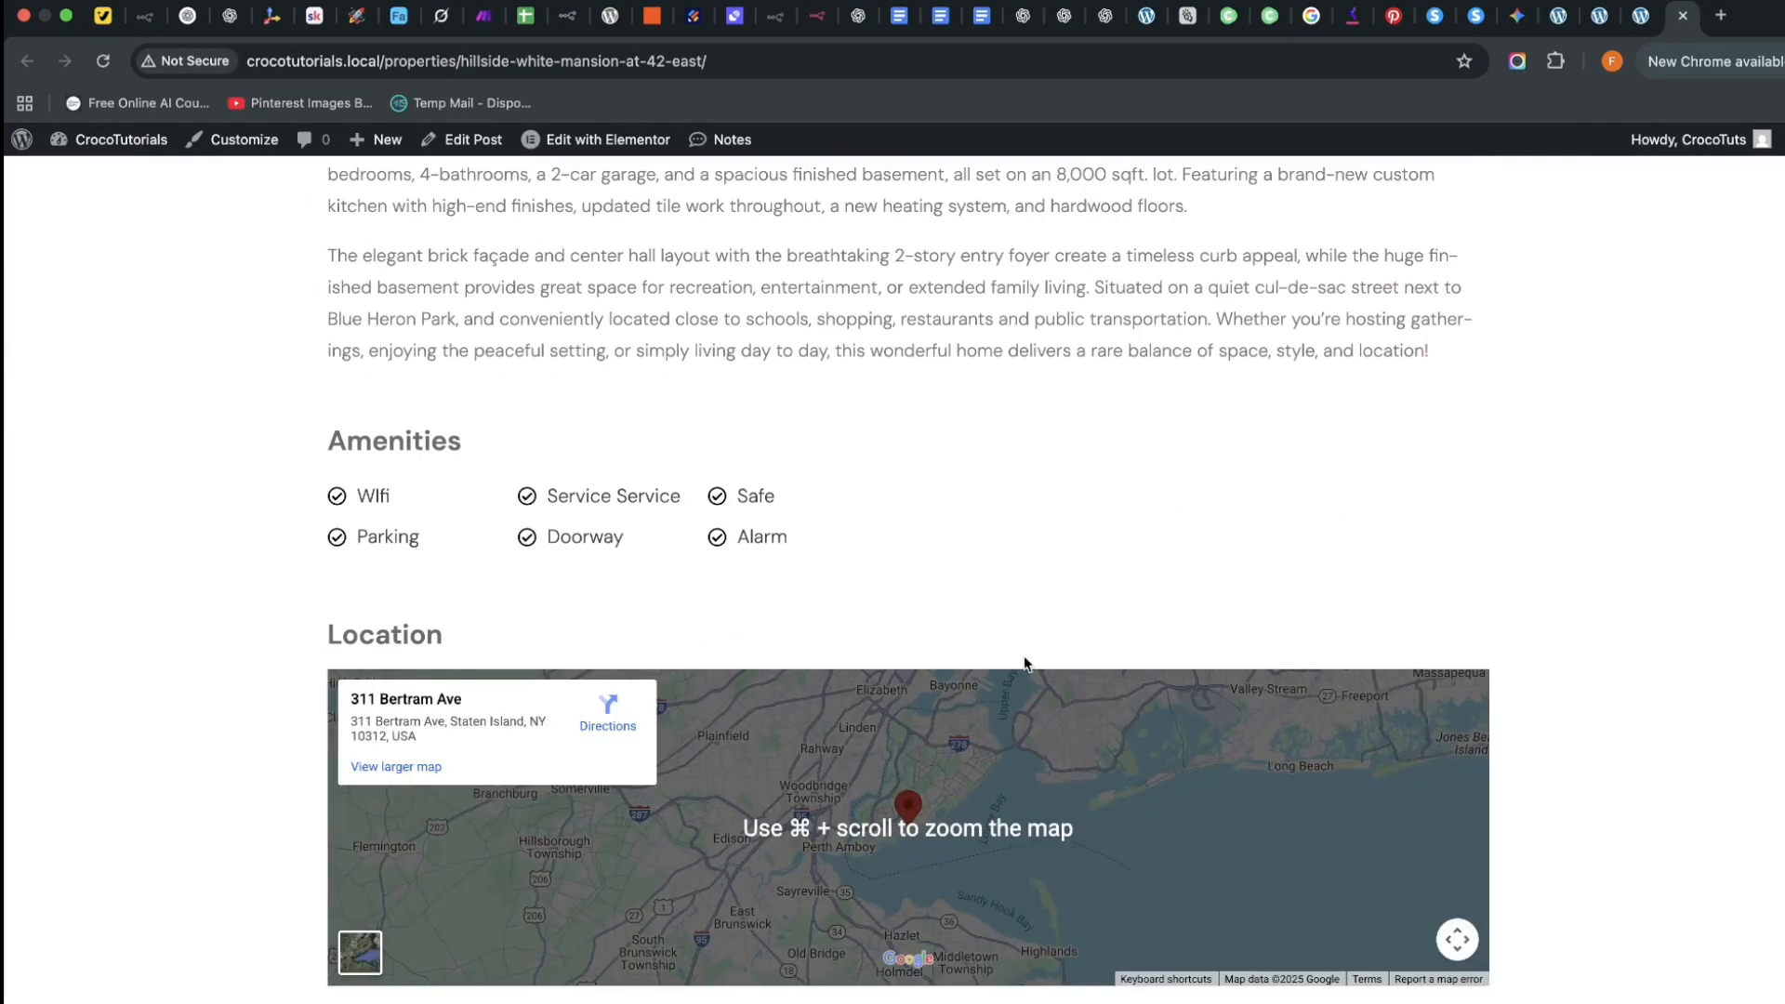
pyautogui.scroll(8, 1023, 663)
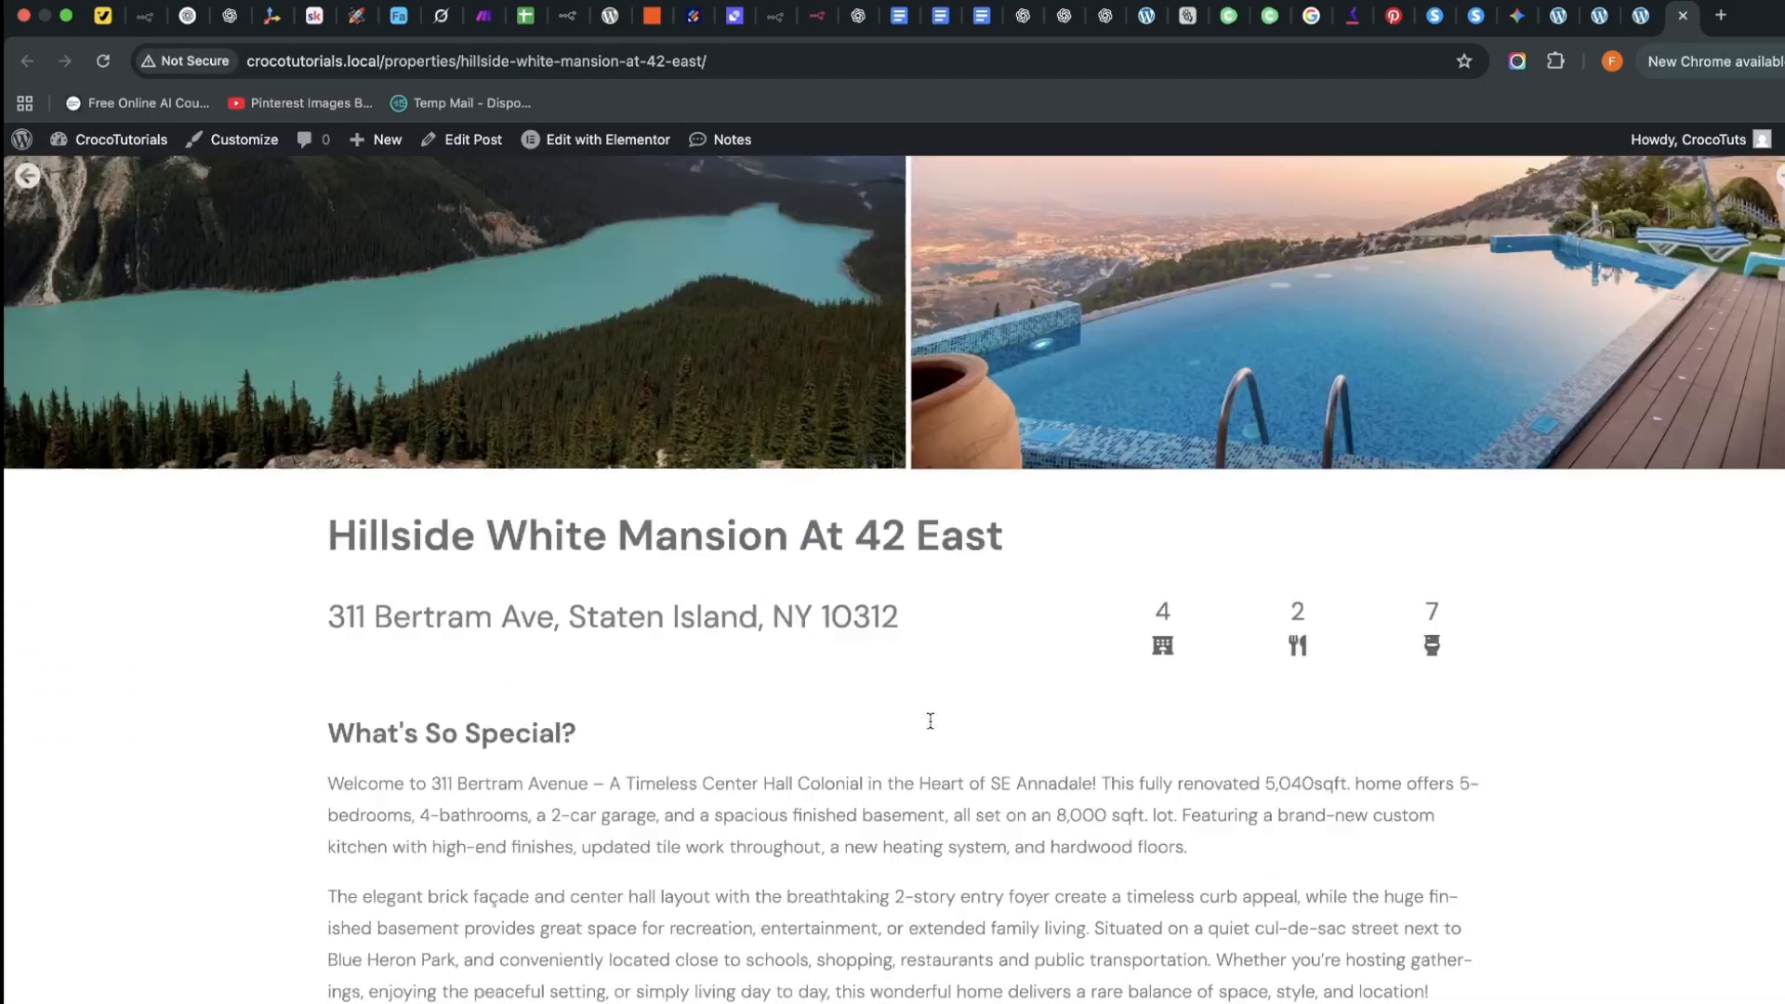
pyautogui.scroll(-7, 929, 719)
pyautogui.scroll(-1, 685, 756)
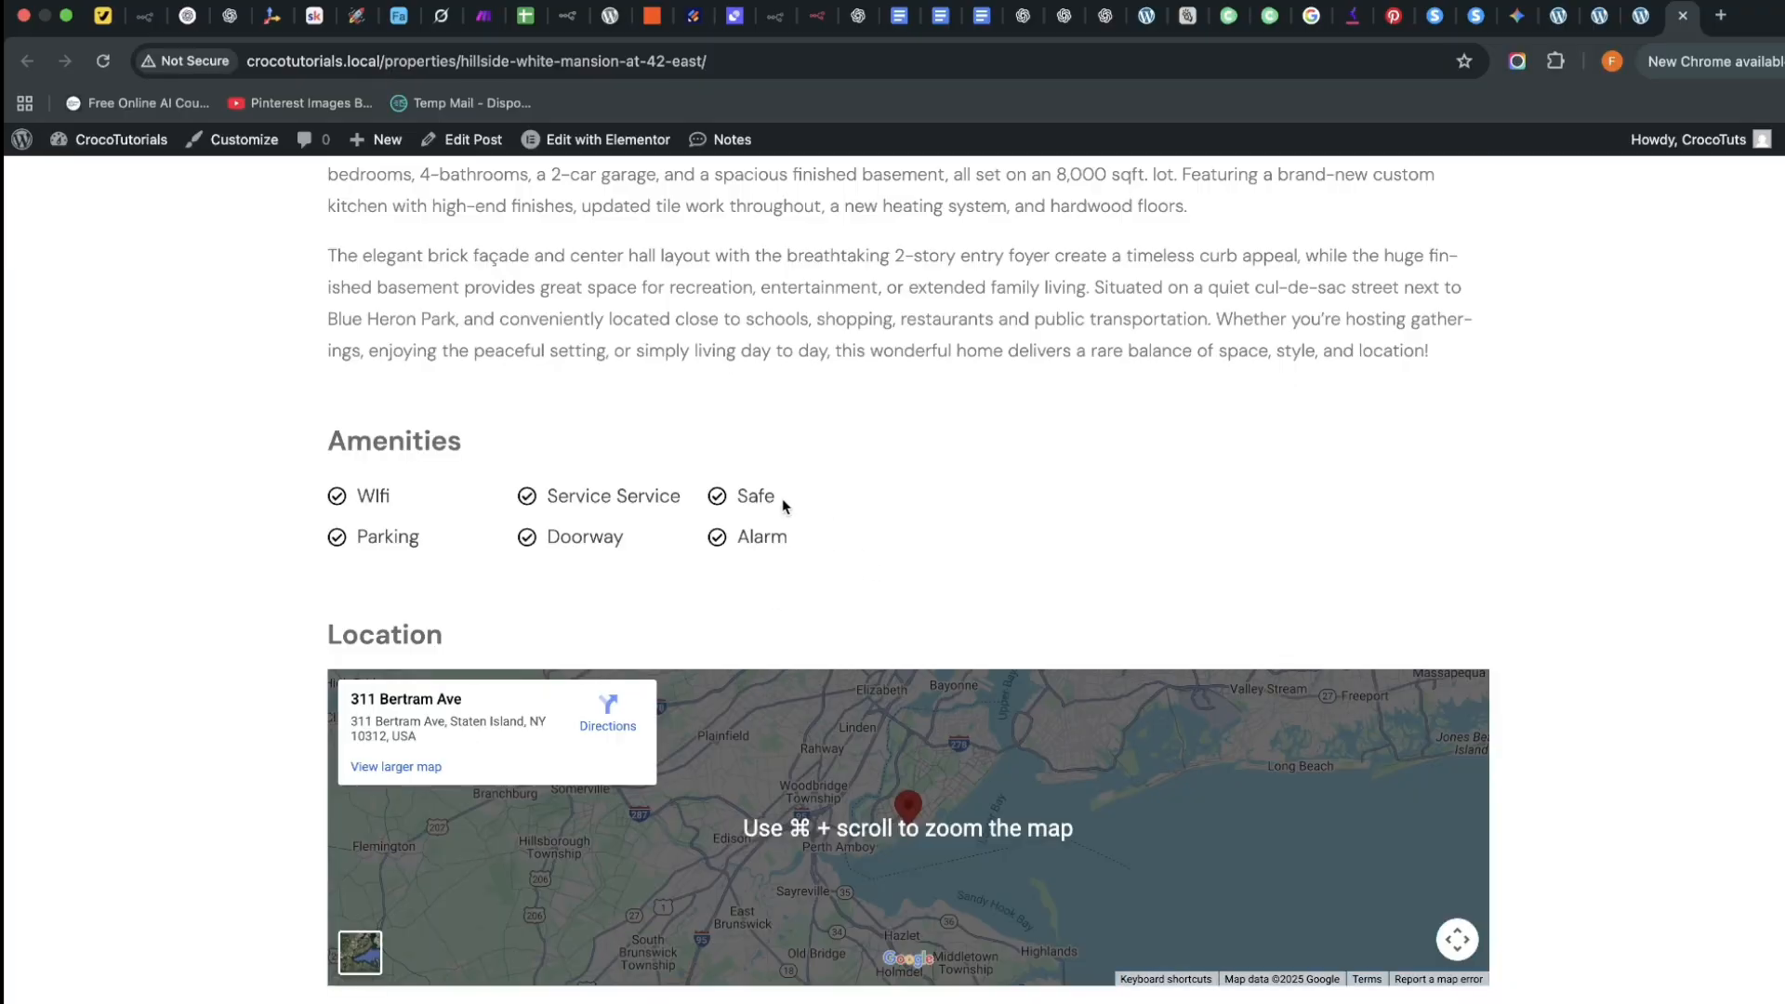
pyautogui.scroll(9, 851, 575)
pyautogui.scroll(-5, 983, 623)
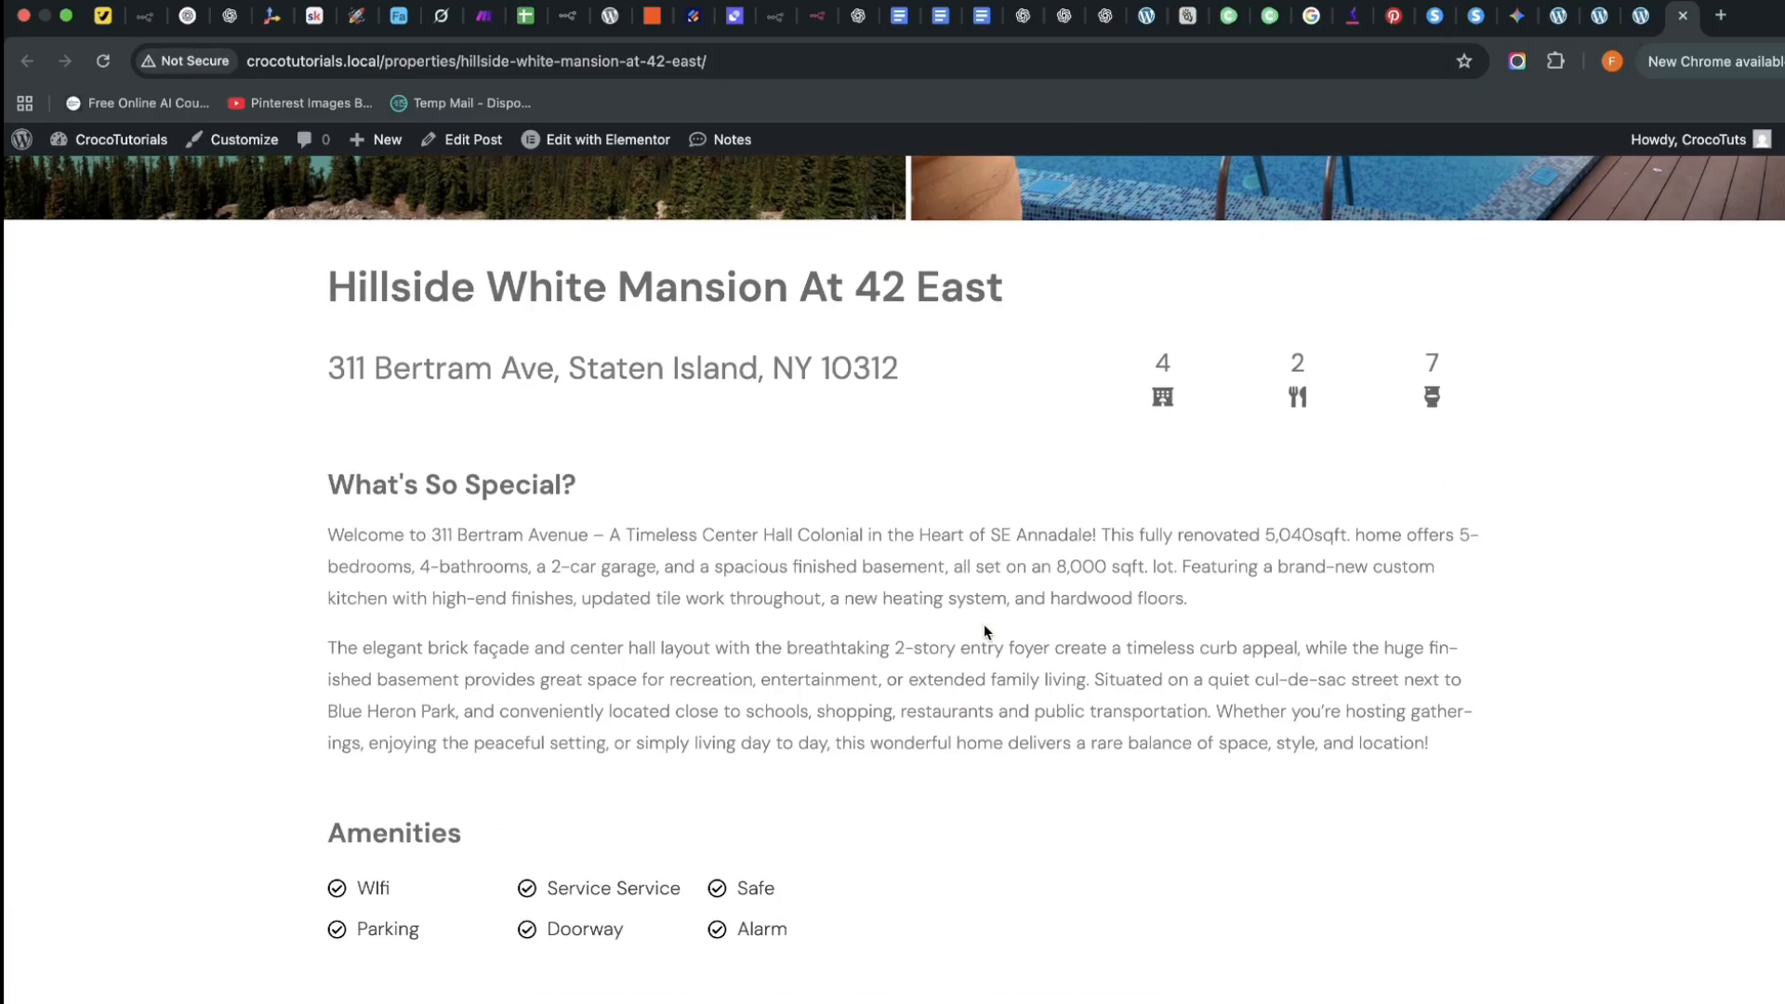
pyautogui.scroll(-1, 909, 638)
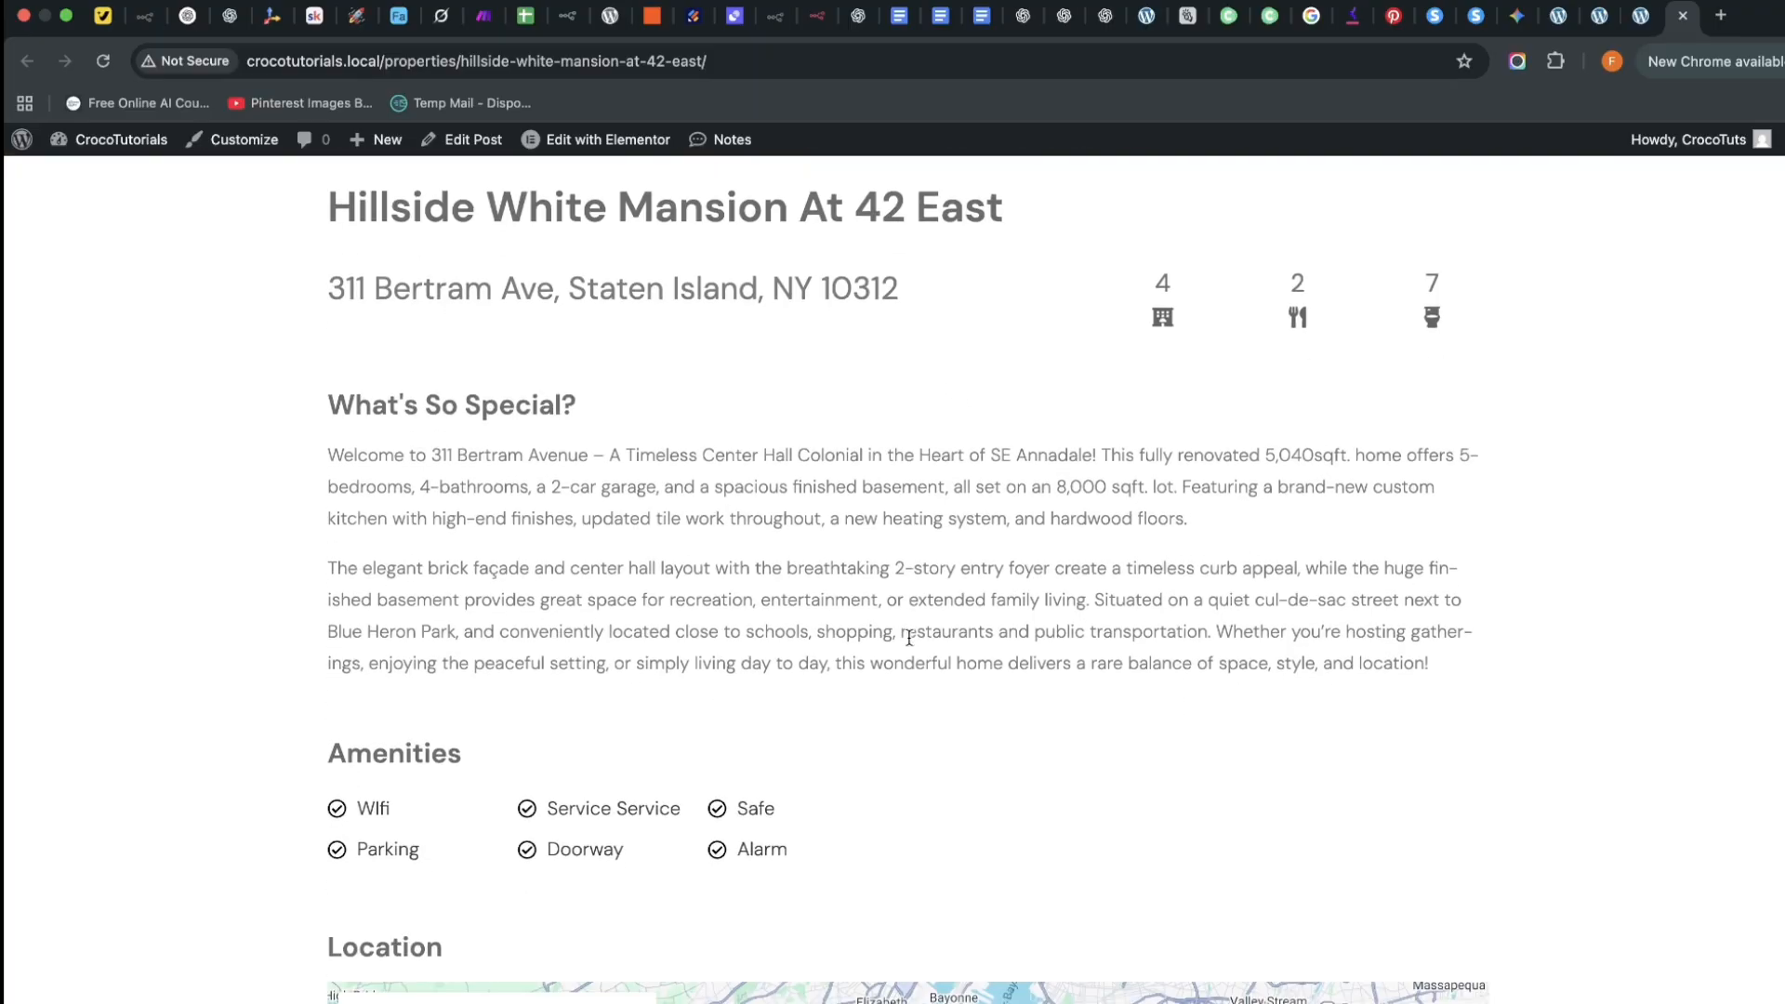
pyautogui.scroll(-1, 909, 638)
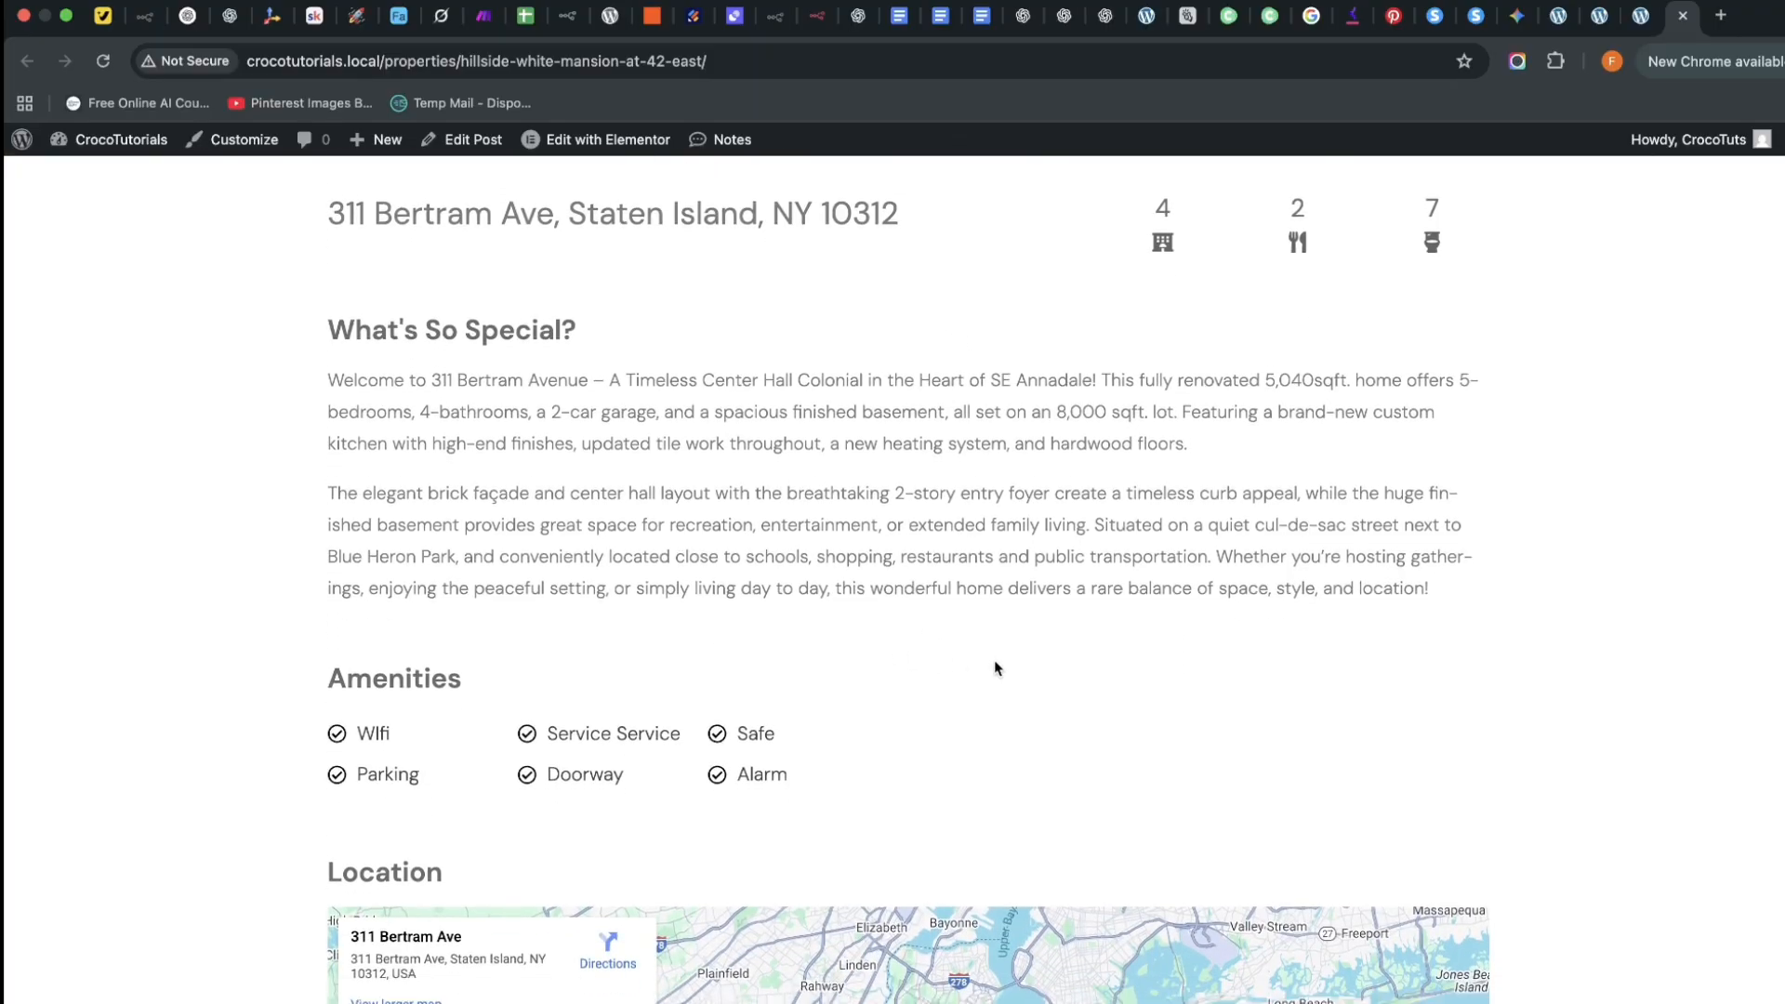
pyautogui.scroll(-3, 930, 662)
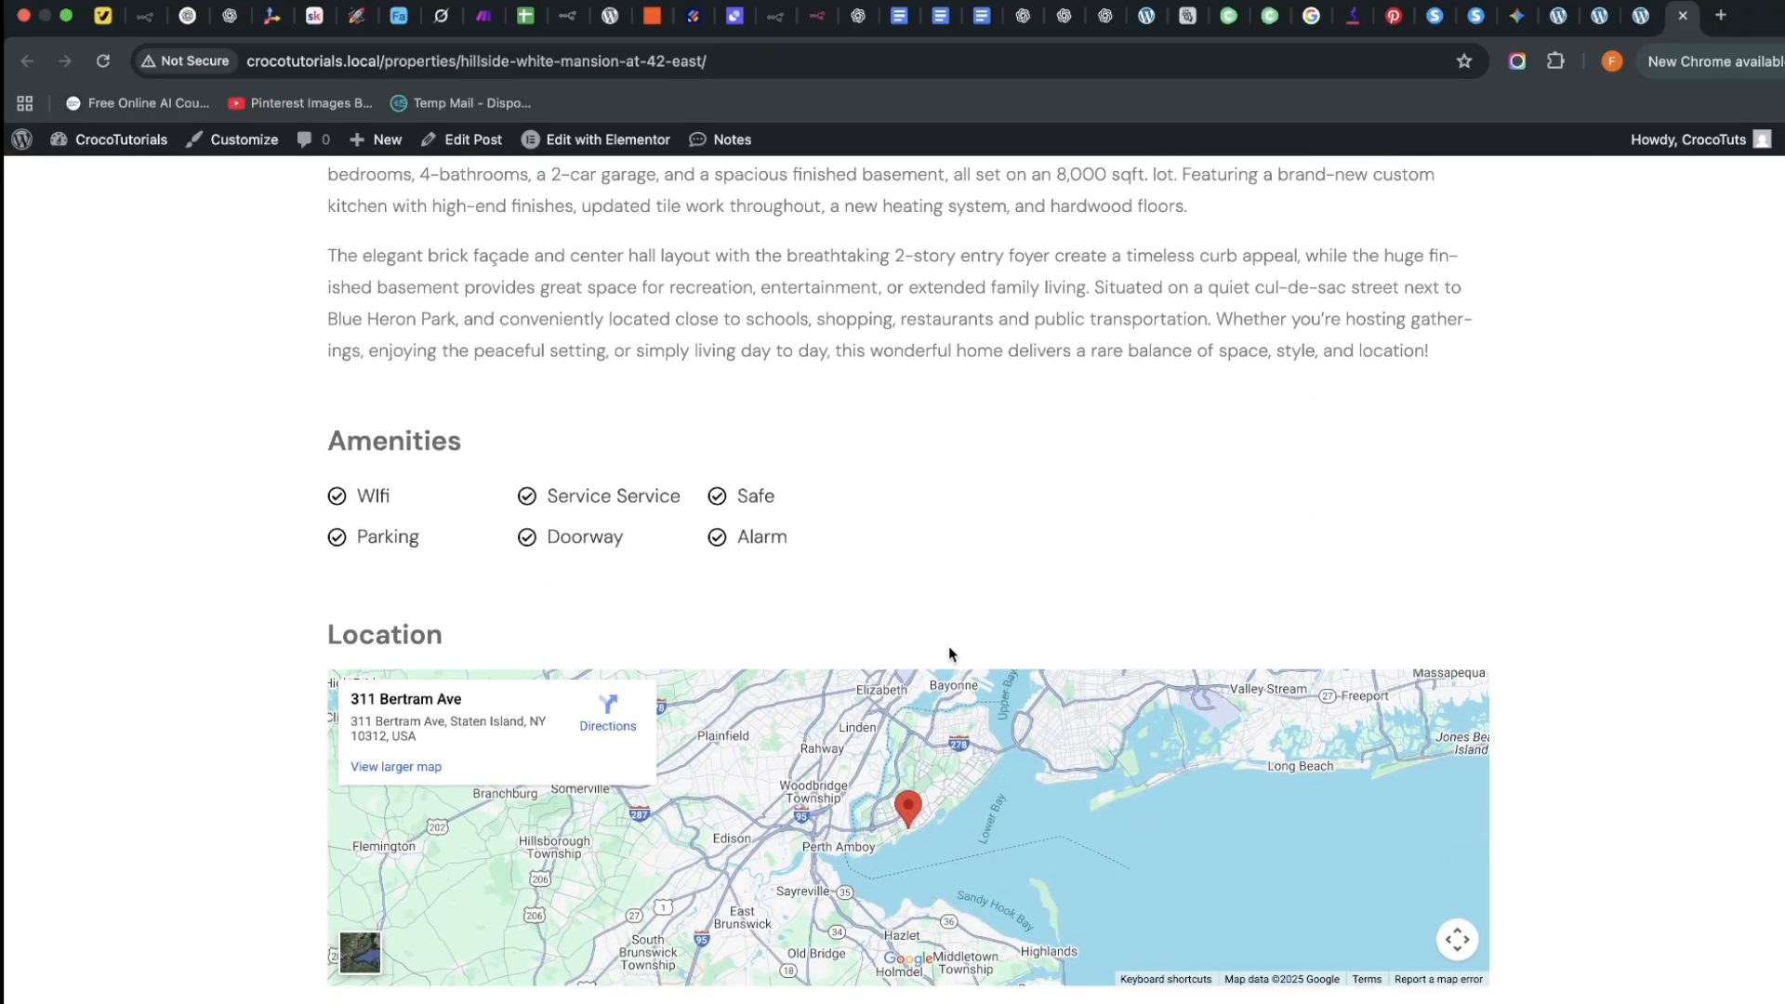
pyautogui.scroll(14, 948, 653)
pyautogui.scroll(-14, 974, 604)
pyautogui.scroll(10, 1107, 496)
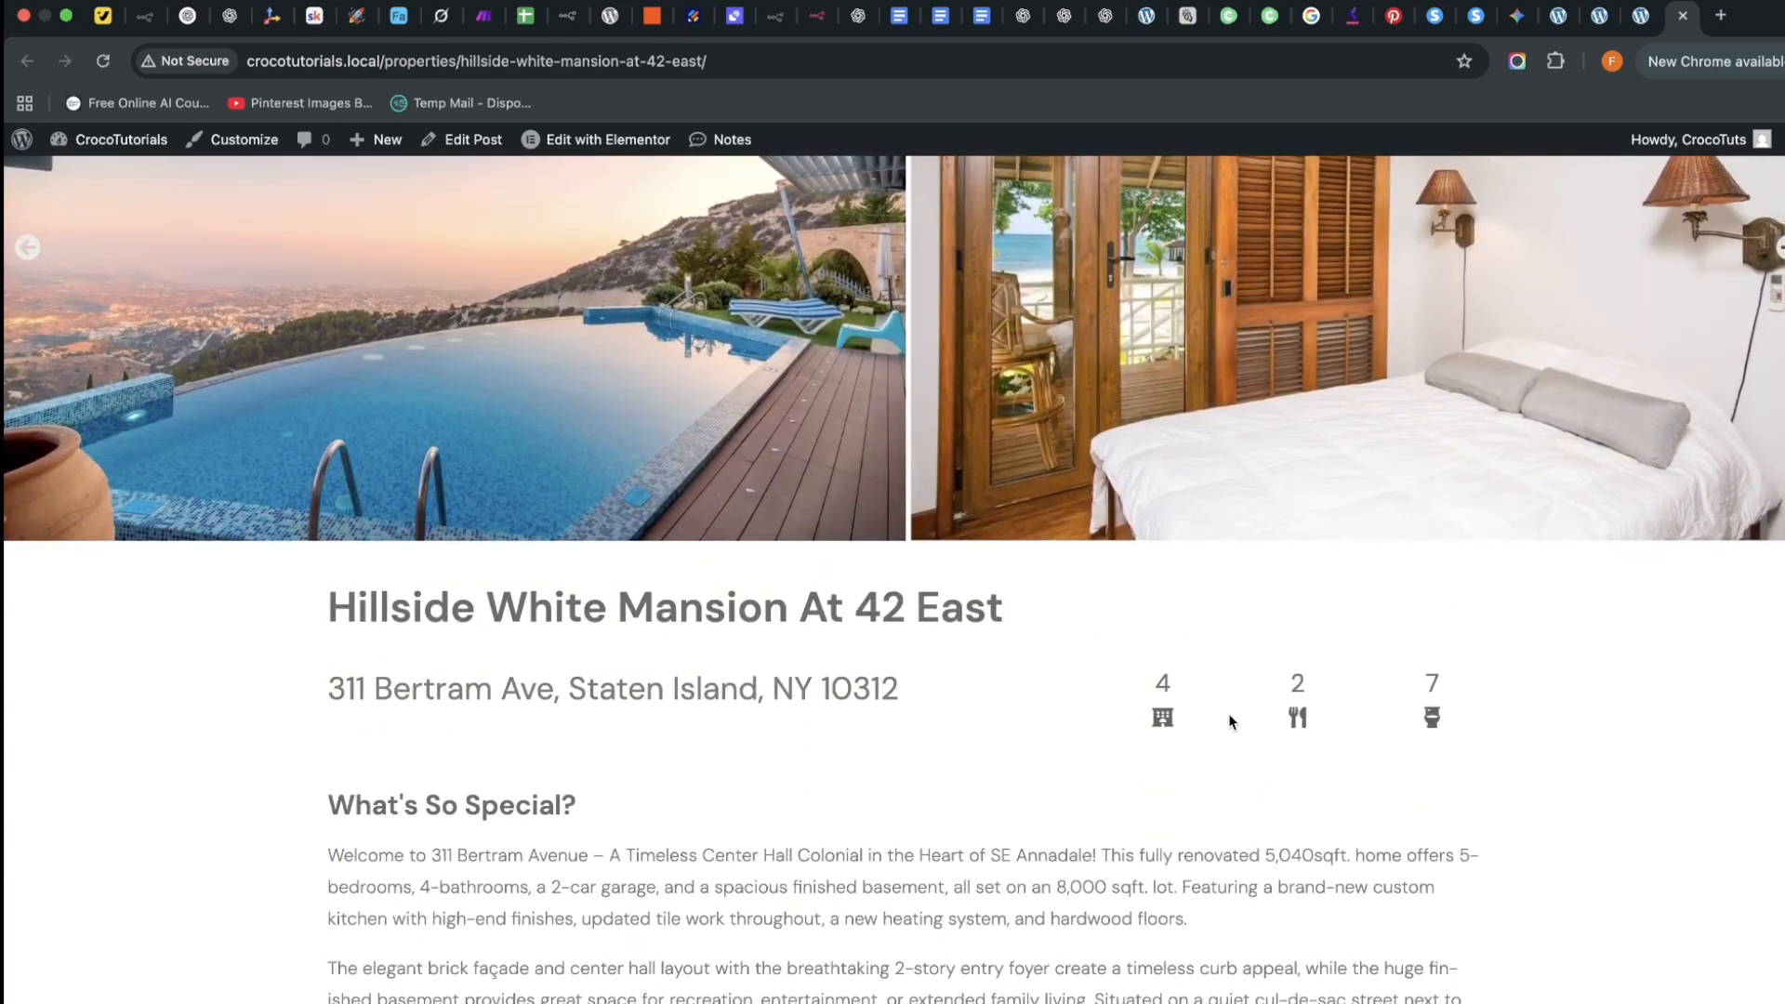
pyautogui.scroll(-8, 1481, 976)
pyautogui.scroll(11, 1294, 638)
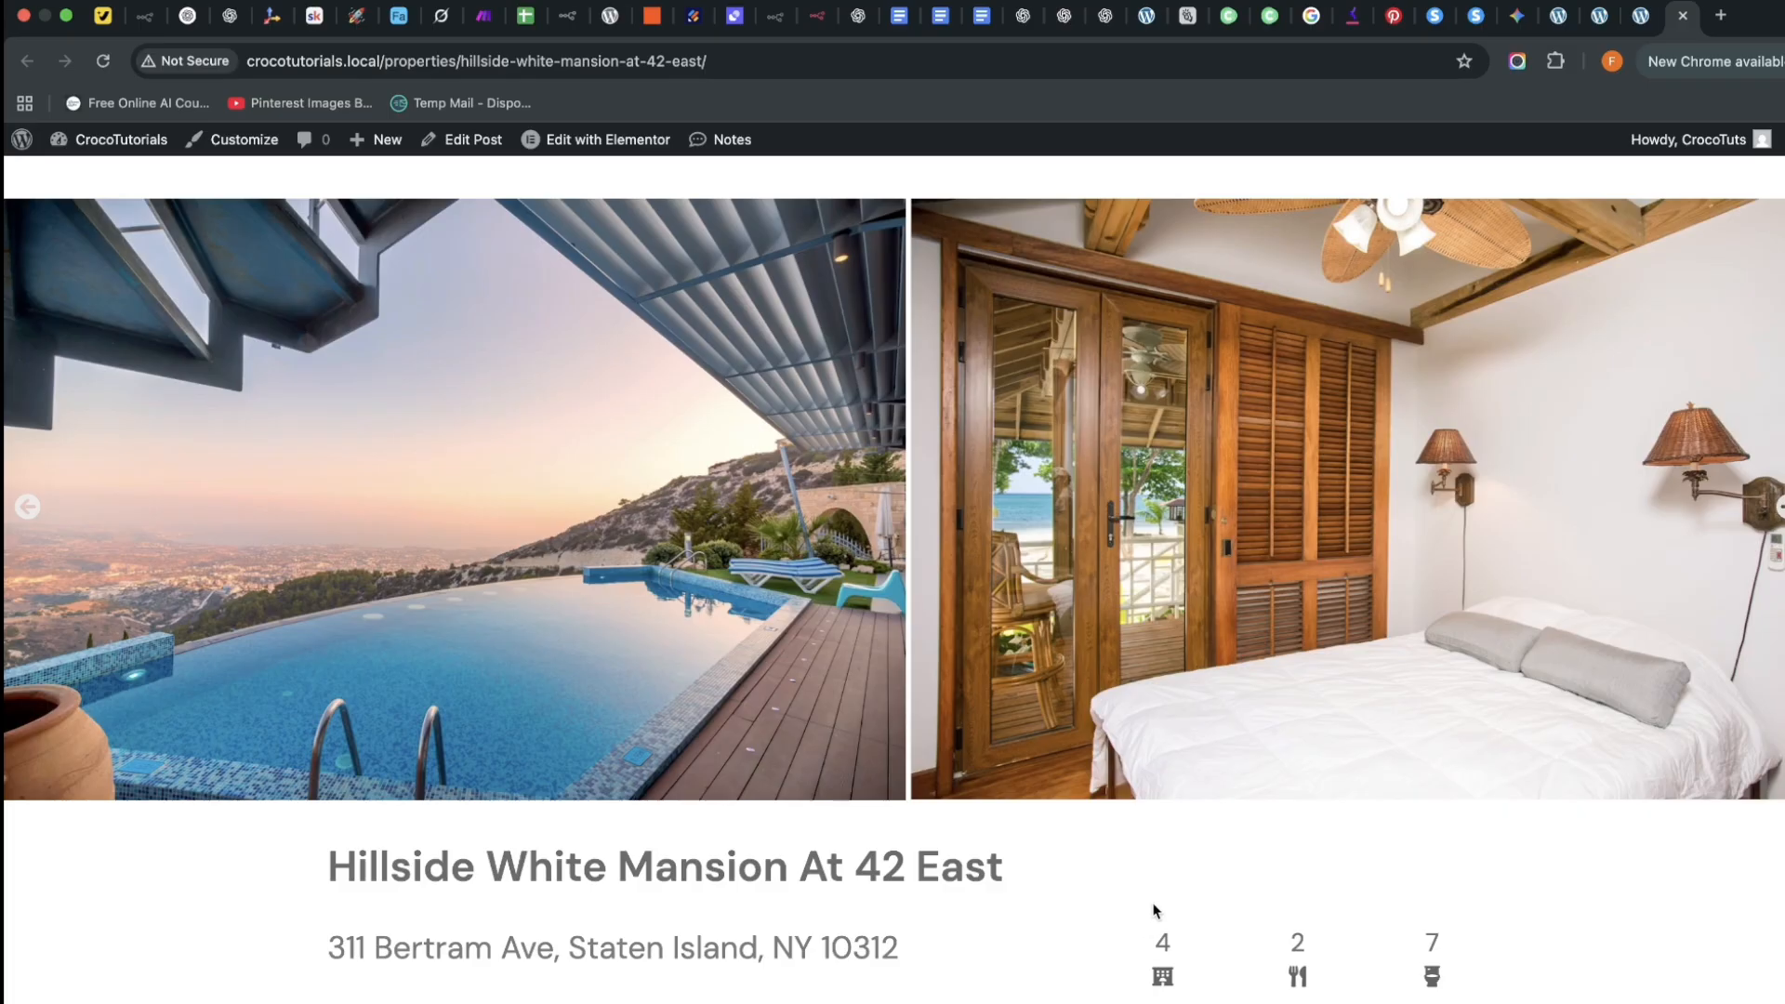
# Back on the Hillside White Mansion tab, choose Property Single Post under Edit with Elementor
pyautogui.click(1636, 23)
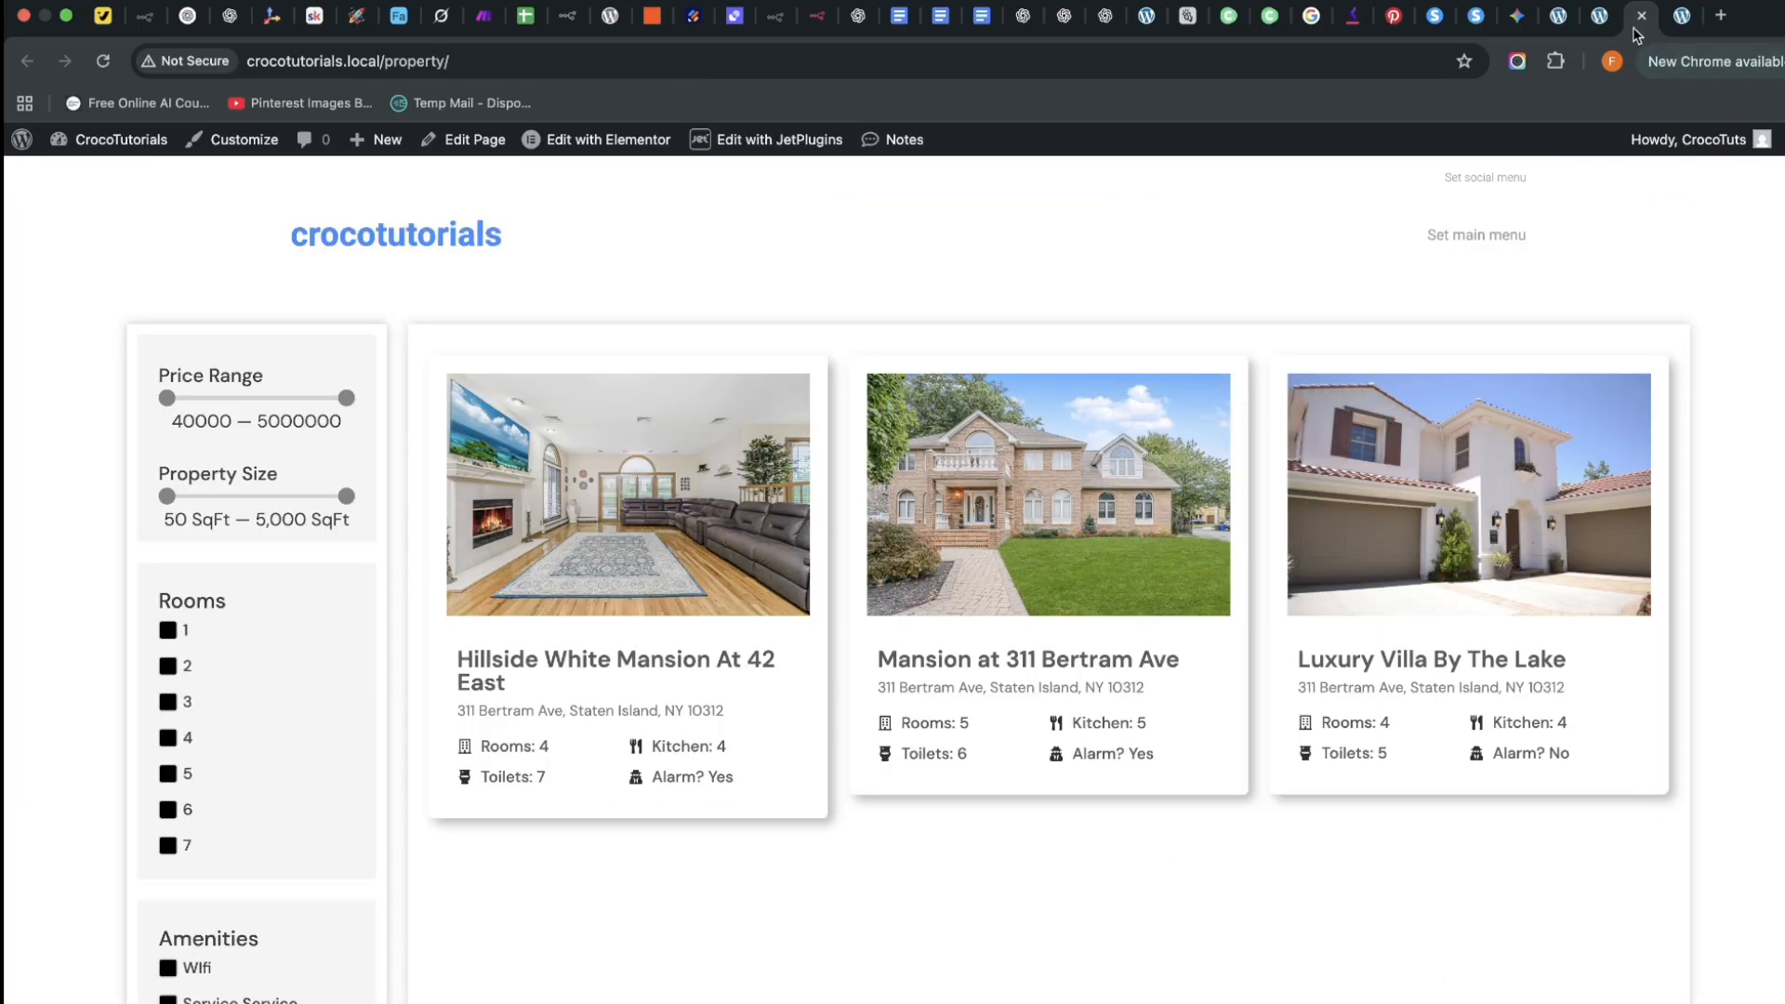
pyautogui.click(1589, 21)
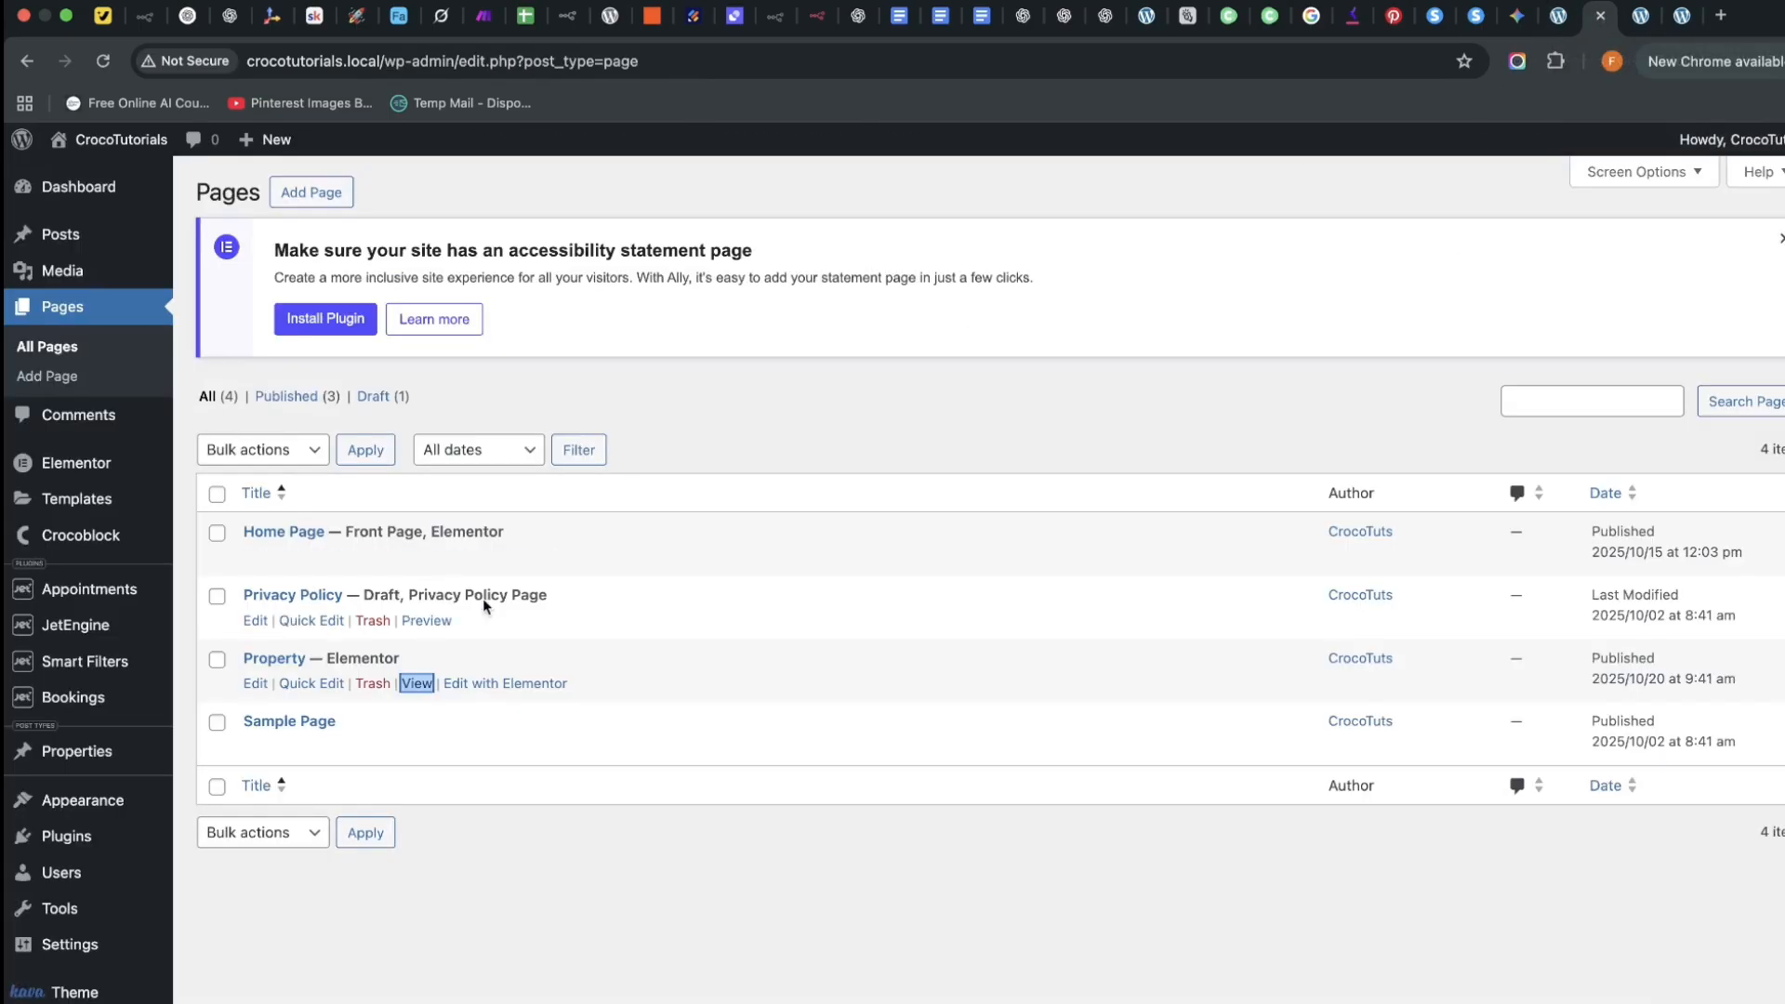
pyautogui.moveTo(82, 627)
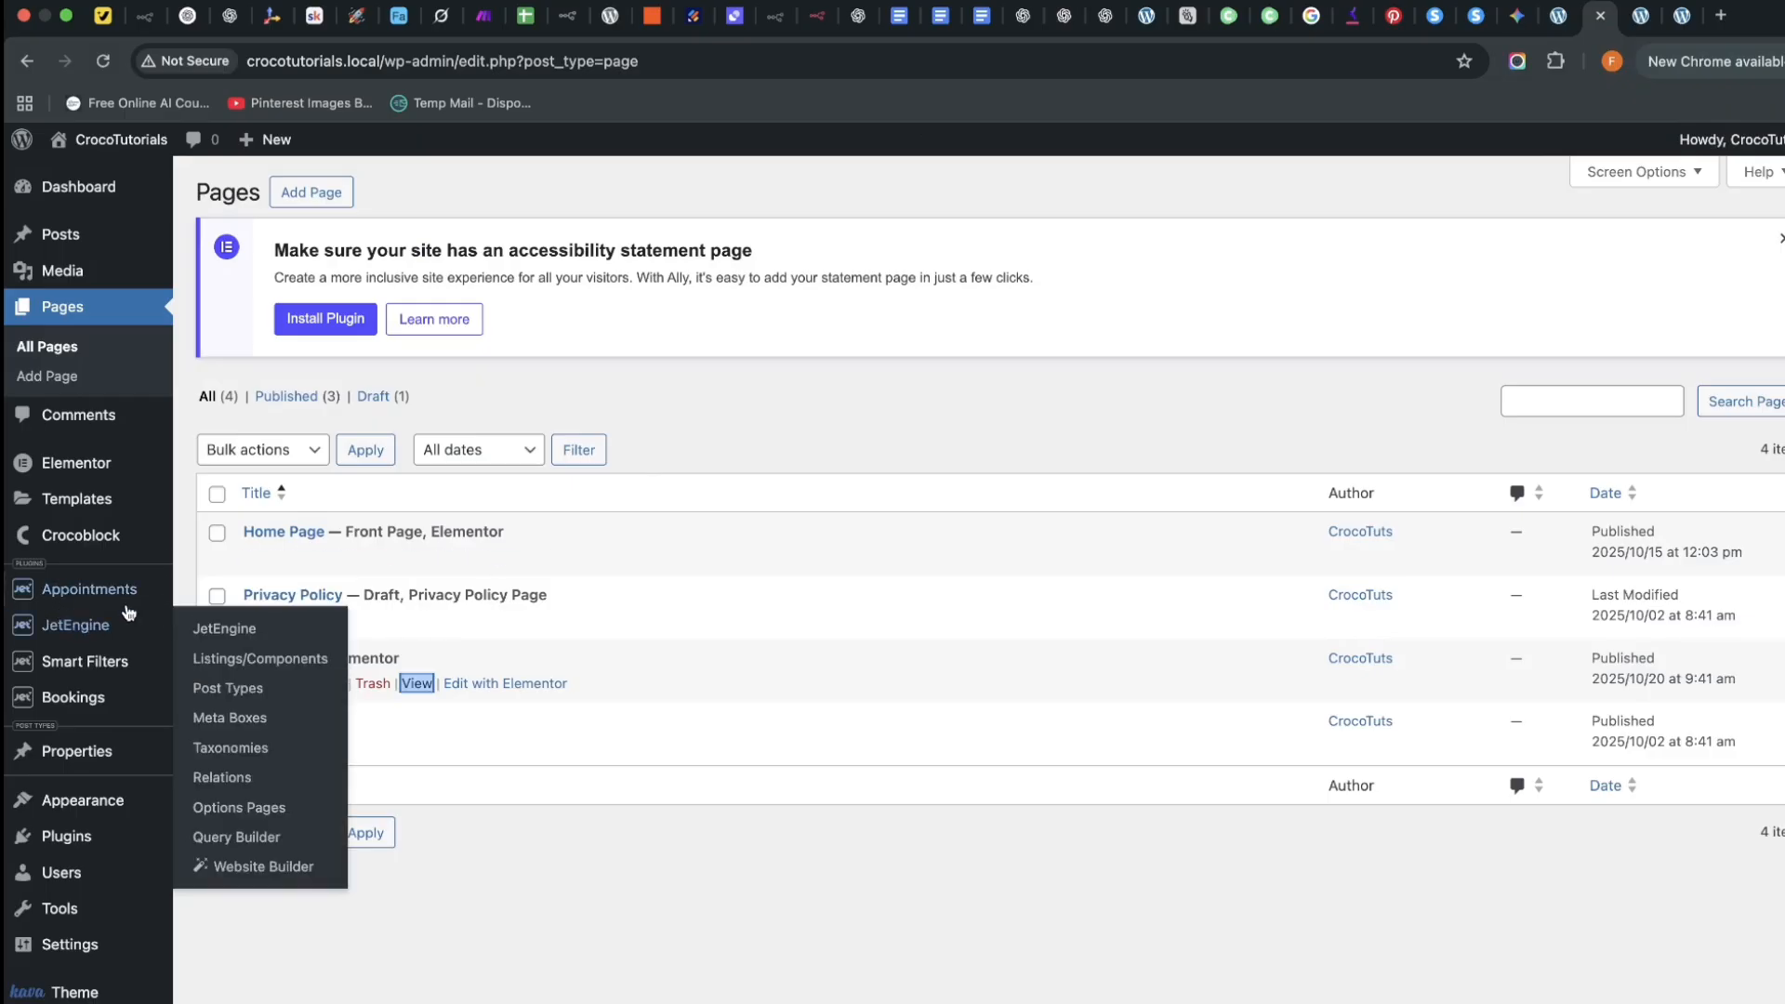
pyautogui.click(1679, 13)
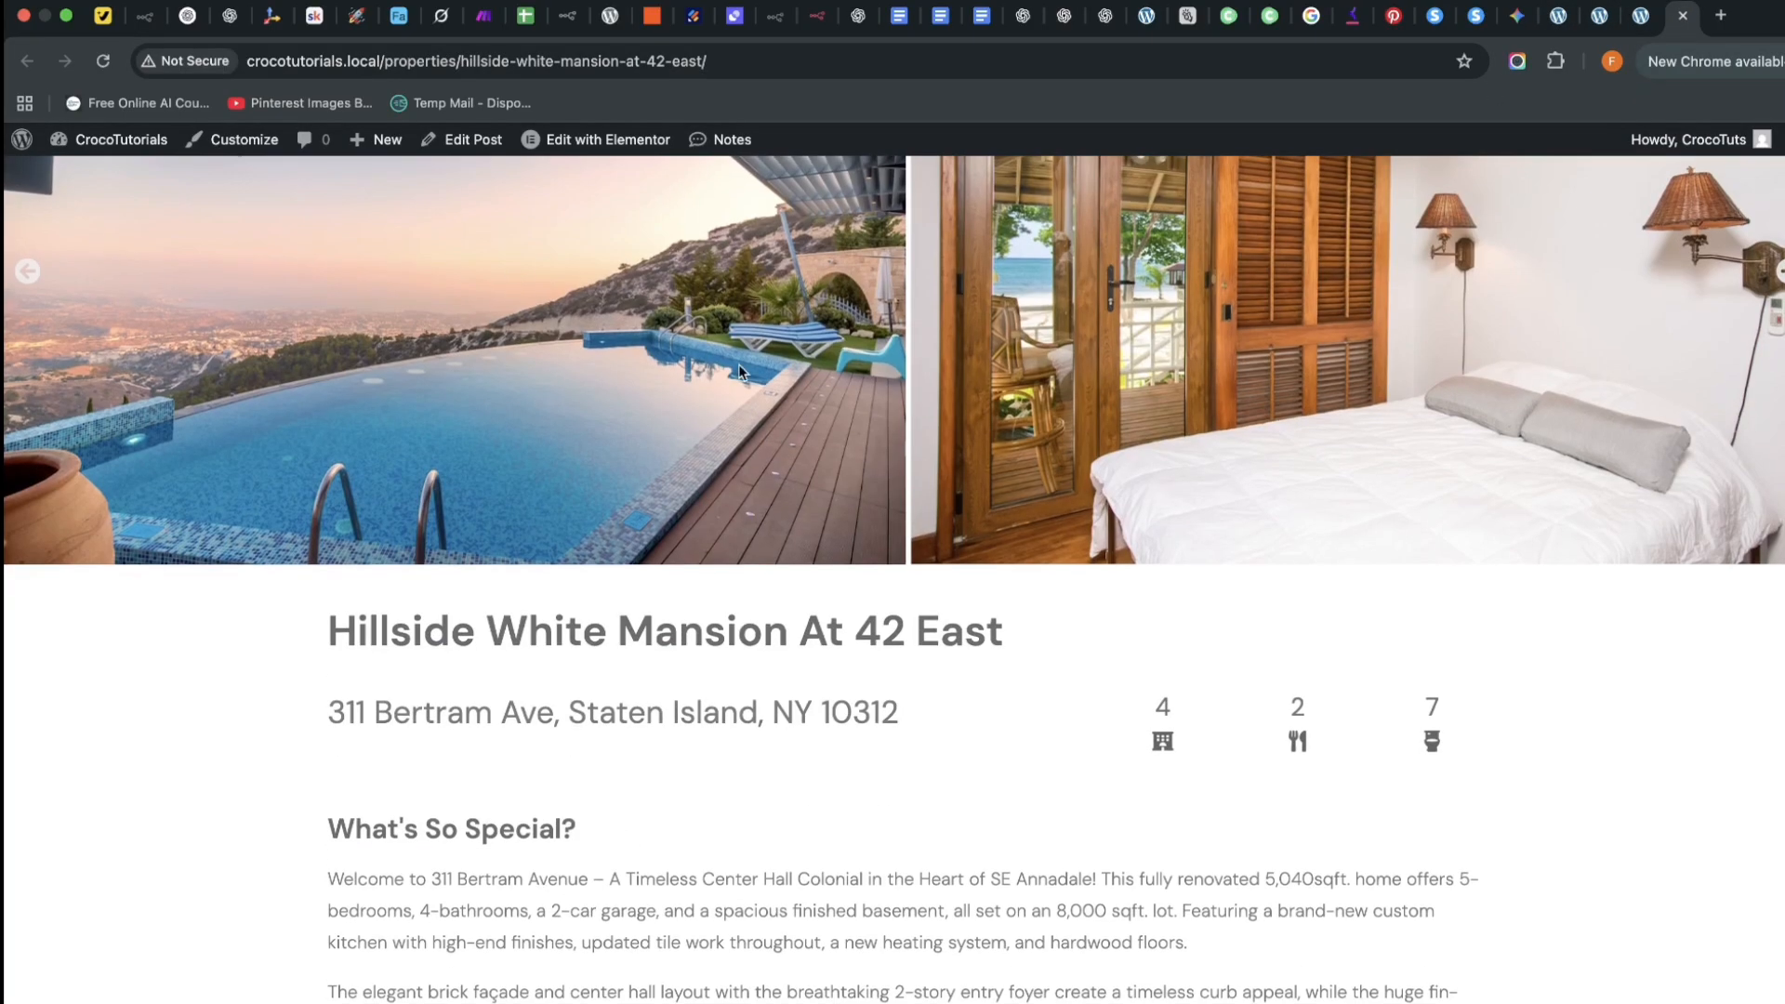
pyautogui.moveTo(591, 153)
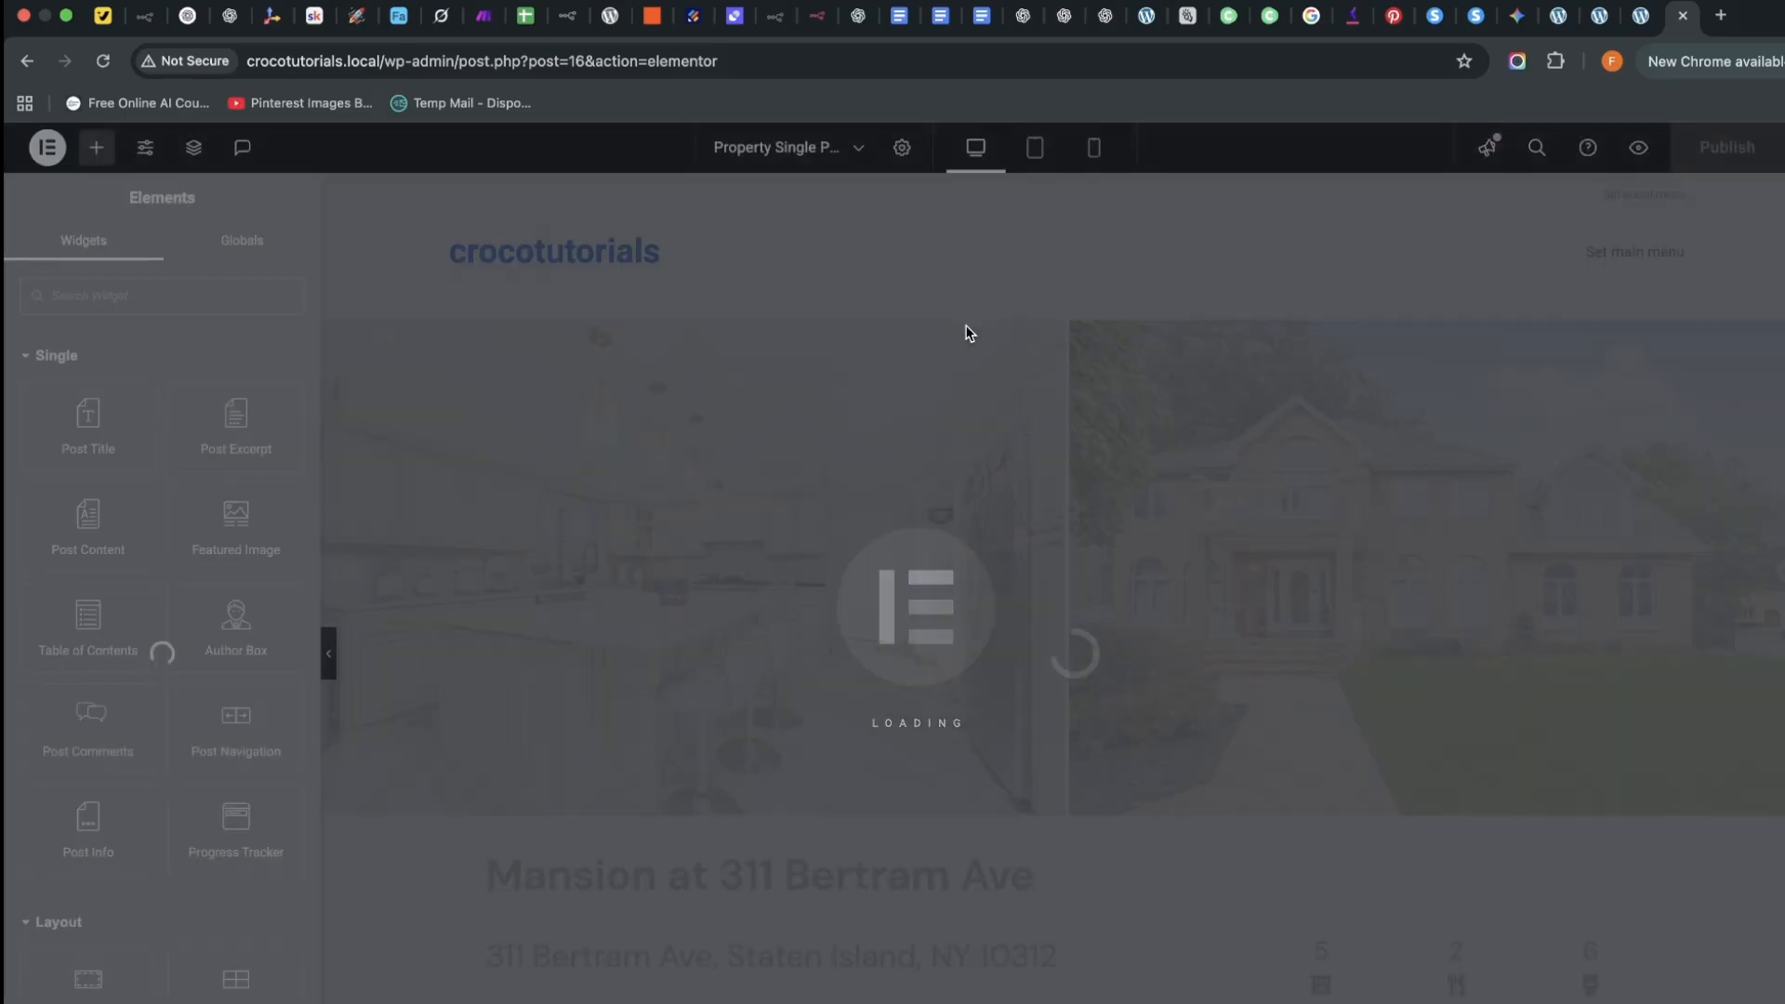
# Select the property content container and duplicate it from its context menu
pyautogui.scroll(-6, 1101, 633)
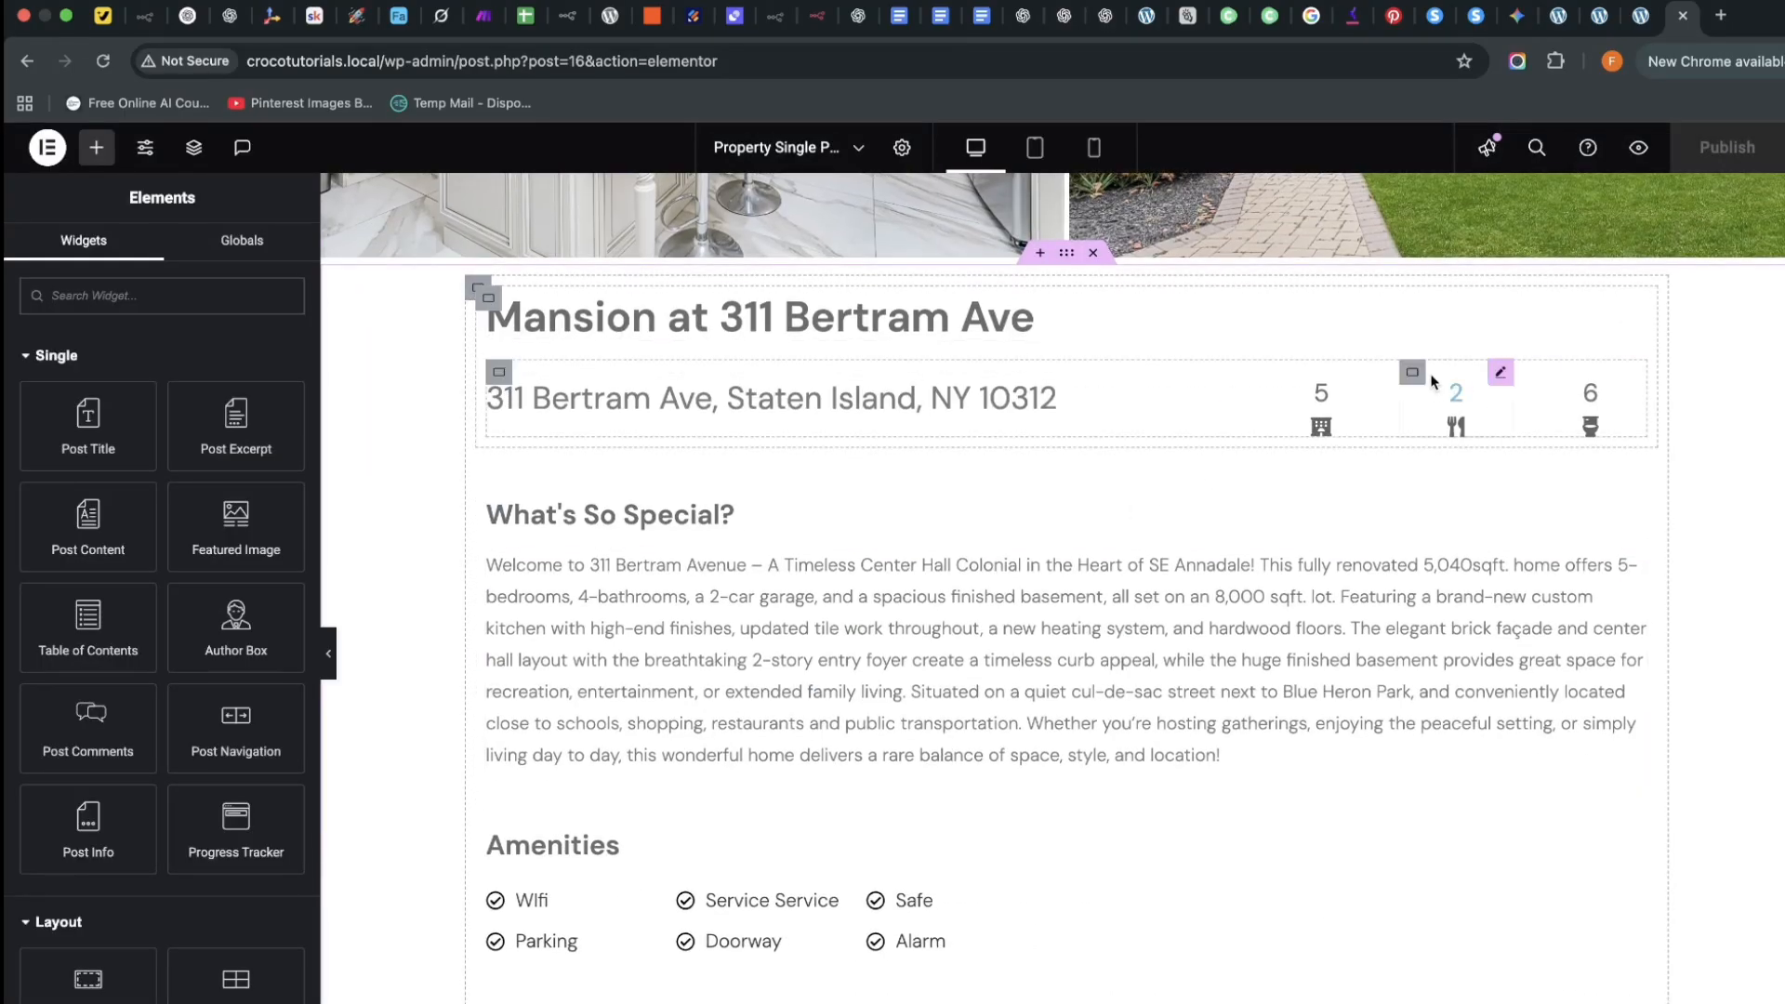
pyautogui.click(476, 289)
pyautogui.scroll(-5, 474, 288)
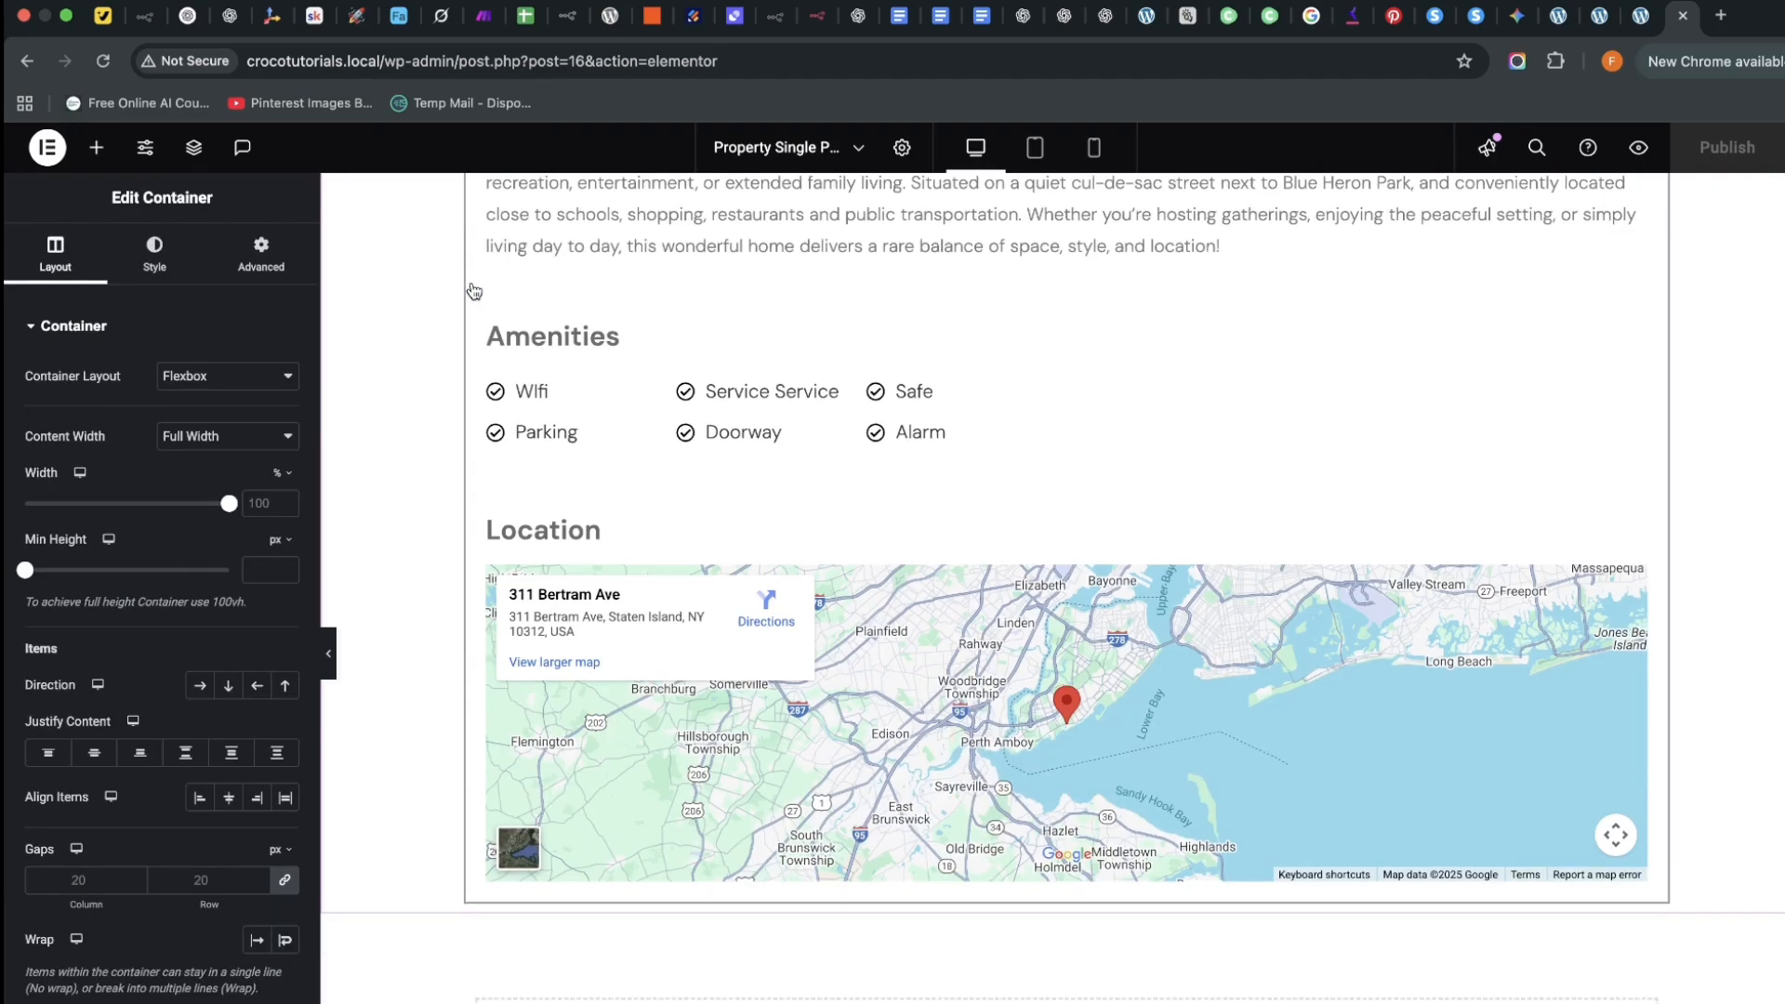
pyautogui.scroll(7, 474, 288)
pyautogui.rightClick(478, 451)
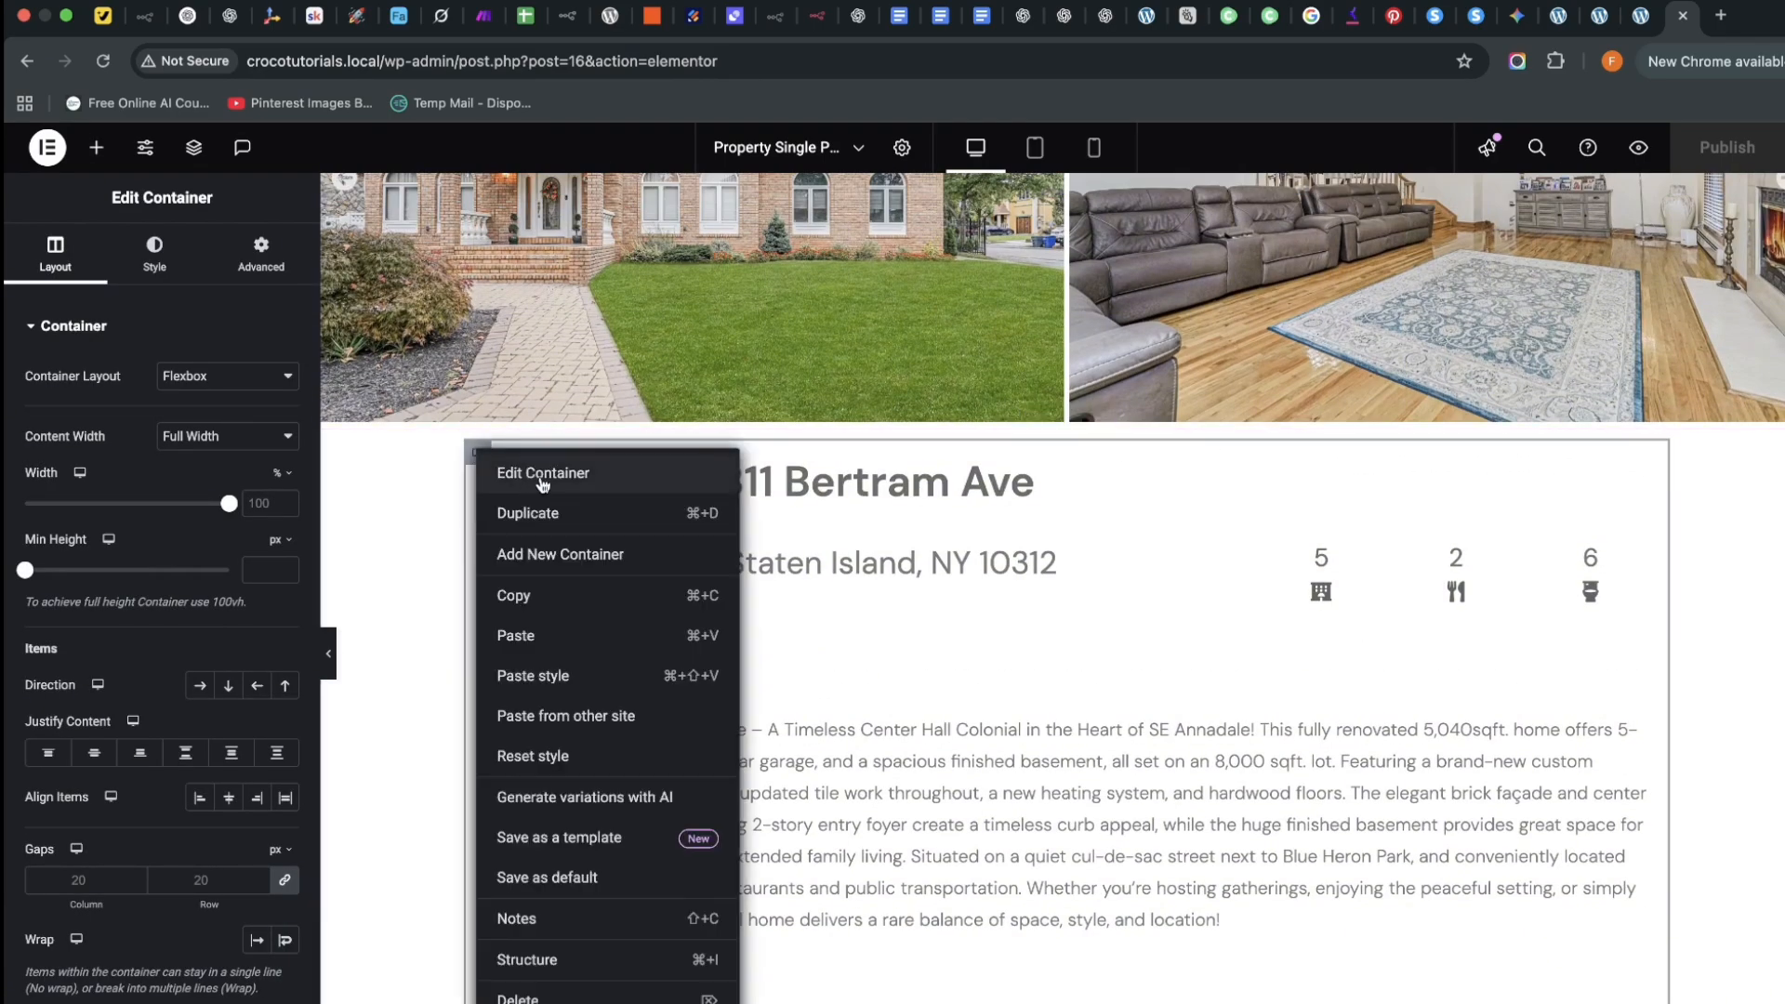
pyautogui.scroll(-12, 942, 596)
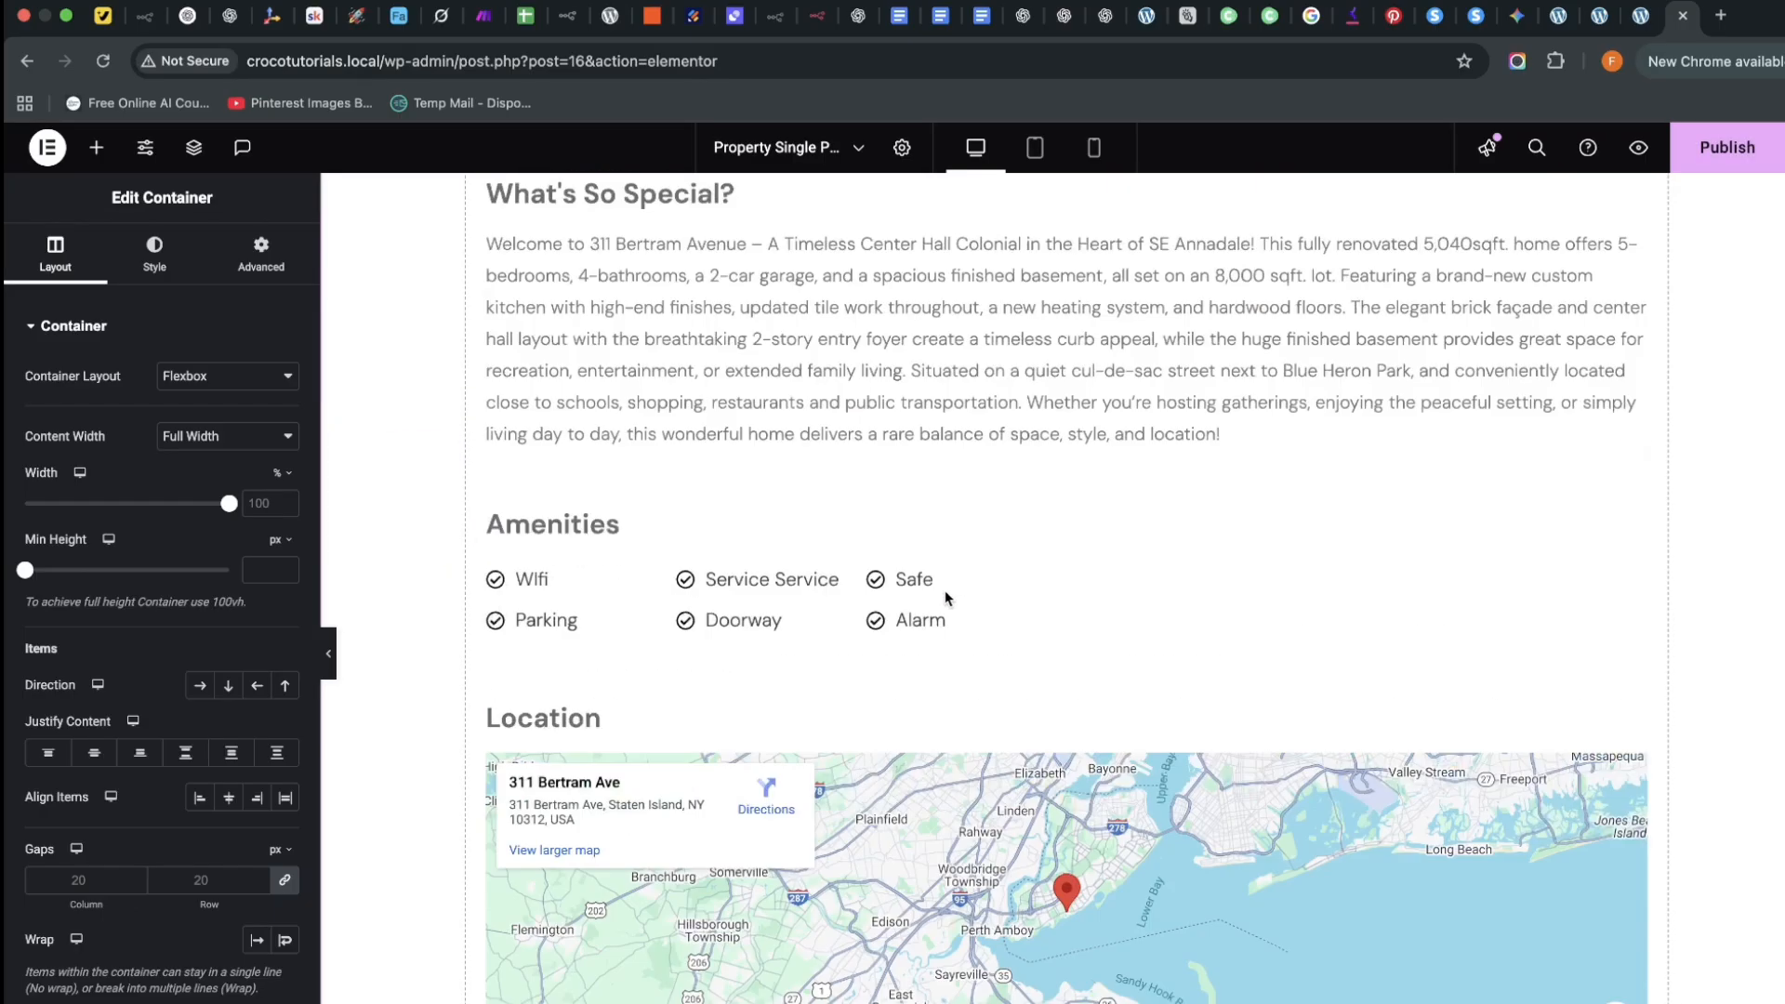
pyautogui.scroll(6, 923, 587)
pyautogui.scroll(10, 923, 586)
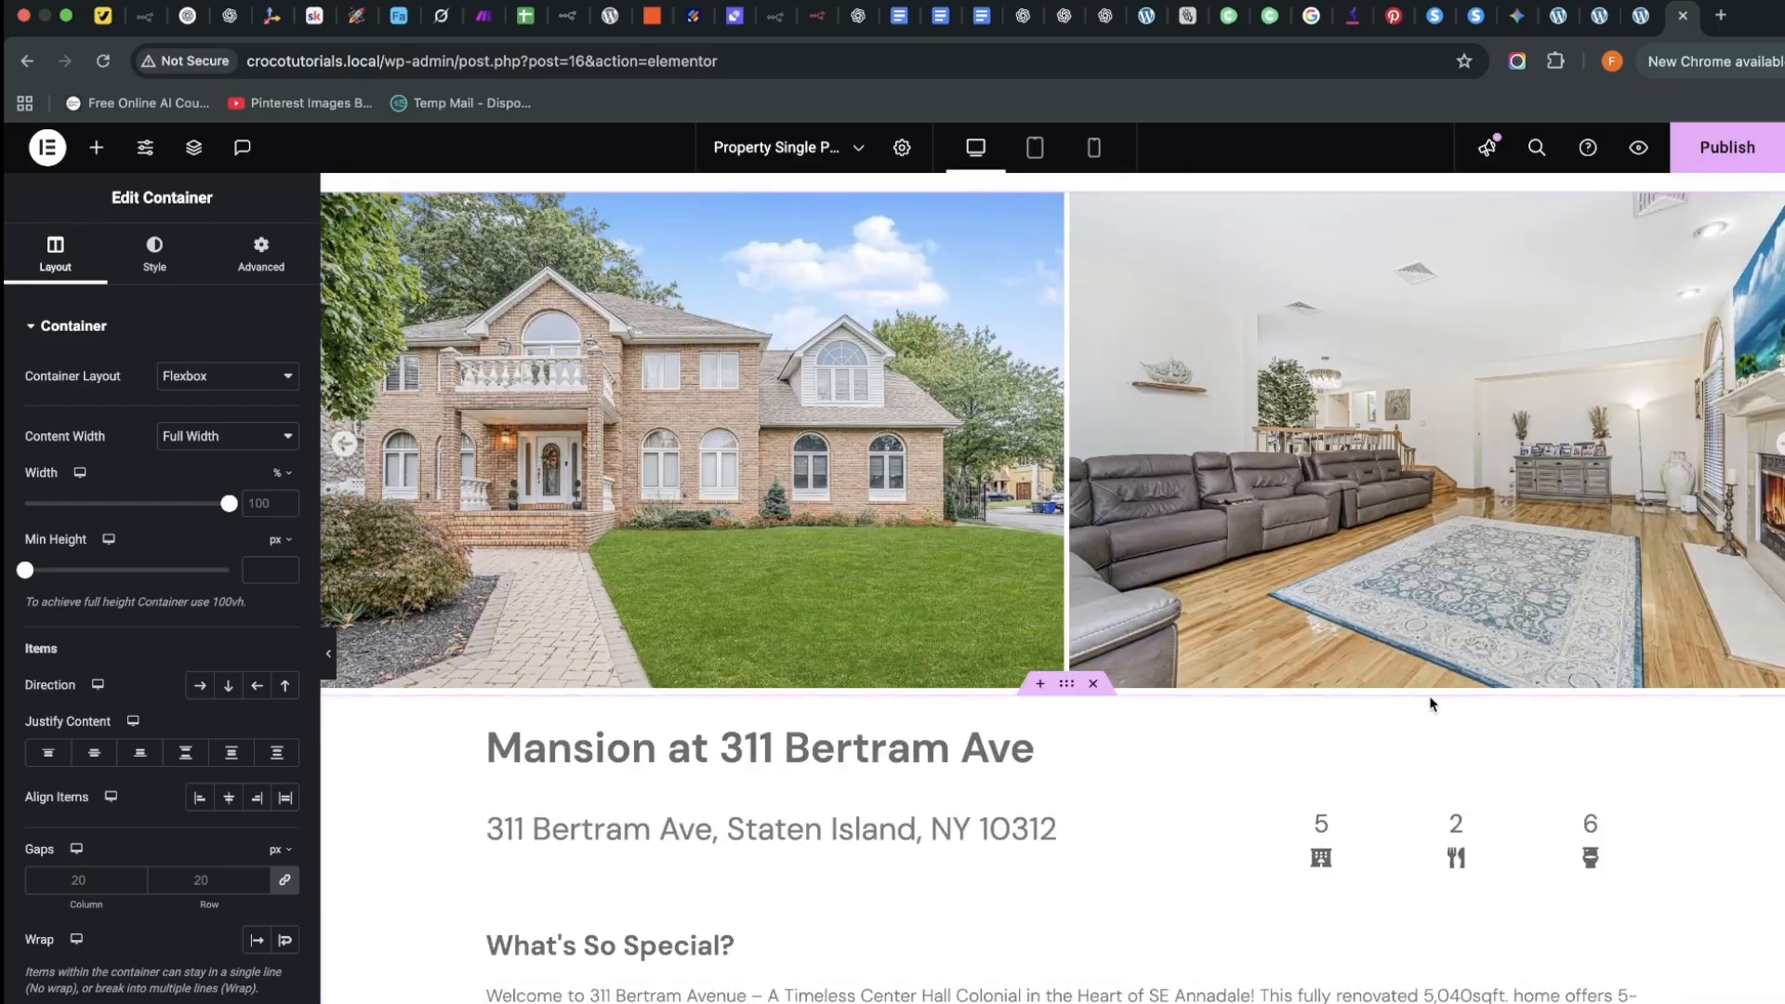
pyautogui.scroll(1, 1301, 665)
pyautogui.scroll(-4, 1230, 669)
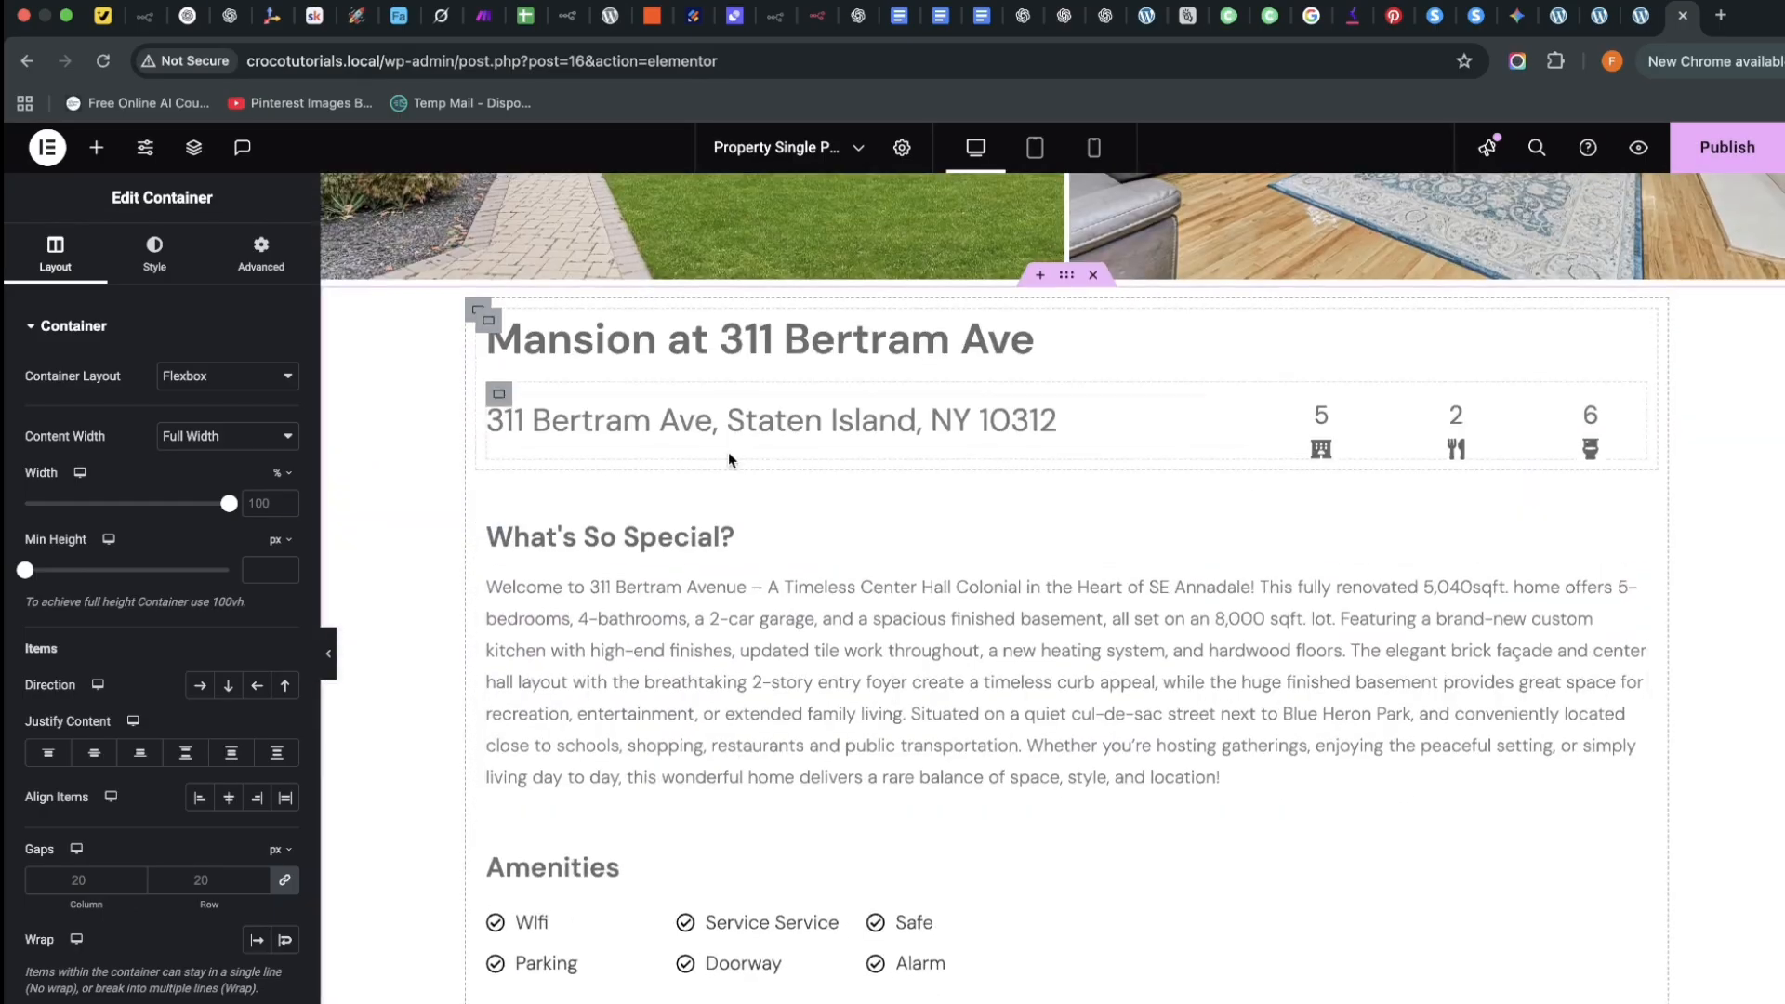
pyautogui.scroll(-1, 728, 452)
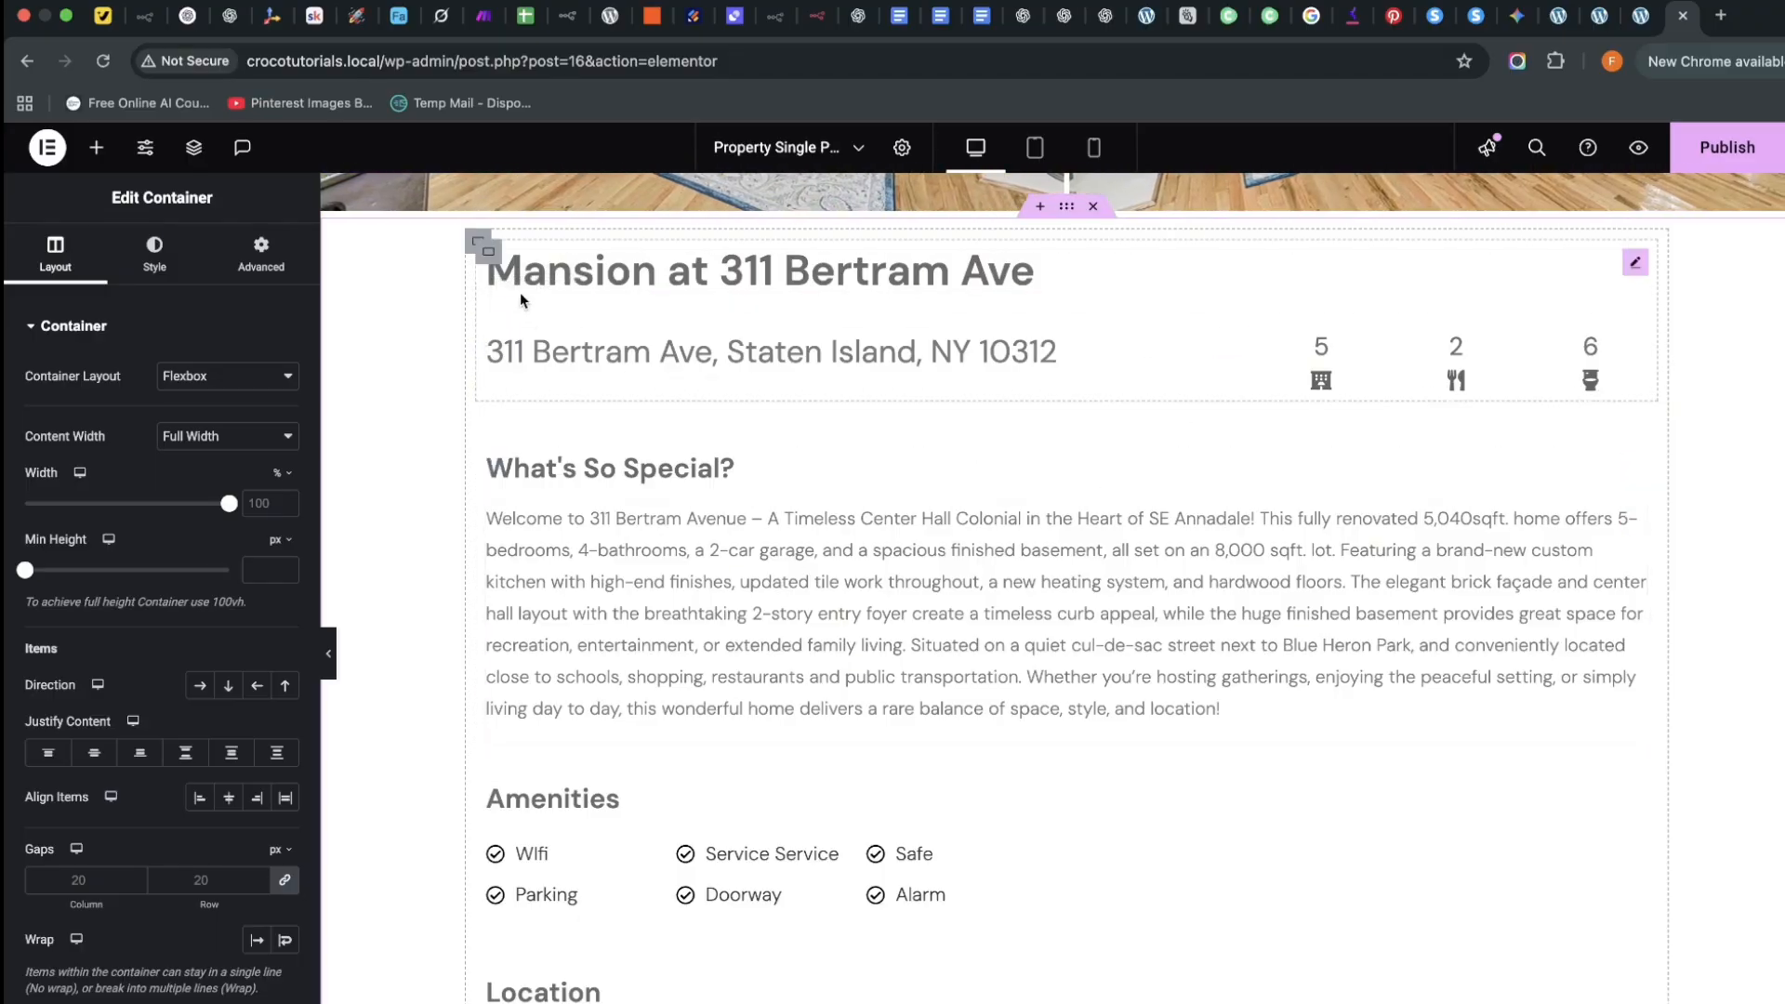
# Delete the property title and description containers from the copy
pyautogui.rightClick(490, 257)
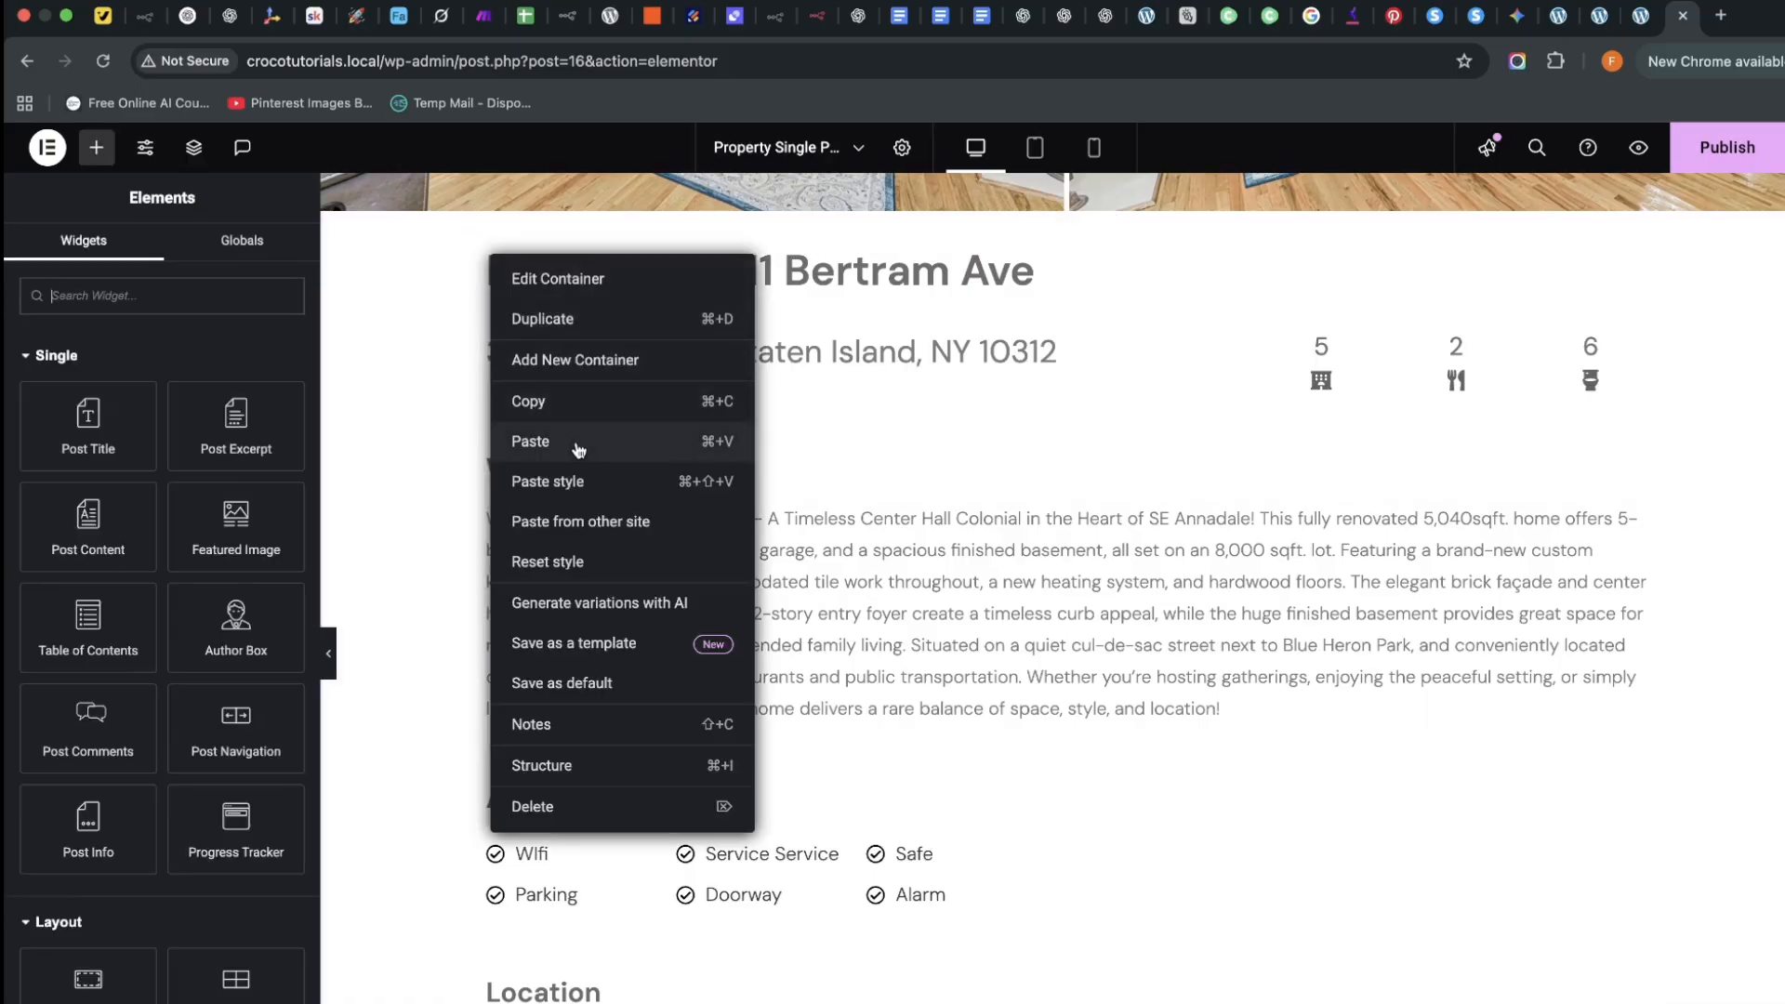
pyautogui.click(580, 807)
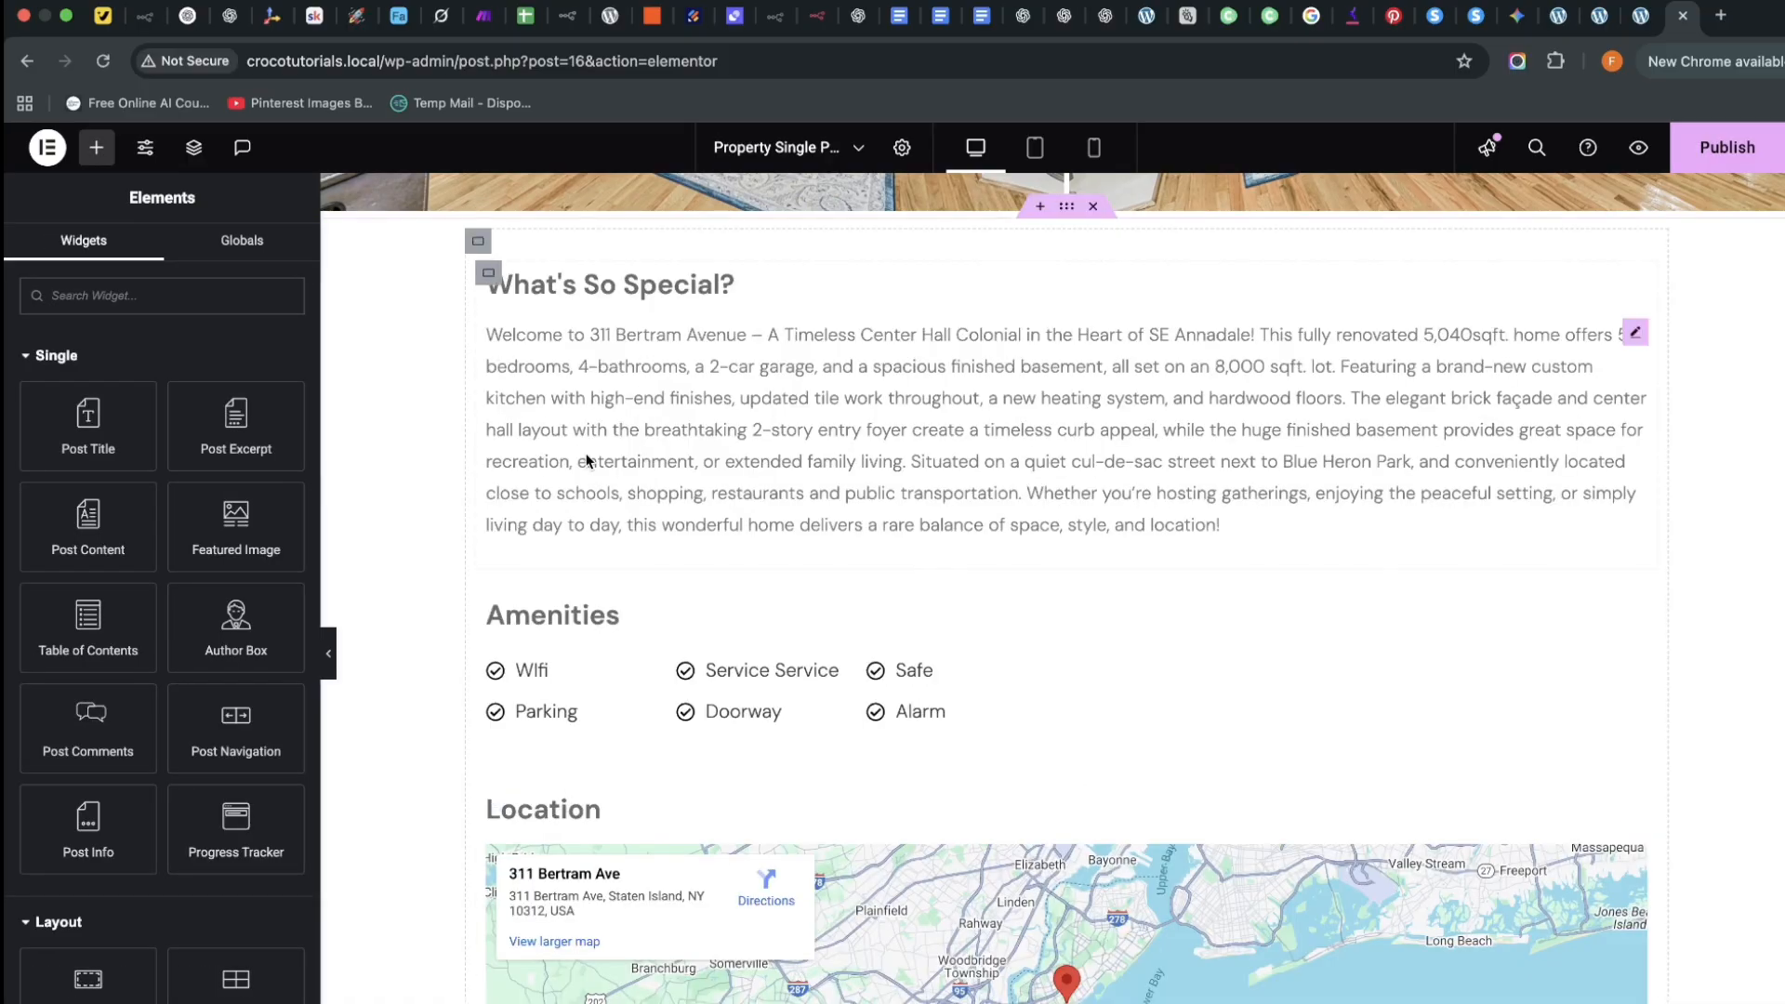
pyautogui.click(488, 272)
pyautogui.rightClick(490, 272)
pyautogui.click(547, 824)
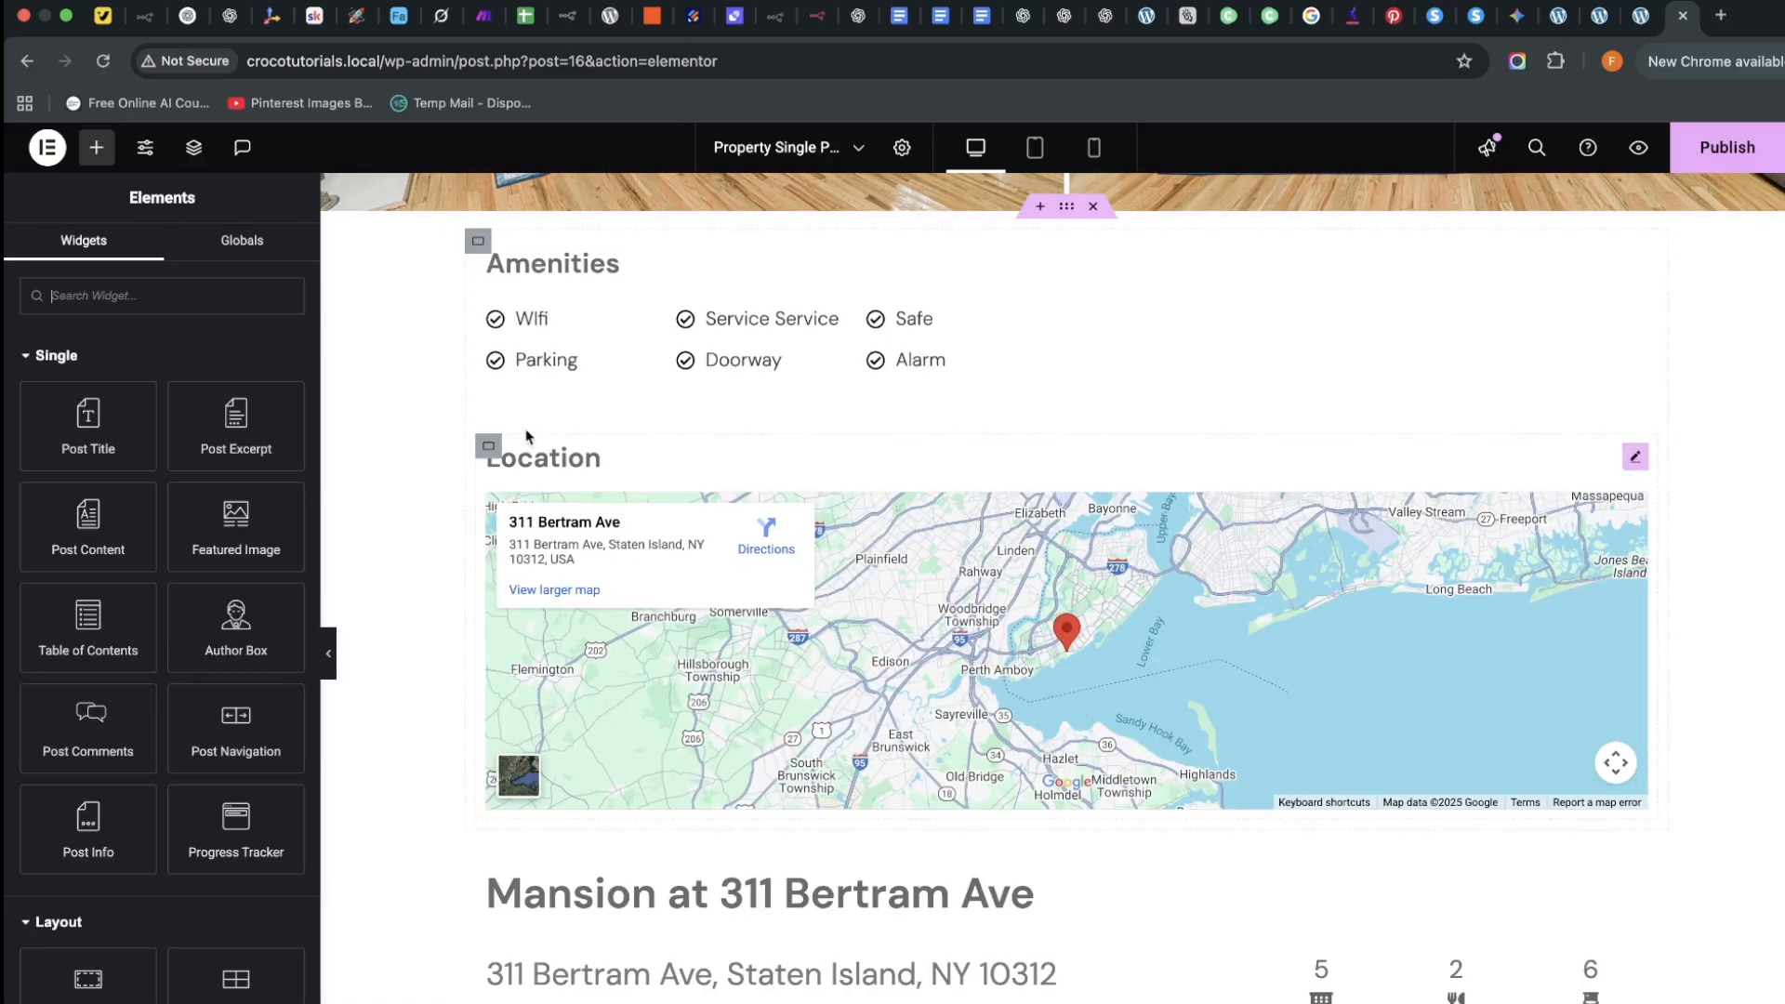
# Duplicate the Amenities container, then delete the upper copy's heading and icon list
pyautogui.click(491, 257)
pyautogui.rightClick(491, 257)
pyautogui.click(548, 316)
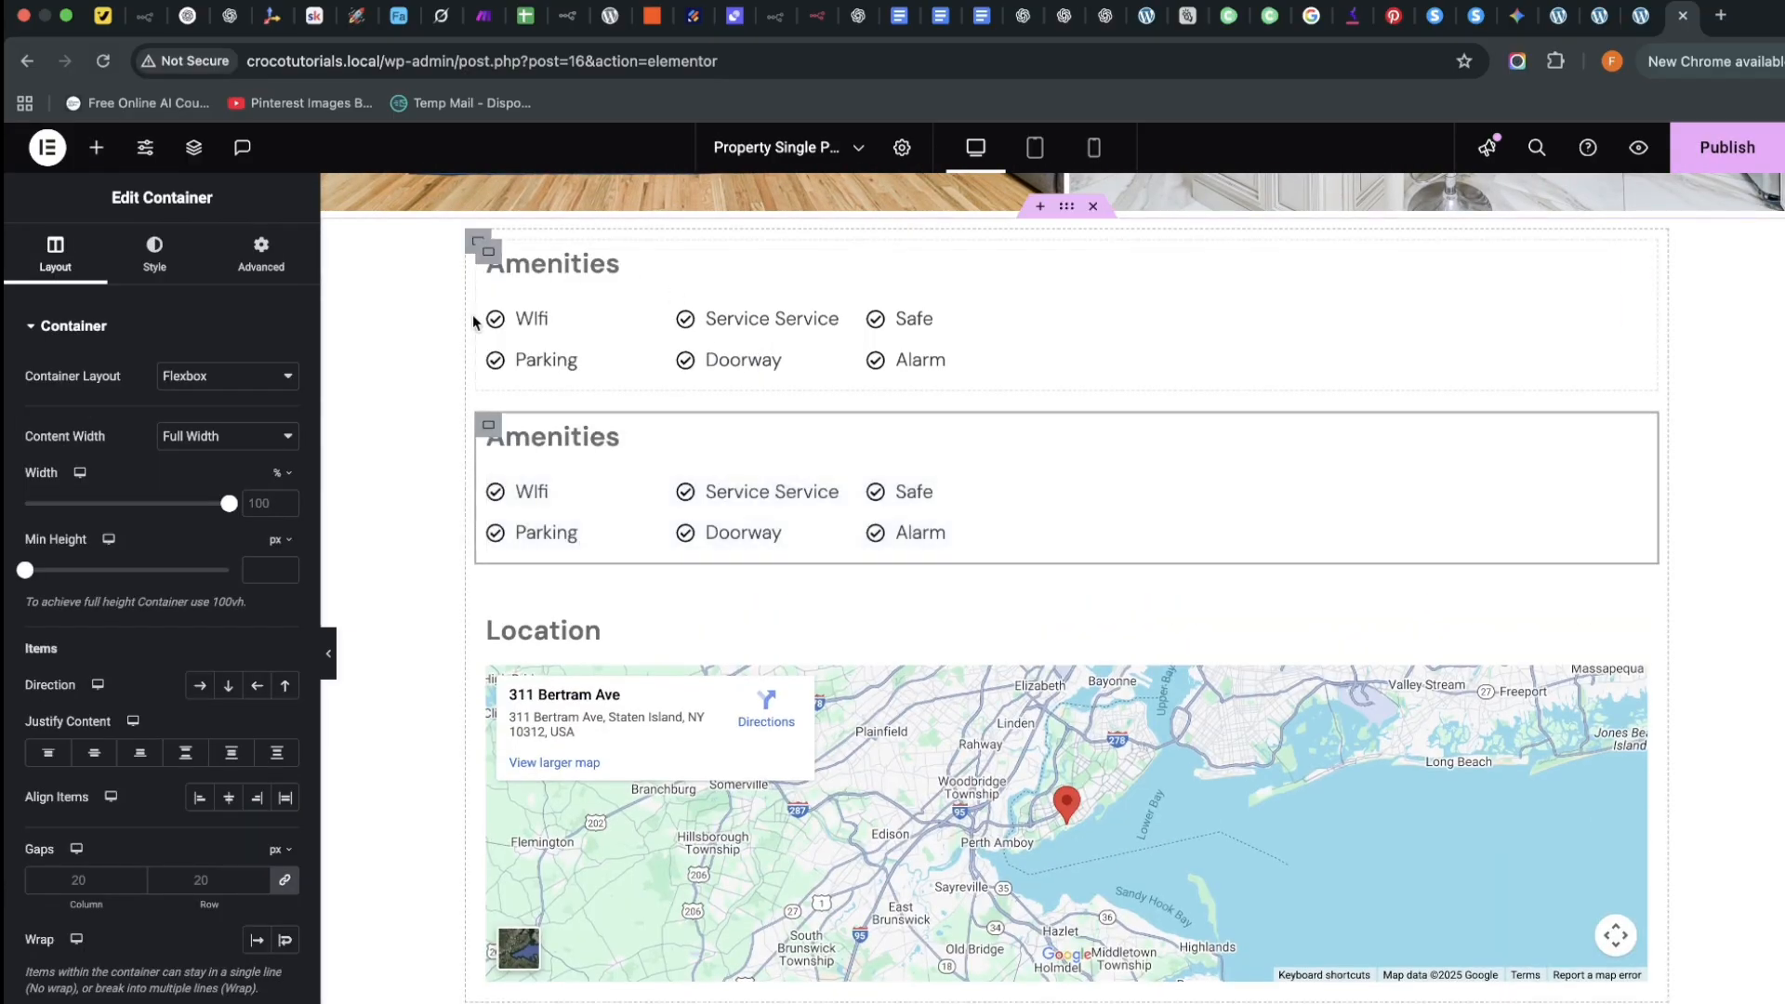
pyautogui.click(489, 251)
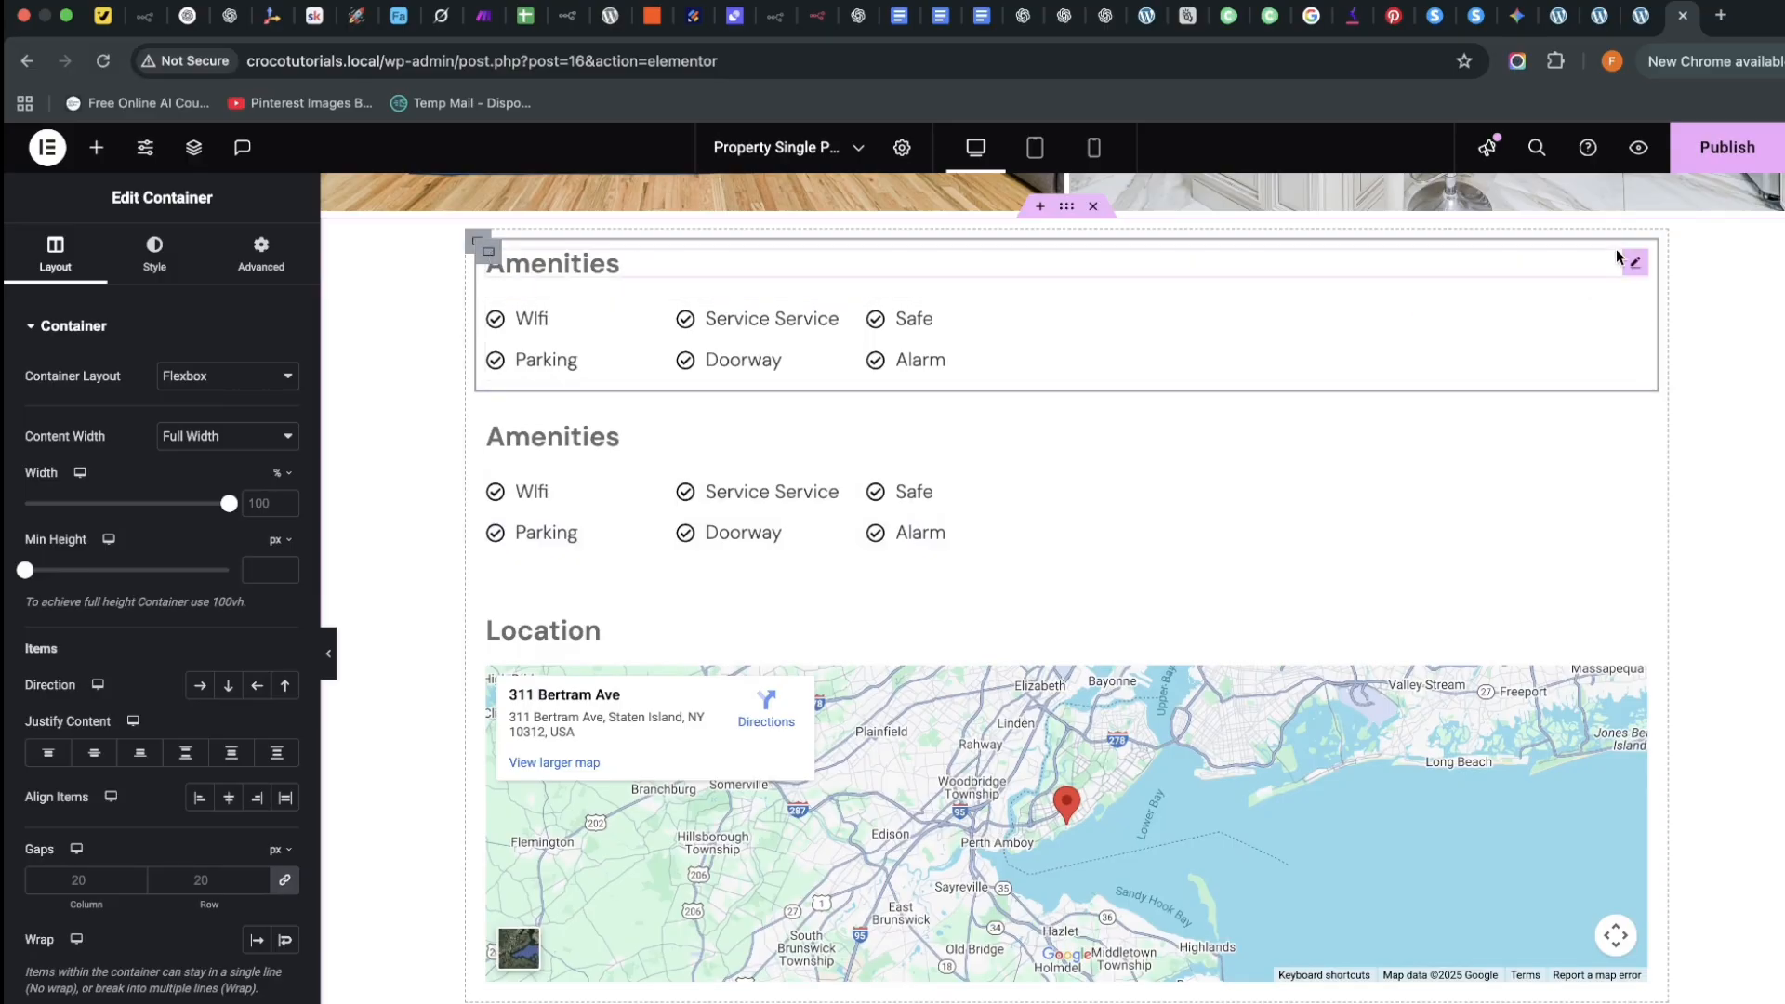
pyautogui.rightClick(1630, 261)
pyautogui.click(1607, 726)
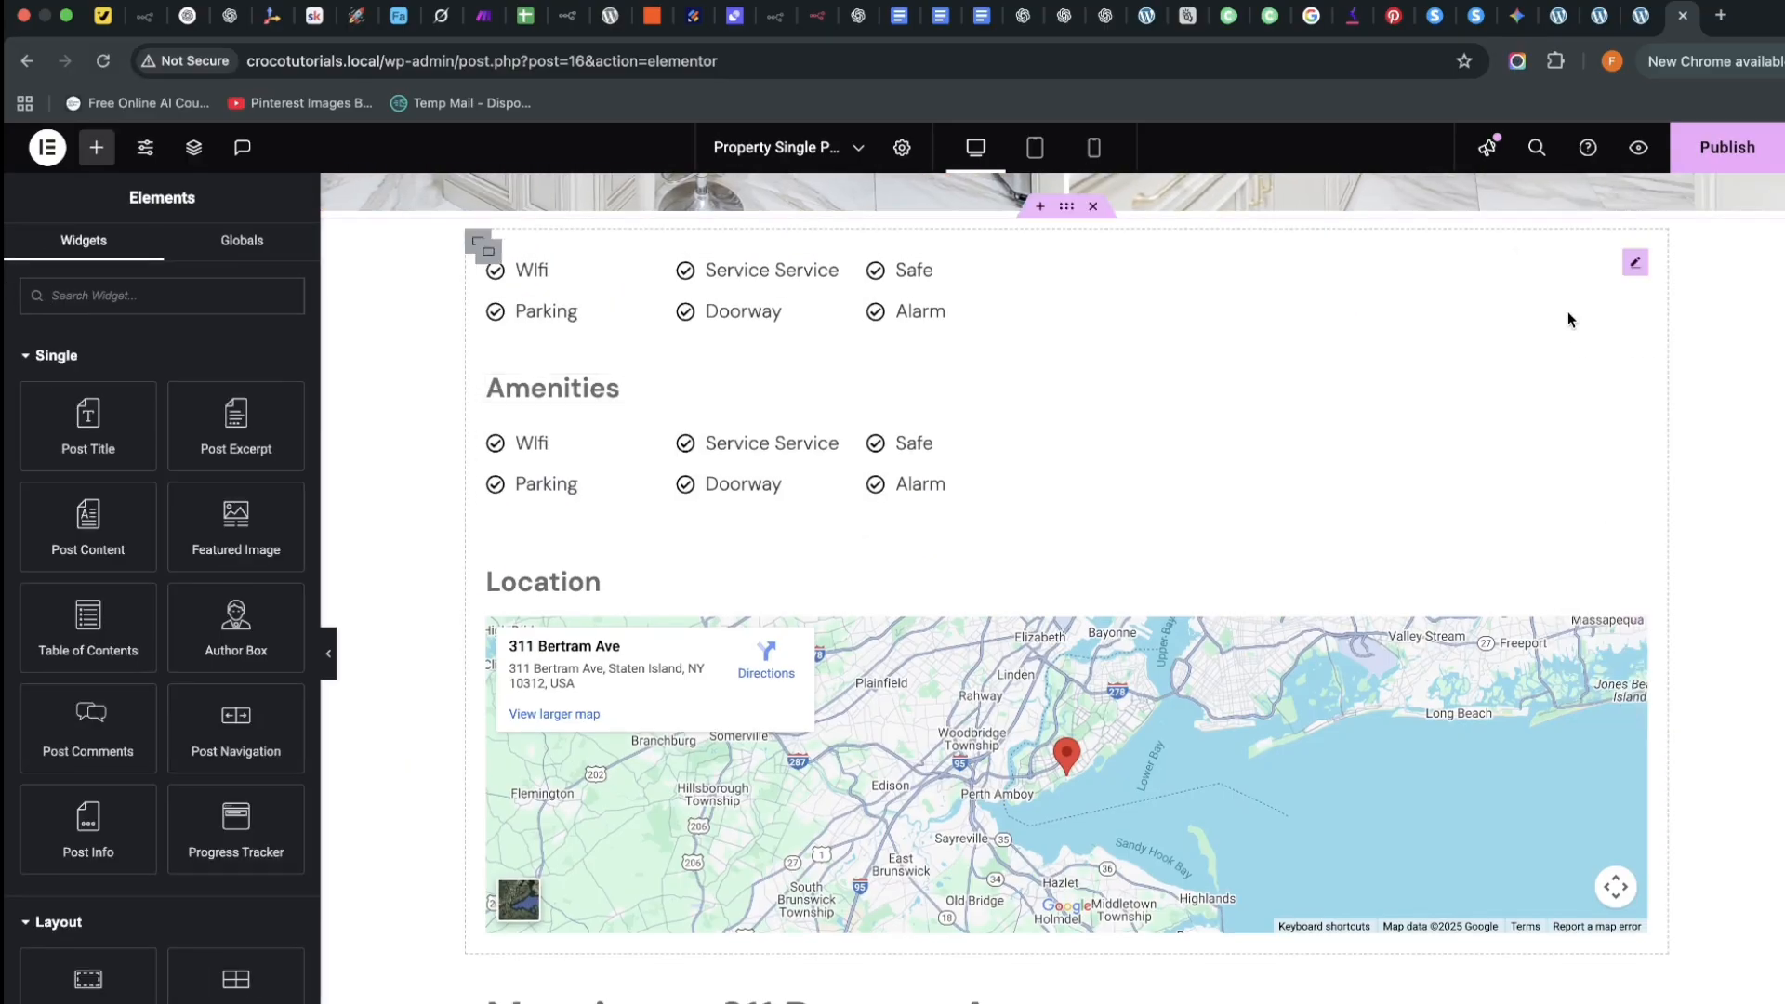
pyautogui.rightClick(1633, 259)
pyautogui.click(1606, 726)
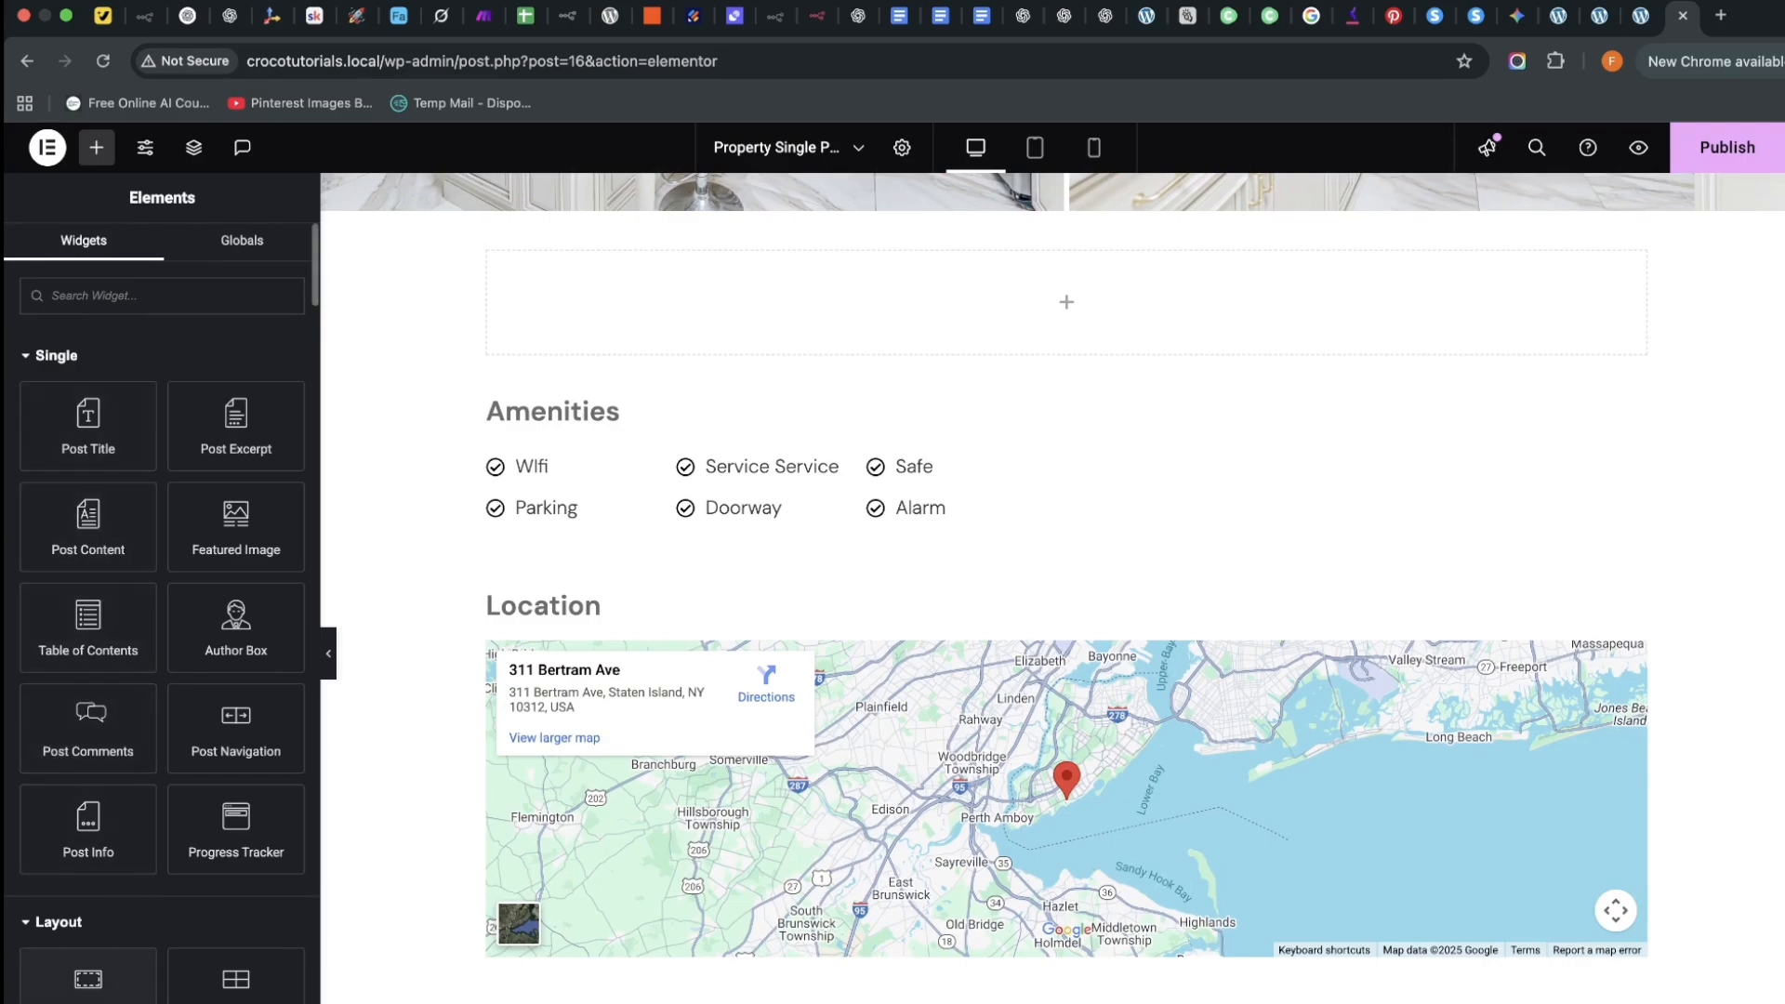
# Add a nested container, duplicate it, and set the parent container's direction to Row
pyautogui.moveTo(88, 976); pyautogui.dragTo(520, 348)
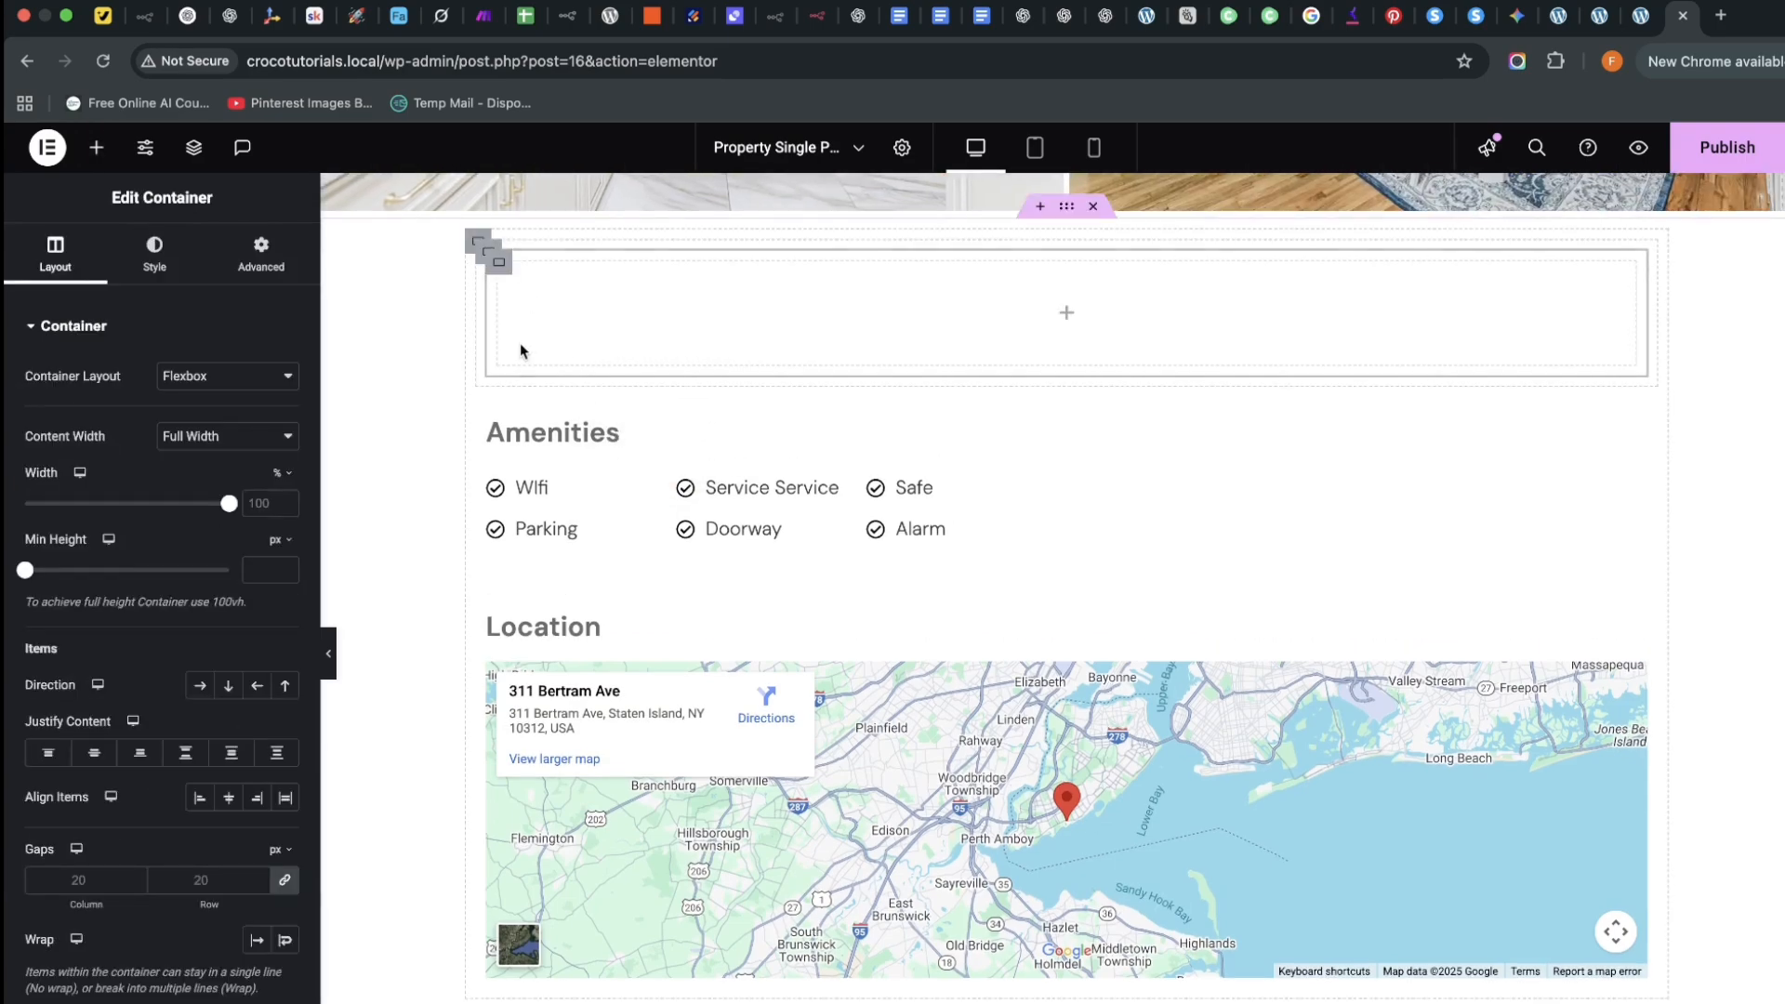
pyautogui.rightClick(500, 264)
pyautogui.click(596, 330)
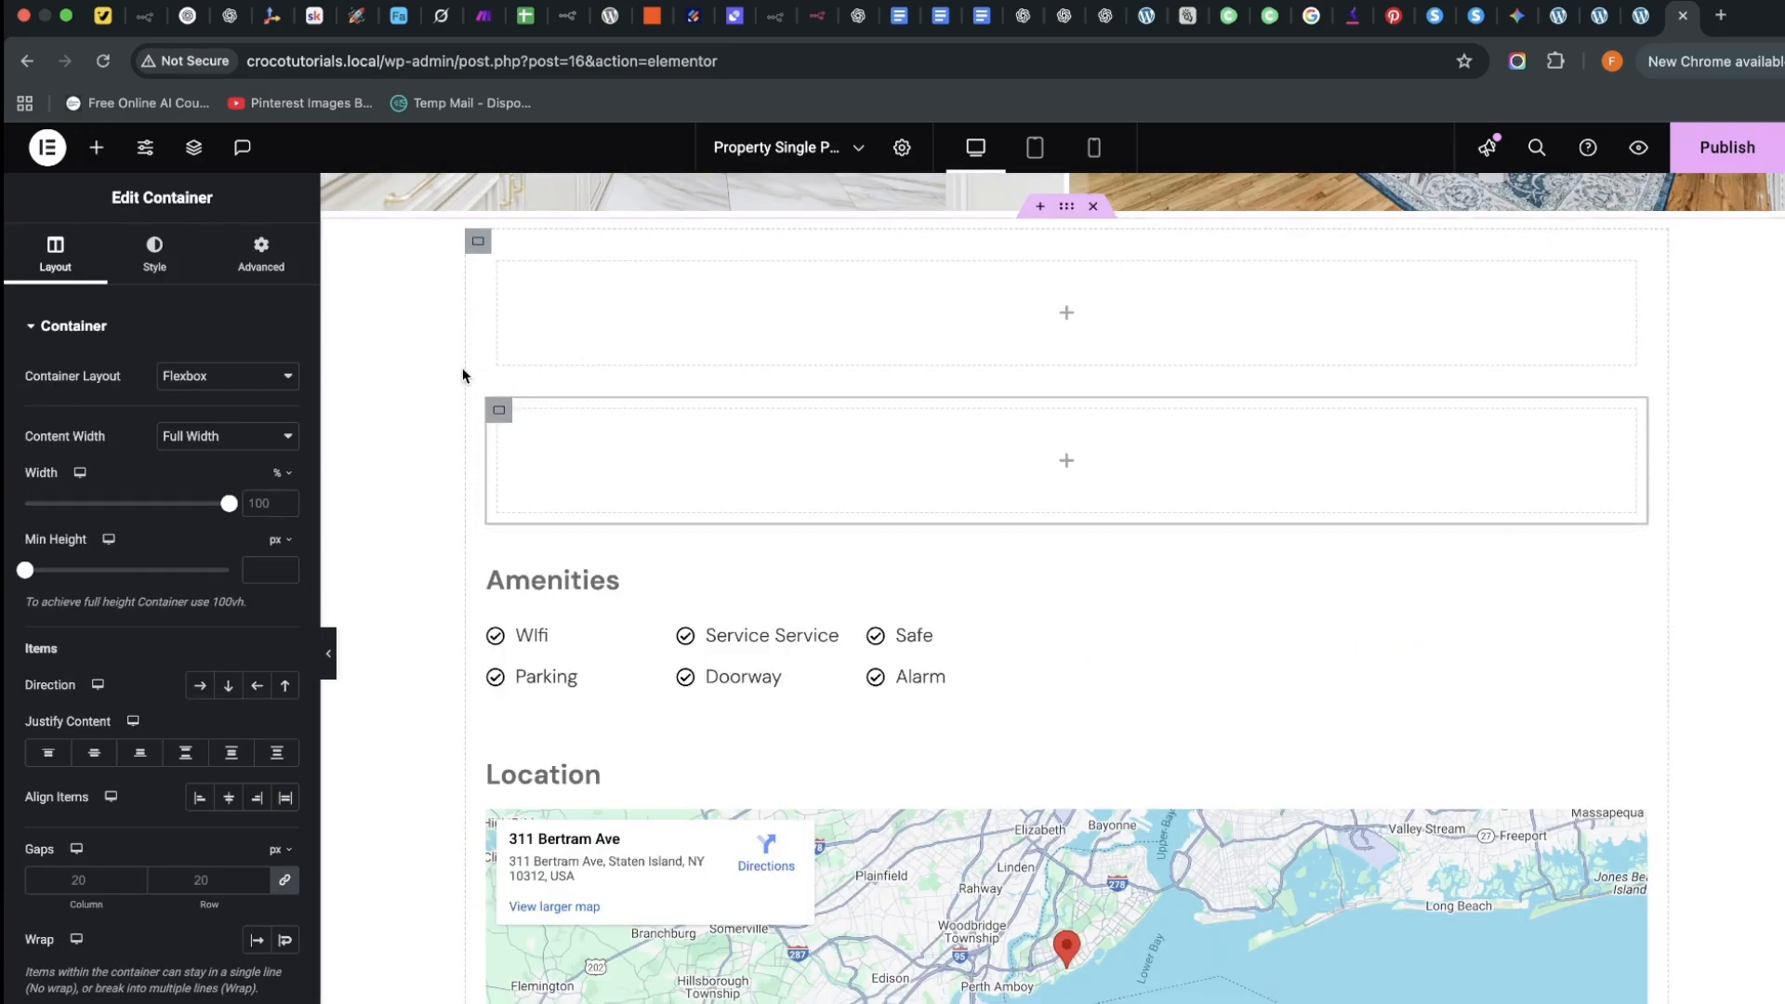
pyautogui.click(491, 253)
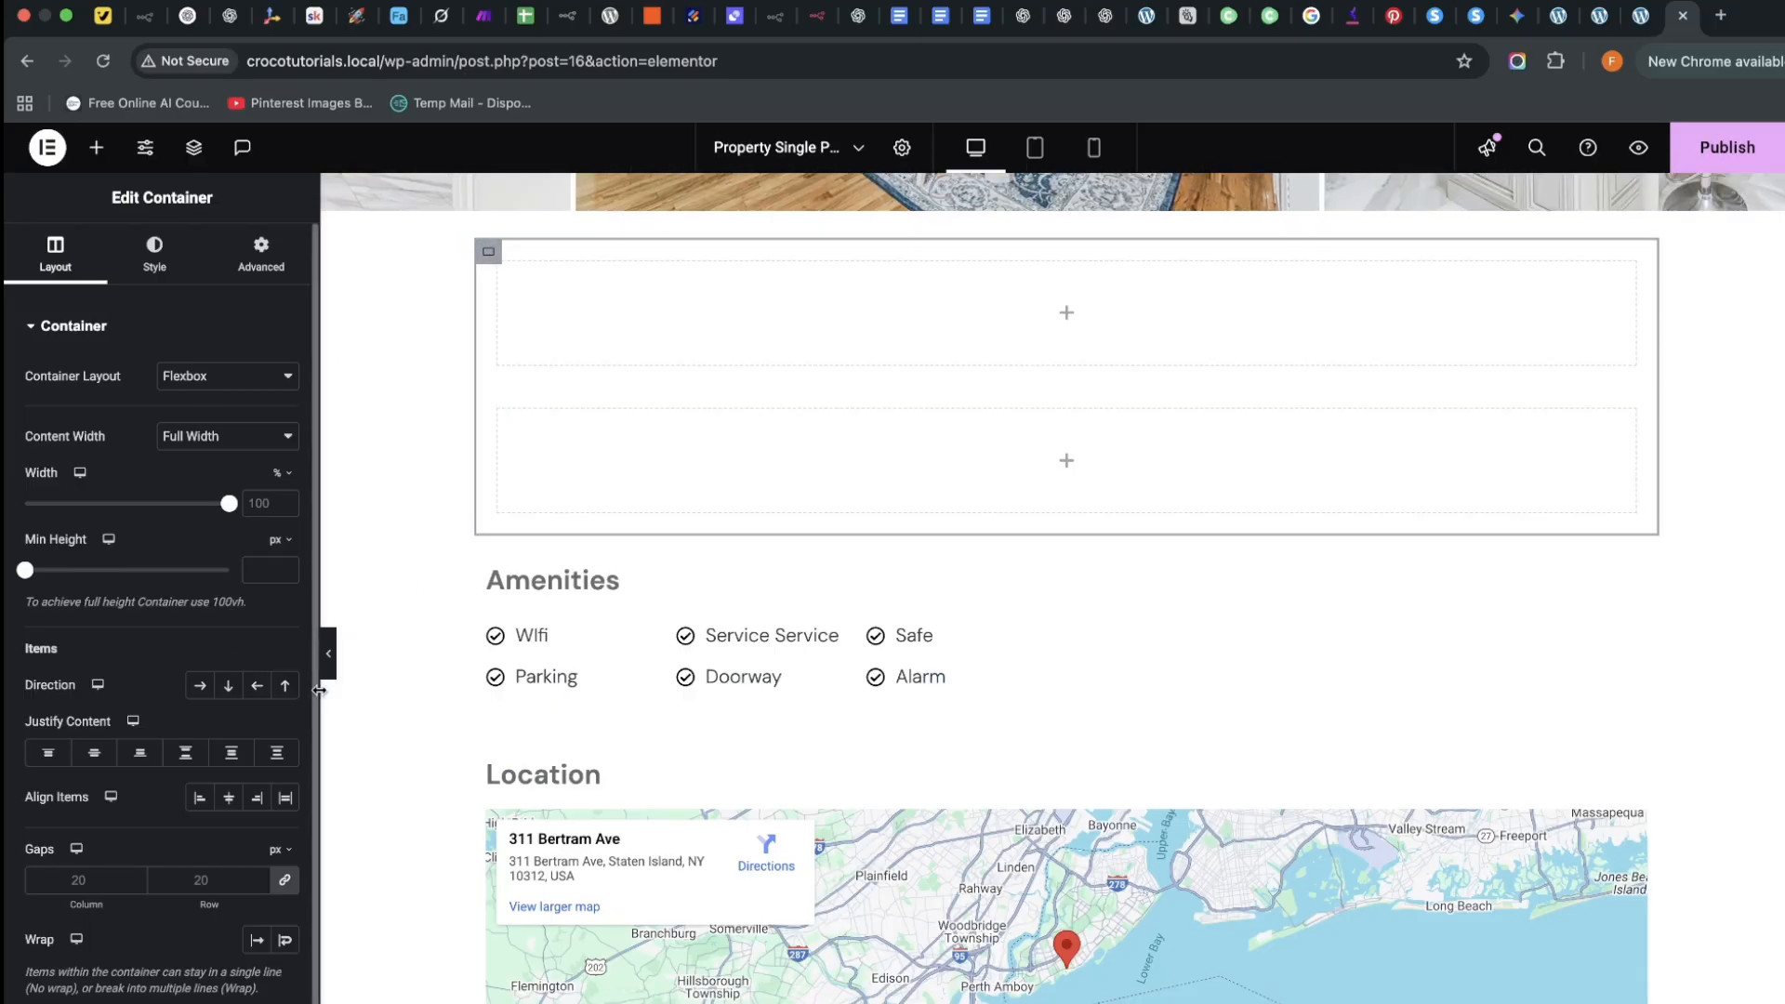
pyautogui.click(193, 688)
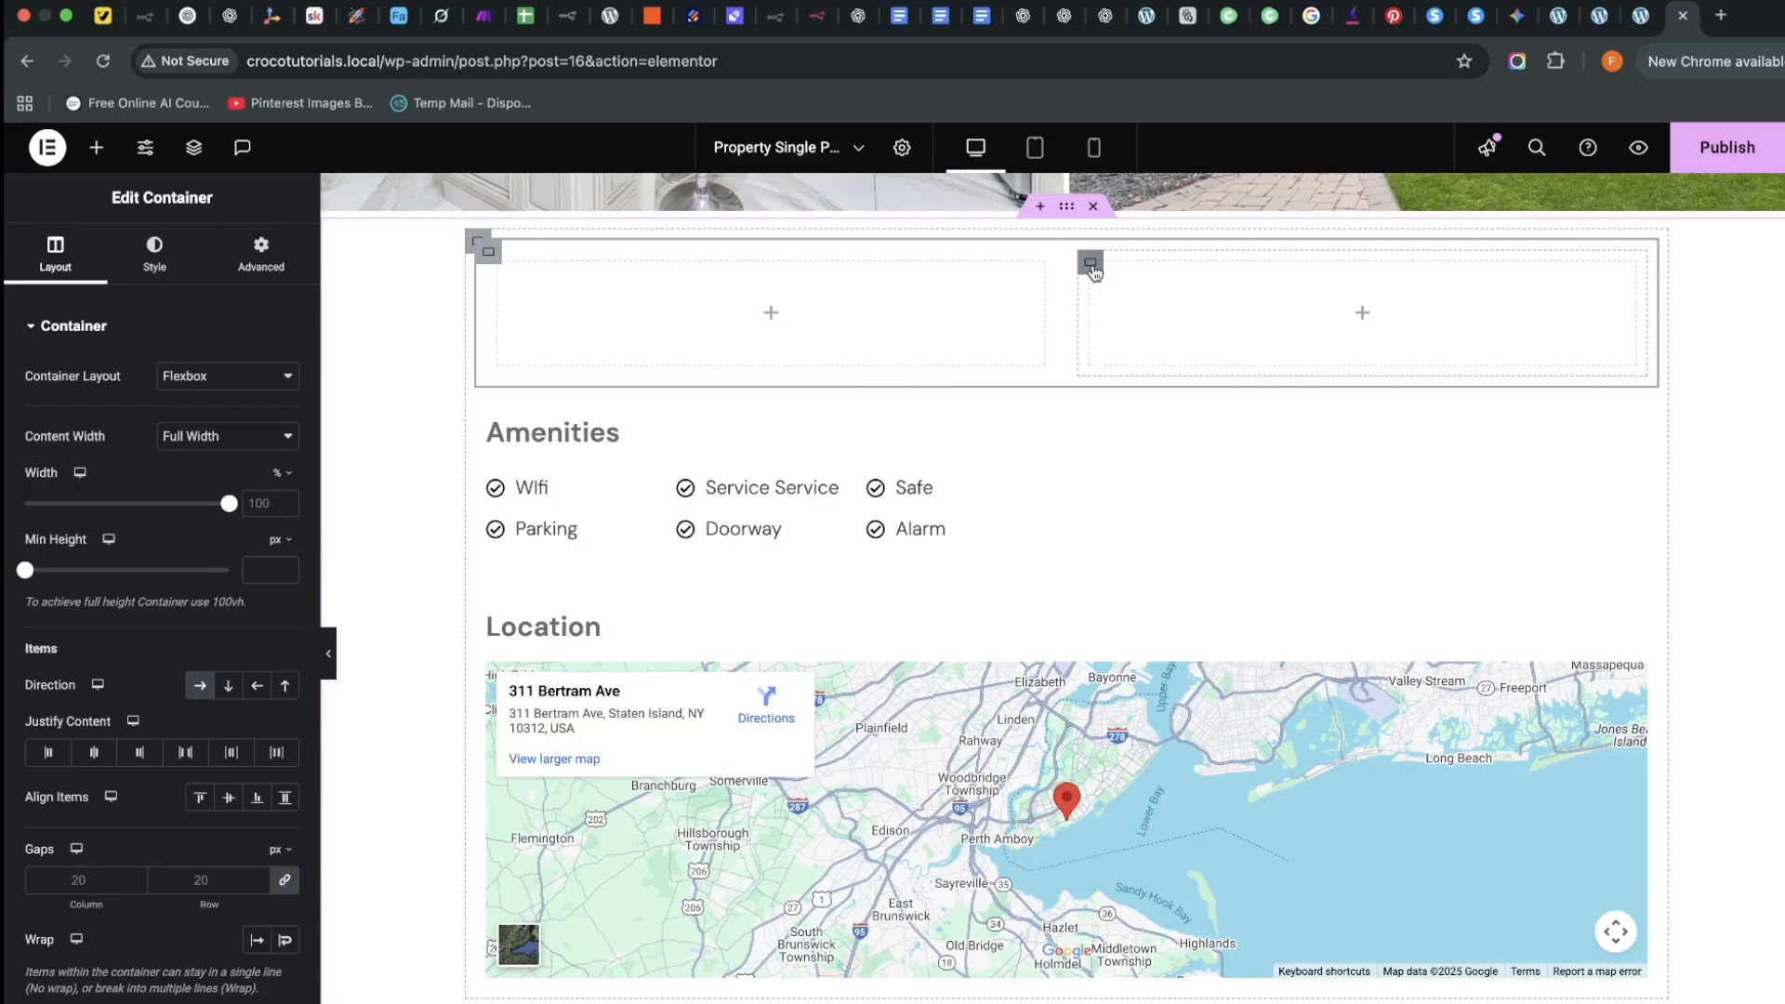
# Set the right inner container's width to 40%
pyautogui.click(1091, 265)
pyautogui.moveTo(221, 508); pyautogui.dragTo(112, 507)
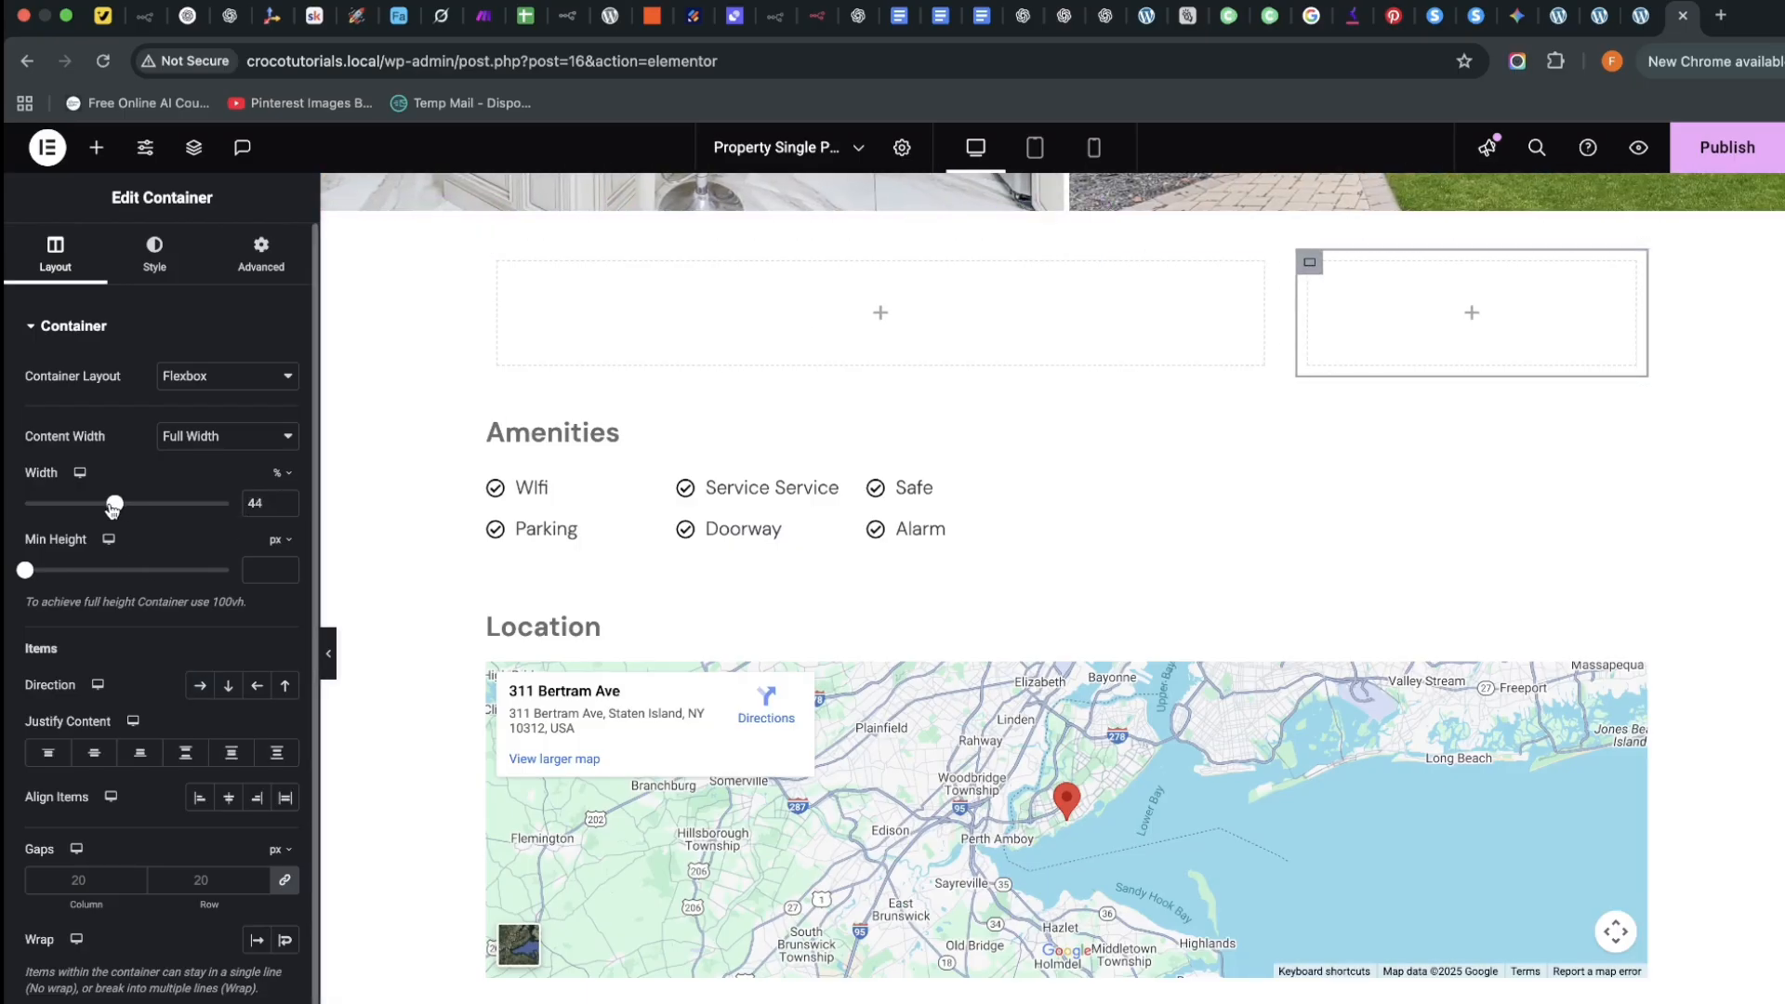
pyautogui.click(286, 510)
pyautogui.scroll(-5, 1615, 662)
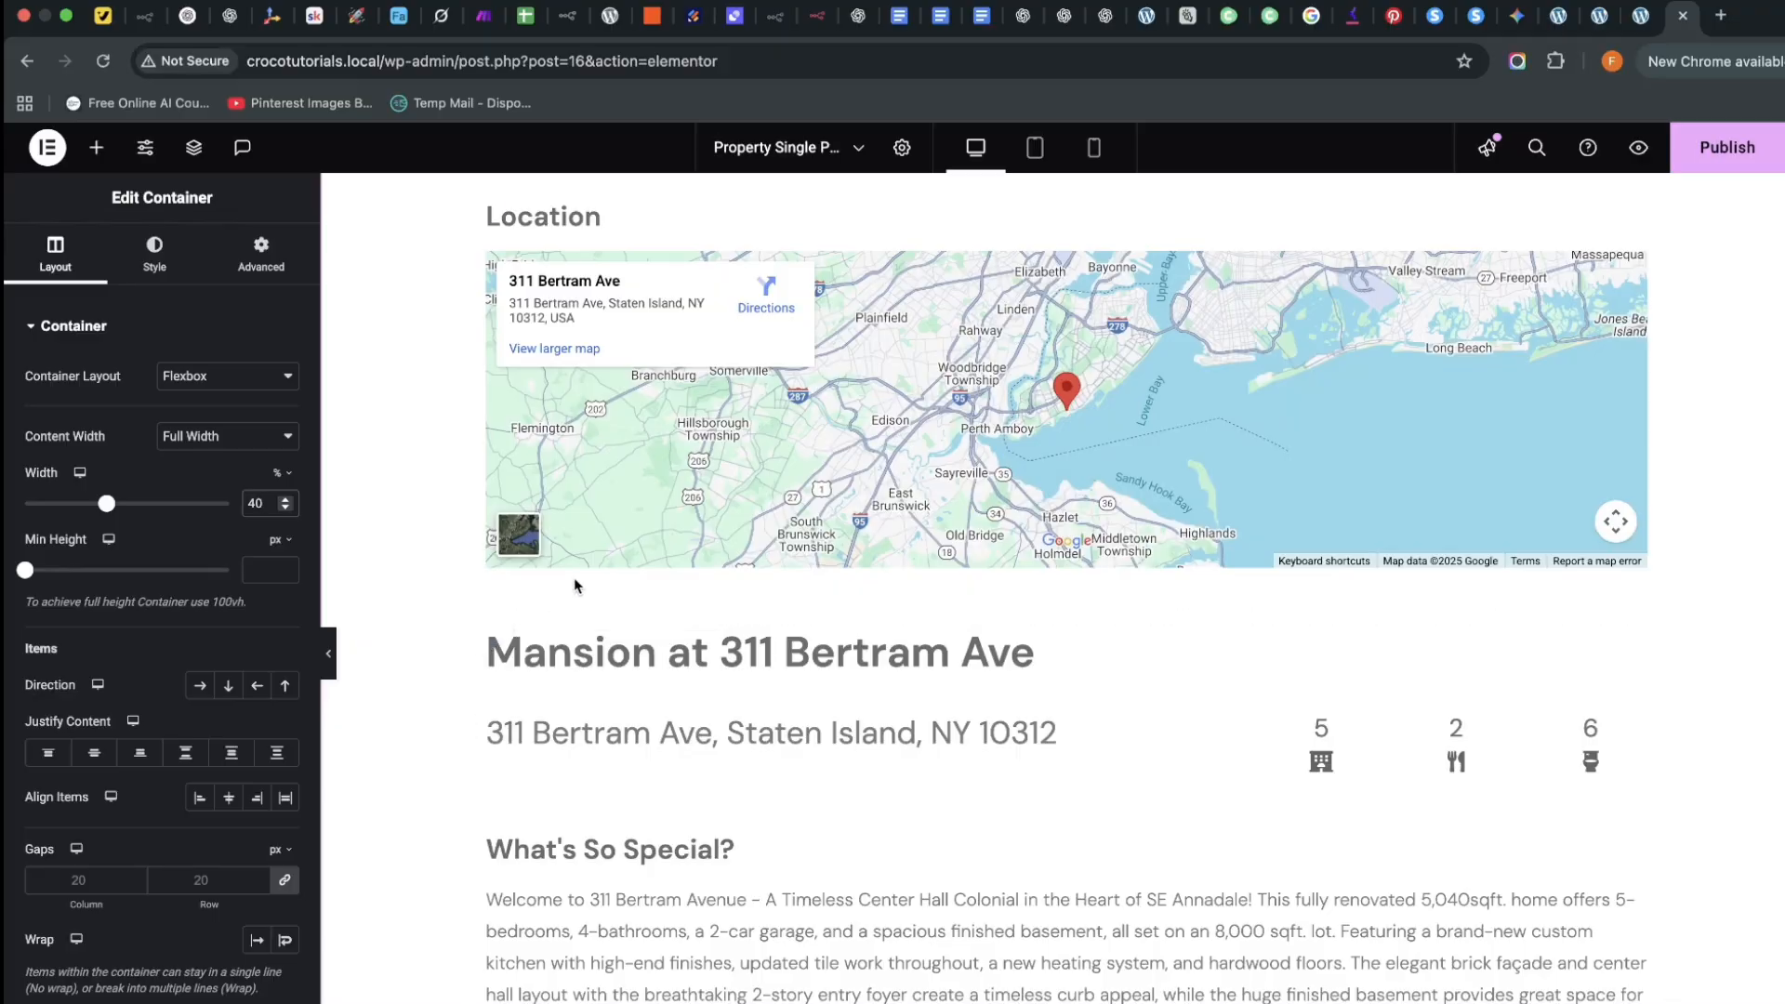
pyautogui.scroll(6, 574, 585)
# Copy the Mansion at 311 Bertram Ave heading and paste it into the empty left column
pyautogui.scroll(-4, 964, 506)
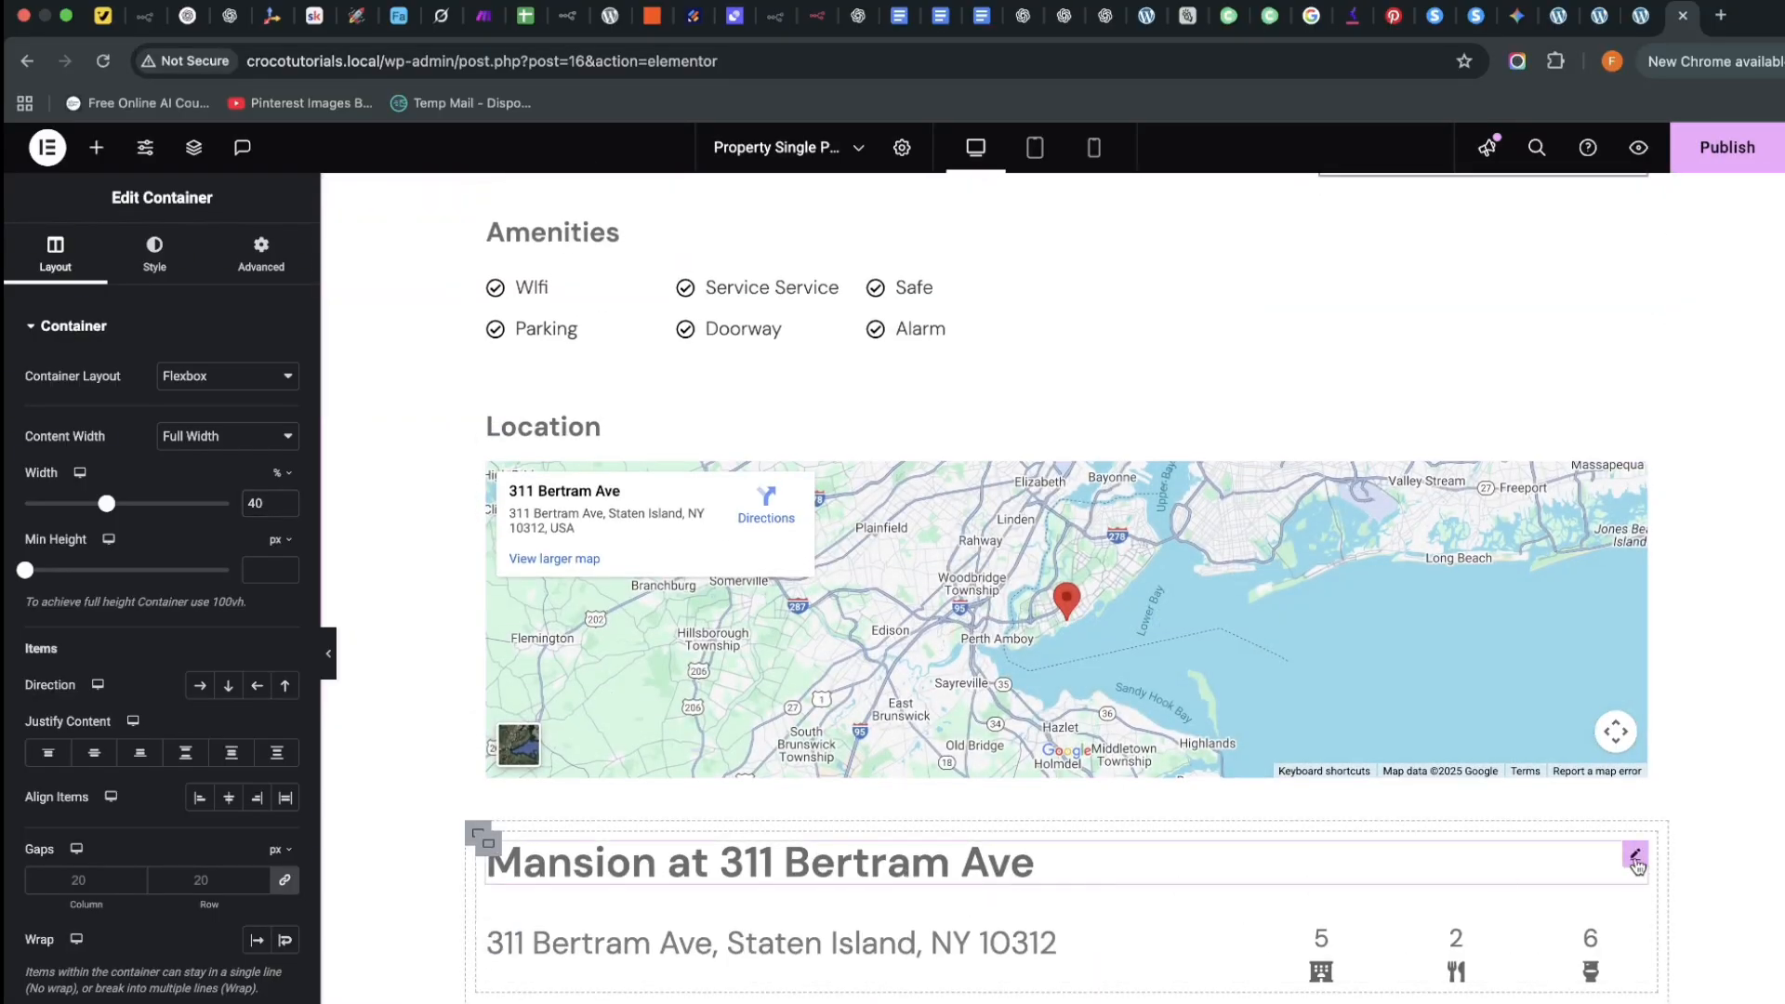
pyautogui.rightClick(1637, 865)
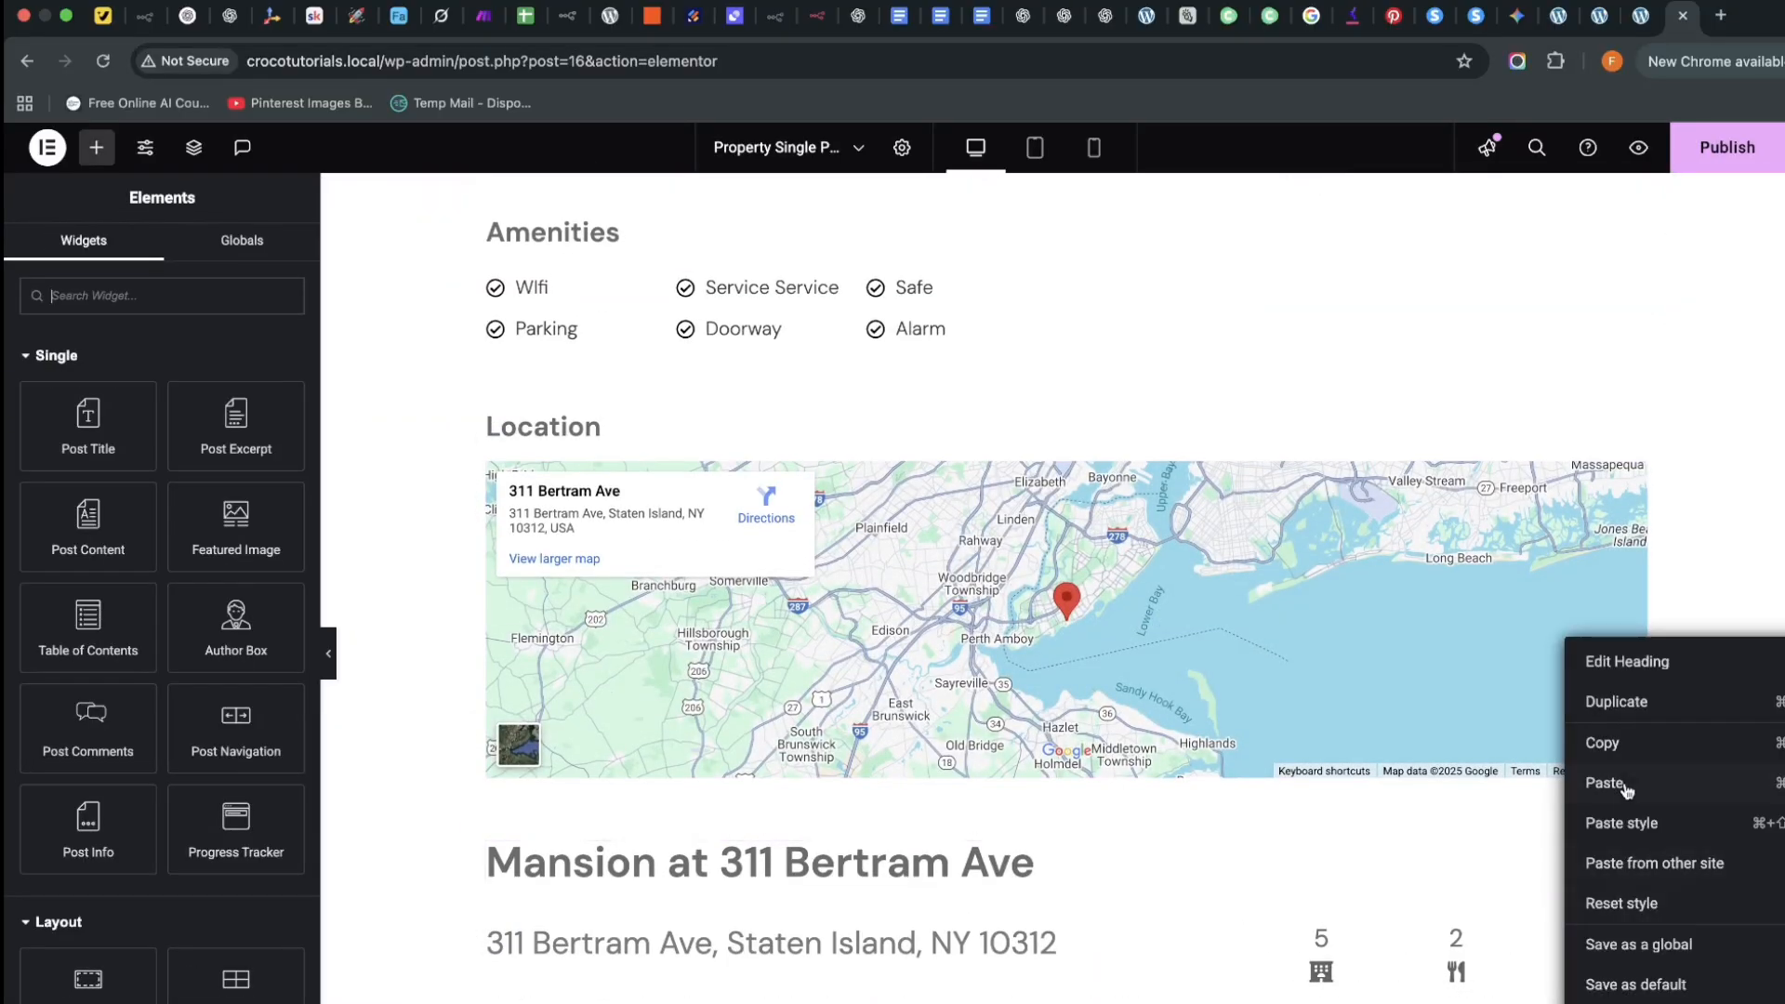
pyautogui.click(1620, 749)
pyautogui.scroll(4, 1617, 753)
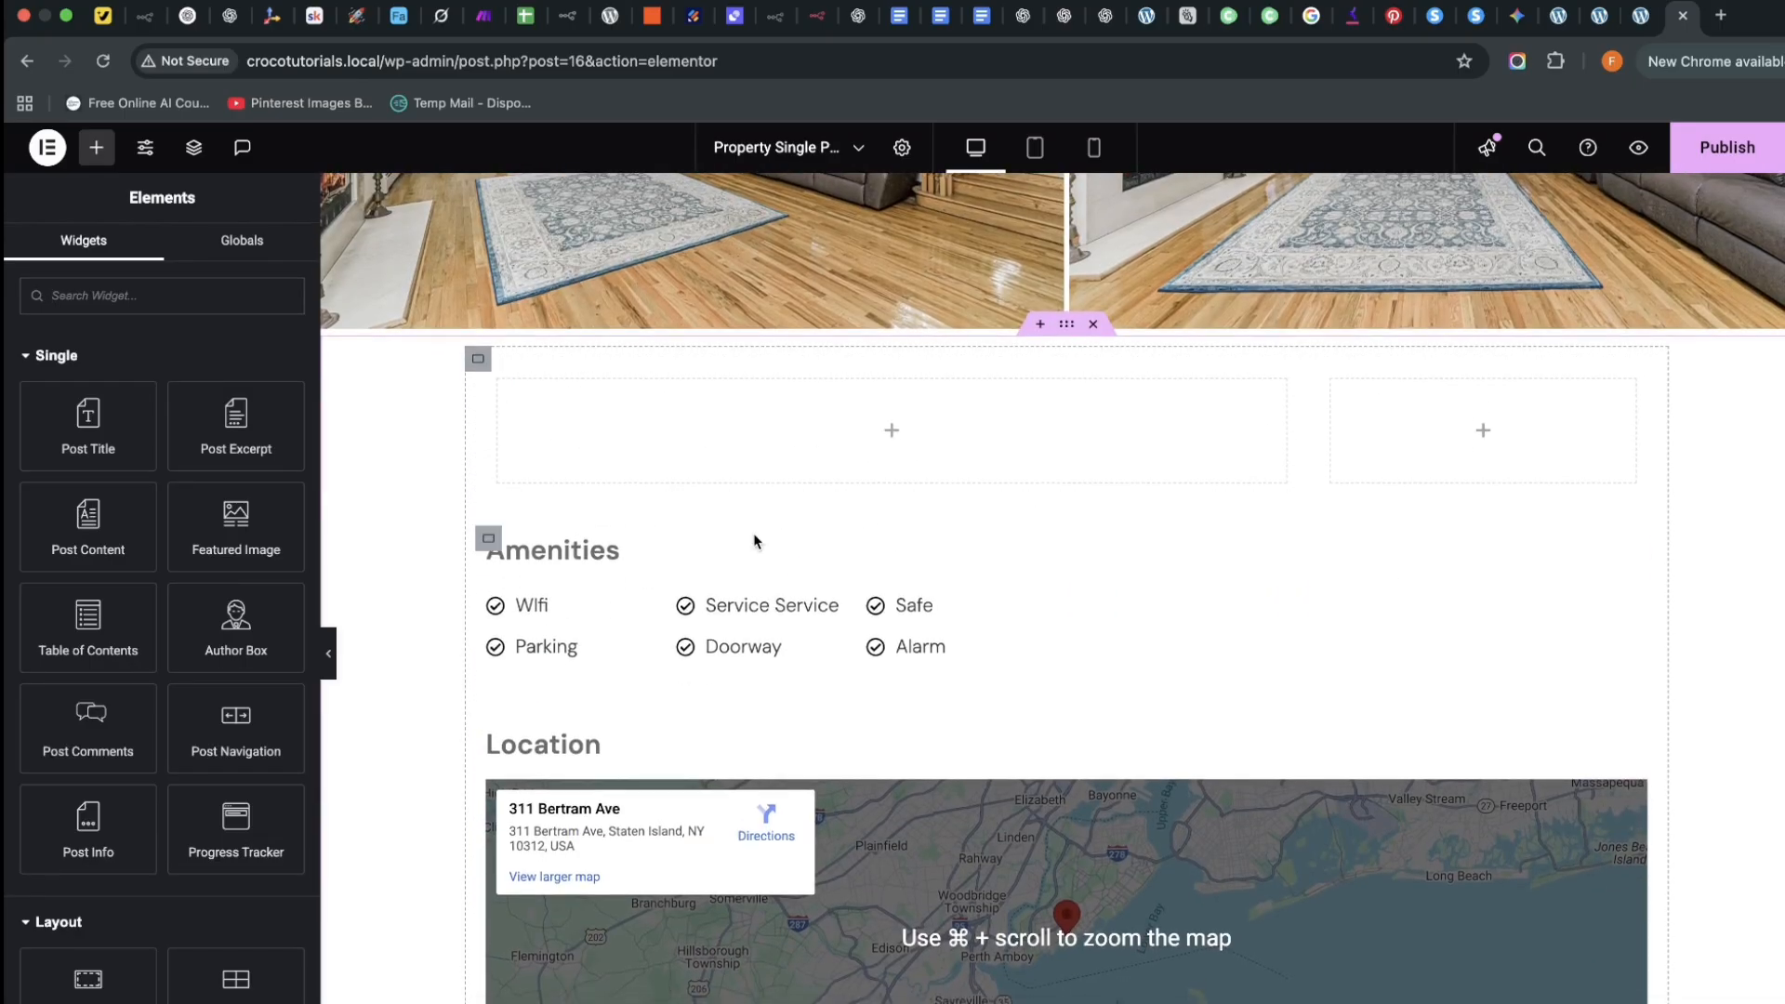
pyautogui.rightClick(767, 416)
pyautogui.click(861, 601)
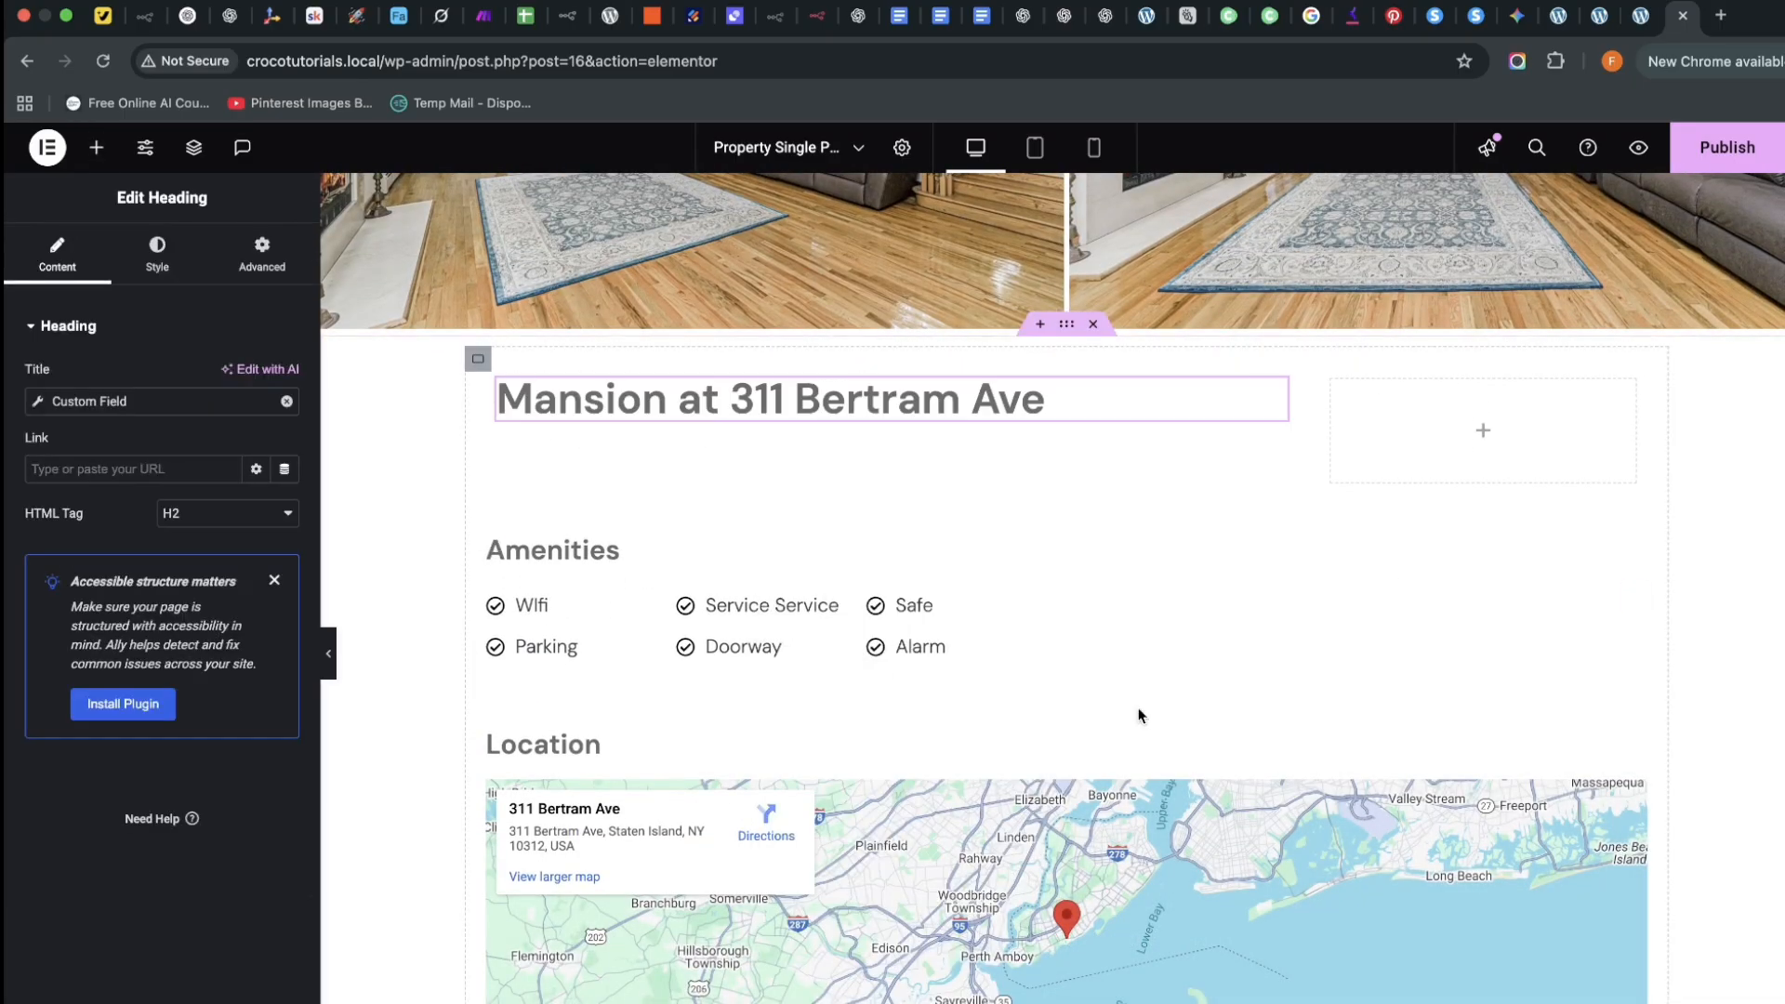
# Remove the extra pasted heading and the duplicated address row left by a second paste
pyautogui.scroll(-5, 1138, 715)
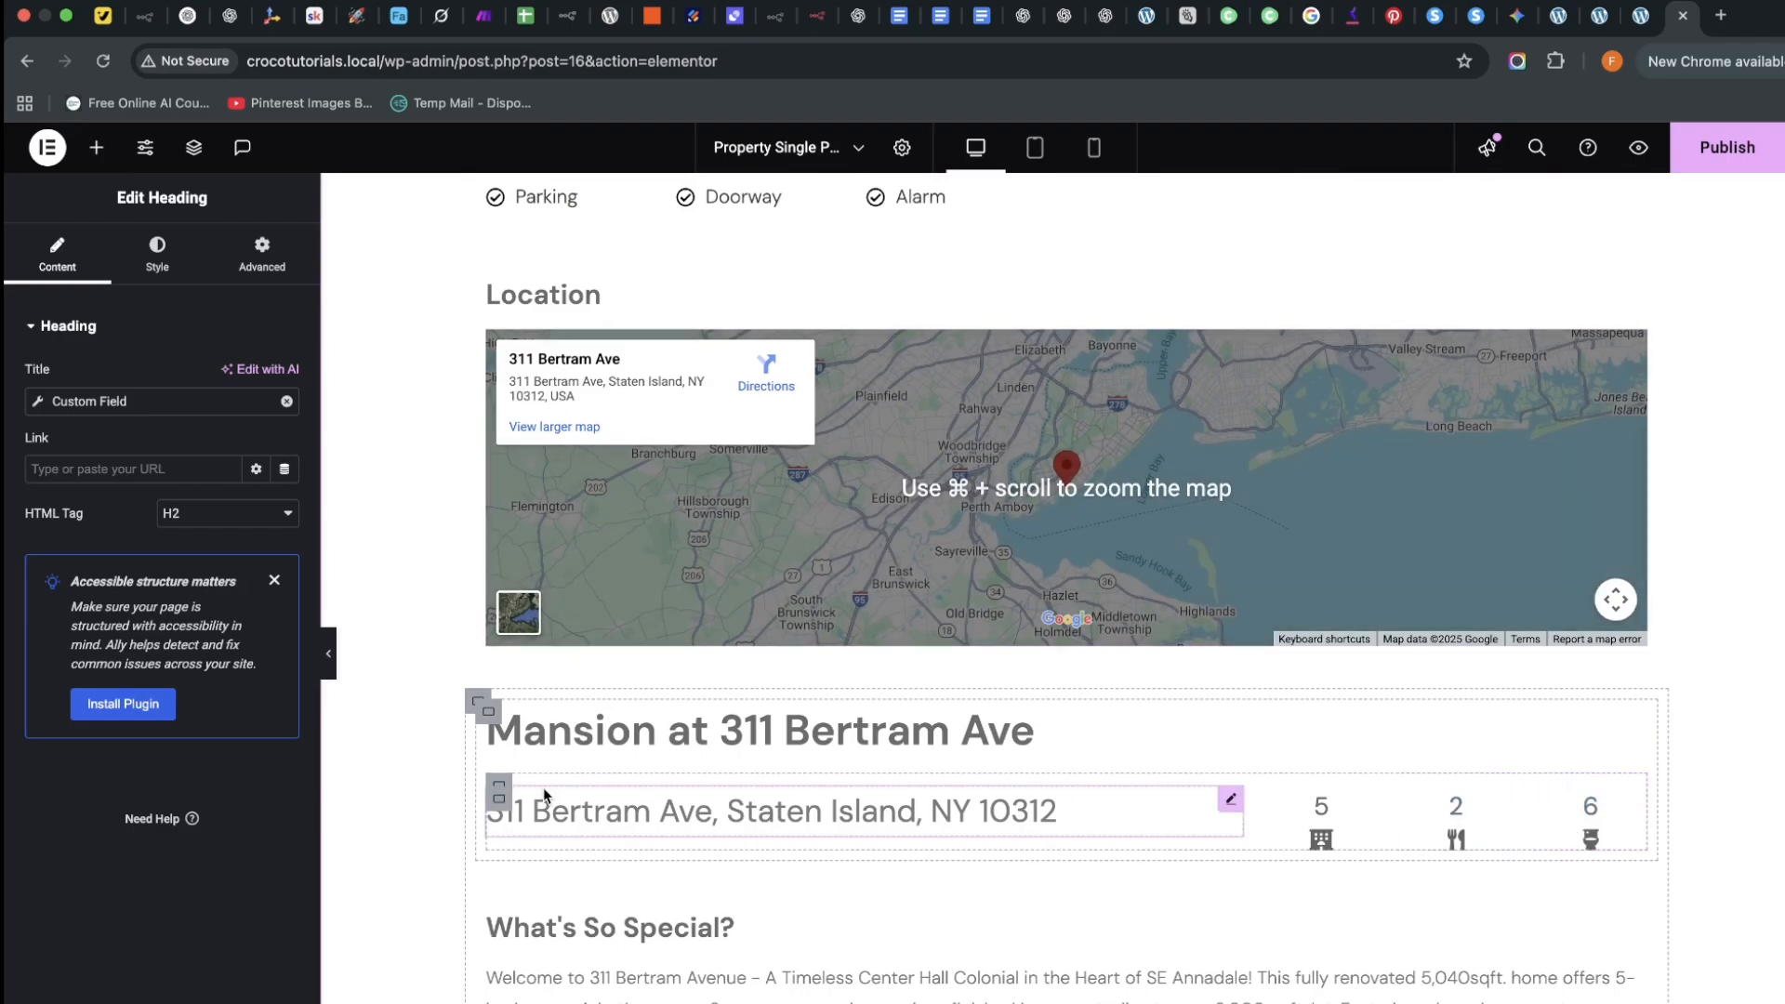
pyautogui.click(501, 788)
pyautogui.rightClick(501, 788)
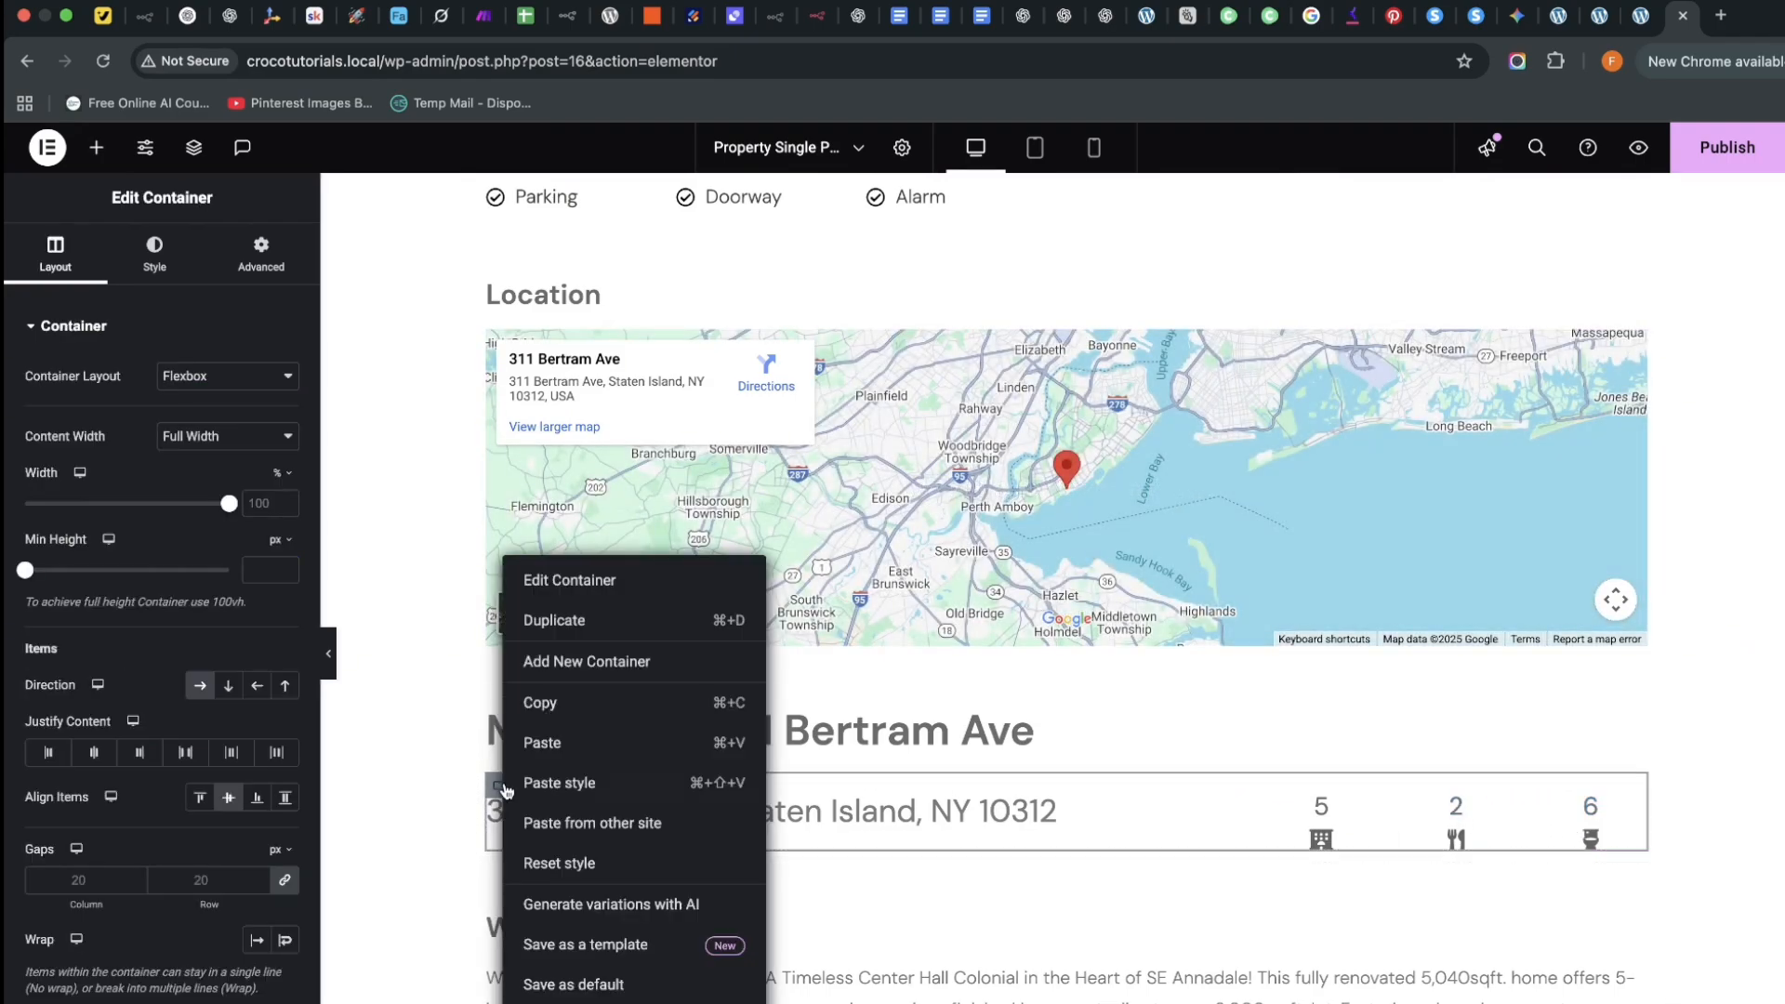
pyautogui.scroll(8, 734, 588)
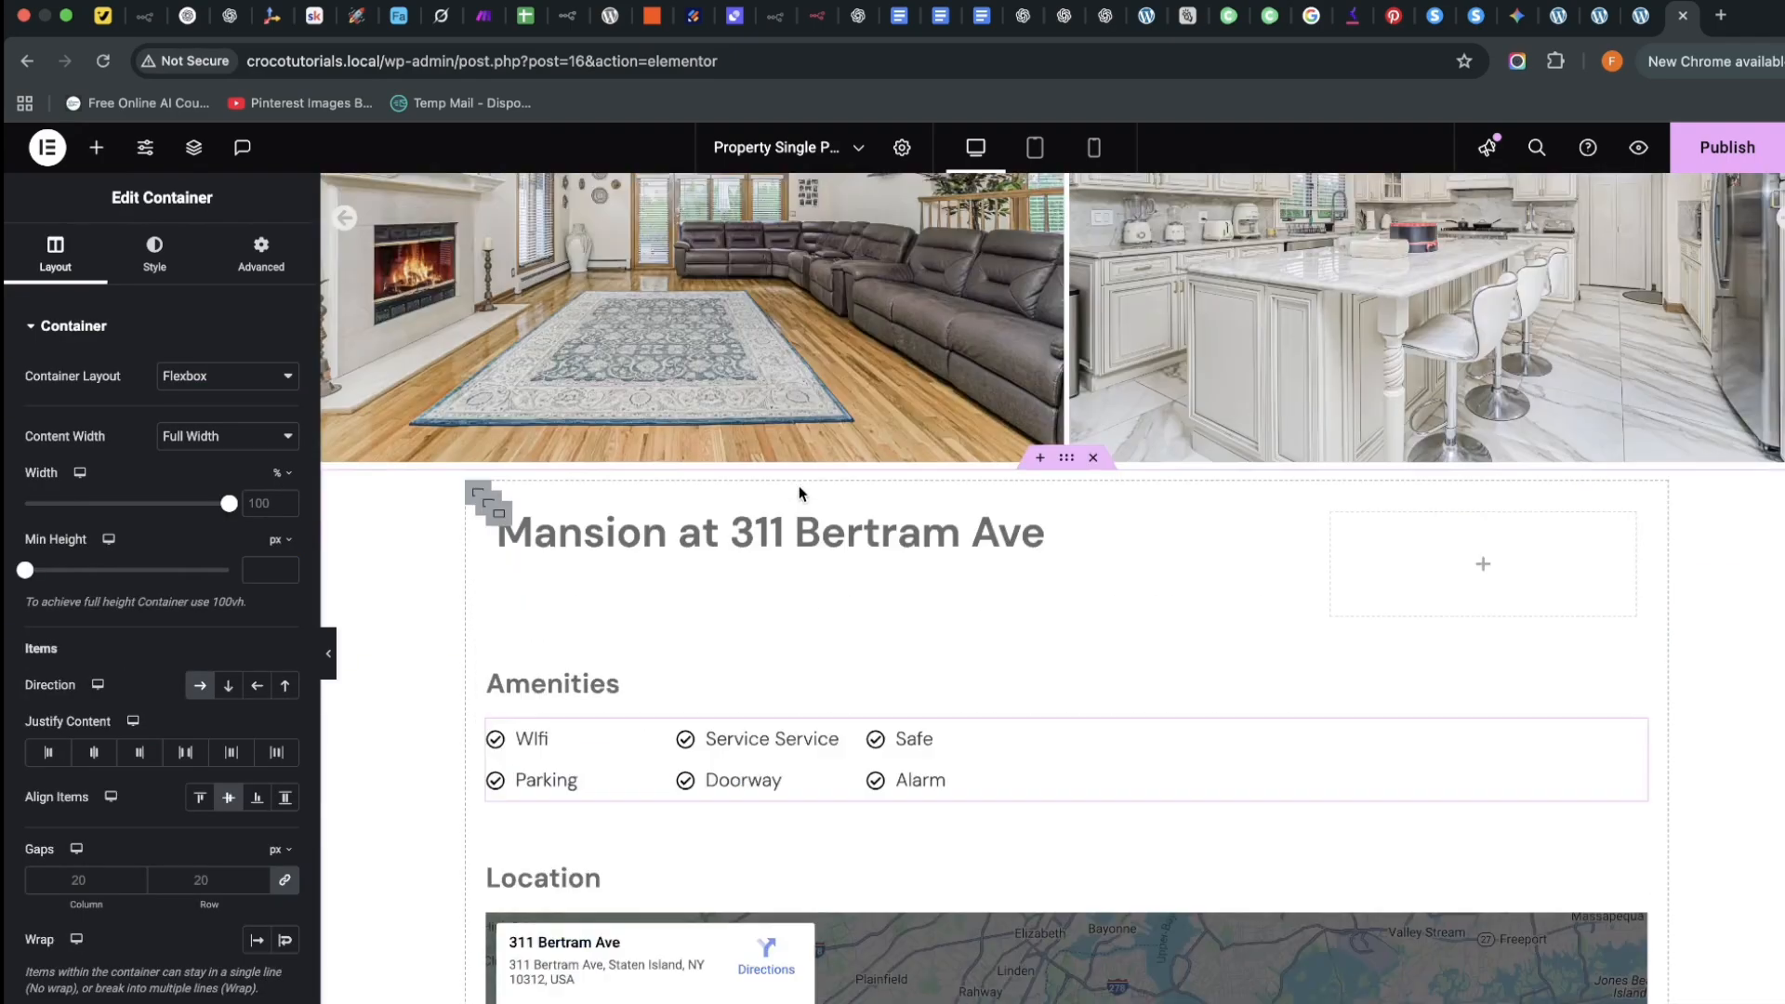
pyautogui.rightClick(634, 664)
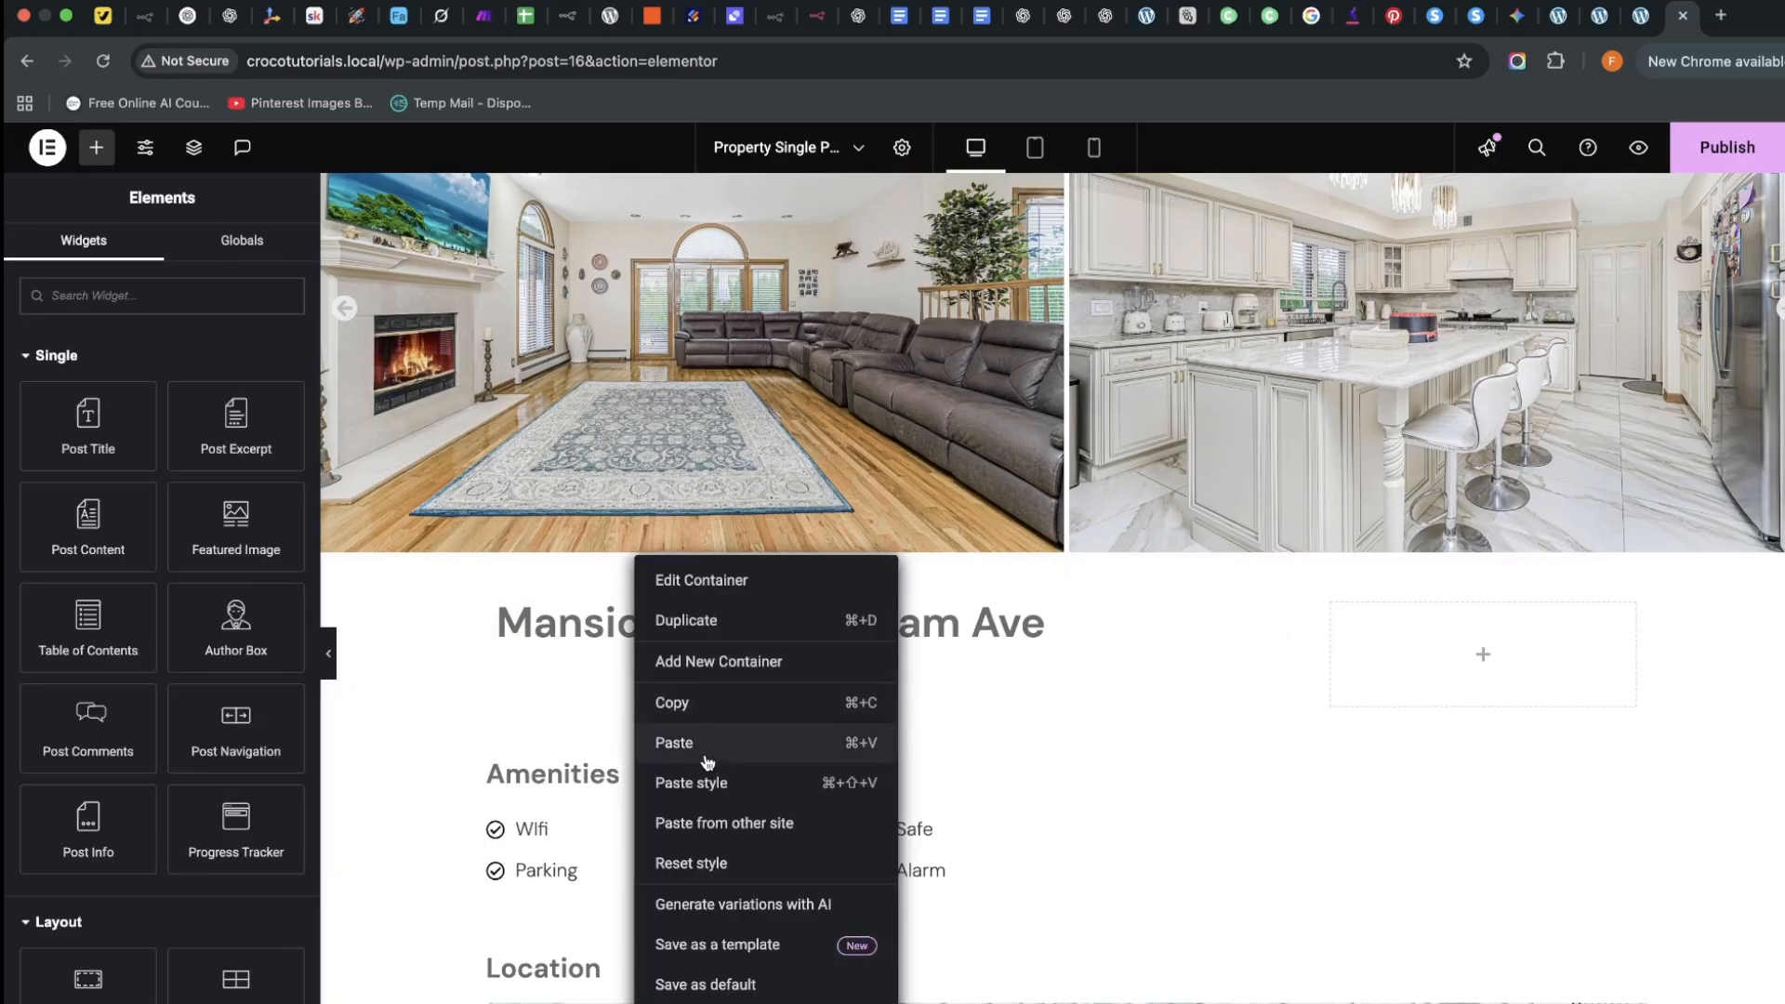
pyautogui.click(704, 744)
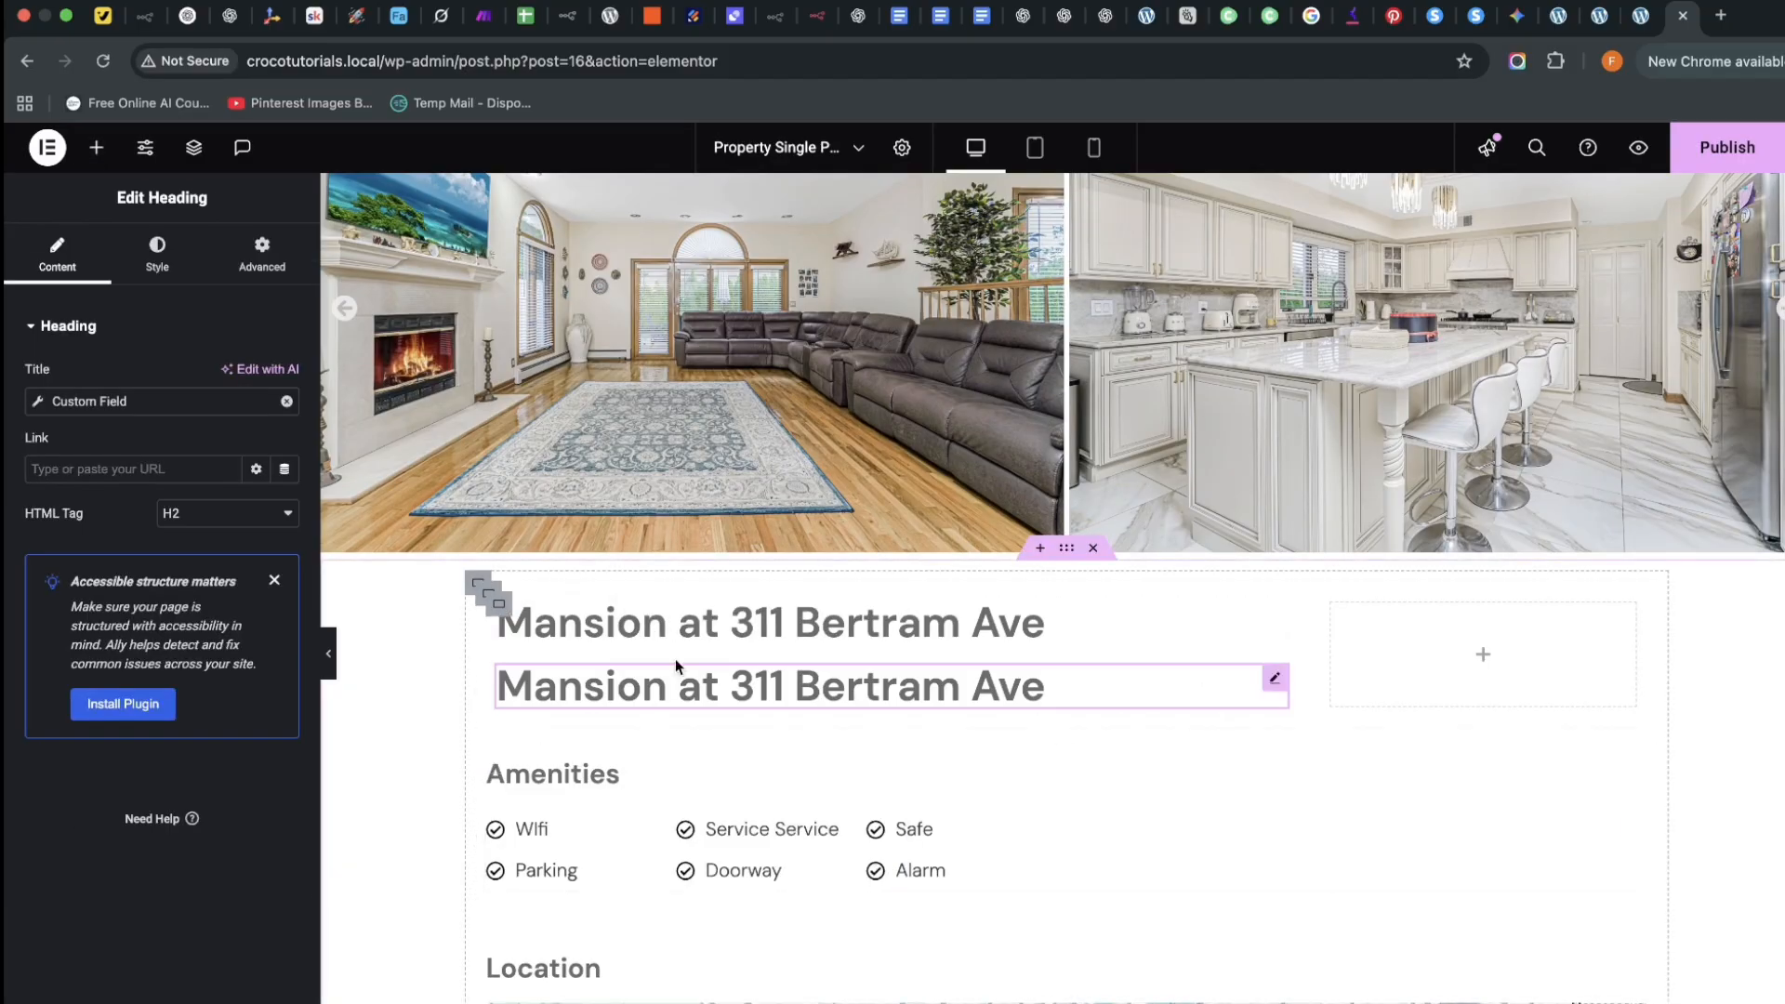
pyautogui.rightClick(1266, 685)
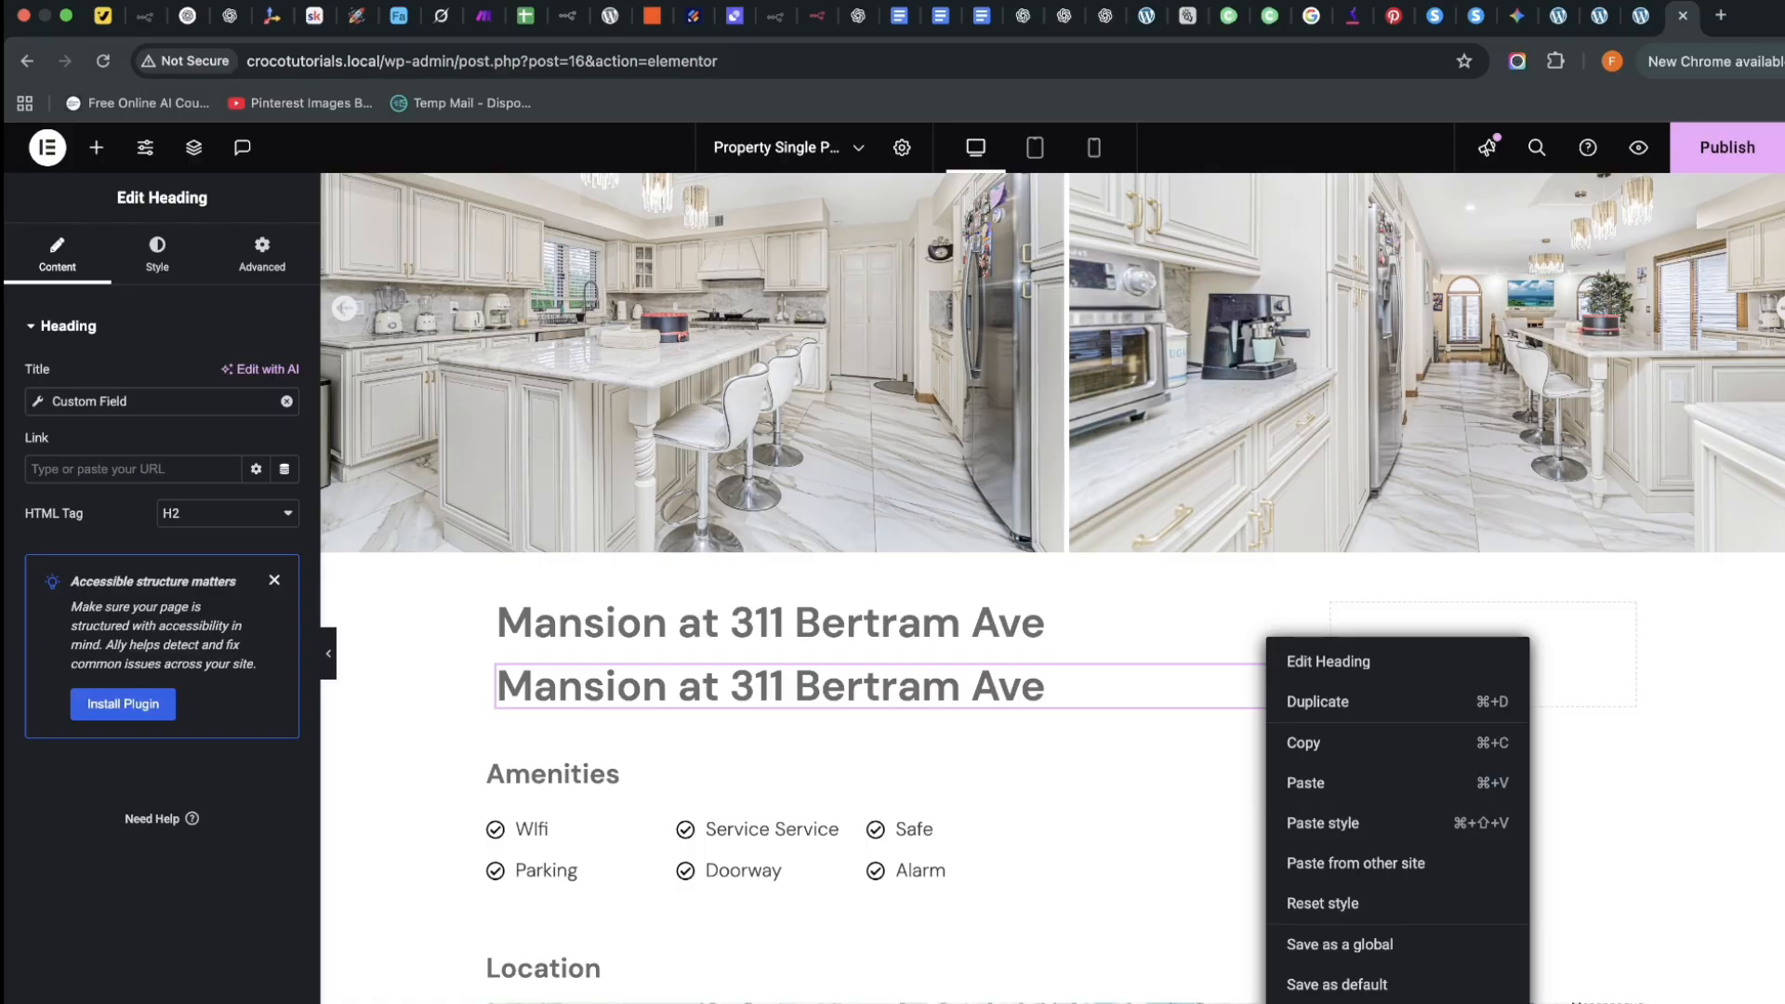
pyautogui.click(1311, 1003)
pyautogui.scroll(-5, 1310, 1003)
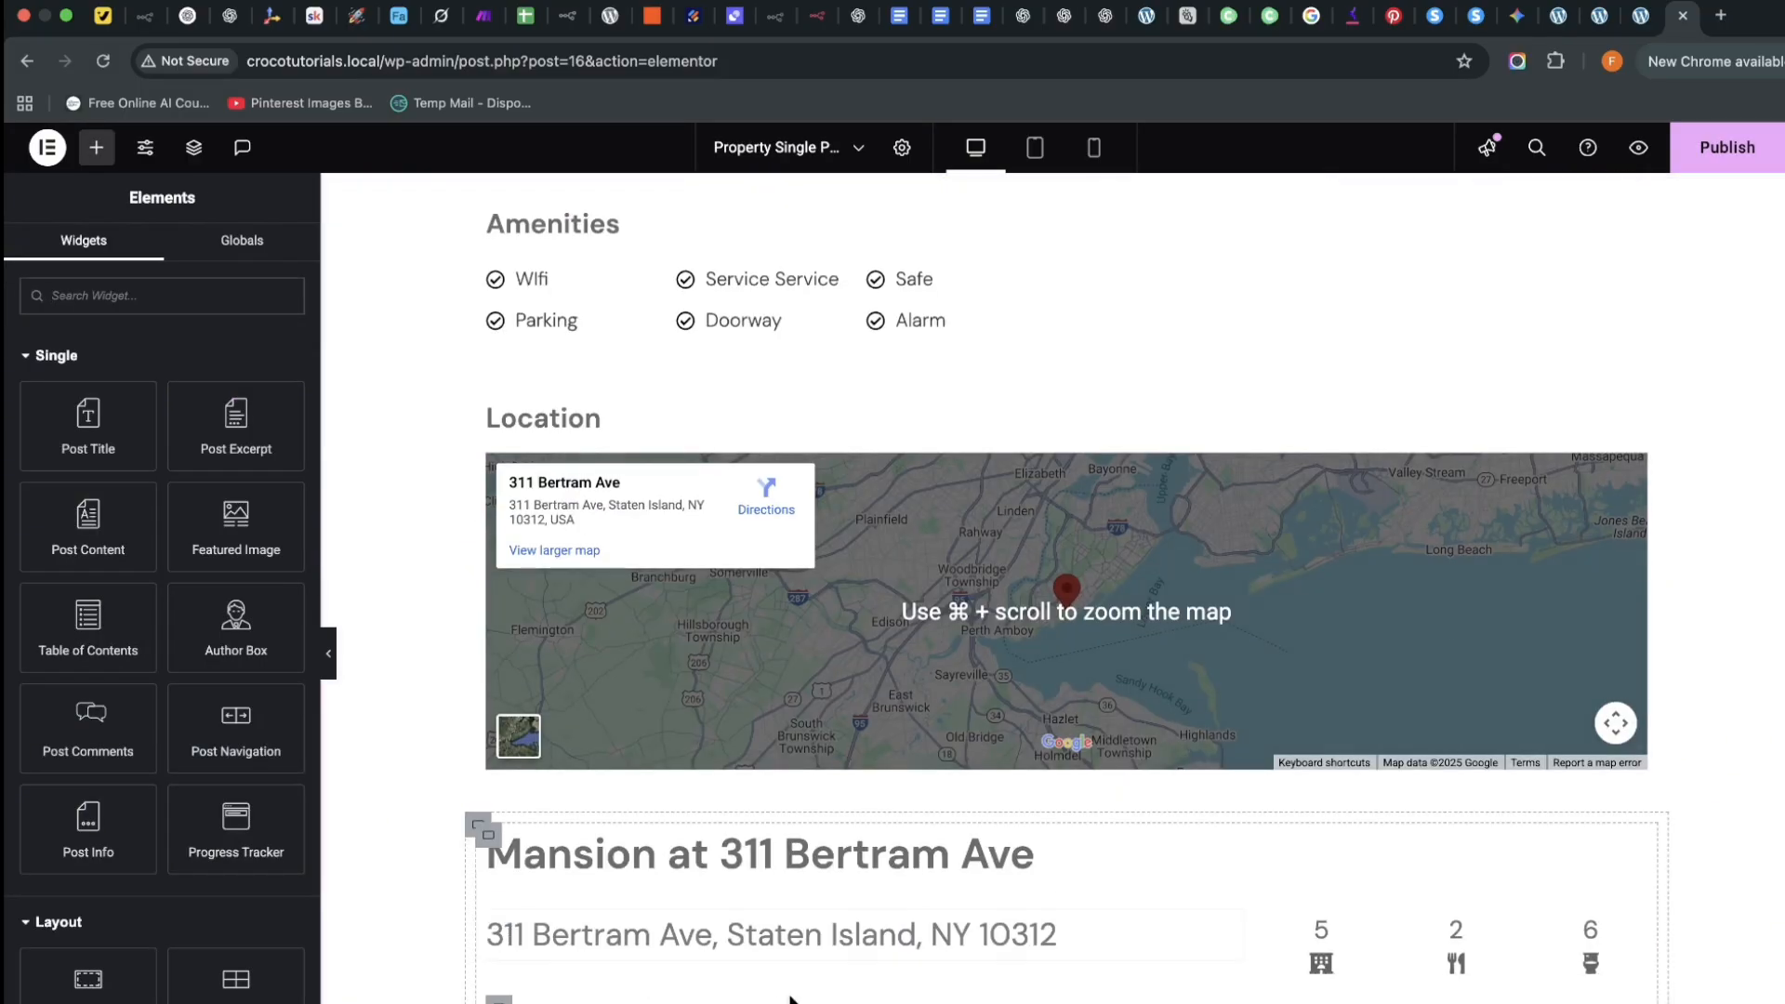
pyautogui.scroll(-4, 612, 659)
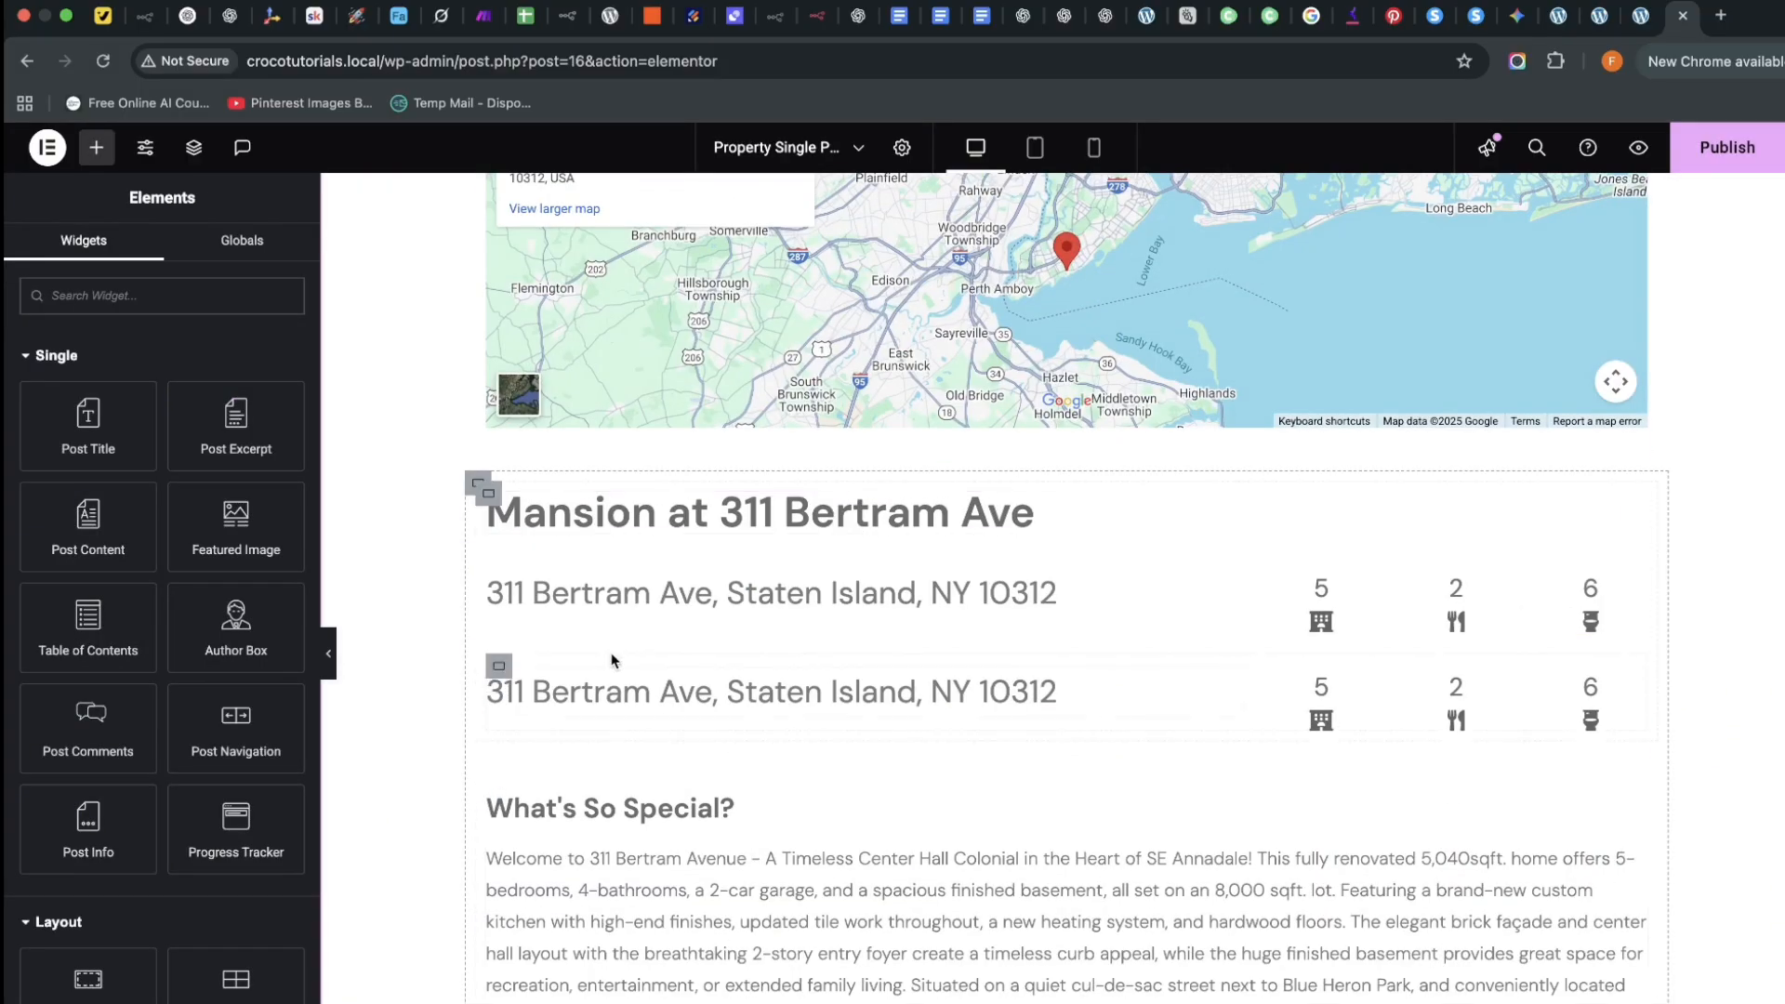
pyautogui.rightClick(502, 668)
pyautogui.press('Delete')
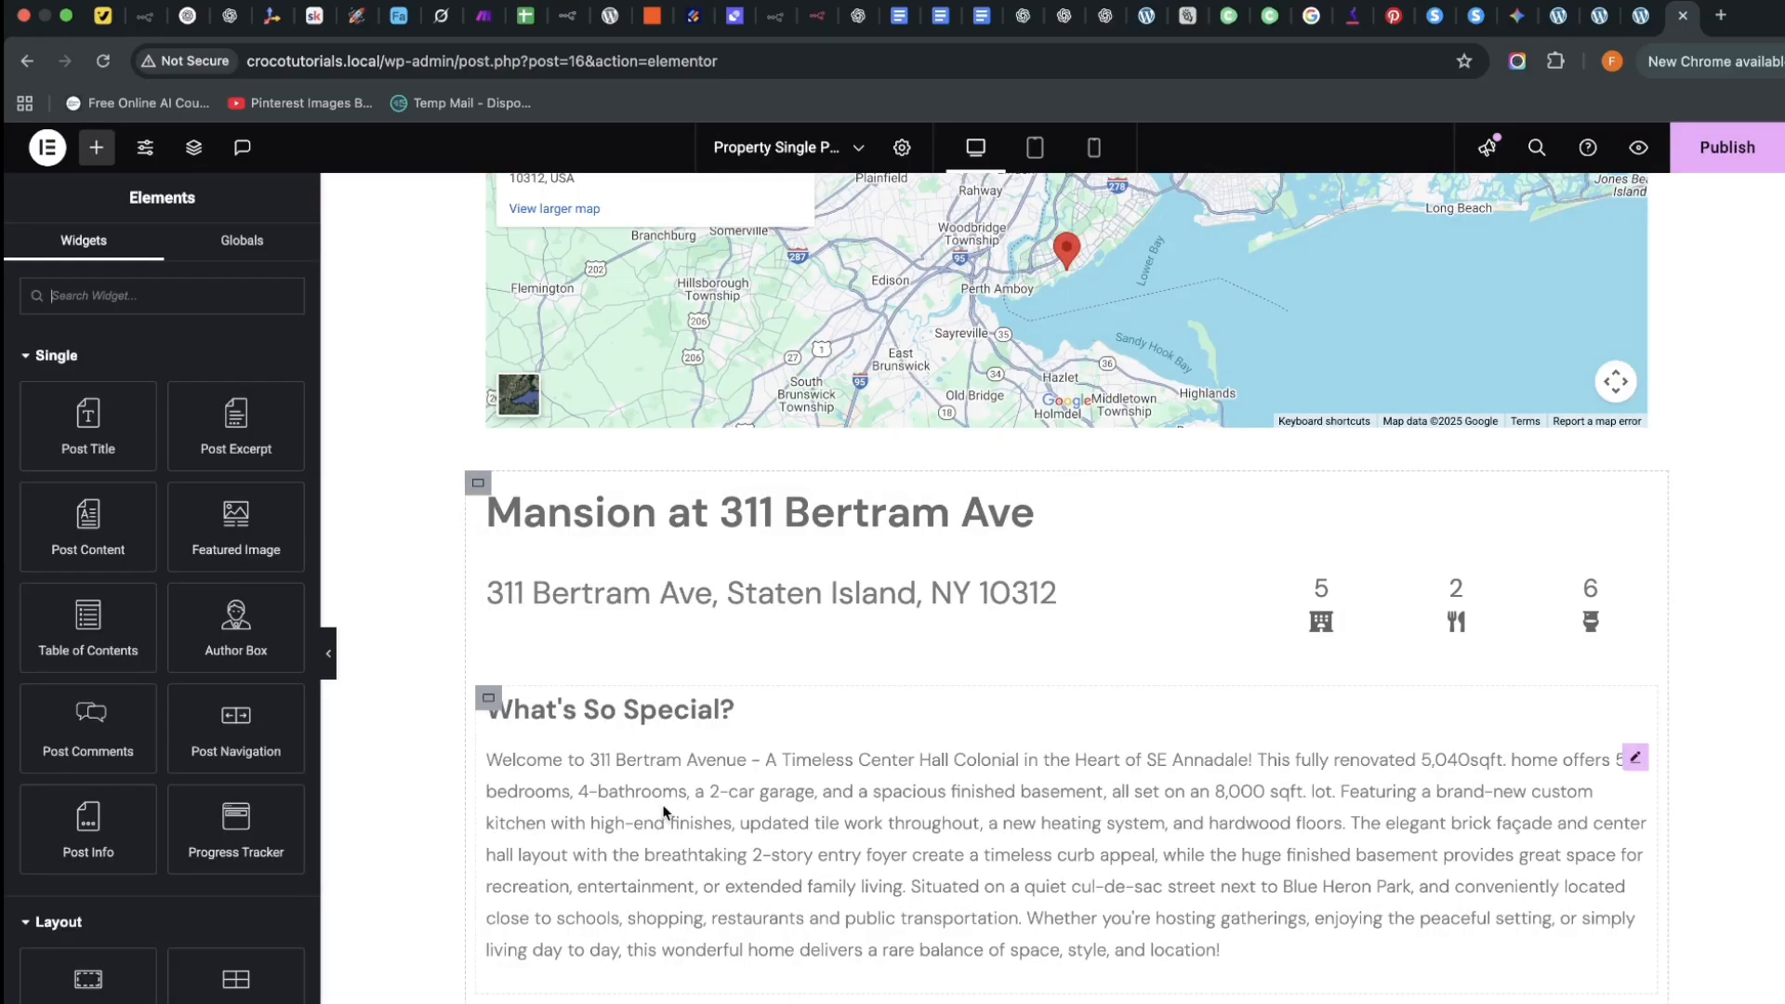
# Drag the address-and-stats row into the left column beneath the heading
pyautogui.scroll(3, 511, 809)
pyautogui.moveTo(503, 783); pyautogui.dragTo(738, 492)
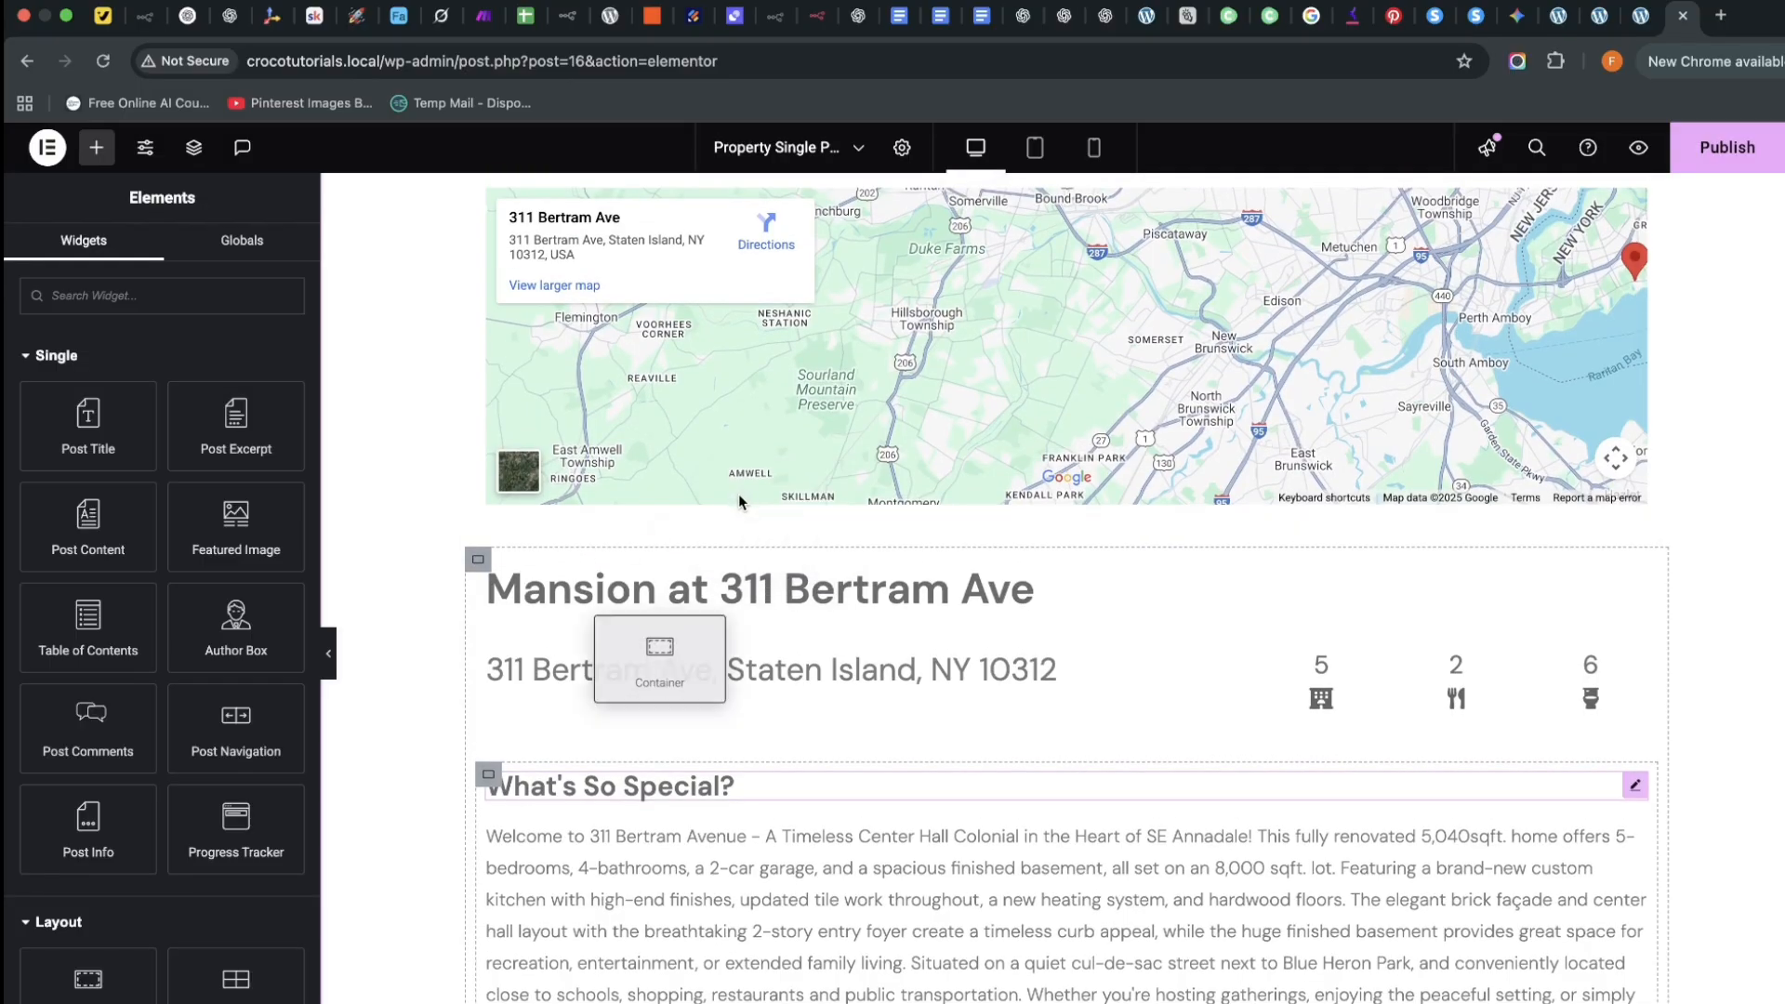
pyautogui.scroll(3, 777, 669)
pyautogui.scroll(2, 778, 669)
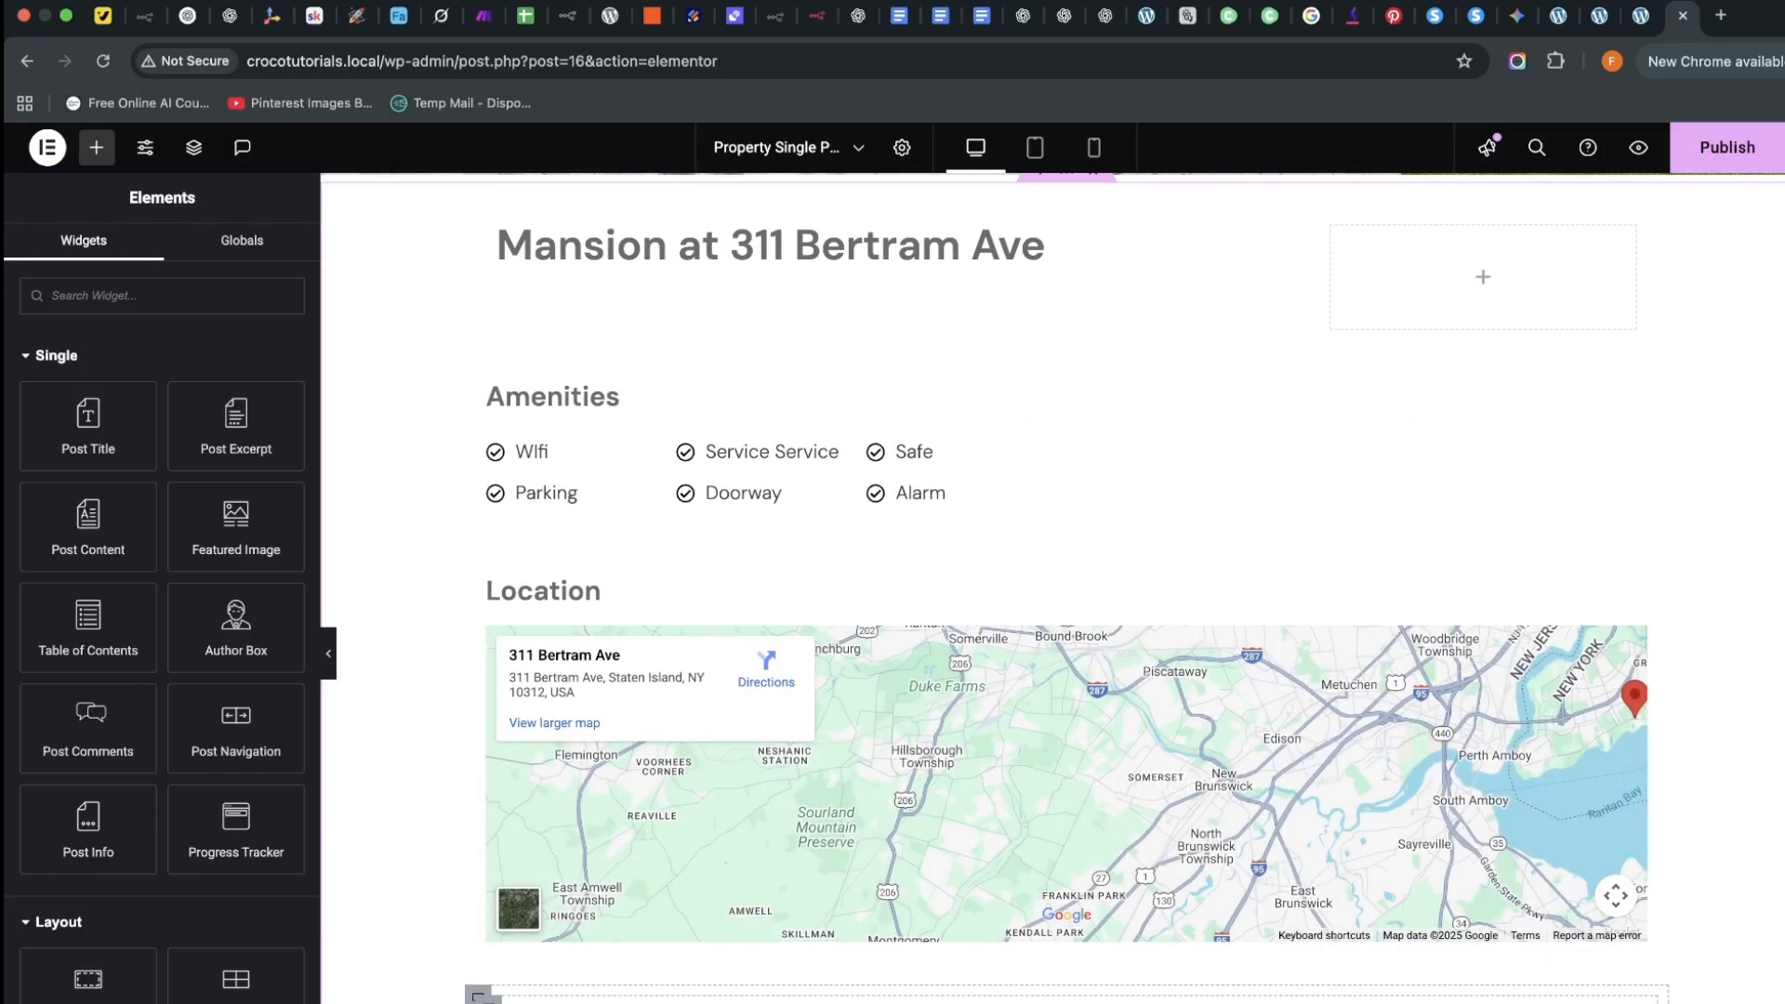
pyautogui.moveTo(89, 979); pyautogui.dragTo(649, 253)
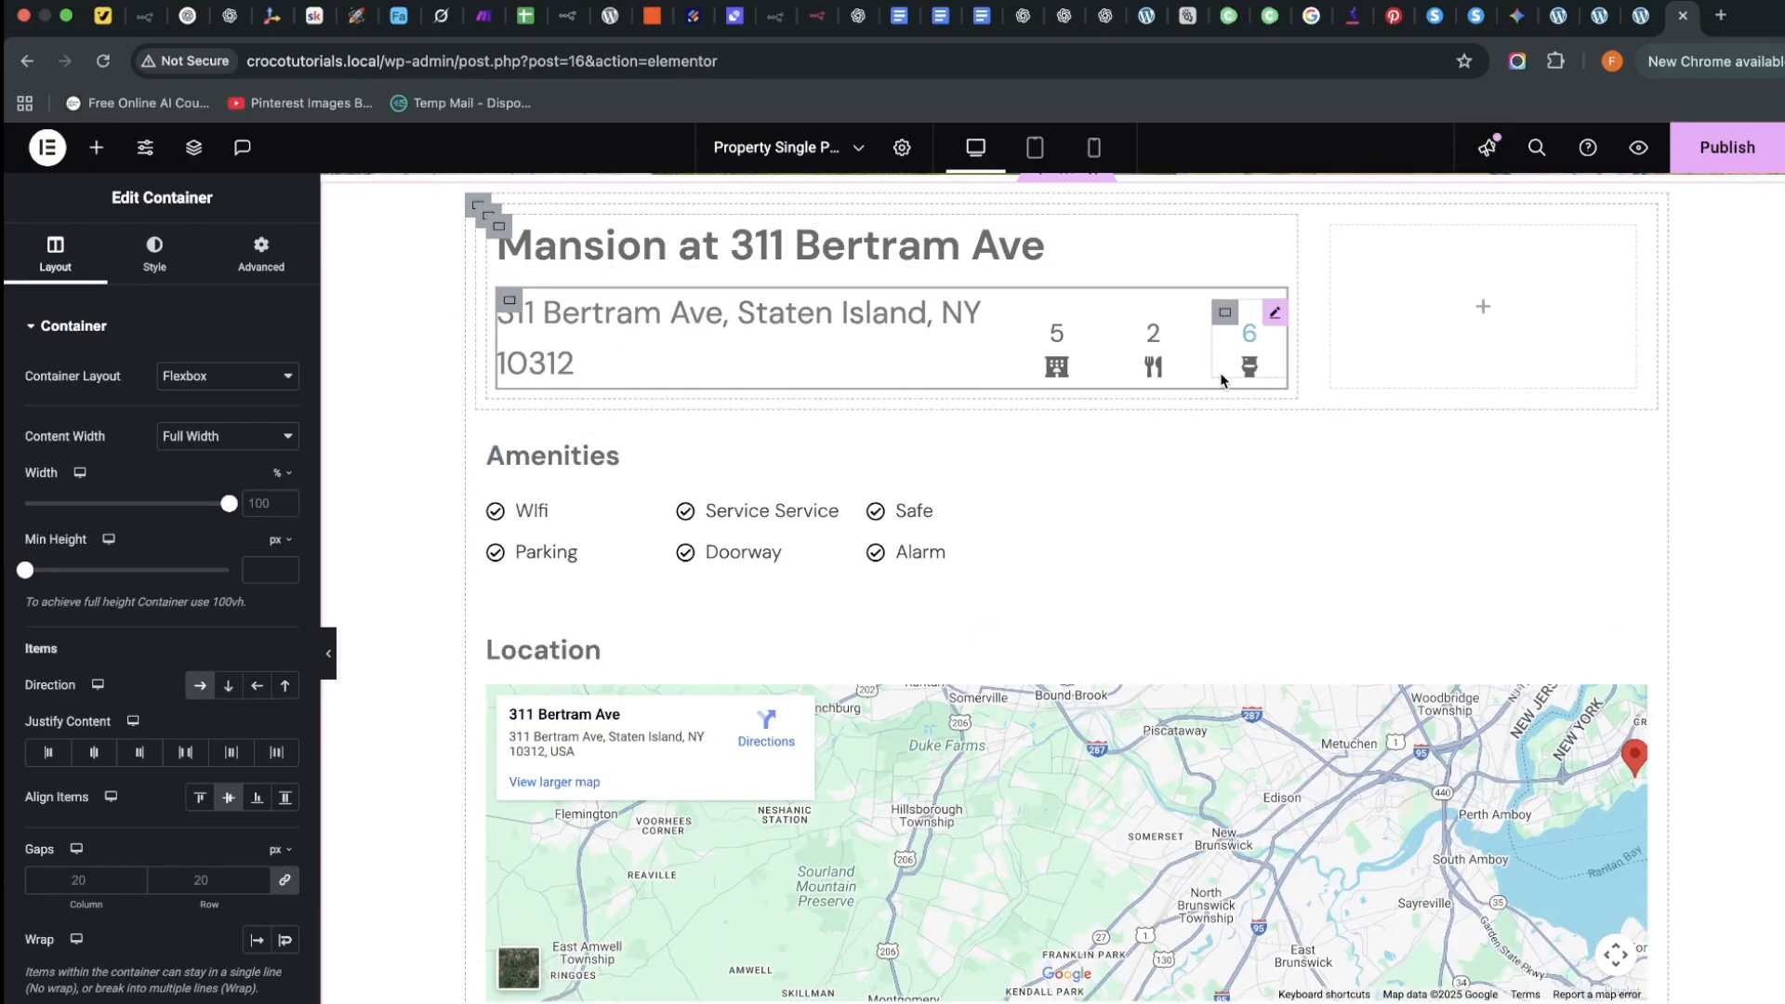
# Set the address text's typography size to 24px
pyautogui.click(987, 302)
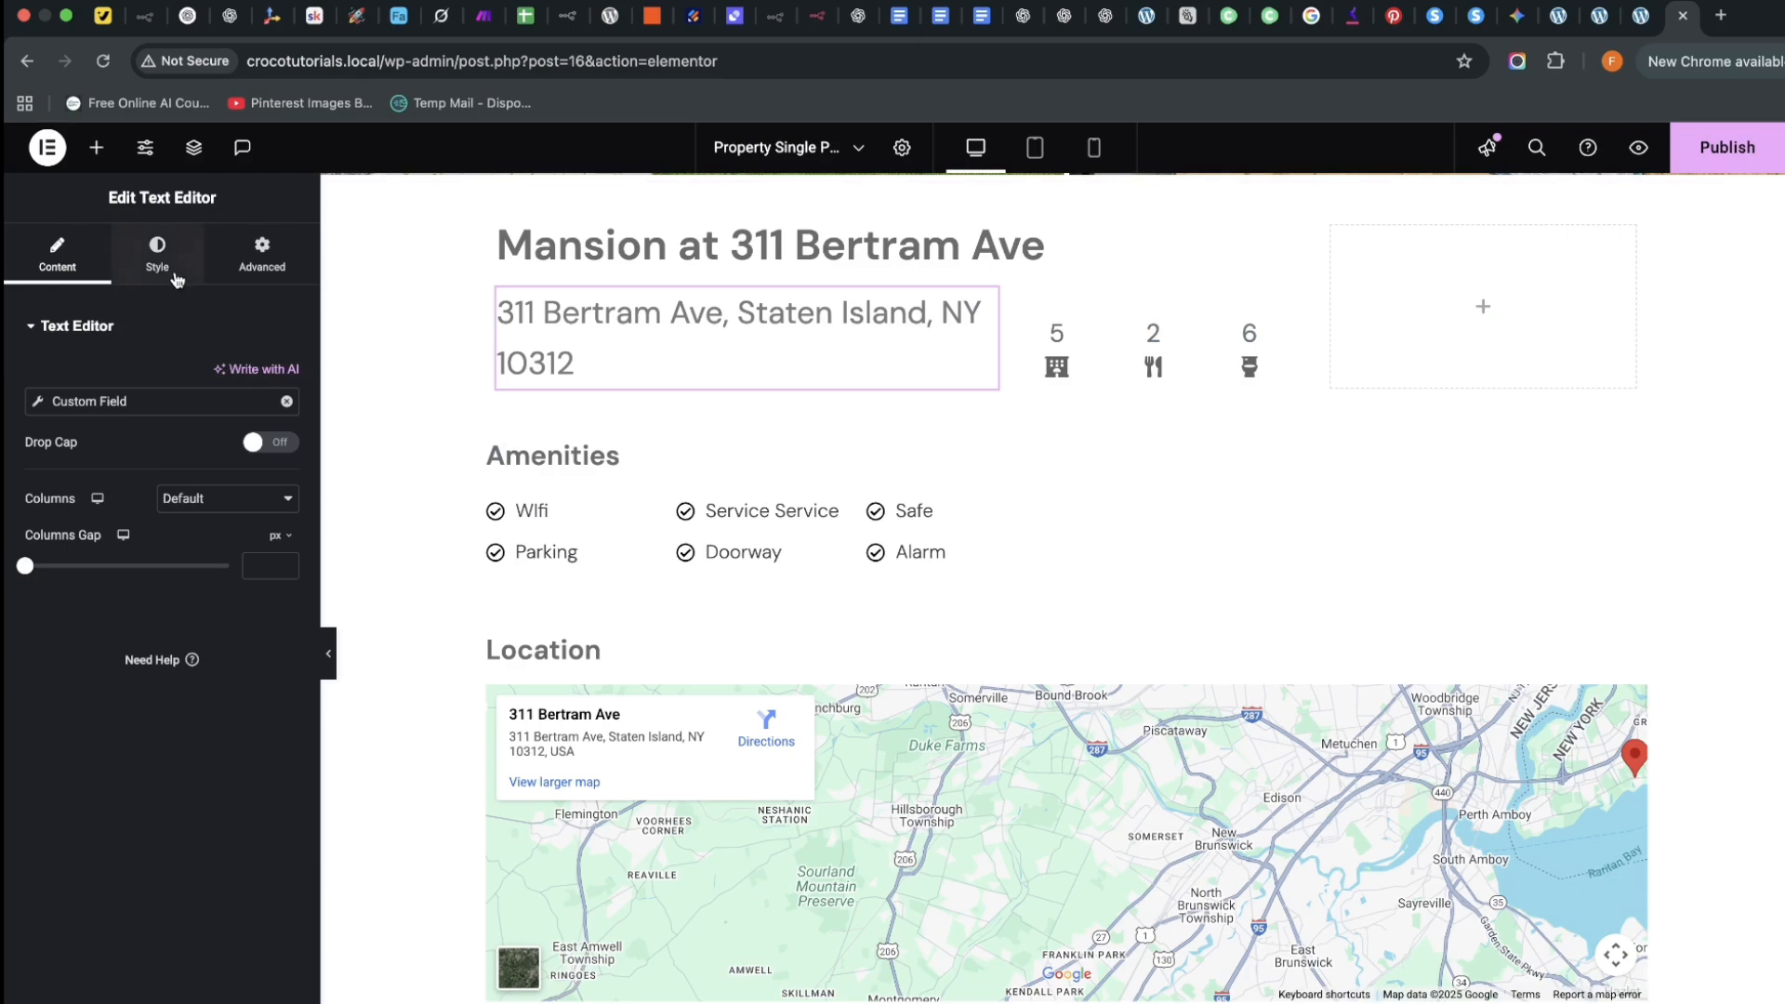
pyautogui.click(157, 251)
pyautogui.click(284, 438)
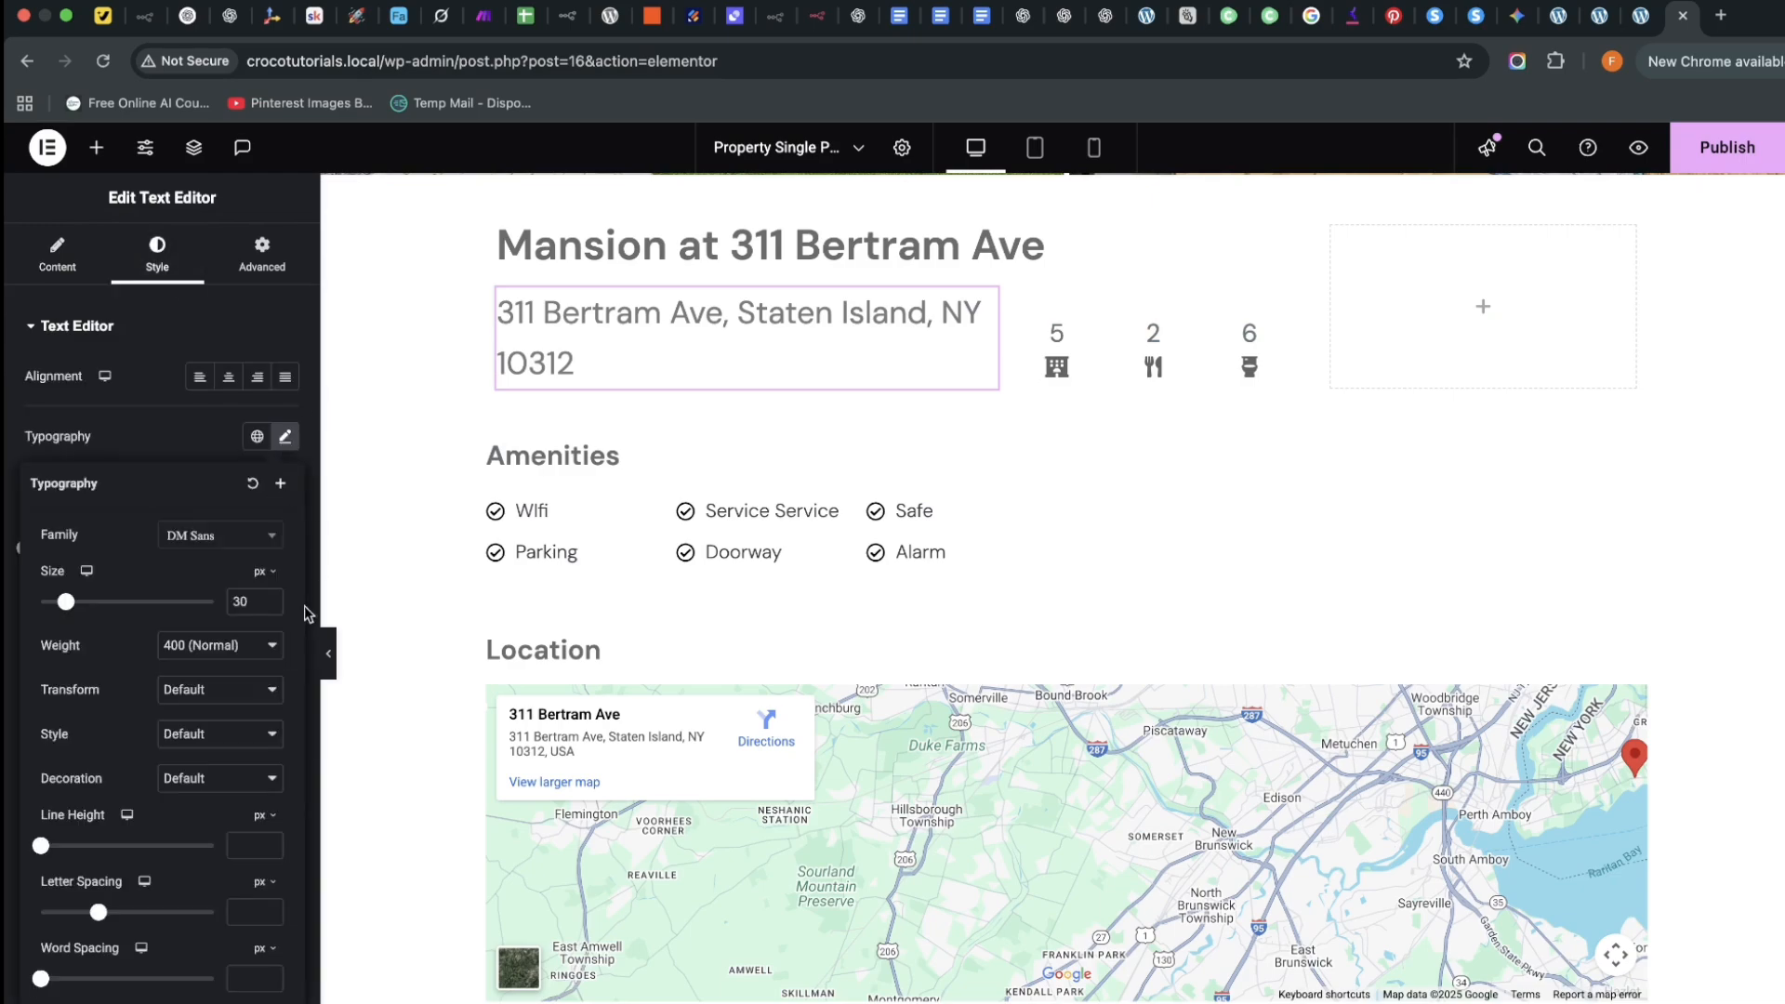
pyautogui.click(269, 606)
pyautogui.click(269, 606)
pyautogui.click(269, 606)
pyautogui.click(269, 606)
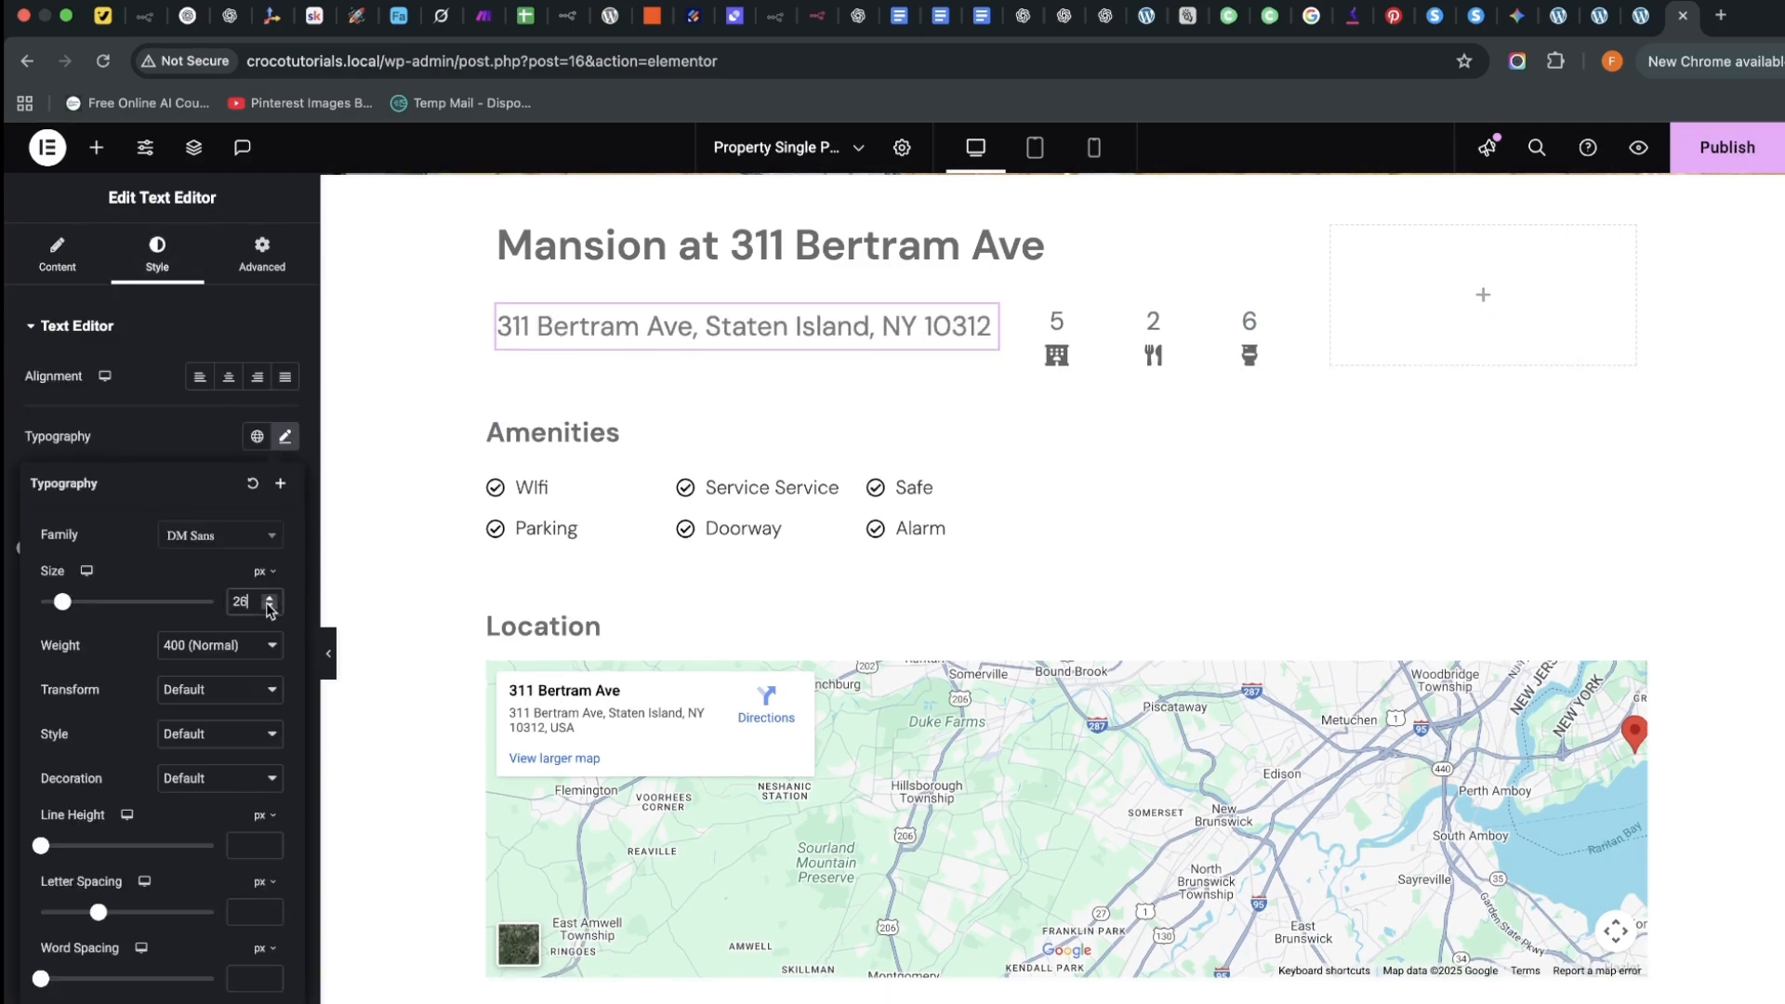
pyautogui.click(269, 606)
pyautogui.click(269, 606)
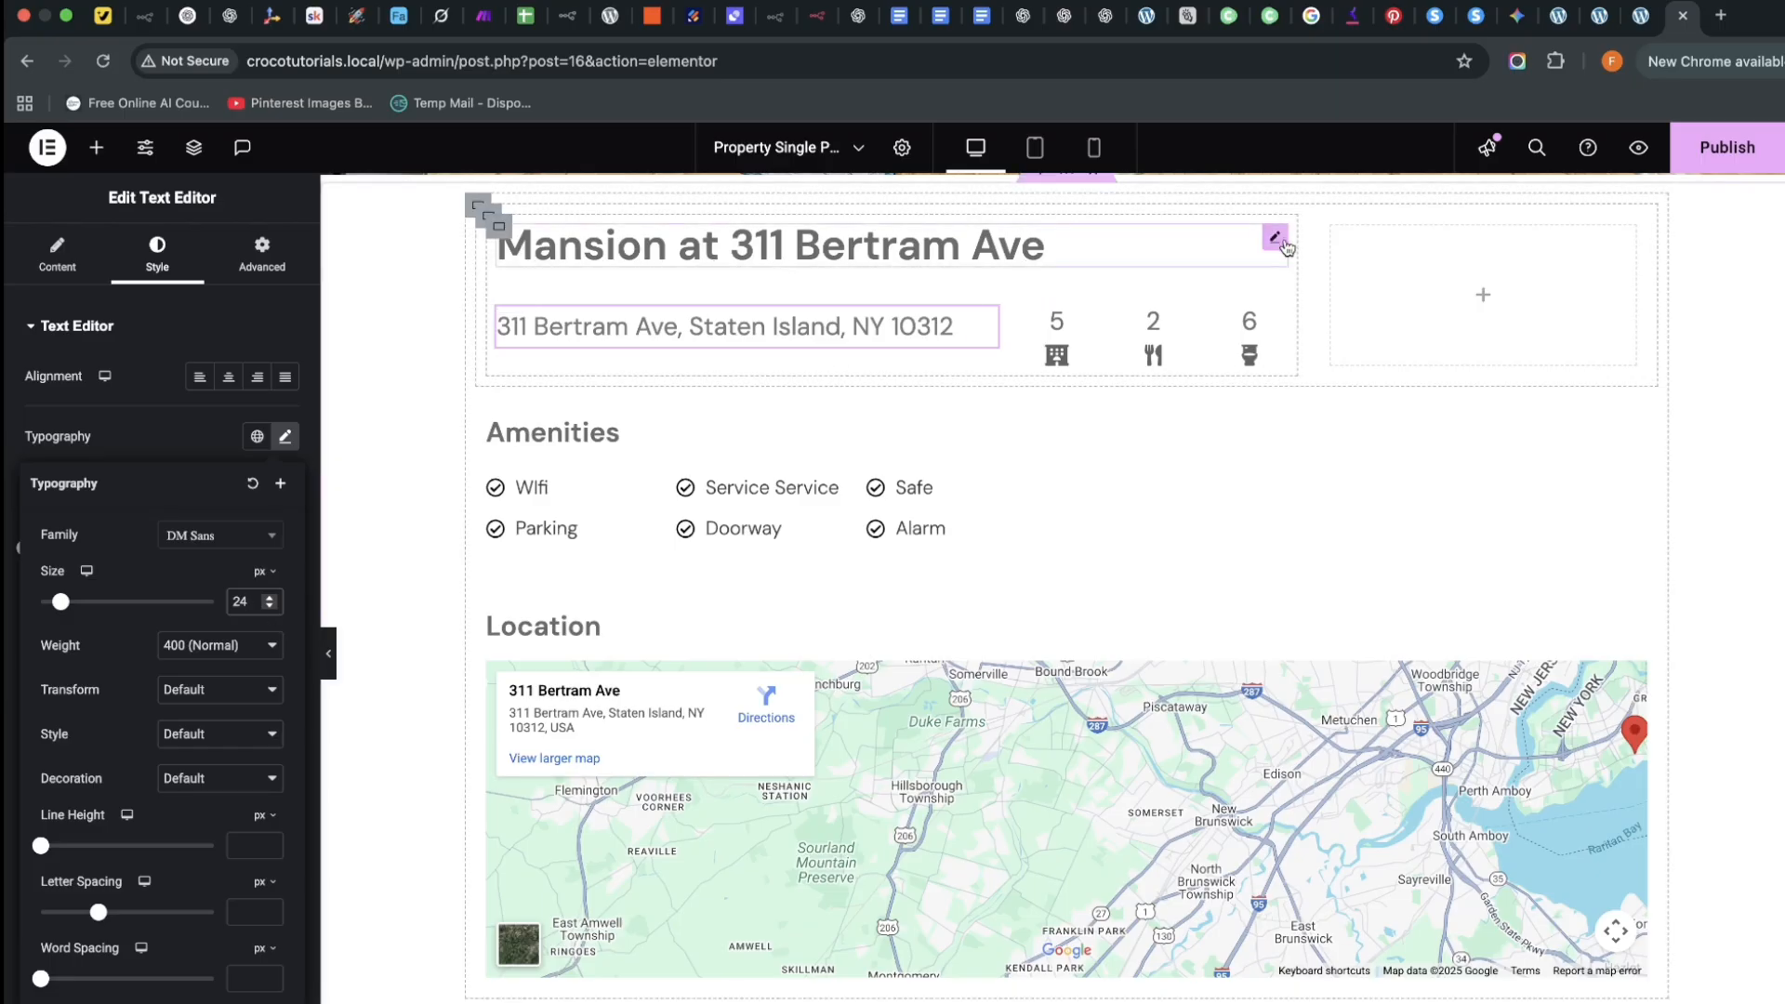
# Set the Mansion heading's typography size to 34px
pyautogui.click(1069, 256)
pyautogui.click(149, 256)
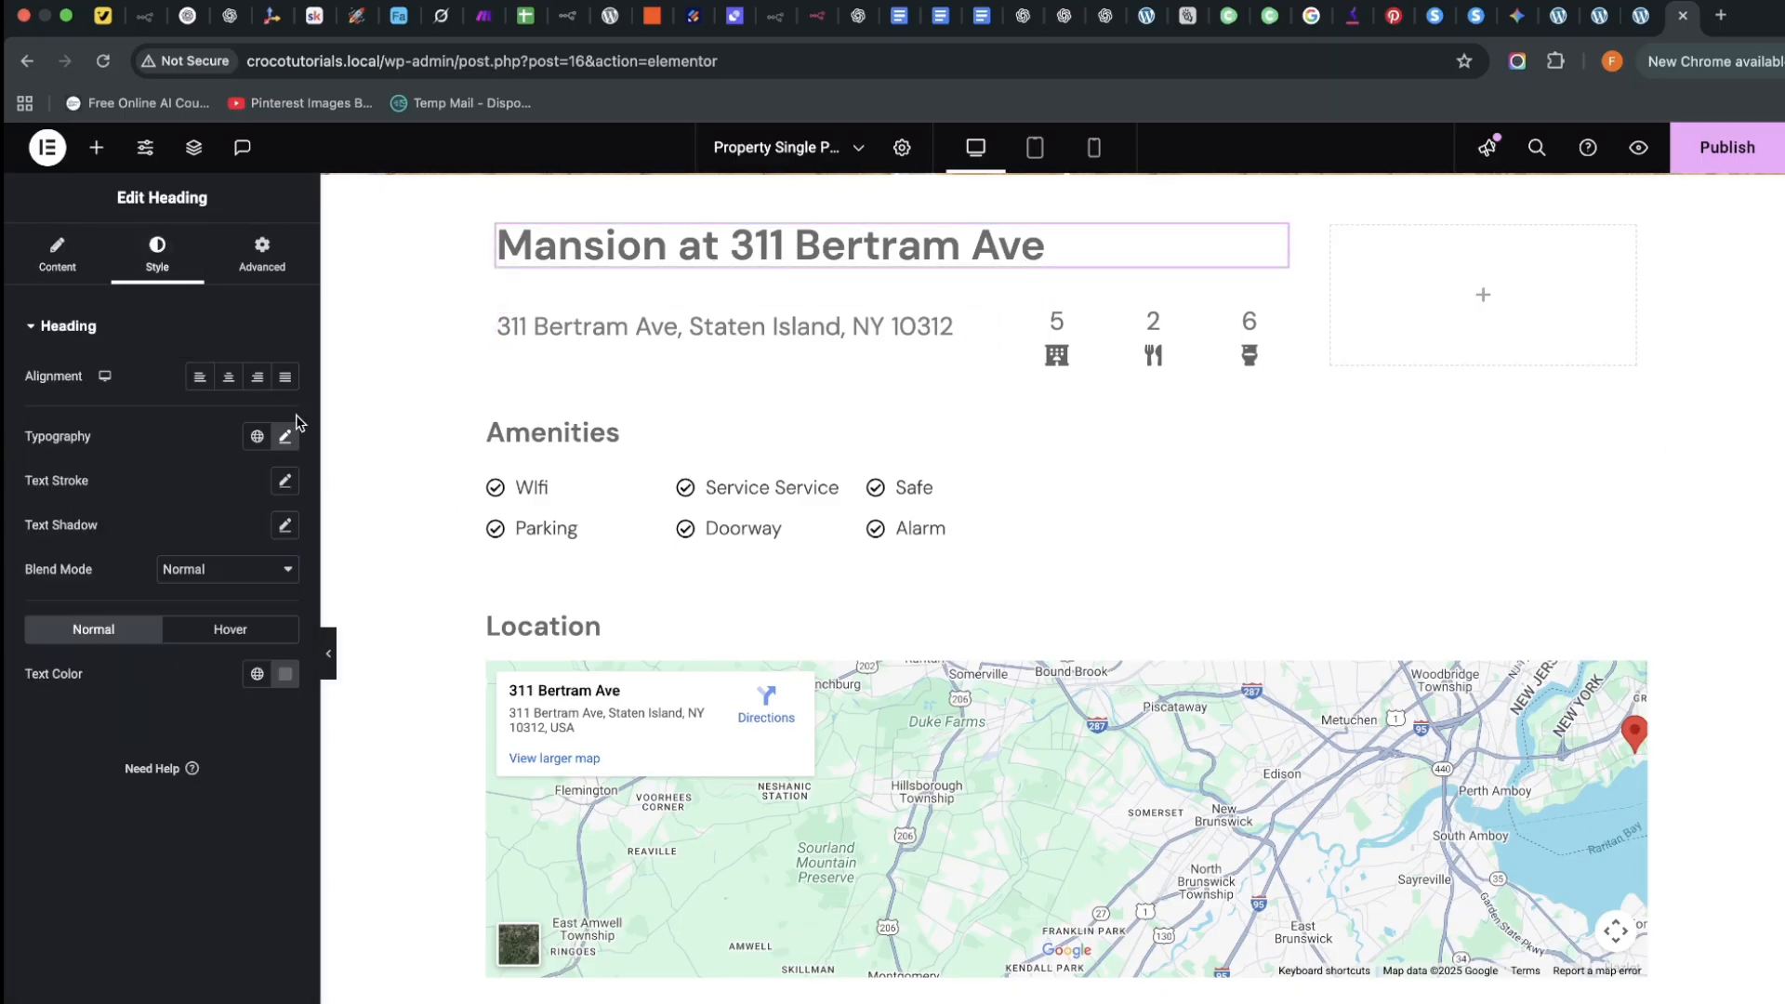
pyautogui.click(286, 438)
pyautogui.doubleClick(269, 602)
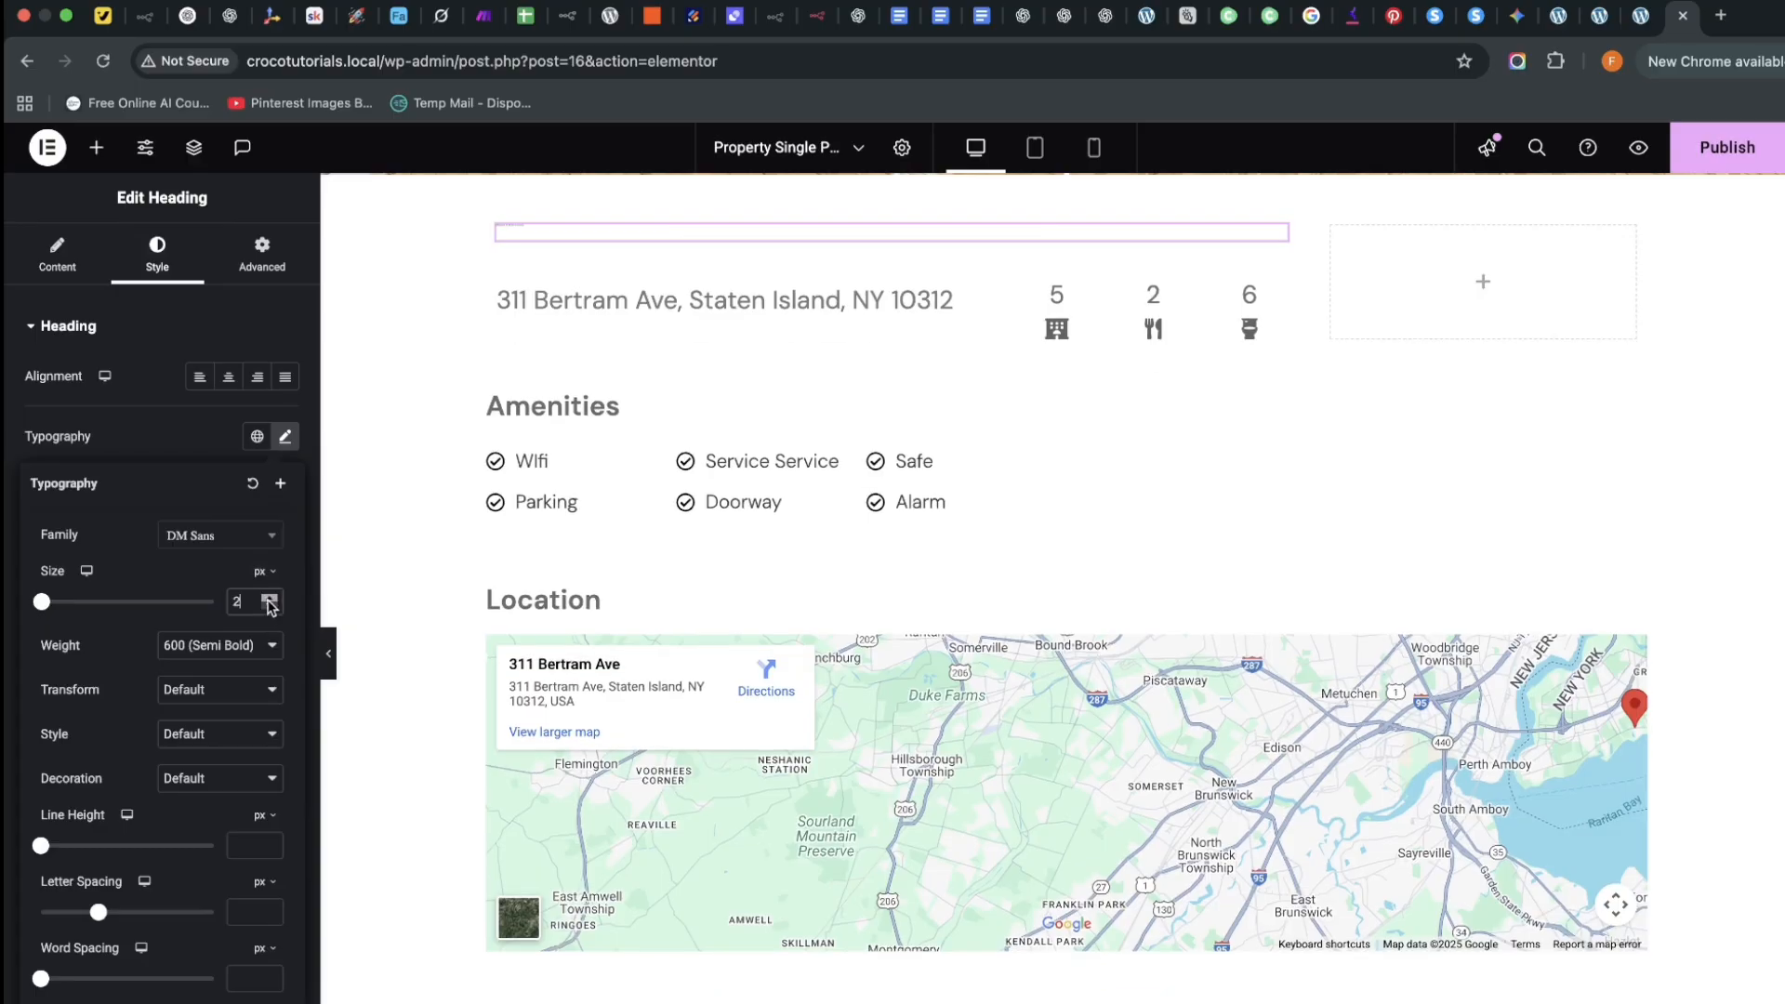
pyautogui.moveTo(268, 600); pyautogui.dragTo(268, 600)
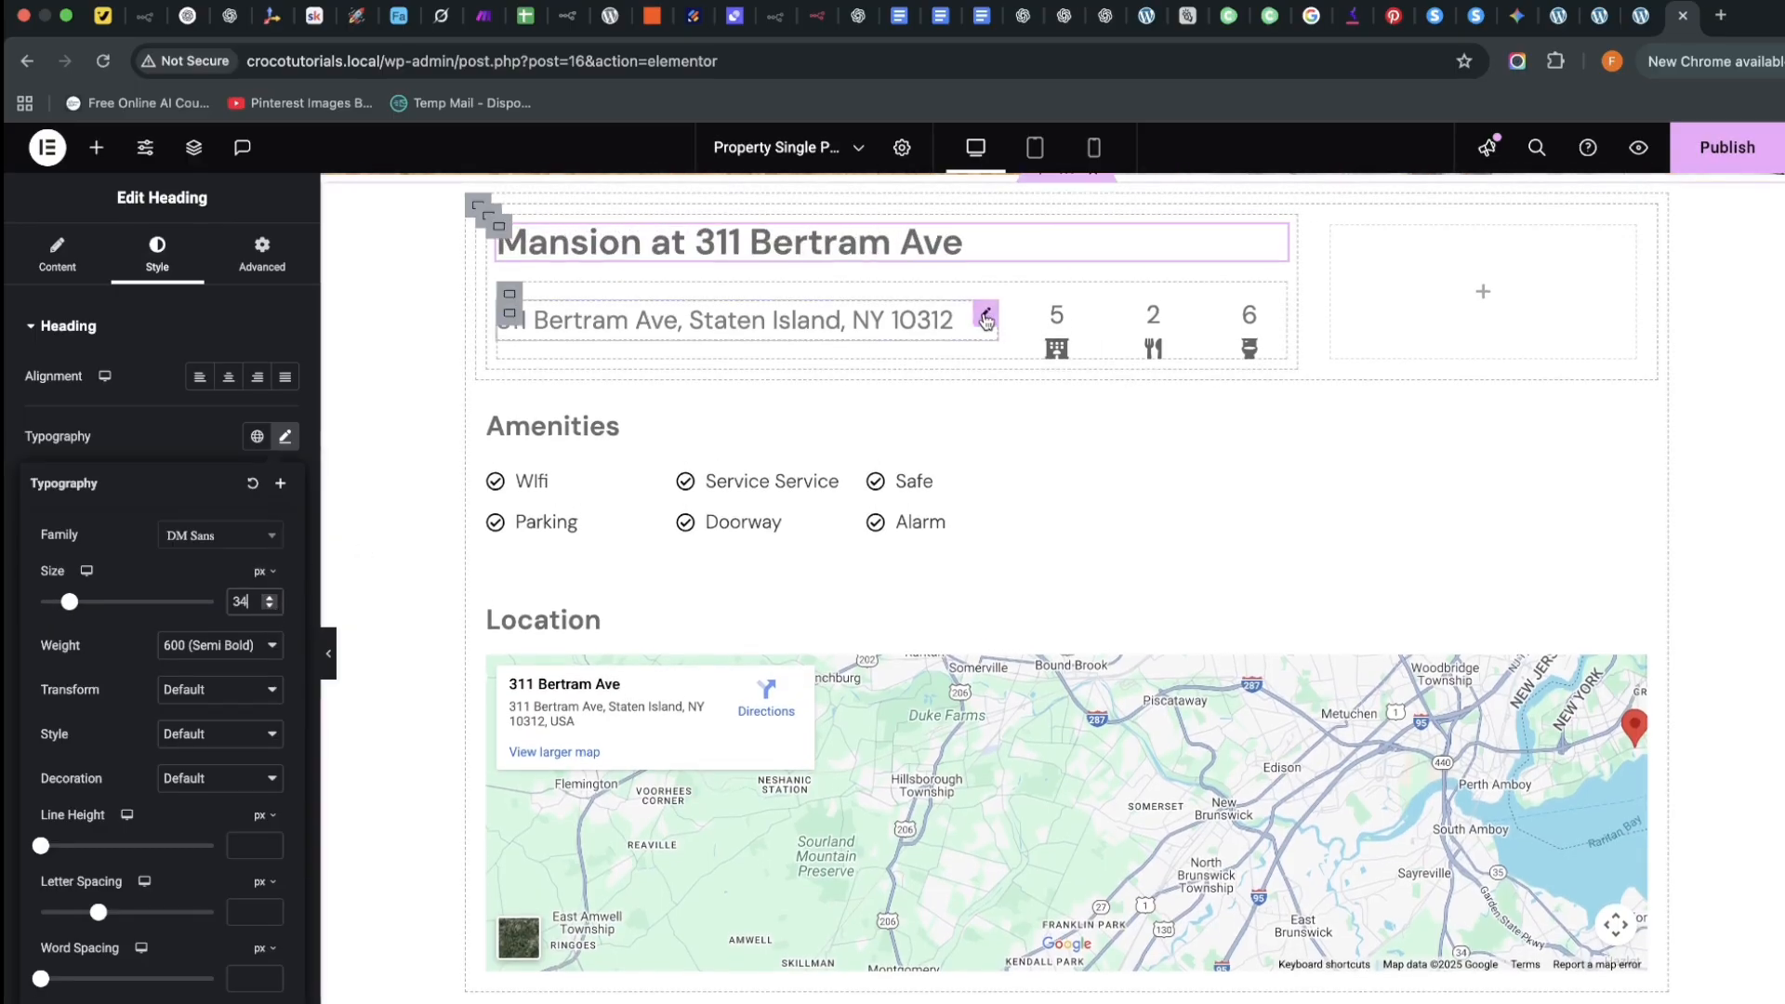
pyautogui.click(1299, 358)
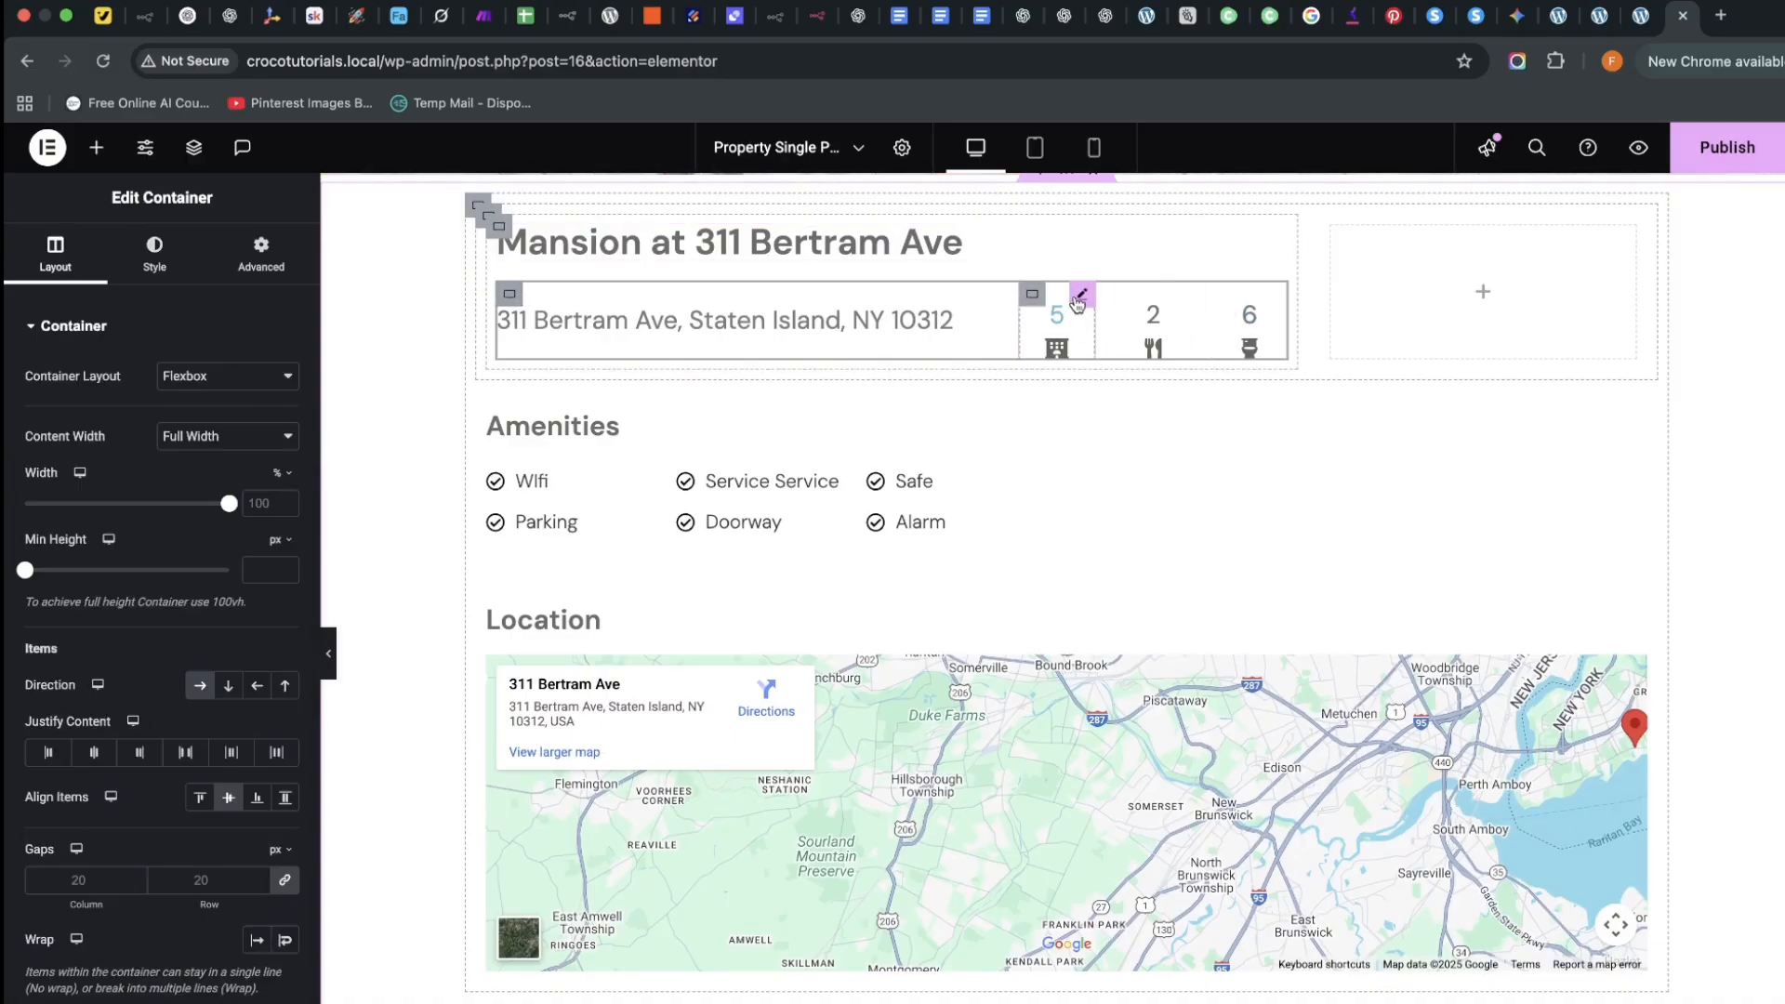
# Drag the What's So Special? block up beneath the address row in the left column
pyautogui.click(1079, 297)
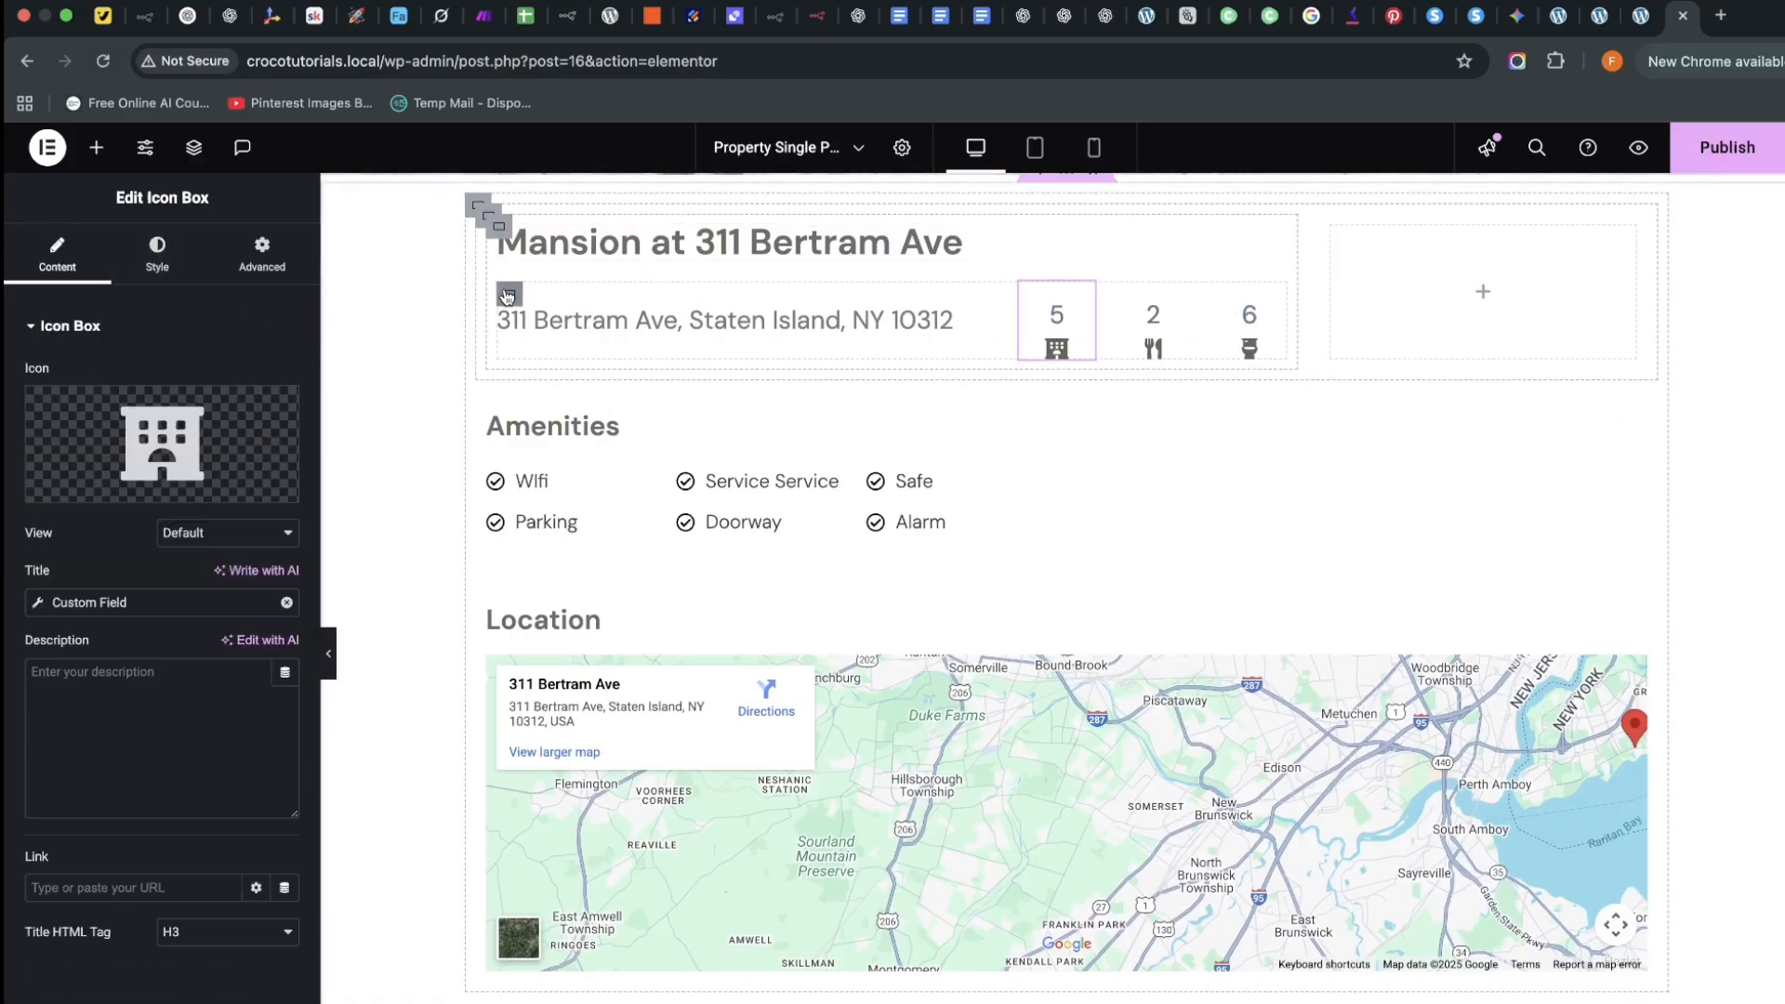
pyautogui.scroll(-8, 703, 720)
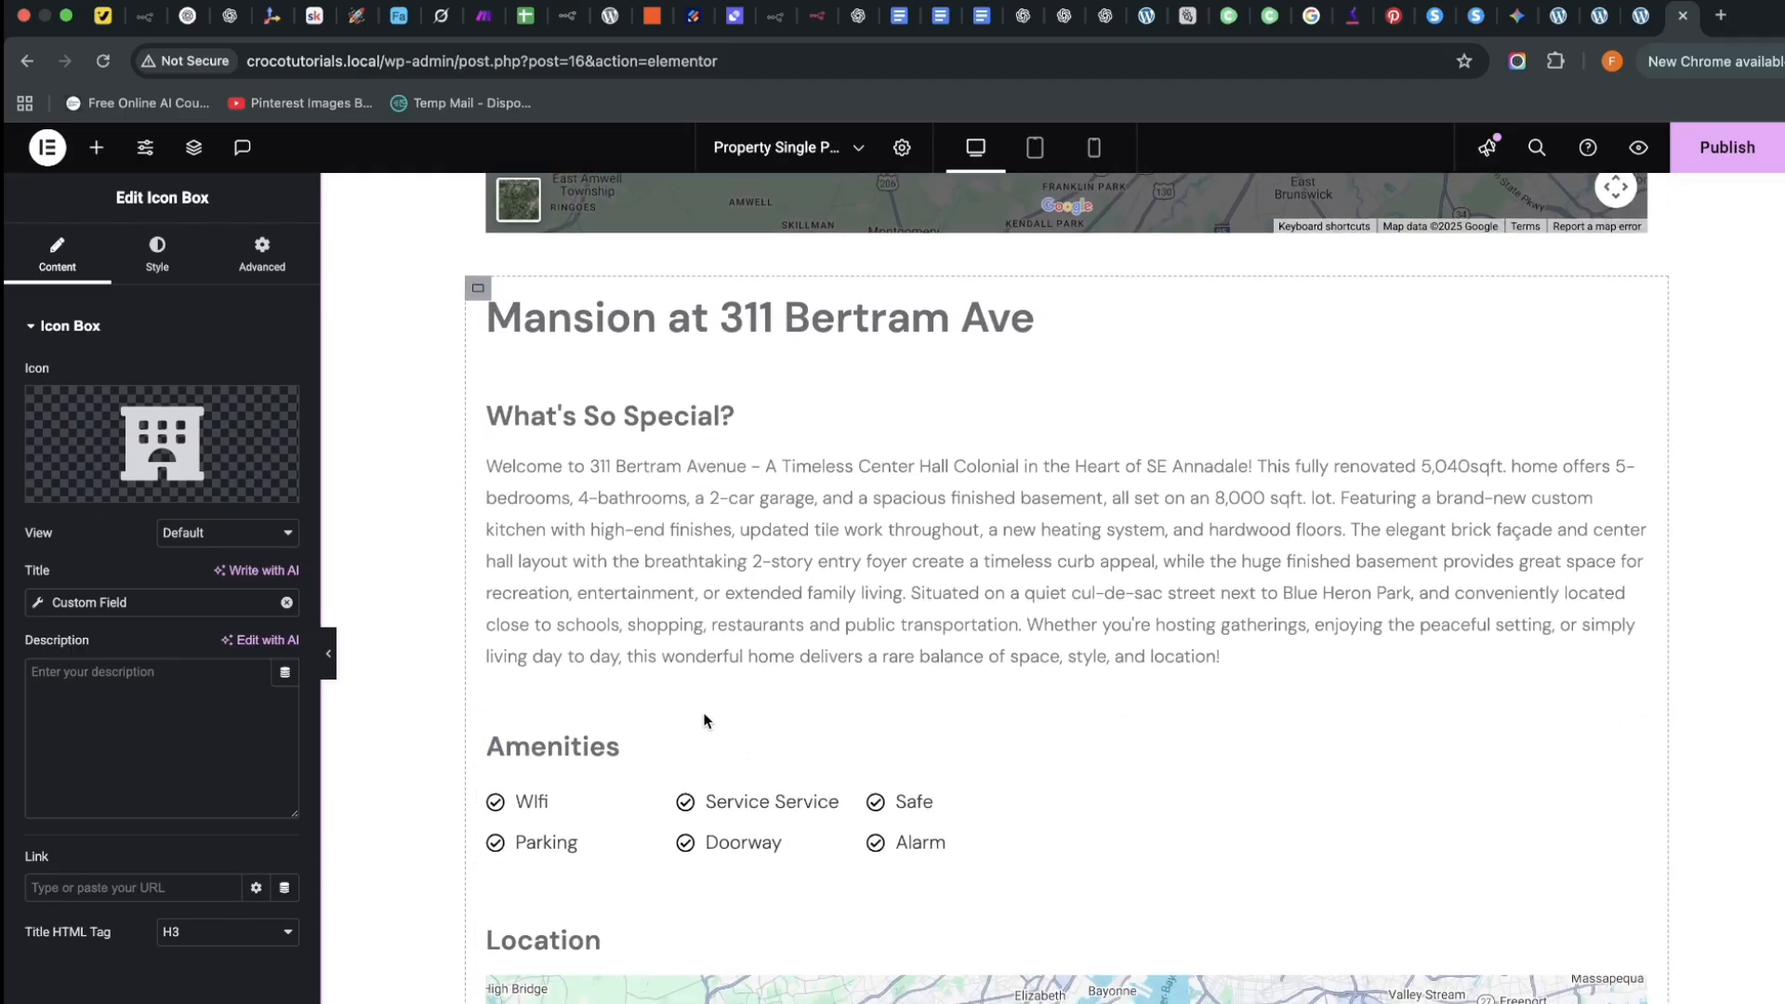
pyautogui.scroll(2, 703, 720)
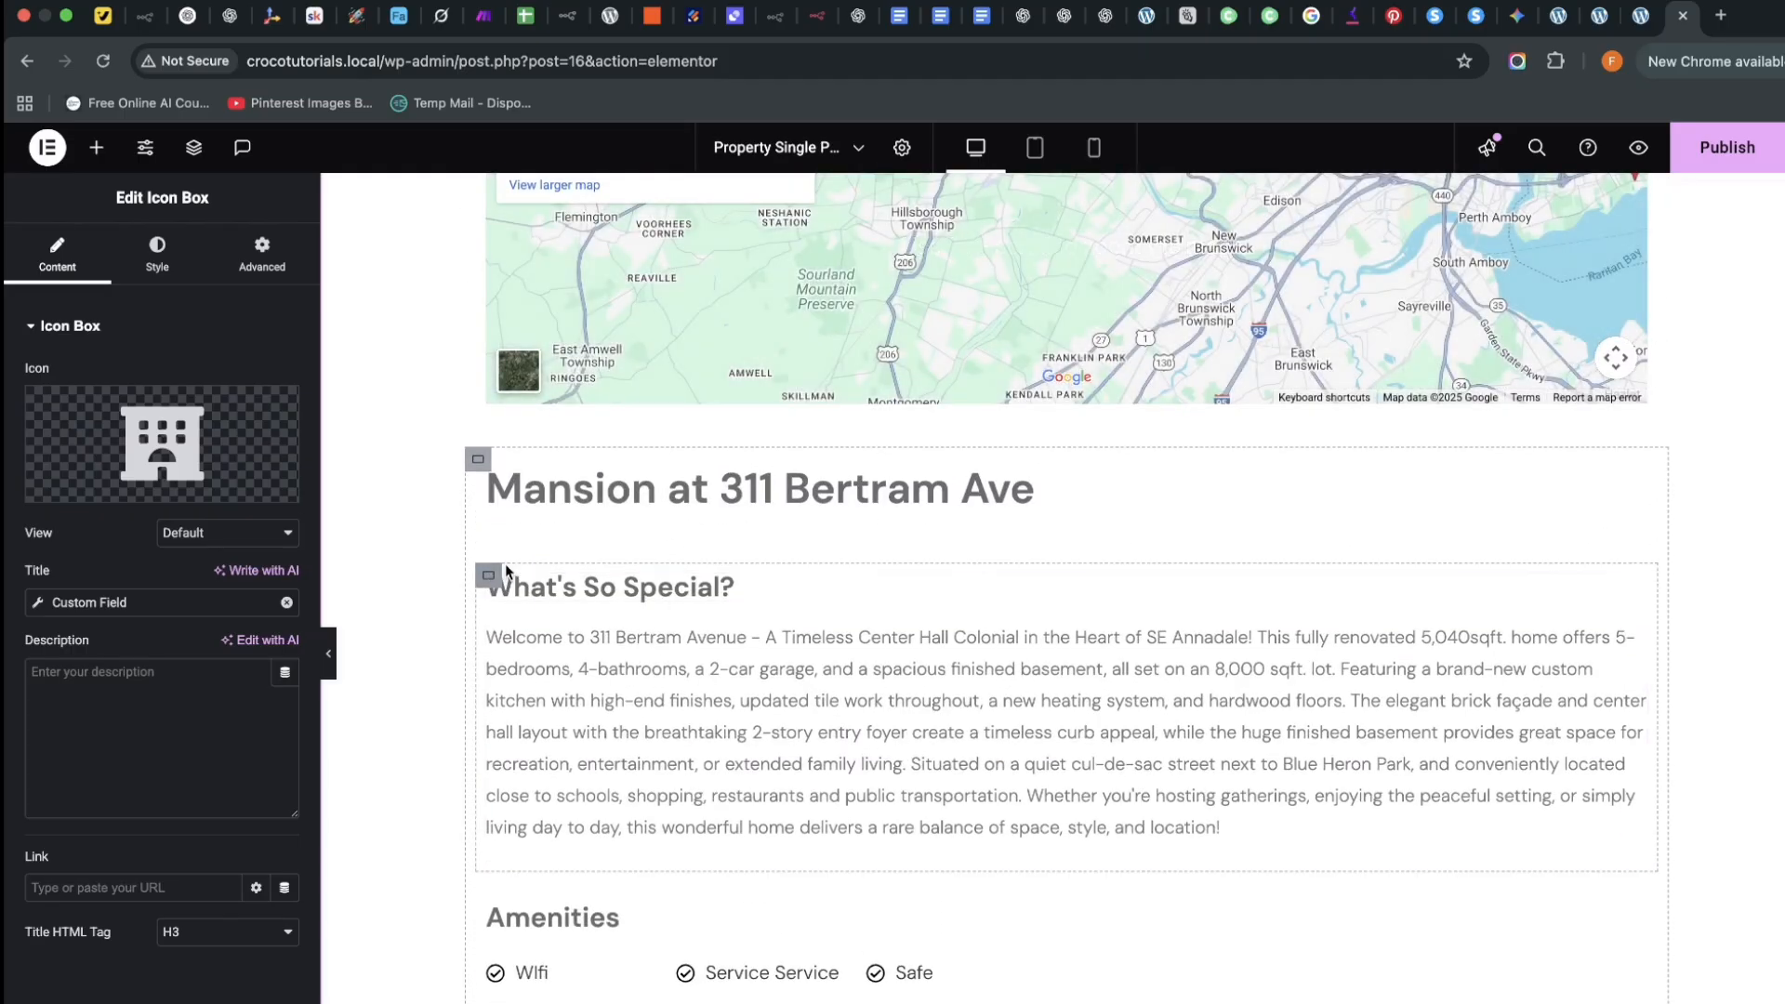
pyautogui.scroll(5, 505, 564)
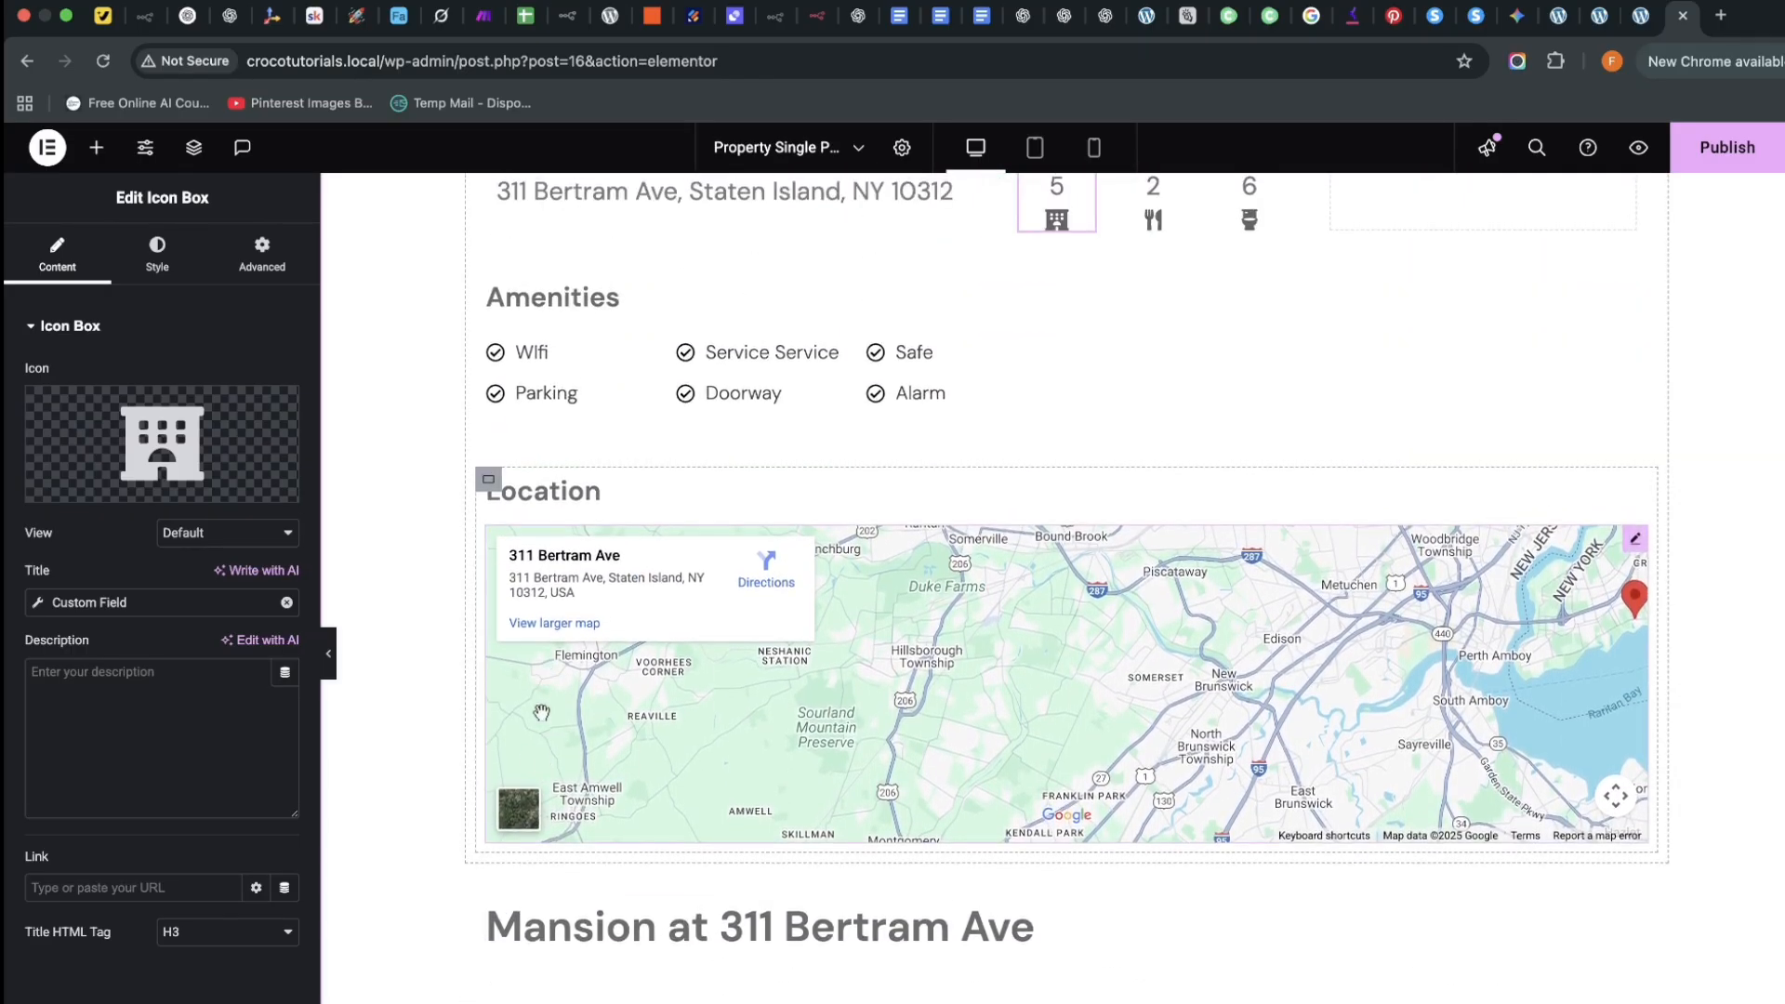
pyautogui.moveTo(478, 897); pyautogui.dragTo(657, 238)
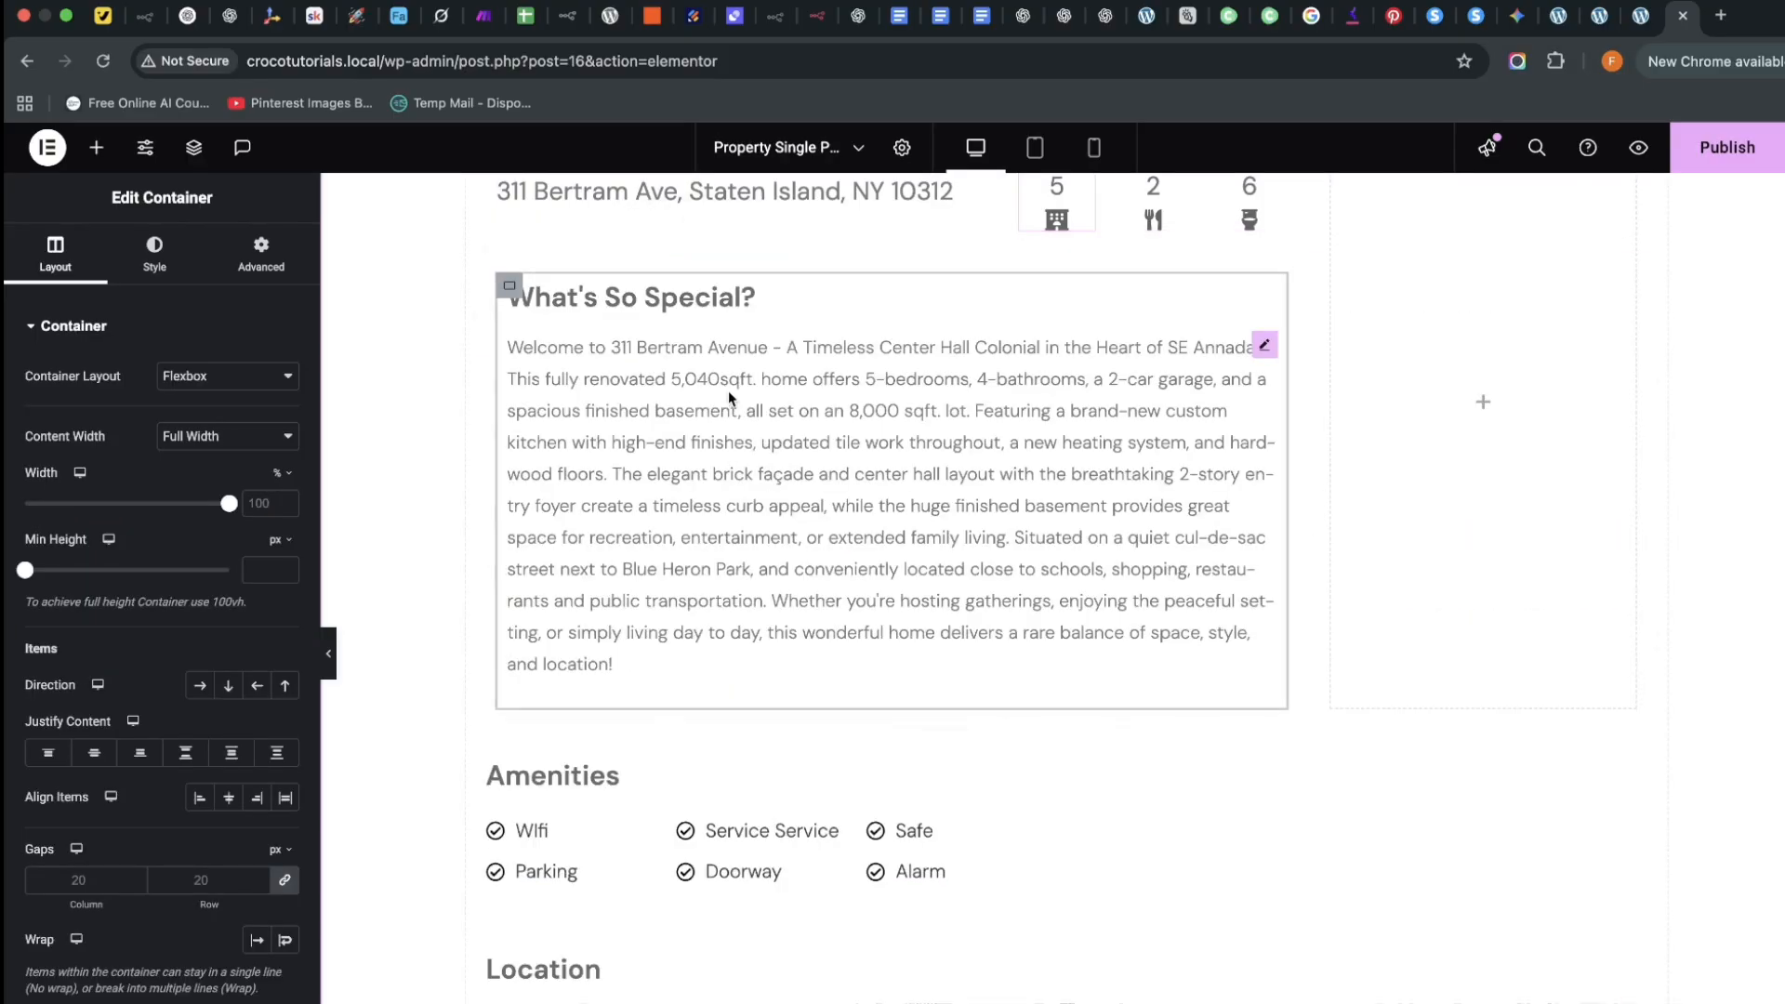
pyautogui.scroll(-5, 890, 555)
pyautogui.scroll(-4, 891, 555)
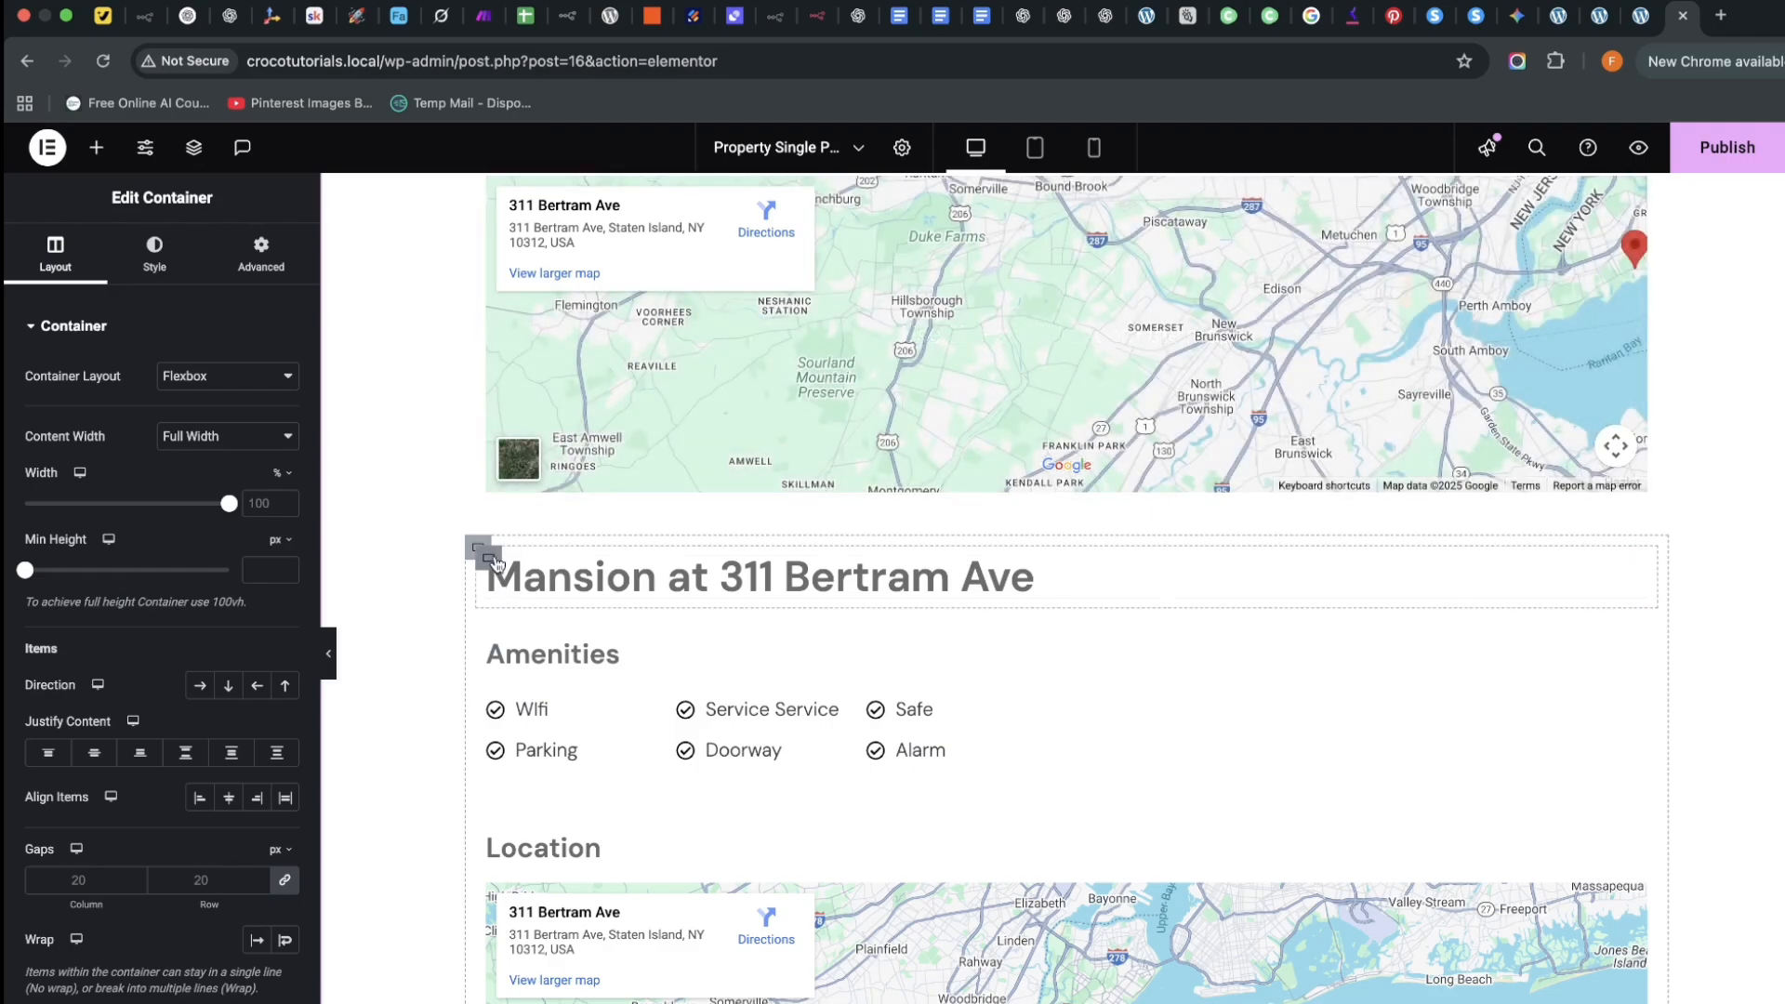
pyautogui.scroll(-3, 625, 845)
pyautogui.scroll(10, 762, 744)
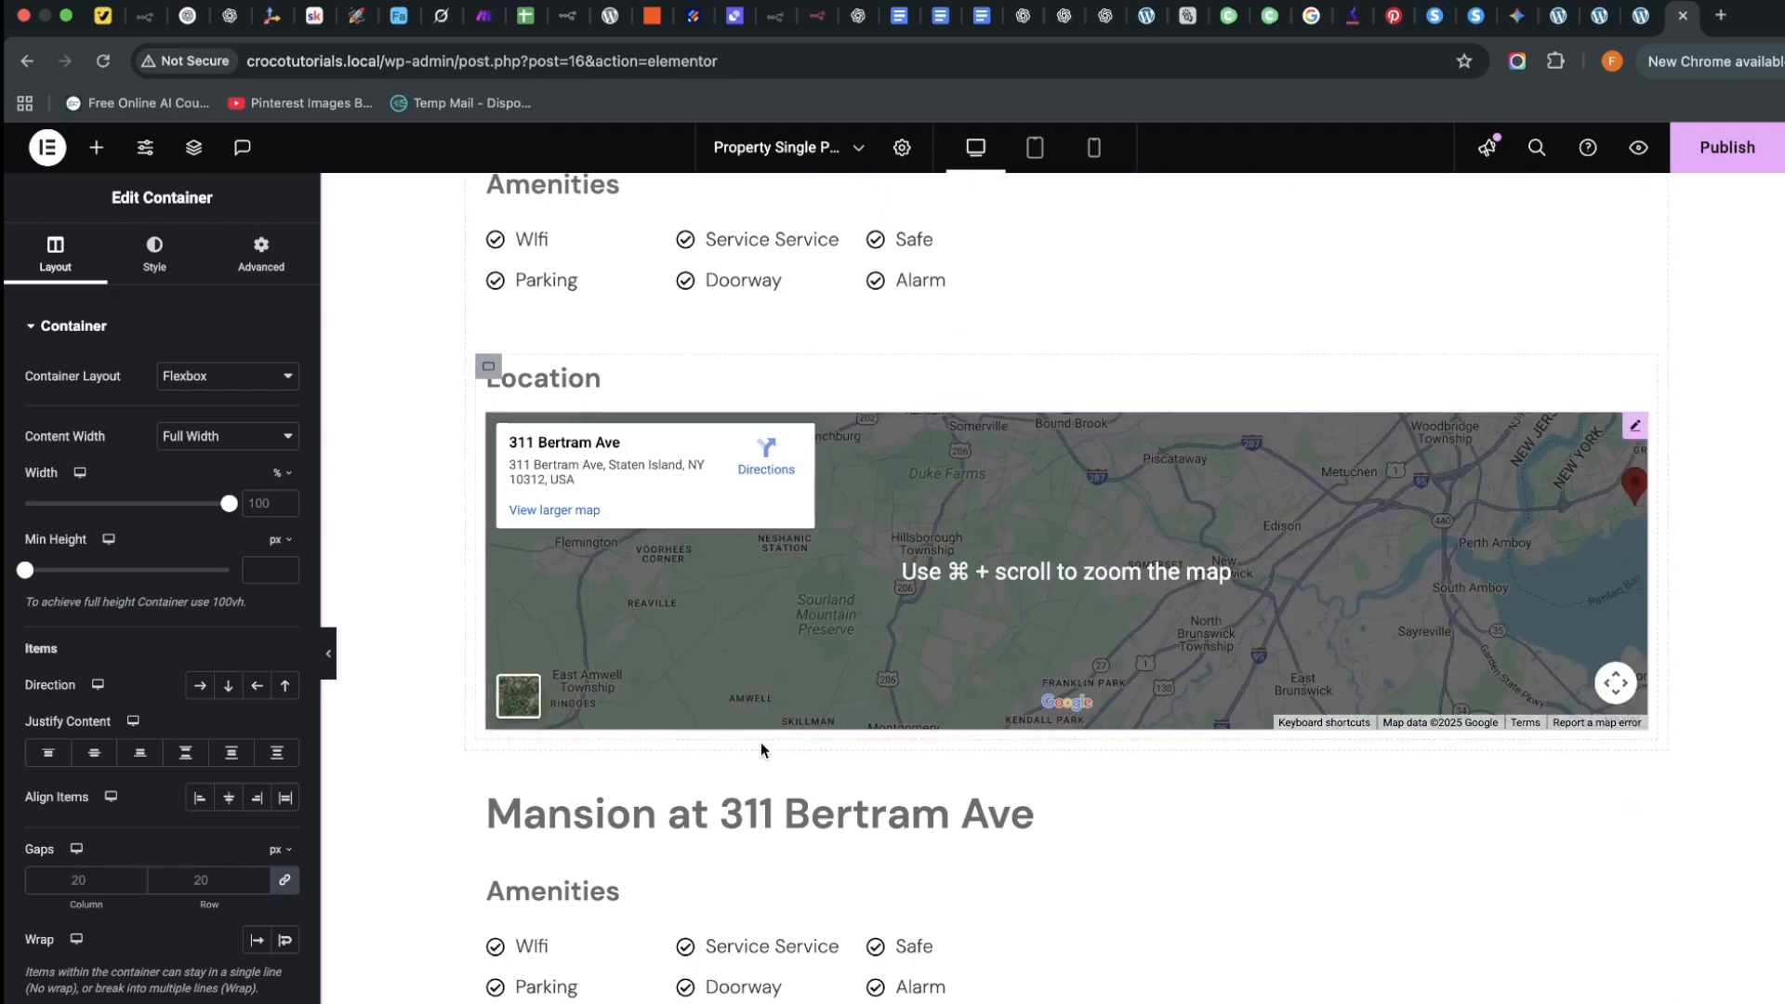
pyautogui.scroll(-4, 764, 743)
pyautogui.scroll(5, 708, 704)
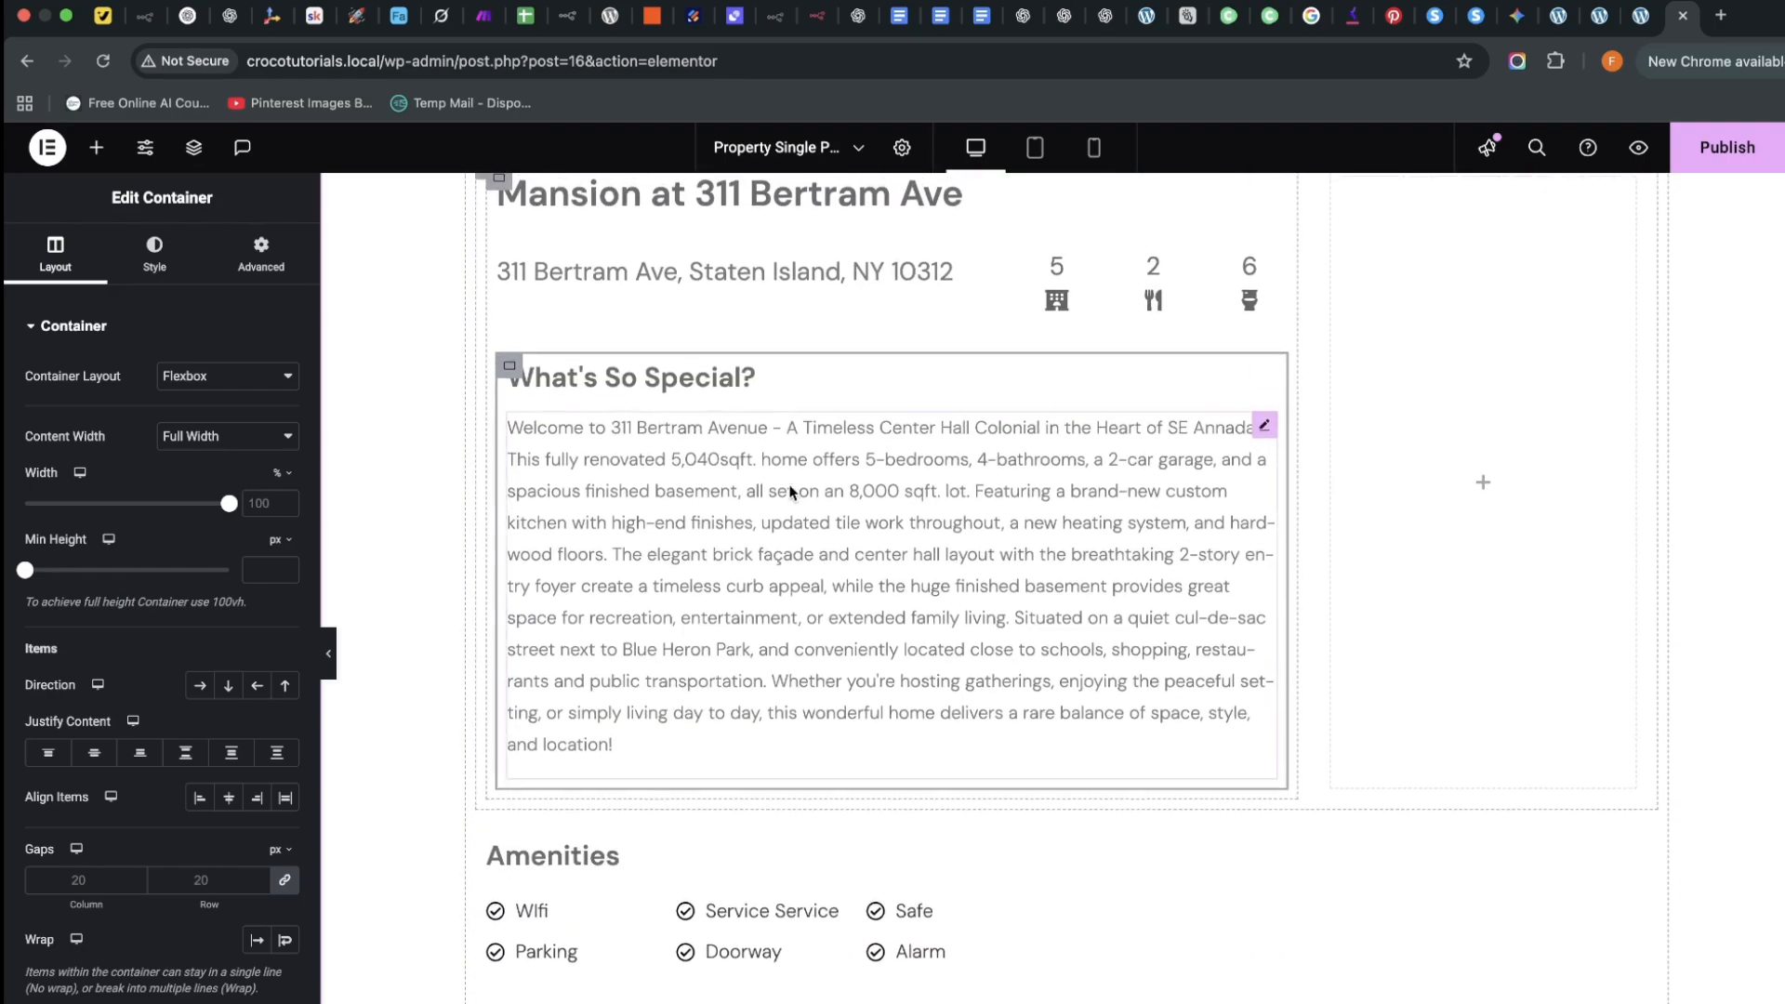
pyautogui.scroll(1, 789, 495)
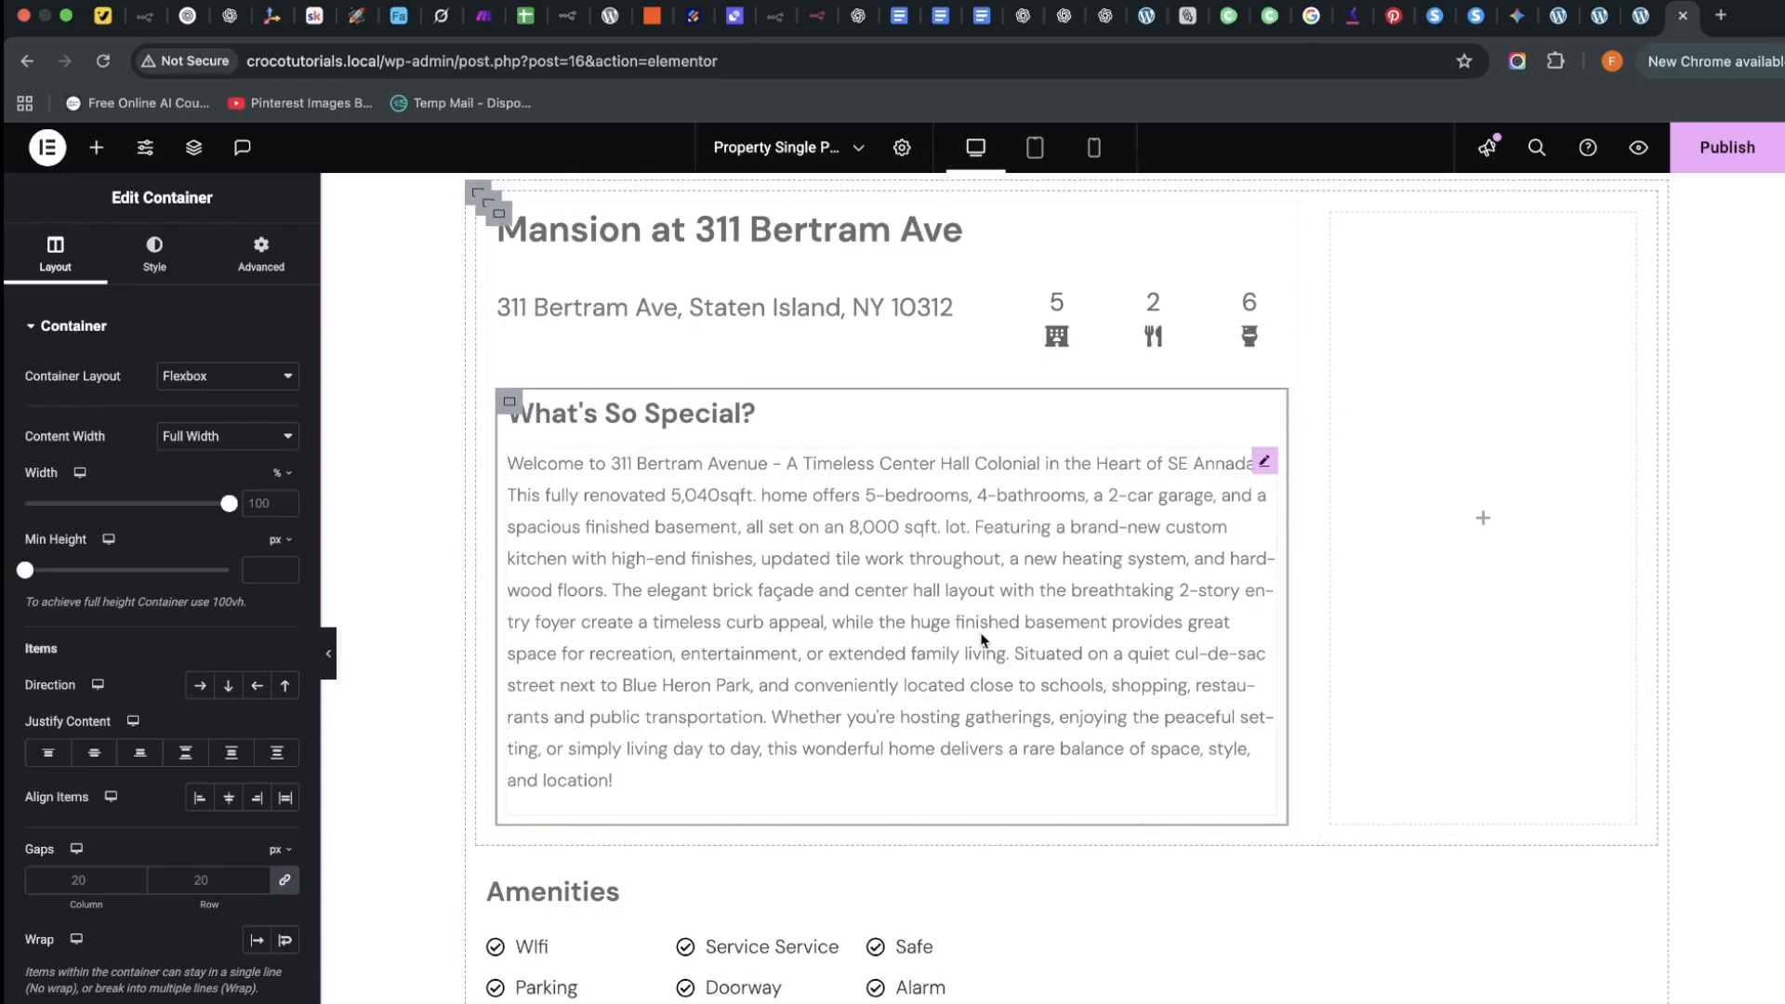
pyautogui.scroll(1, 1425, 526)
# Preview the property template on the front end and scroll through the new top section
pyautogui.scroll(1, 1068, 630)
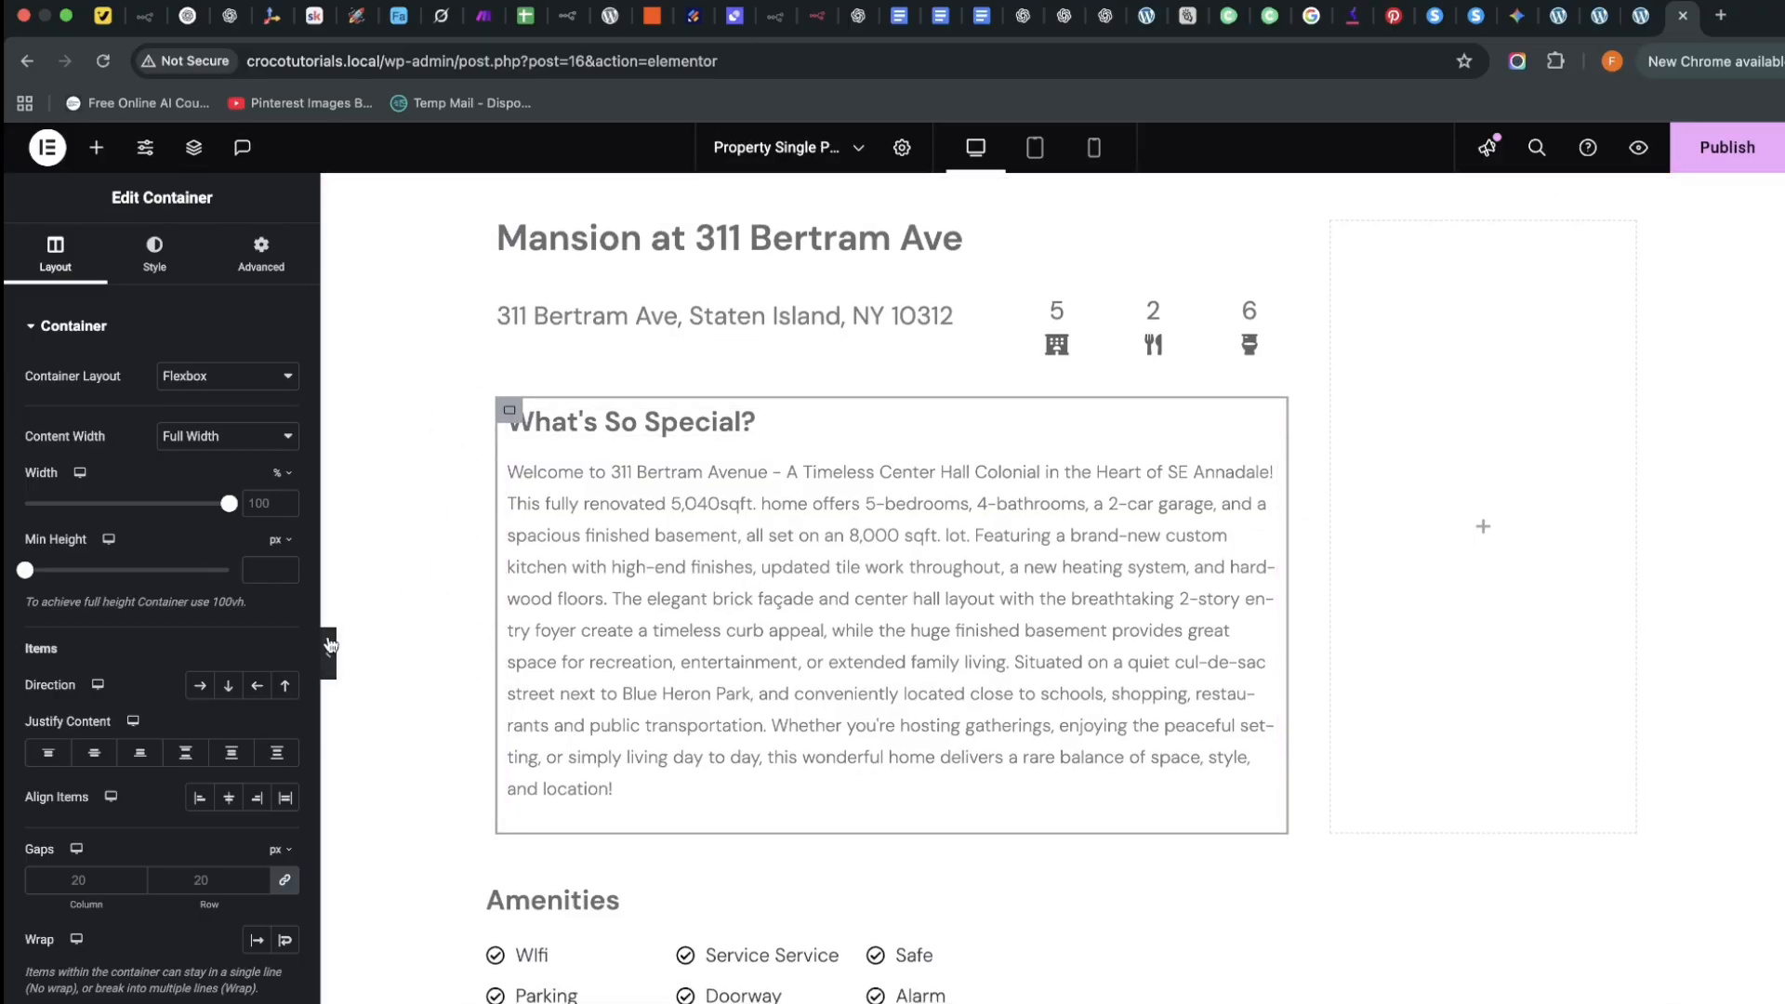
pyautogui.click(1637, 147)
pyautogui.scroll(-5, 1171, 576)
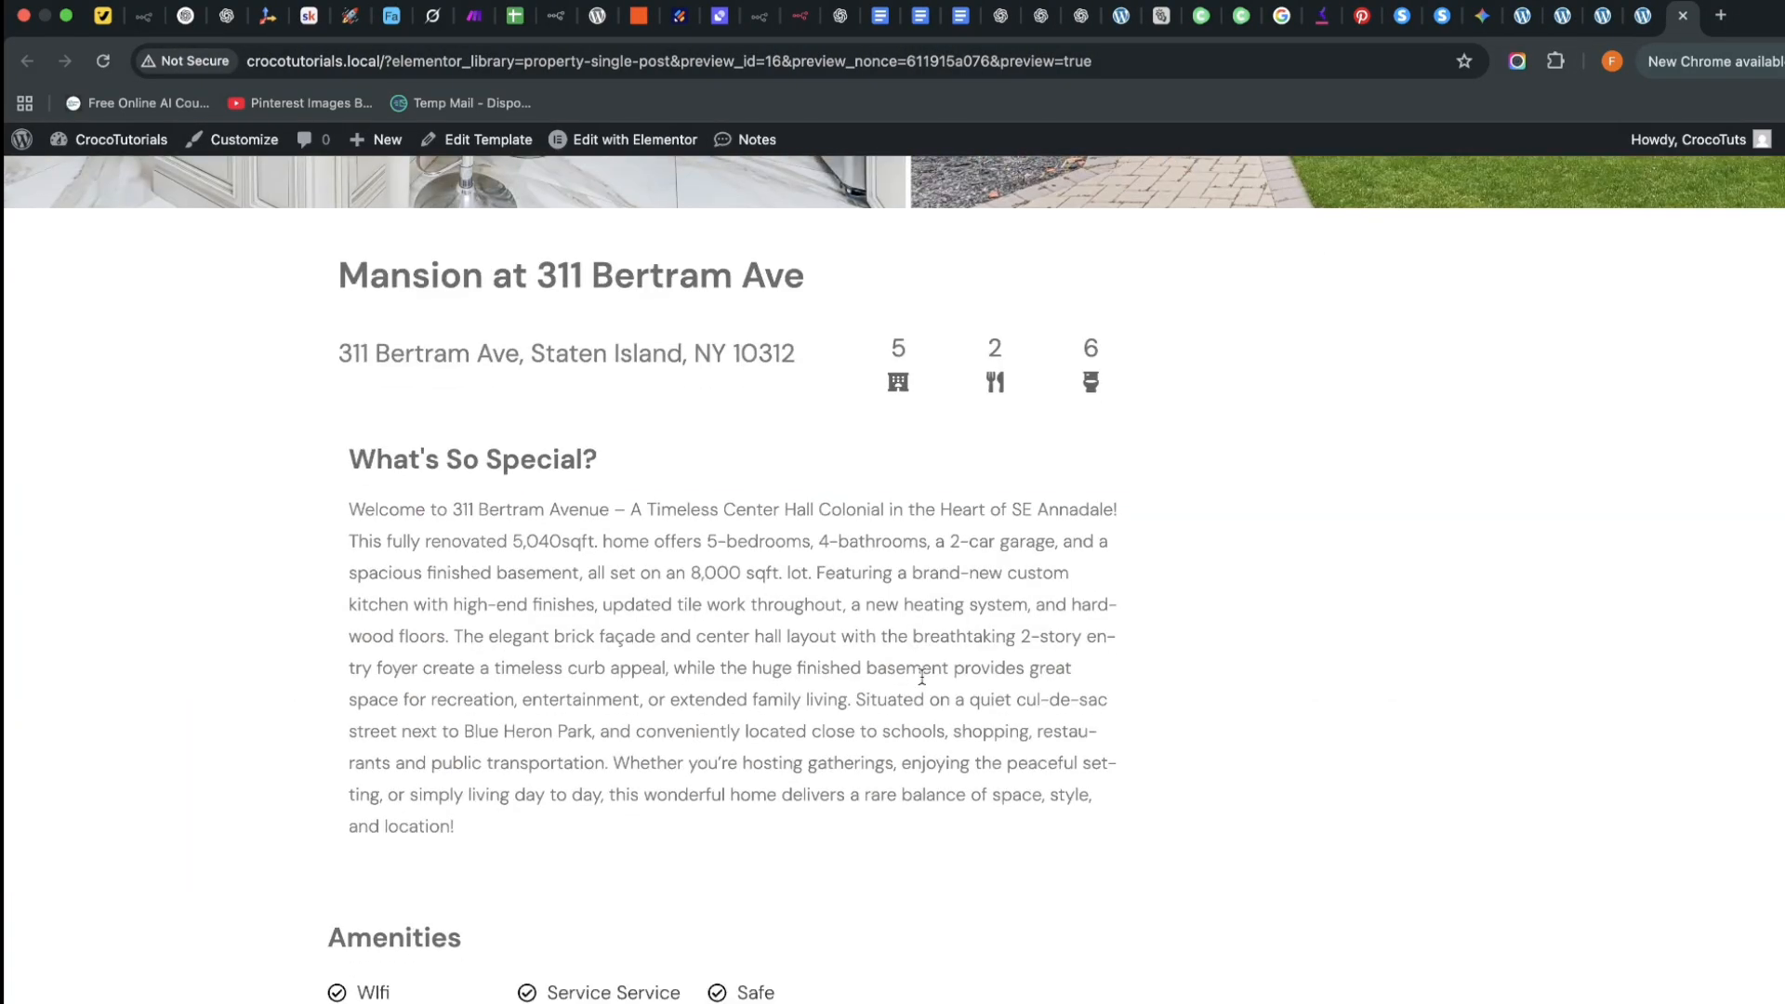
pyautogui.scroll(4, 1171, 581)
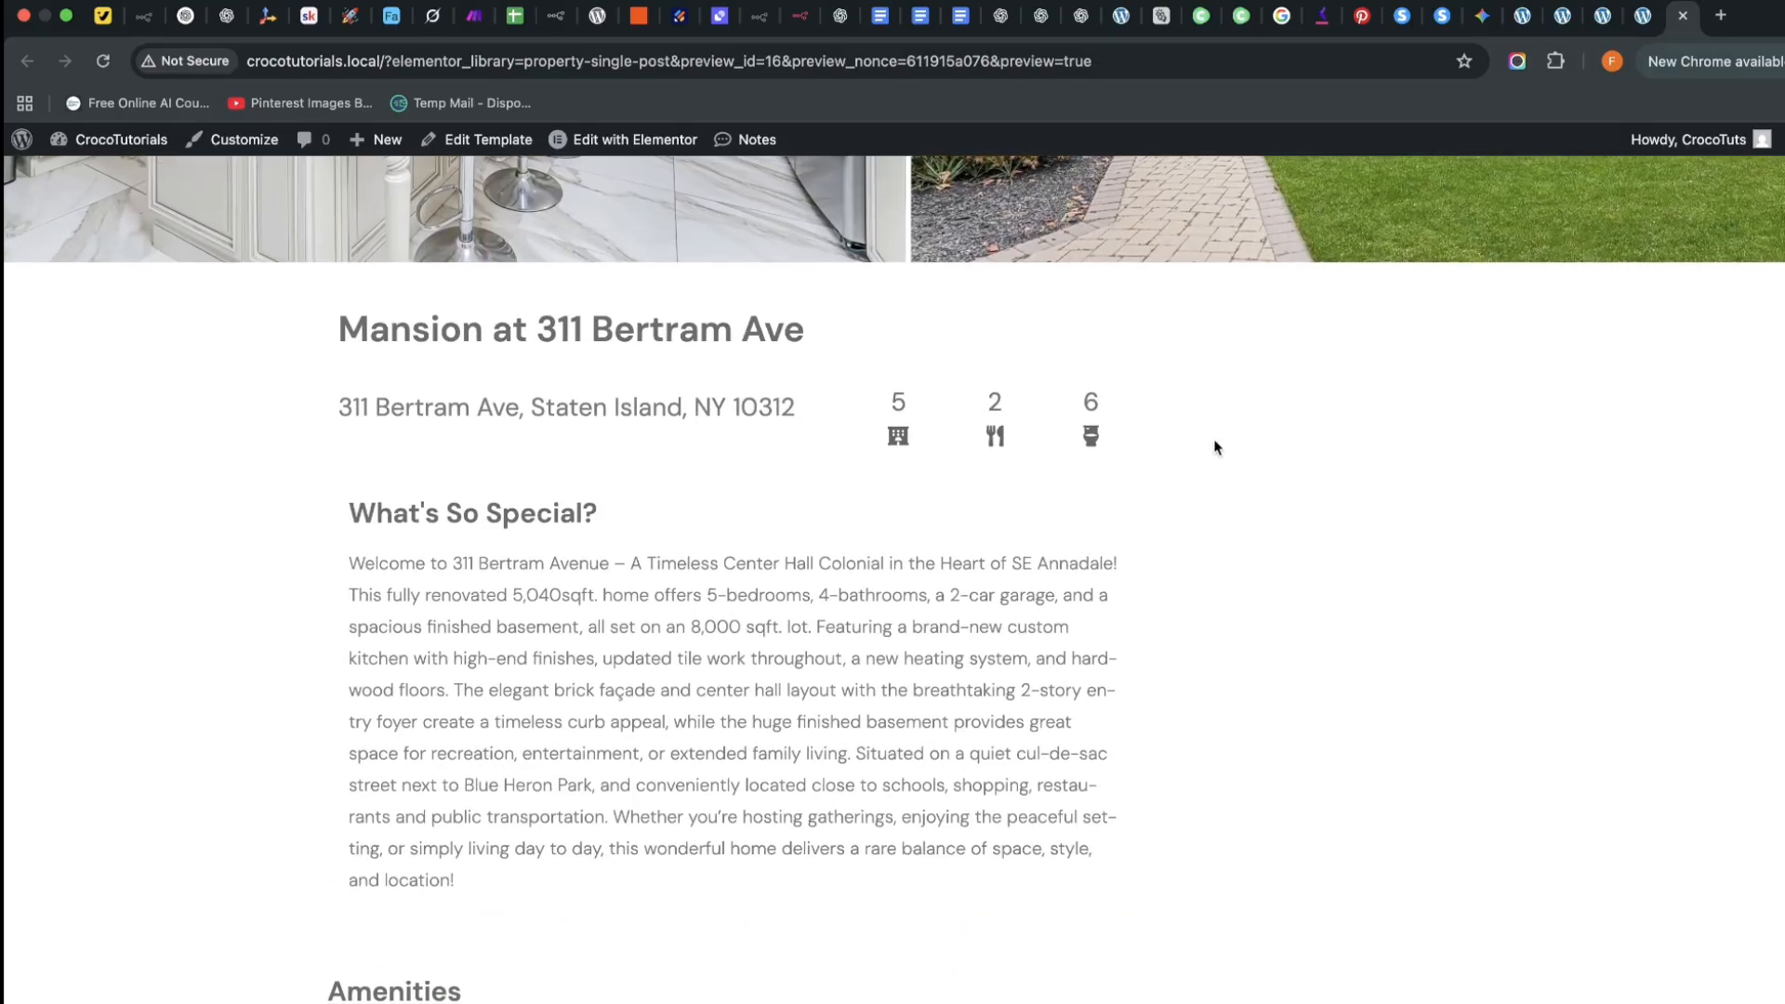
pyautogui.scroll(-5, 1290, 689)
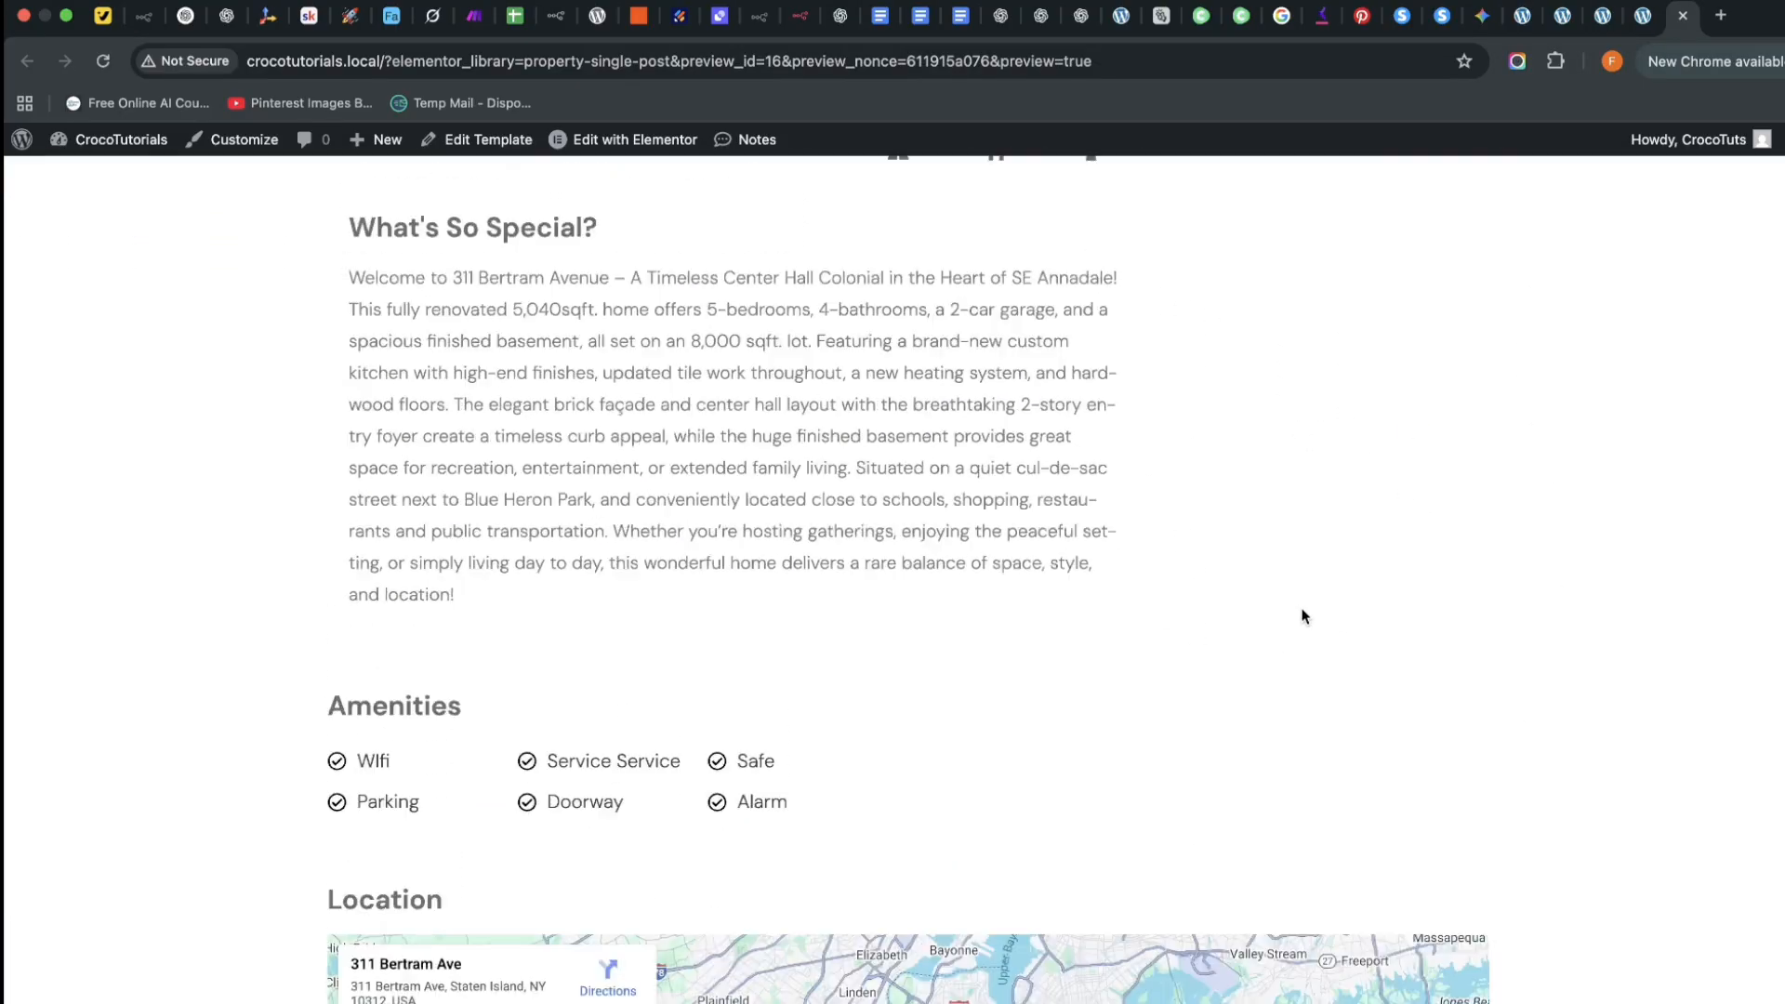
pyautogui.scroll(-8, 1243, 605)
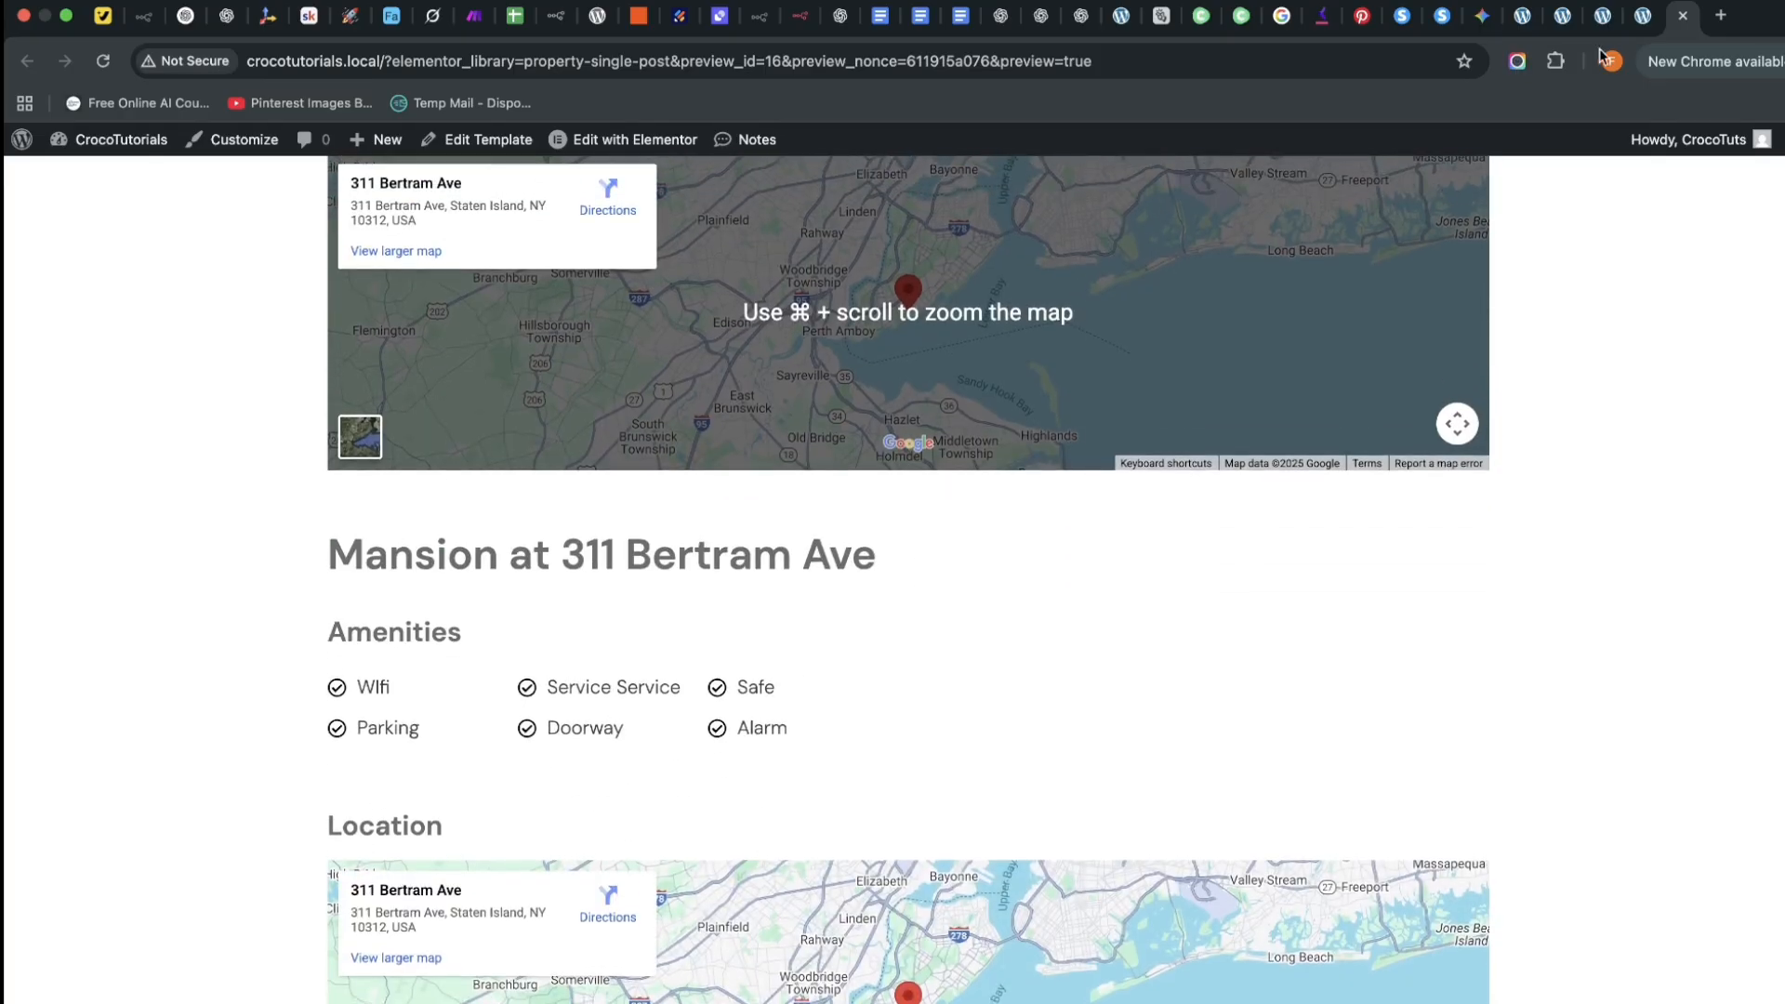
# Back in the Elementor editor, add a new empty container below the map
pyautogui.click(1643, 16)
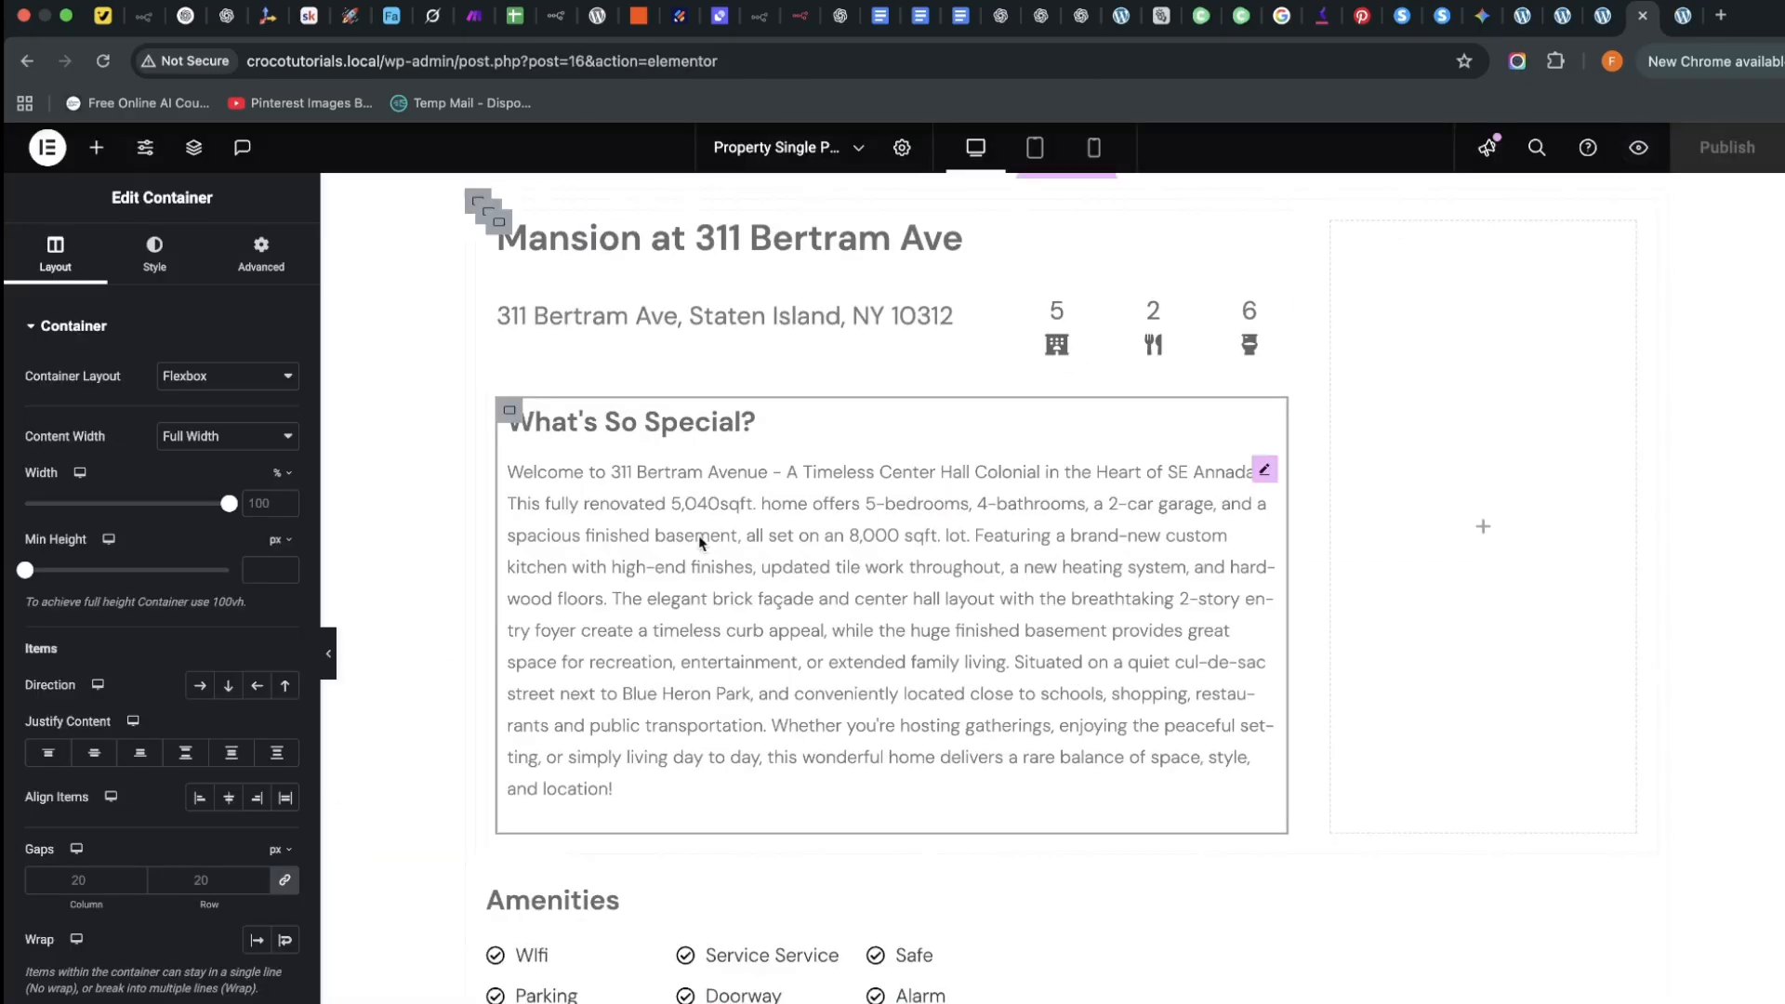
pyautogui.scroll(-8, 670, 650)
pyautogui.scroll(2, 623, 688)
pyautogui.scroll(-2, 612, 578)
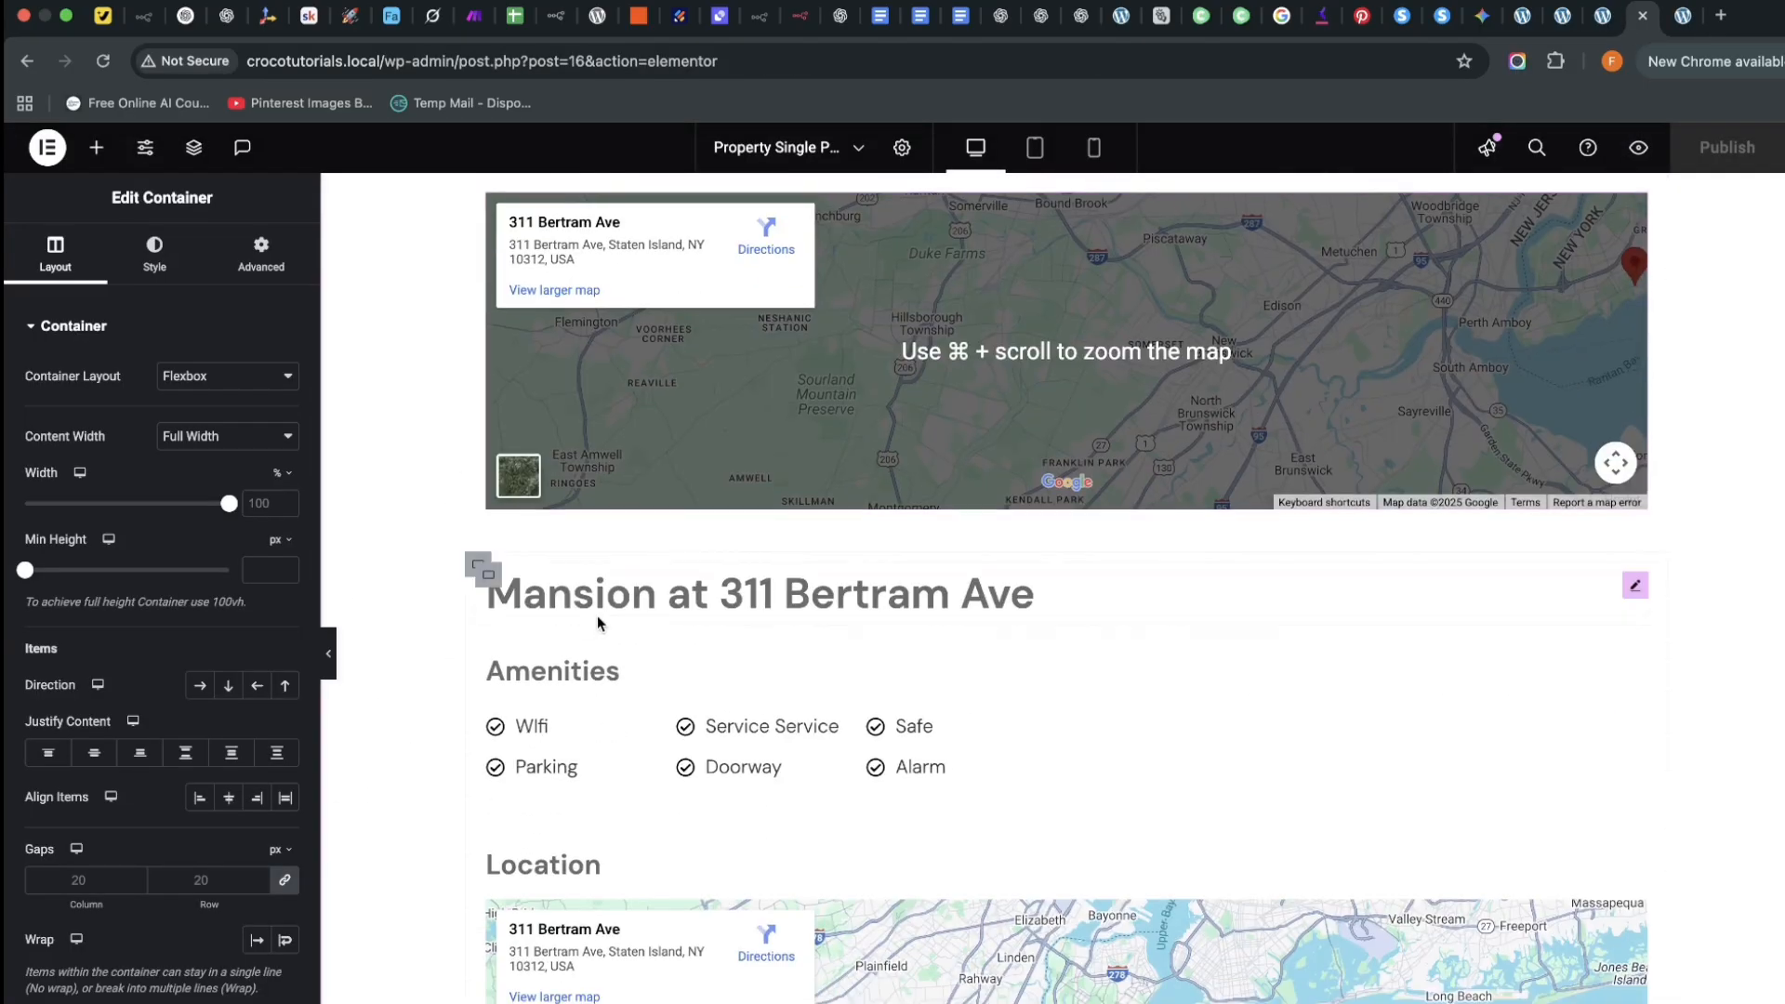
pyautogui.rightClick(479, 566)
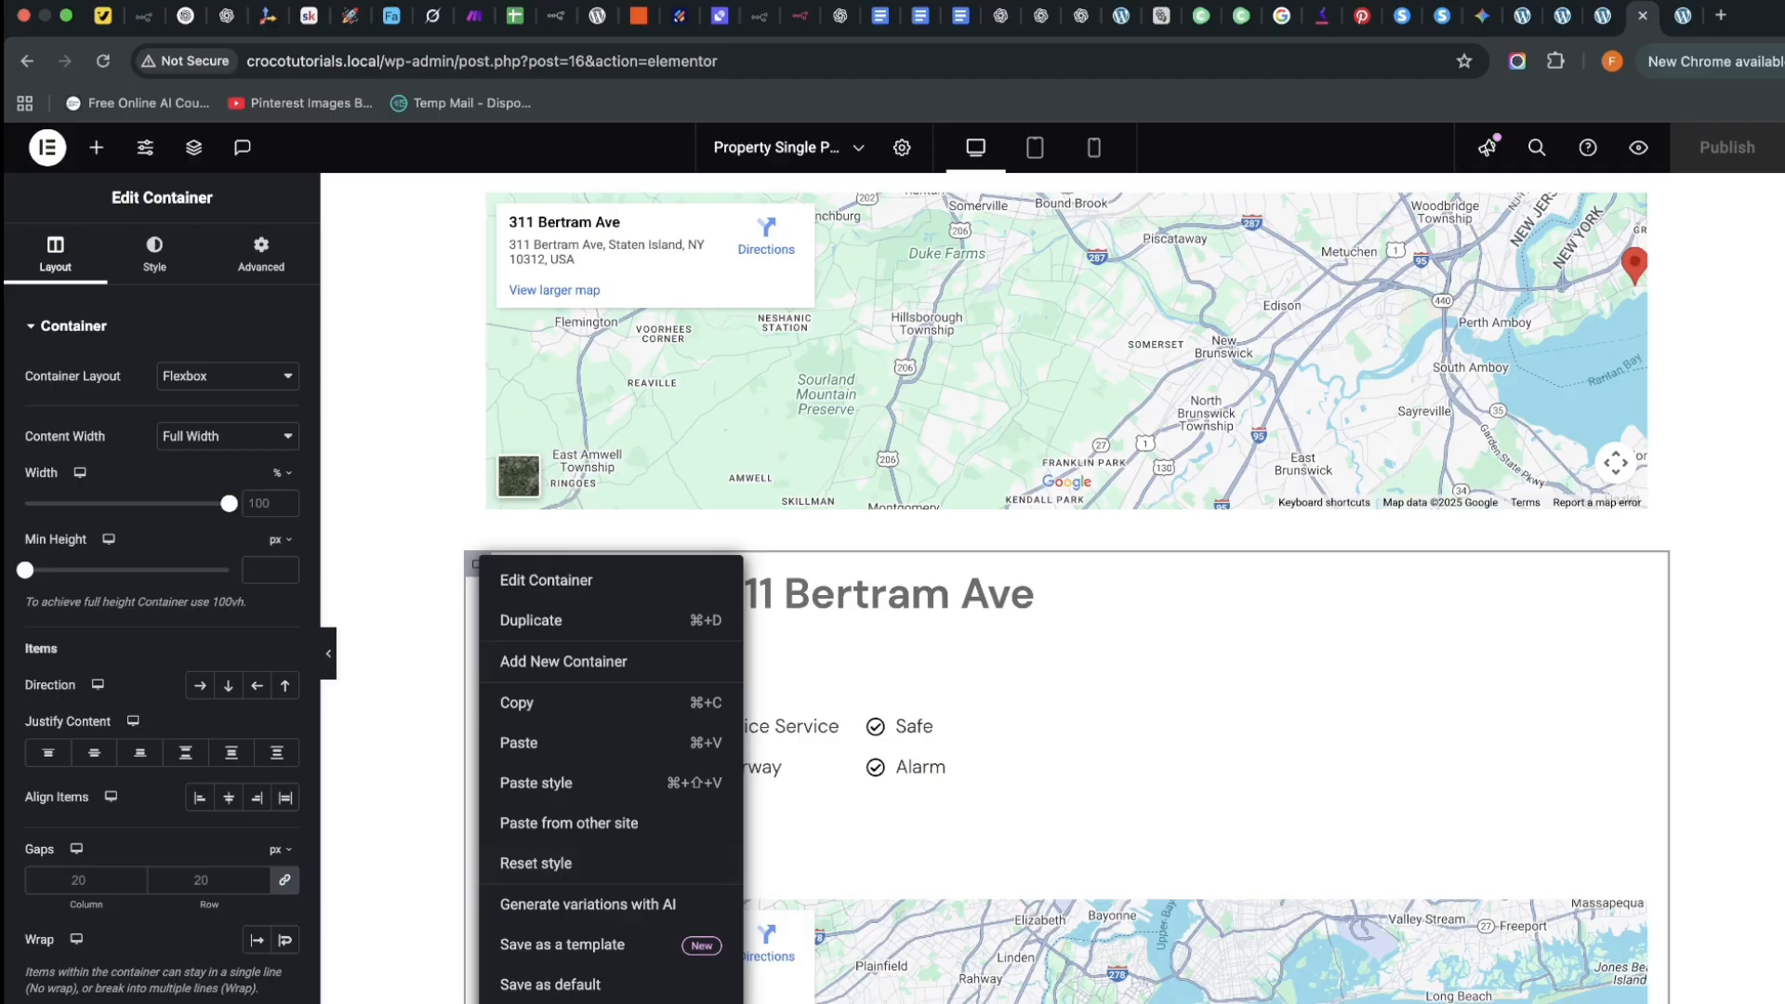
pyautogui.click(712, 655)
# Set the top property section's container width to 1180 px
pyautogui.scroll(10, 874, 750)
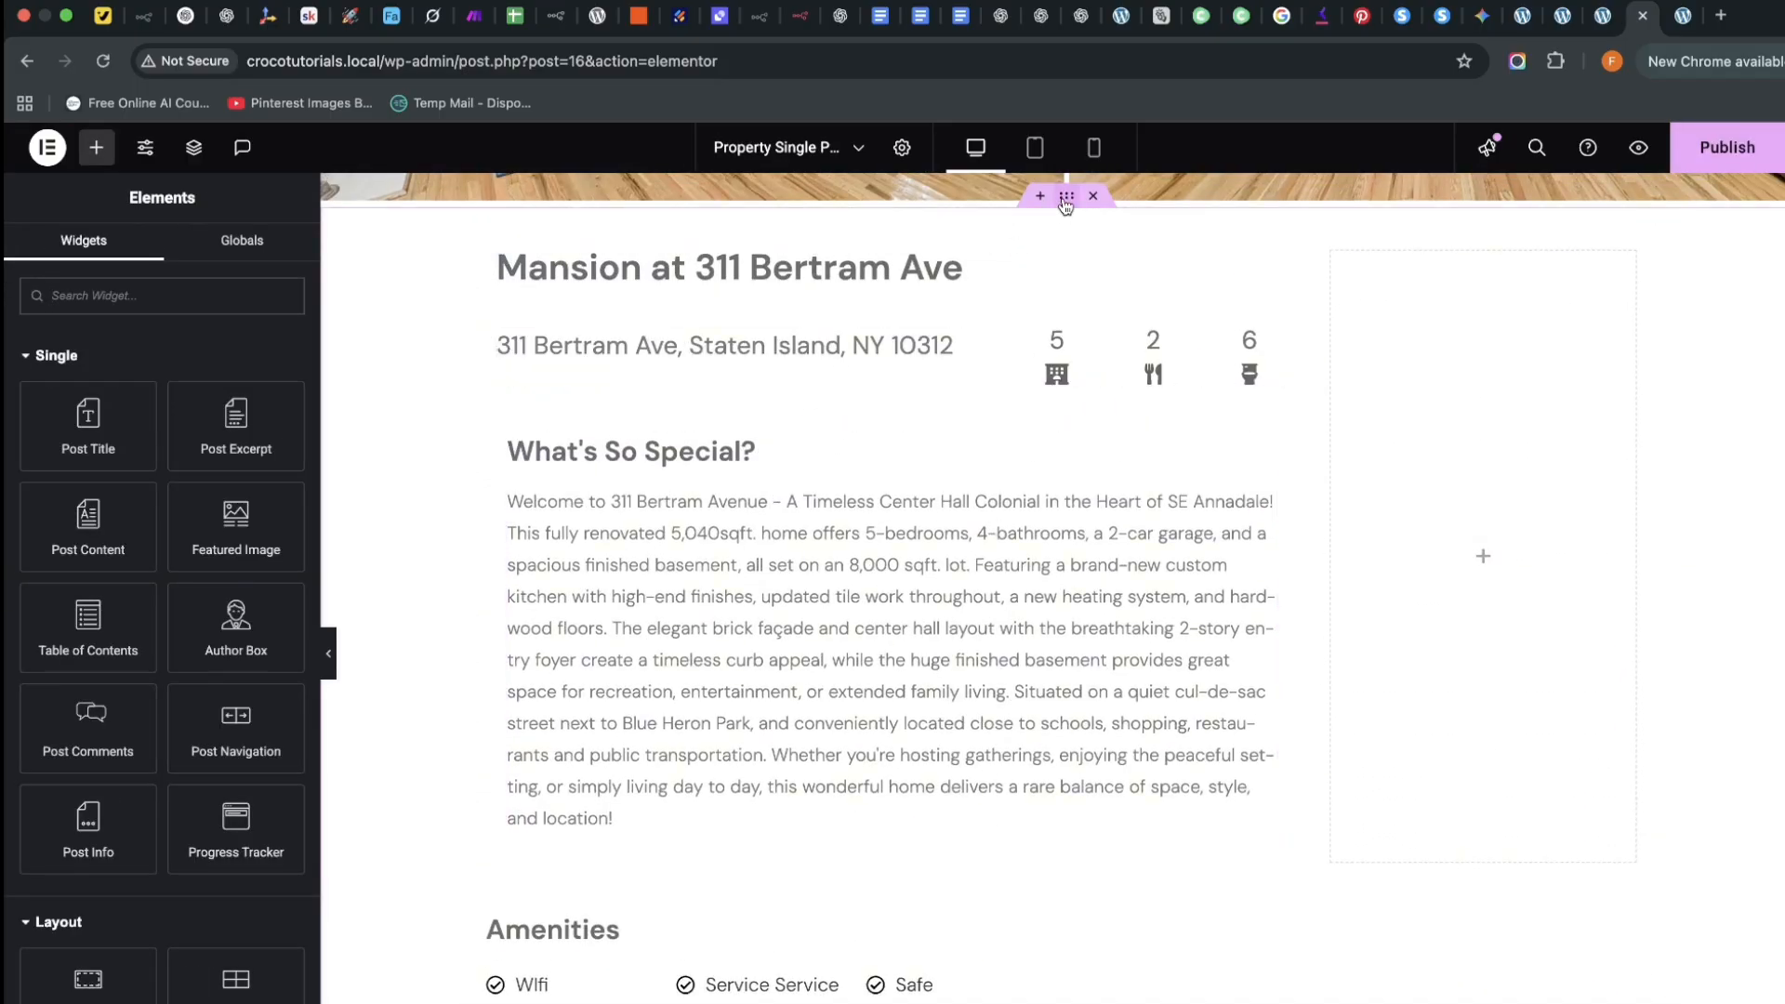
pyautogui.click(1066, 197)
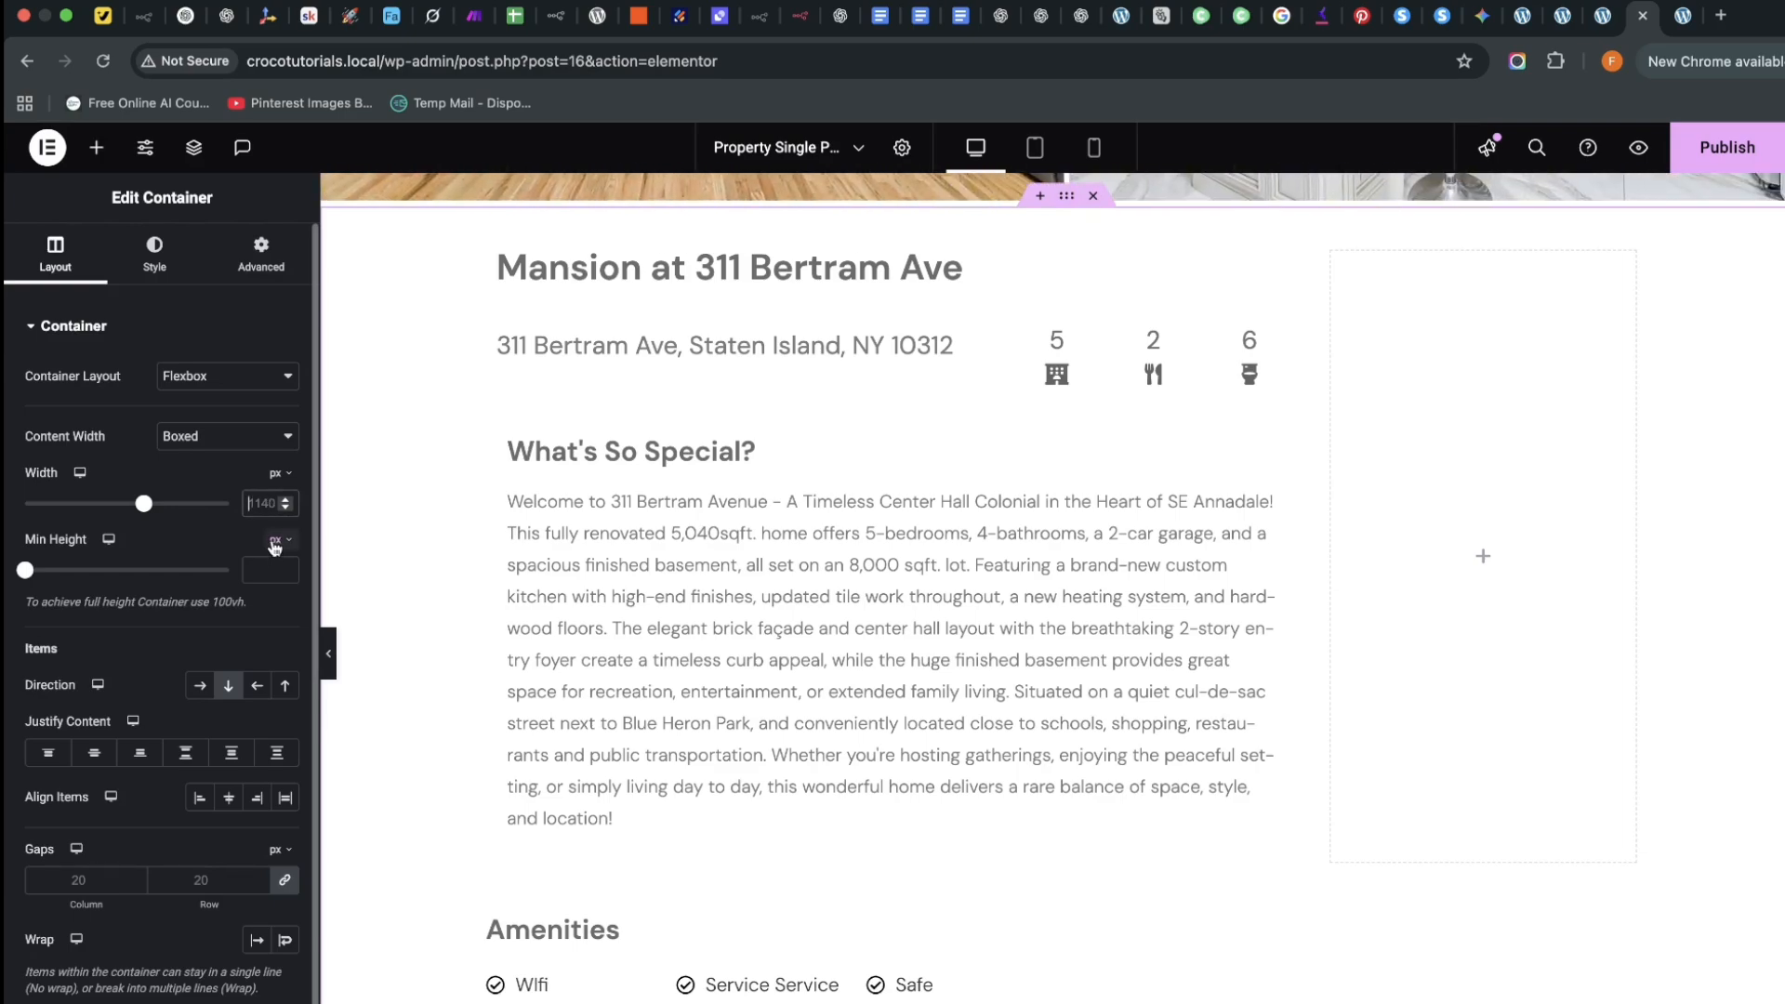
pyautogui.write('1180')
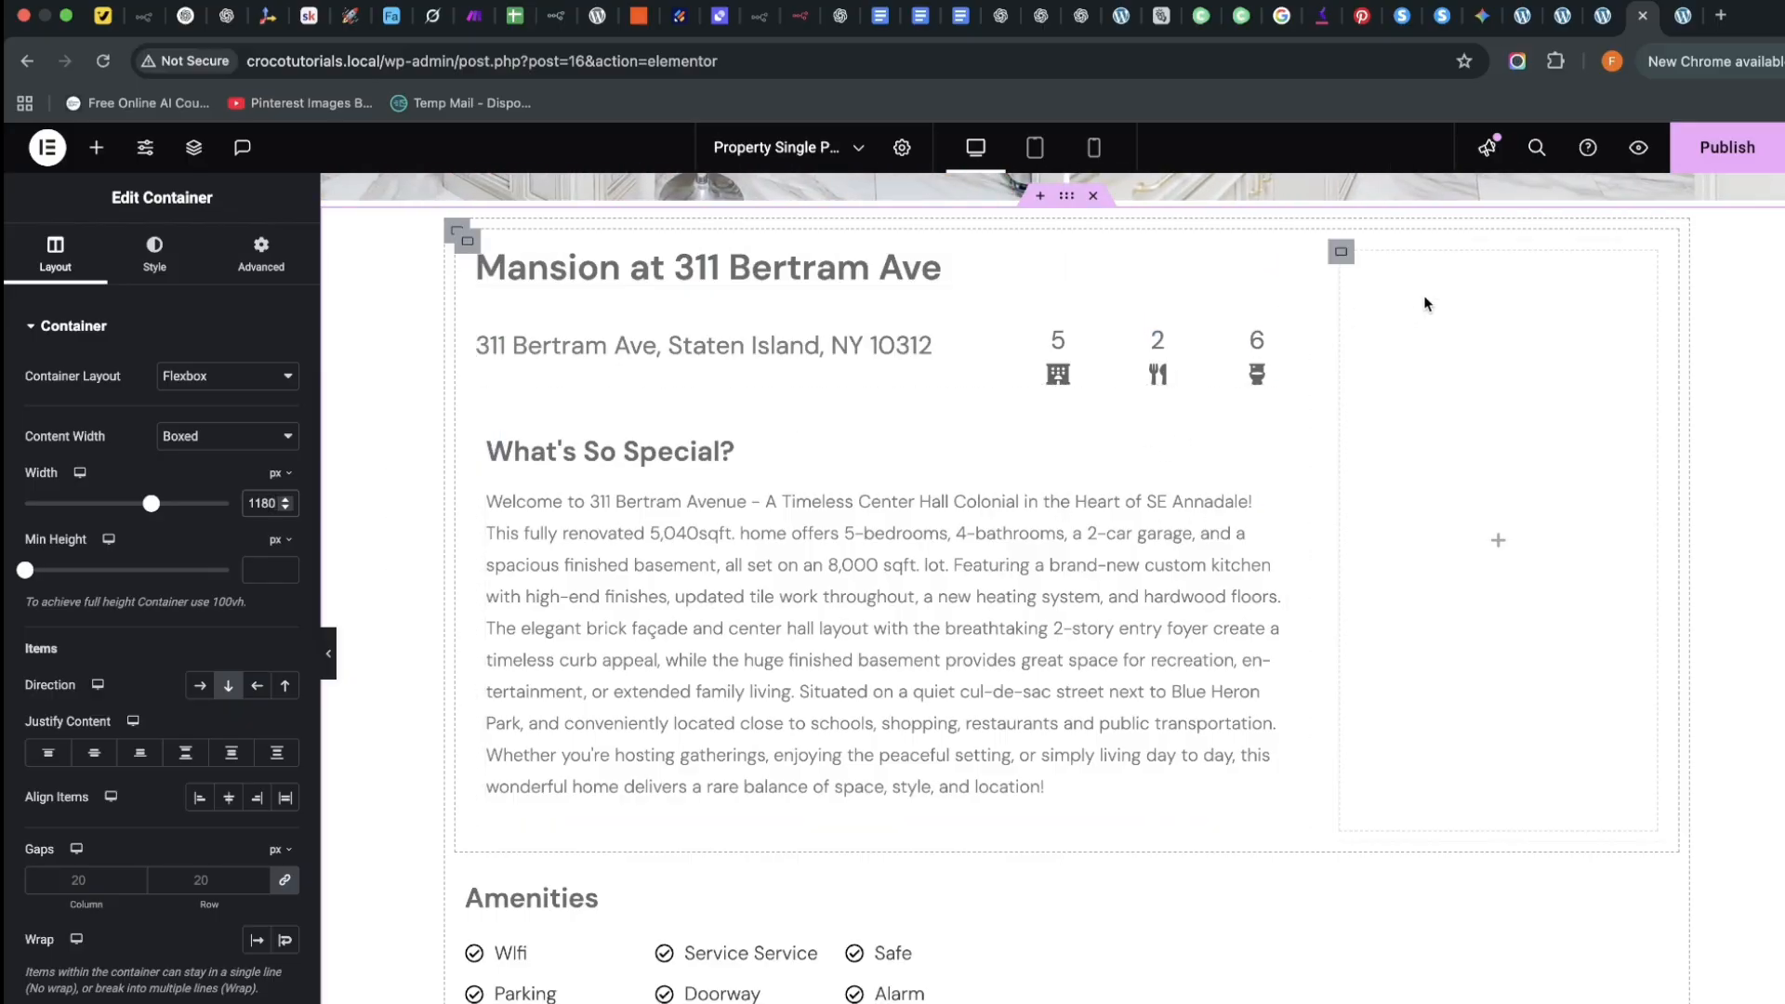
pyautogui.click(1386, 284)
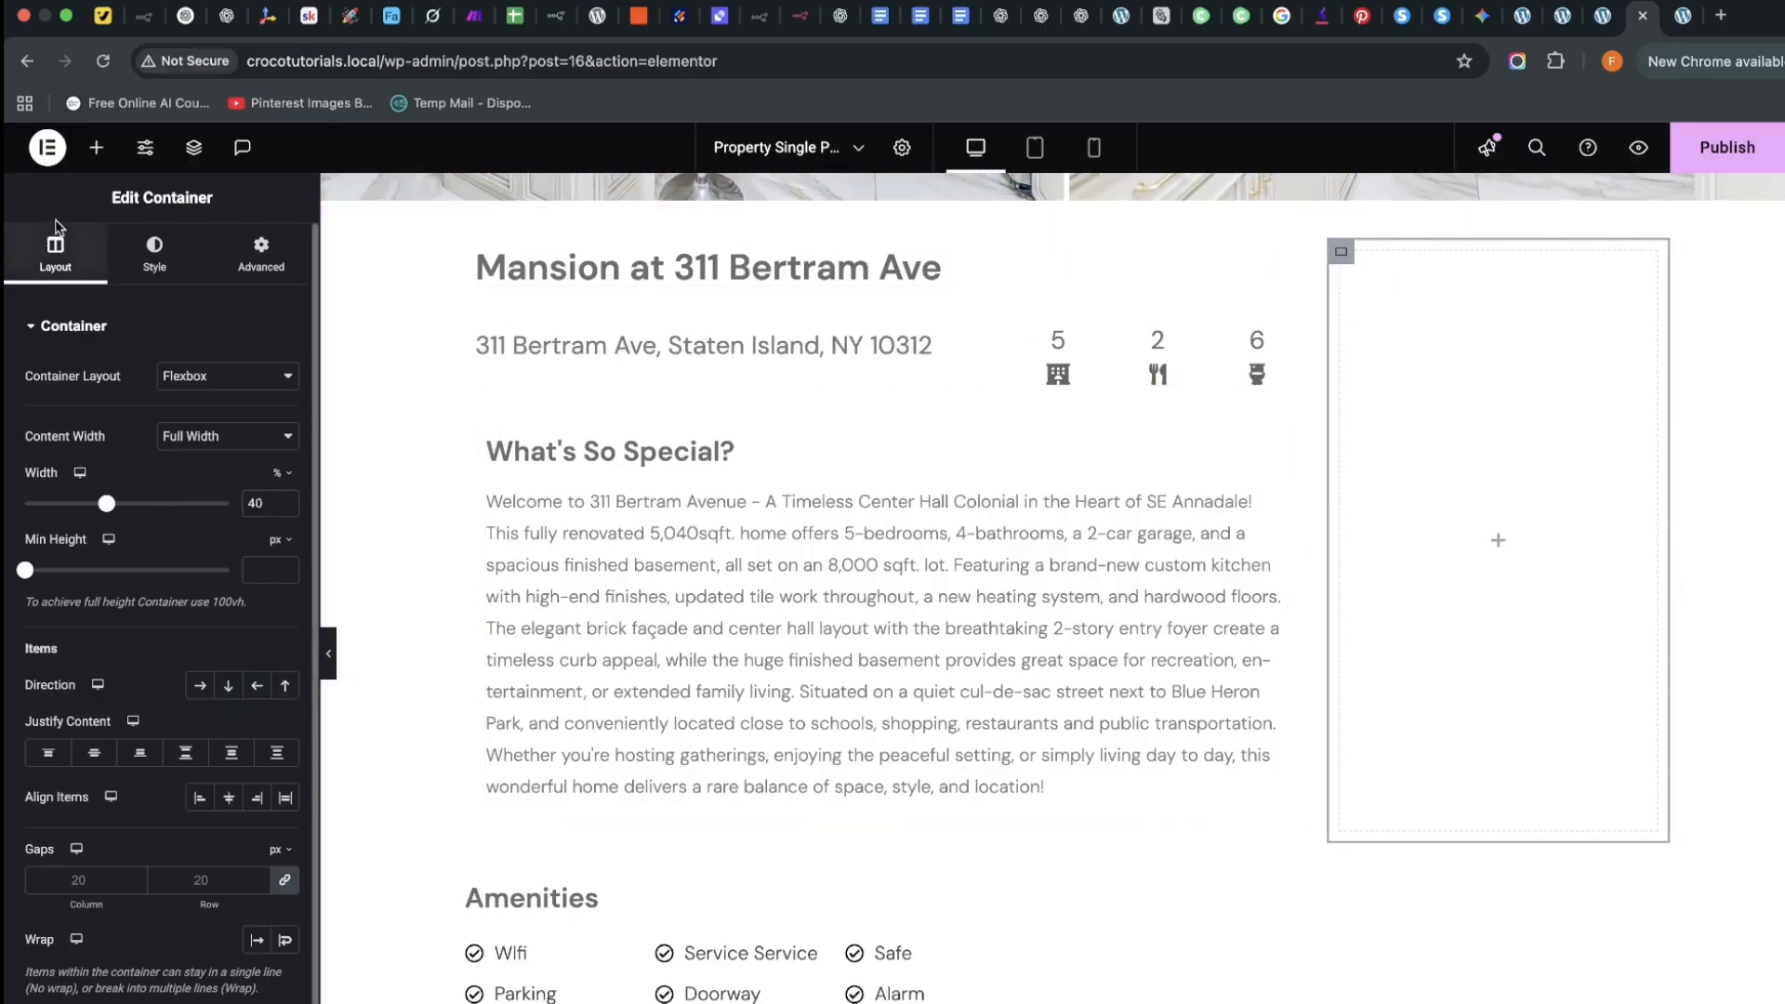
# Search the widgets for 'form' and drop a Form widget into the empty right column
pyautogui.click(96, 146)
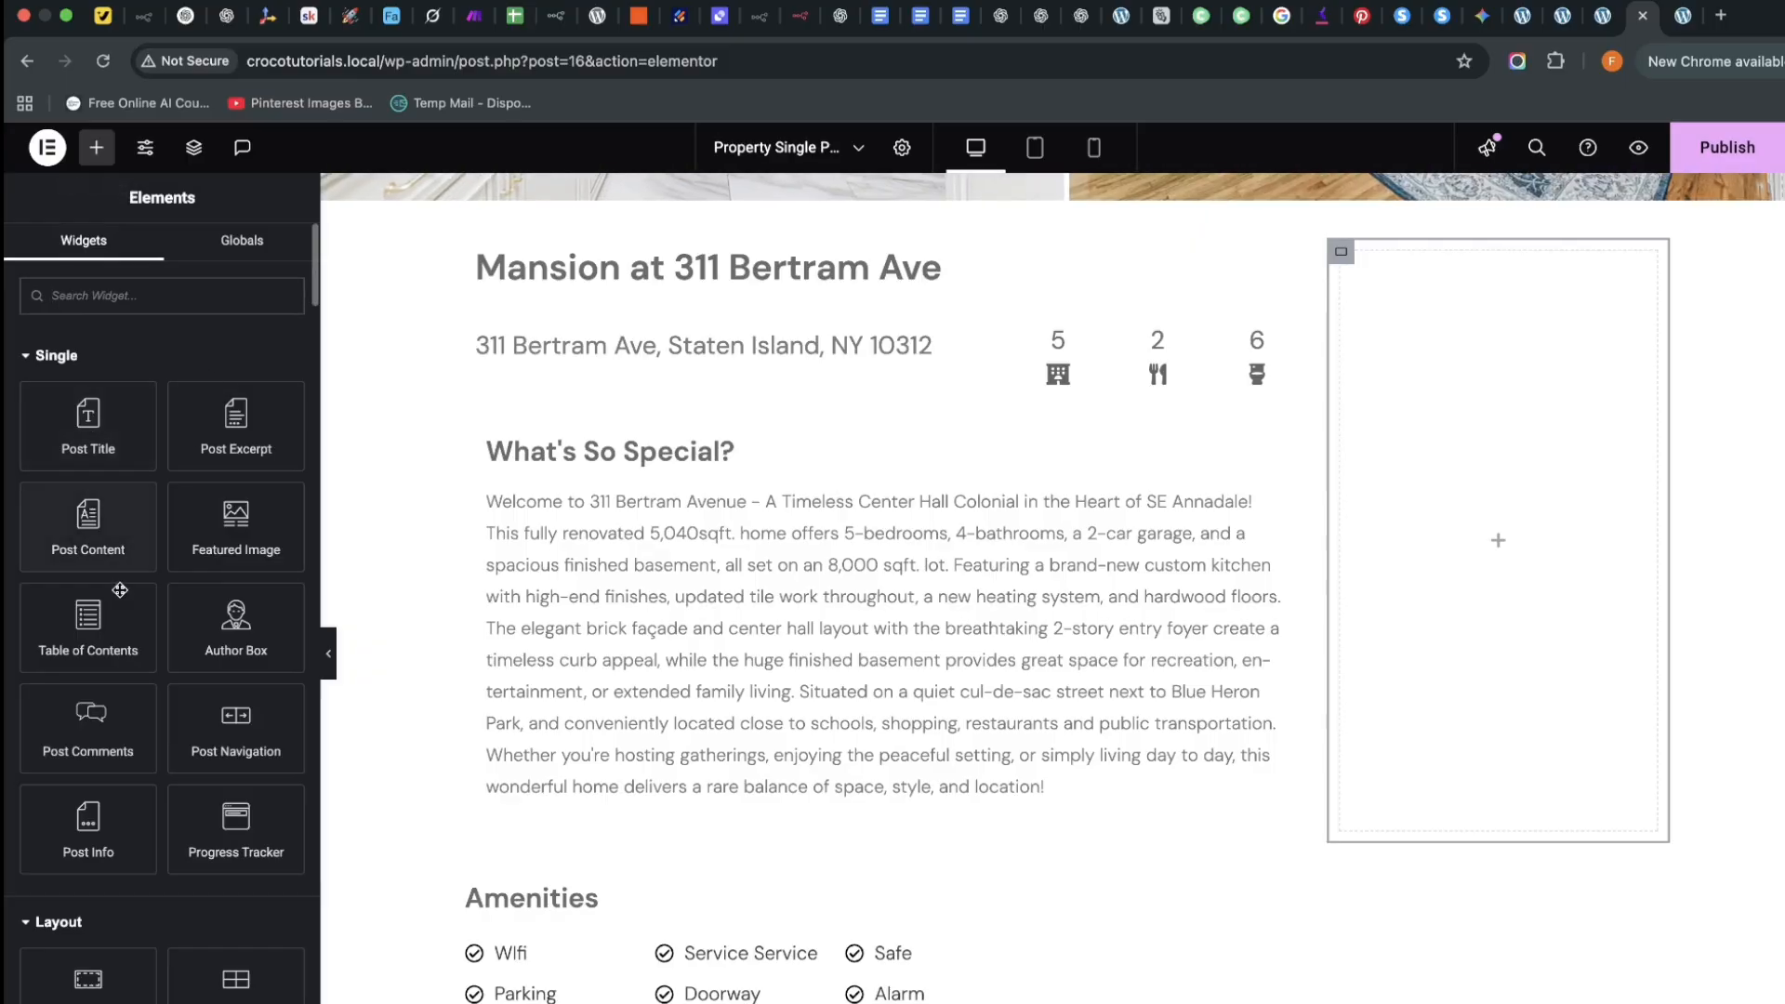
pyautogui.scroll(-3, 140, 779)
pyautogui.scroll(-2, 163, 944)
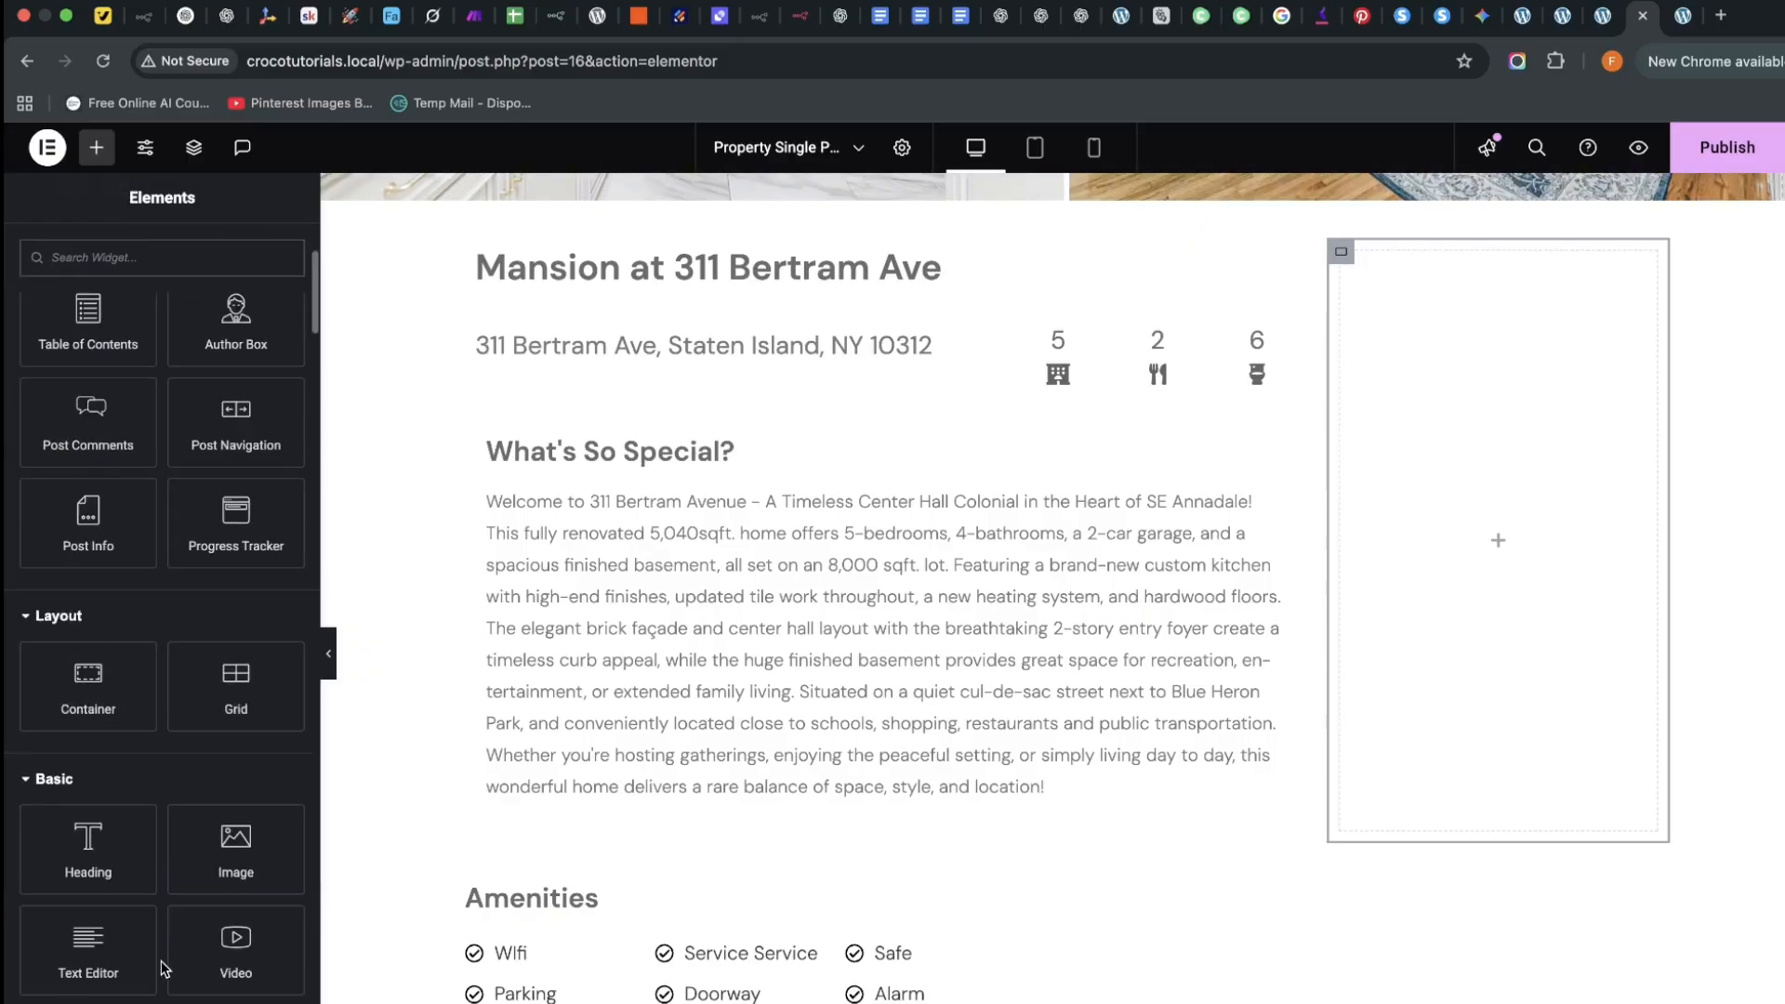
pyautogui.scroll(5, 87, 303)
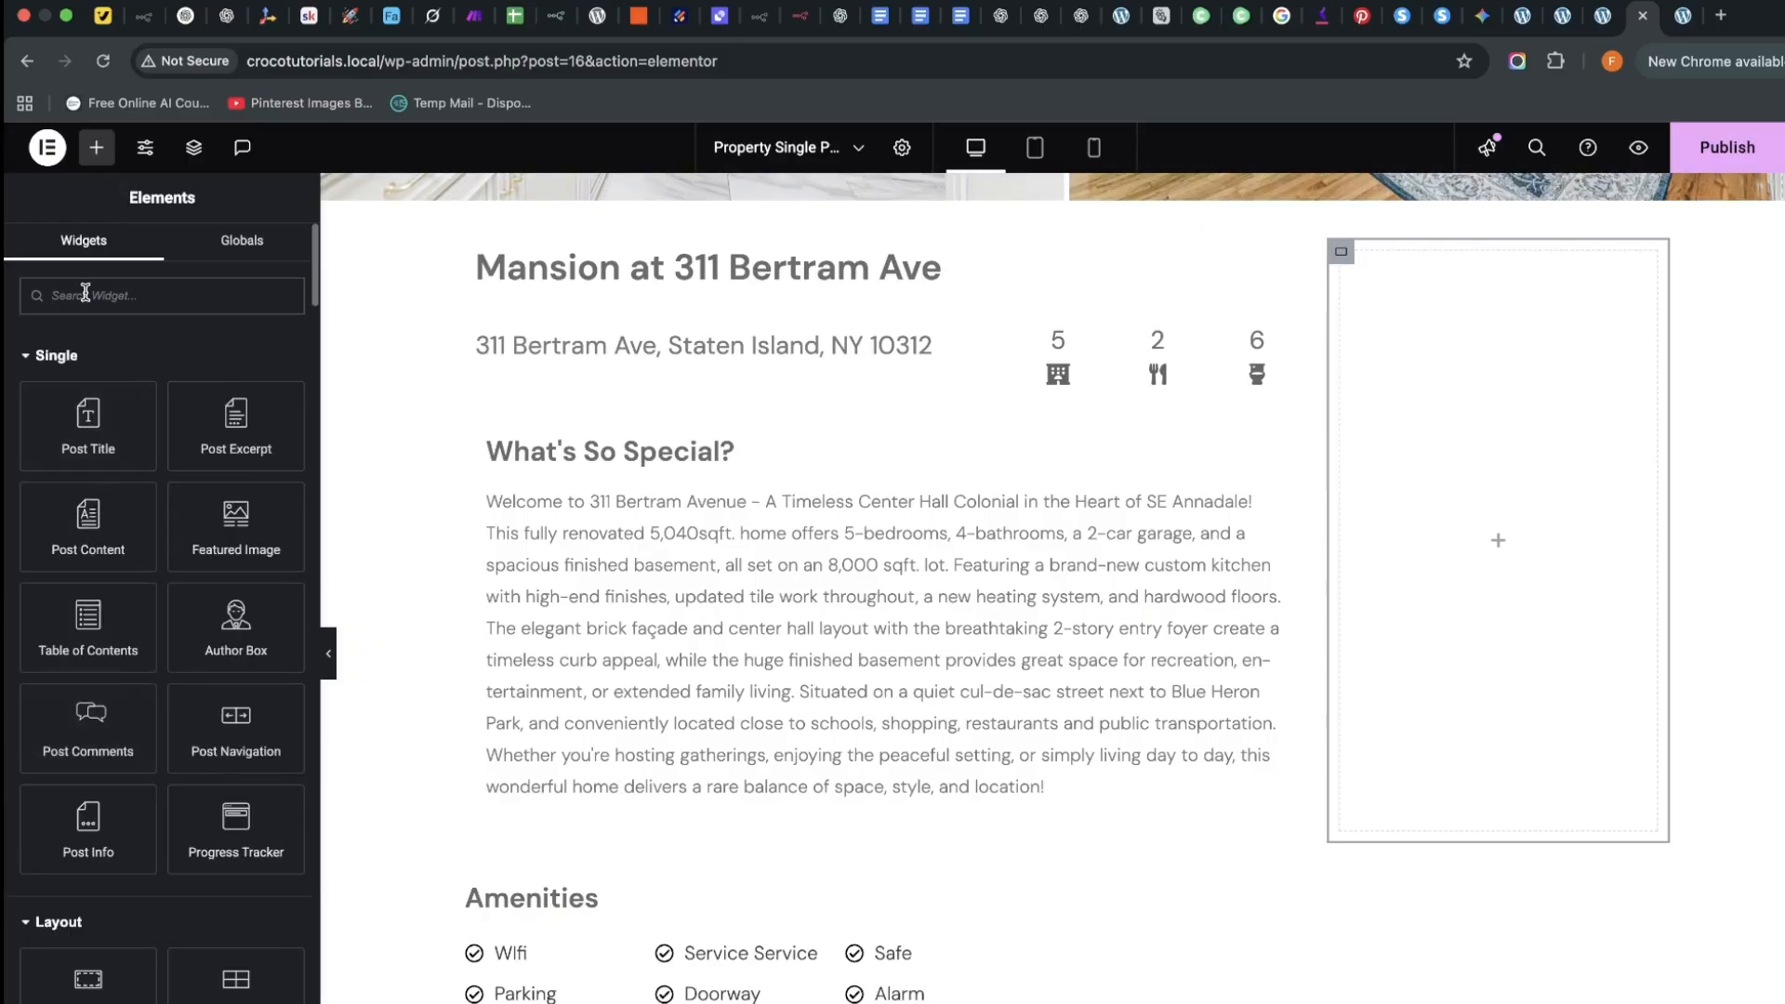
pyautogui.click(85, 295)
pyautogui.write('form')
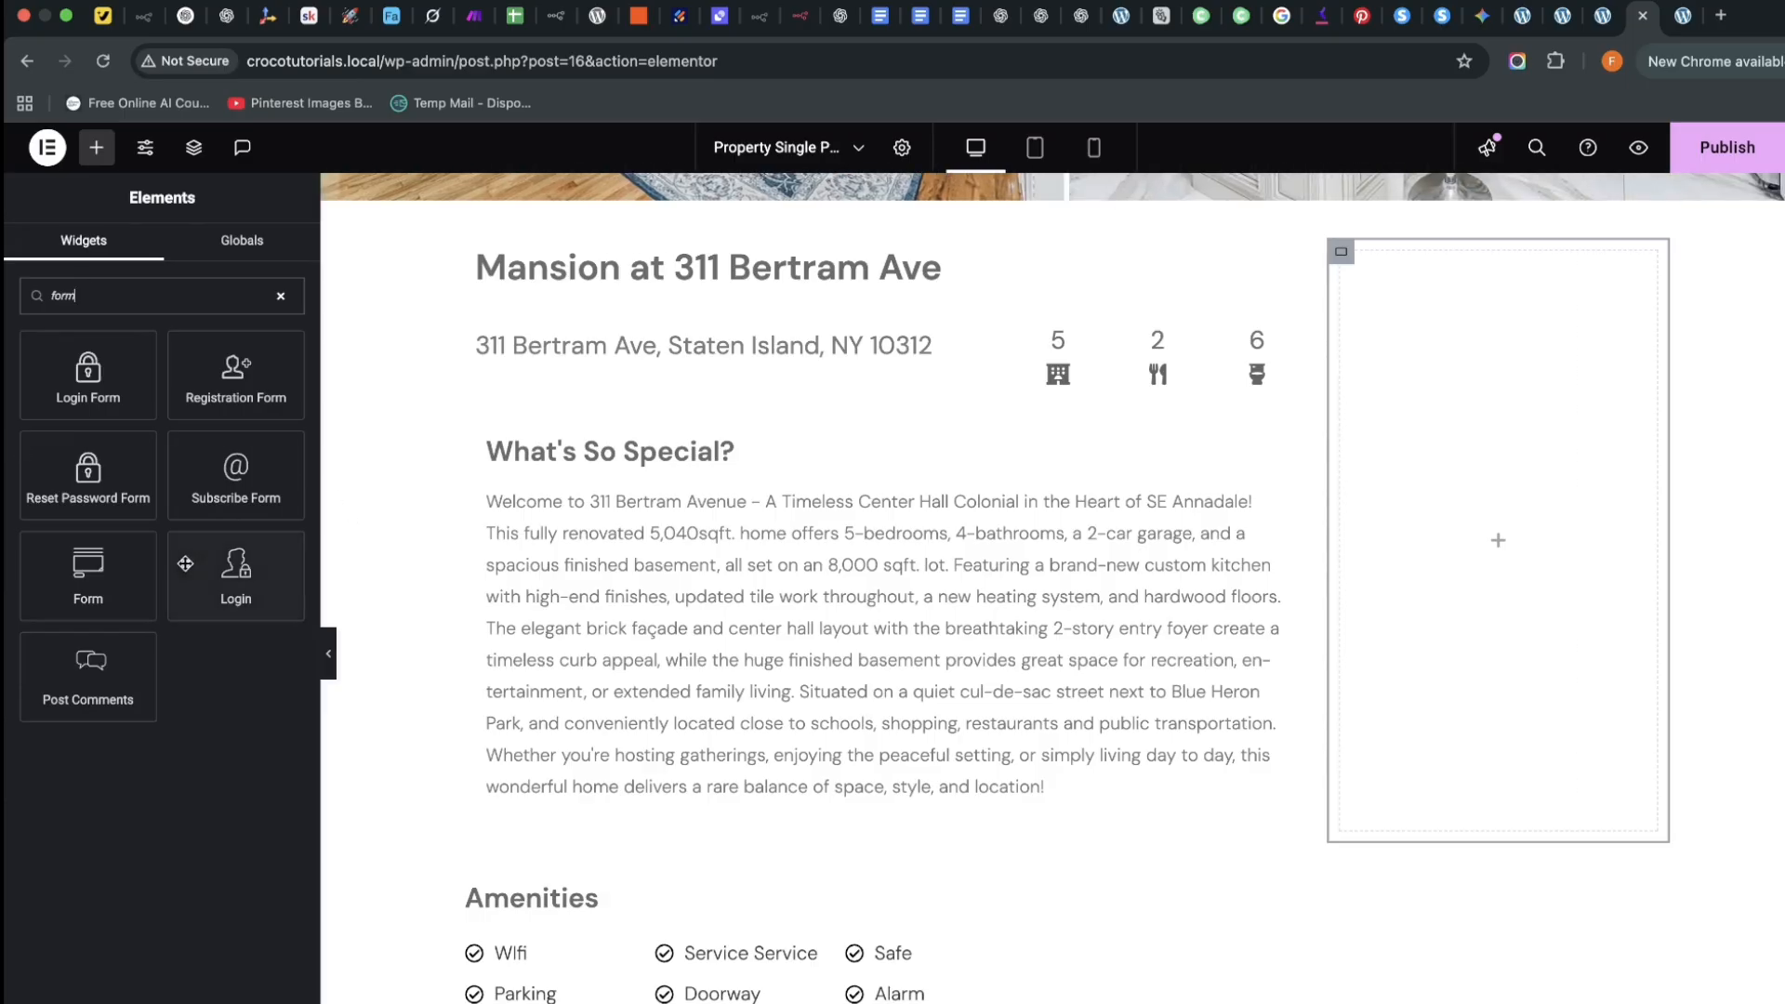
pyautogui.moveTo(89, 567); pyautogui.dragTo(1529, 549)
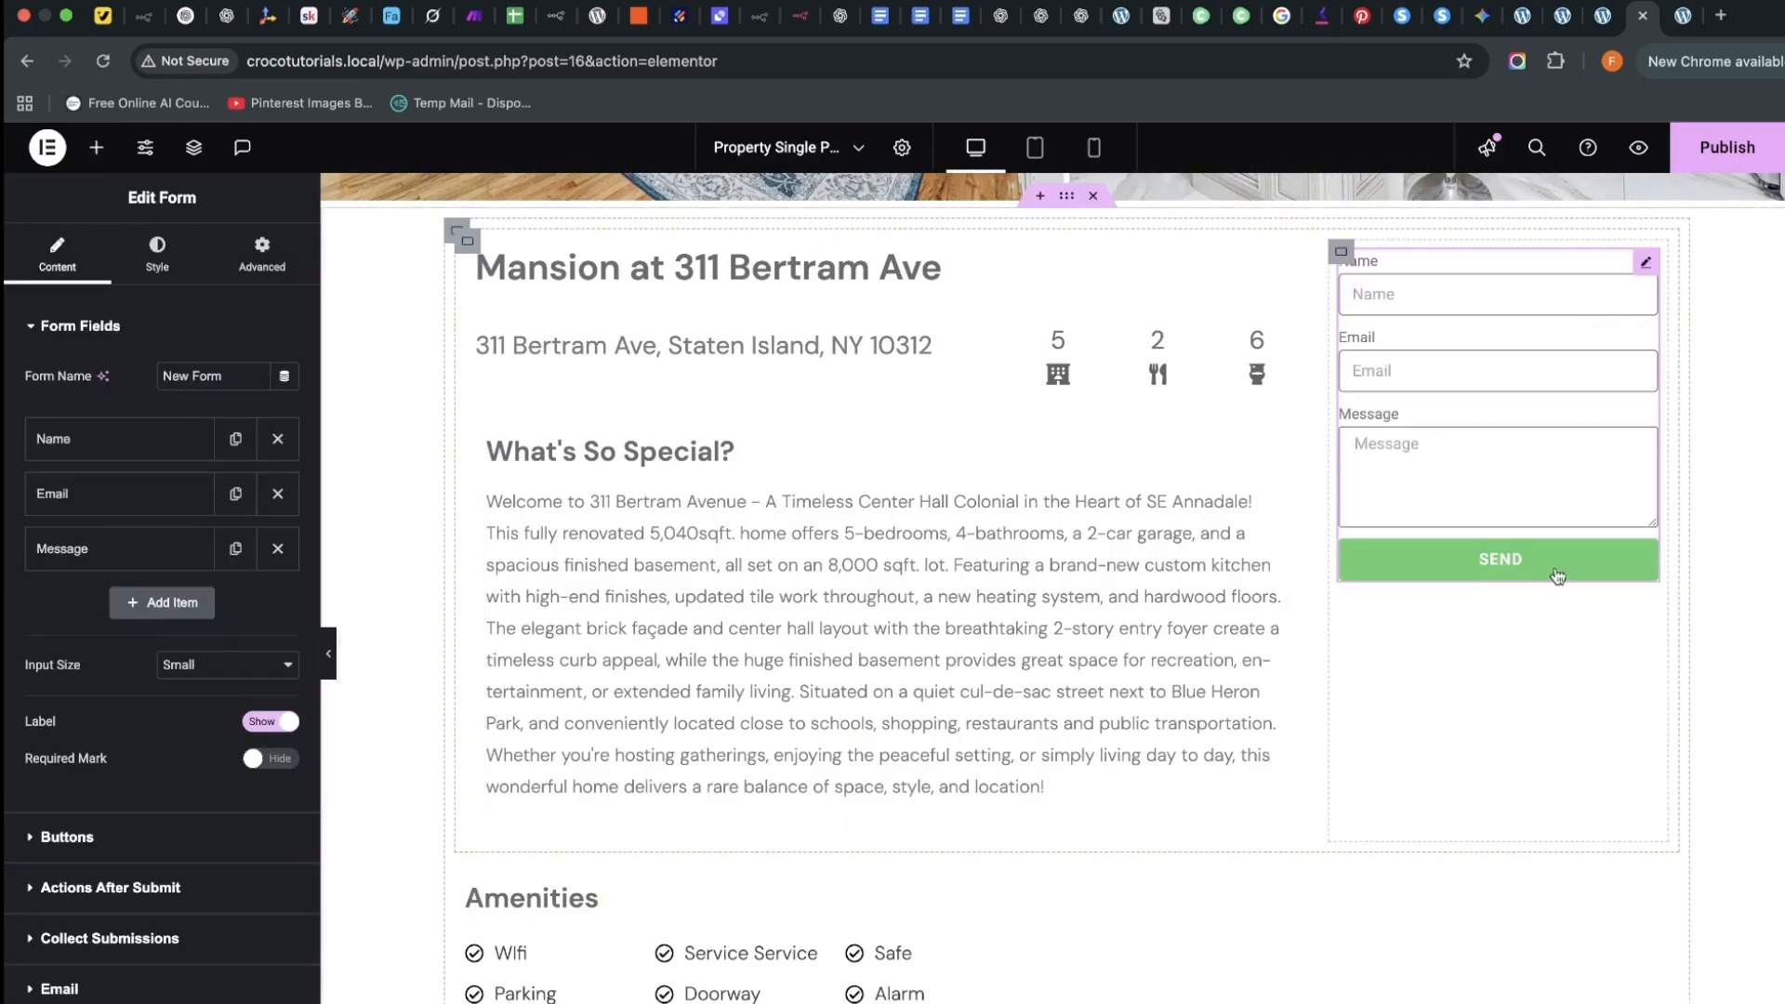
pyautogui.click(1342, 253)
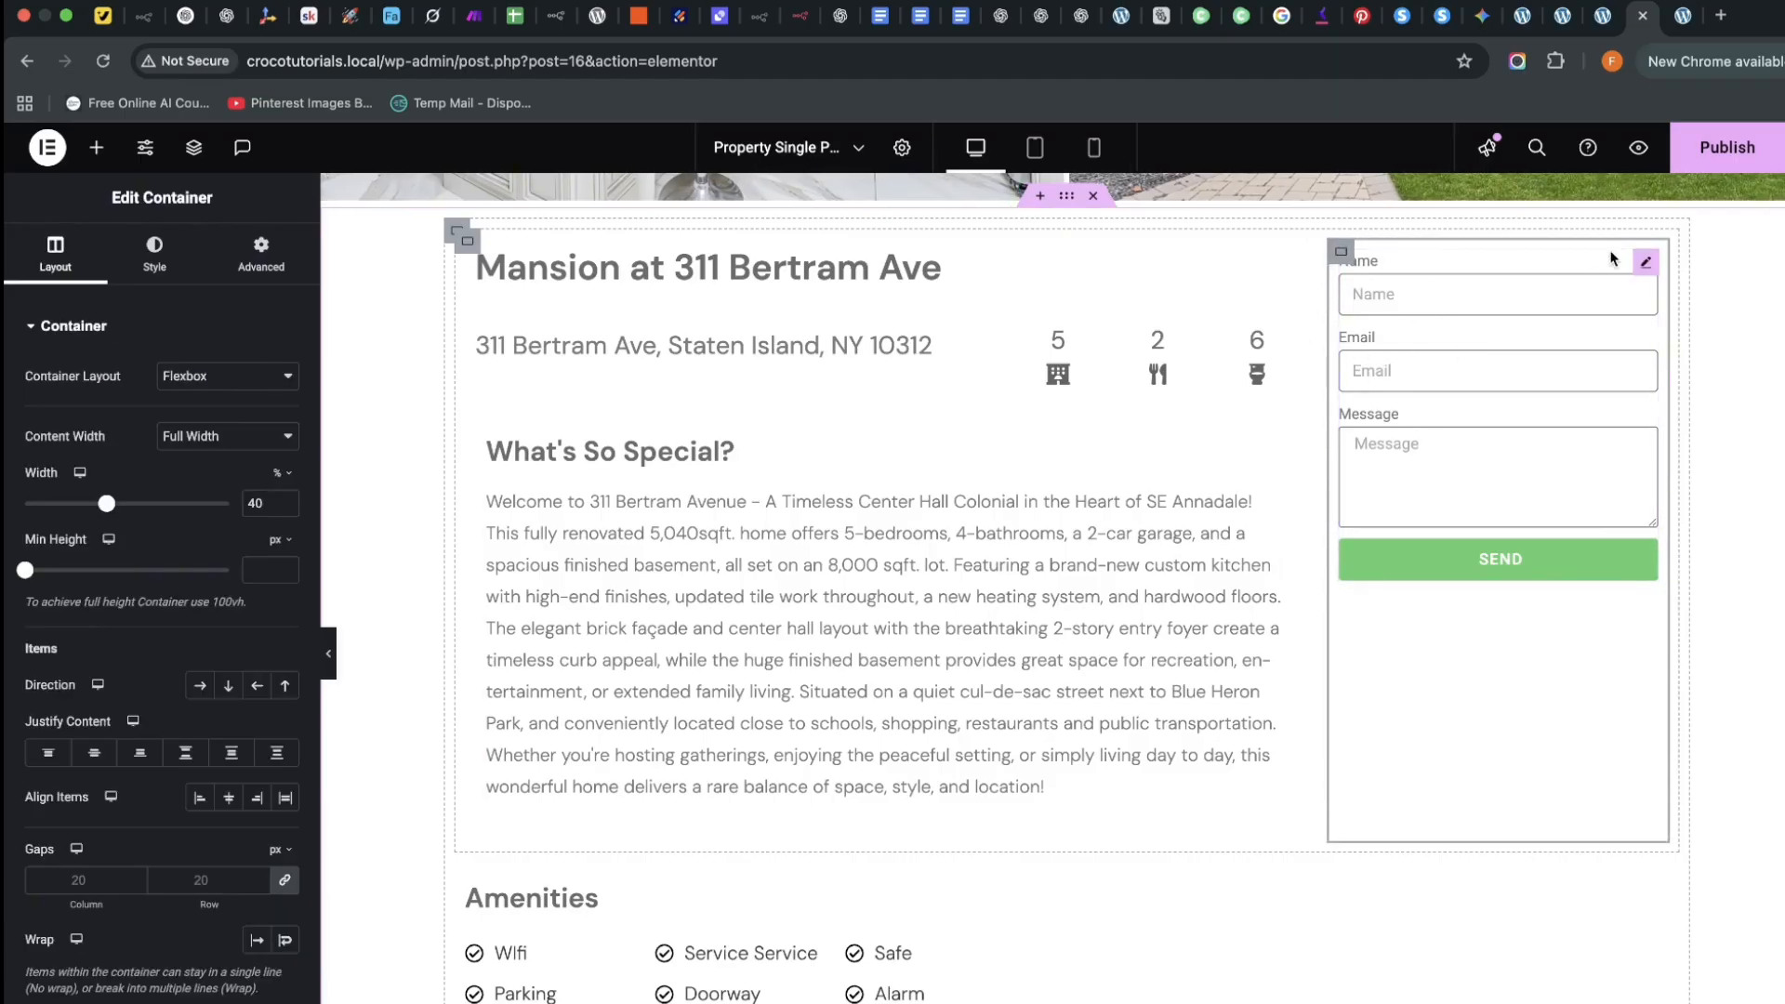
pyautogui.click(1645, 261)
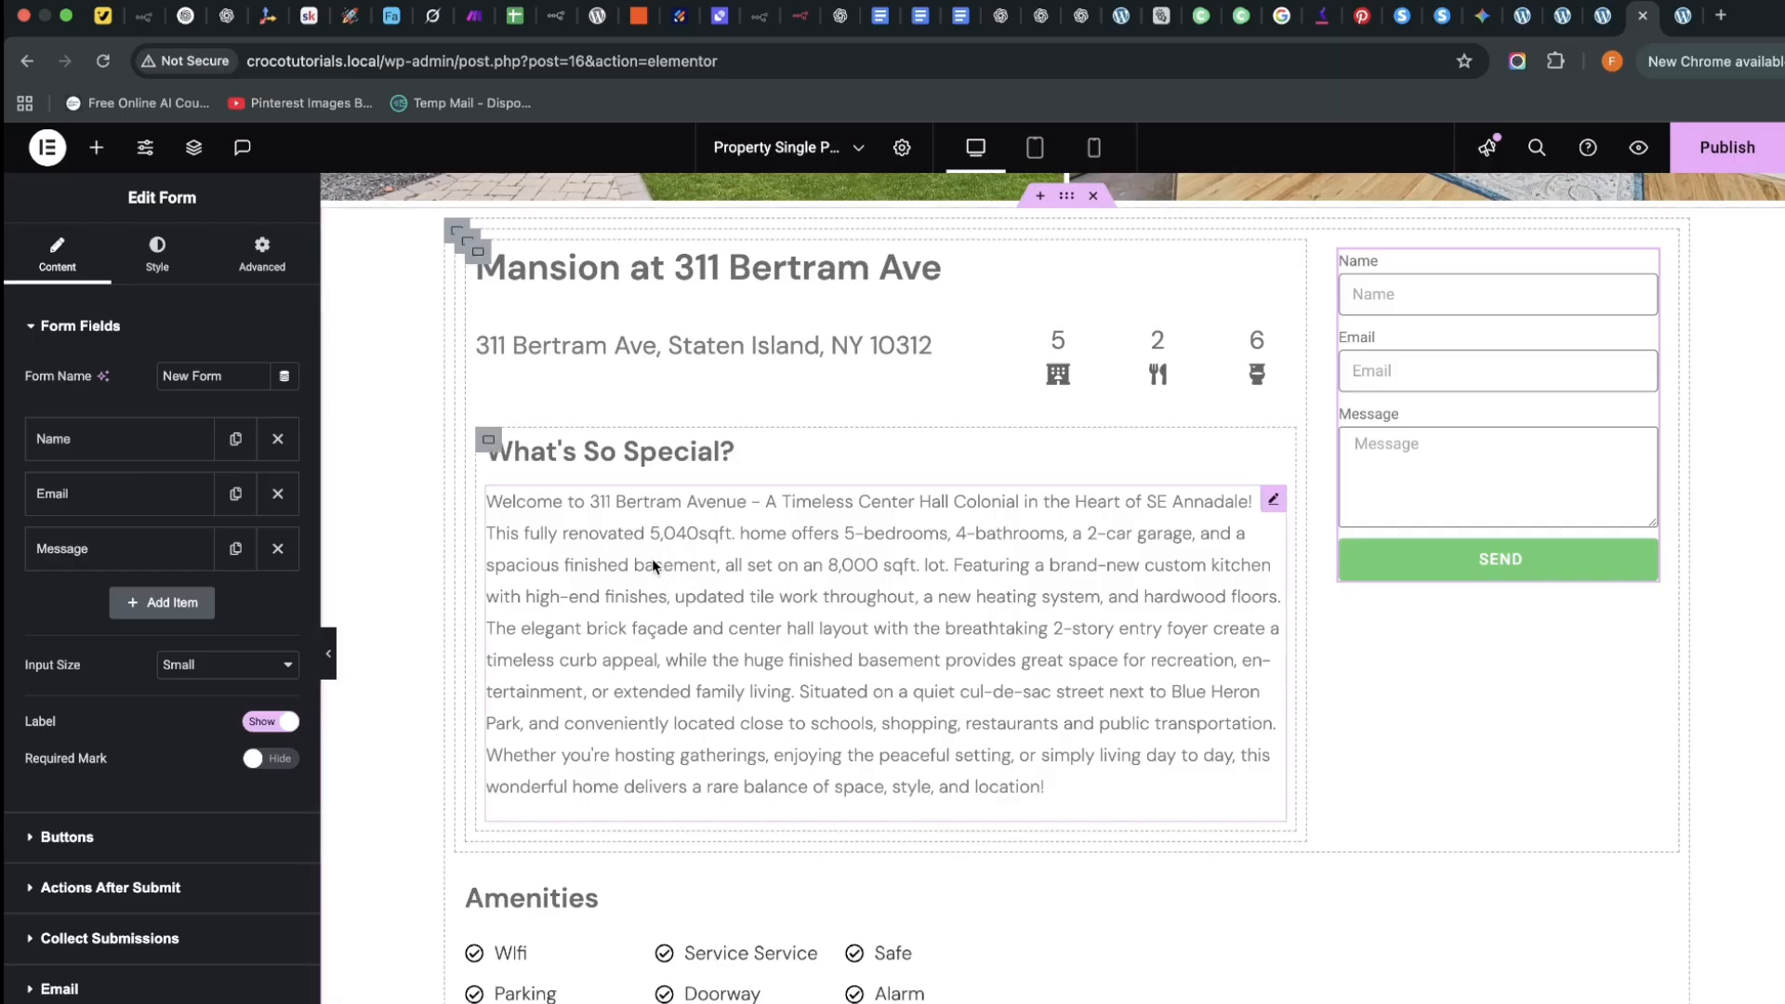
# Add a fourth form field of type Date labelled 'Available Date'
pyautogui.click(158, 604)
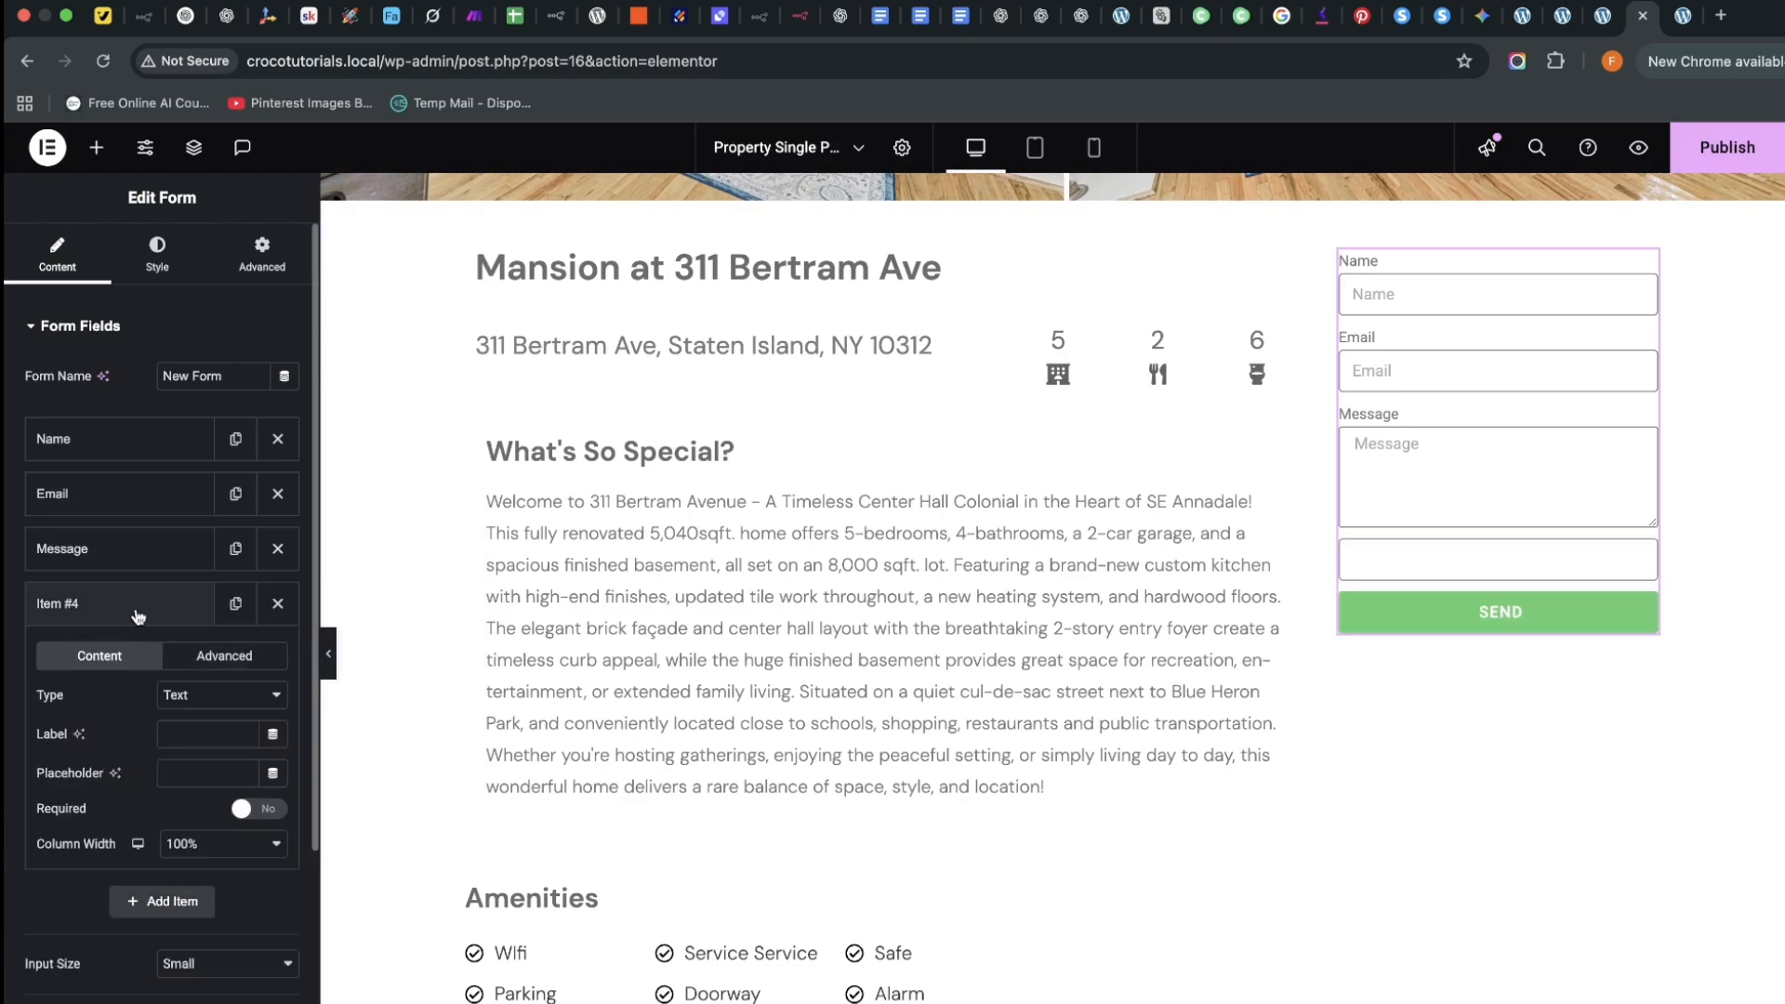
pyautogui.click(201, 706)
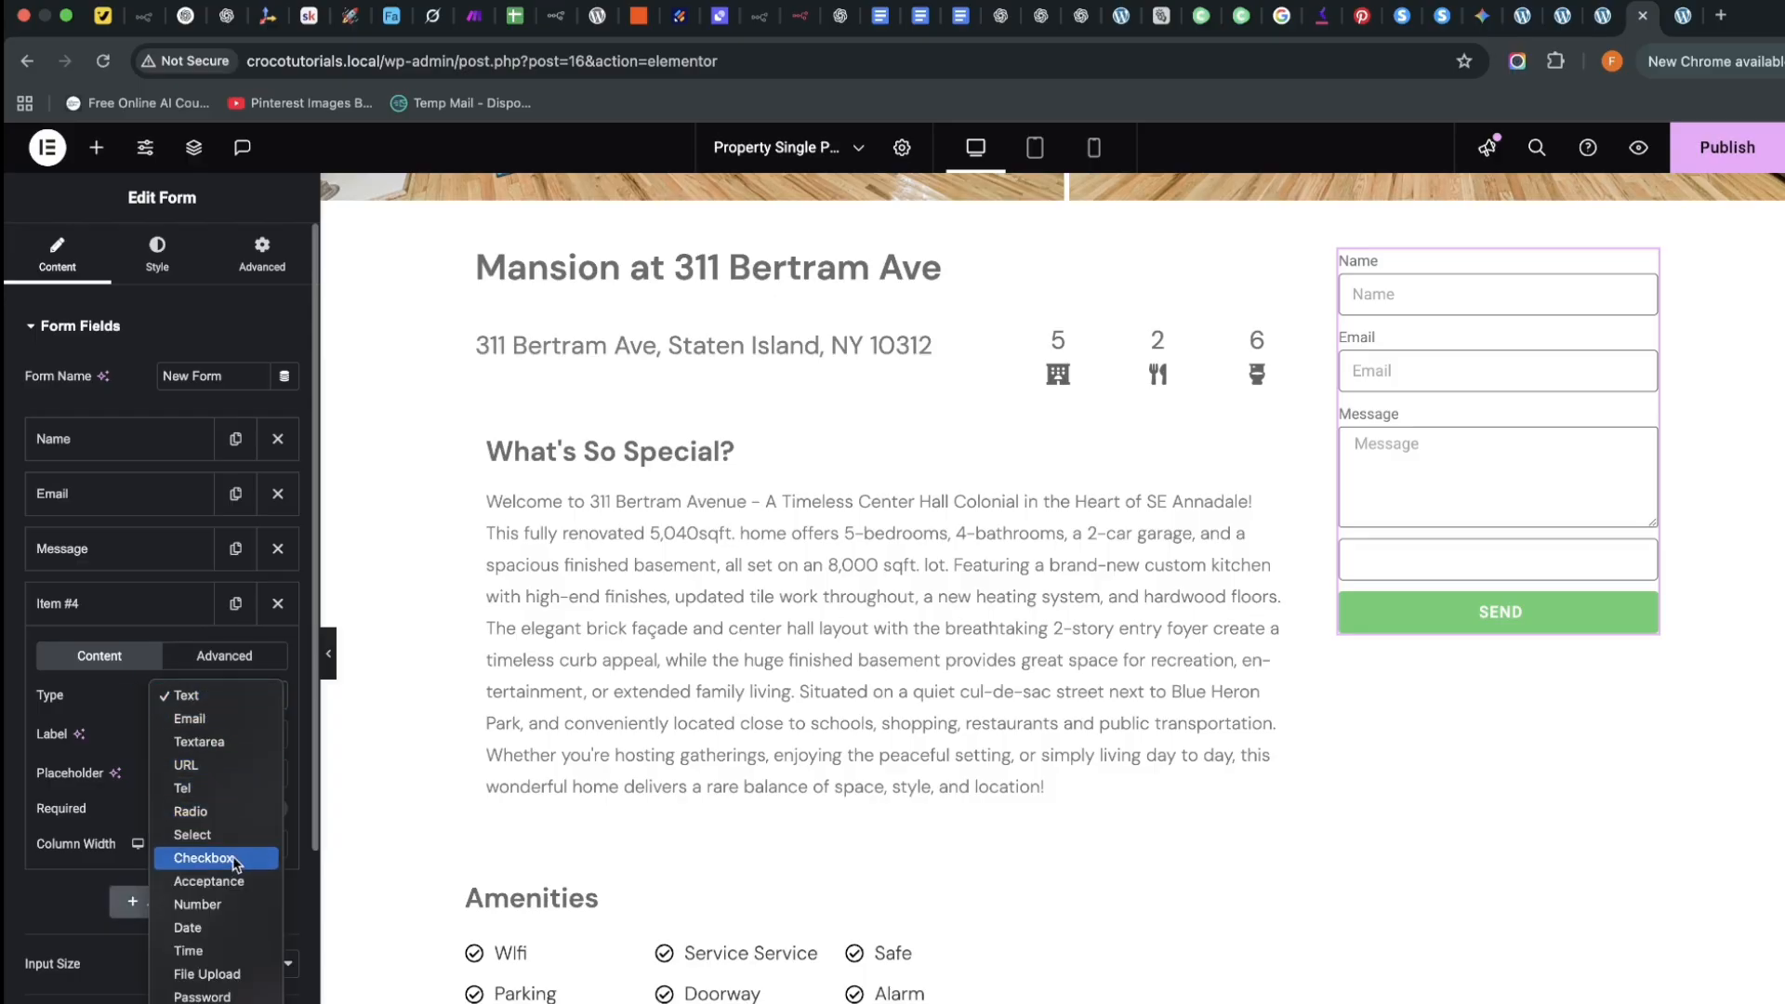
pyautogui.click(208, 929)
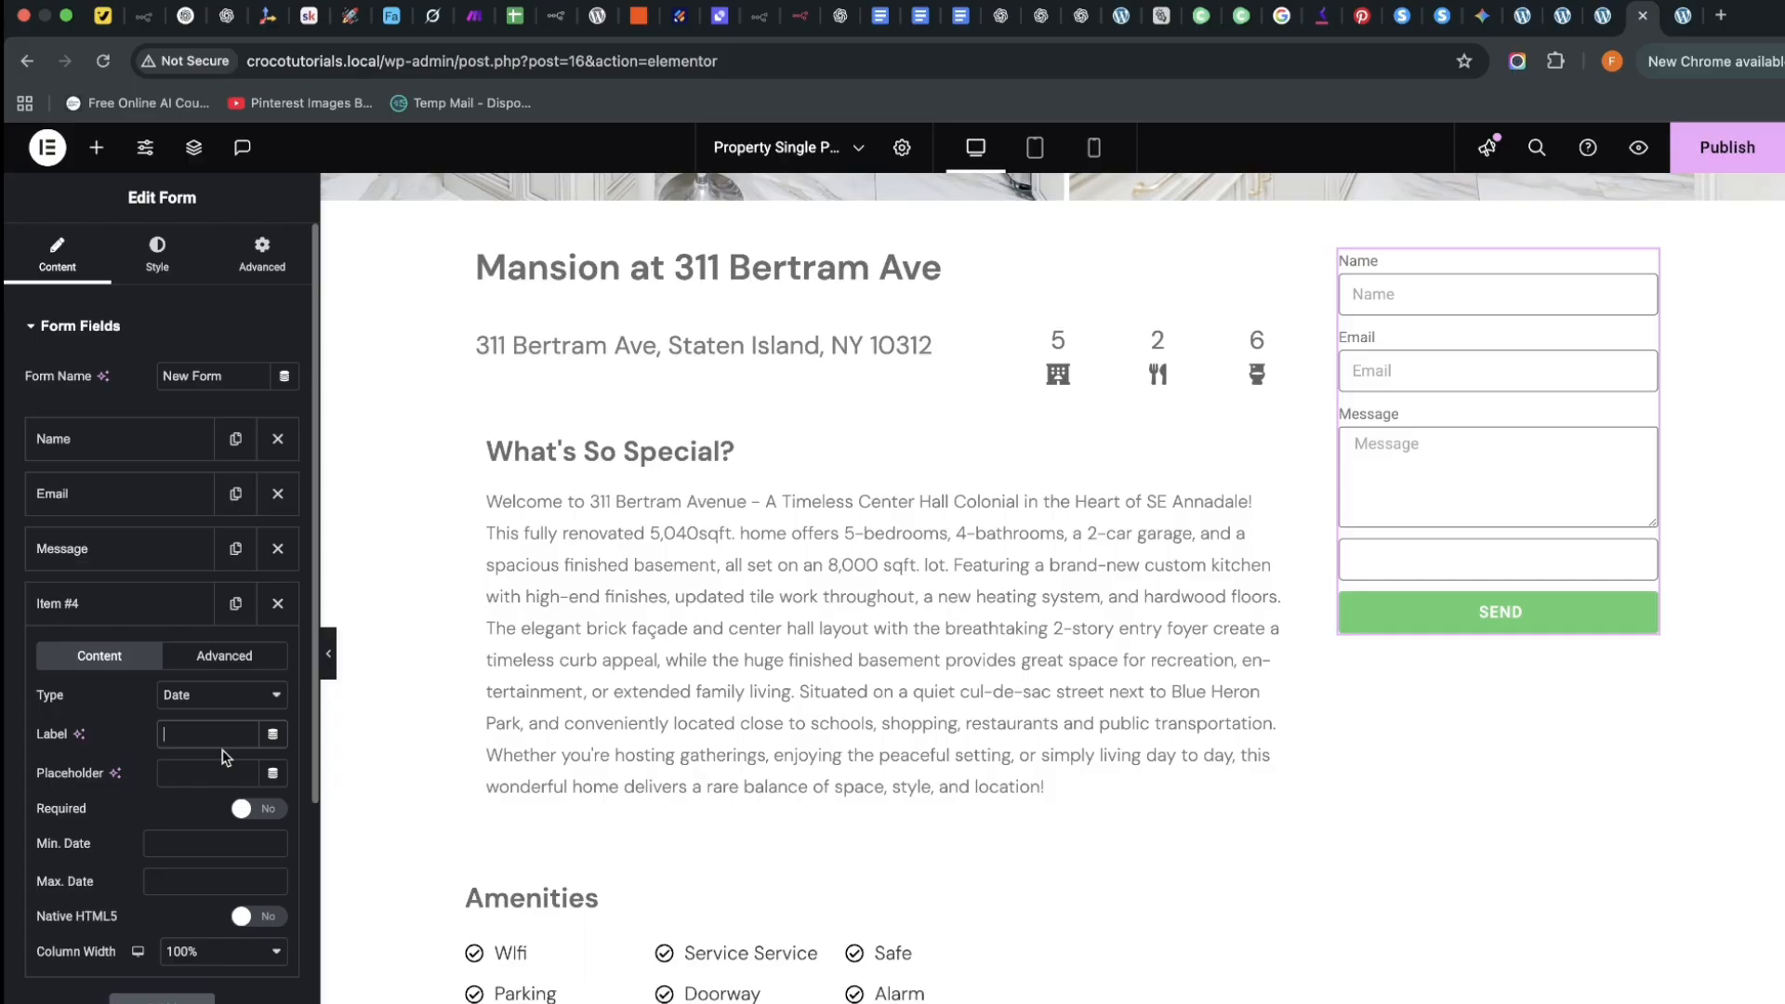
pyautogui.write('Avai')
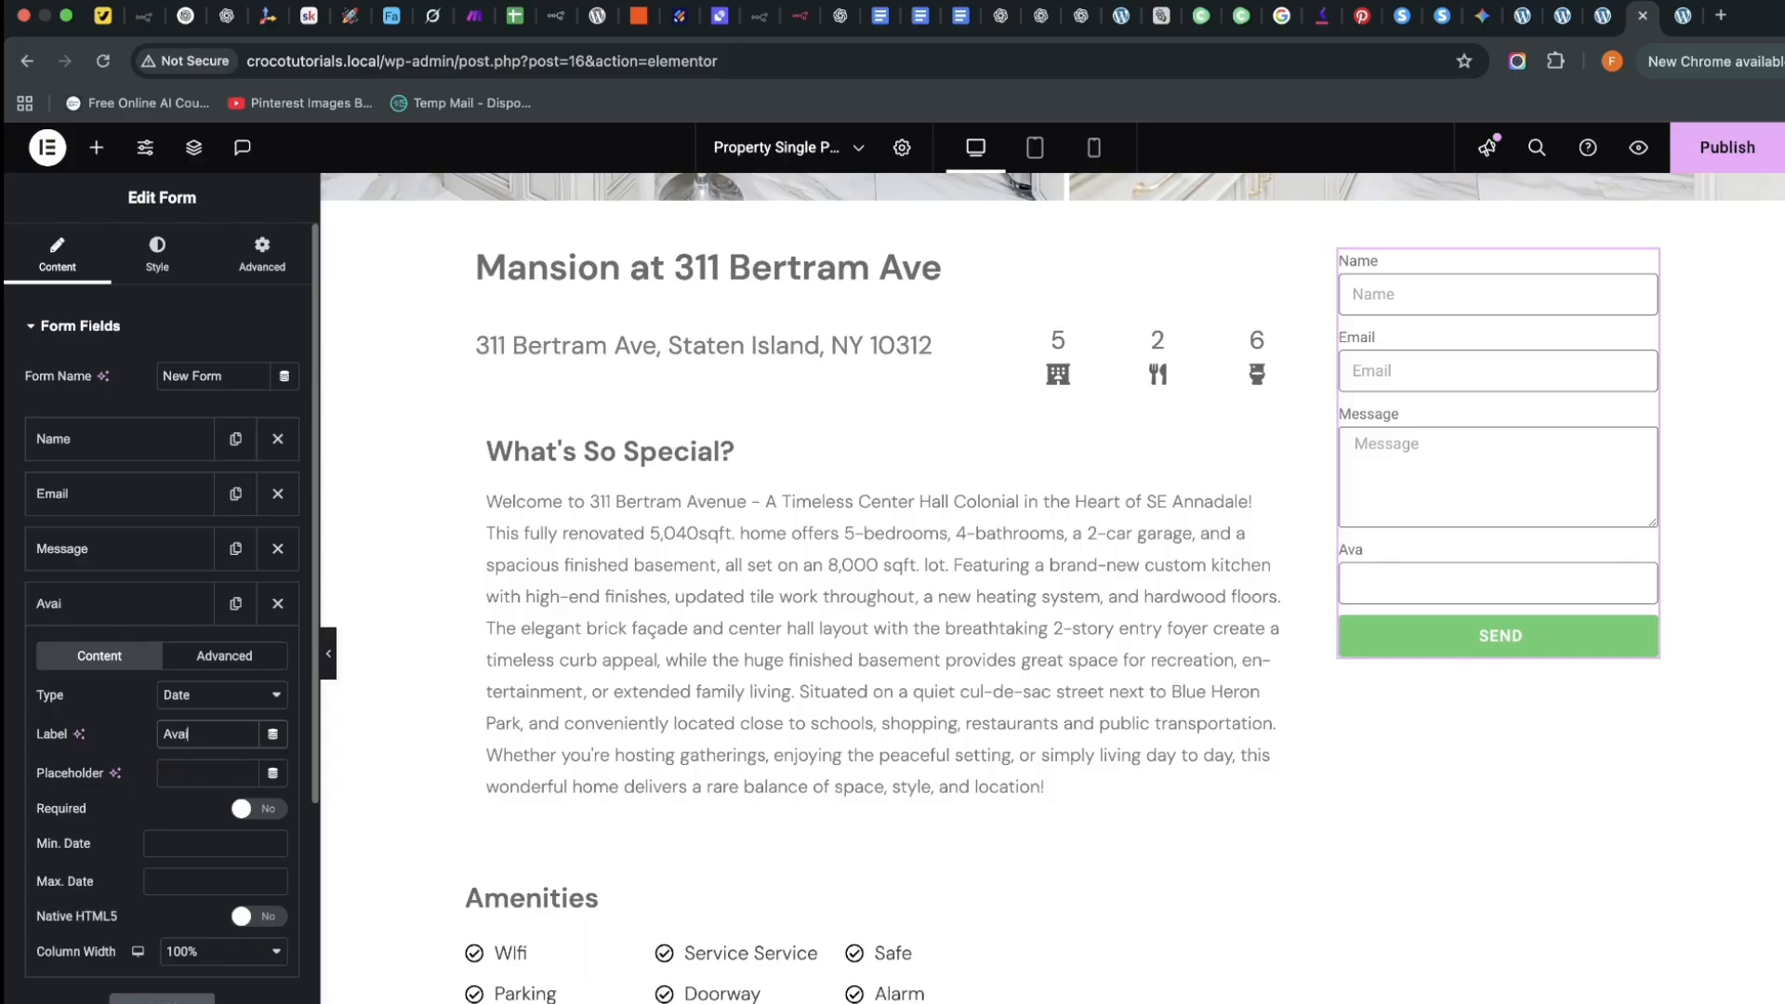
pyautogui.write('lable D')
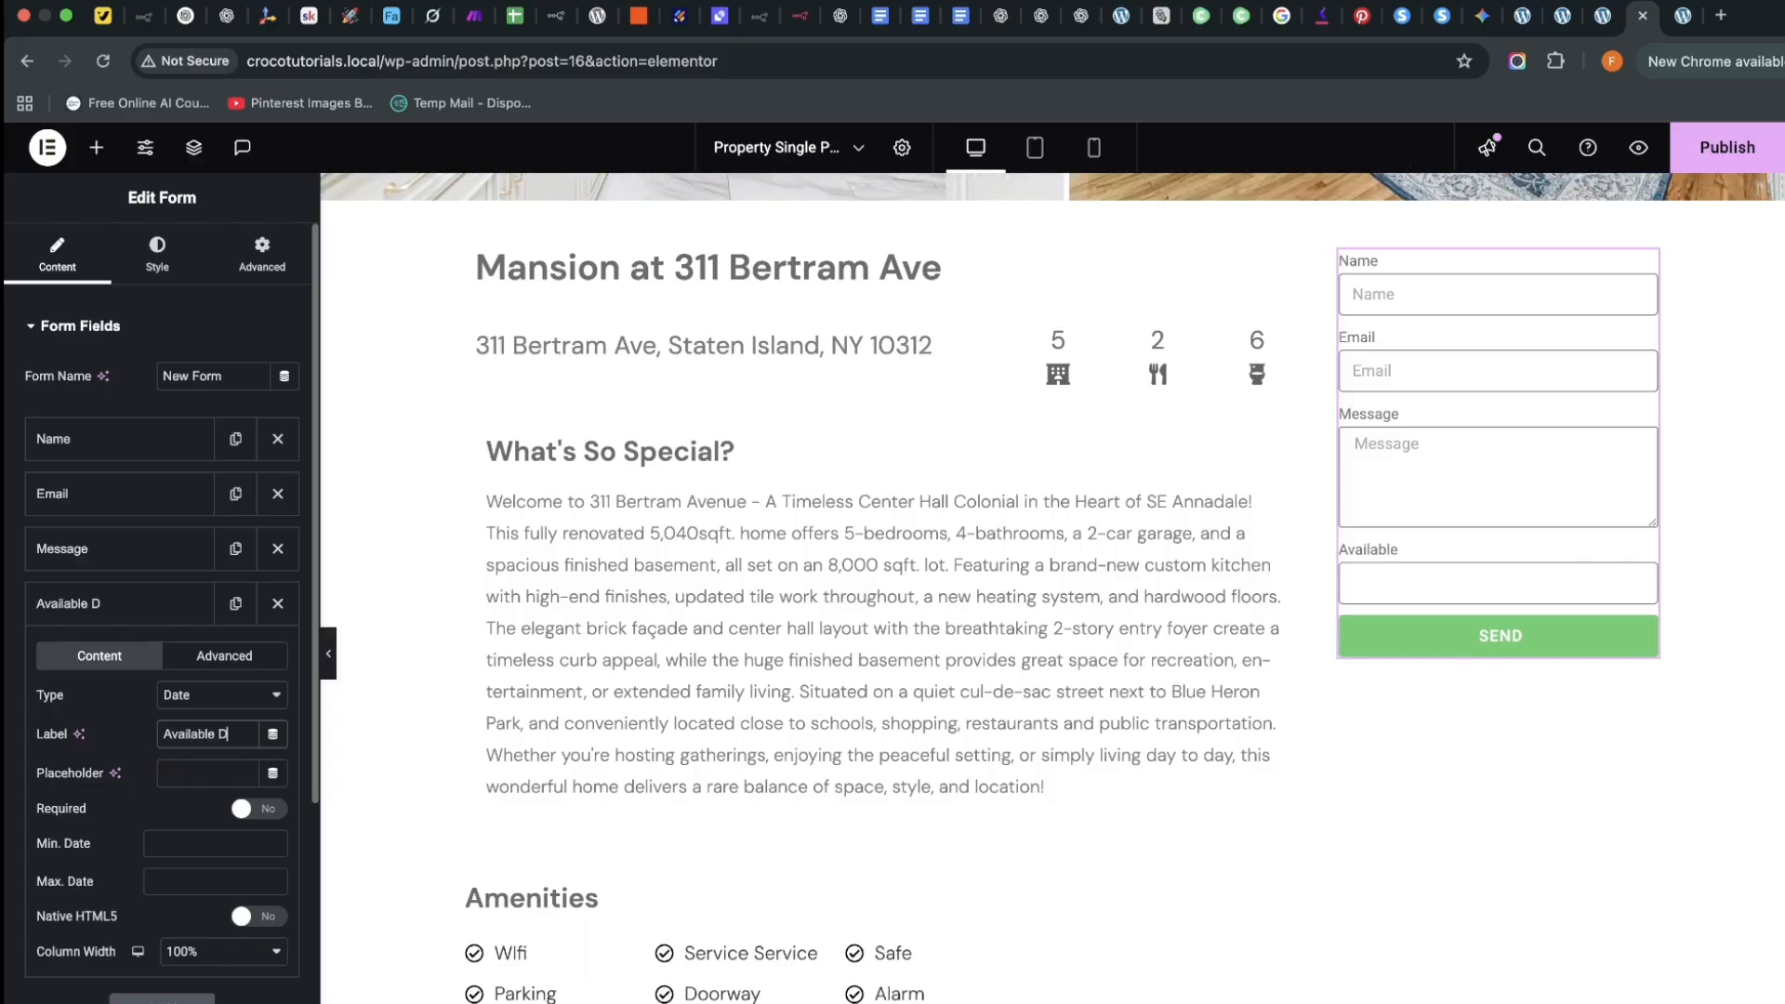
pyautogui.write('ate')
pyautogui.click(1454, 589)
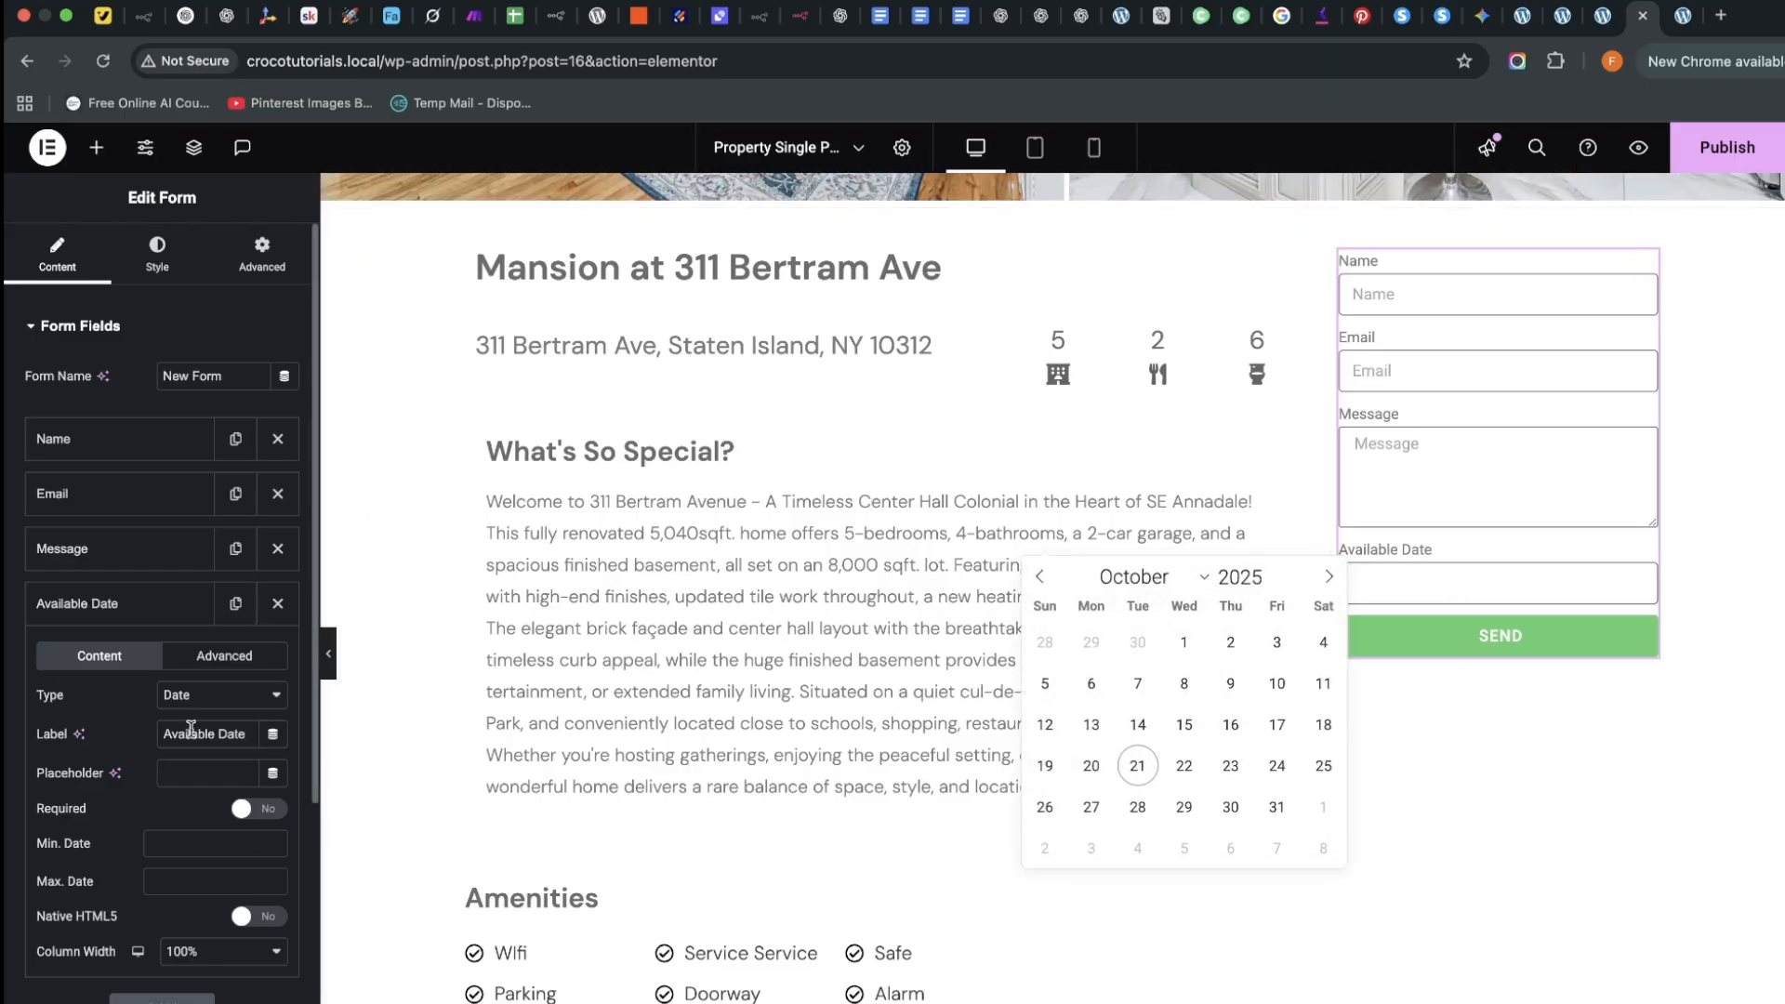
# Give the date field the placeholder 'Choose Date' and move it above Message
pyautogui.click(202, 768)
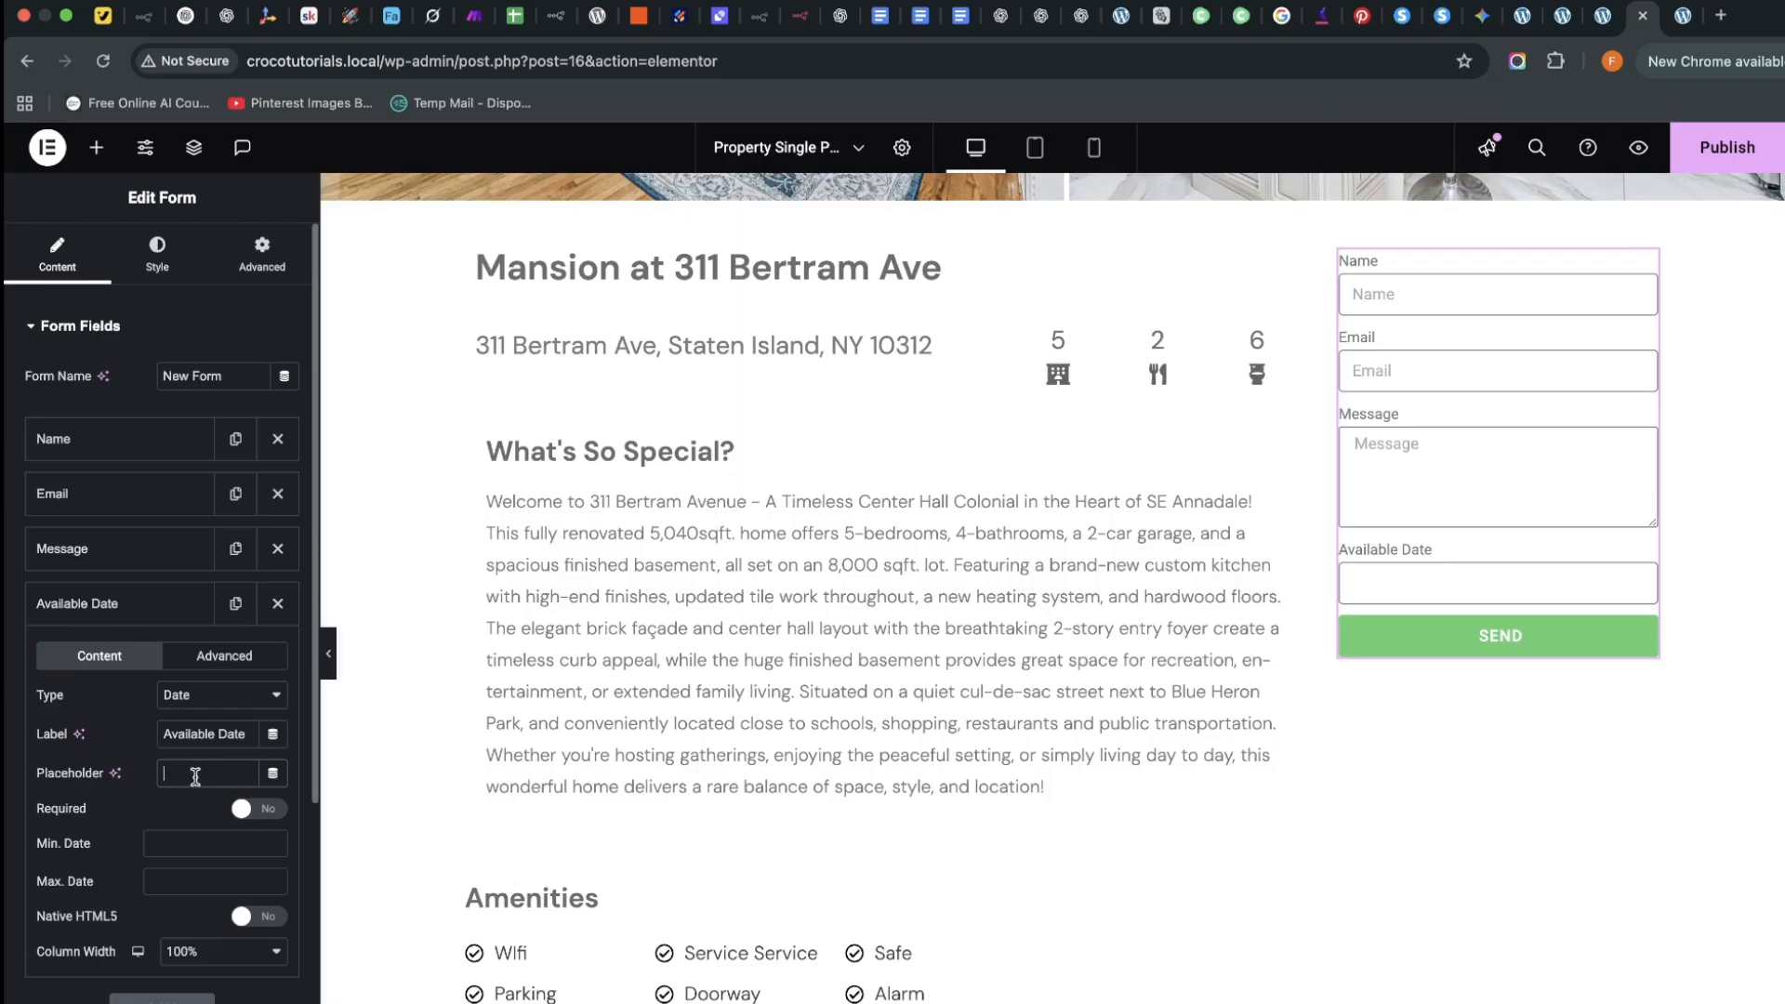
pyautogui.write('Choose Date')
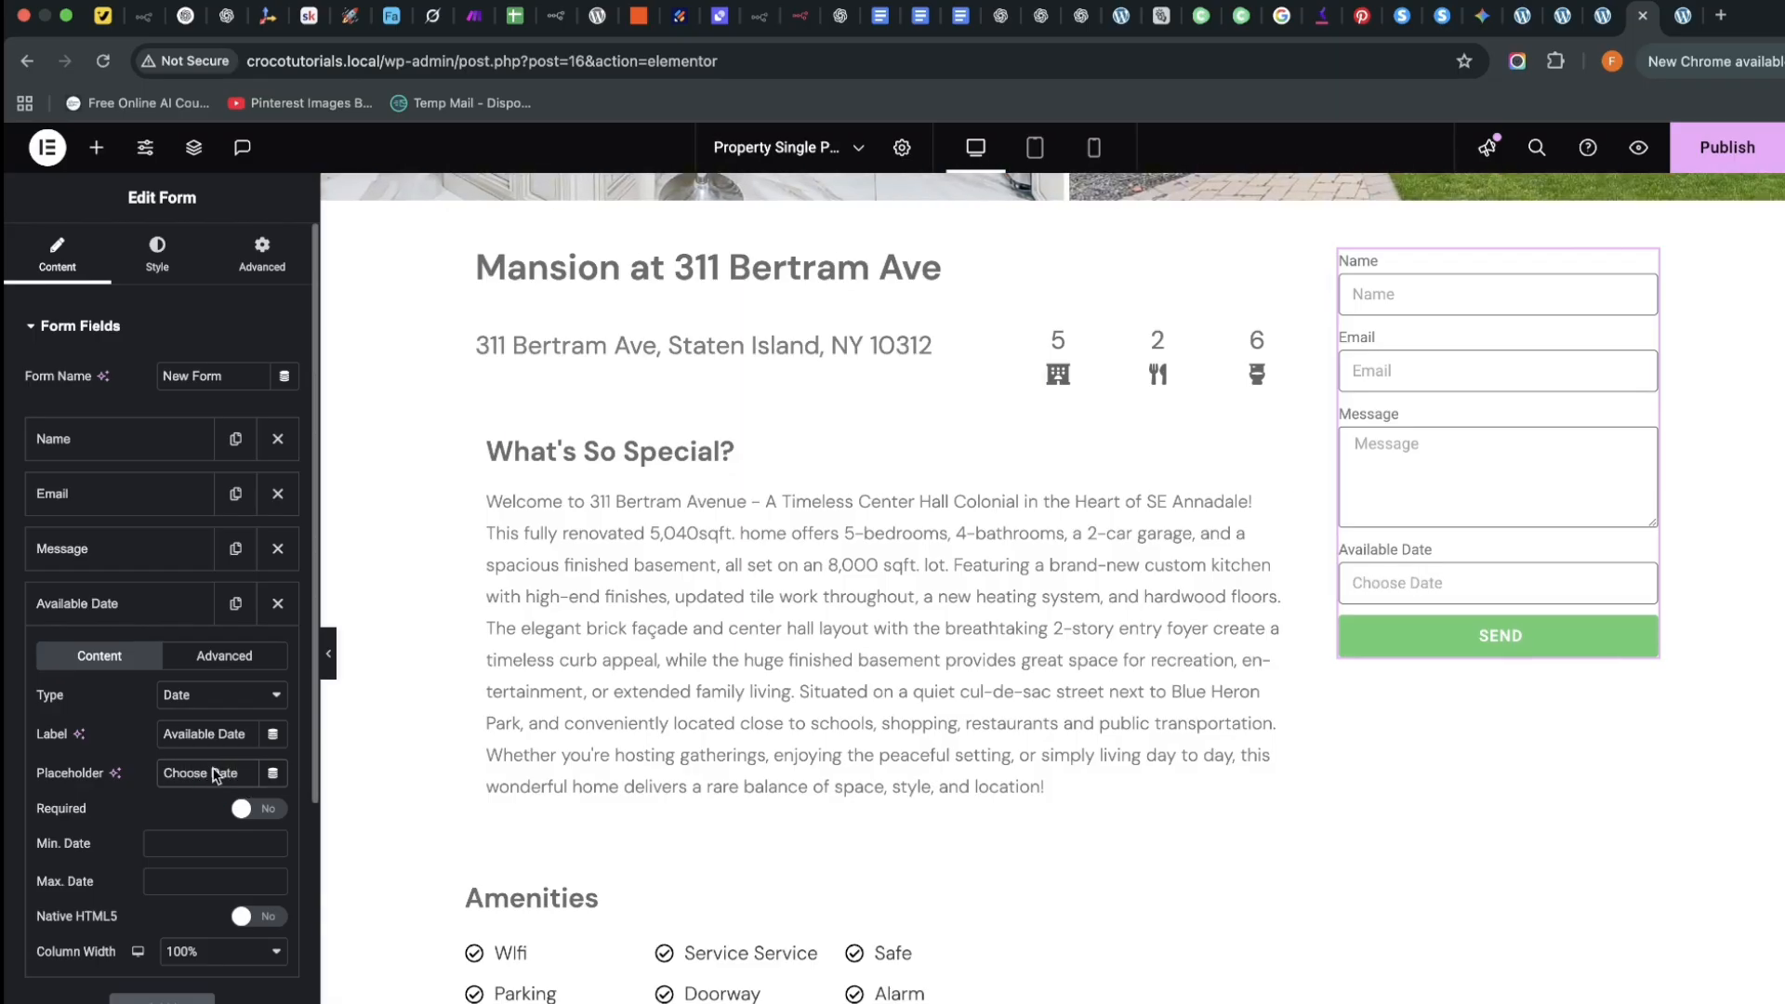
pyautogui.click(119, 606)
pyautogui.moveTo(119, 609); pyautogui.dragTo(135, 548)
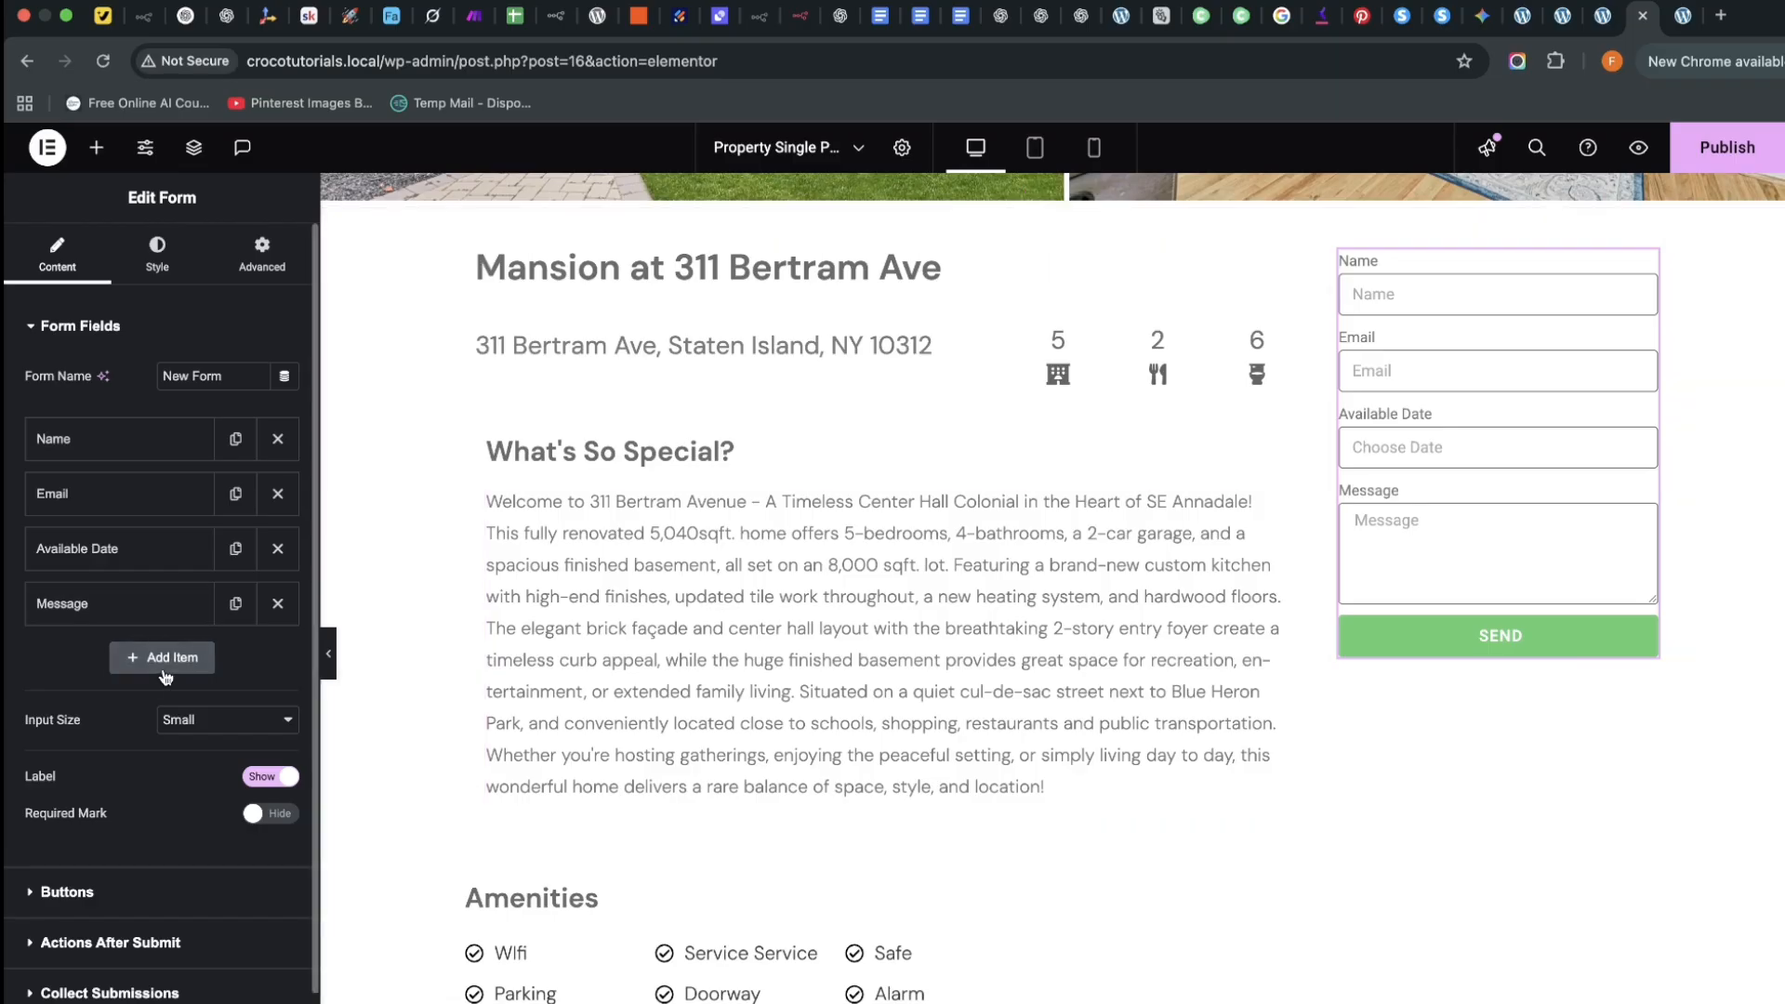
pyautogui.click(169, 665)
# Make the new field a Time field 'Available Time' with placeholder 'Choose Time', above Message
pyautogui.click(232, 749)
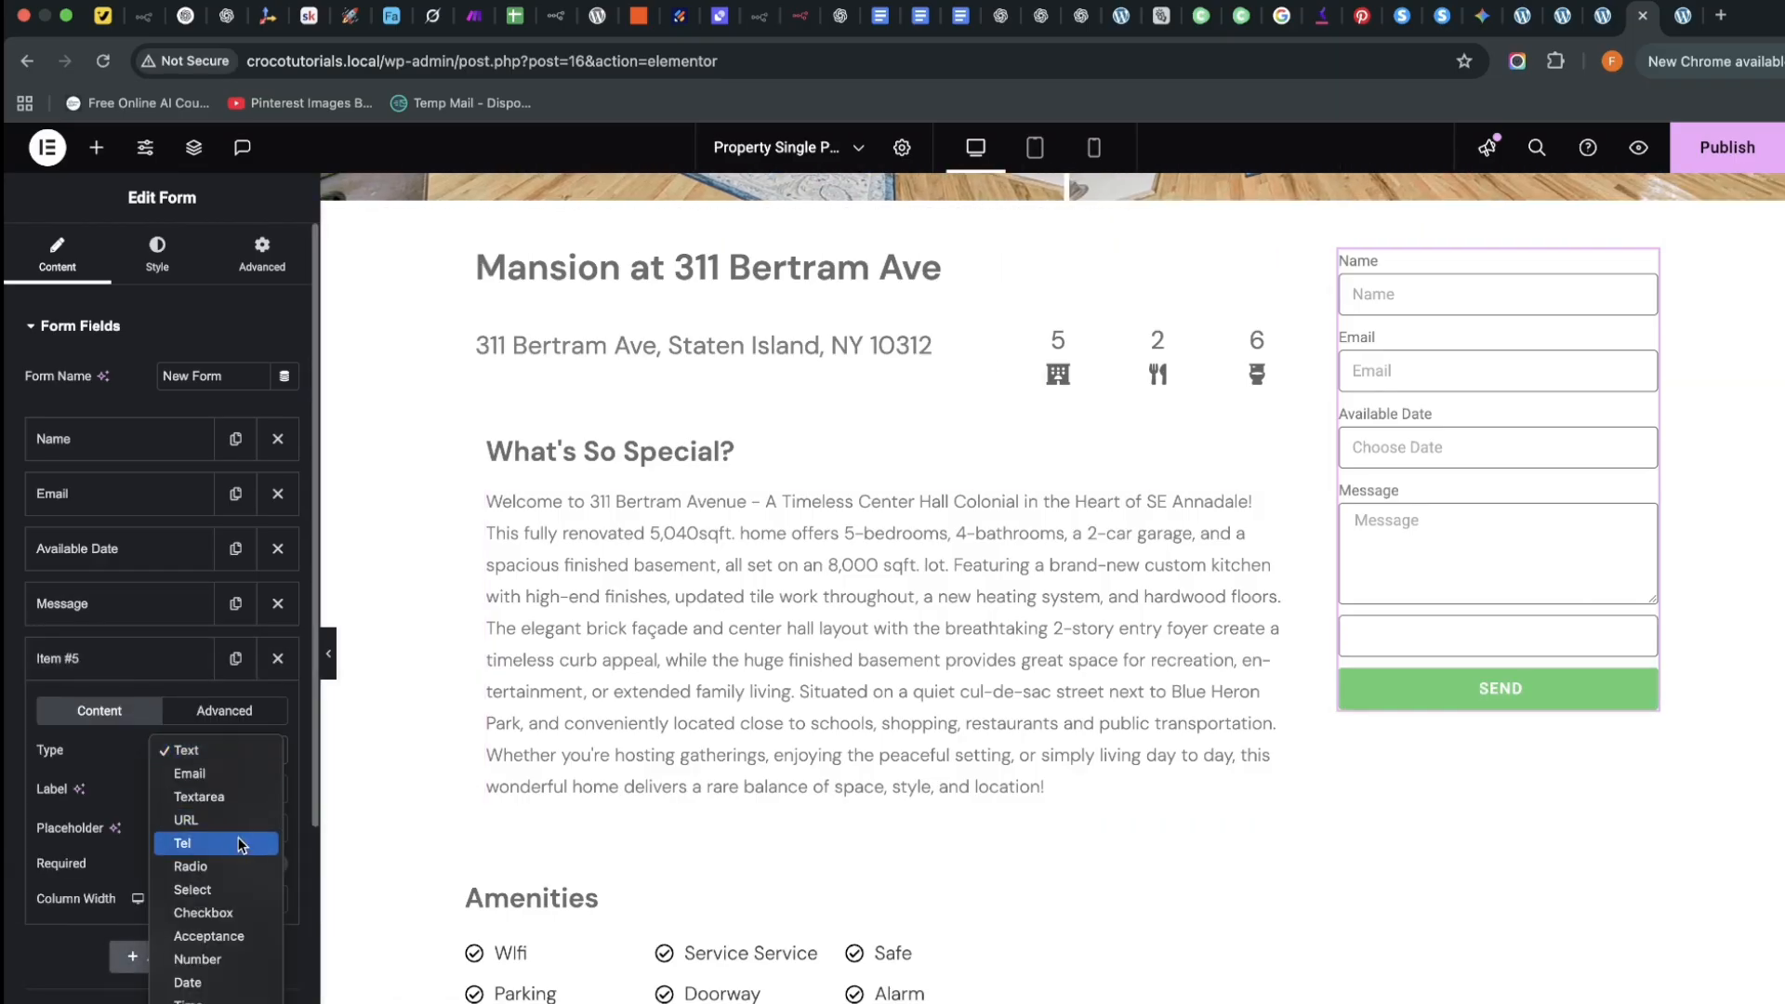
pyautogui.click(231, 999)
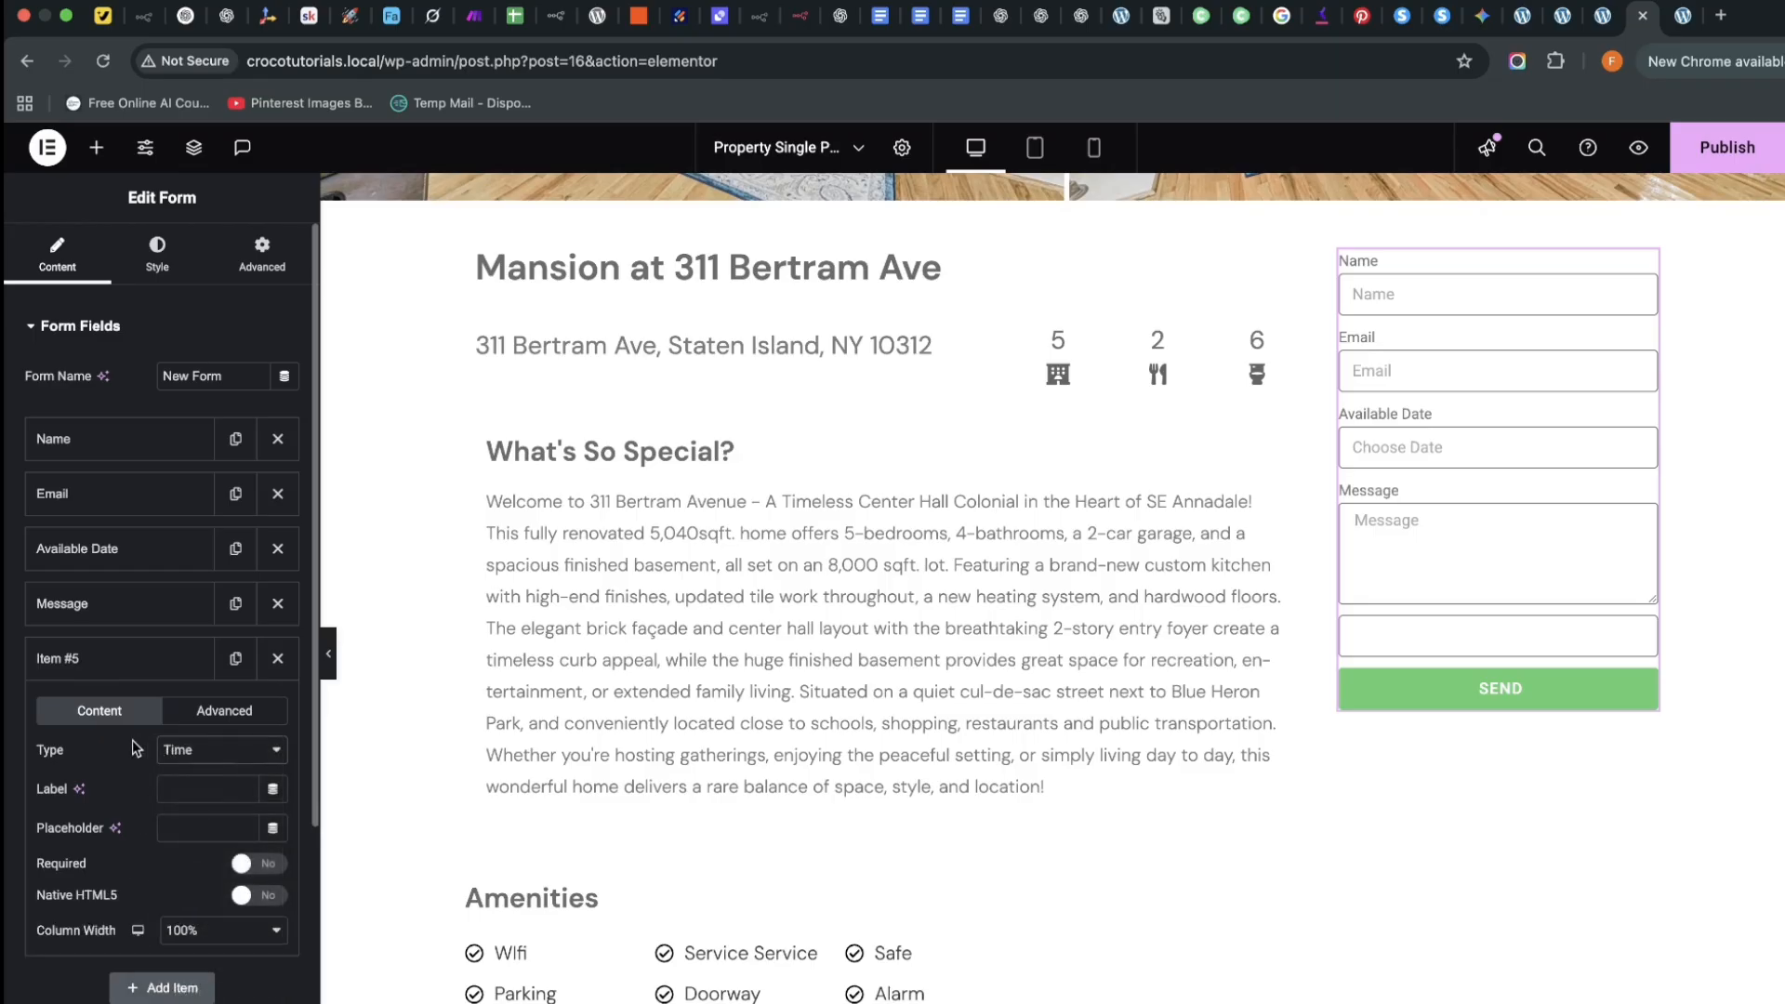
pyautogui.click(191, 788)
pyautogui.write('Availab')
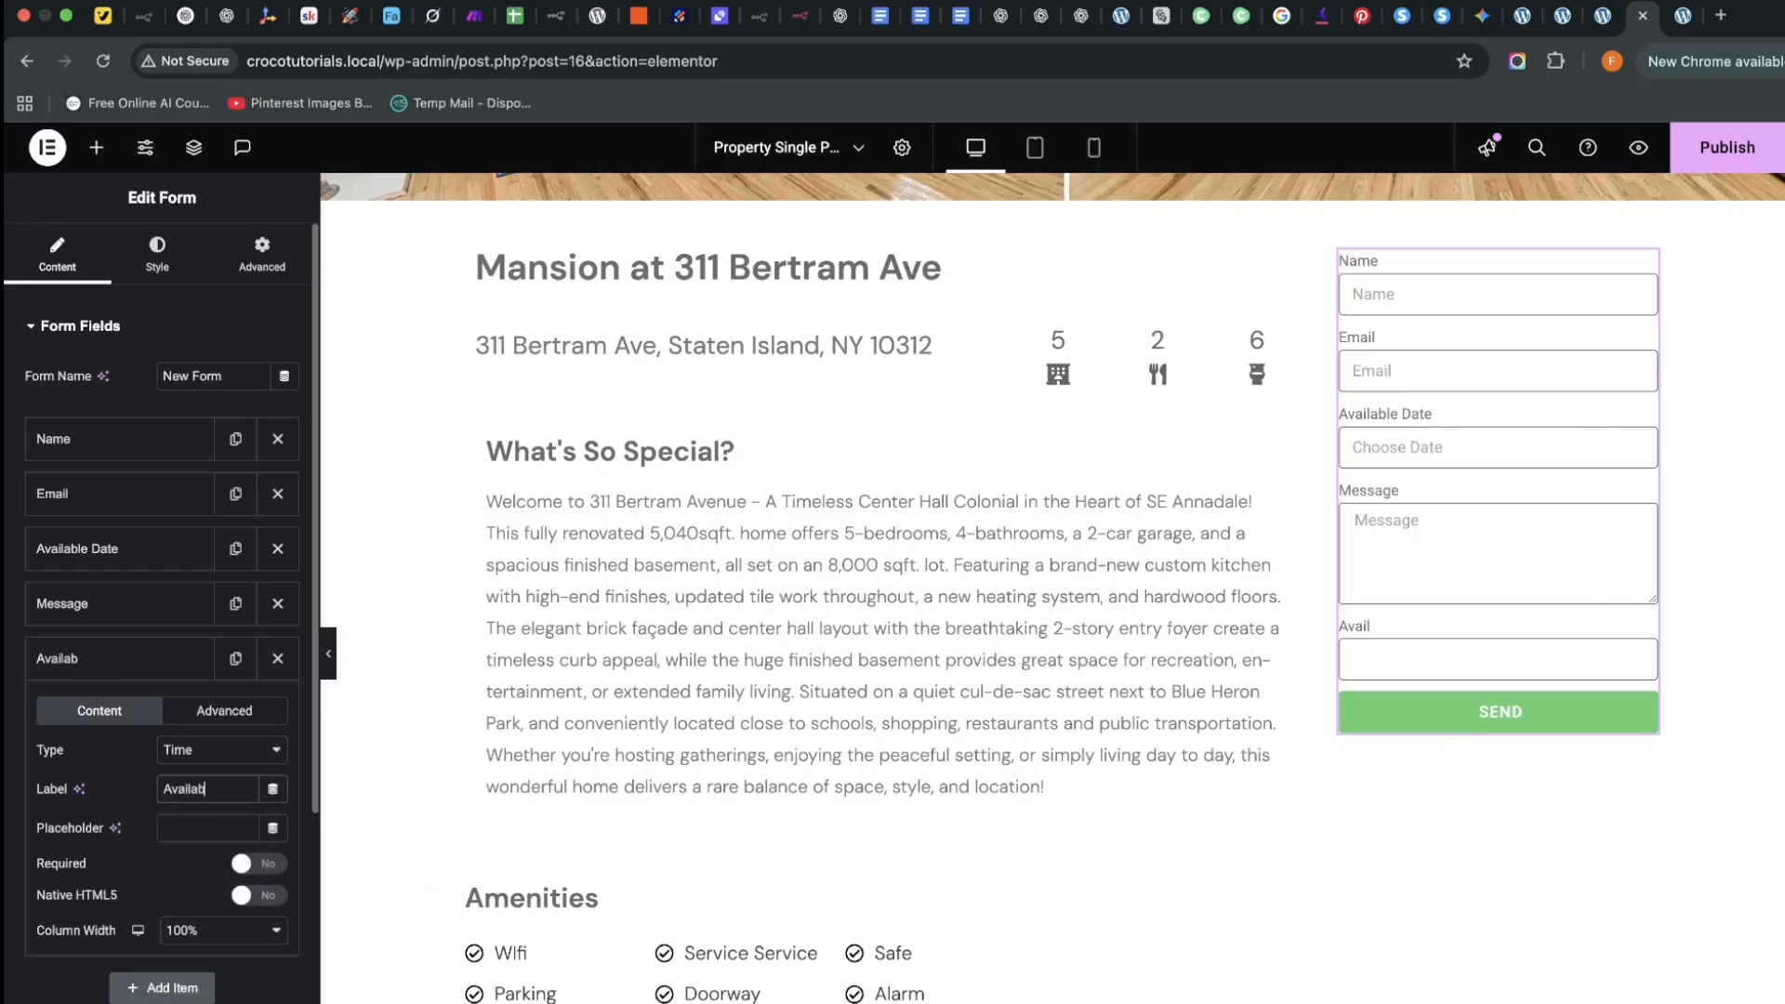
pyautogui.write('le Tim')
pyautogui.write('Choose')
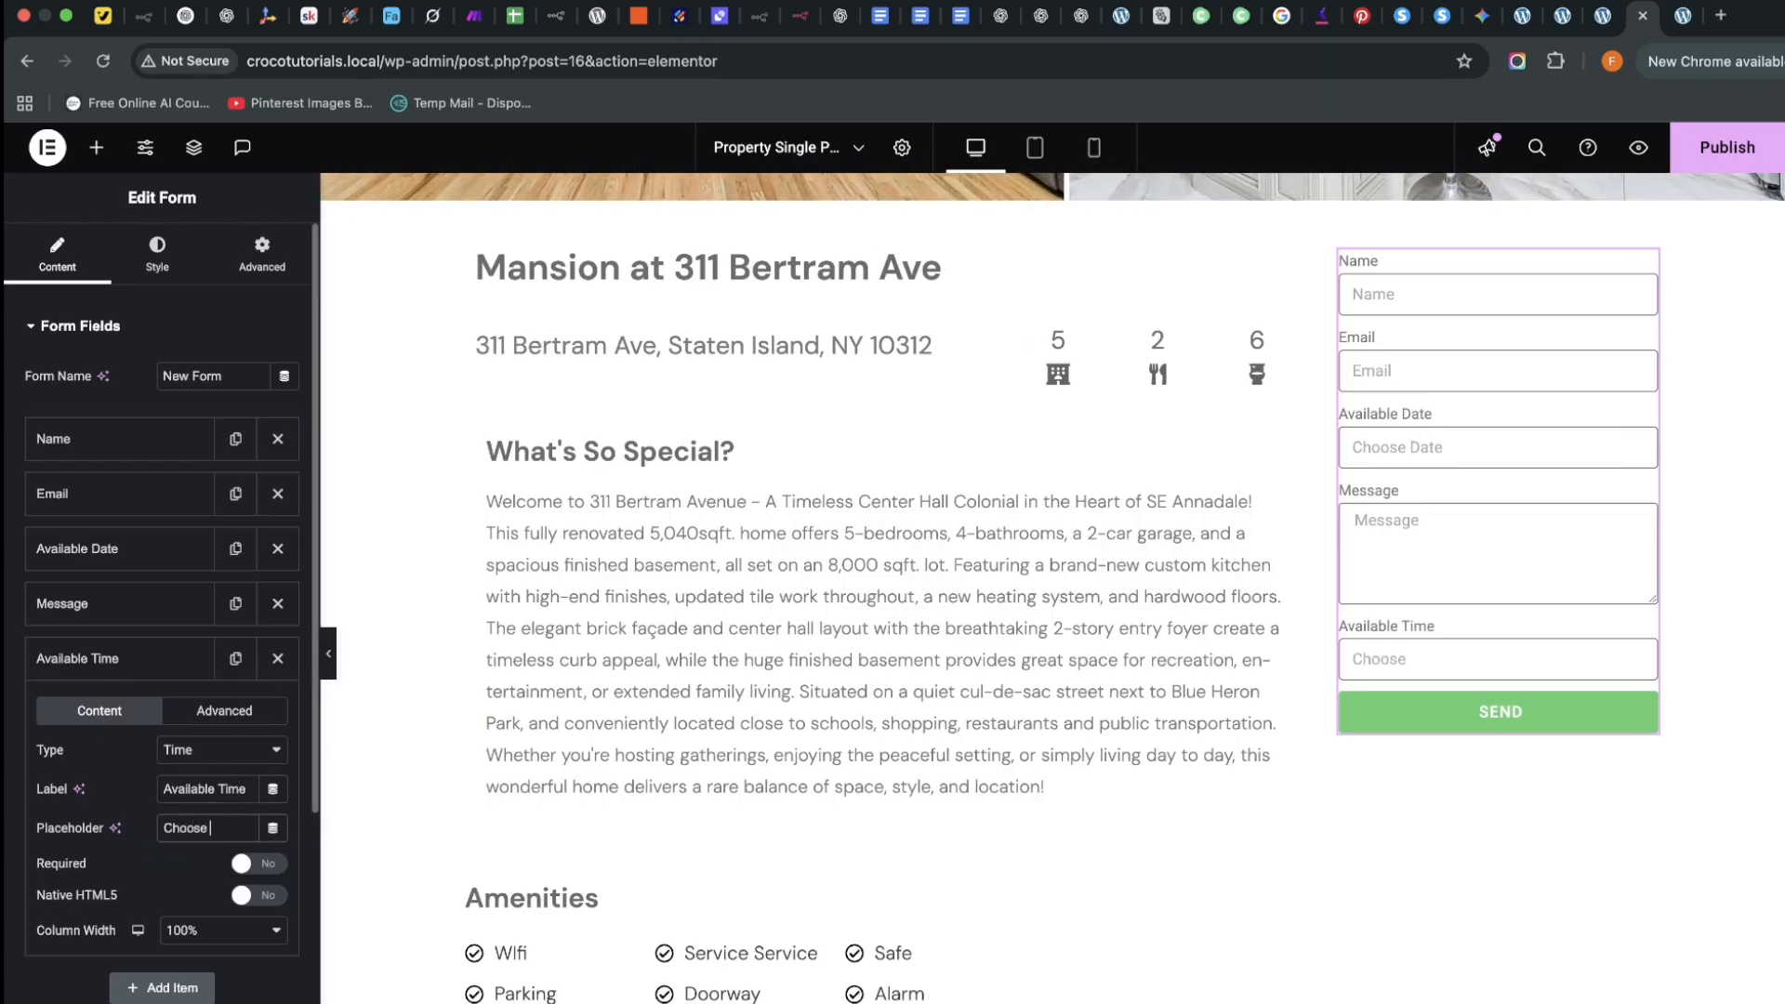
pyautogui.write(' Time')
pyautogui.click(131, 661)
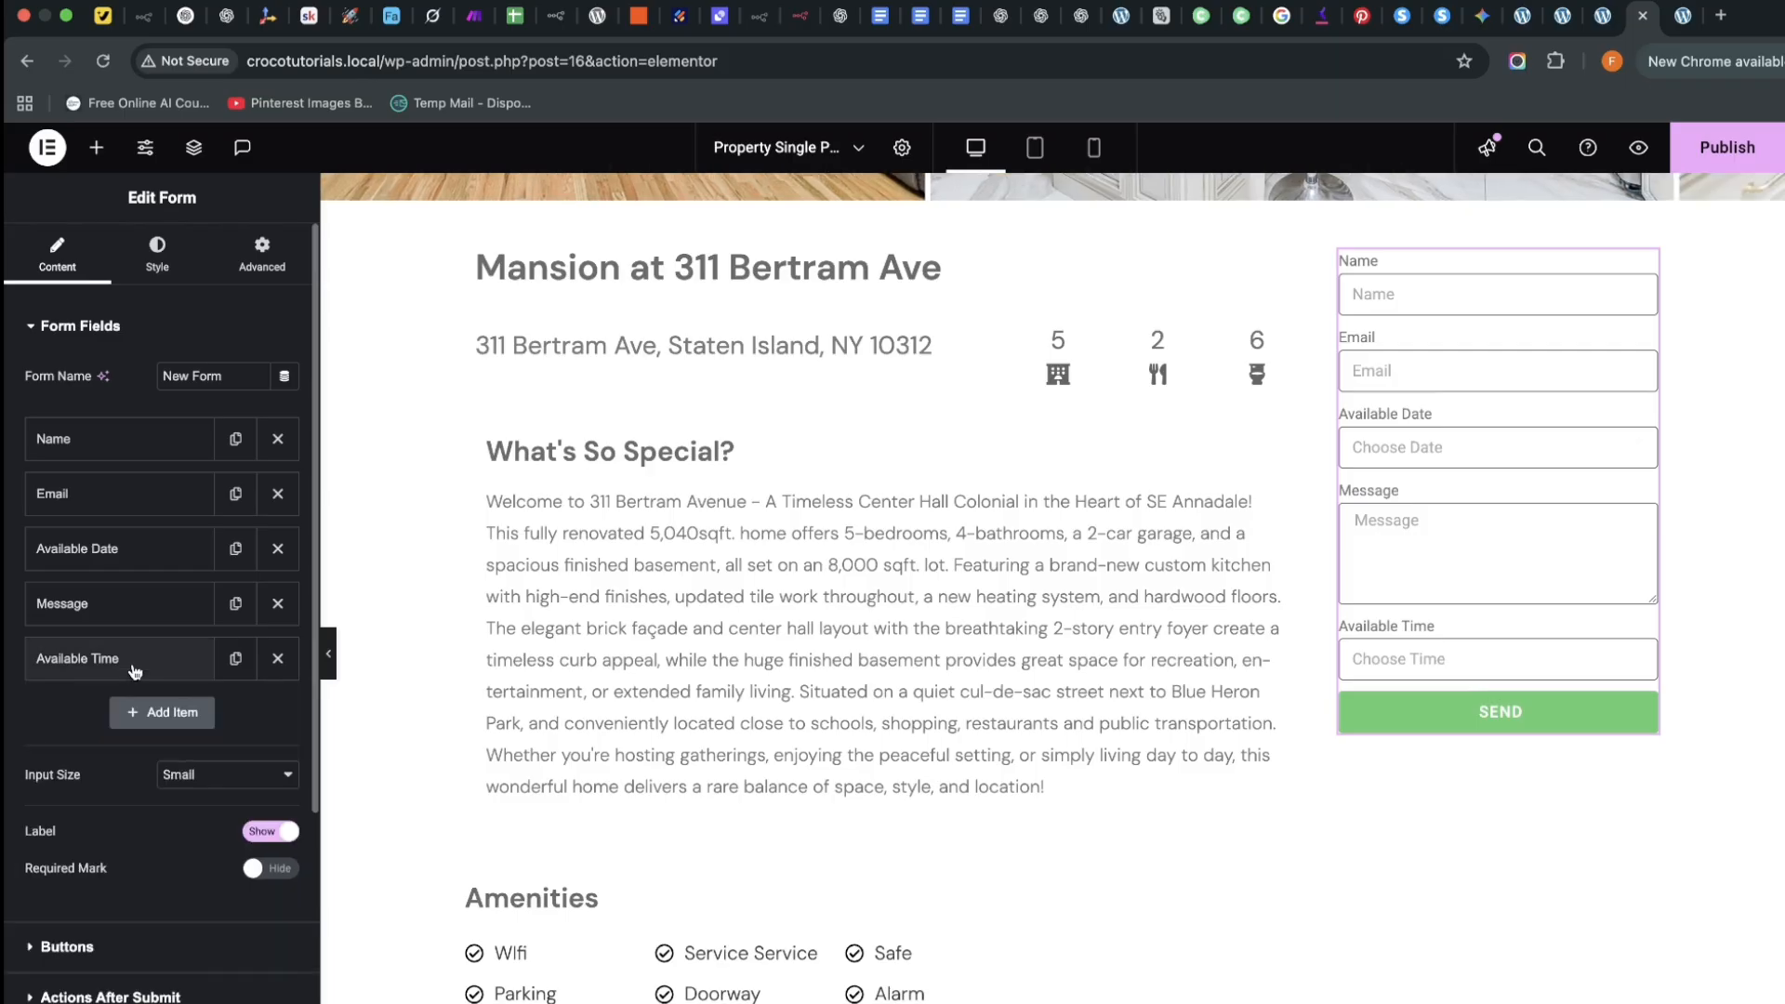
pyautogui.moveTo(131, 662); pyautogui.dragTo(140, 599)
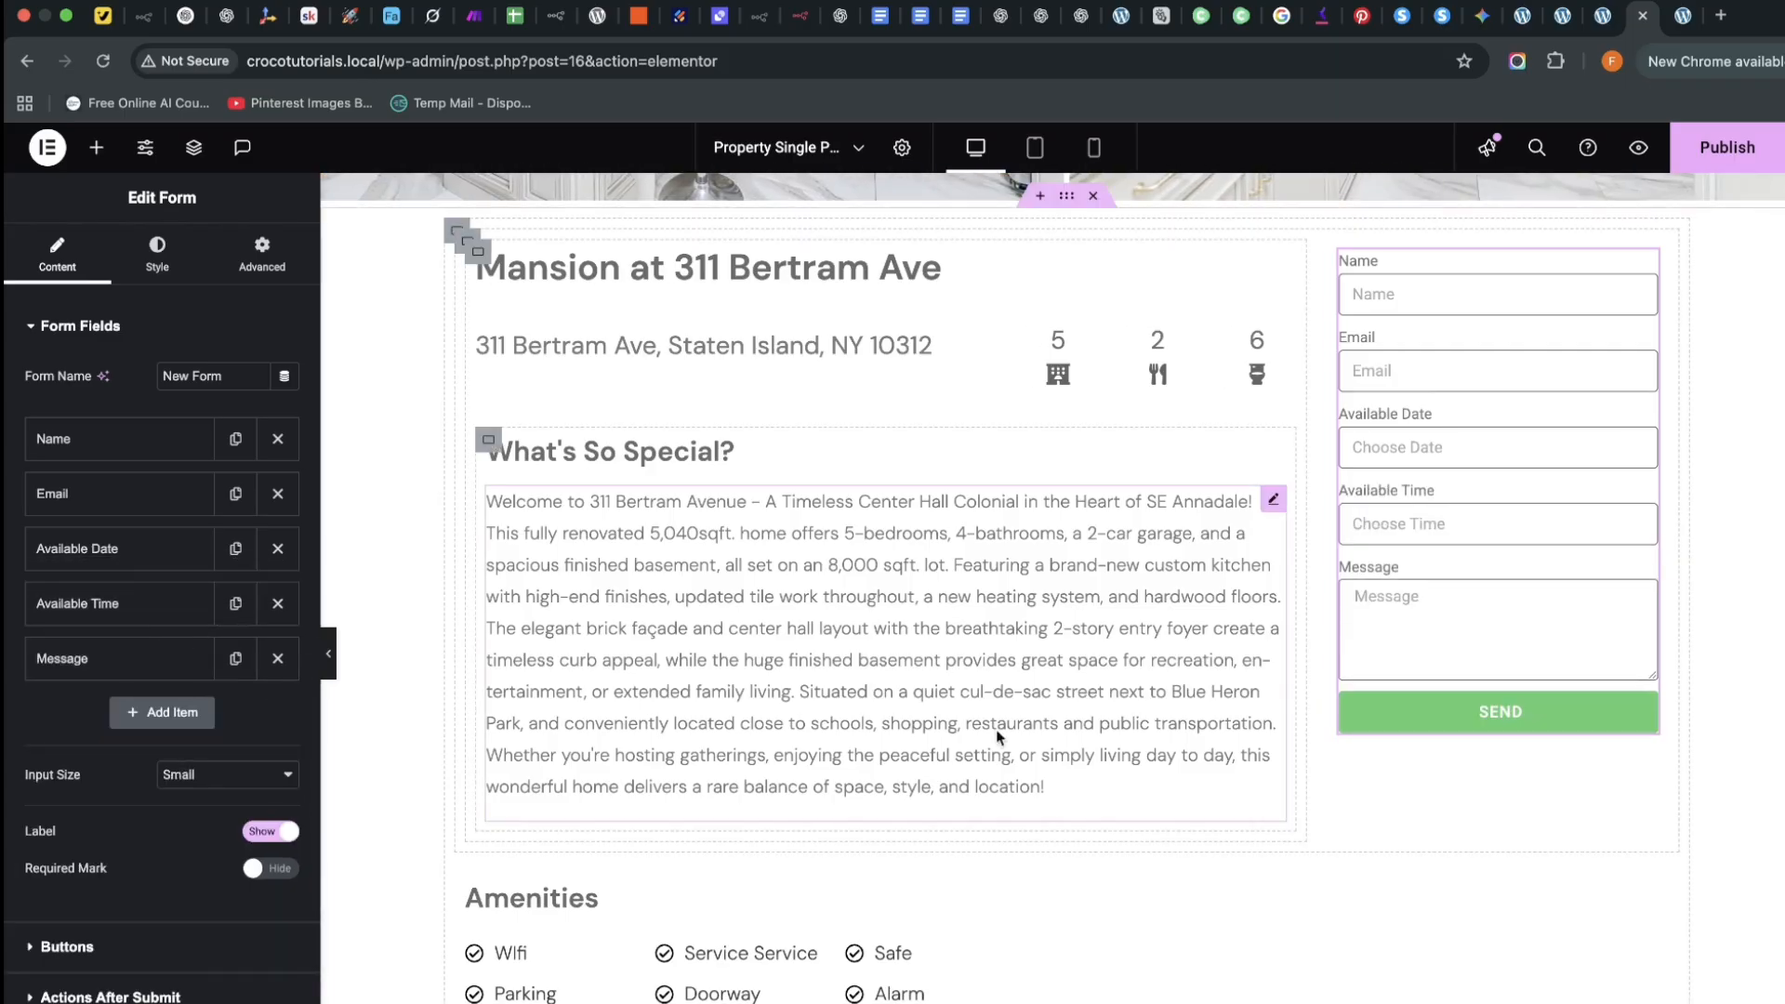
pyautogui.scroll(-2, 1069, 795)
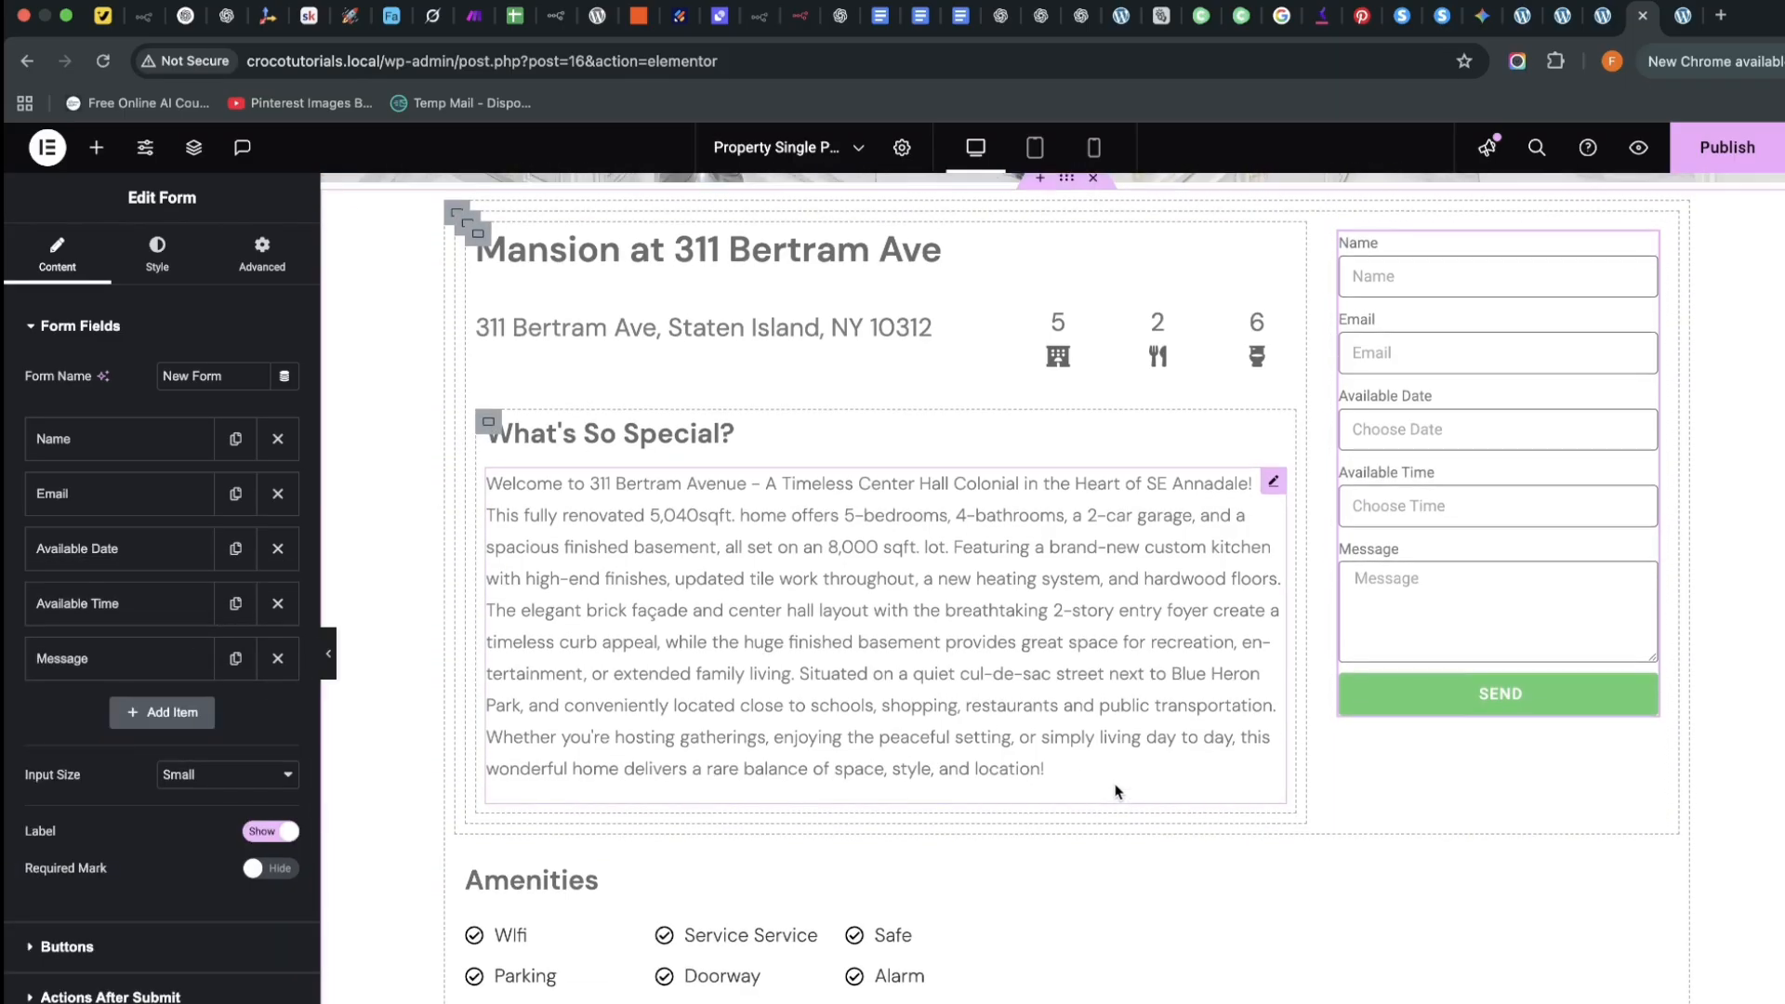
pyautogui.scroll(5, 1117, 782)
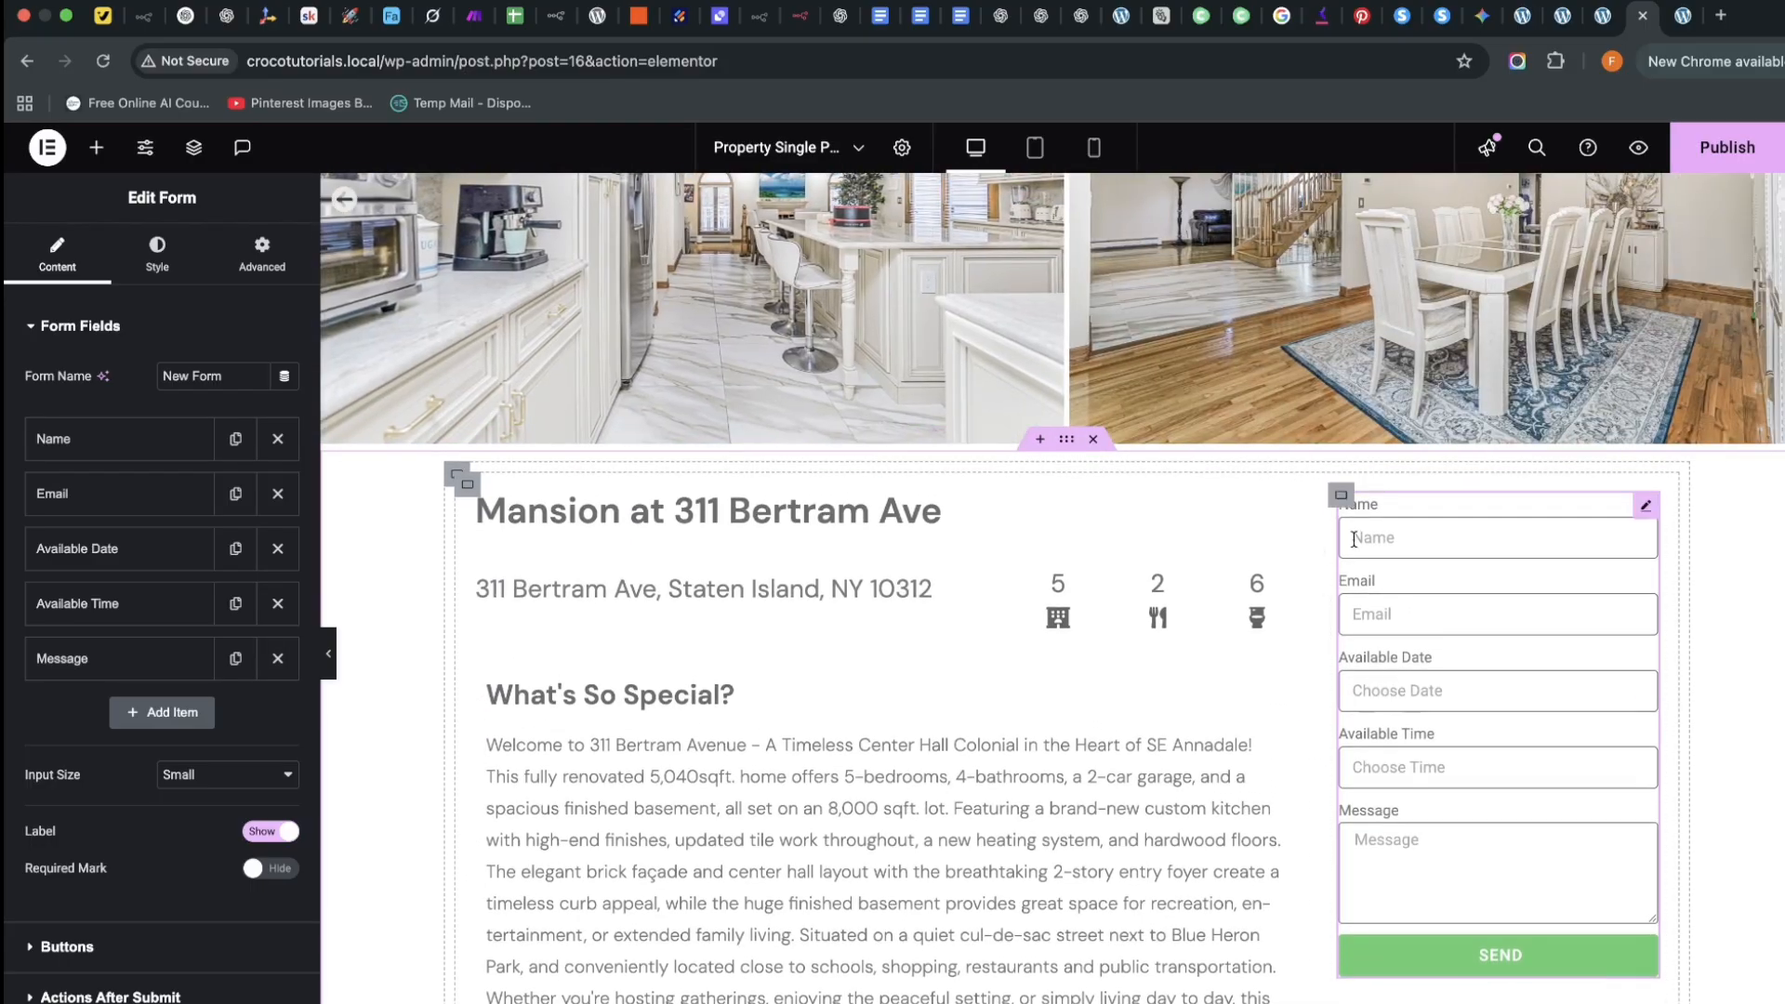
# Set the form label typography to DM Sans with weight 500 Medium
pyautogui.click(1341, 494)
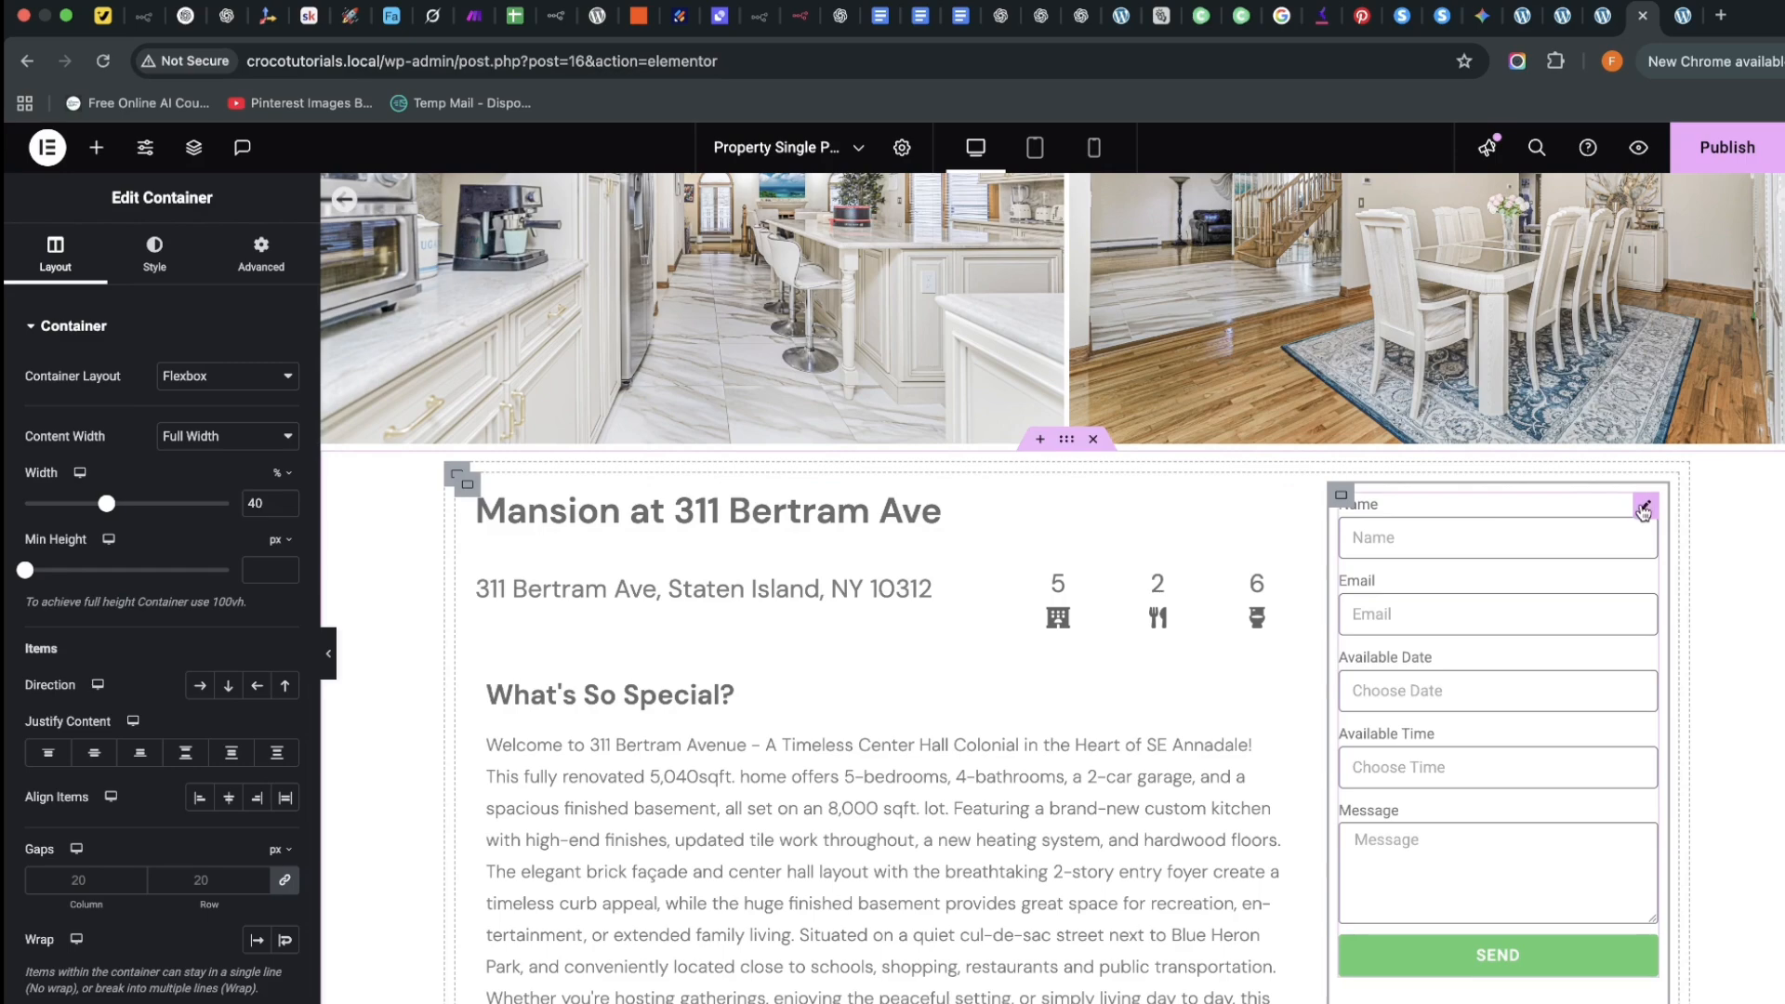
pyautogui.click(130, 265)
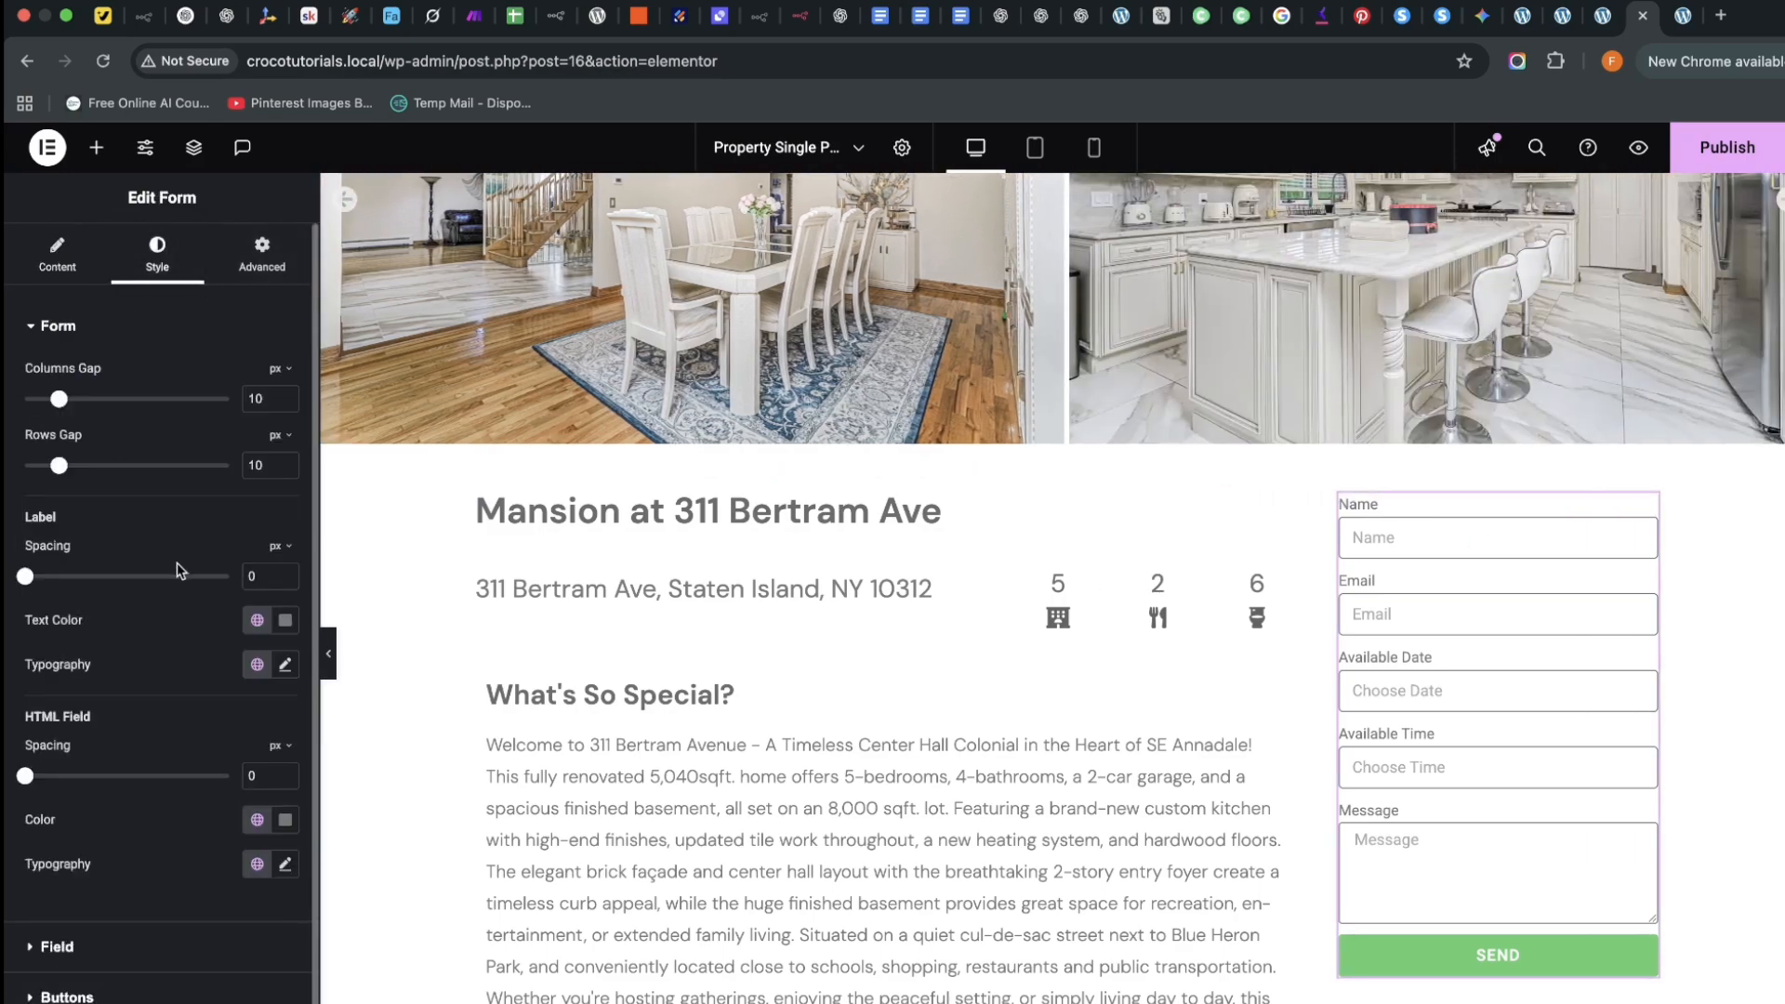
pyautogui.scroll(-2, 155, 836)
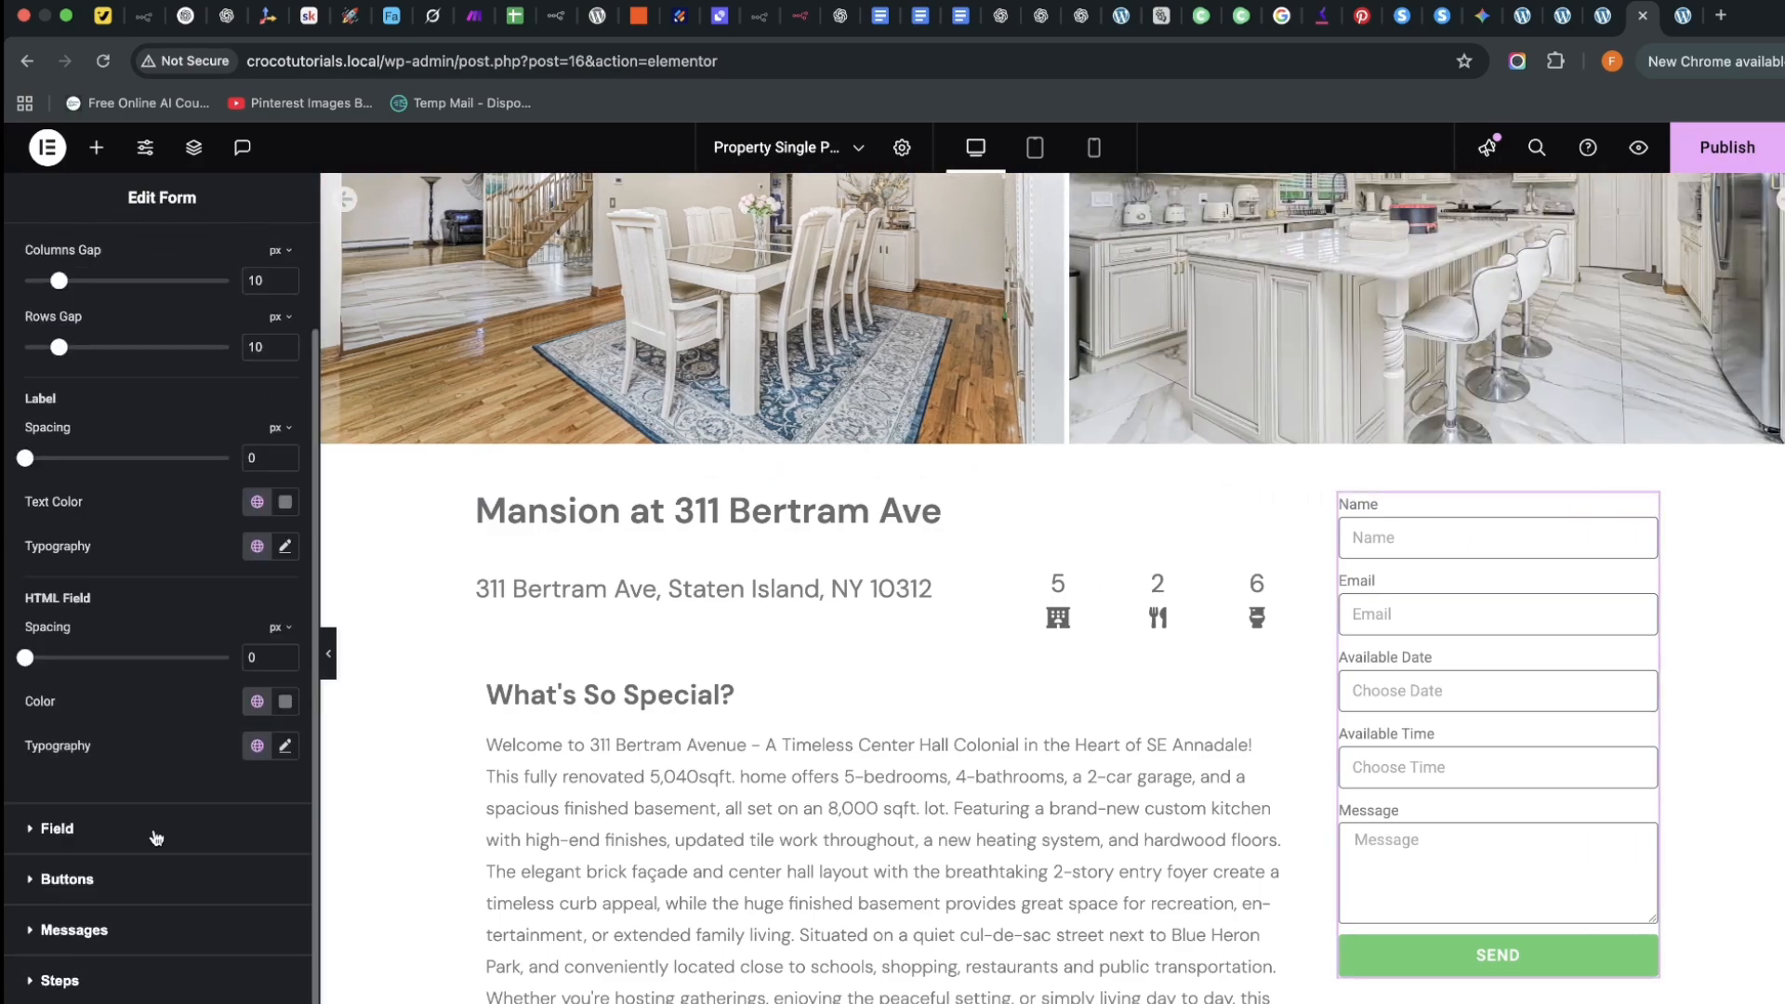
pyautogui.scroll(2, 257, 532)
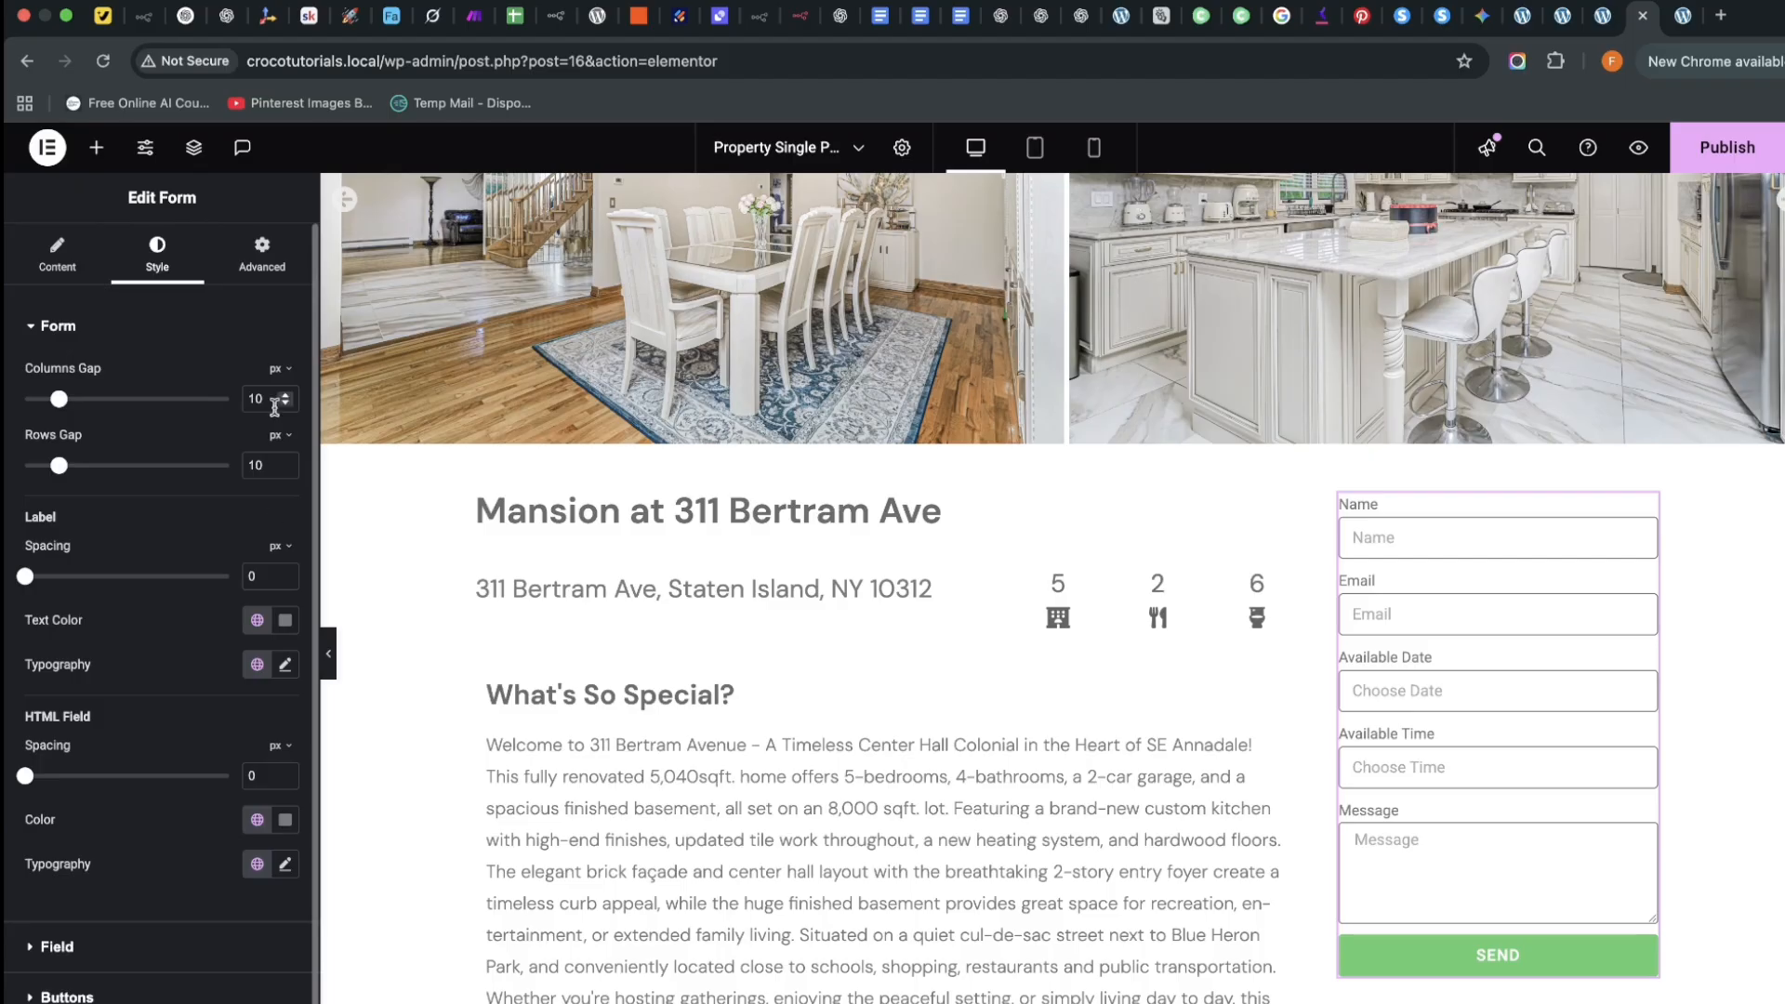
pyautogui.click(292, 671)
pyautogui.click(253, 771)
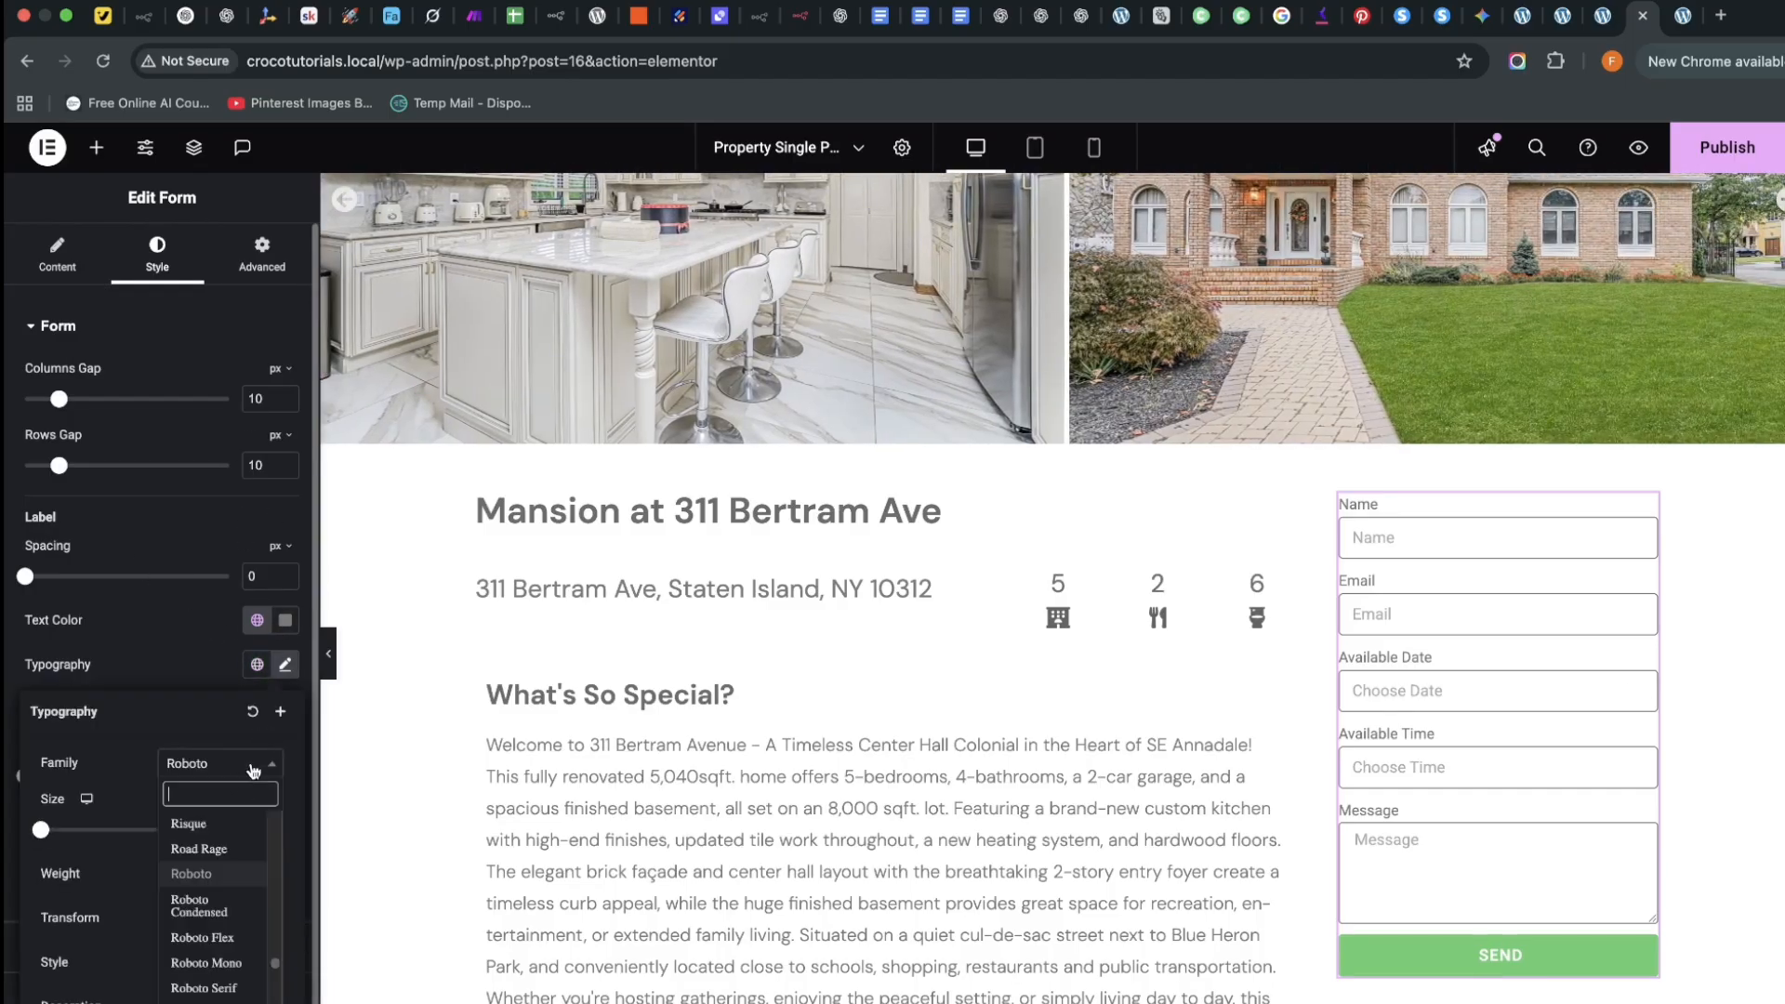
pyautogui.write('dm sans')
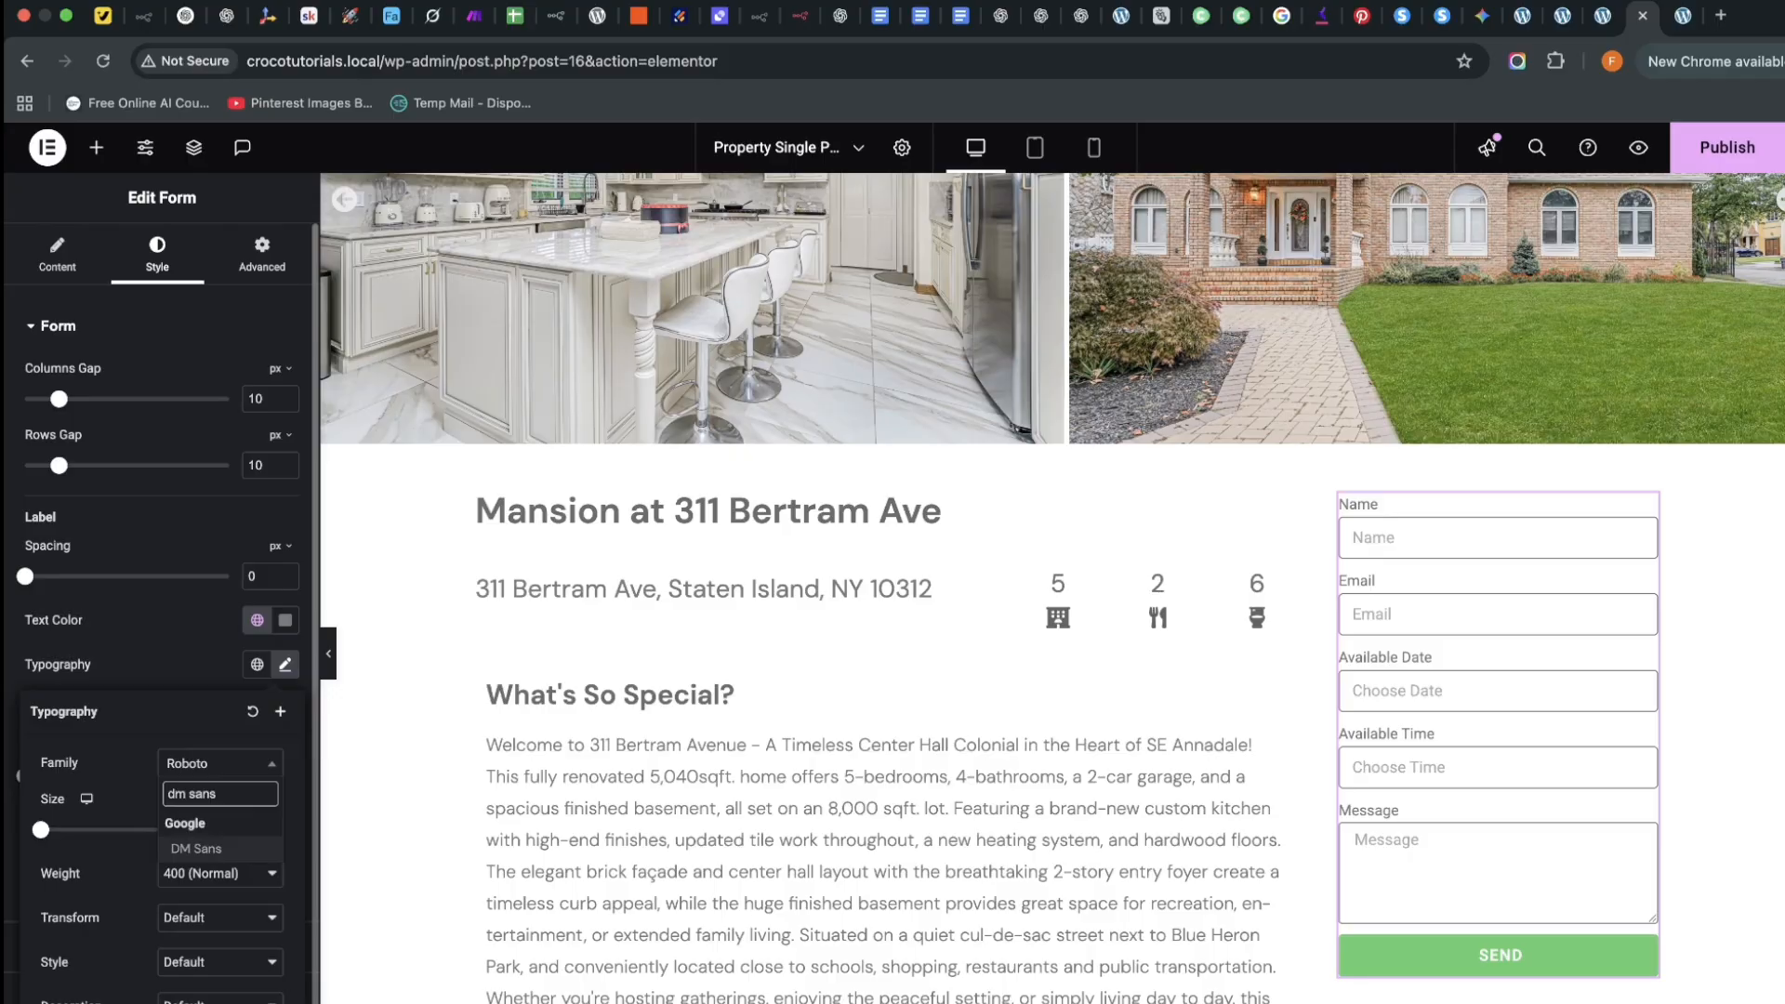
pyautogui.click(228, 850)
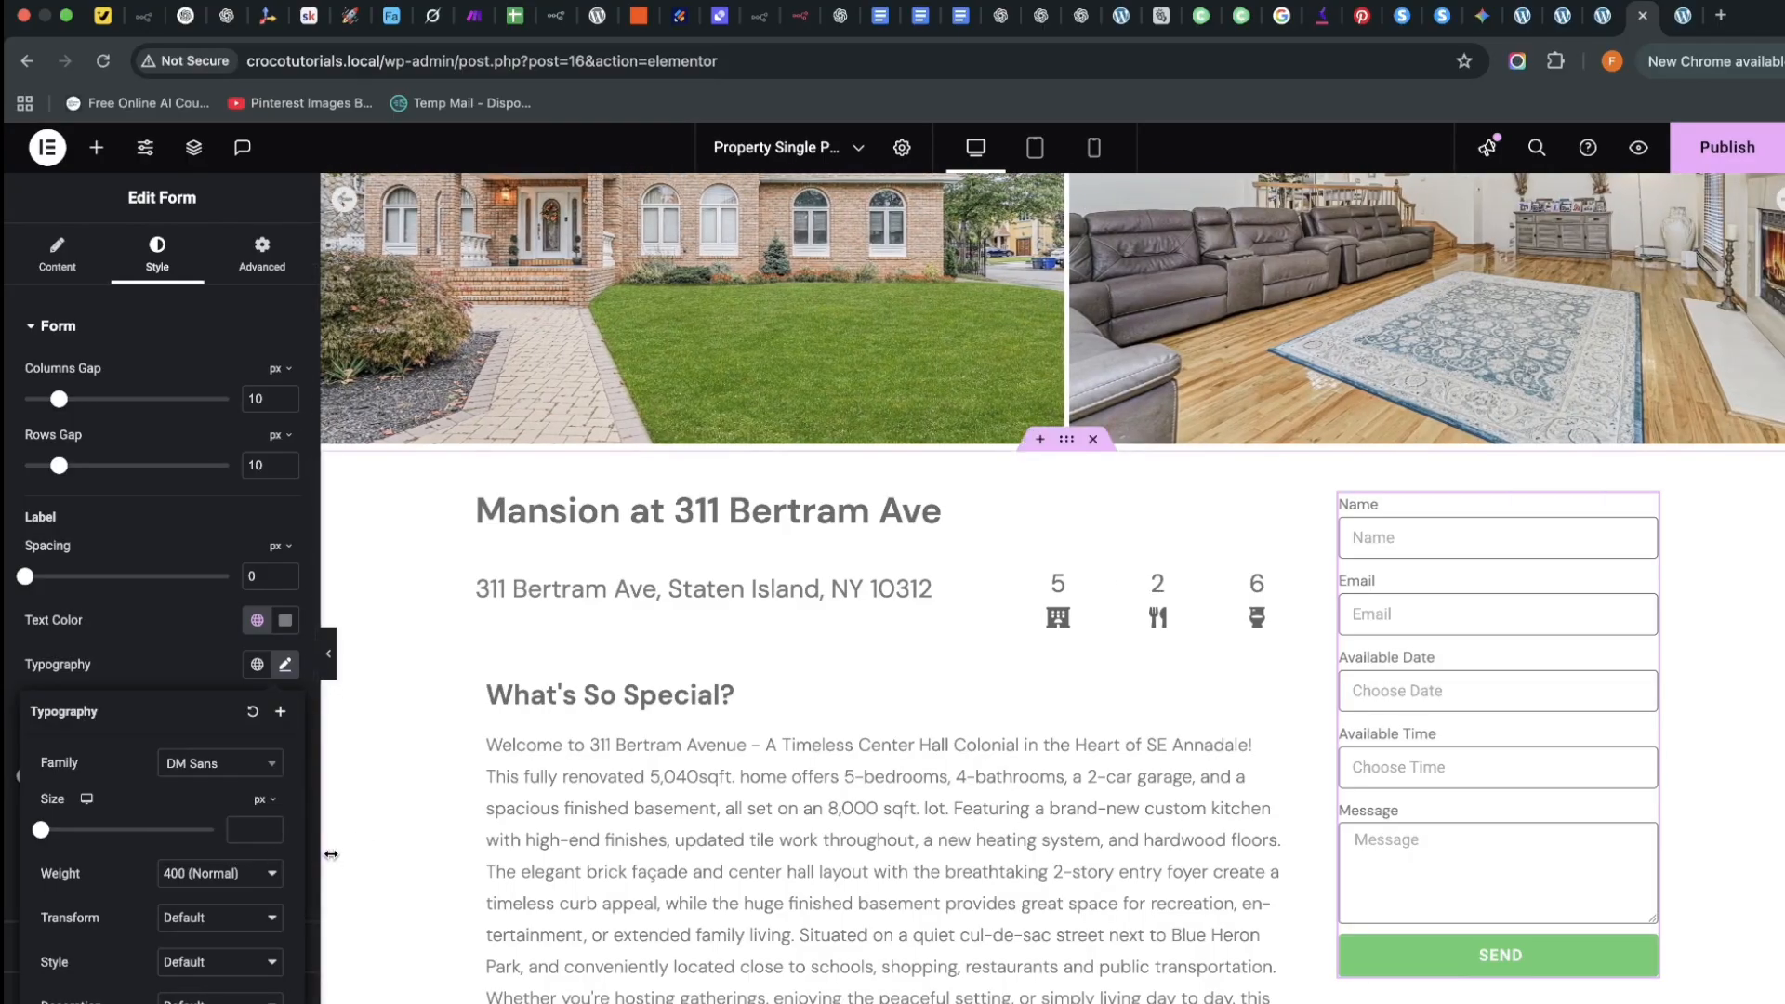
pyautogui.click(226, 885)
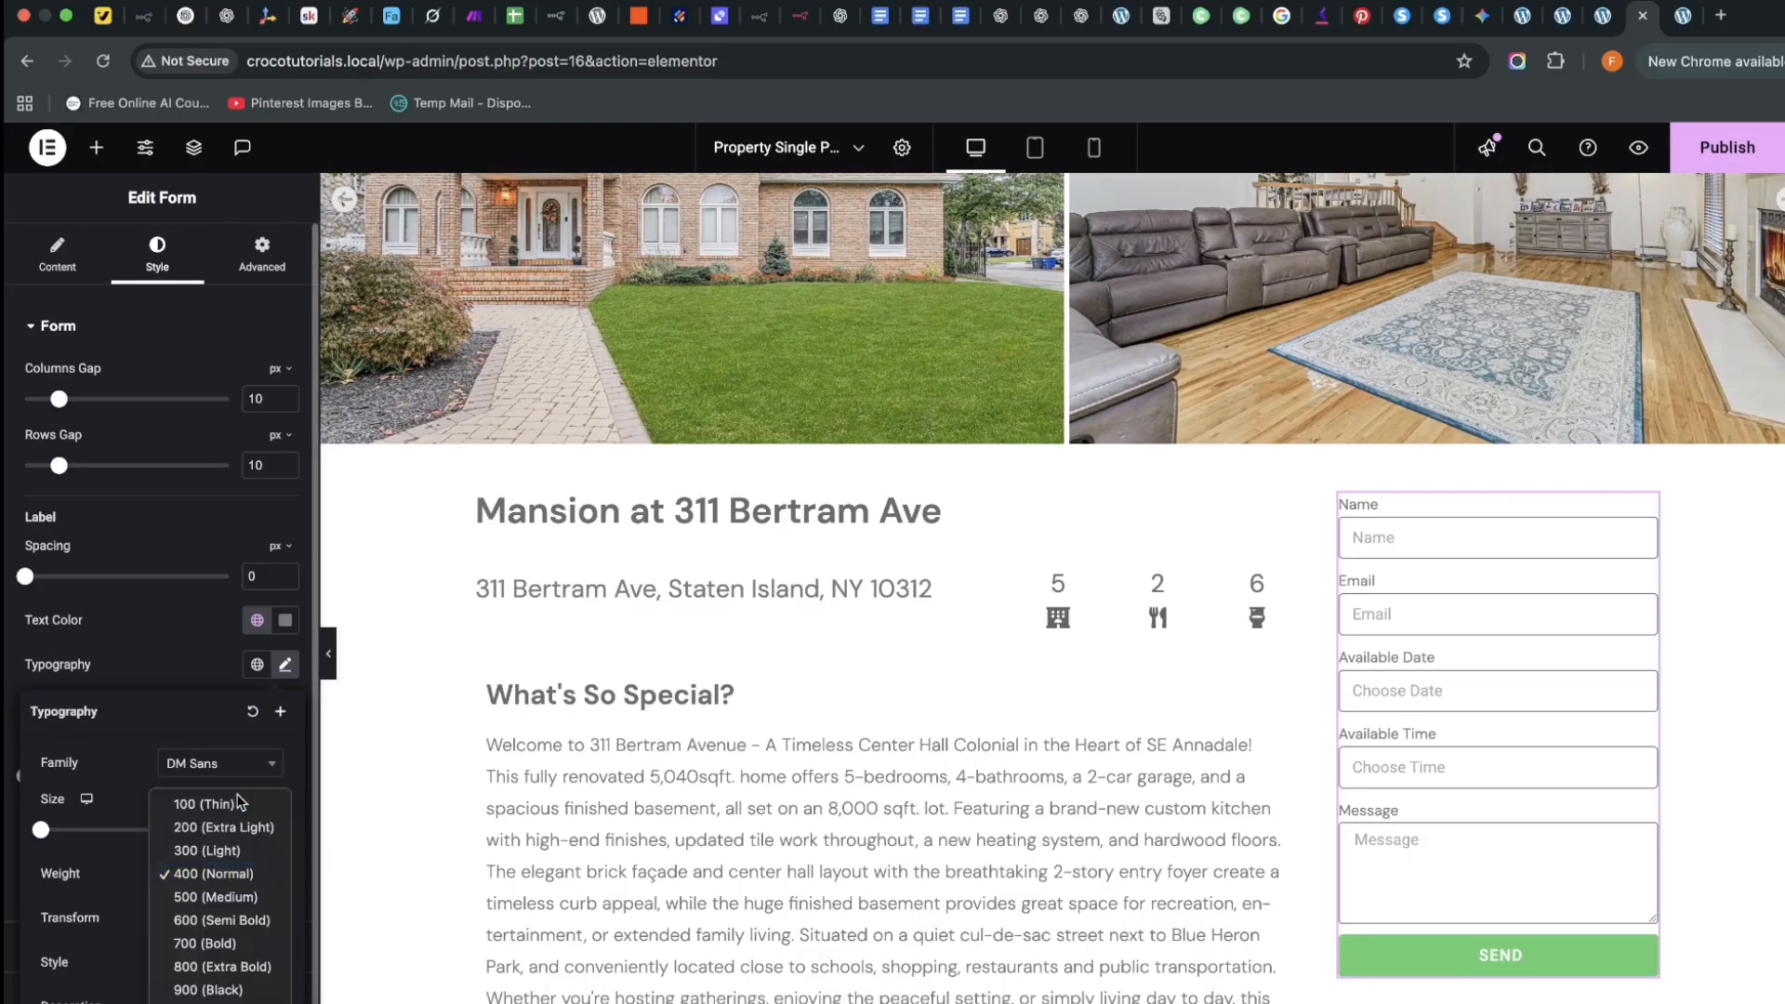
pyautogui.click(226, 894)
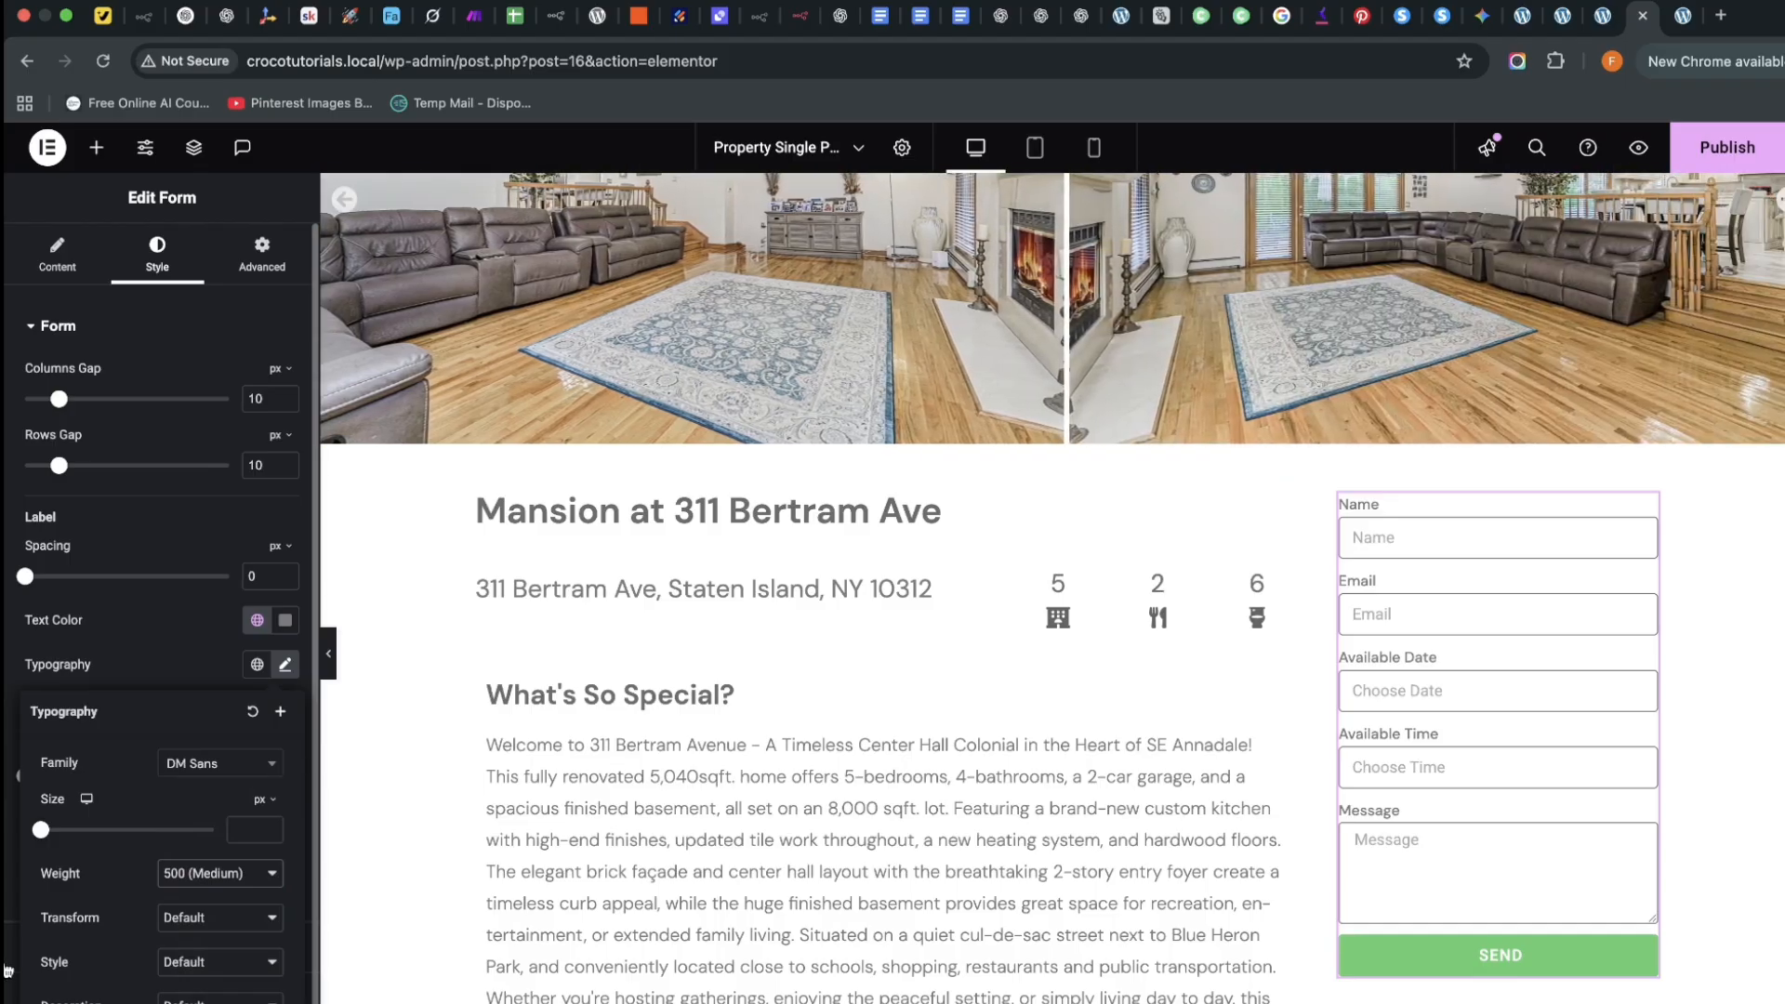
pyautogui.click(8, 760)
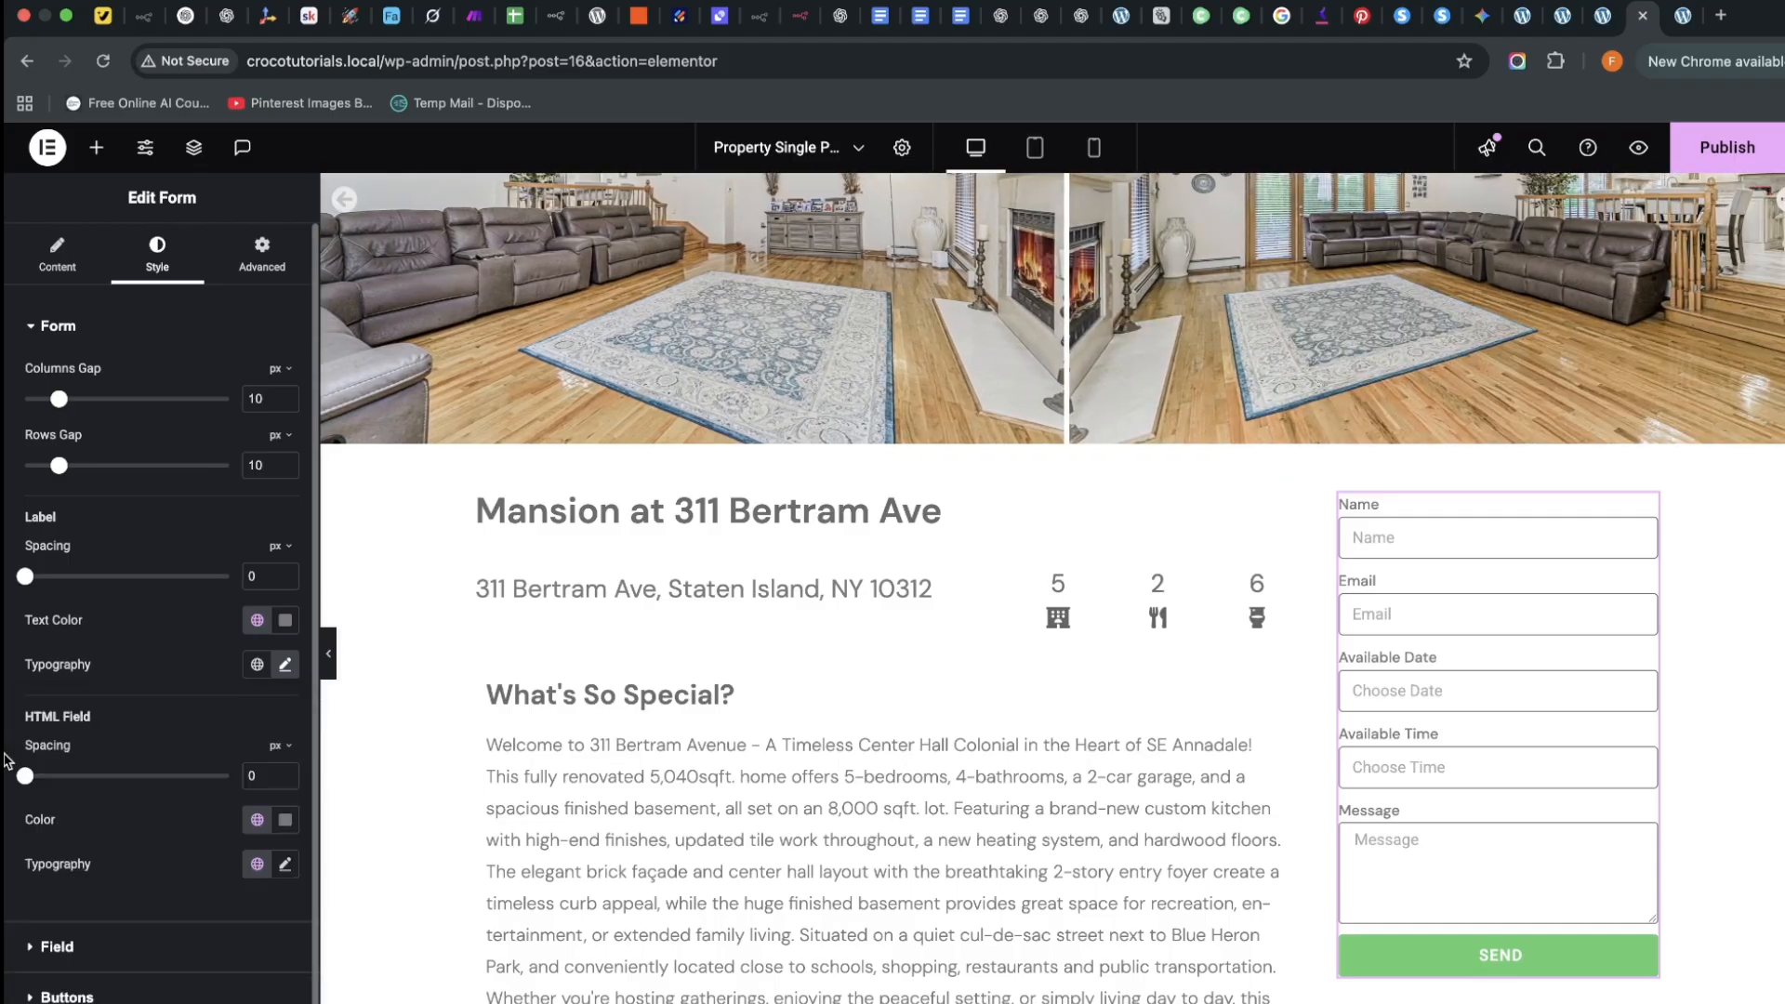
# Set HTML field text to DM Sans, HTML field spacing 13 px, label spacing 6 px
pyautogui.click(285, 863)
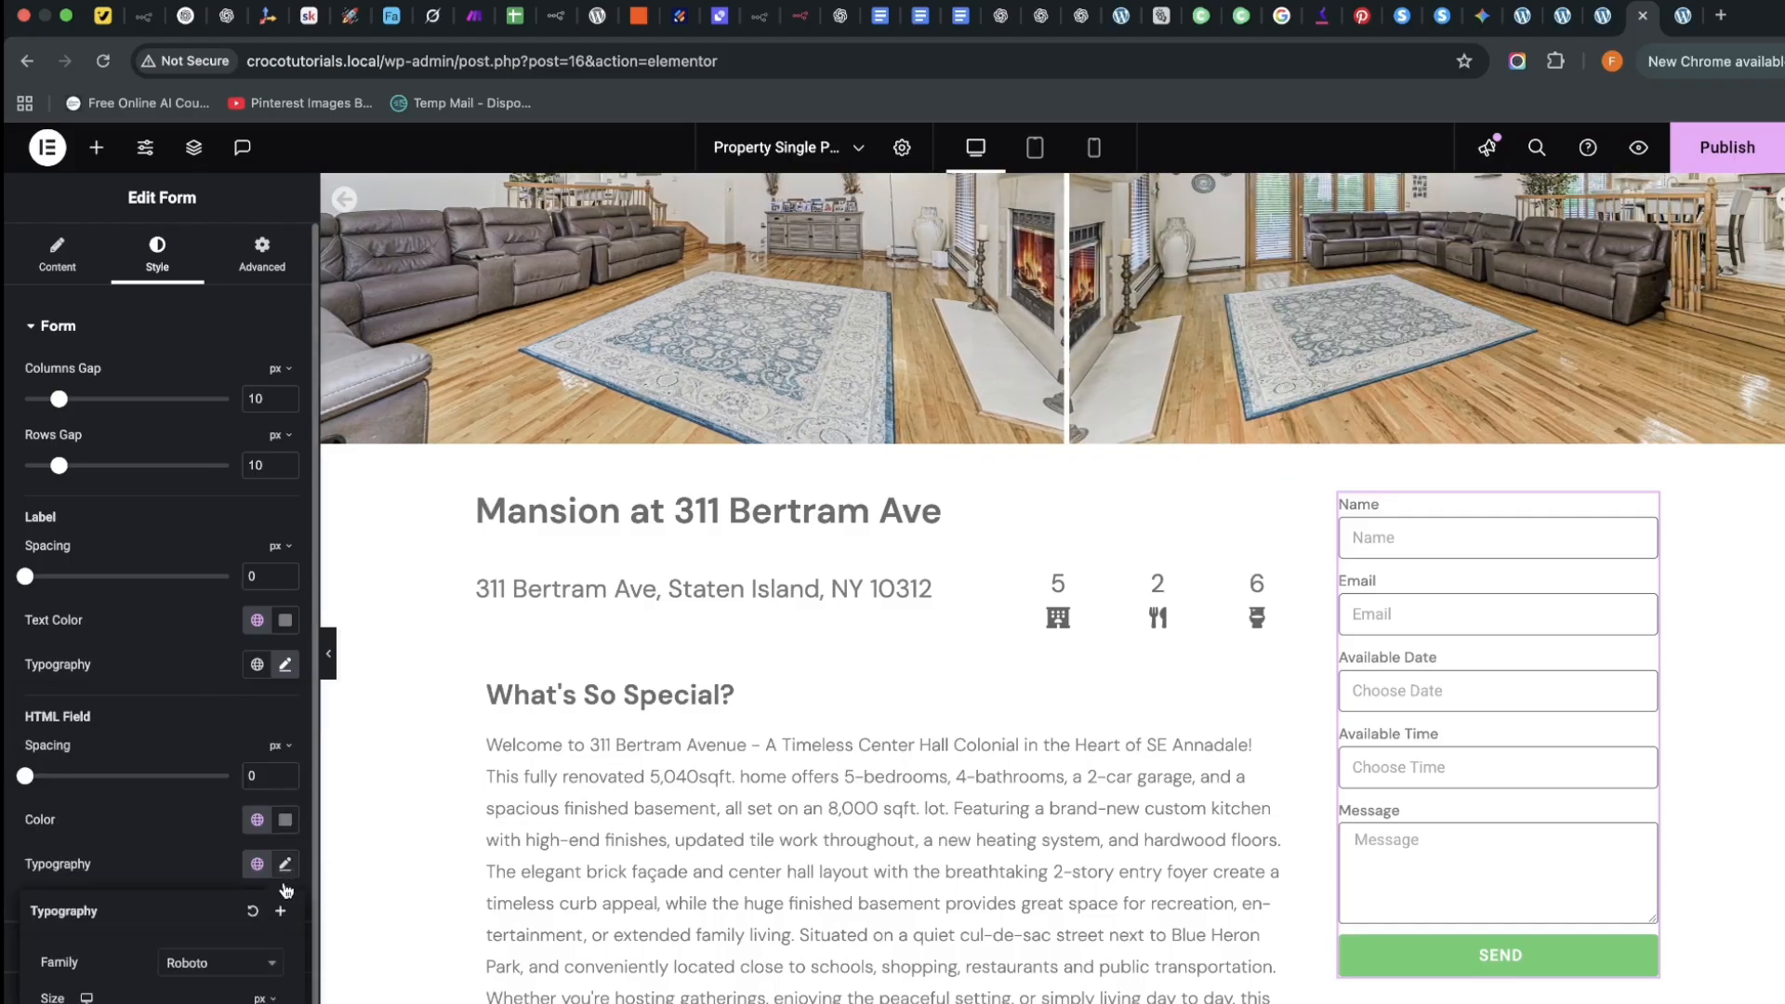
pyautogui.click(235, 971)
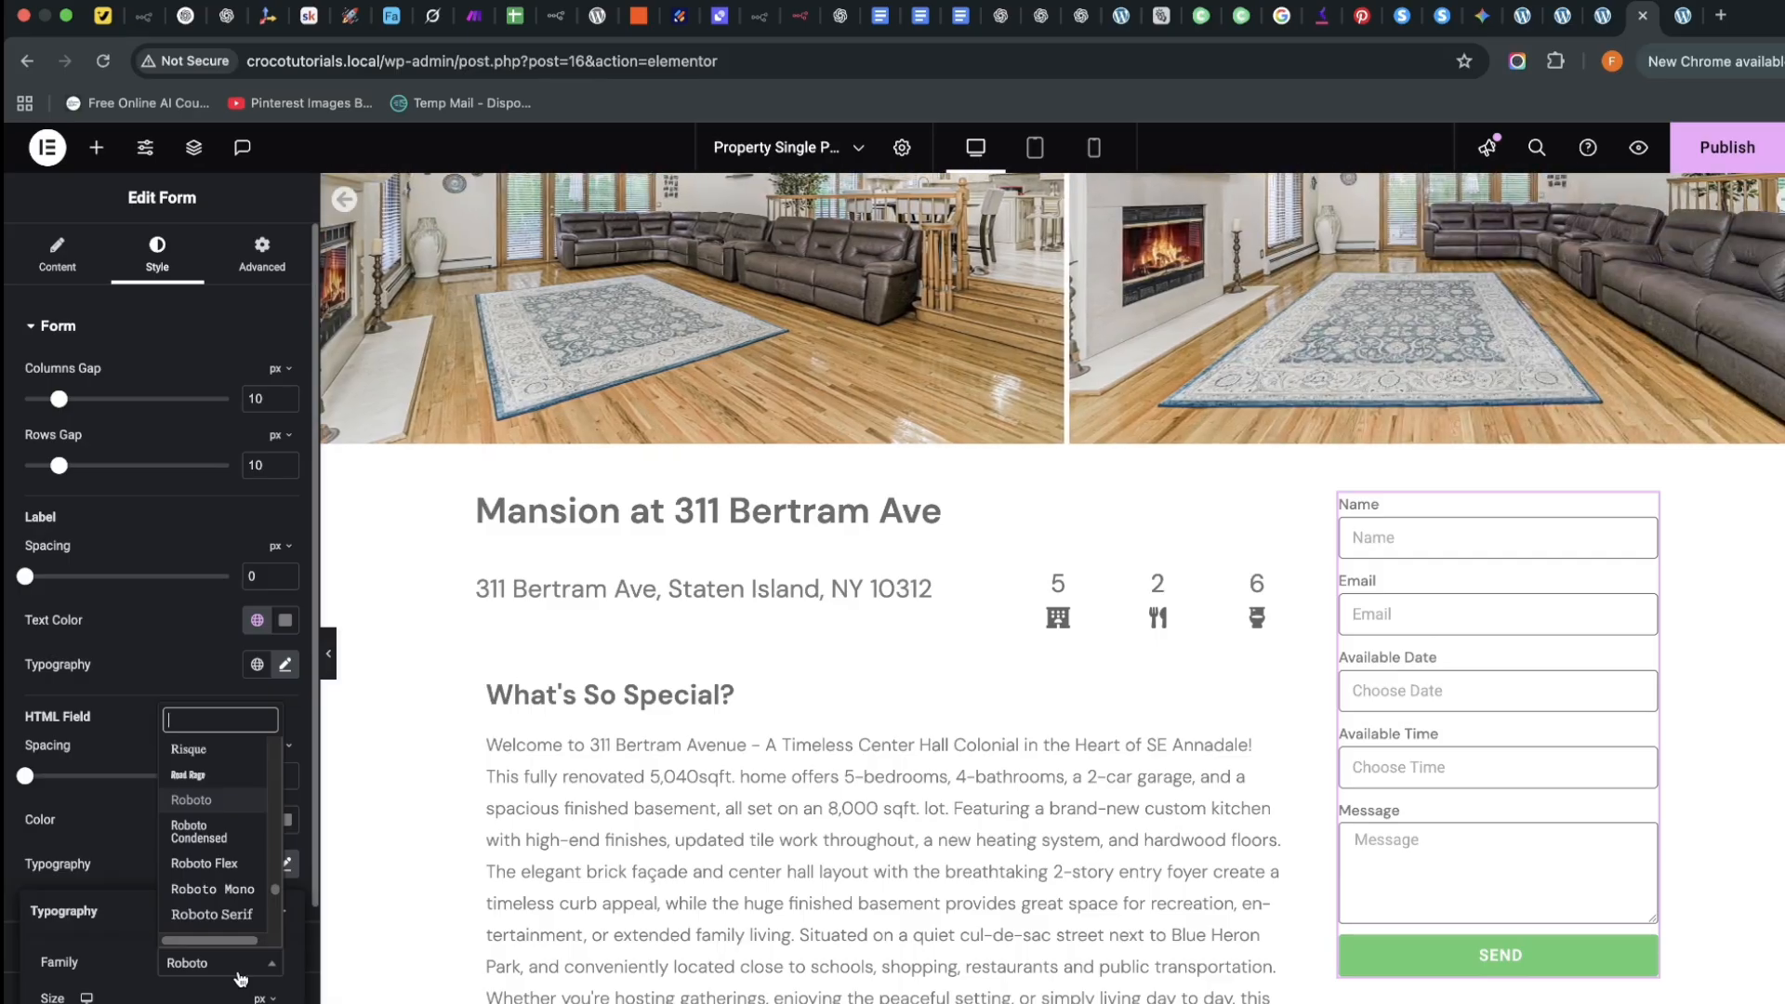
pyautogui.write('dm sans')
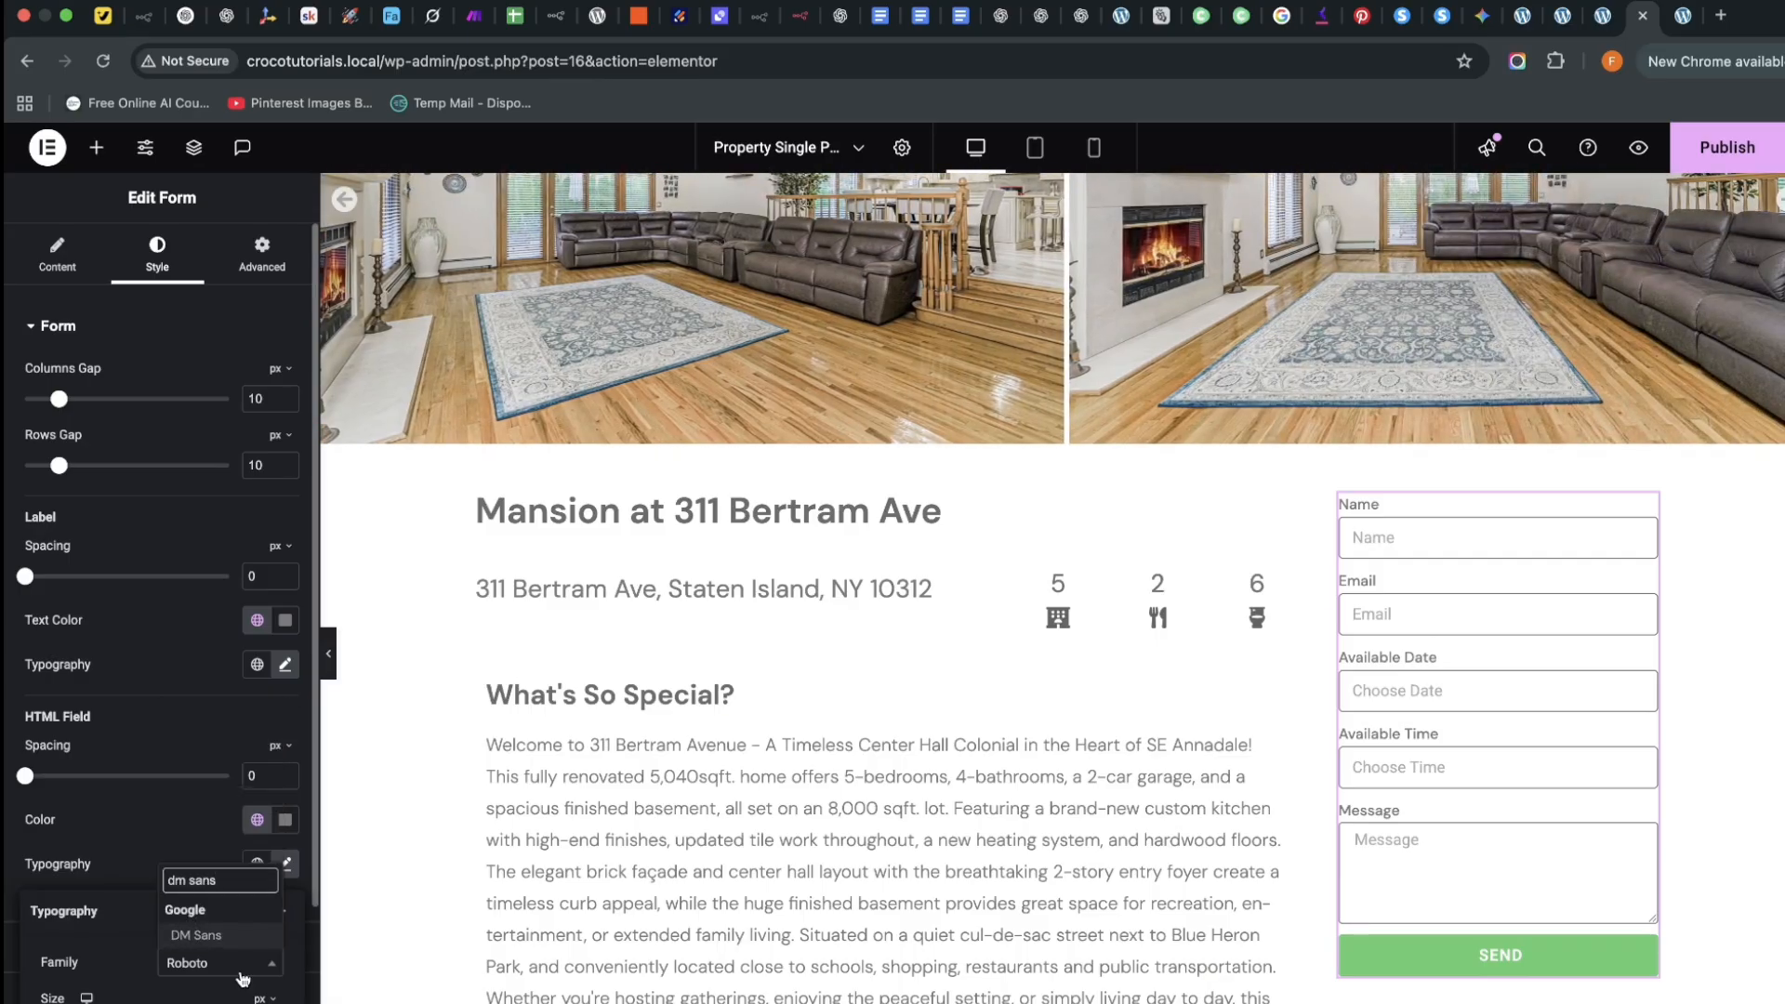
pyautogui.click(213, 936)
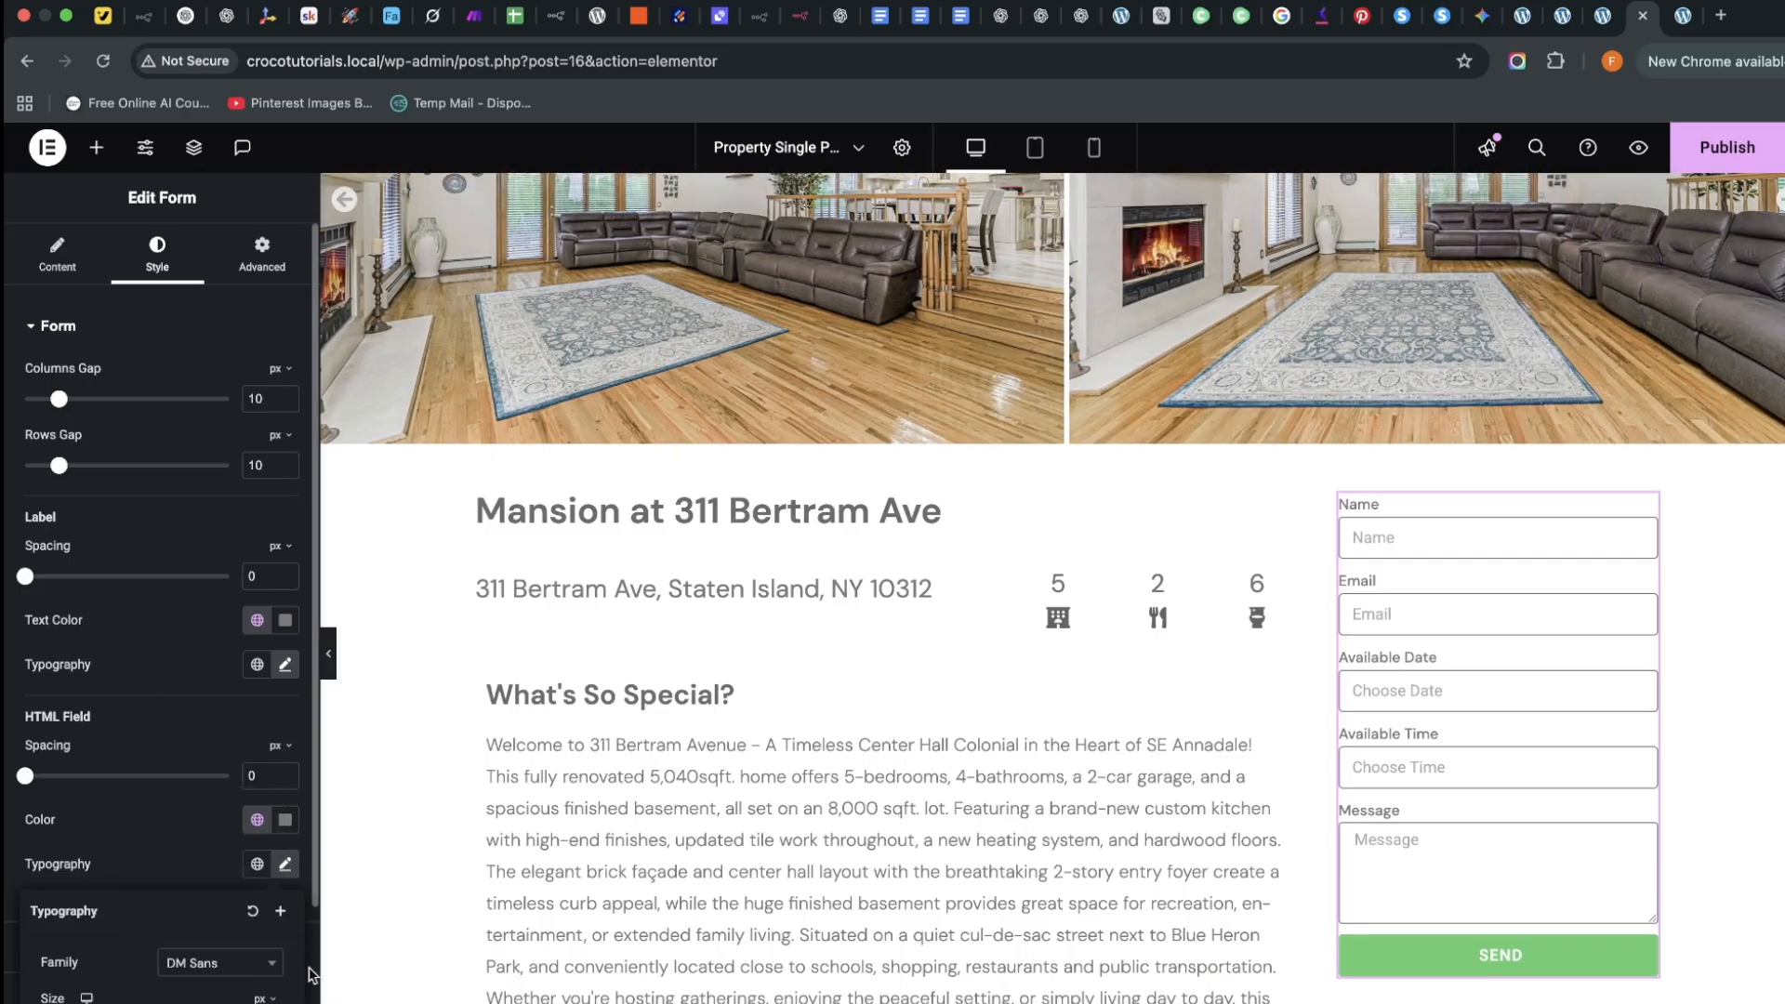
pyautogui.click(10, 839)
pyautogui.scroll(-1, 21, 886)
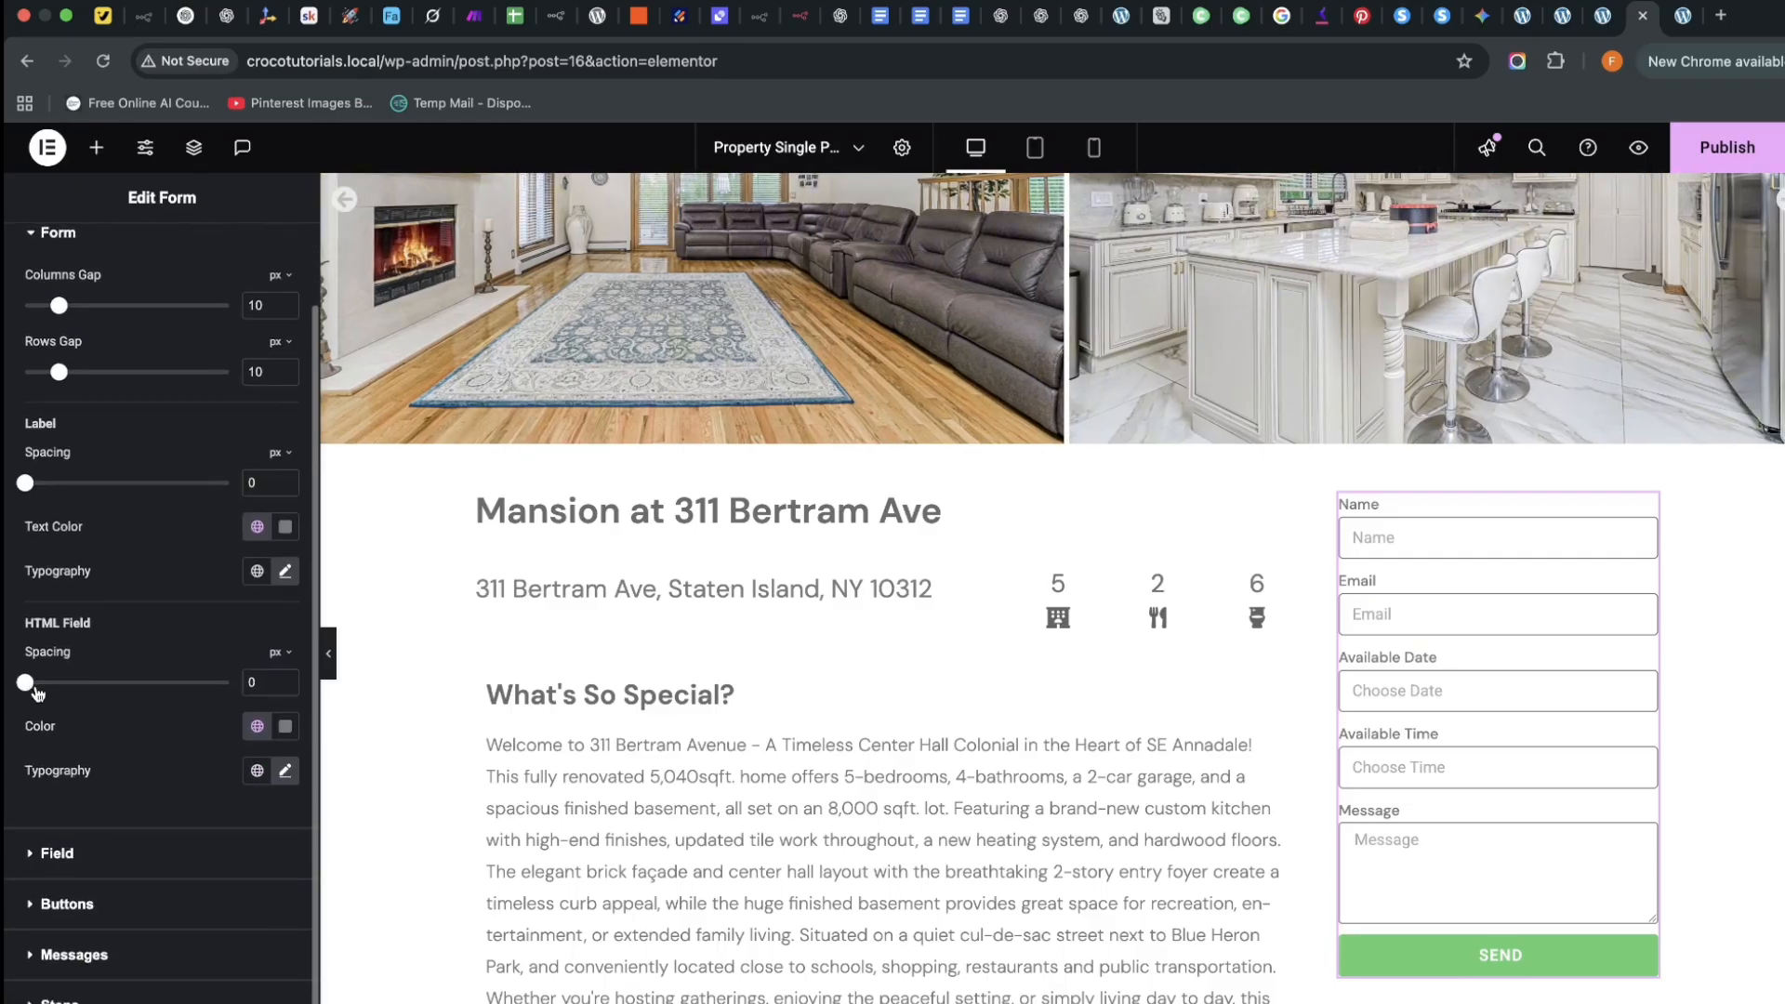
pyautogui.moveTo(37, 690); pyautogui.dragTo(70, 697)
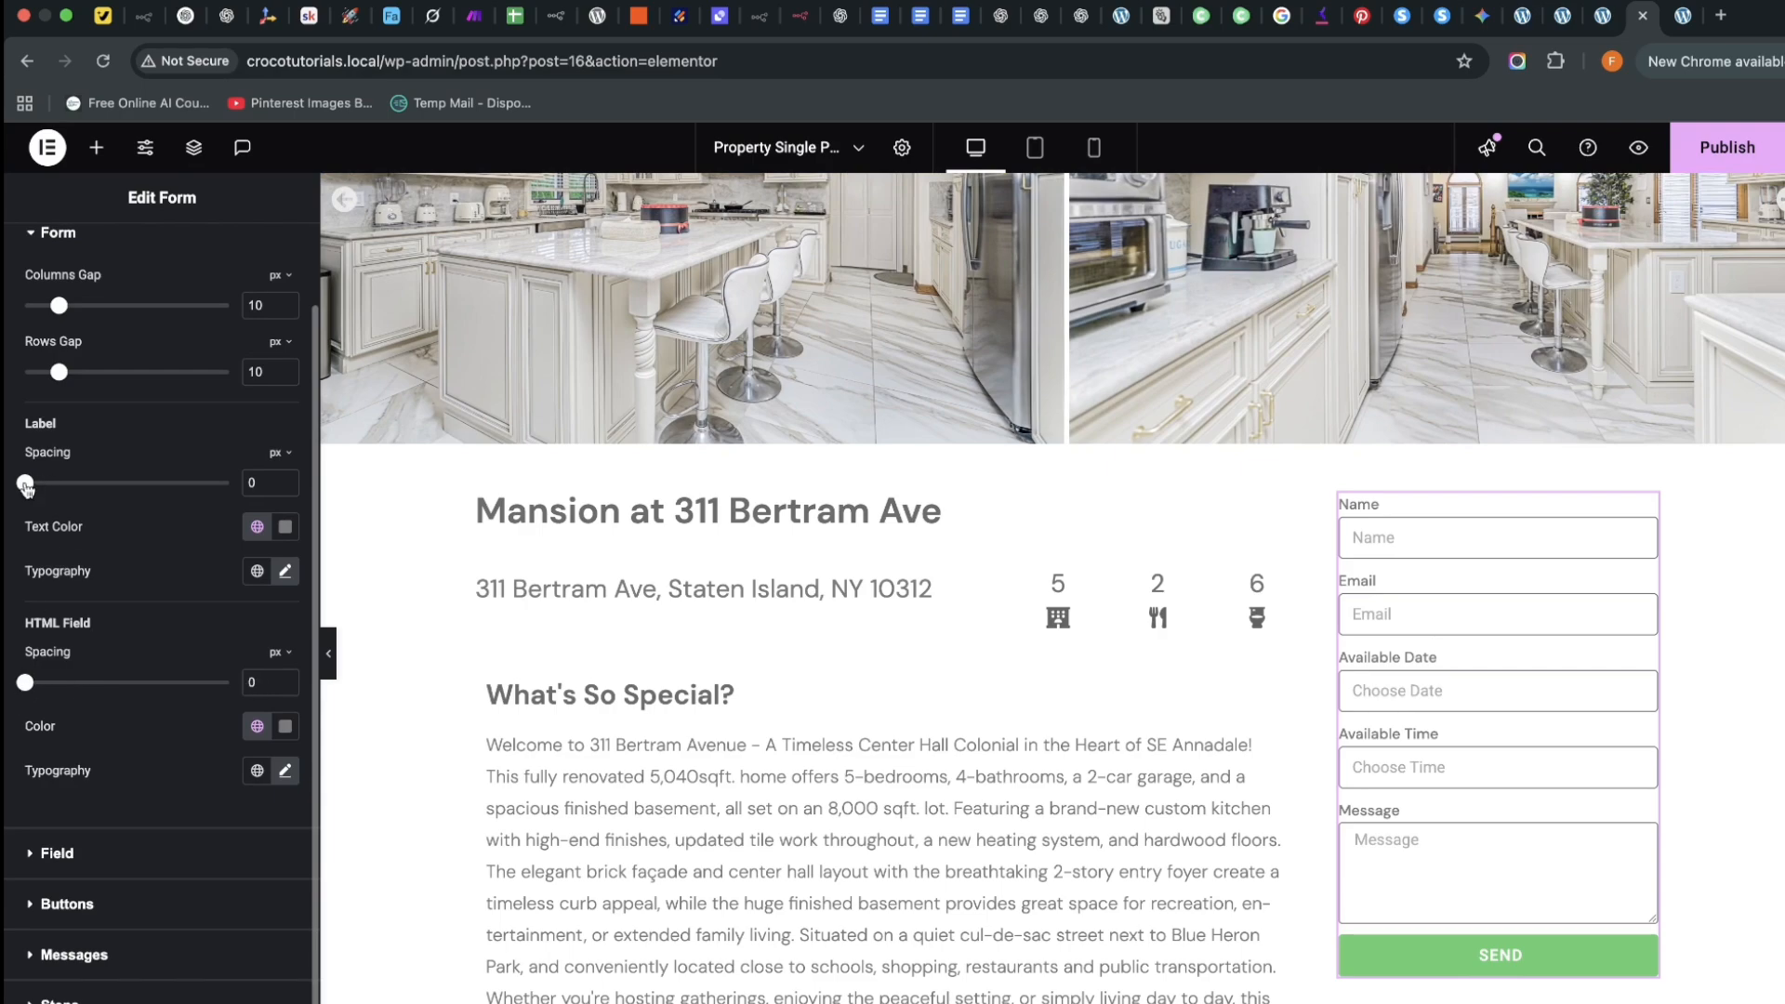
pyautogui.moveTo(26, 488)
pyautogui.mouseDown()
pyautogui.moveTo(43, 494)
pyautogui.moveTo(24, 501)
pyautogui.mouseUp()
# Change the form's input size to Medium
pyautogui.click(82, 863)
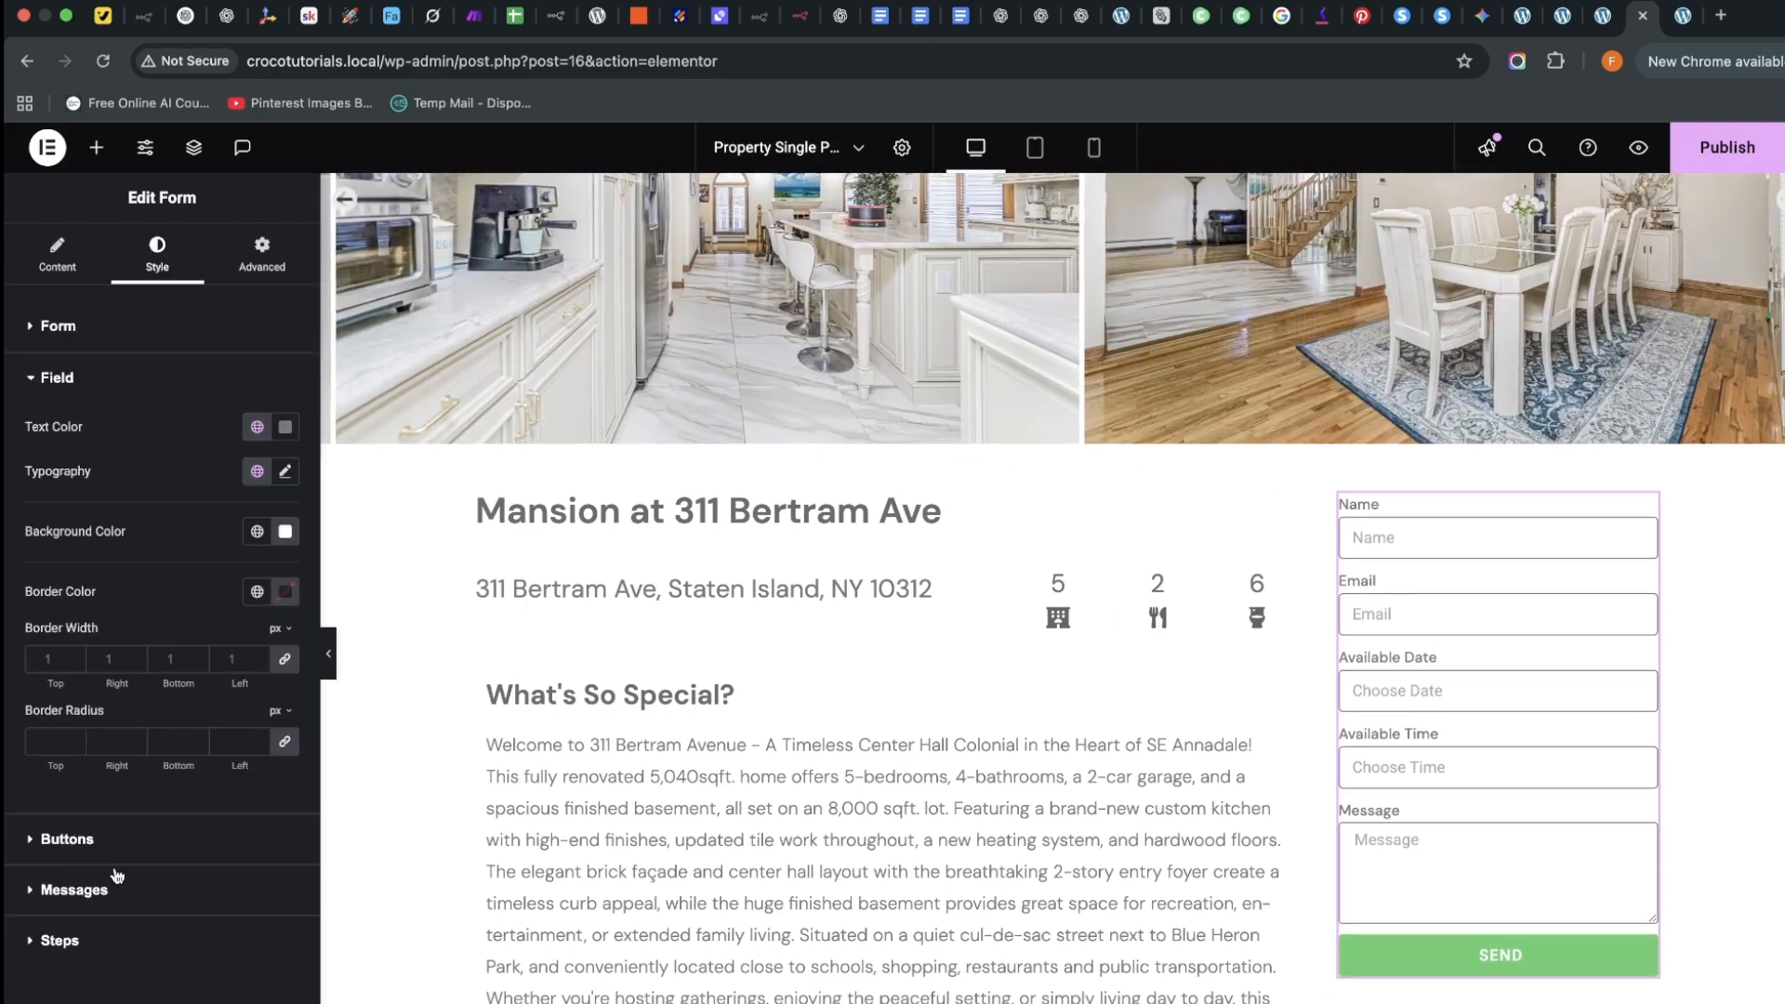
pyautogui.click(57, 253)
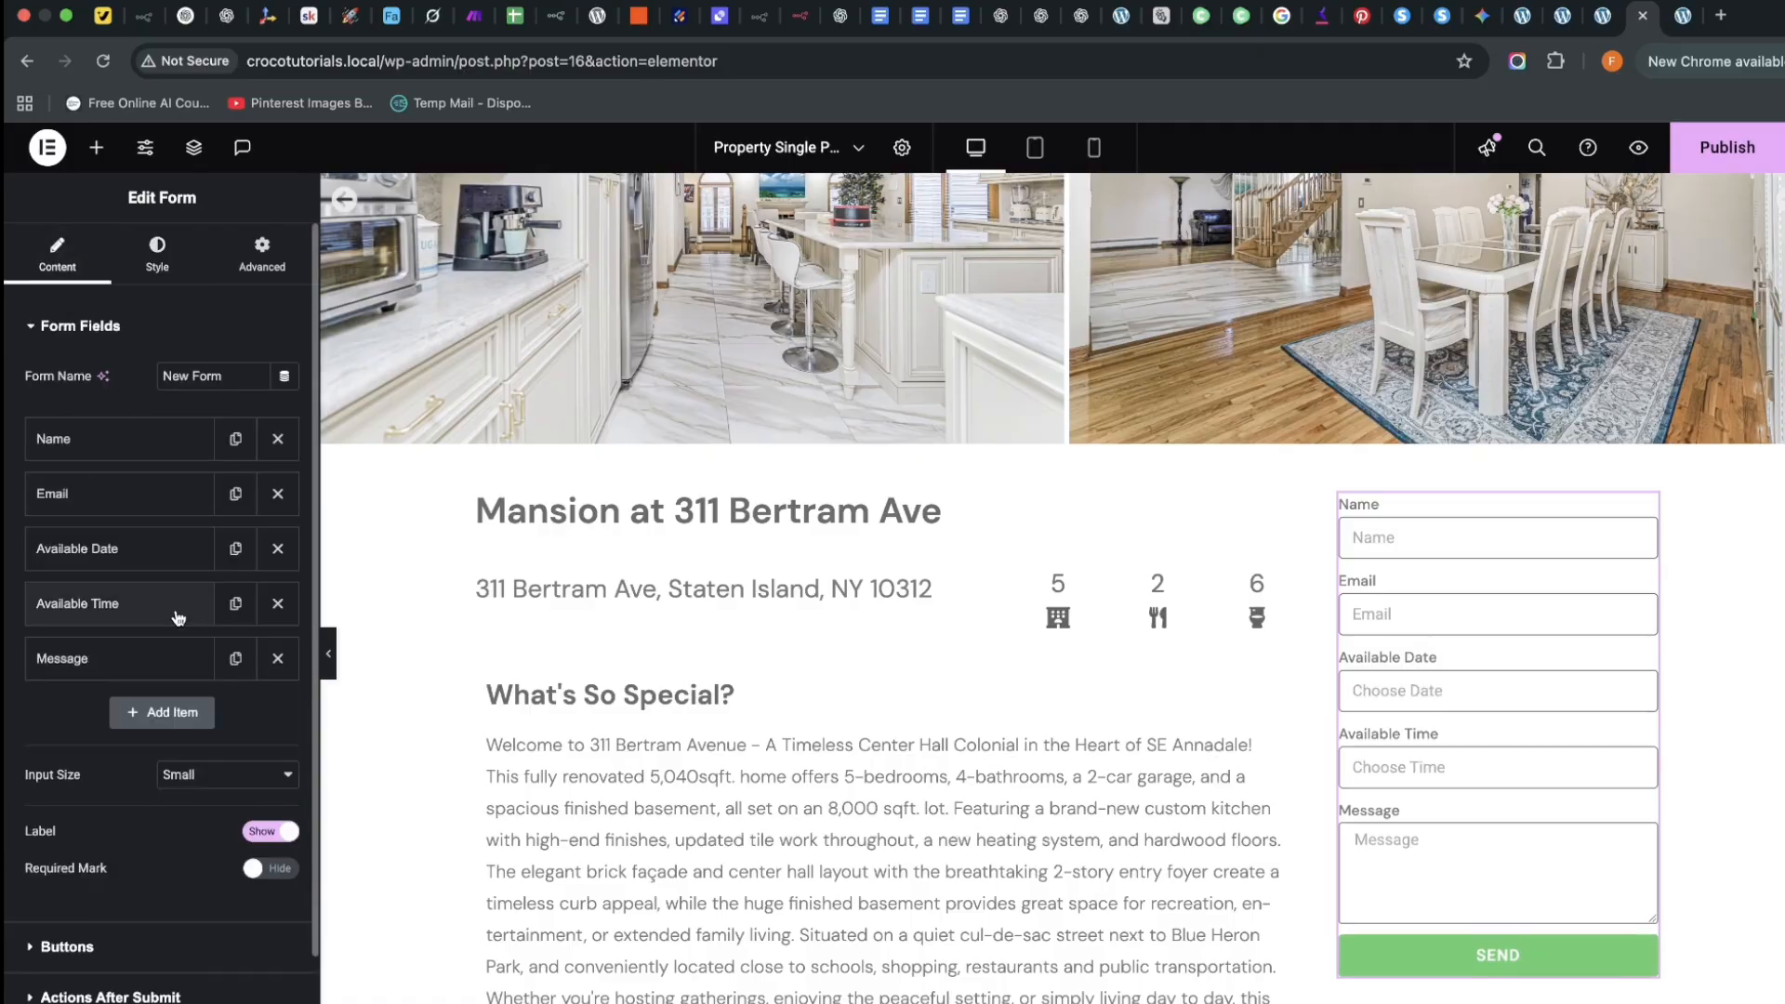
pyautogui.scroll(-5, 158, 604)
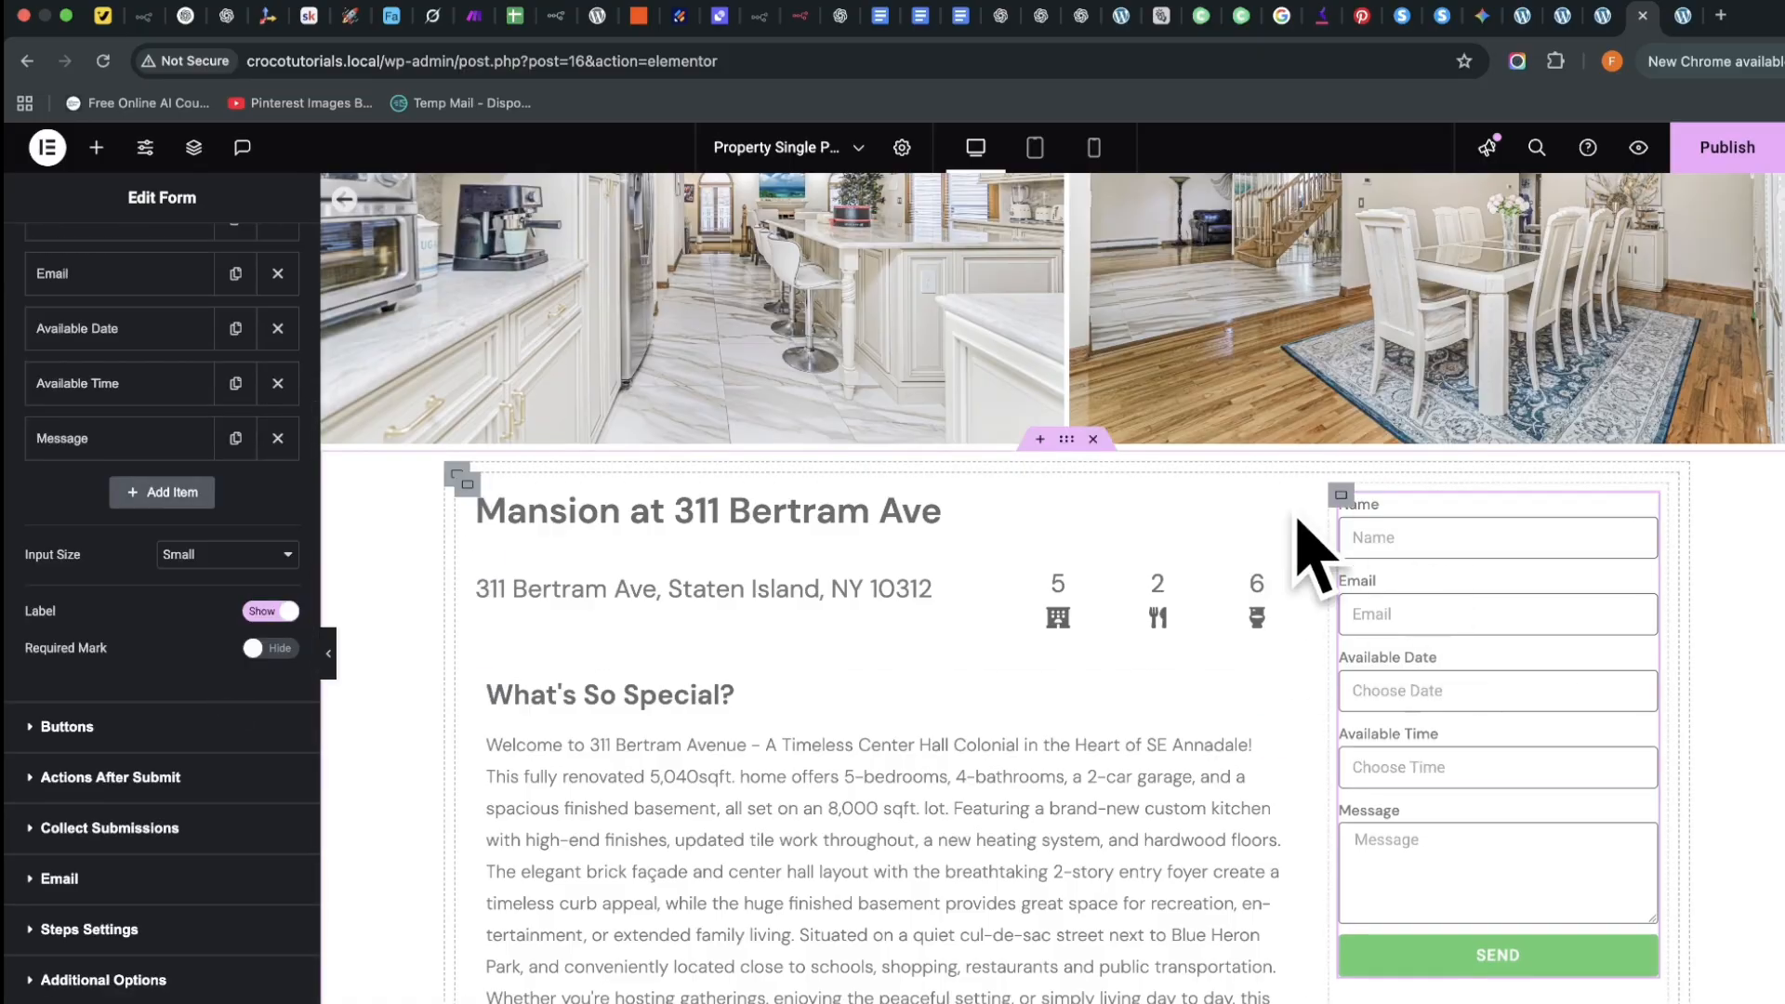
pyautogui.click(180, 565)
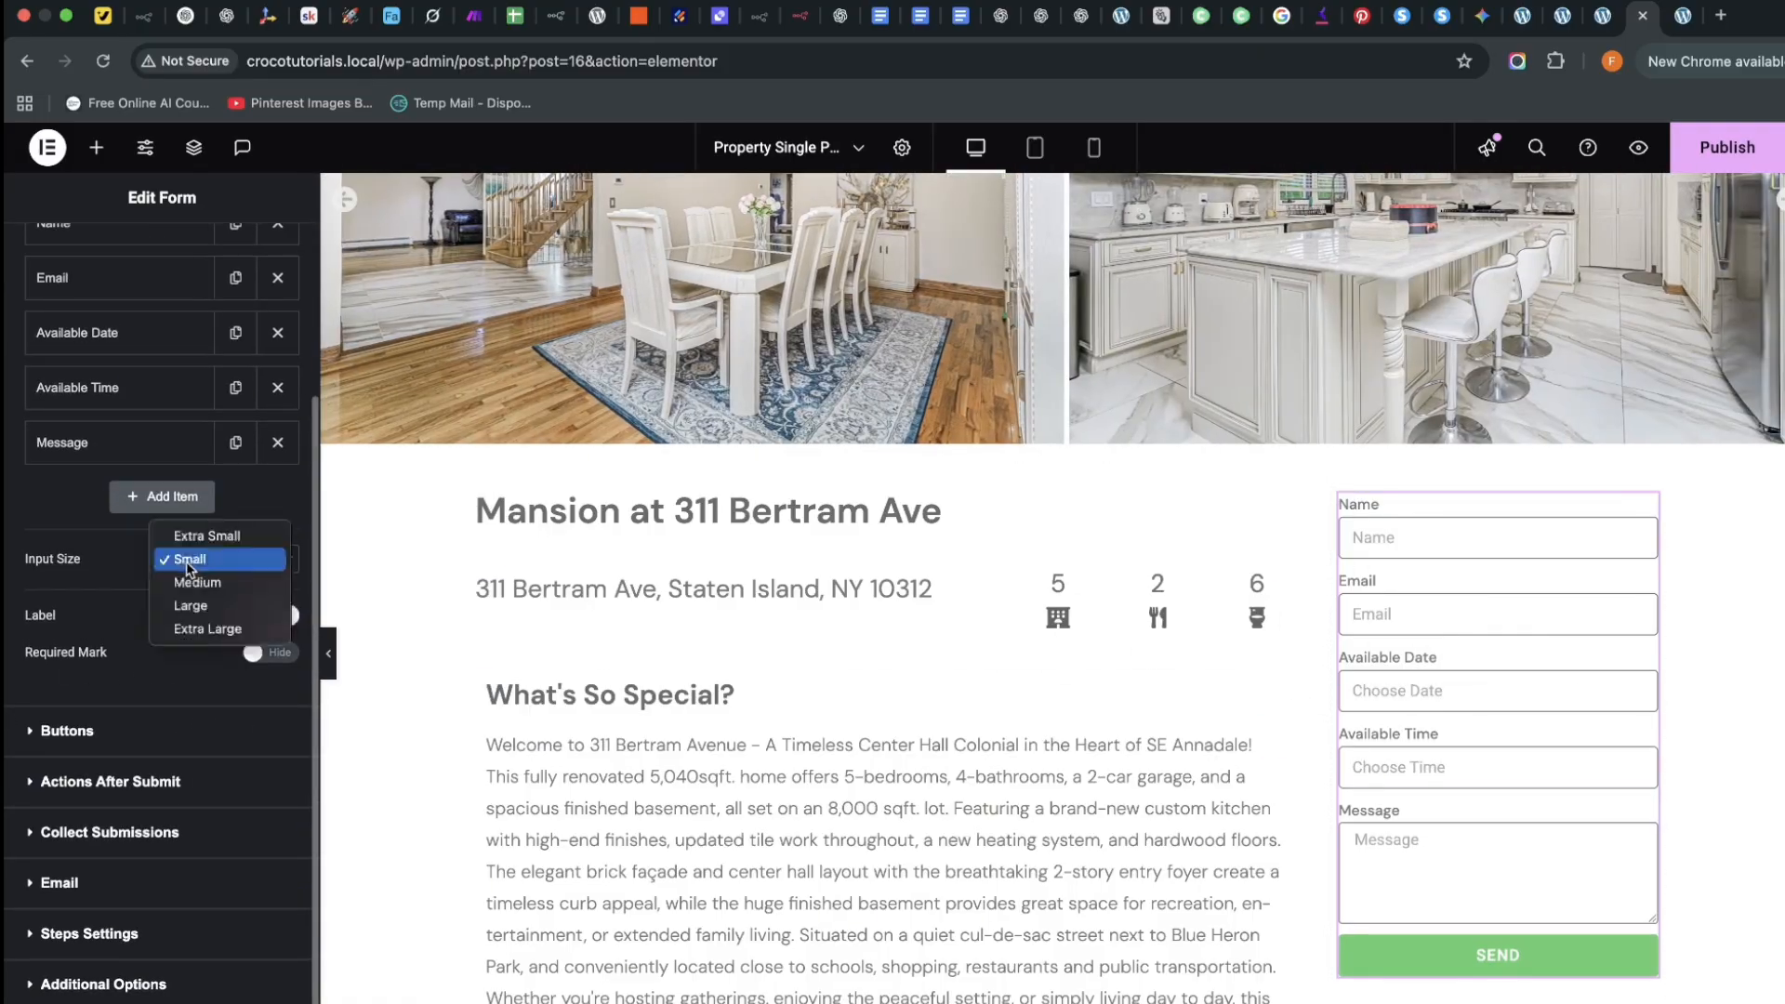
pyautogui.click(81, 788)
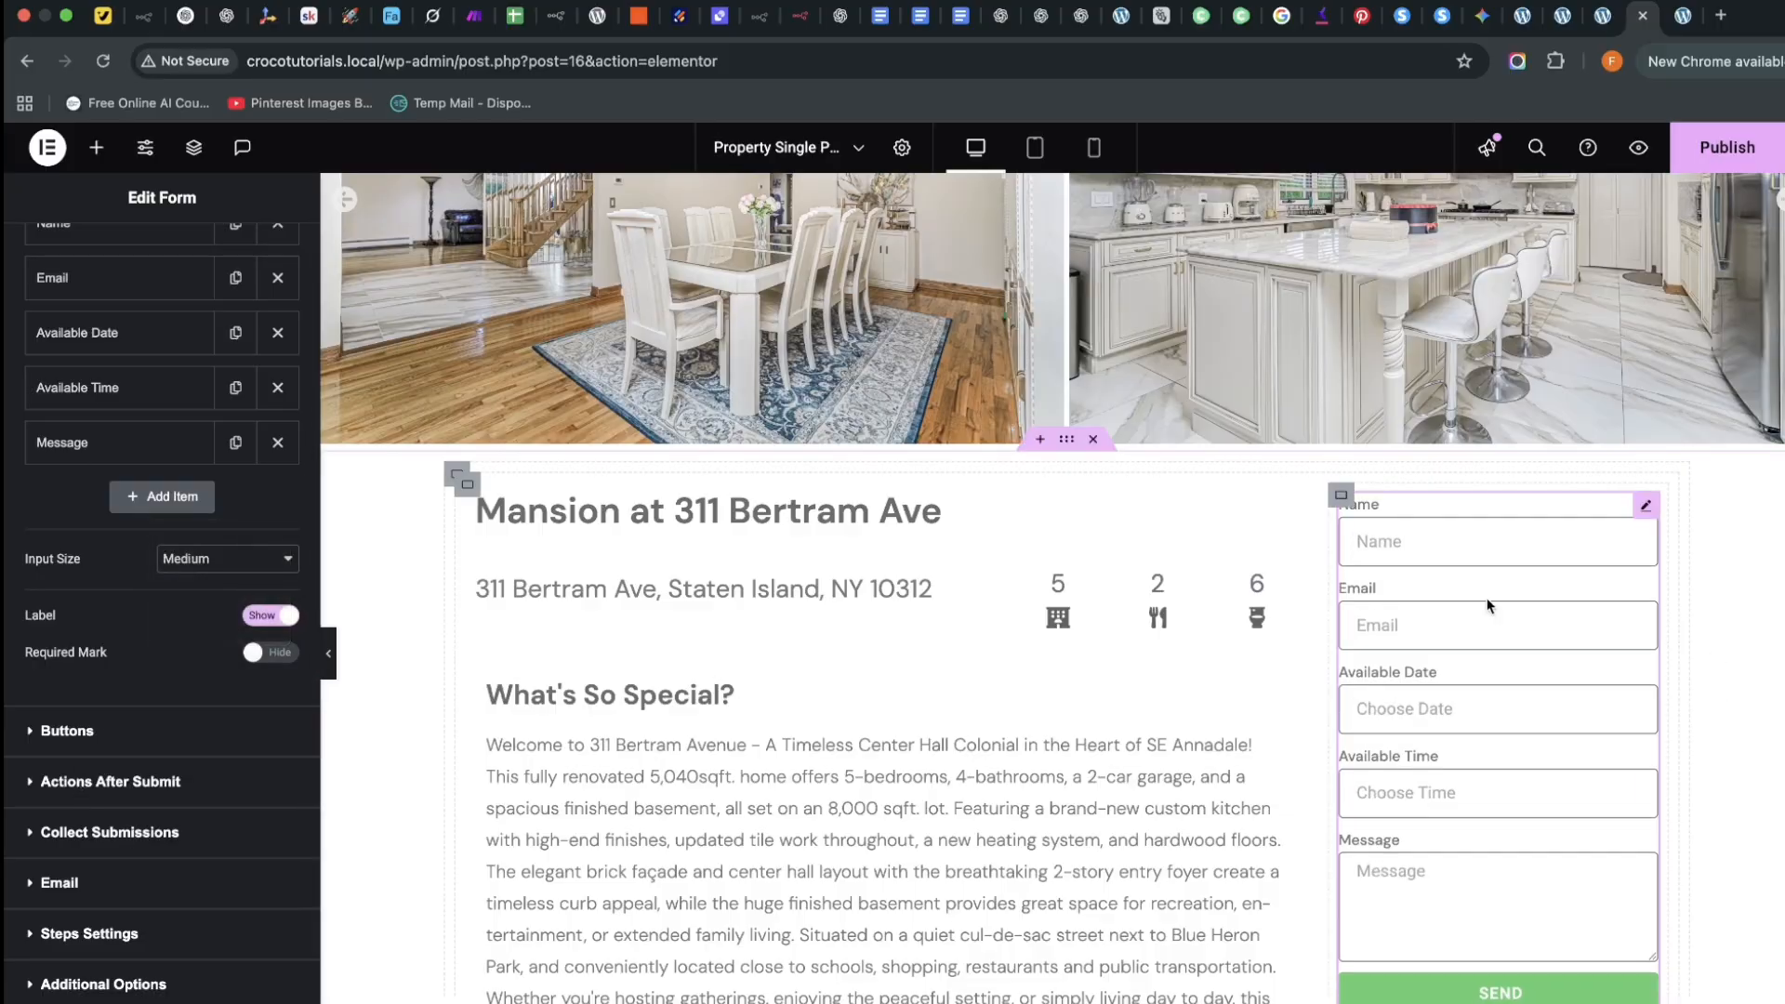
# Change the form's button size from Small to Medium
pyautogui.scroll(-3, 1156, 788)
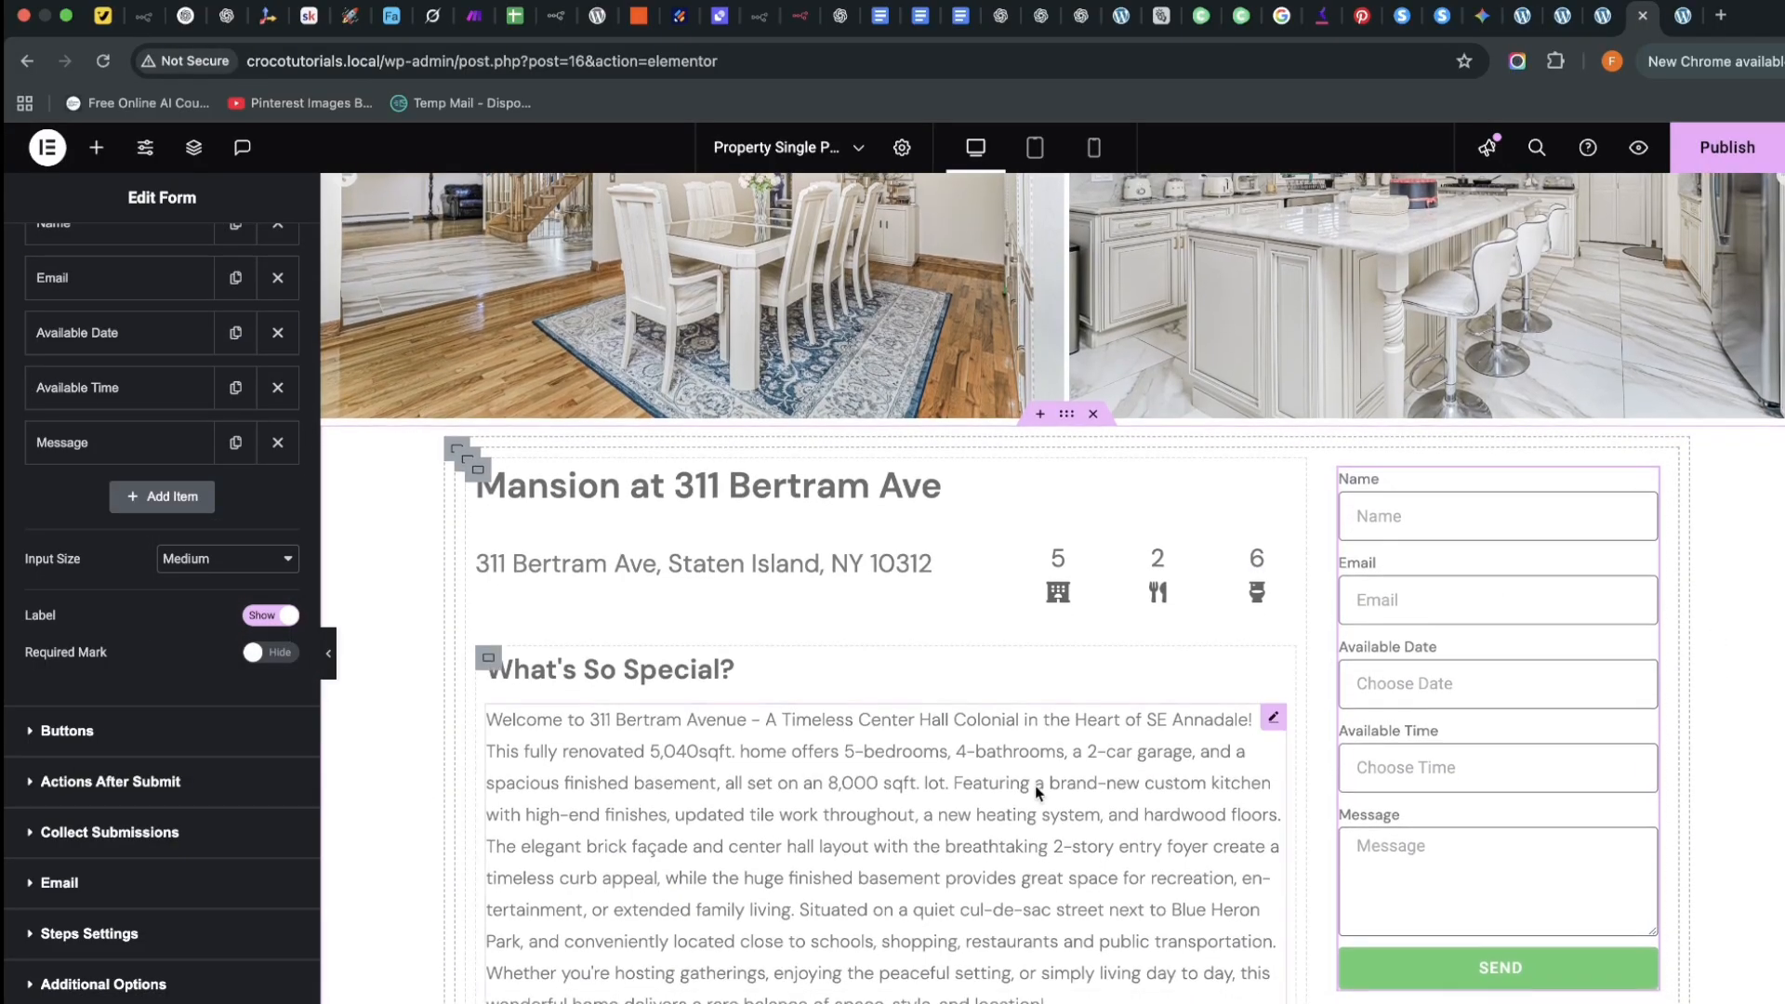
pyautogui.scroll(2, 1046, 793)
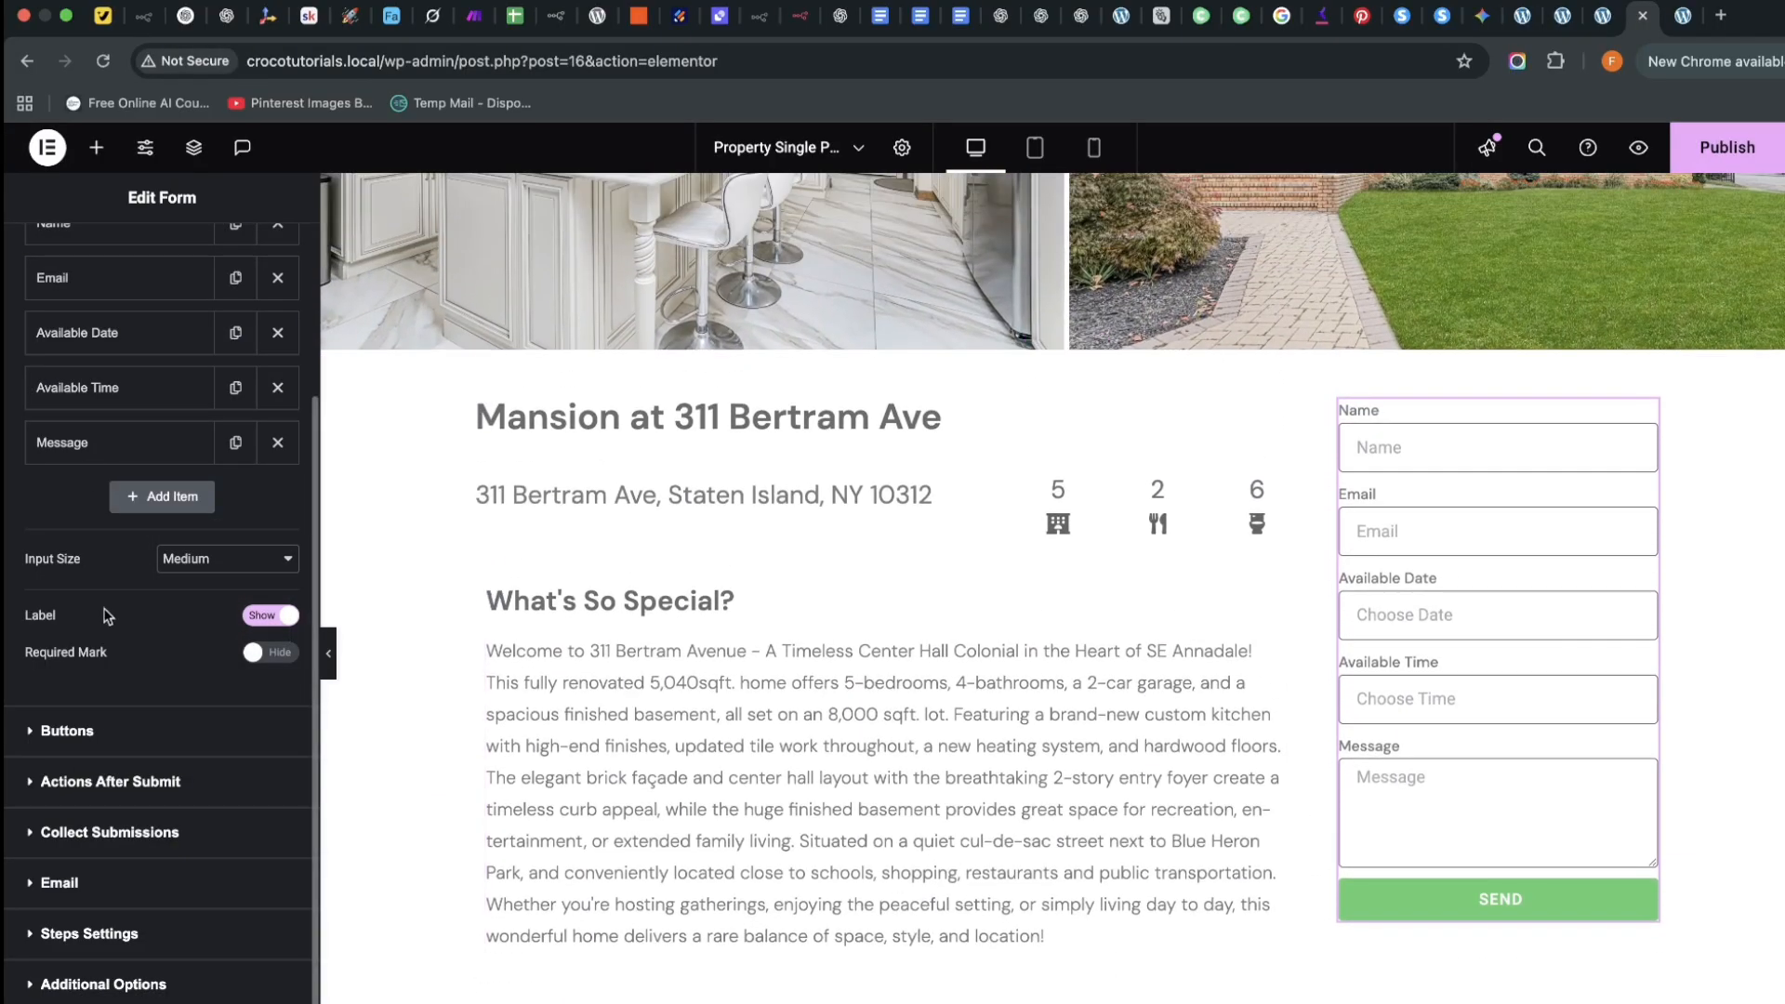
pyautogui.click(57, 739)
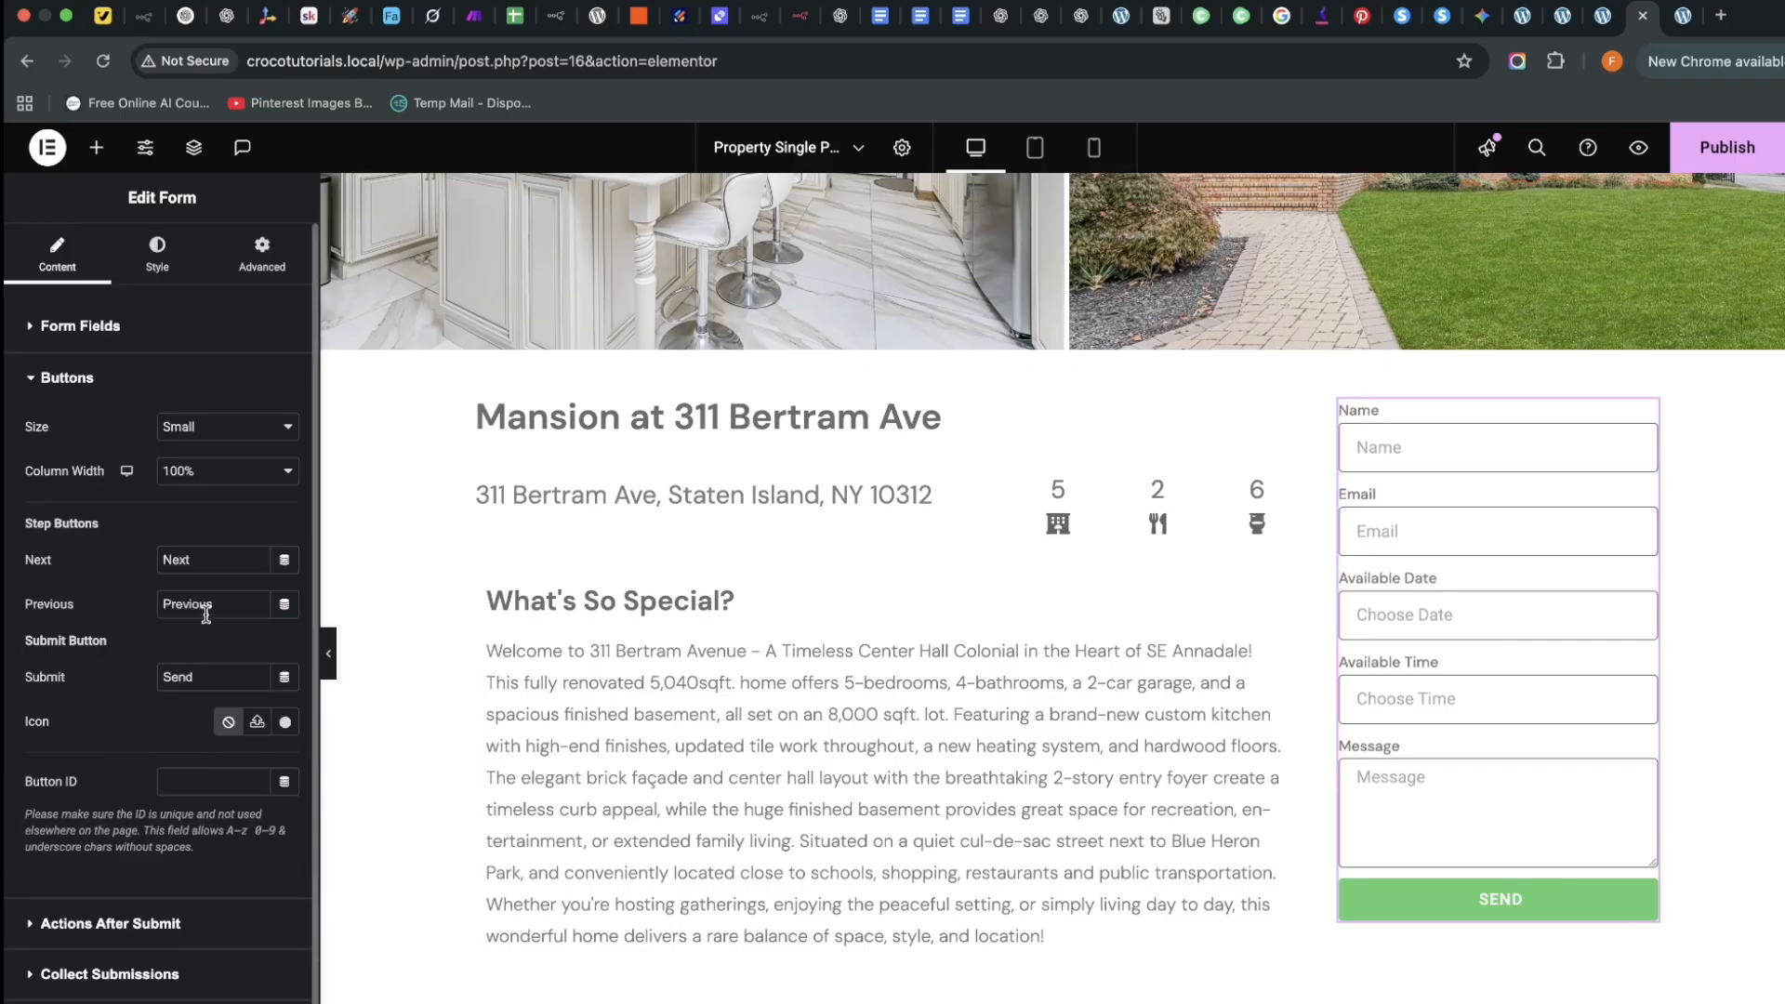
pyautogui.click(214, 427)
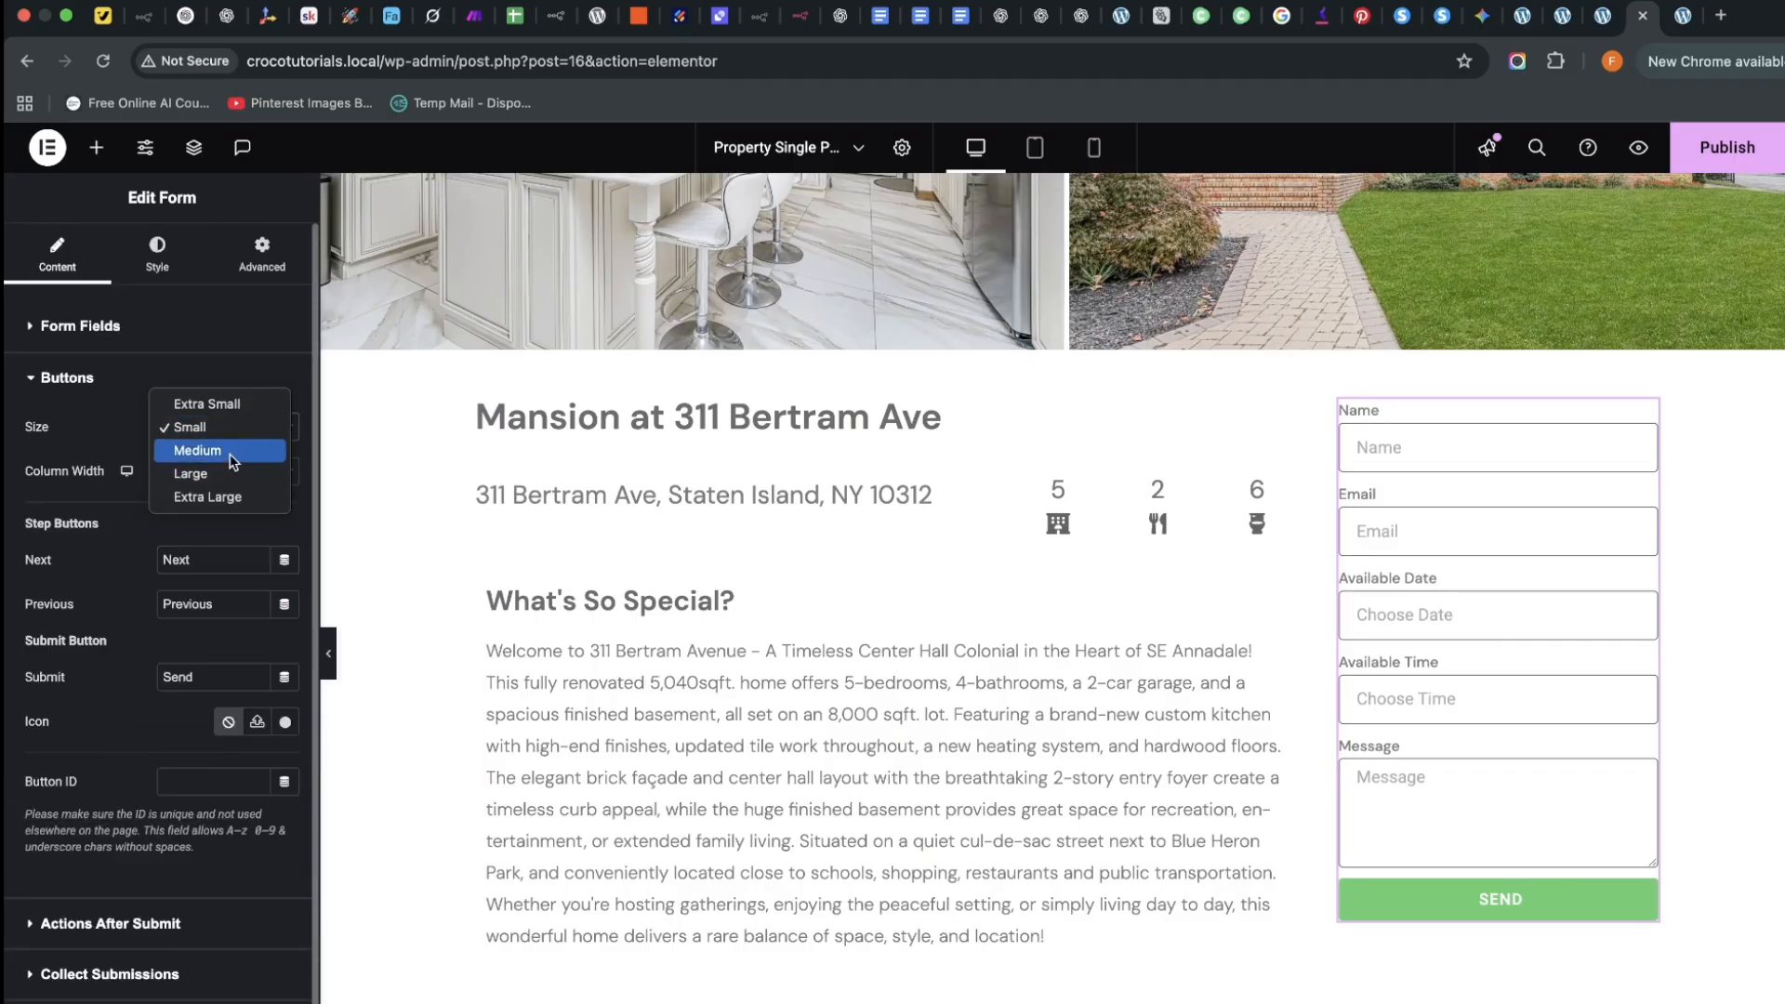
pyautogui.click(227, 448)
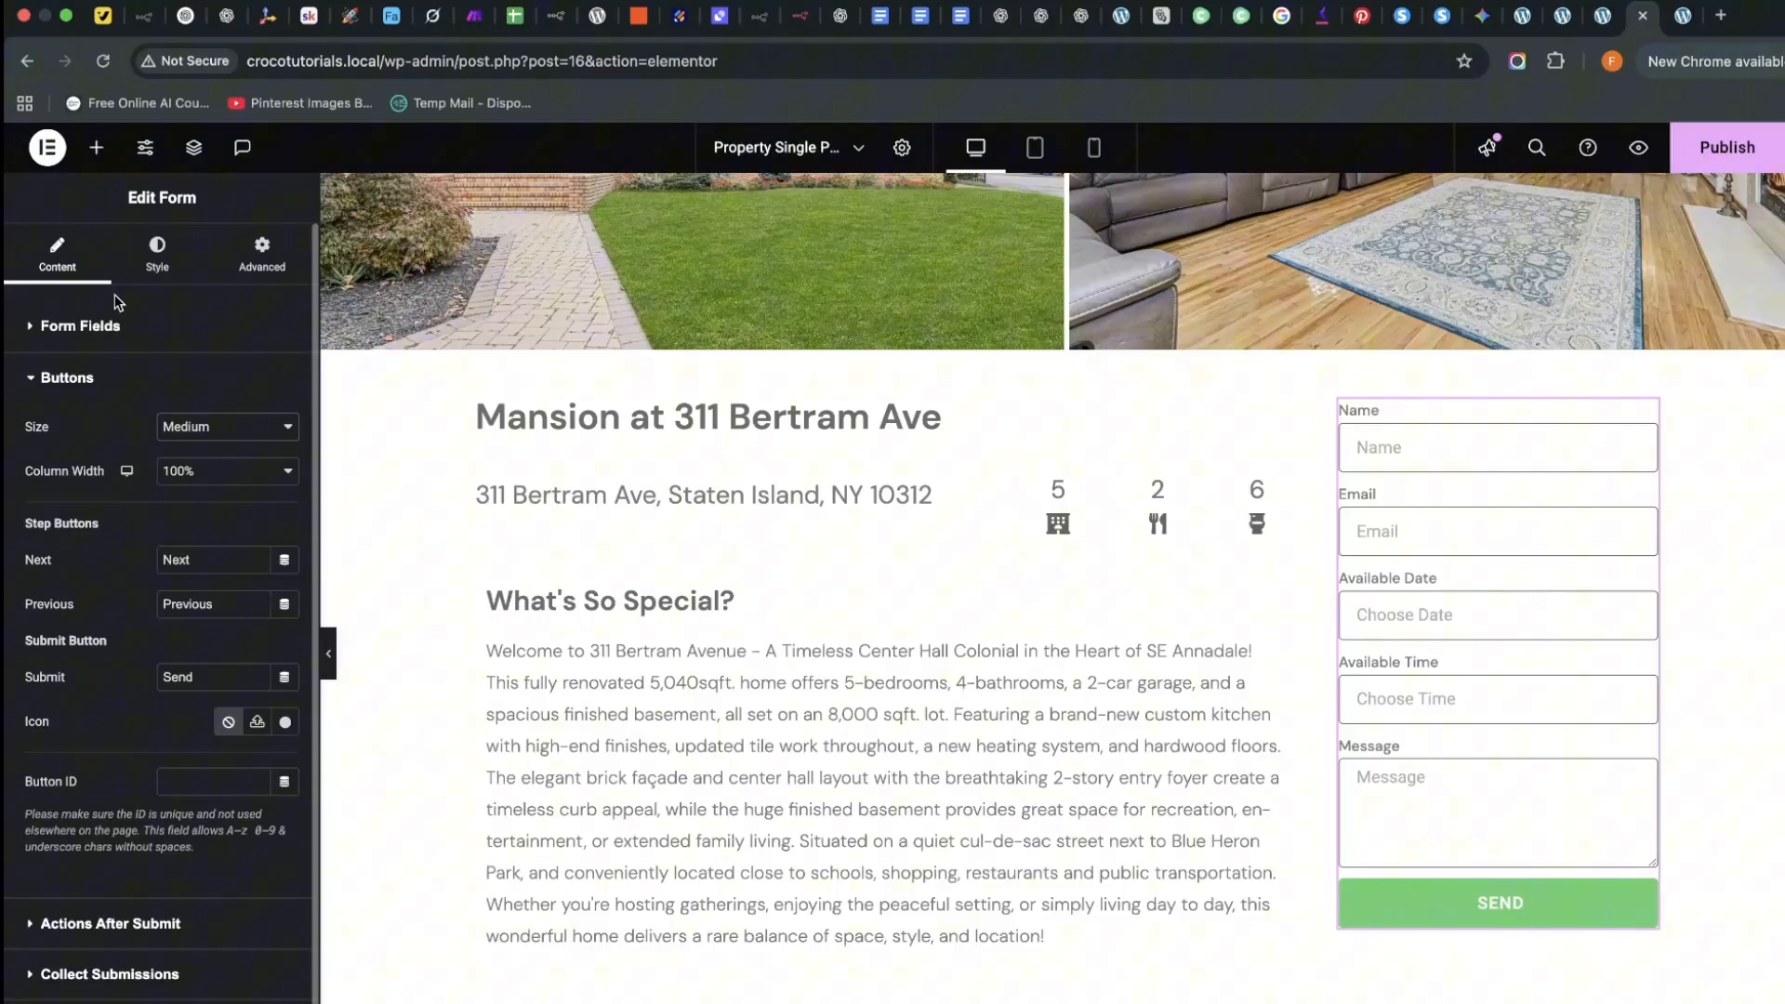
pyautogui.click(157, 253)
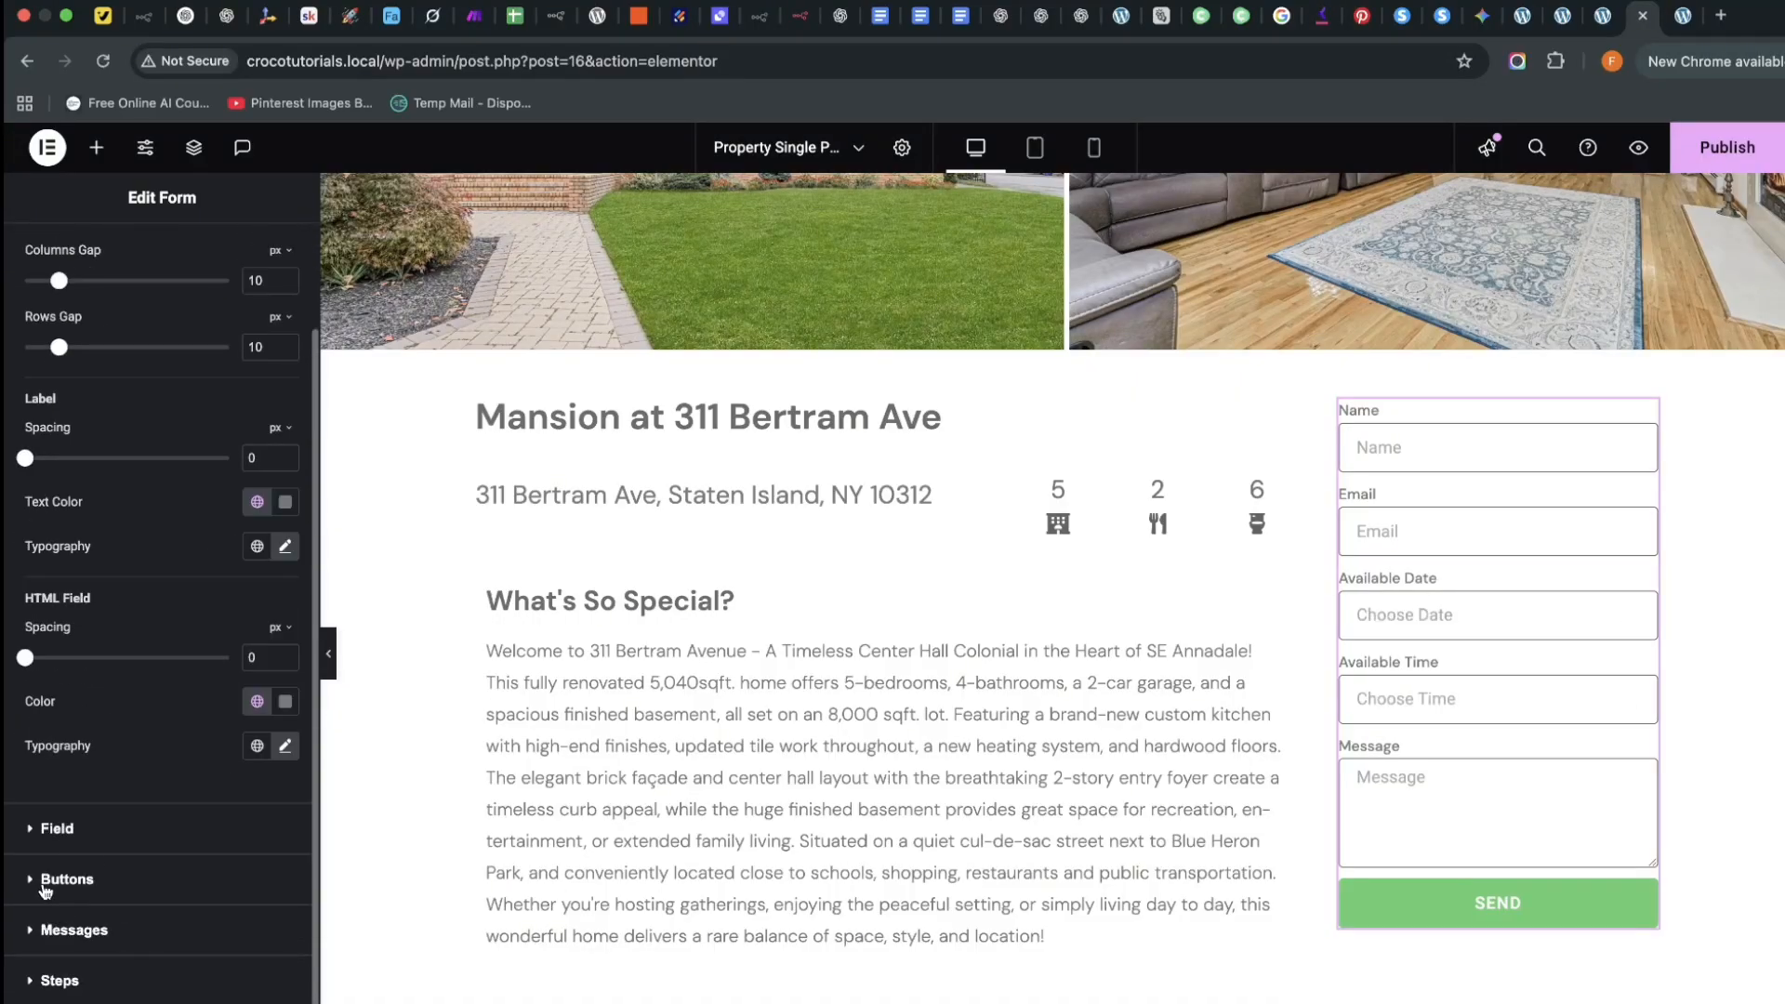
# Set the SEND button's background colour to black
pyautogui.click(43, 883)
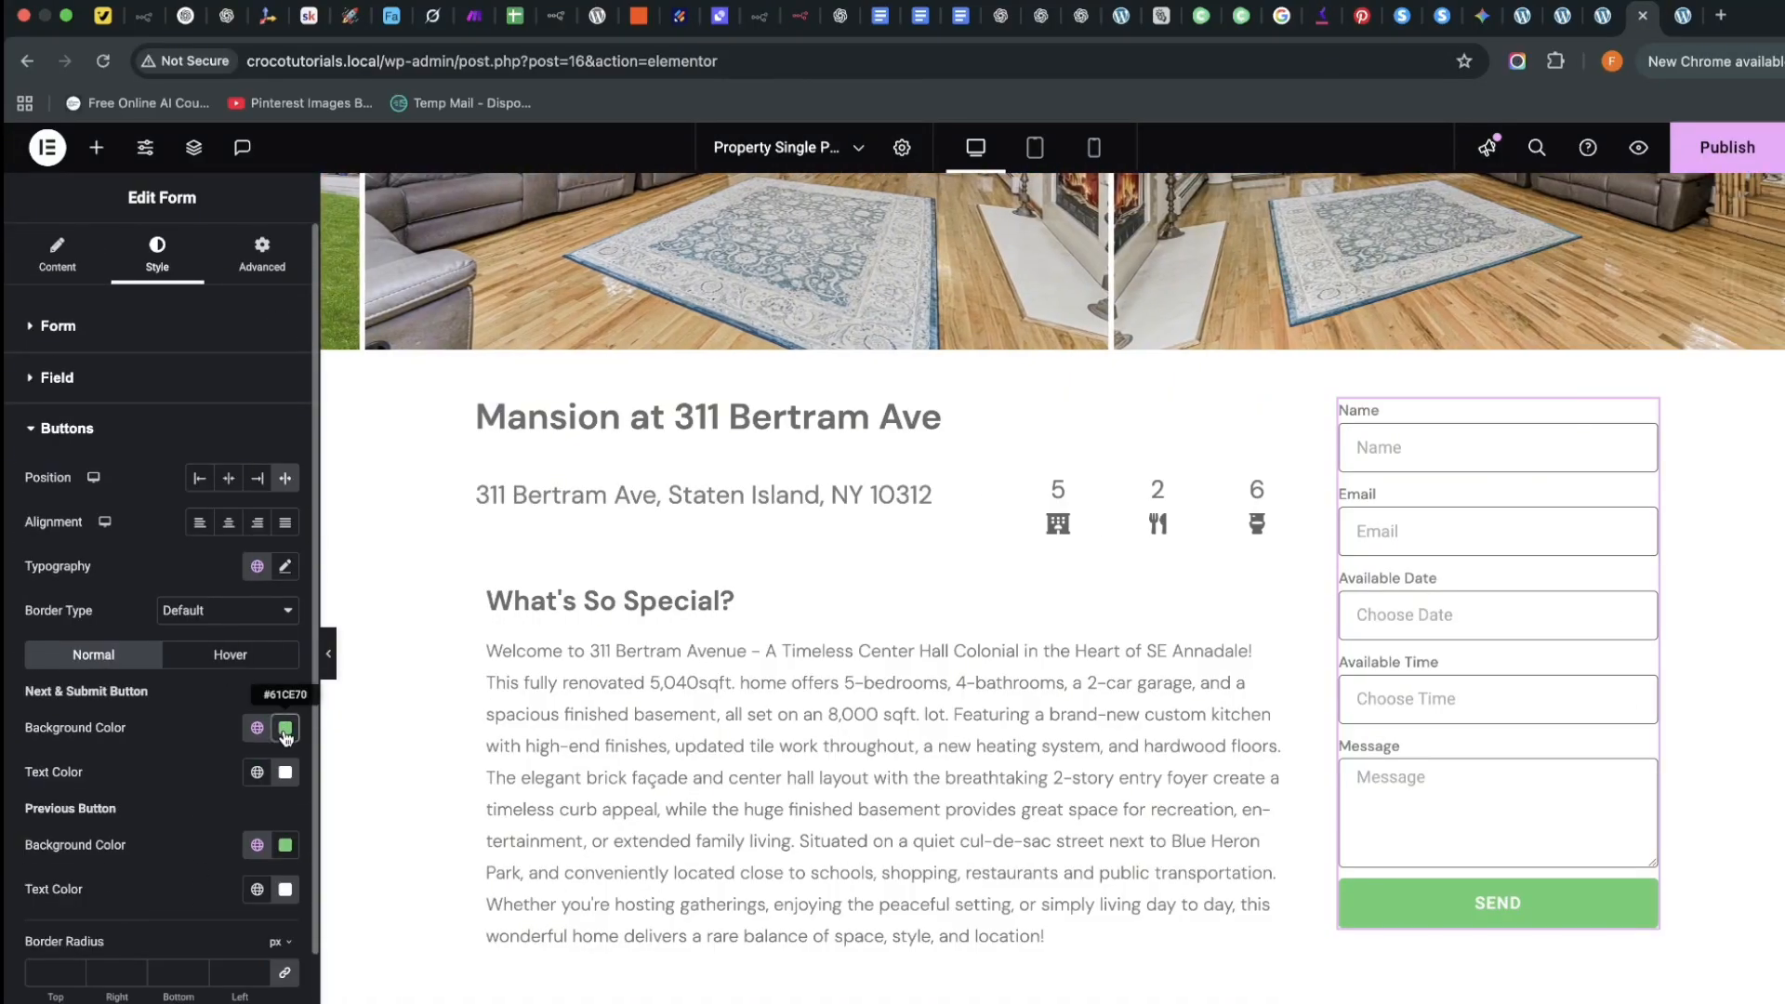
pyautogui.click(285, 728)
pyautogui.moveTo(202, 923); pyautogui.dragTo(147, 999)
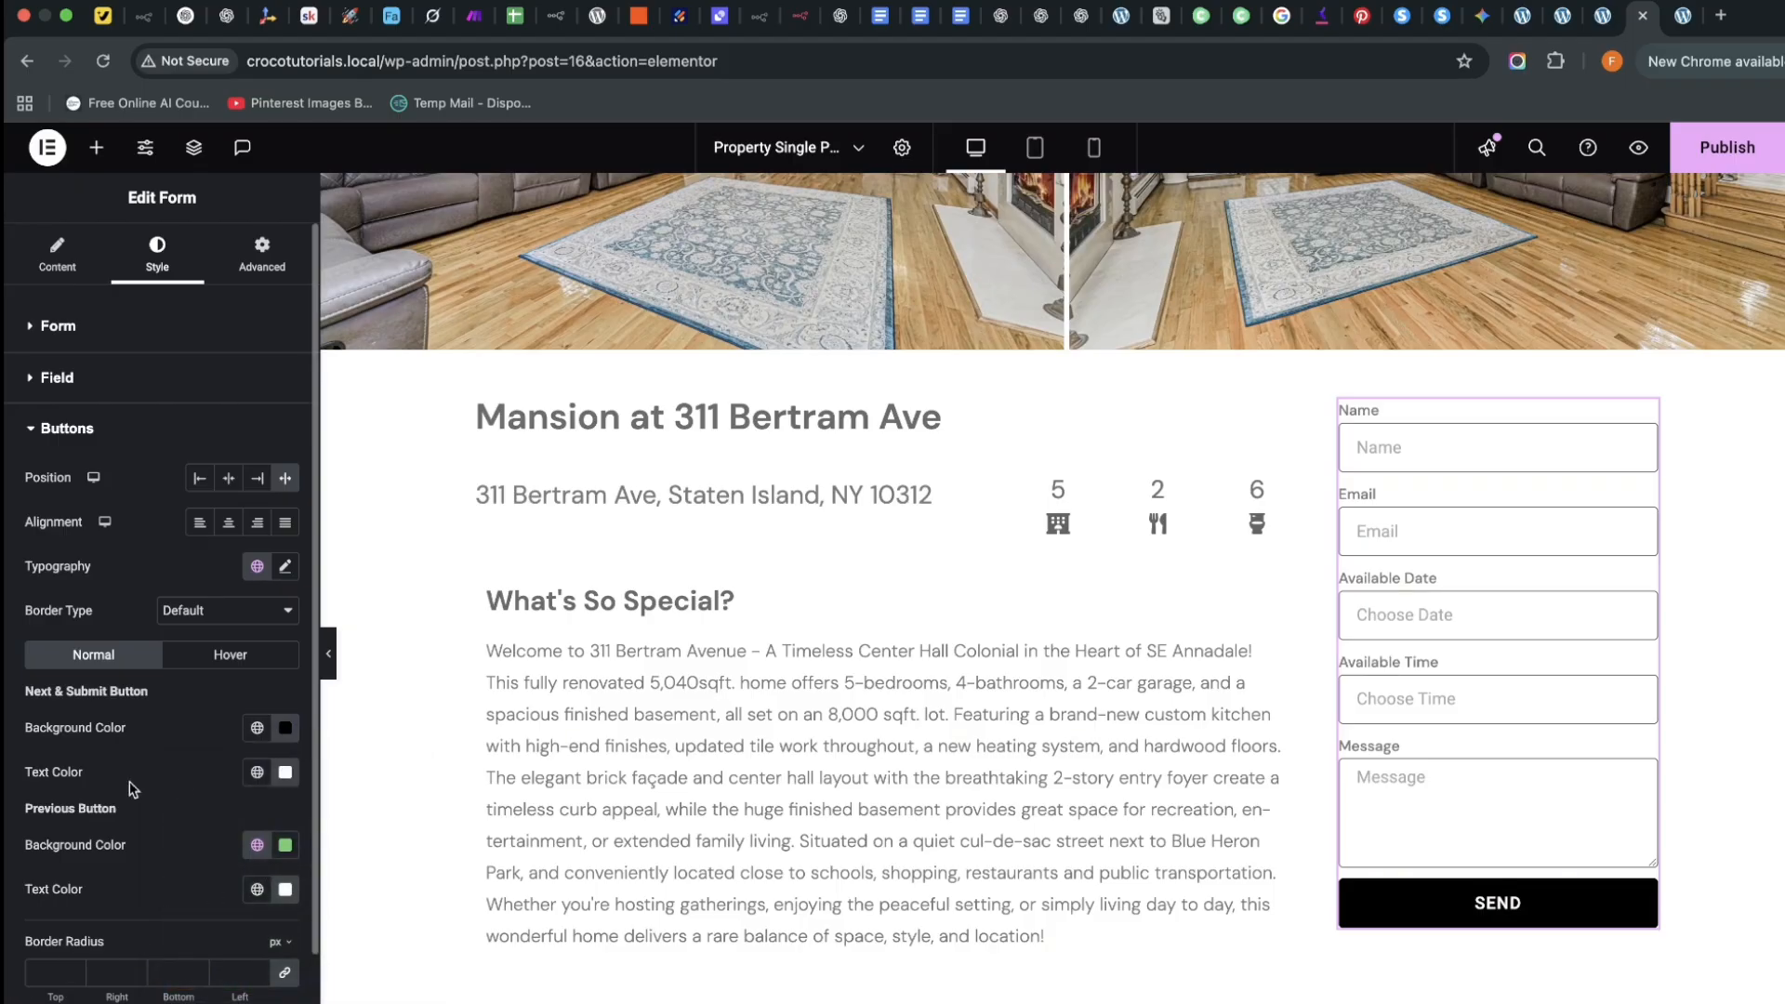
# Set the SEND button's text weight to 400 (Normal)
pyautogui.click(285, 566)
pyautogui.click(223, 665)
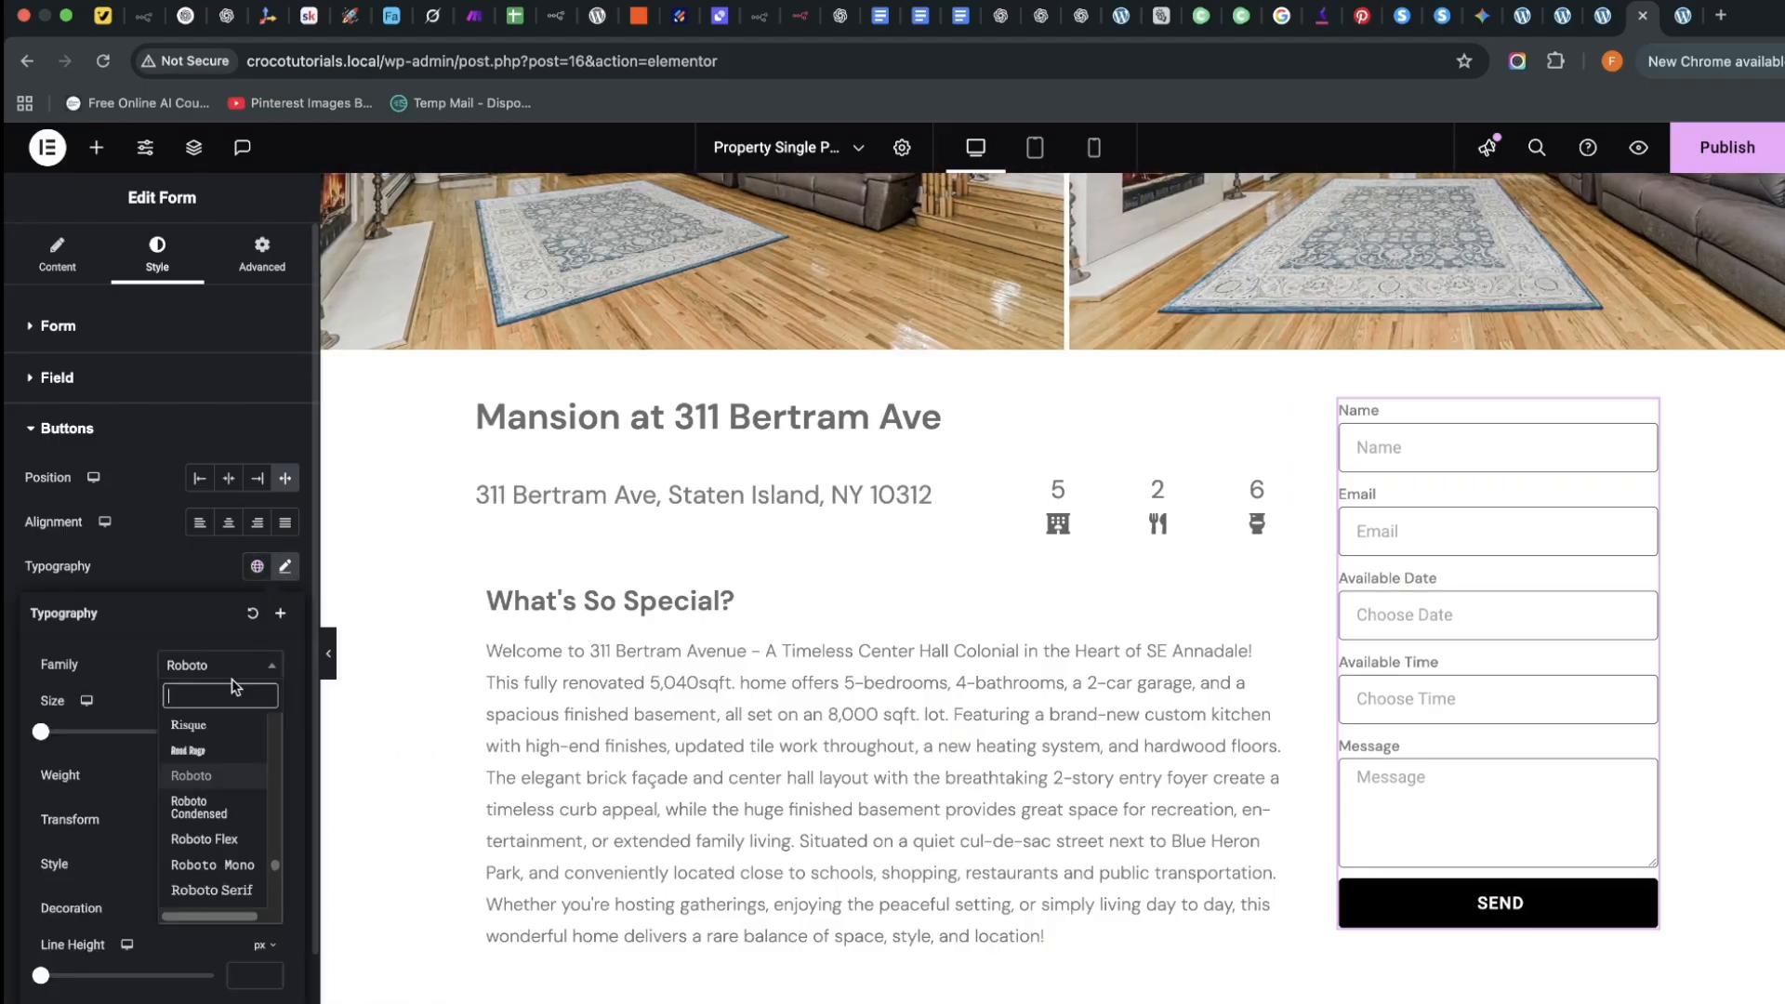
pyautogui.write('dm sans')
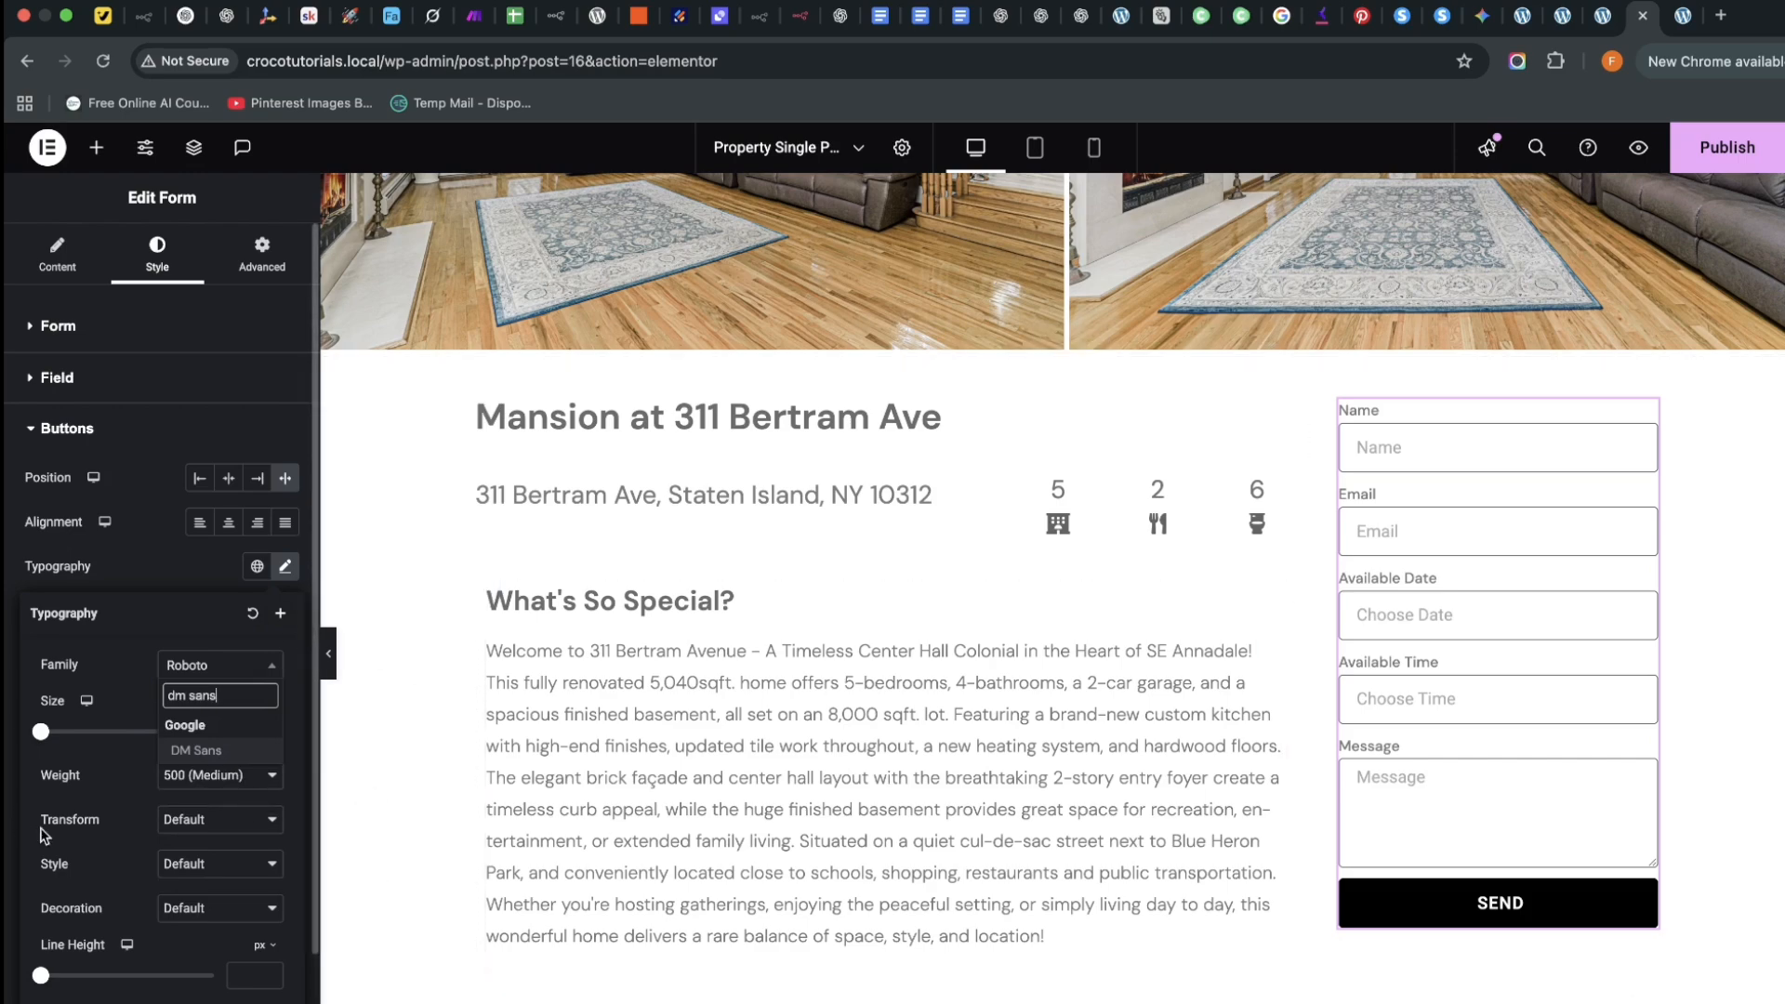
pyautogui.click(7, 701)
pyautogui.click(283, 571)
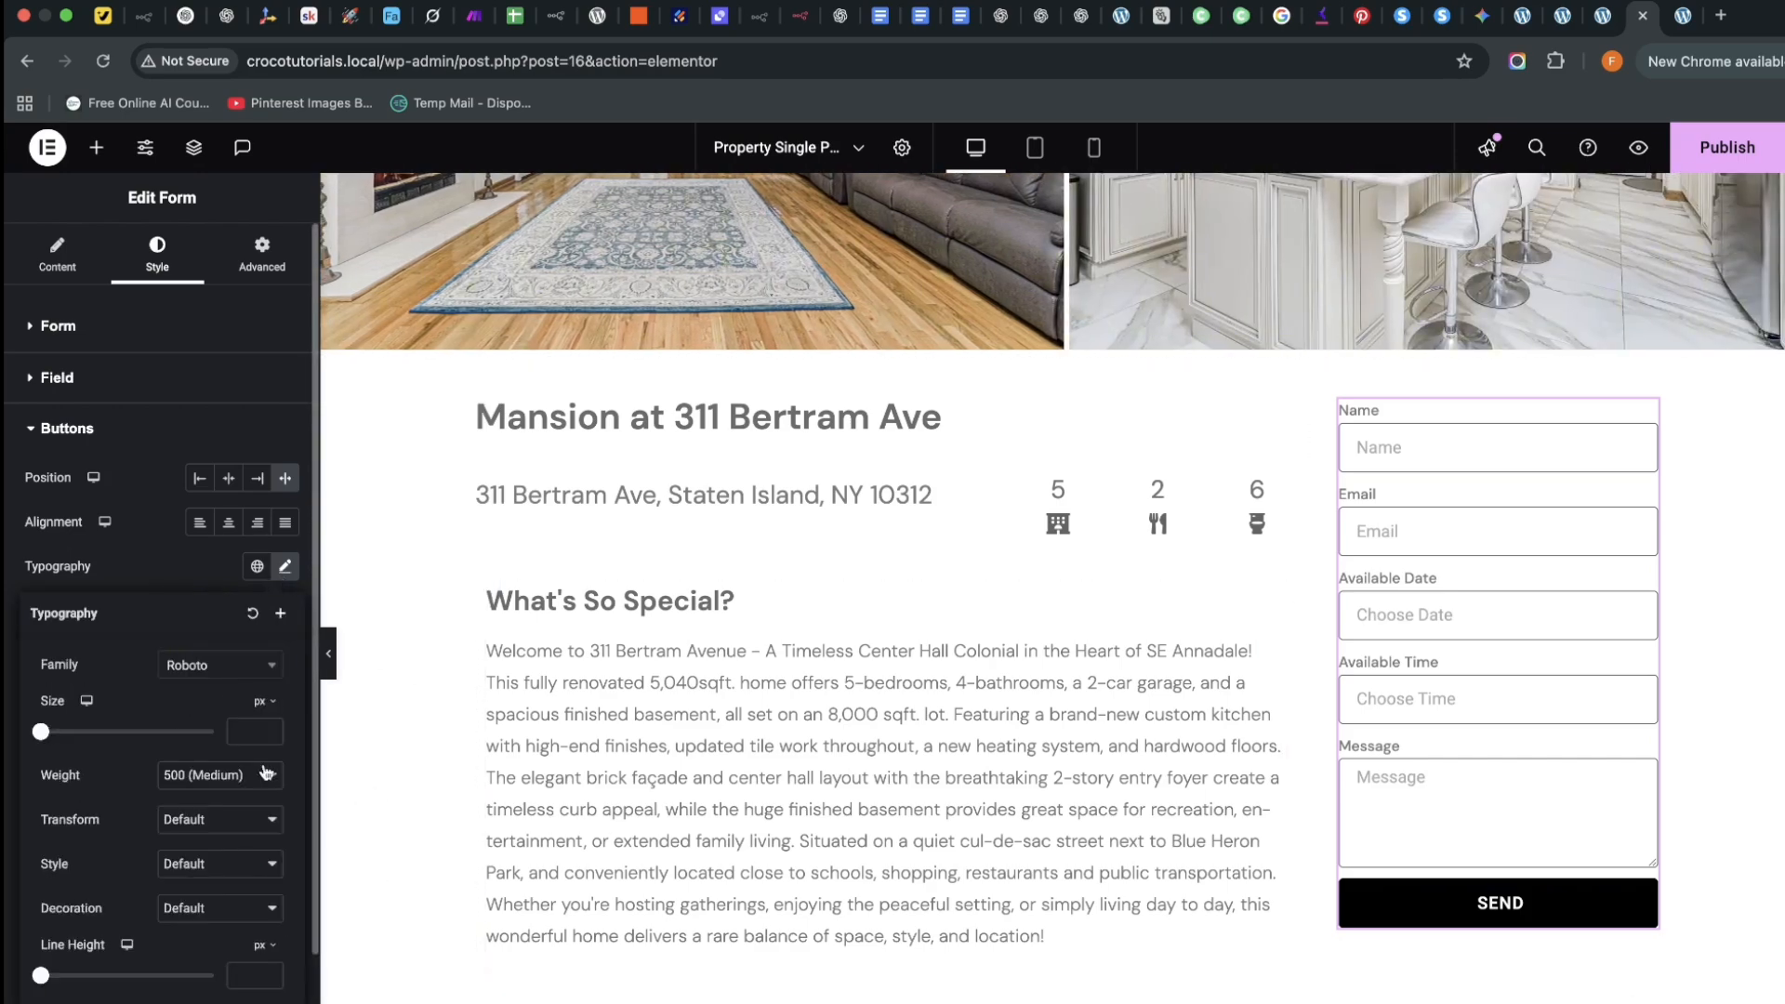
pyautogui.click(232, 785)
pyautogui.click(239, 753)
pyautogui.click(9, 853)
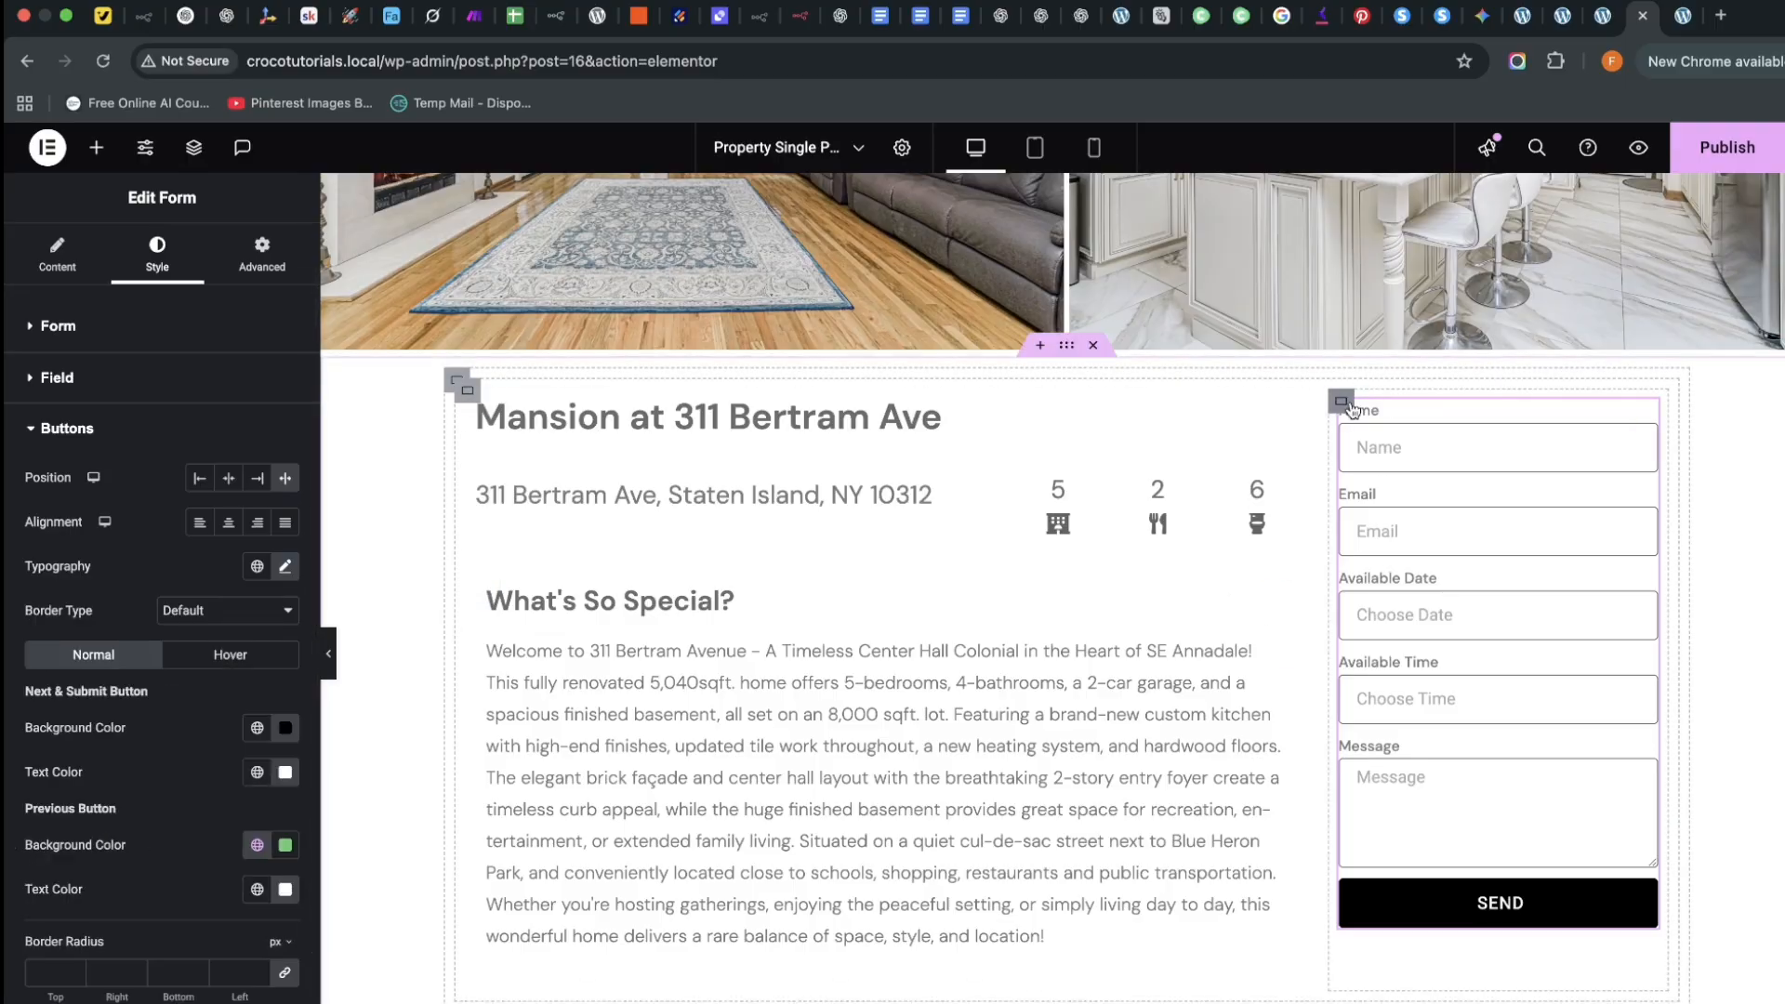
# Give the booking form's container linked padding of 15 px on all sides
pyautogui.click(949, 630)
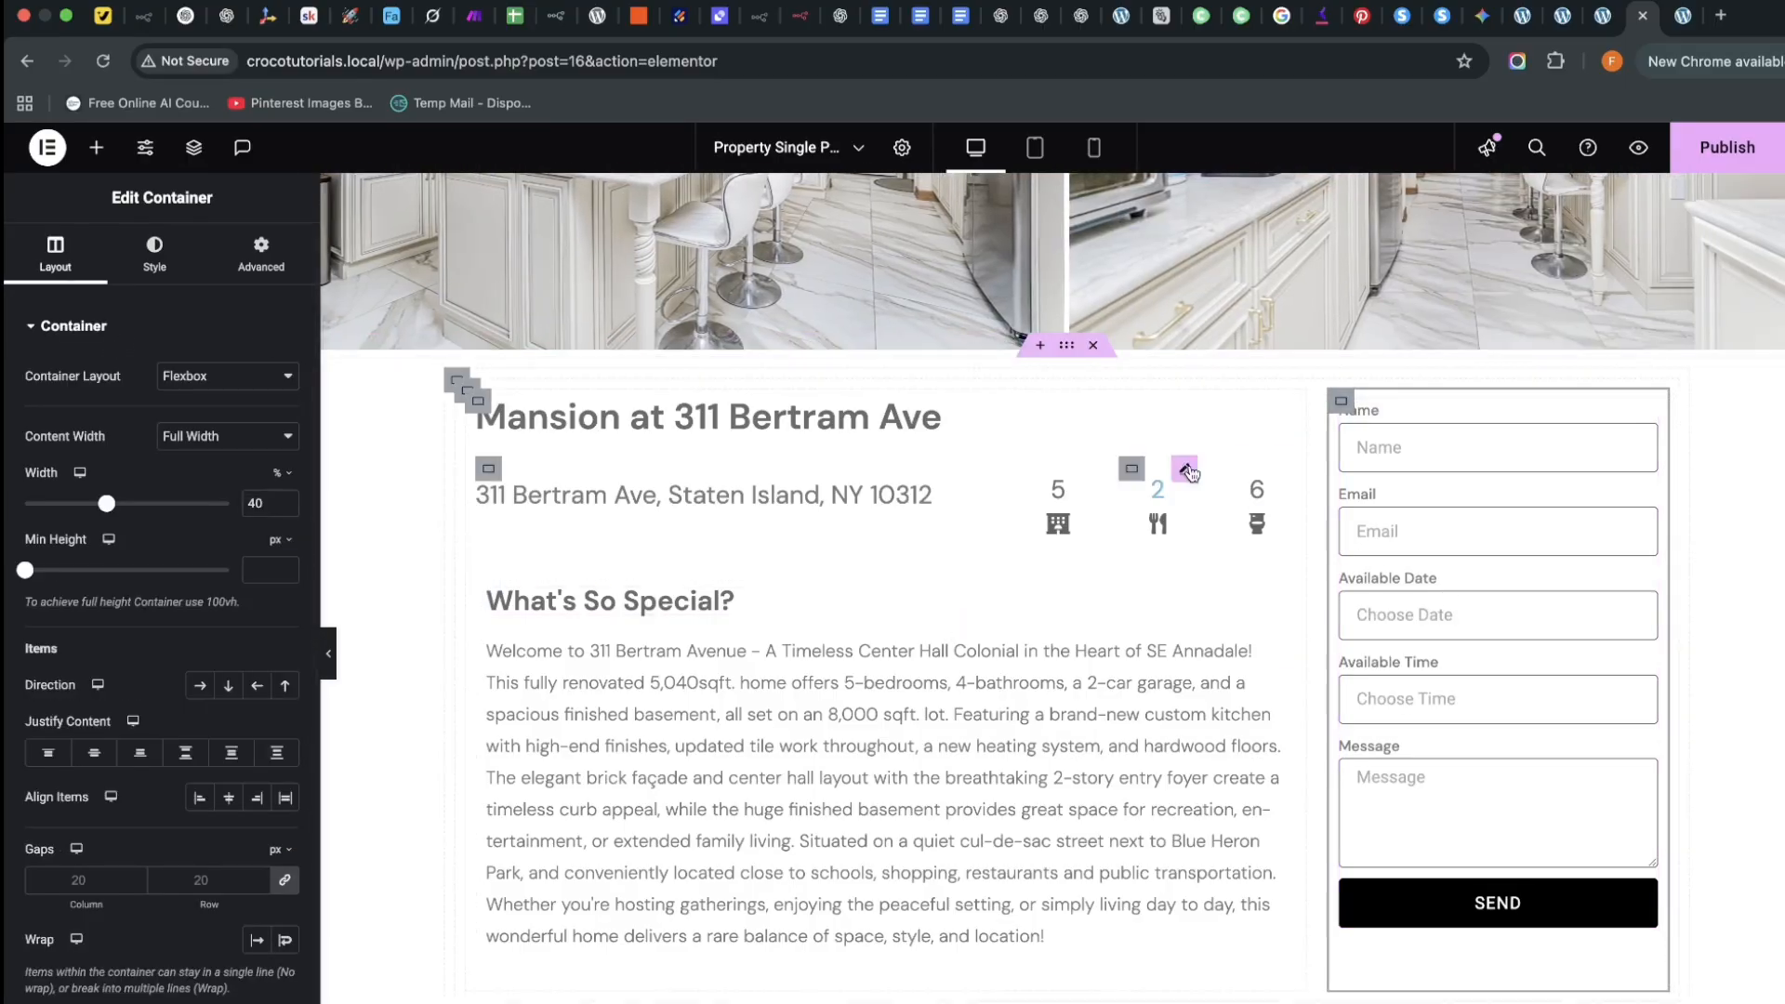
pyautogui.click(261, 258)
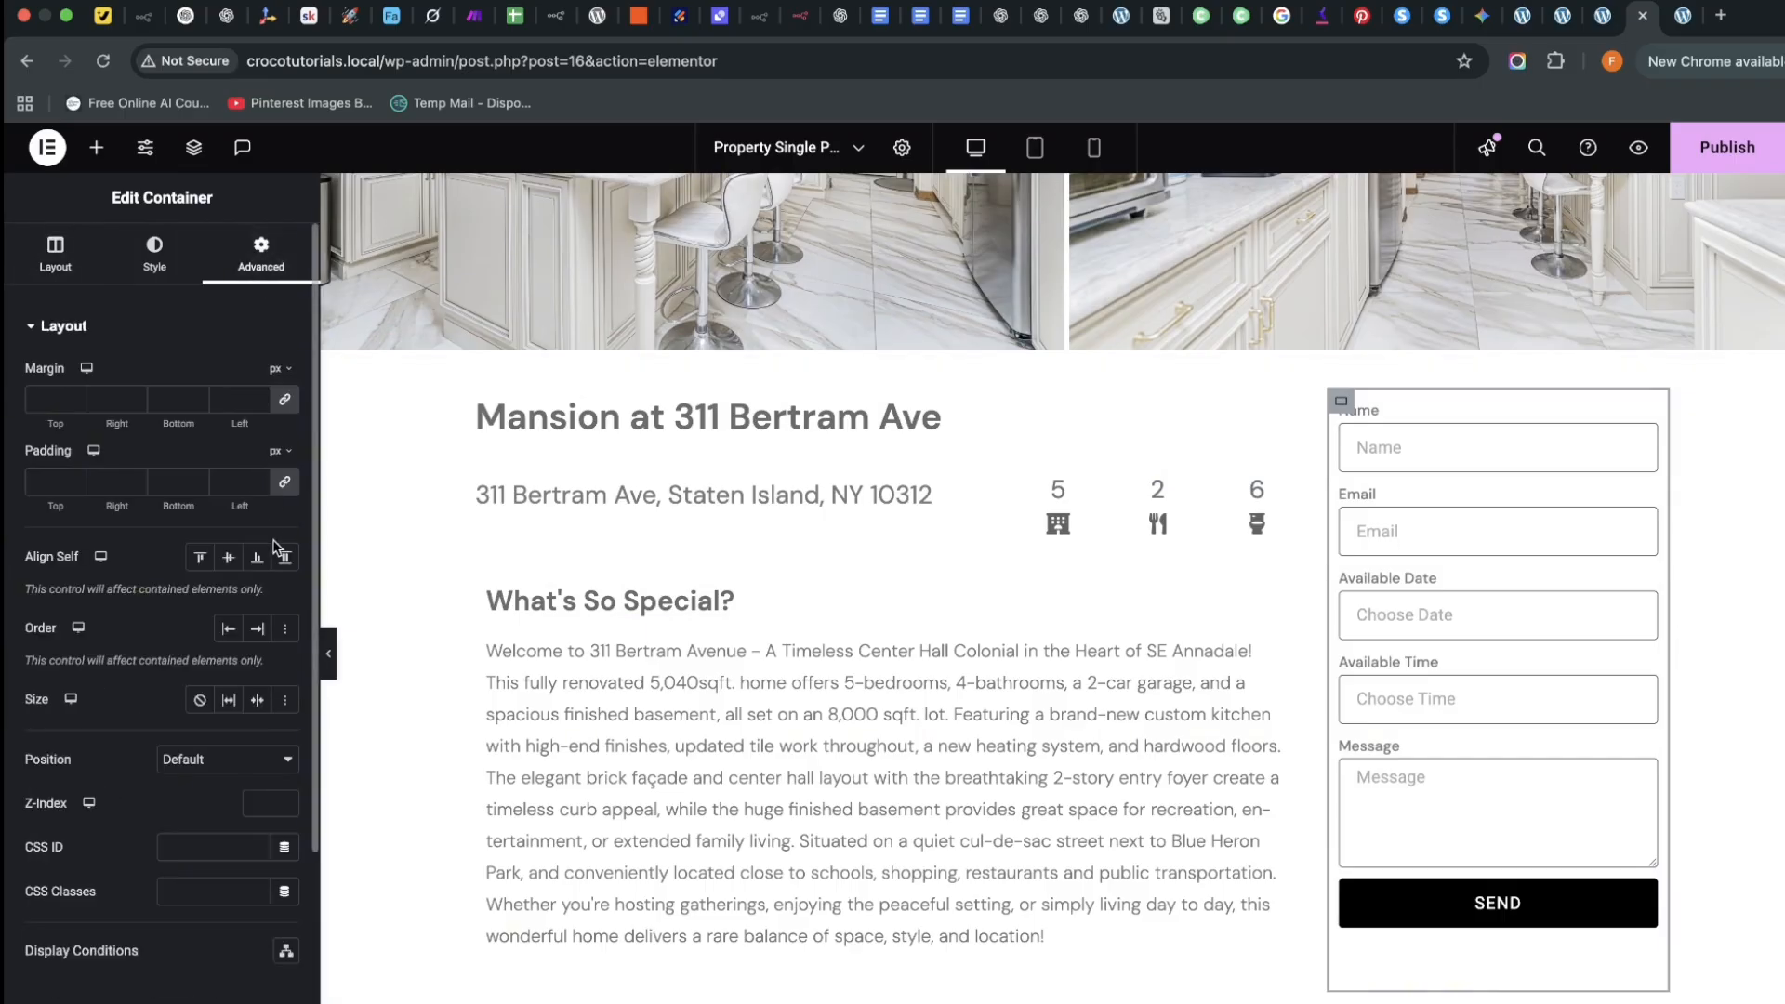
pyautogui.click(234, 482)
pyautogui.write('15')
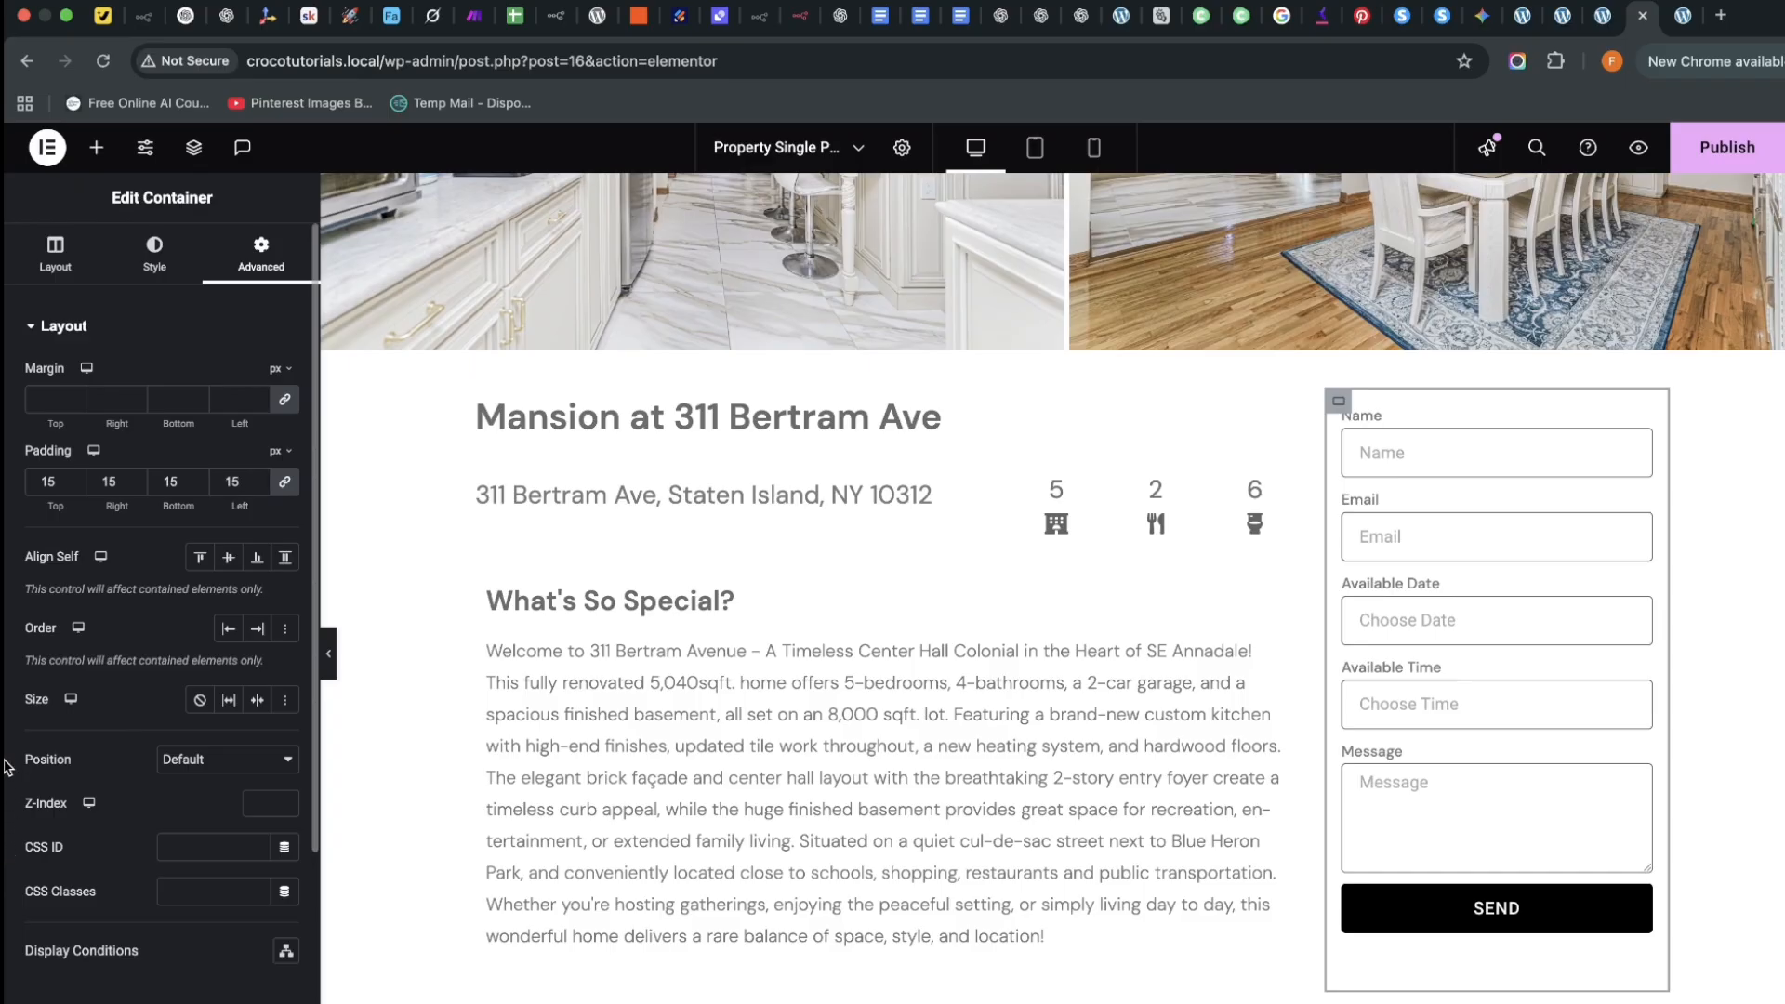
pyautogui.scroll(-3, 134, 976)
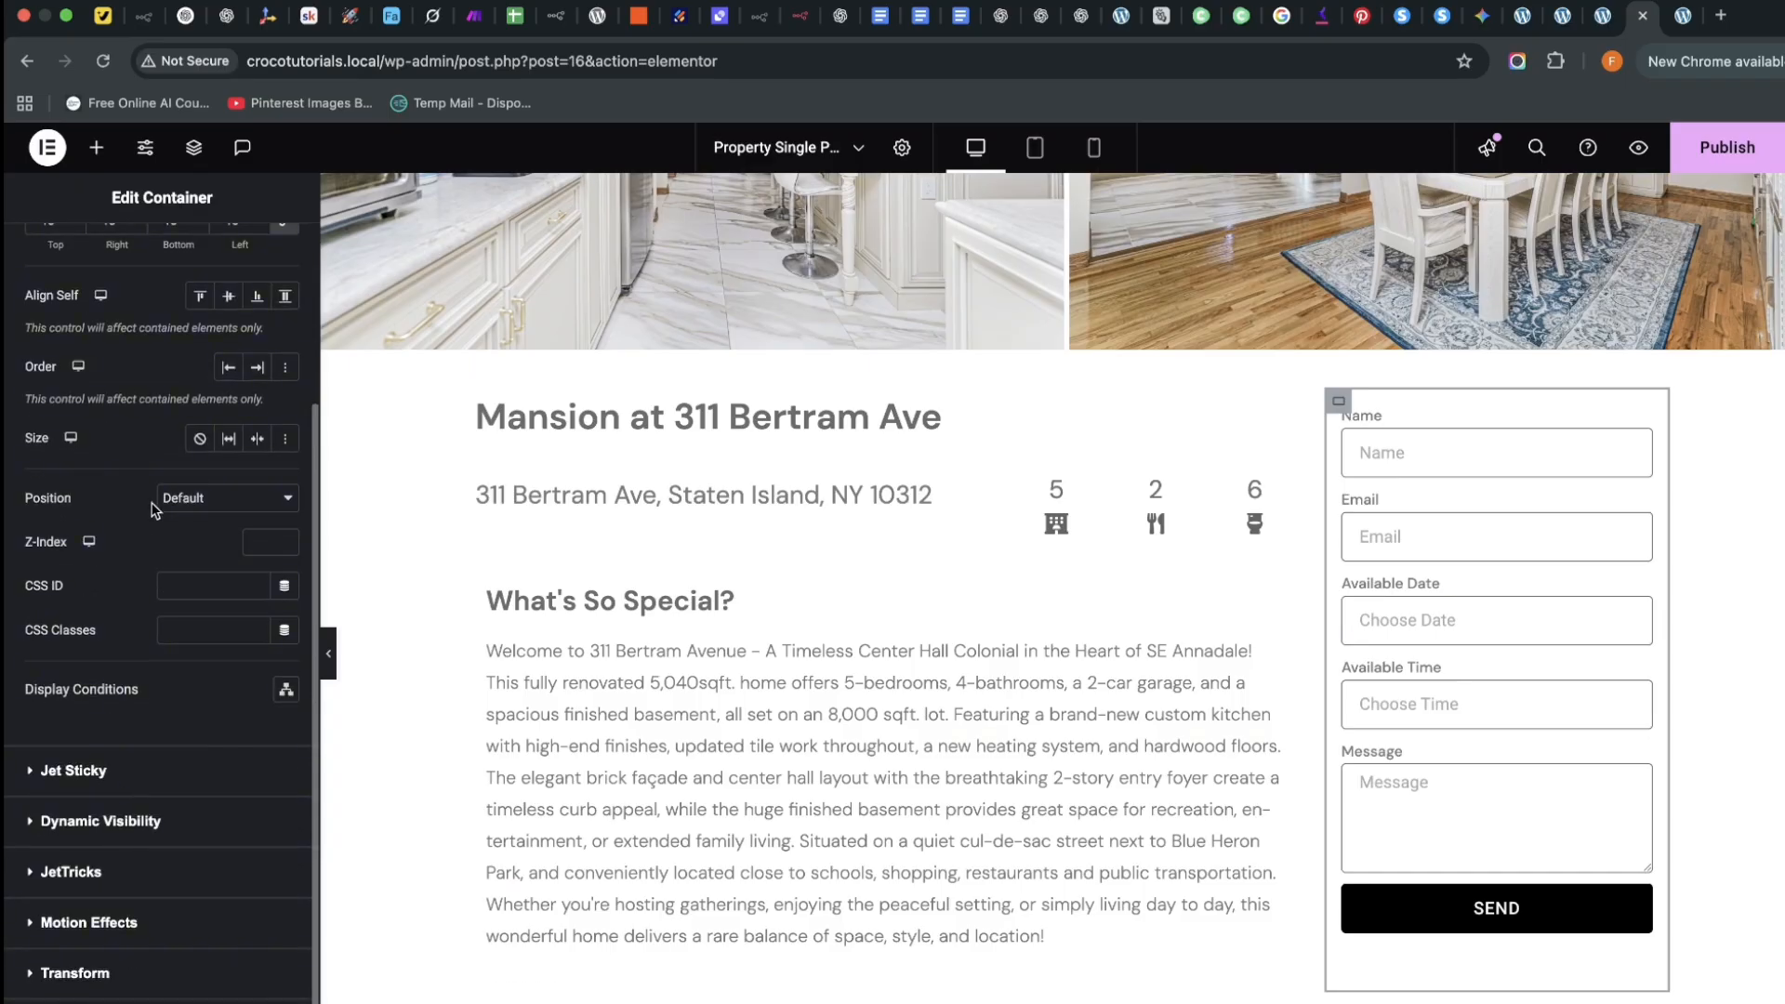
pyautogui.scroll(3, 158, 418)
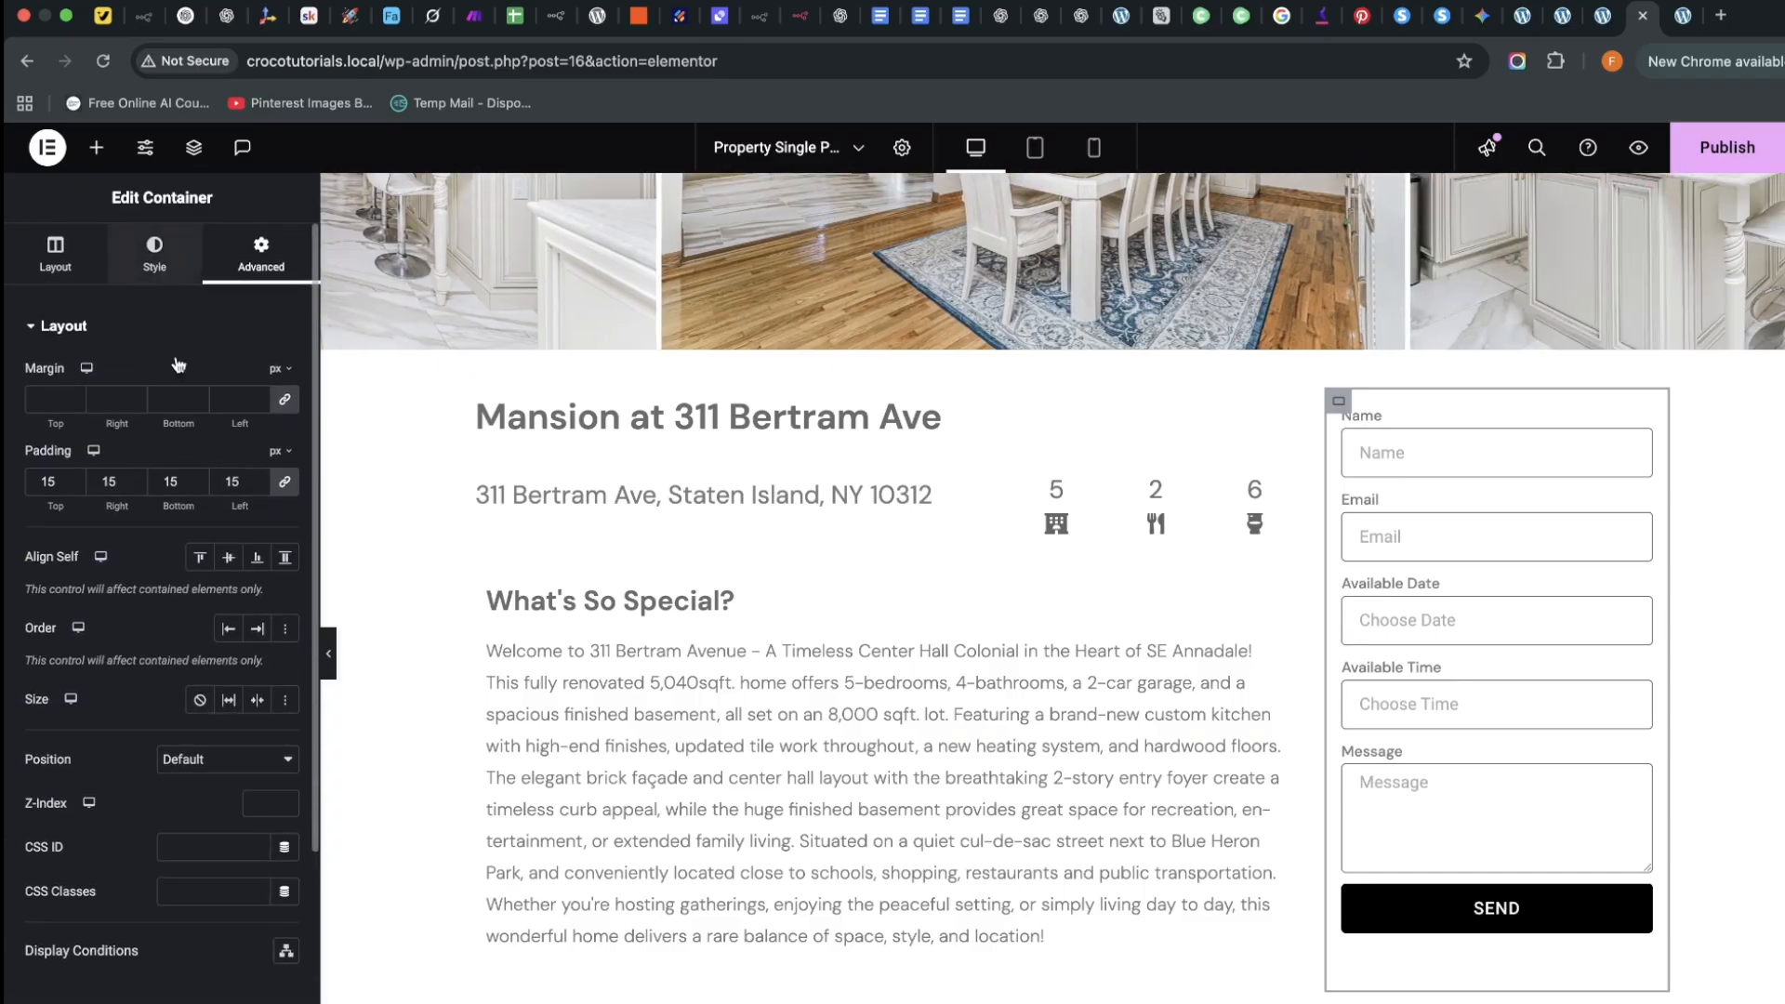
pyautogui.click(155, 257)
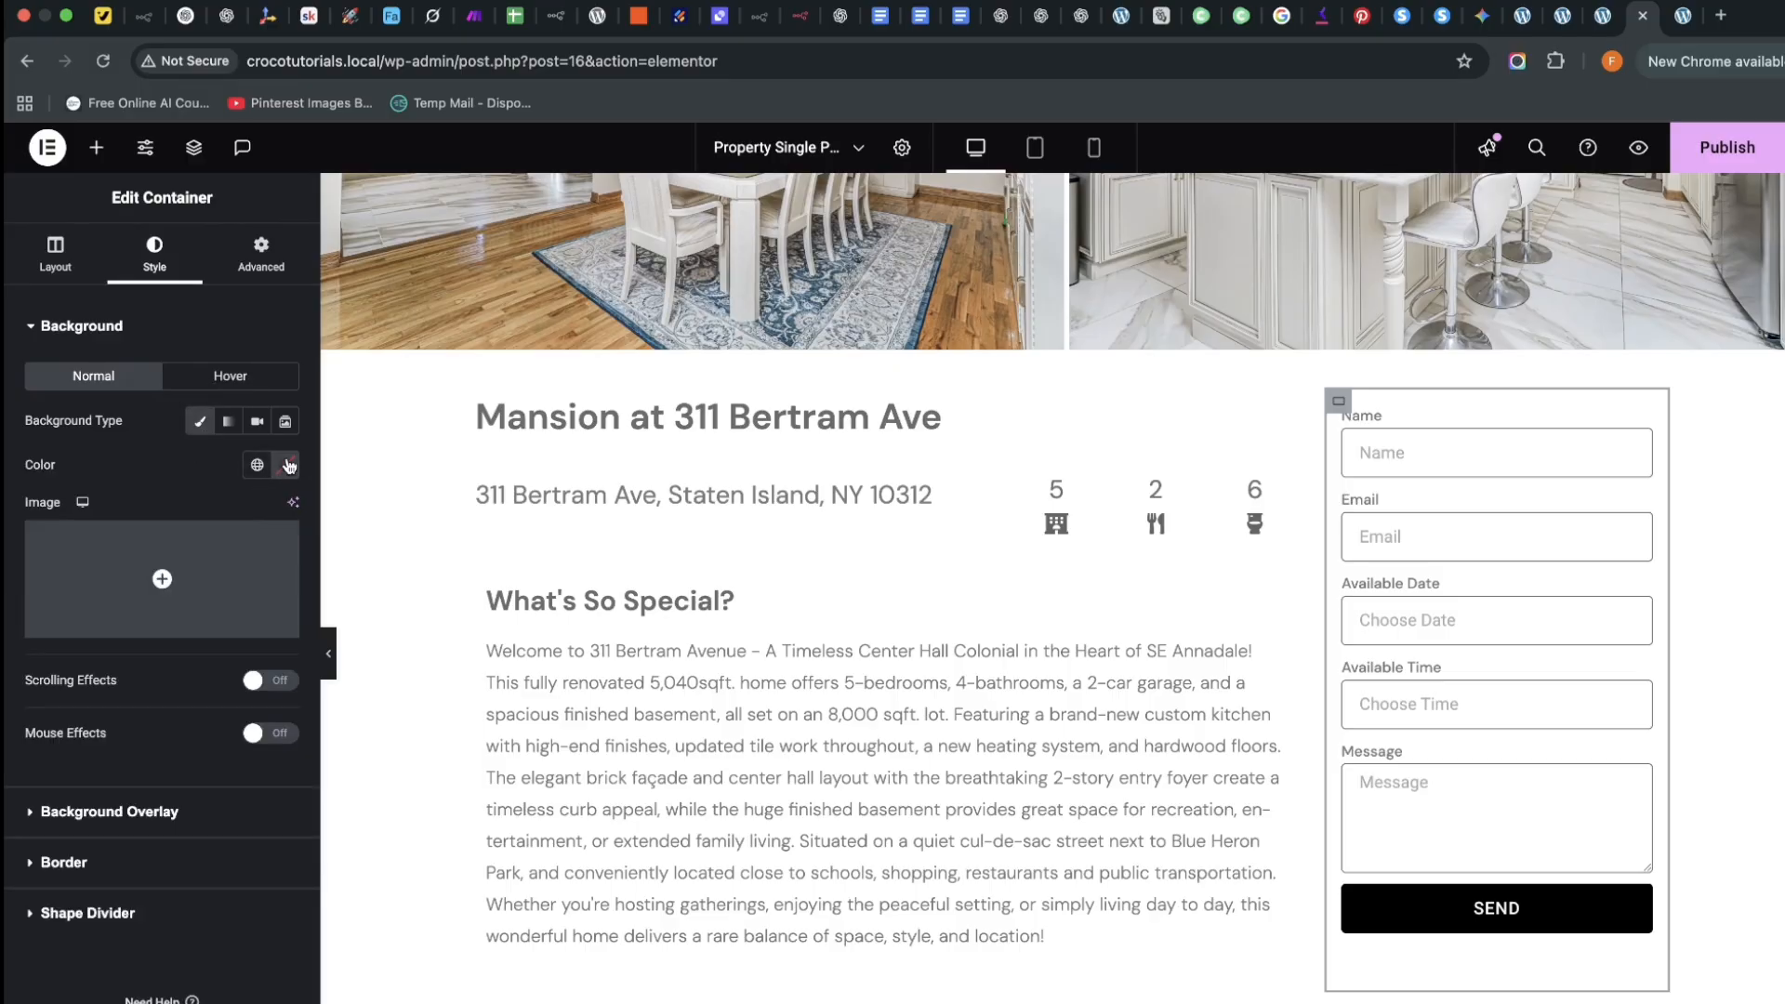
# Give the form container a #F0F0F0 background, a blur-10 box shadow and 5 px corner radius
pyautogui.click(289, 466)
pyautogui.click(159, 558)
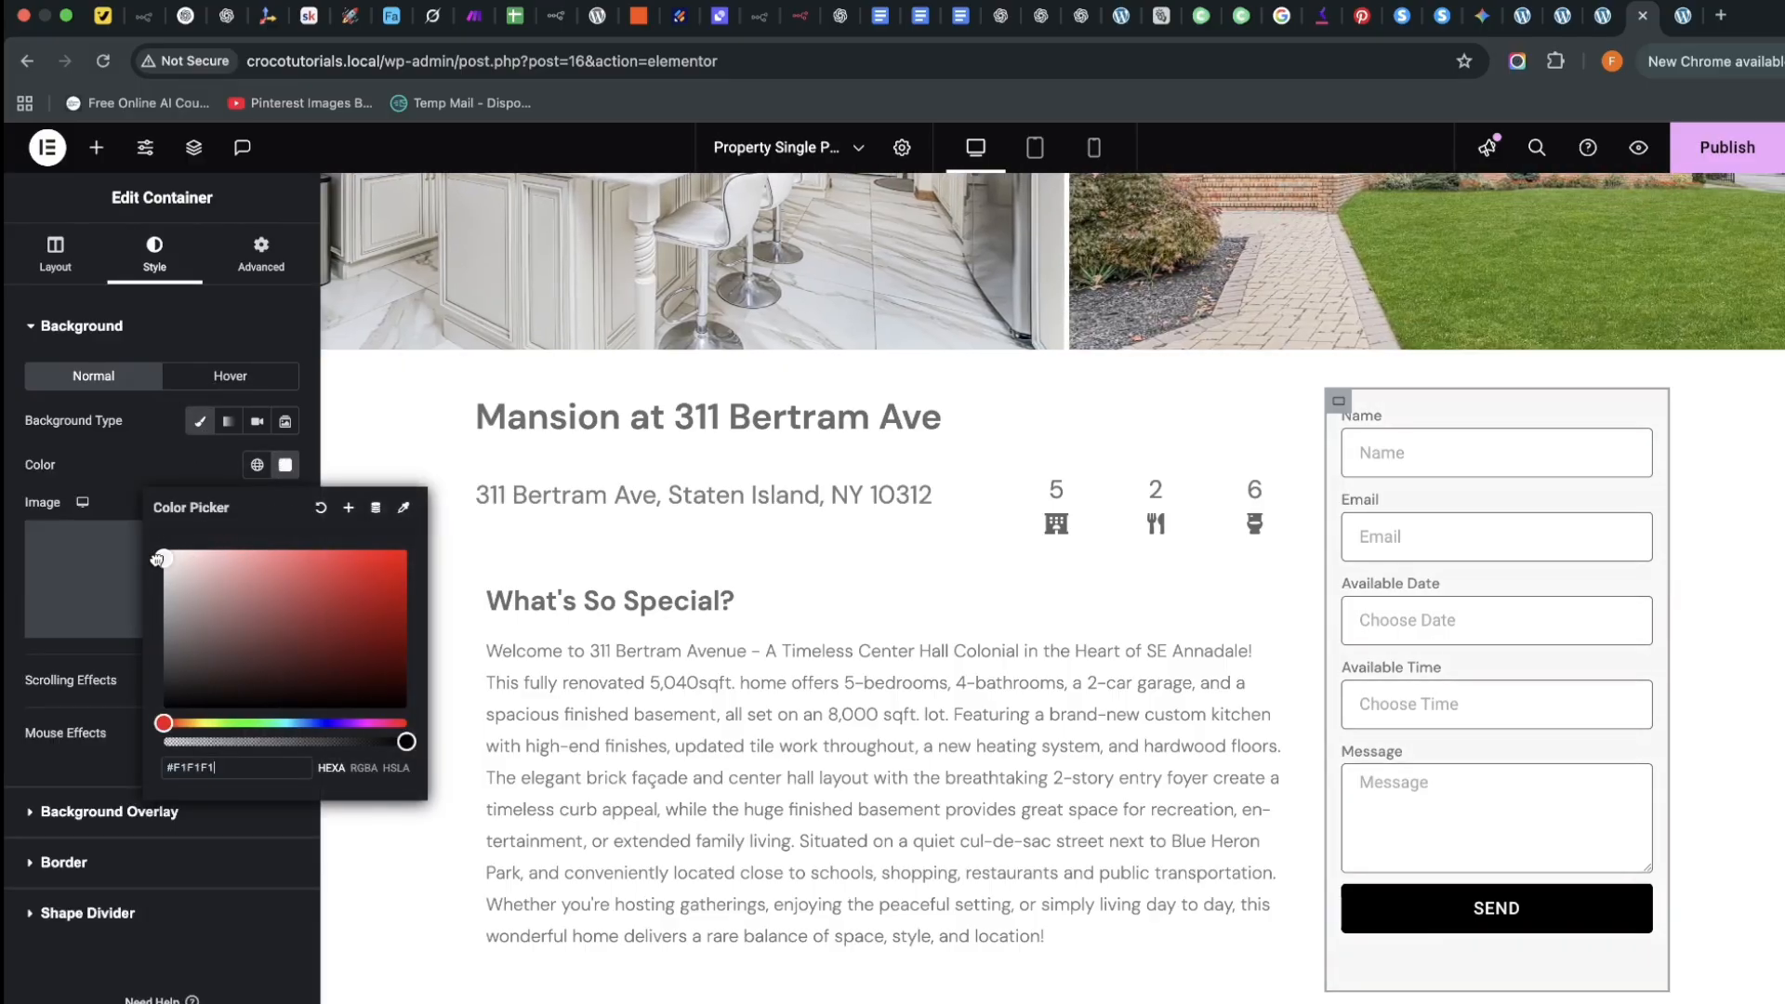
pyautogui.click(158, 560)
pyautogui.click(9, 597)
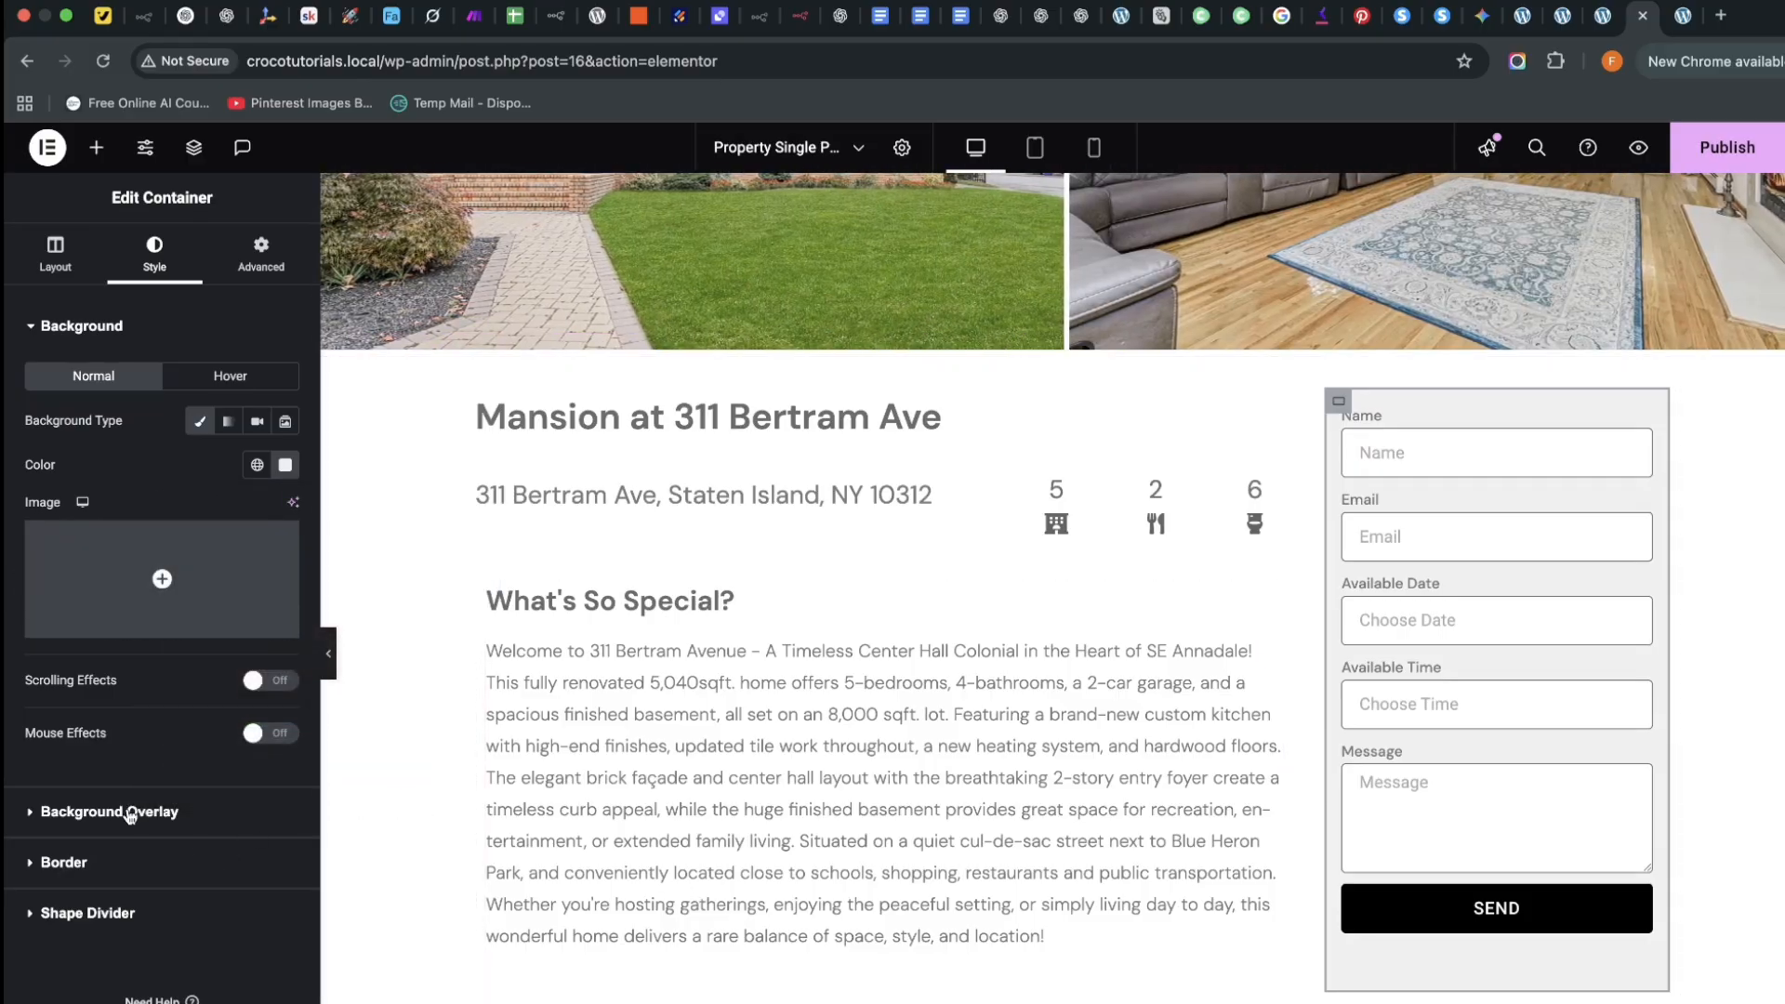
pyautogui.click(86, 860)
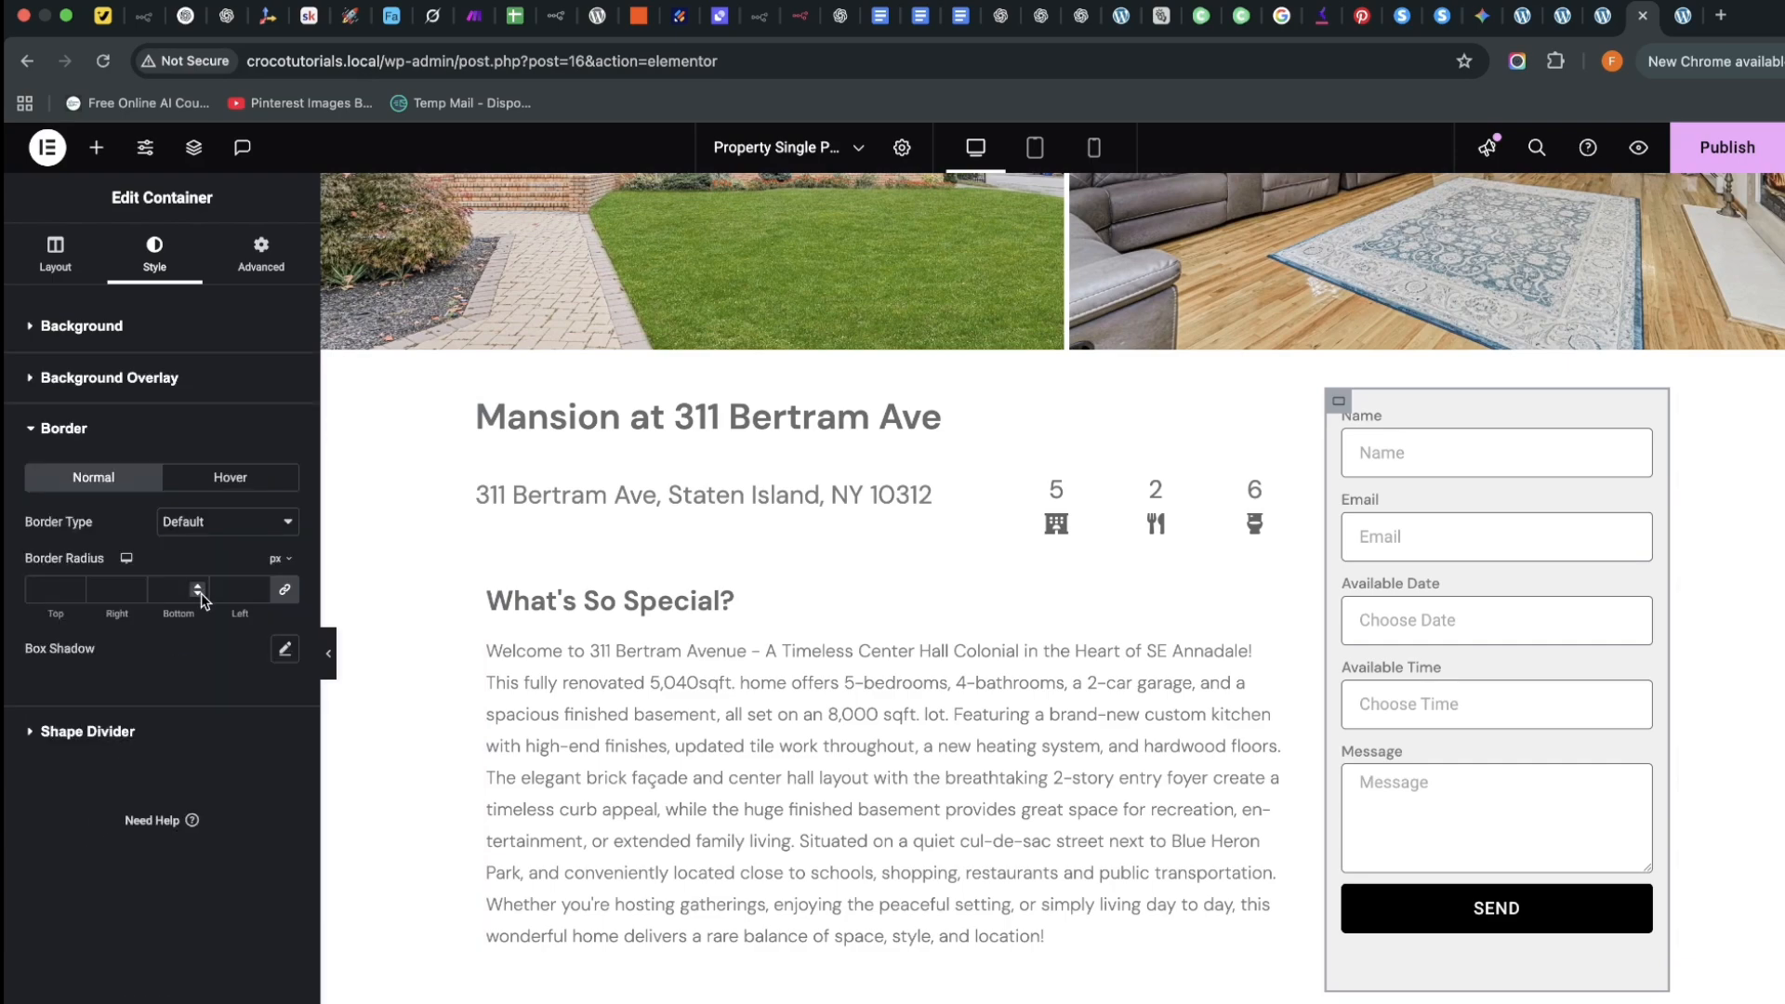
pyautogui.click(285, 648)
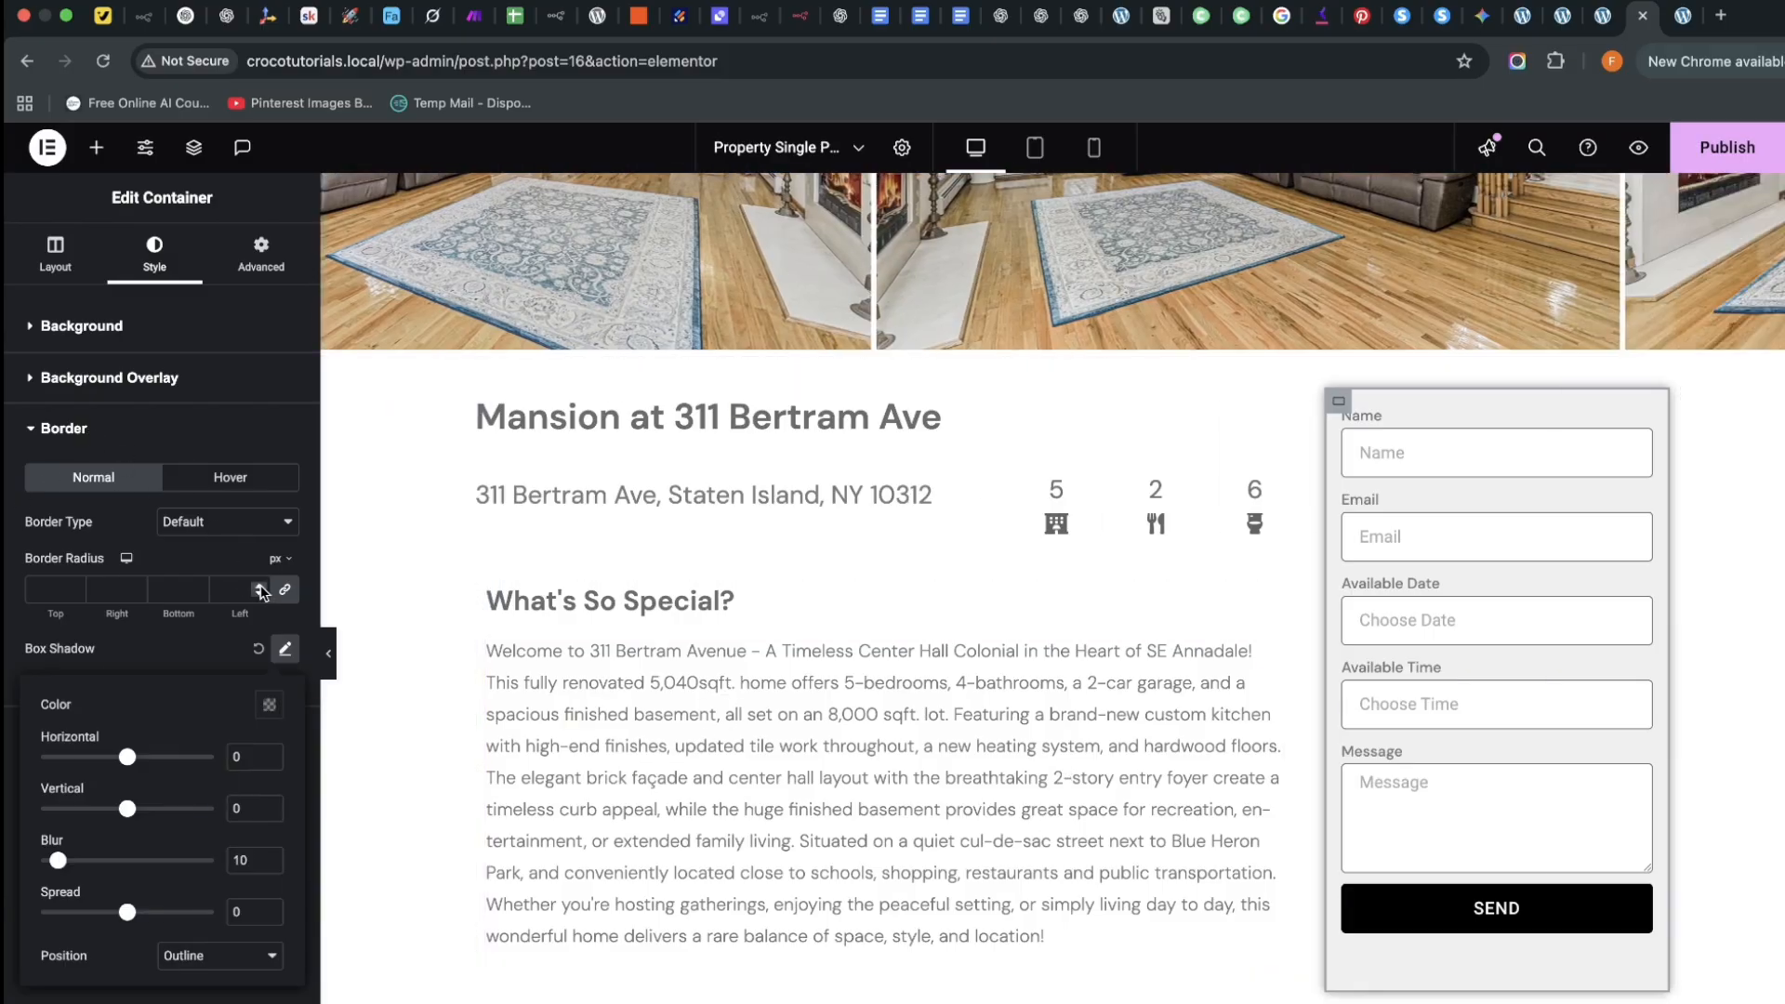
pyautogui.click(260, 584)
pyautogui.click(260, 584)
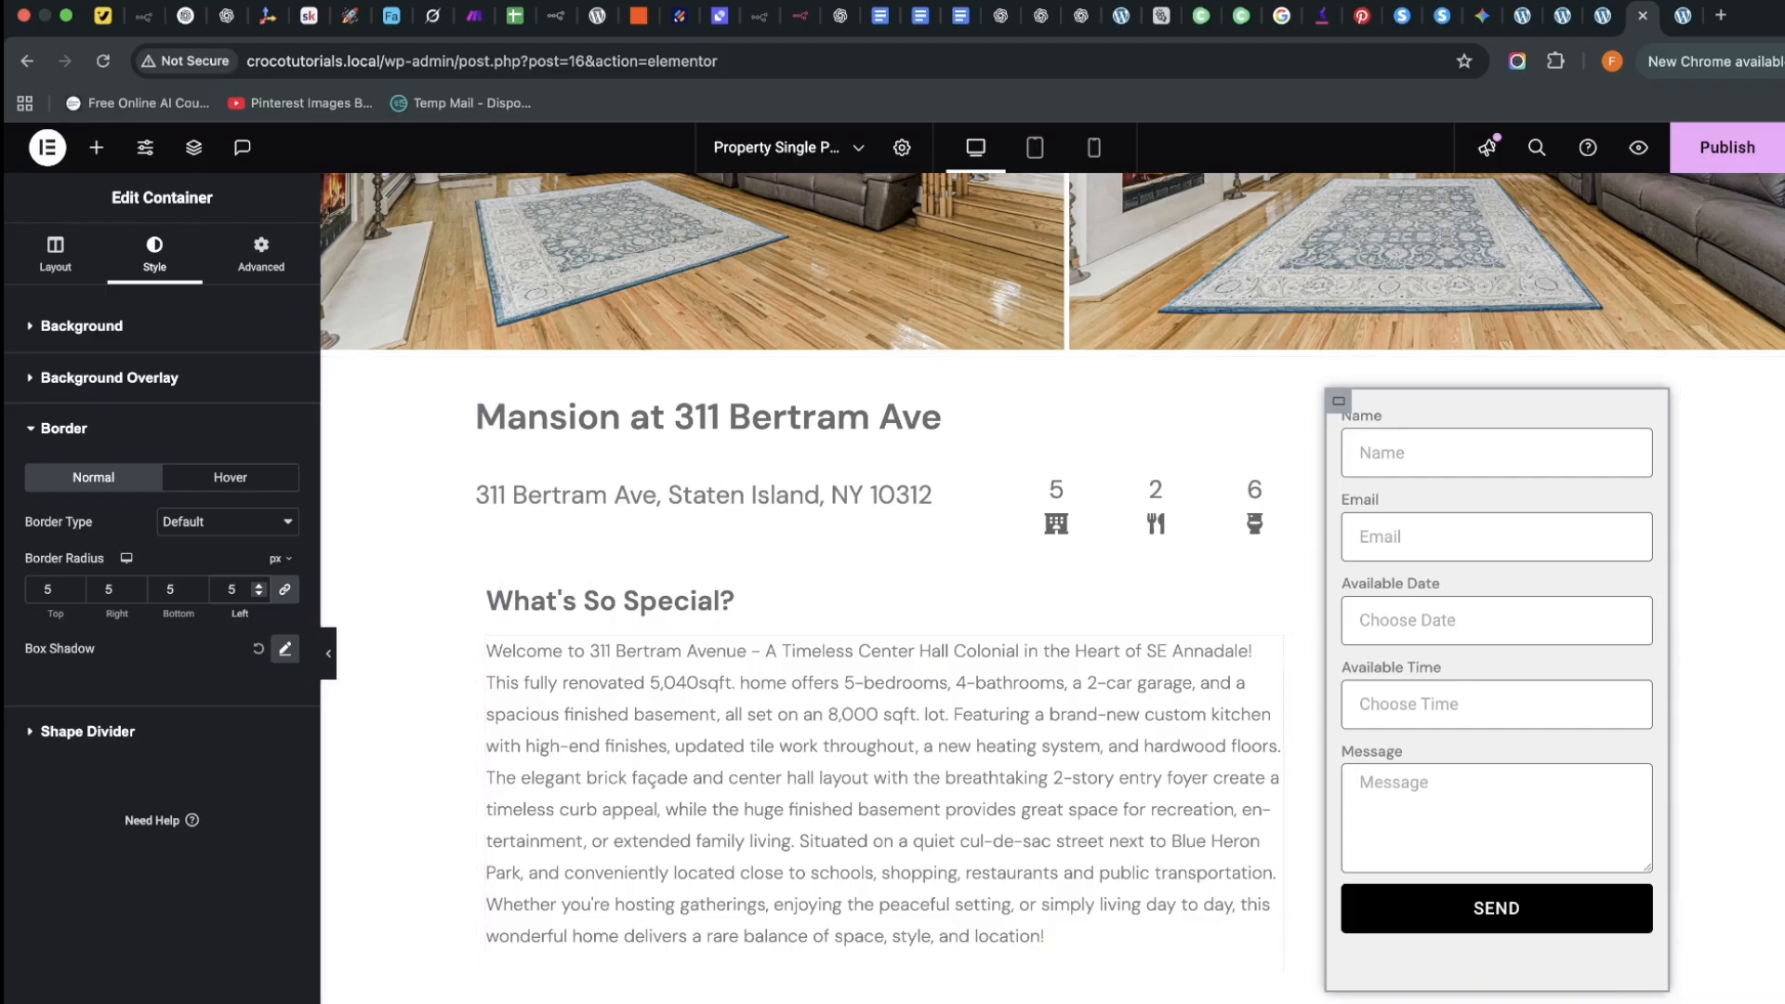
# Preview the template and pick October 22, 2025 in the Available Date calendar
pyautogui.click(1638, 147)
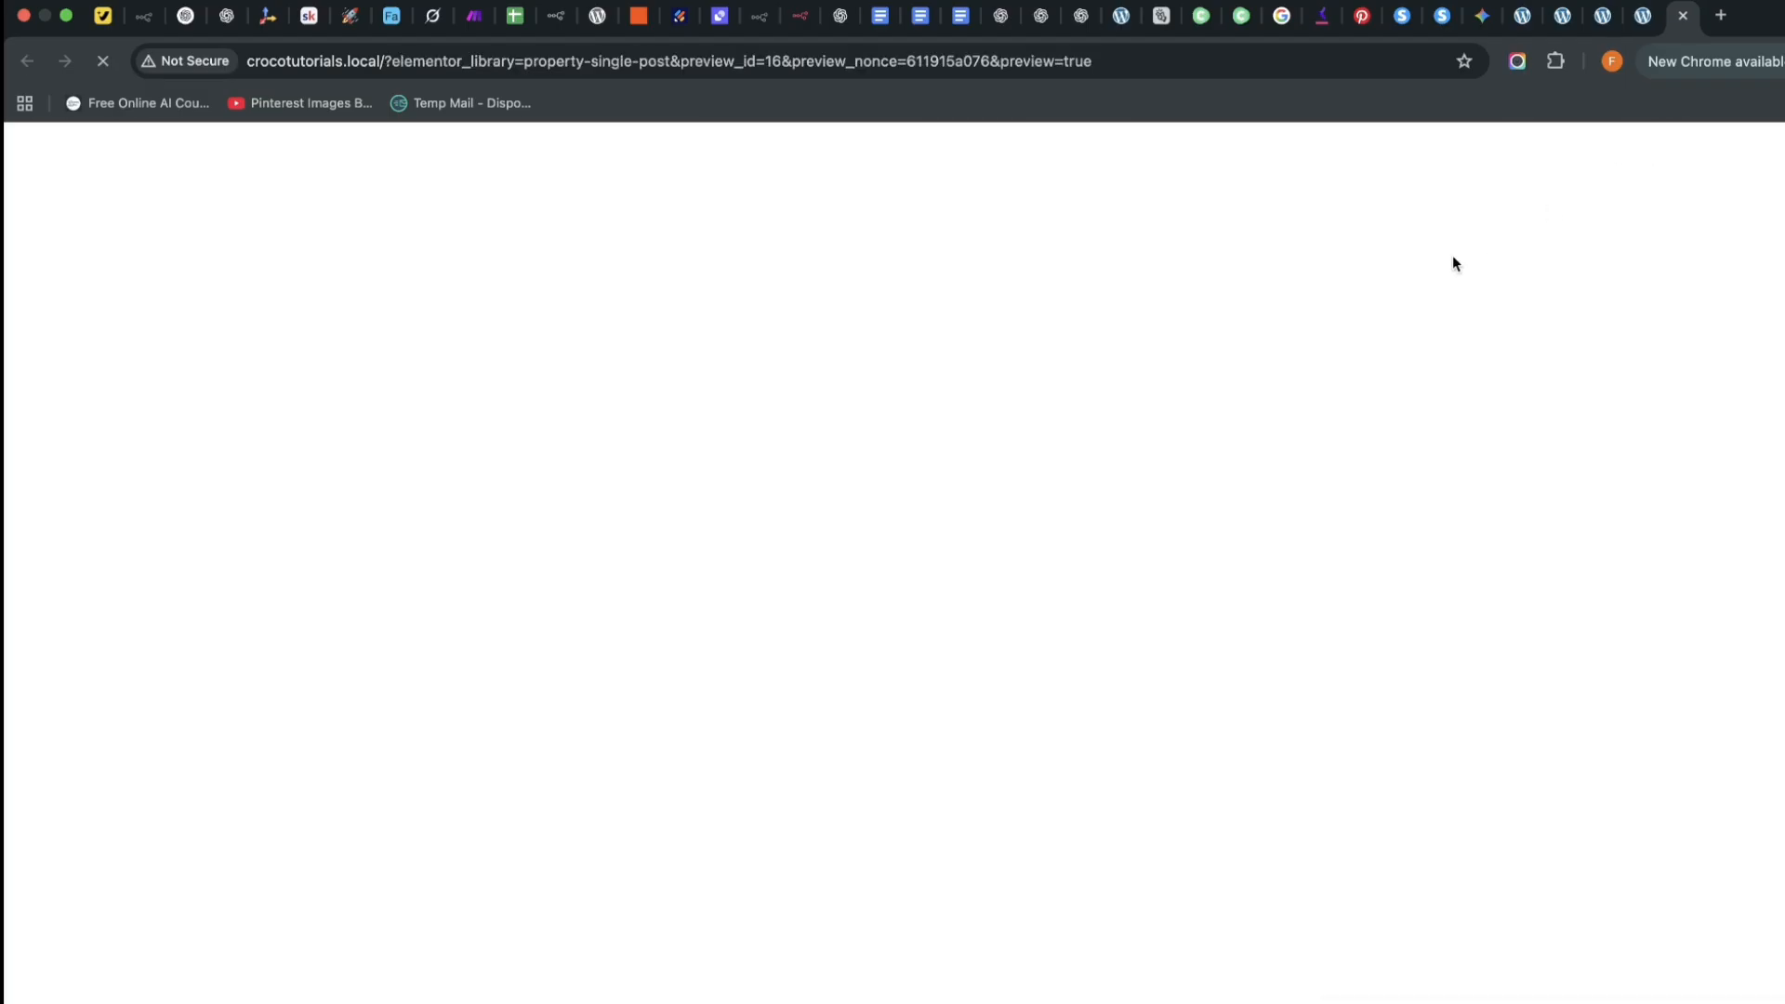
pyautogui.scroll(-6, 959, 424)
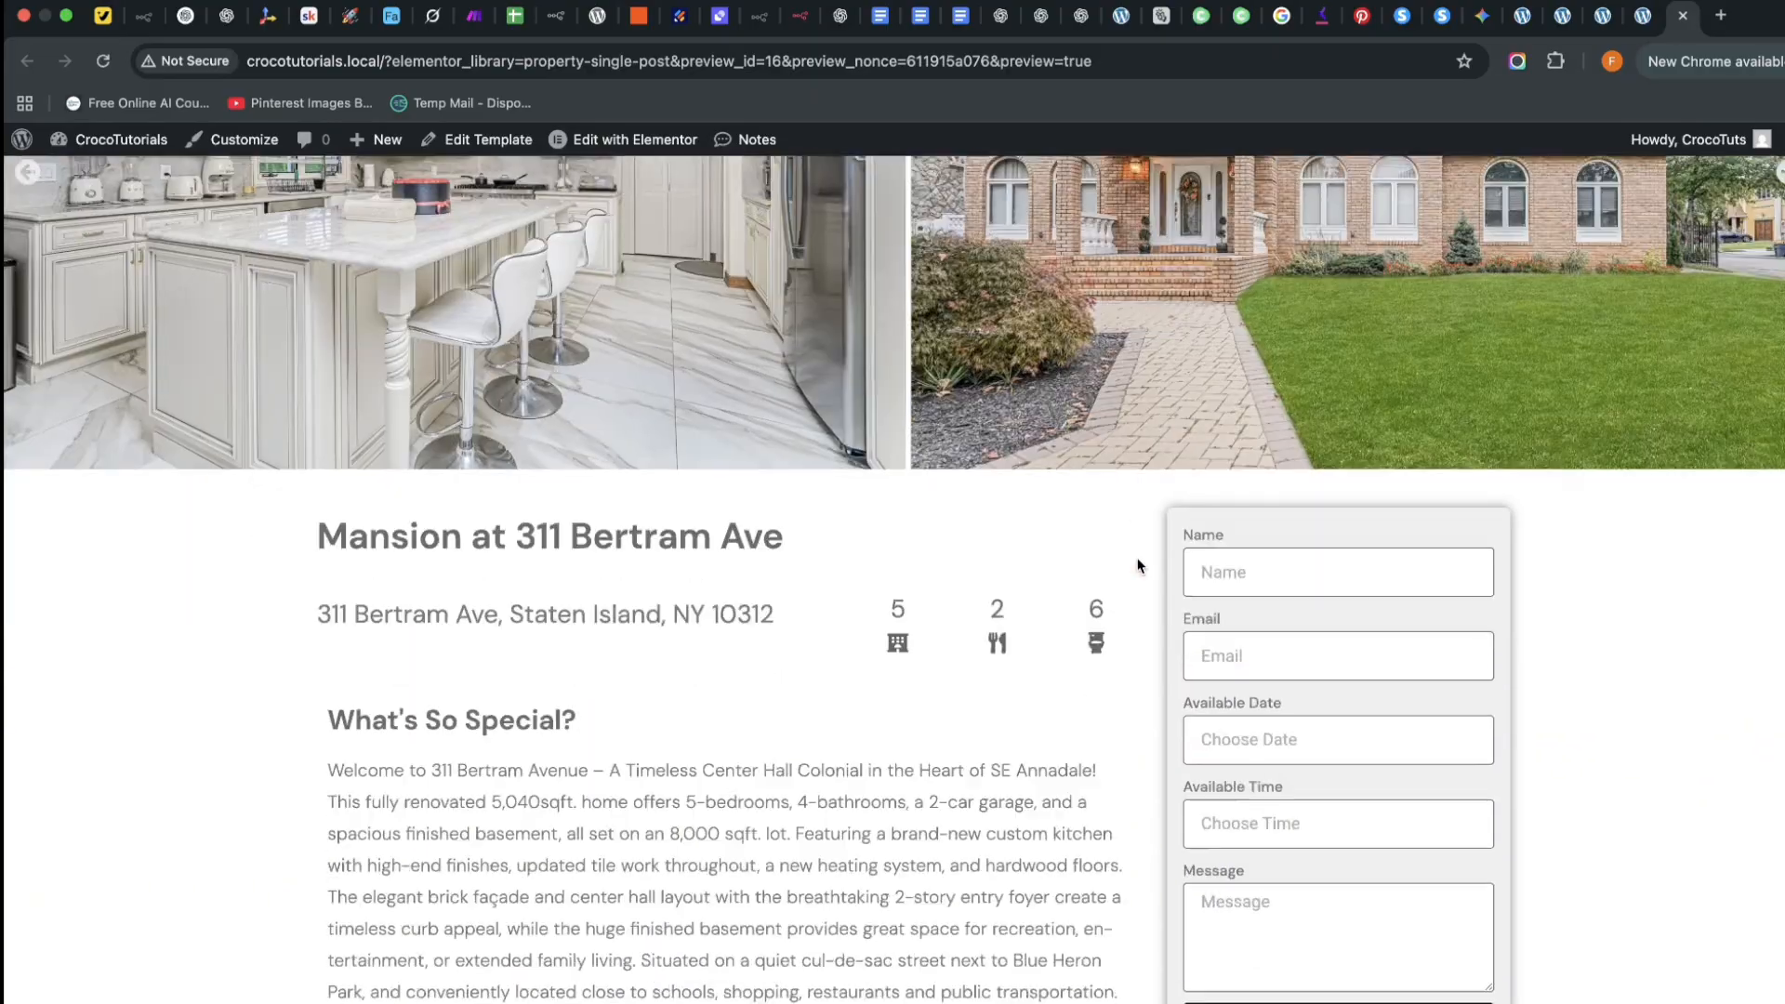
pyautogui.scroll(1, 1138, 565)
pyautogui.scroll(-7, 1138, 565)
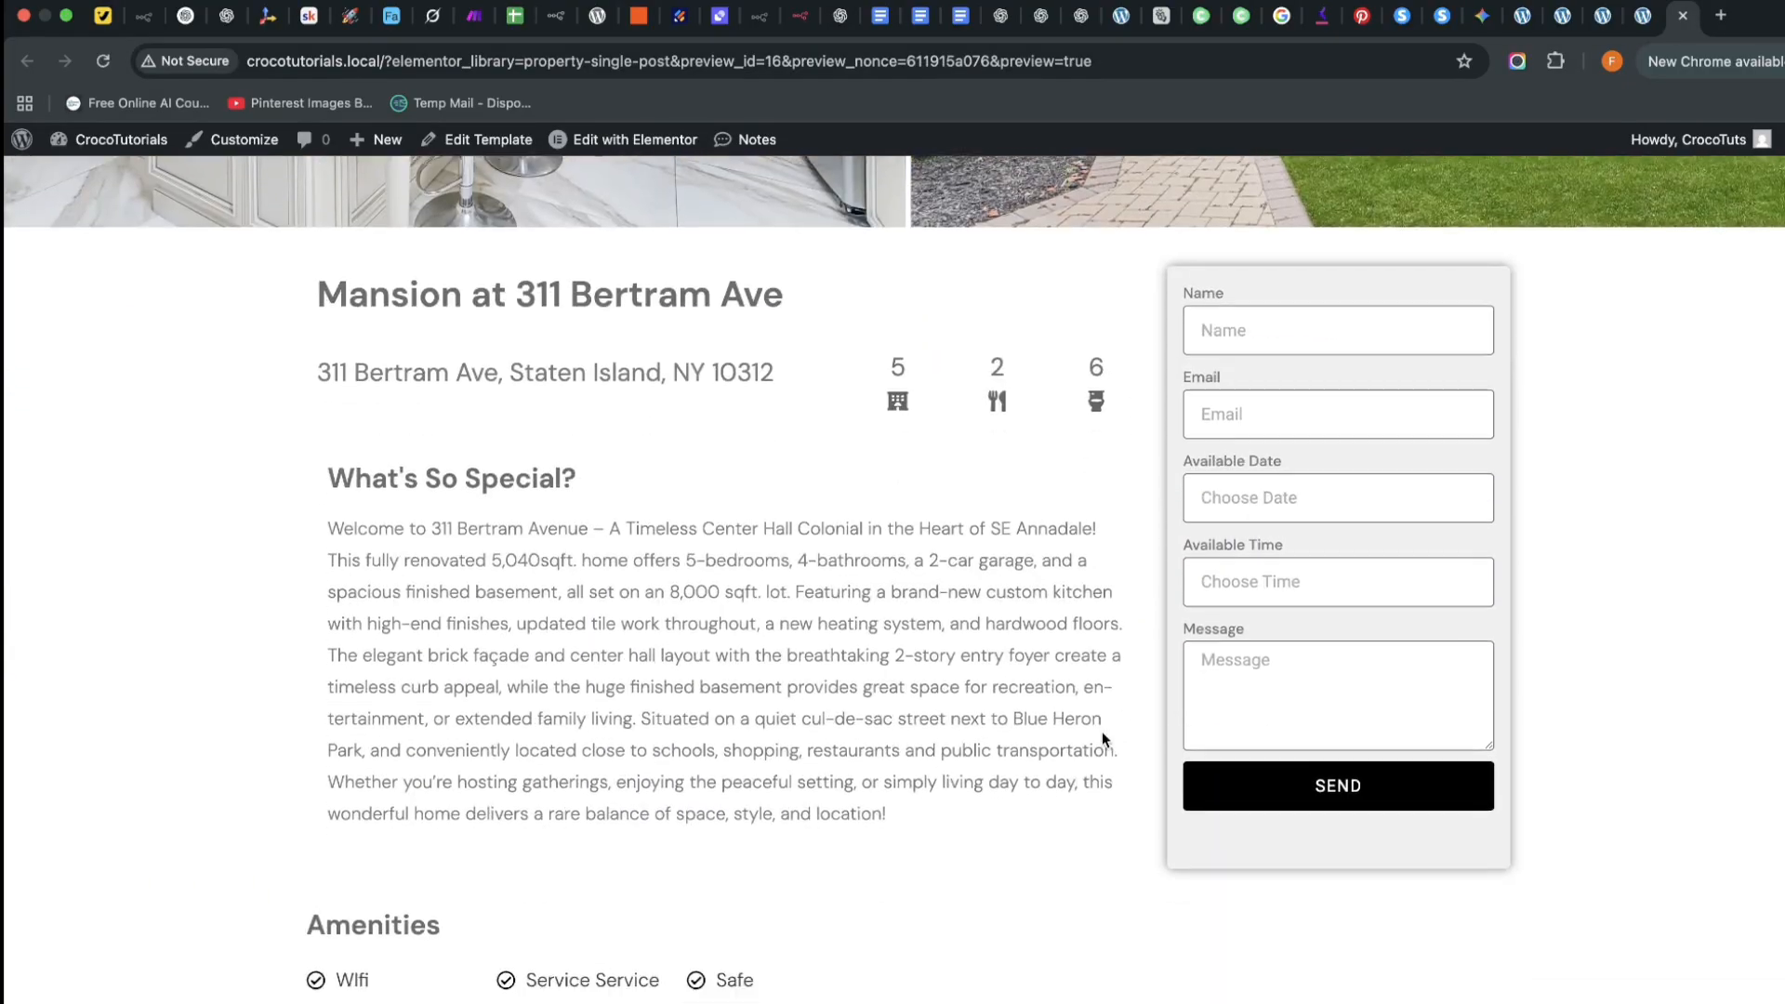
pyautogui.scroll(8, 1120, 697)
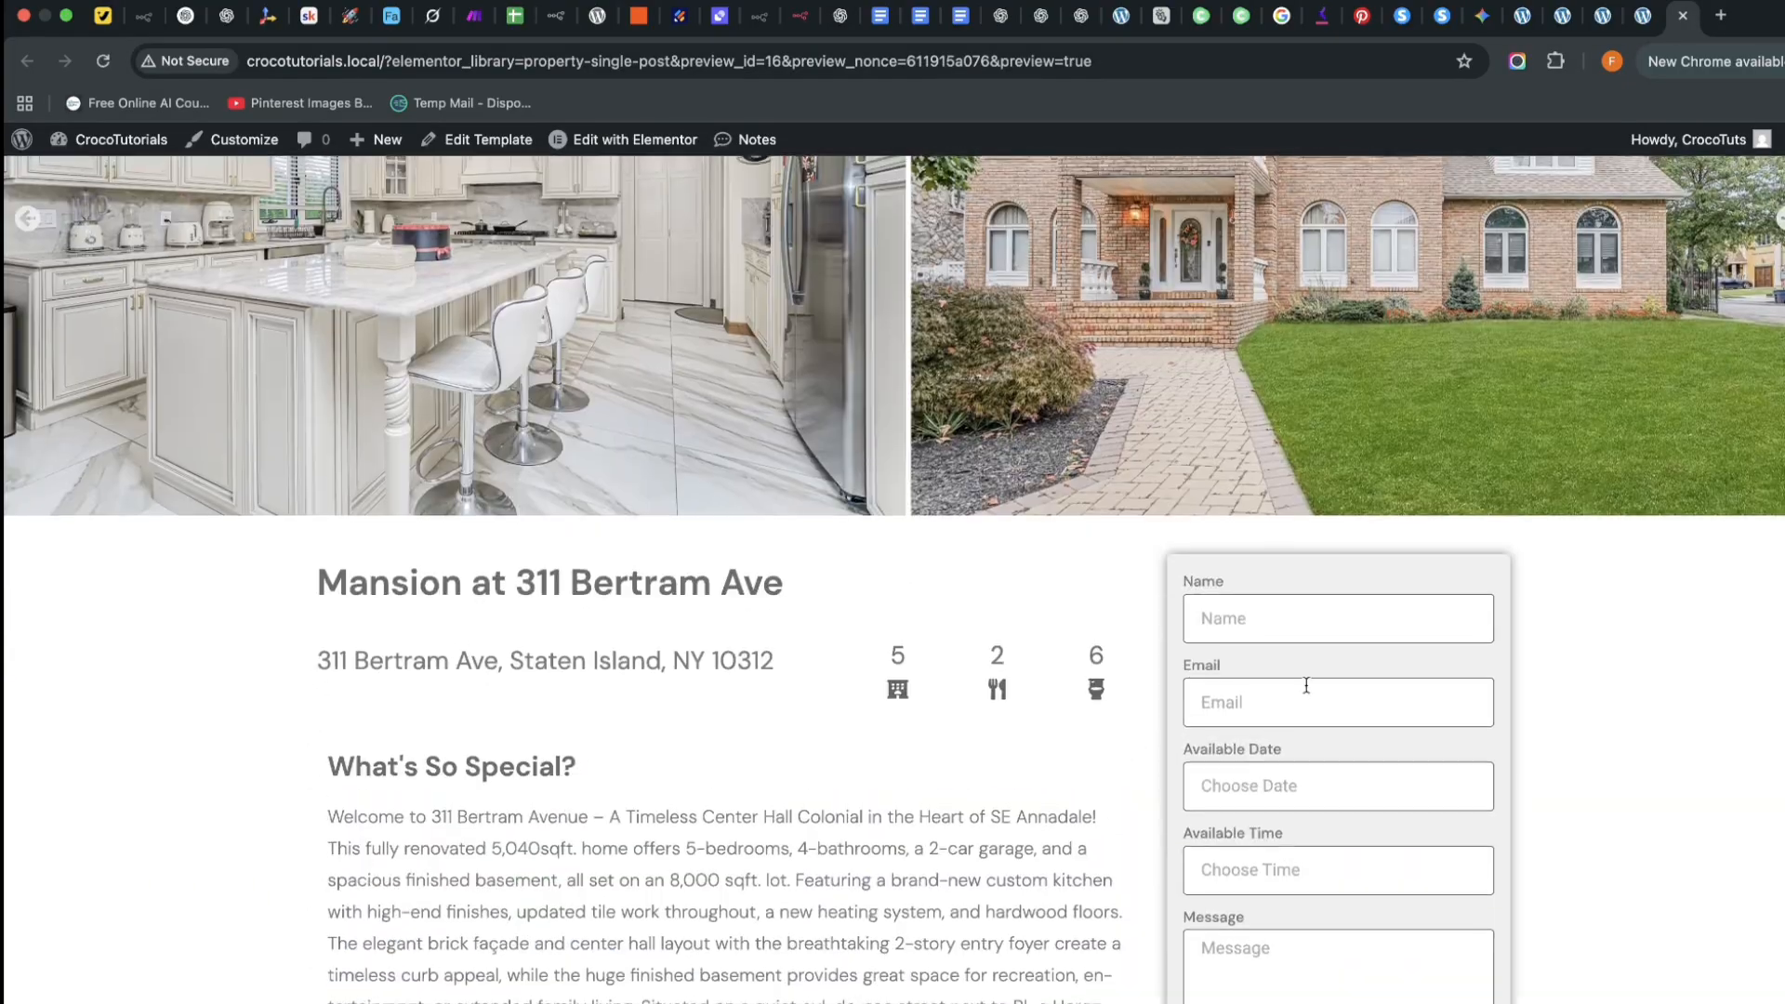
pyautogui.click(1297, 784)
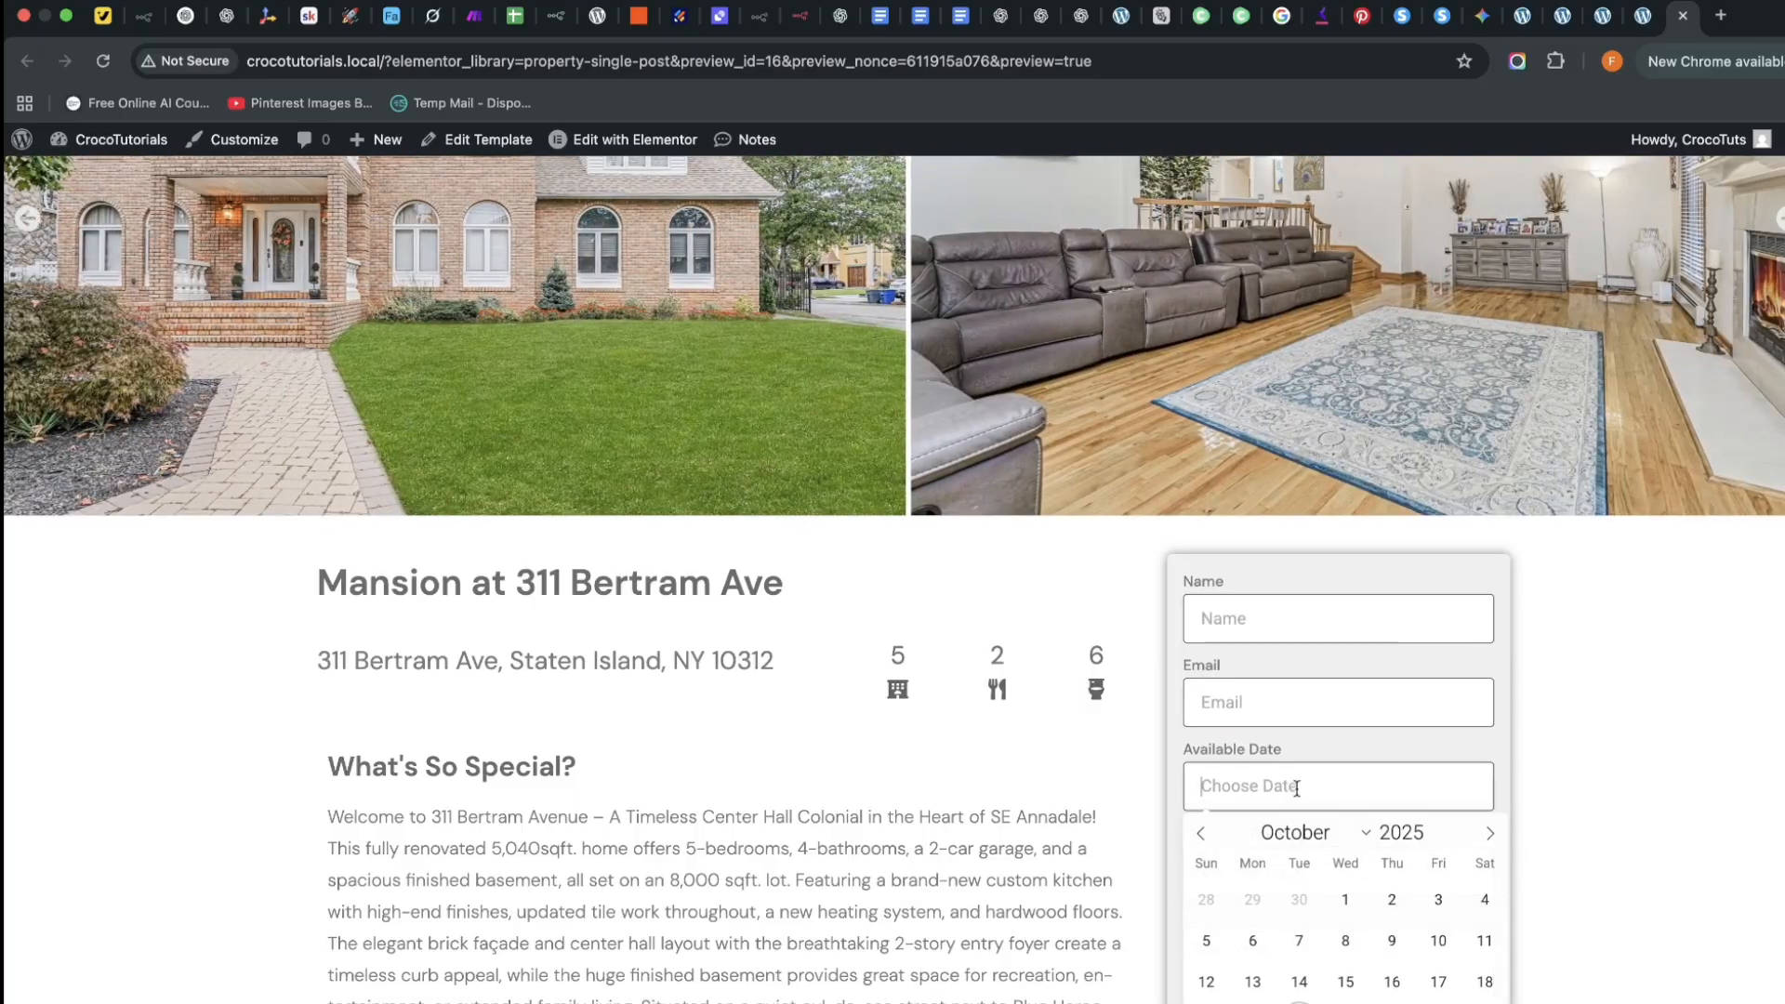
pyautogui.click(1268, 624)
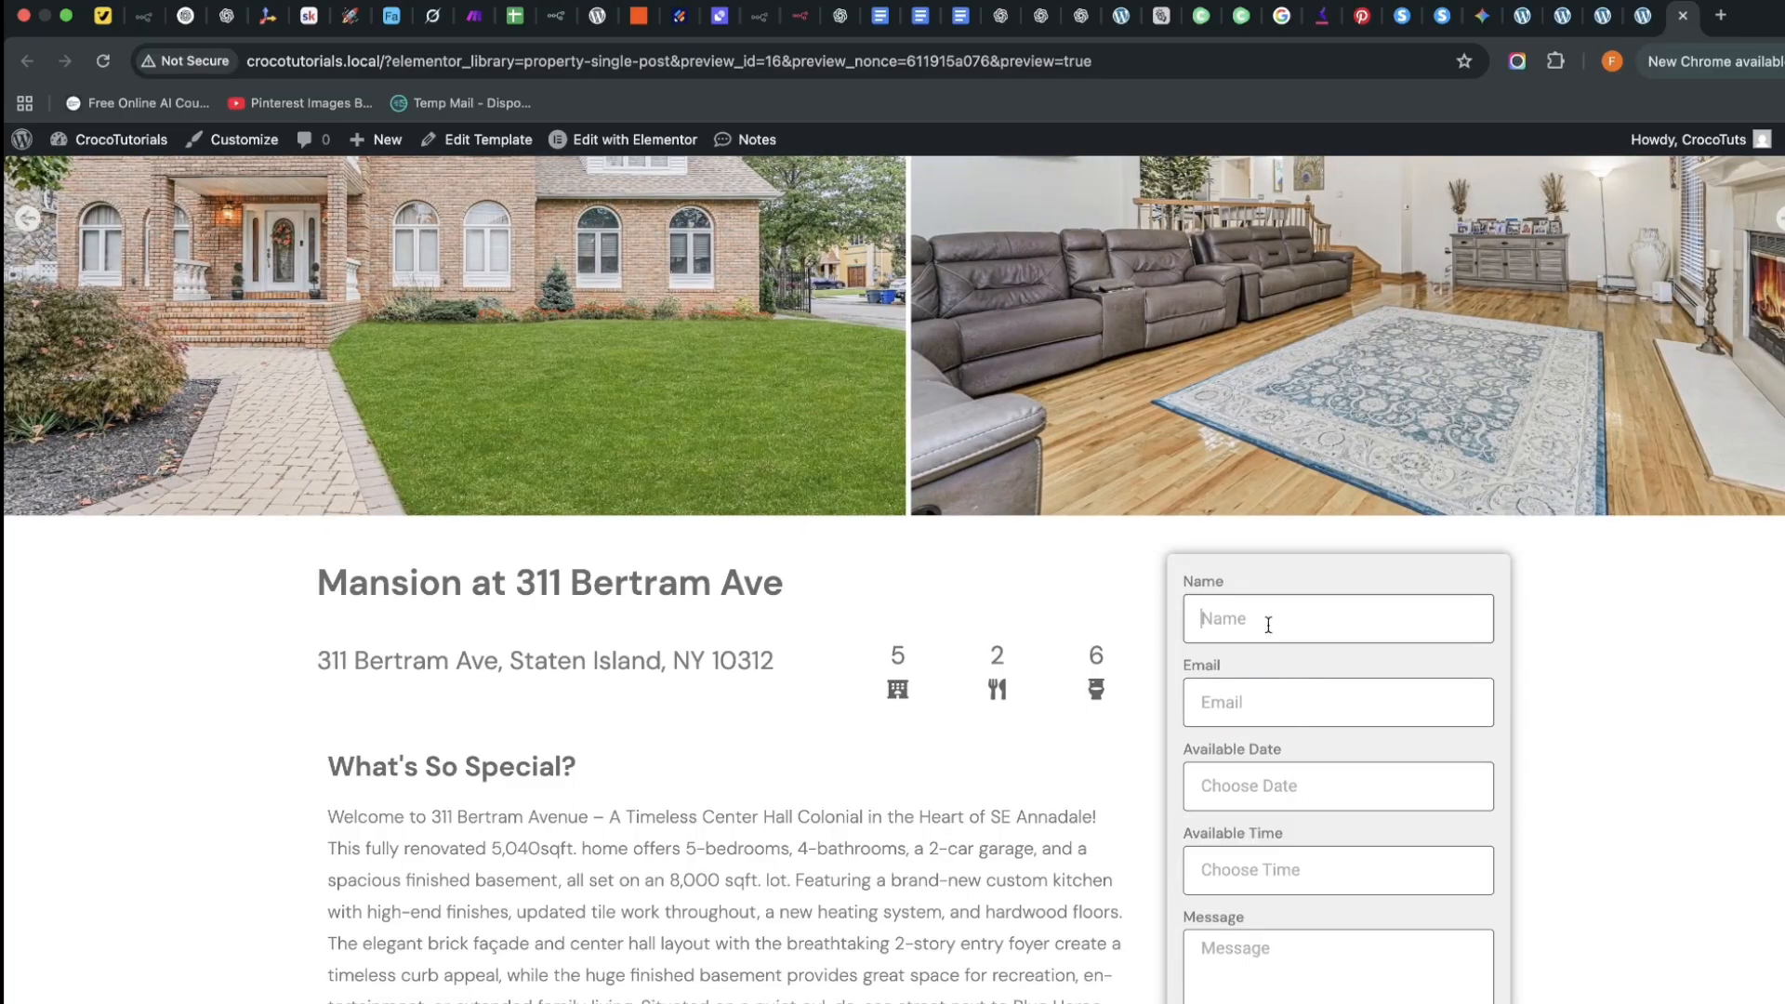
pyautogui.click(1322, 788)
pyautogui.click(1281, 630)
pyautogui.scroll(-8, 1162, 623)
pyautogui.scroll(4, 1247, 267)
pyautogui.click(1267, 378)
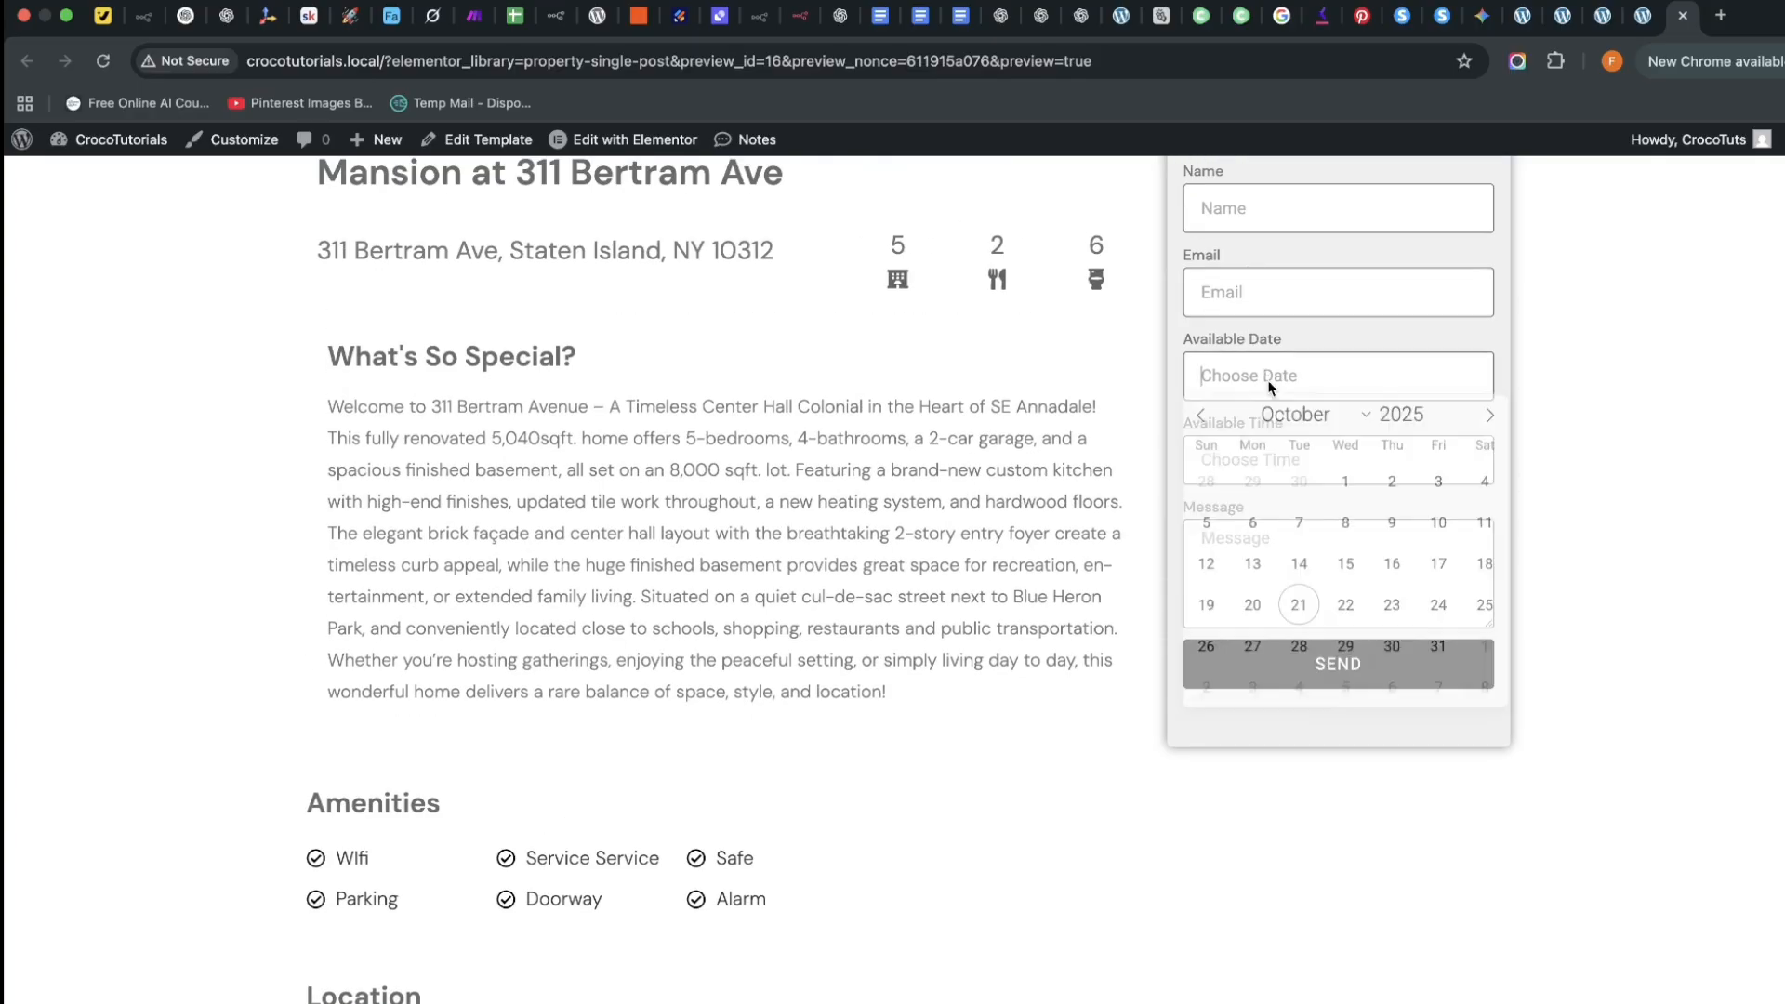
pyautogui.click(1345, 613)
# Try the Name, Email, Available Time and Message fields, then return to the Elementor editor
pyautogui.scroll(4, 1282, 521)
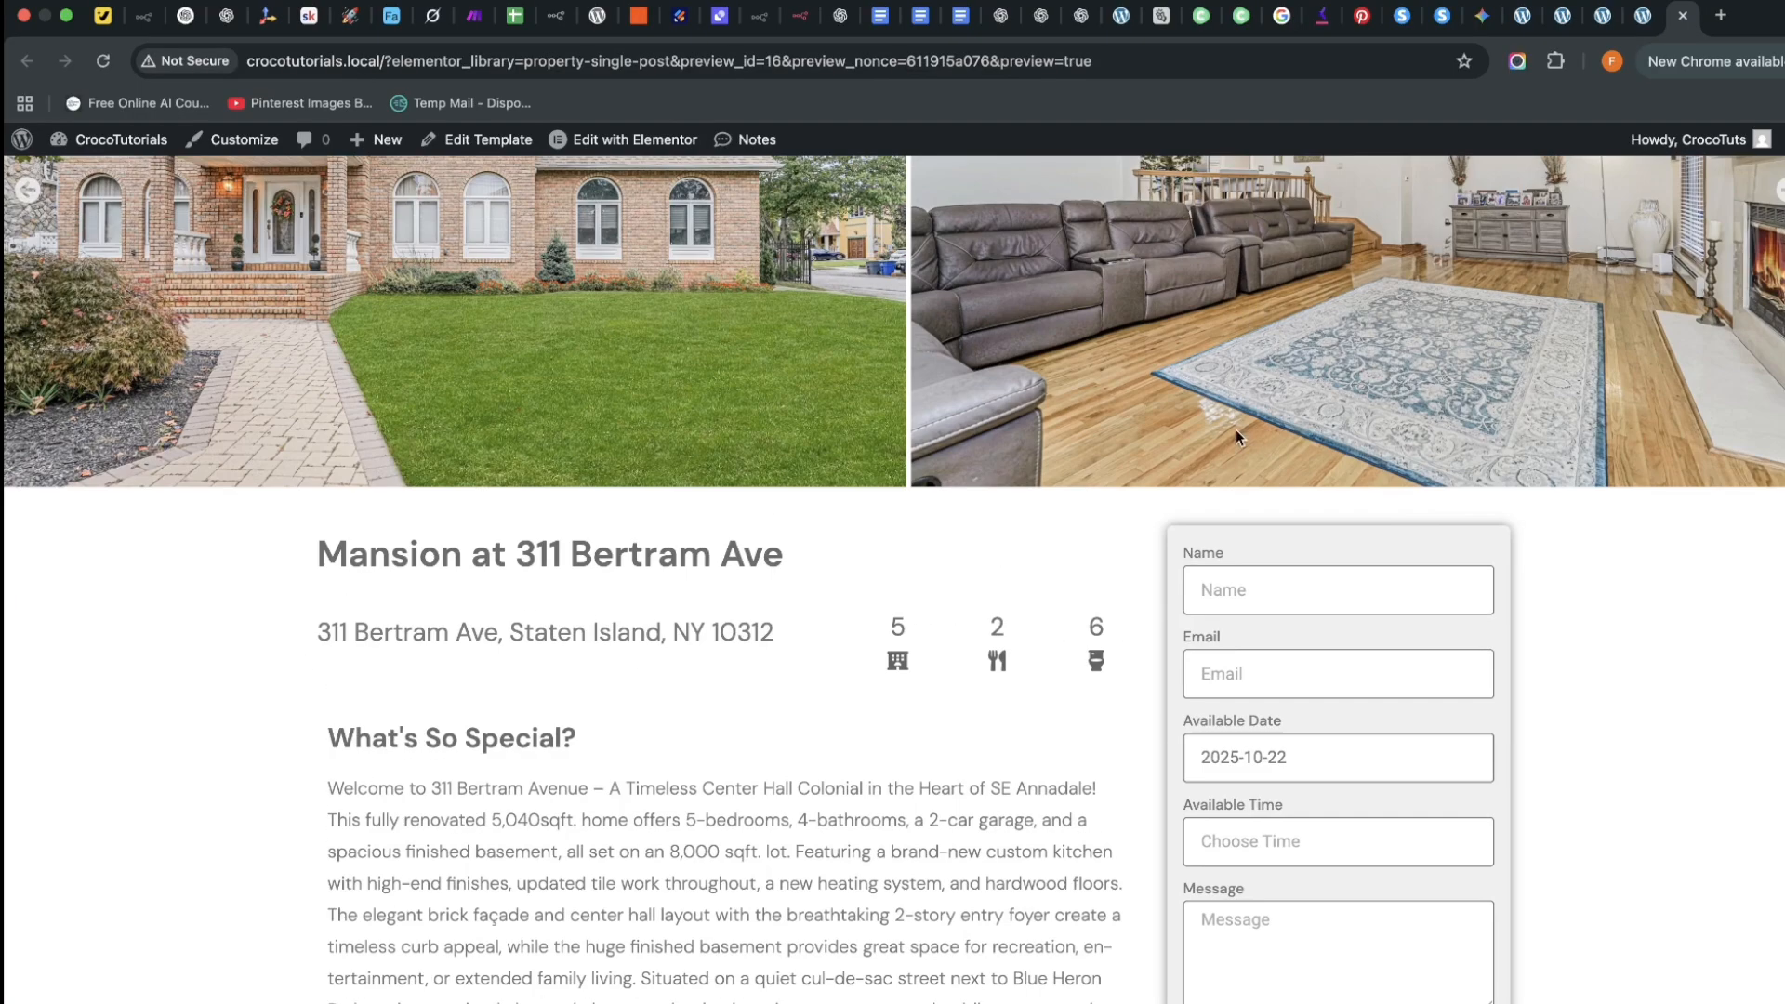
pyautogui.click(1229, 613)
pyautogui.click(1237, 658)
pyautogui.scroll(3, 1308, 837)
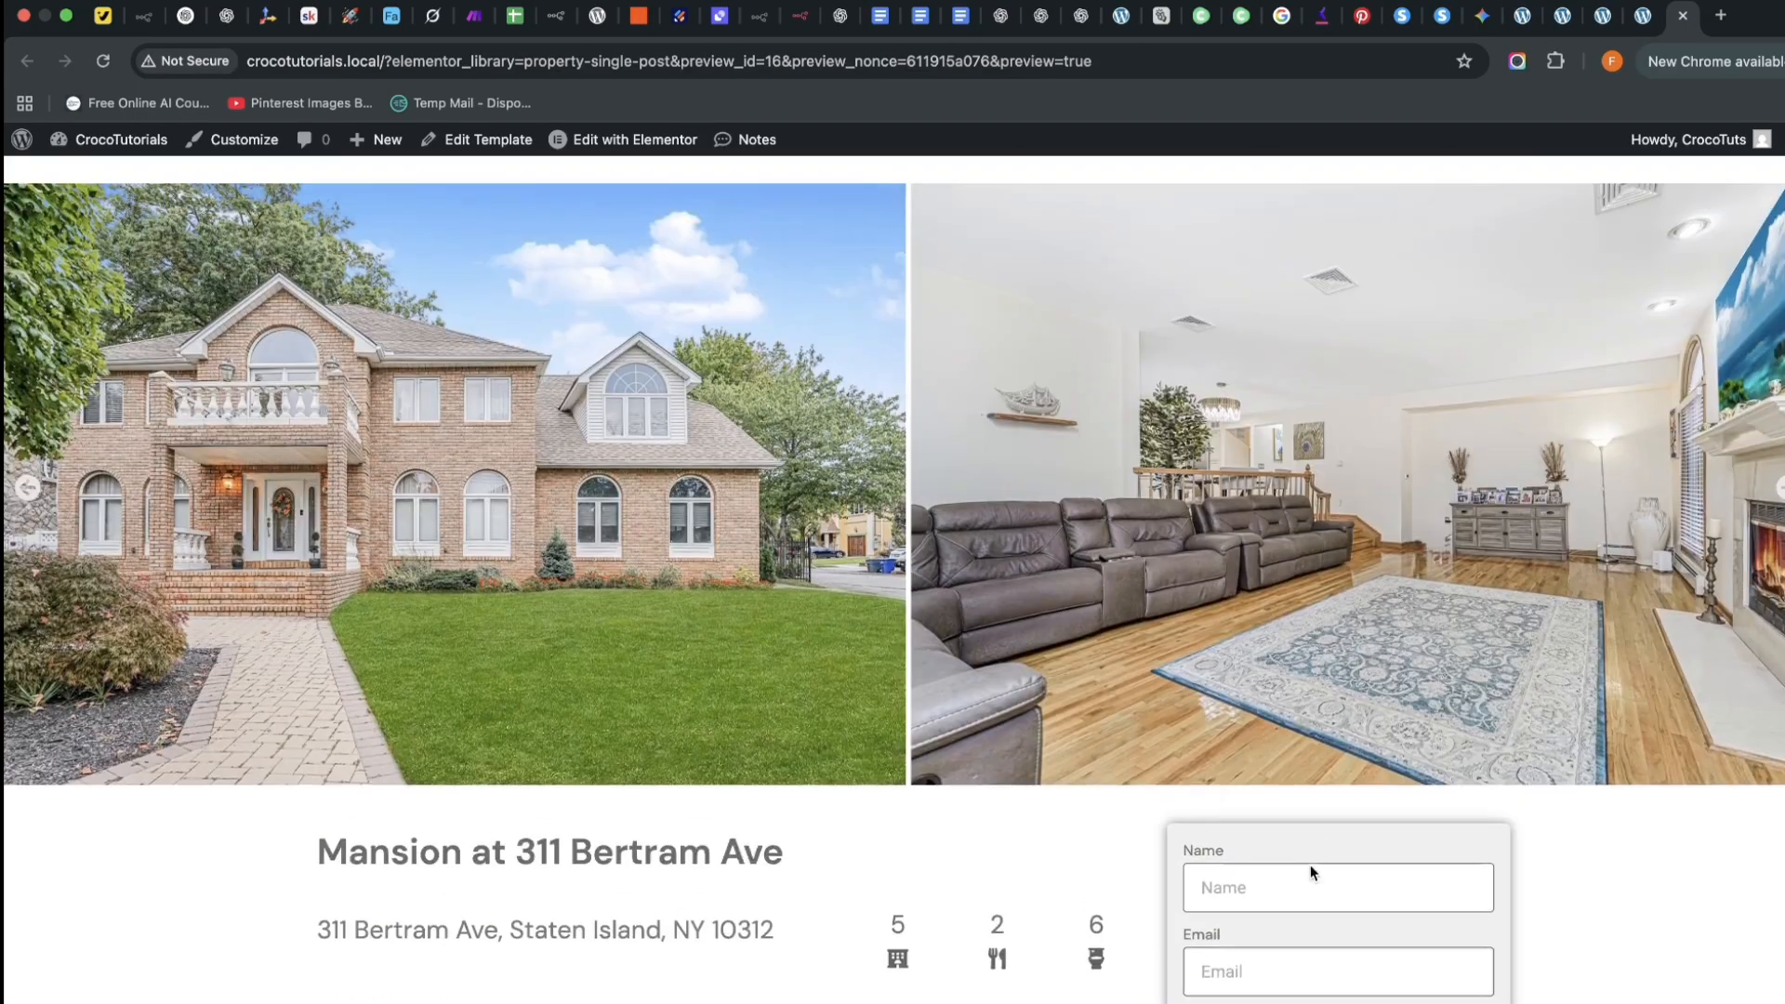
pyautogui.scroll(-6, 1283, 651)
pyautogui.click(1261, 580)
pyautogui.click(1287, 696)
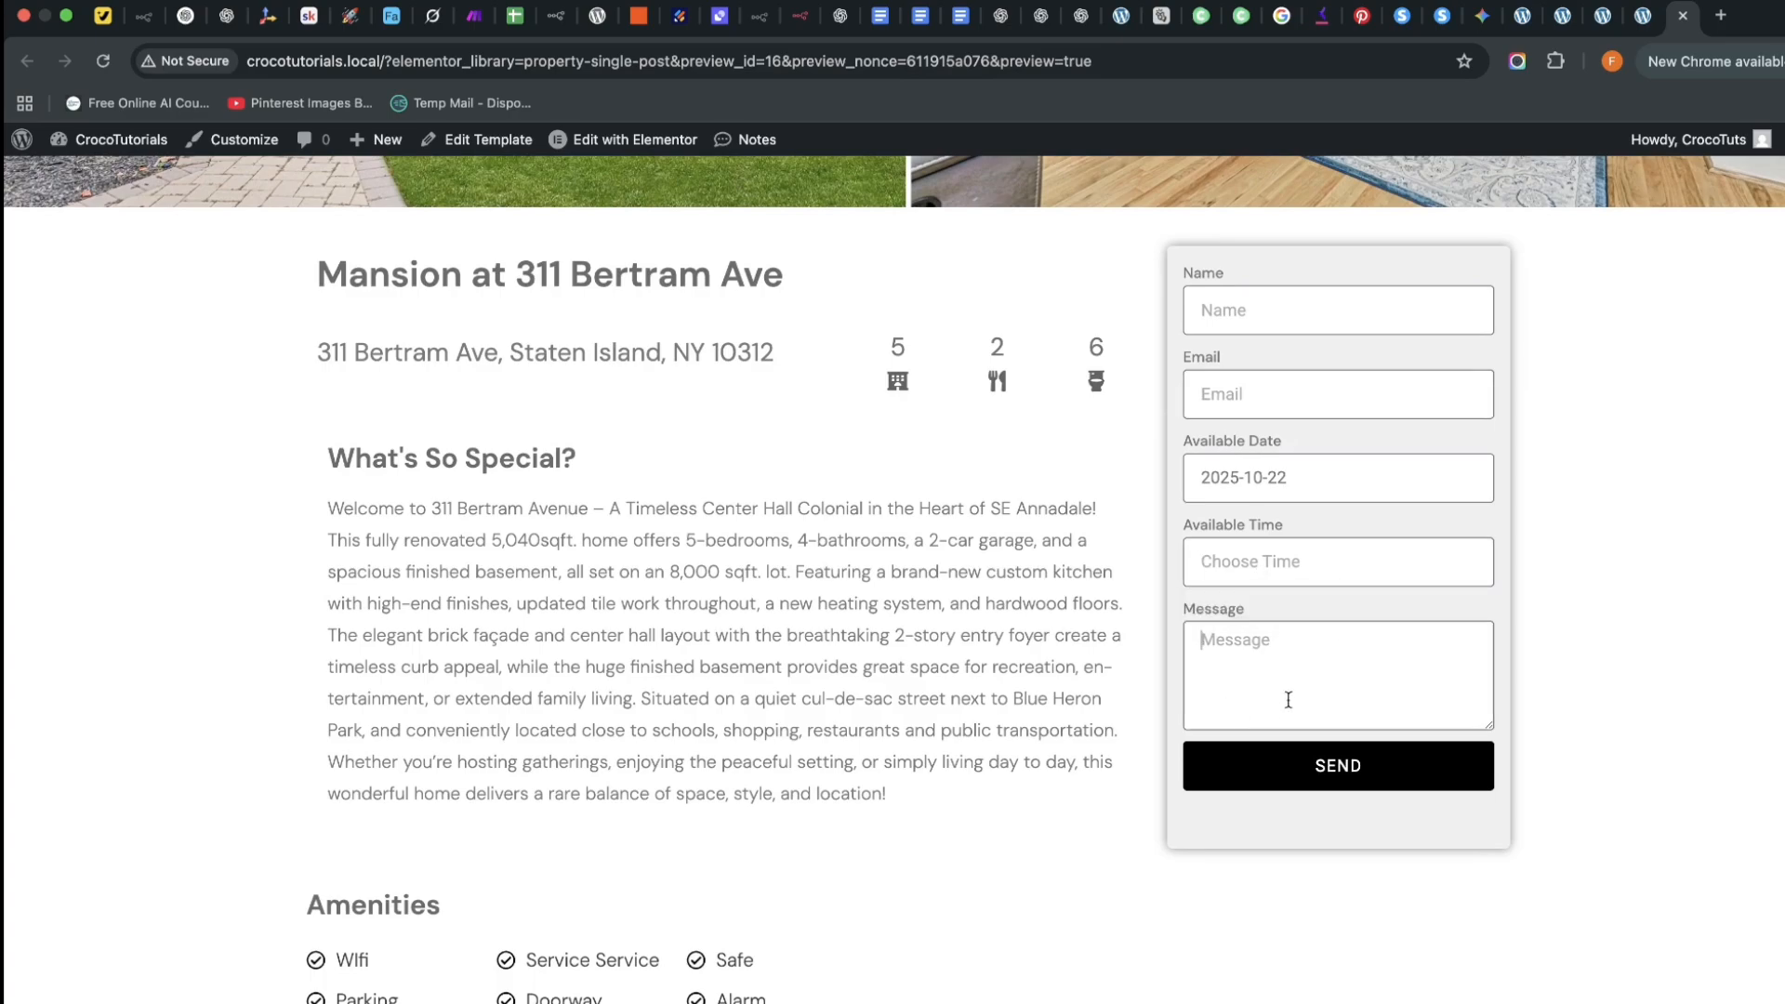
pyautogui.scroll(-1, 1320, 772)
pyautogui.scroll(-5, 1127, 805)
pyautogui.scroll(8, 1115, 805)
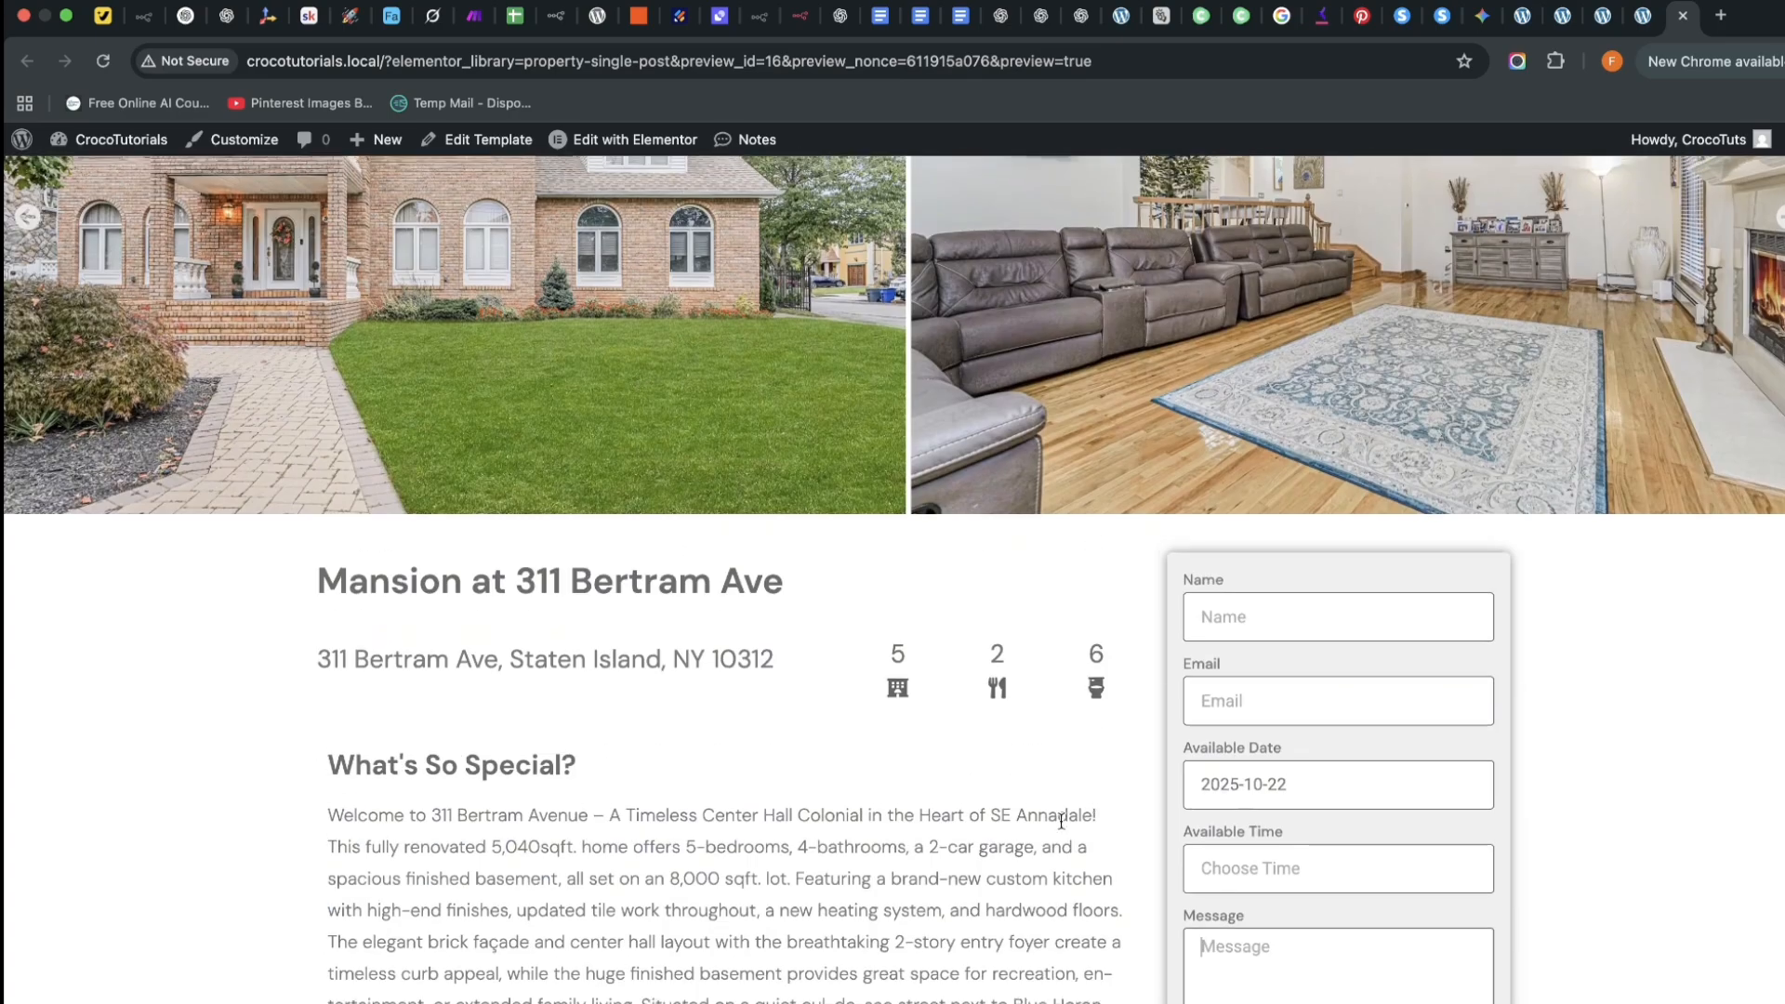
pyautogui.scroll(-4, 1080, 805)
pyautogui.hotkey('ctrl', 'shift', 'Tab')
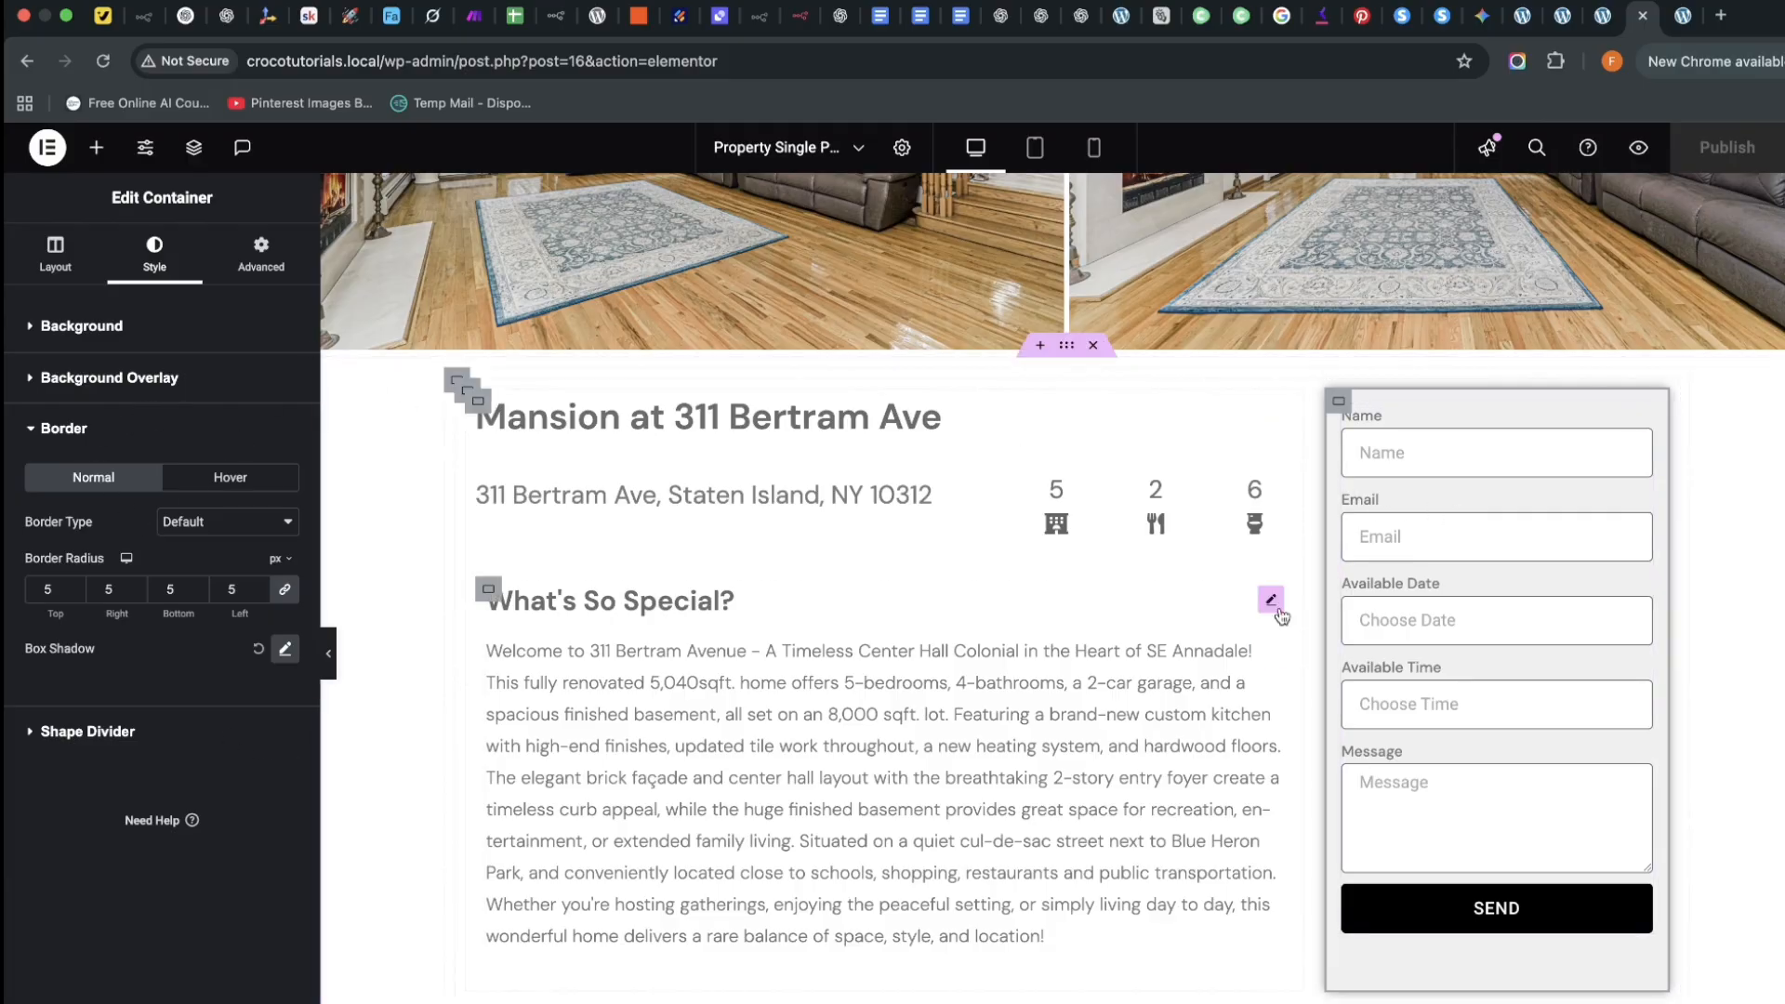
# Select the booking form and expand its Email notification settings under Content
pyautogui.click(1640, 420)
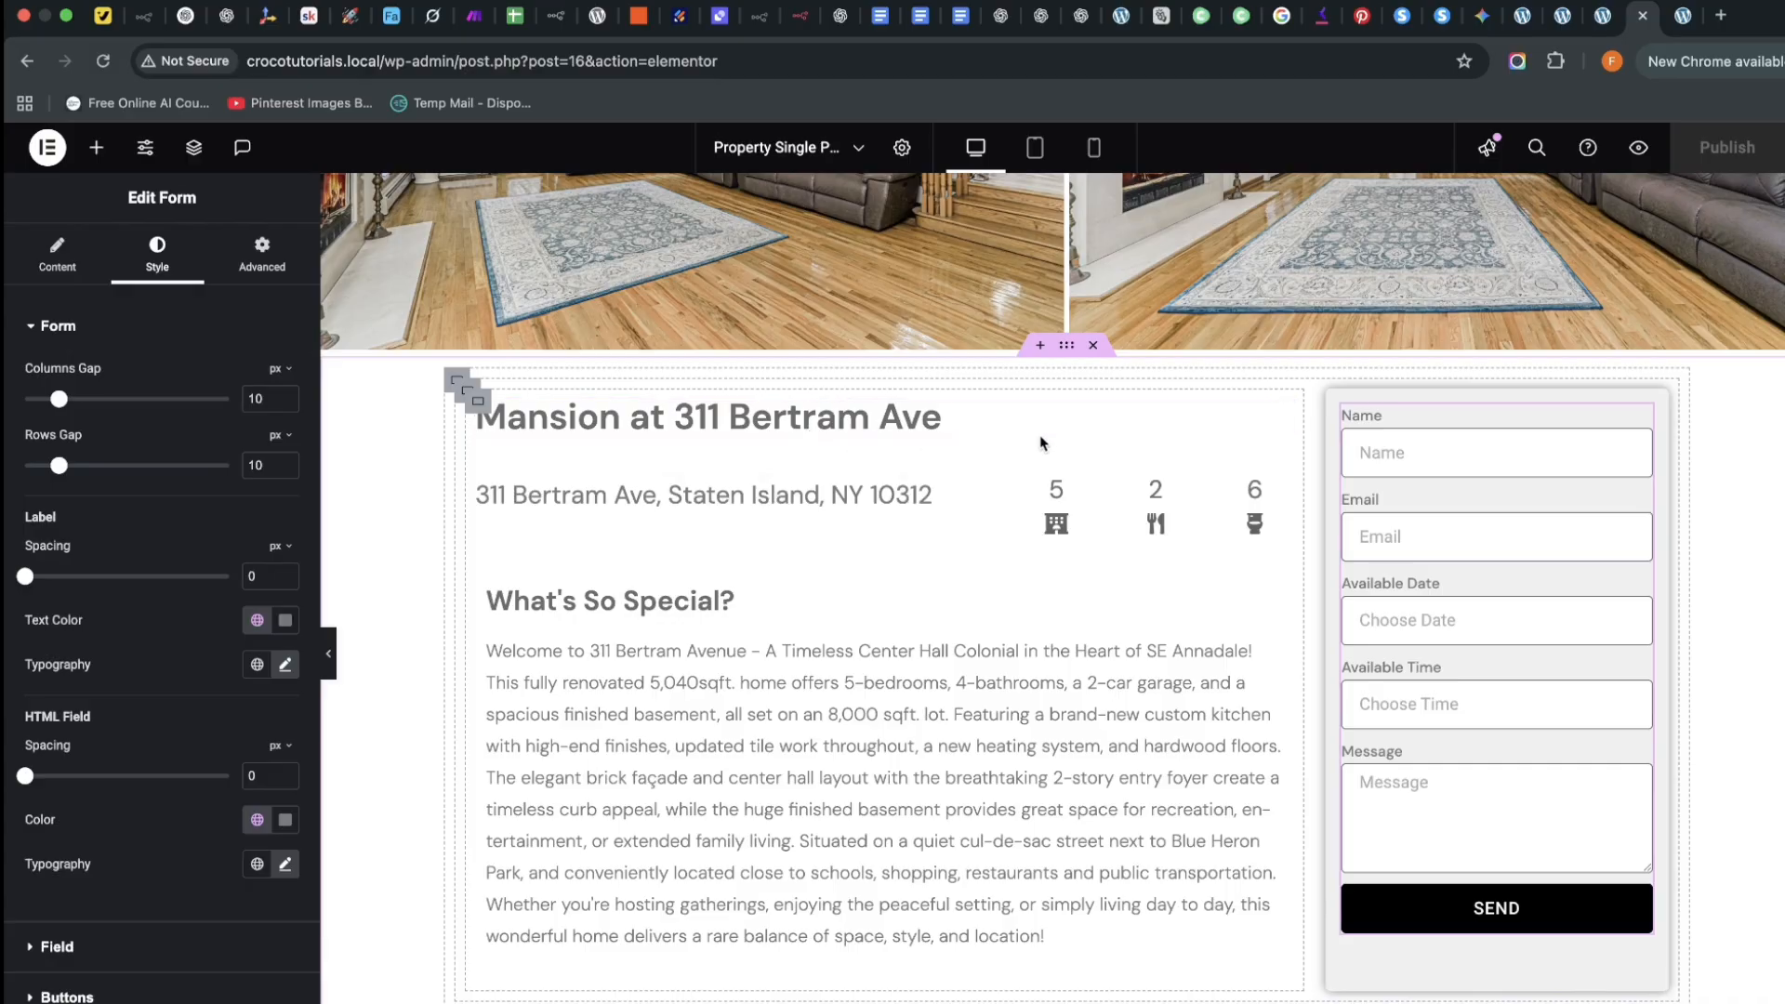
pyautogui.click(1281, 413)
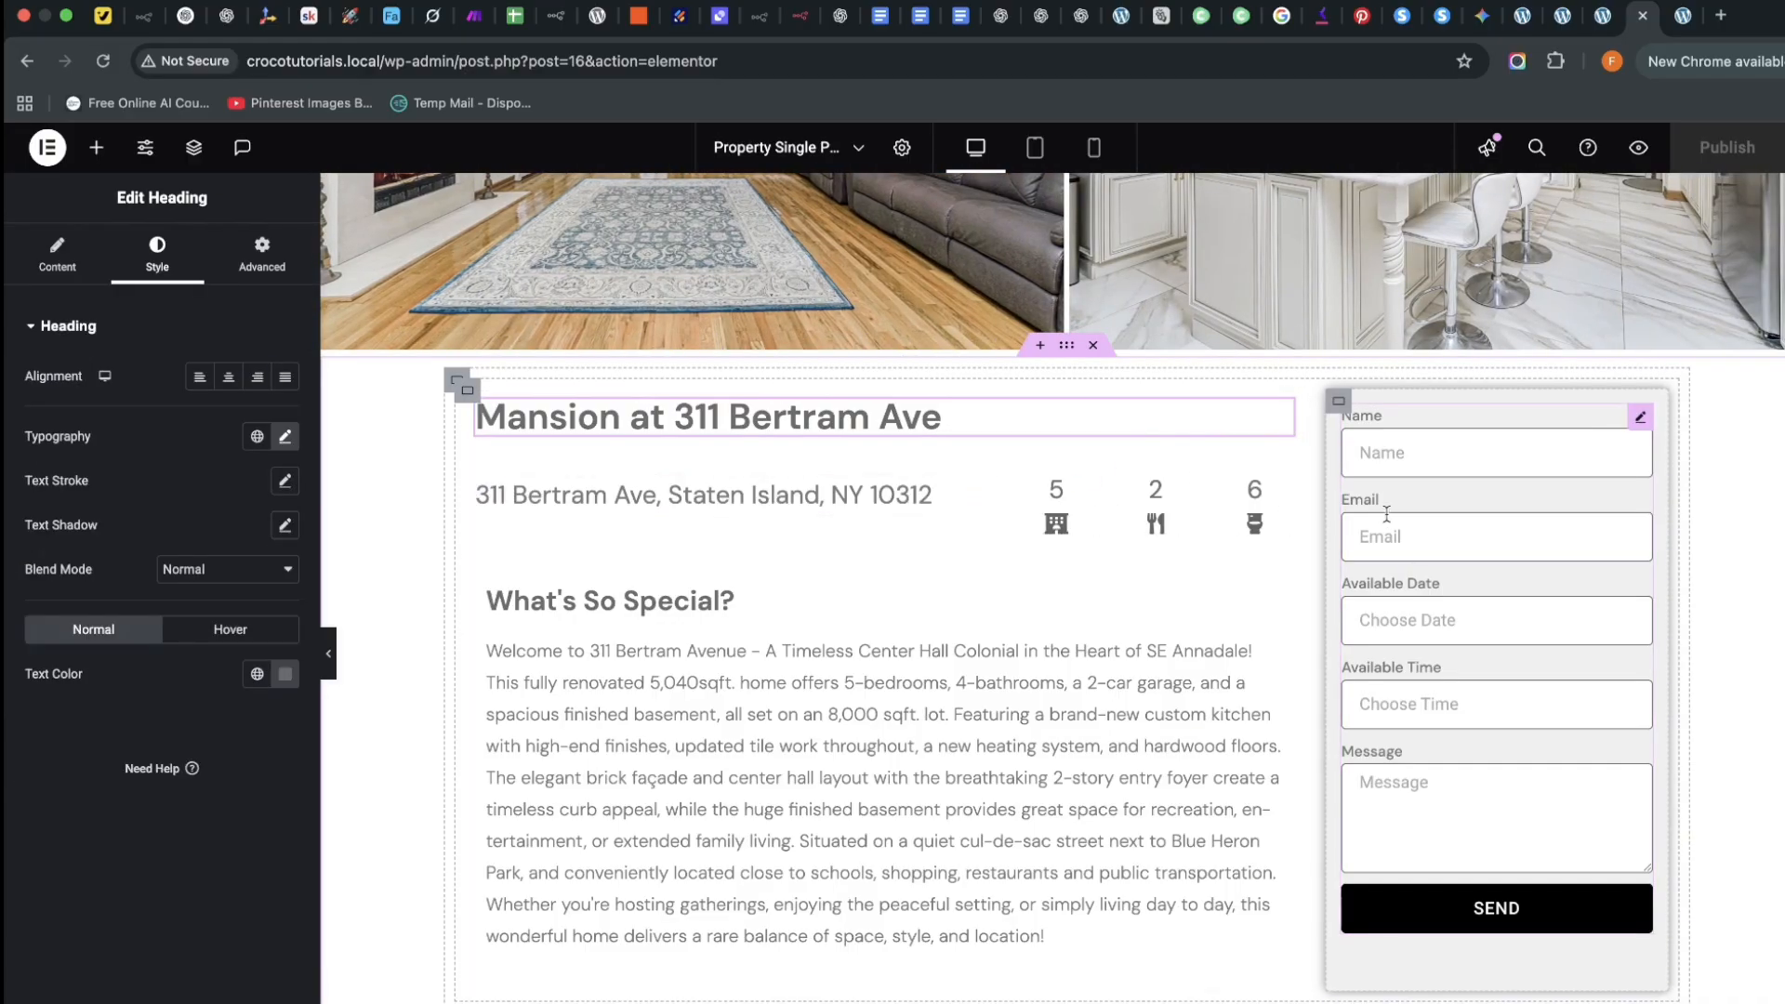
pyautogui.click(57, 253)
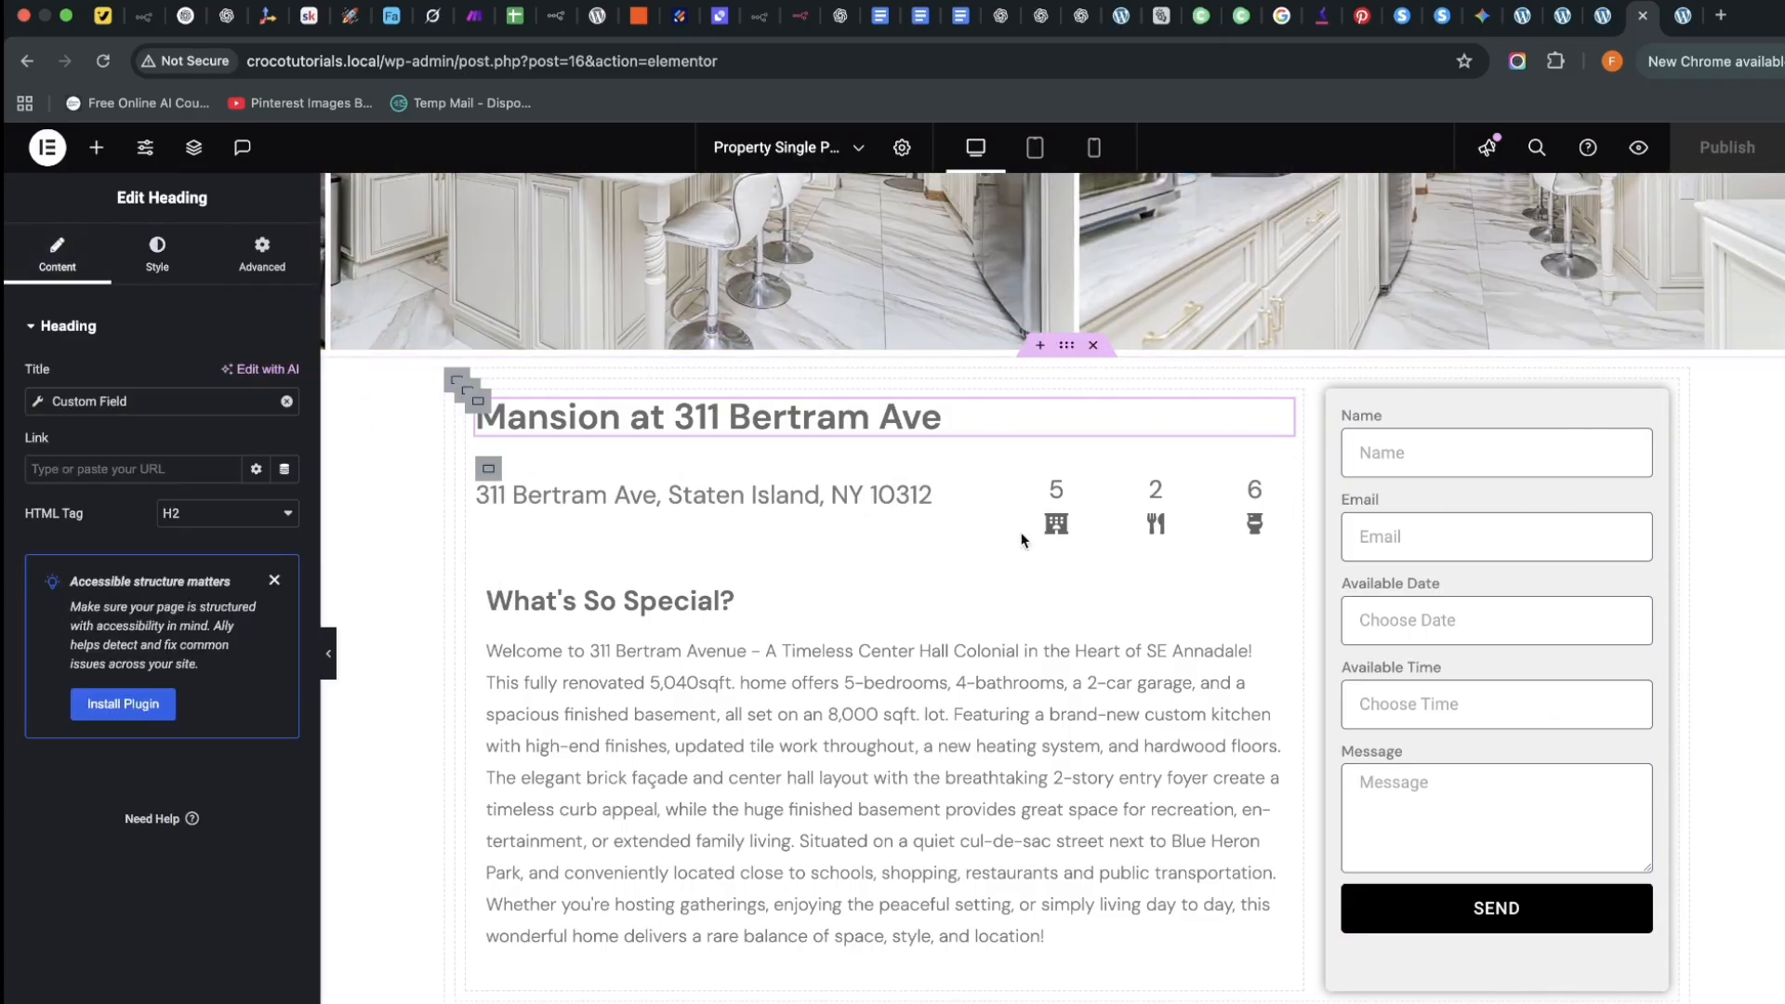
pyautogui.click(1479, 457)
pyautogui.click(157, 253)
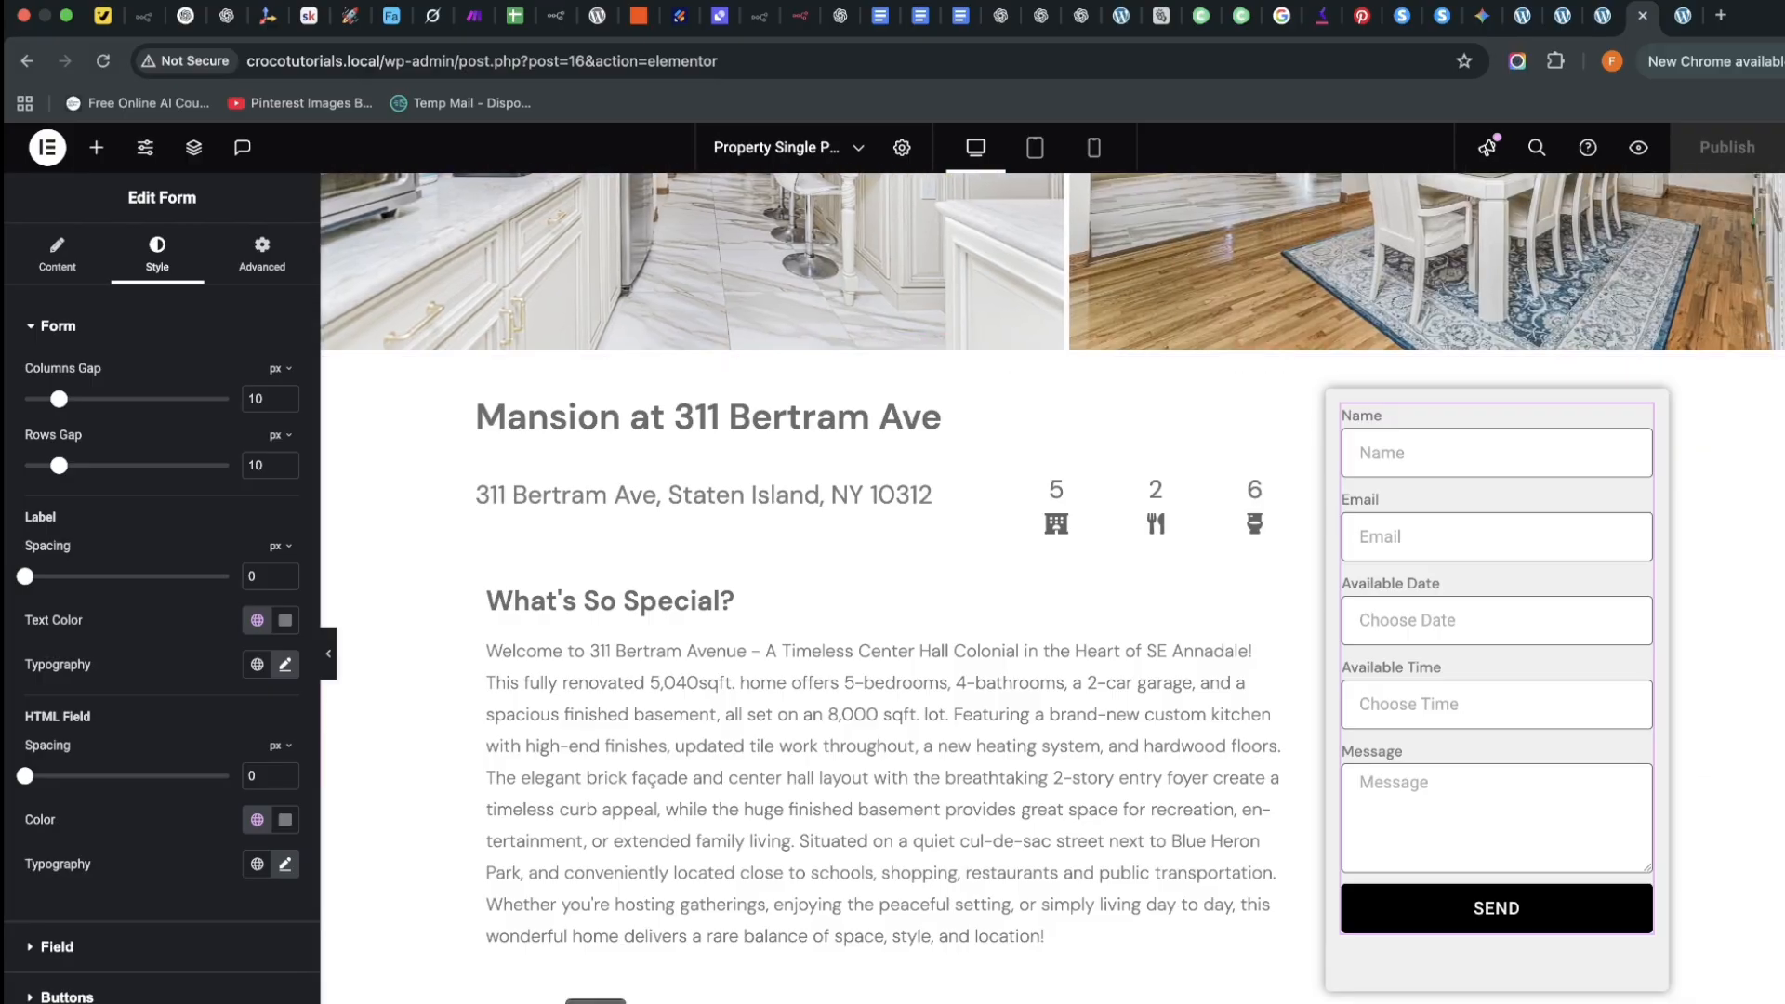
pyautogui.click(56, 264)
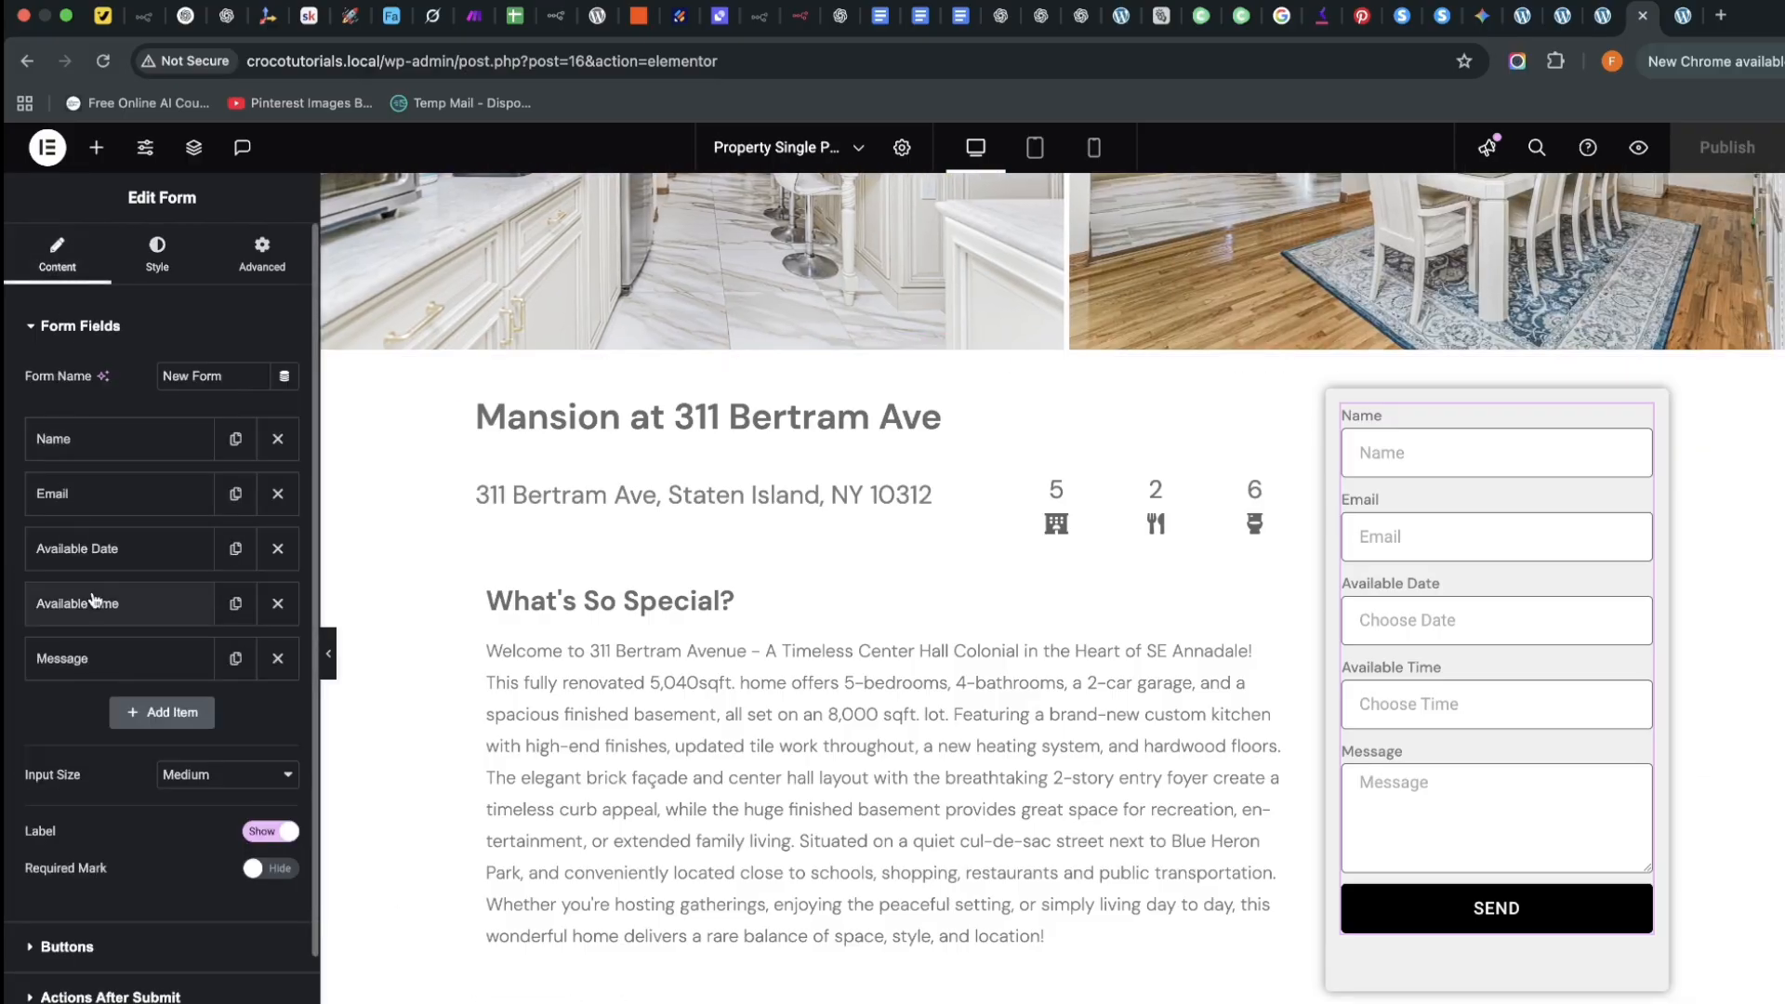
pyautogui.scroll(-3, 116, 828)
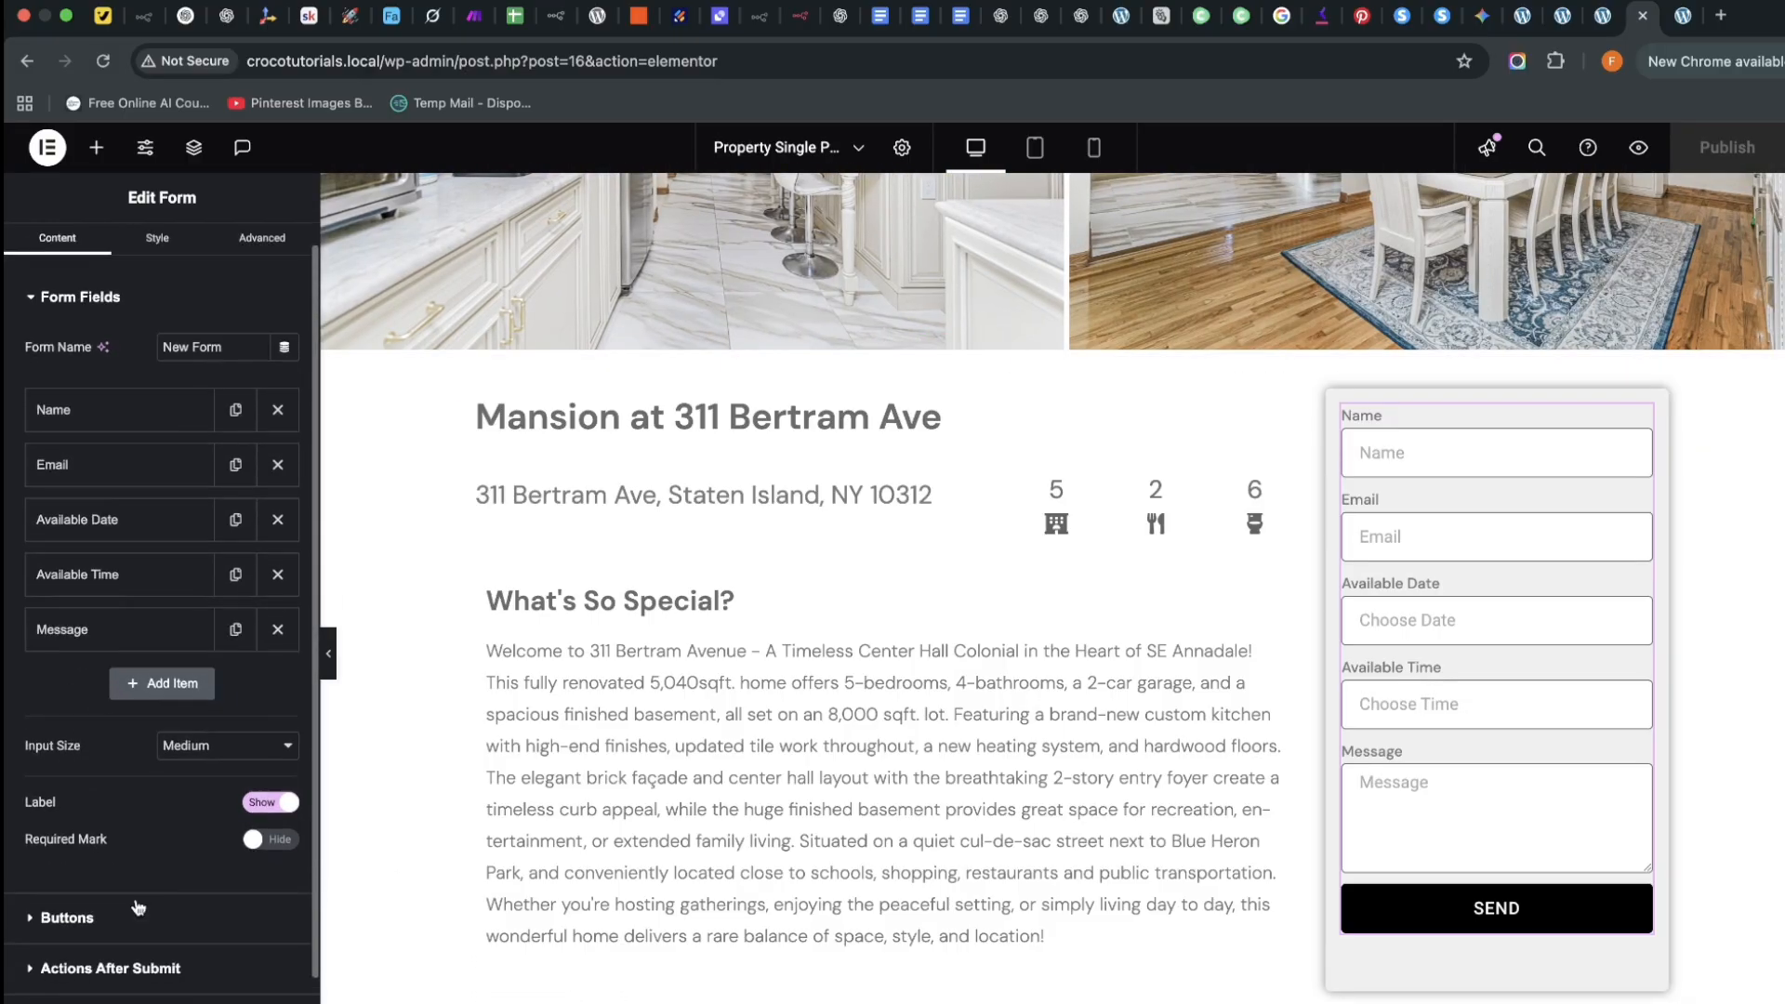
pyautogui.click(77, 947)
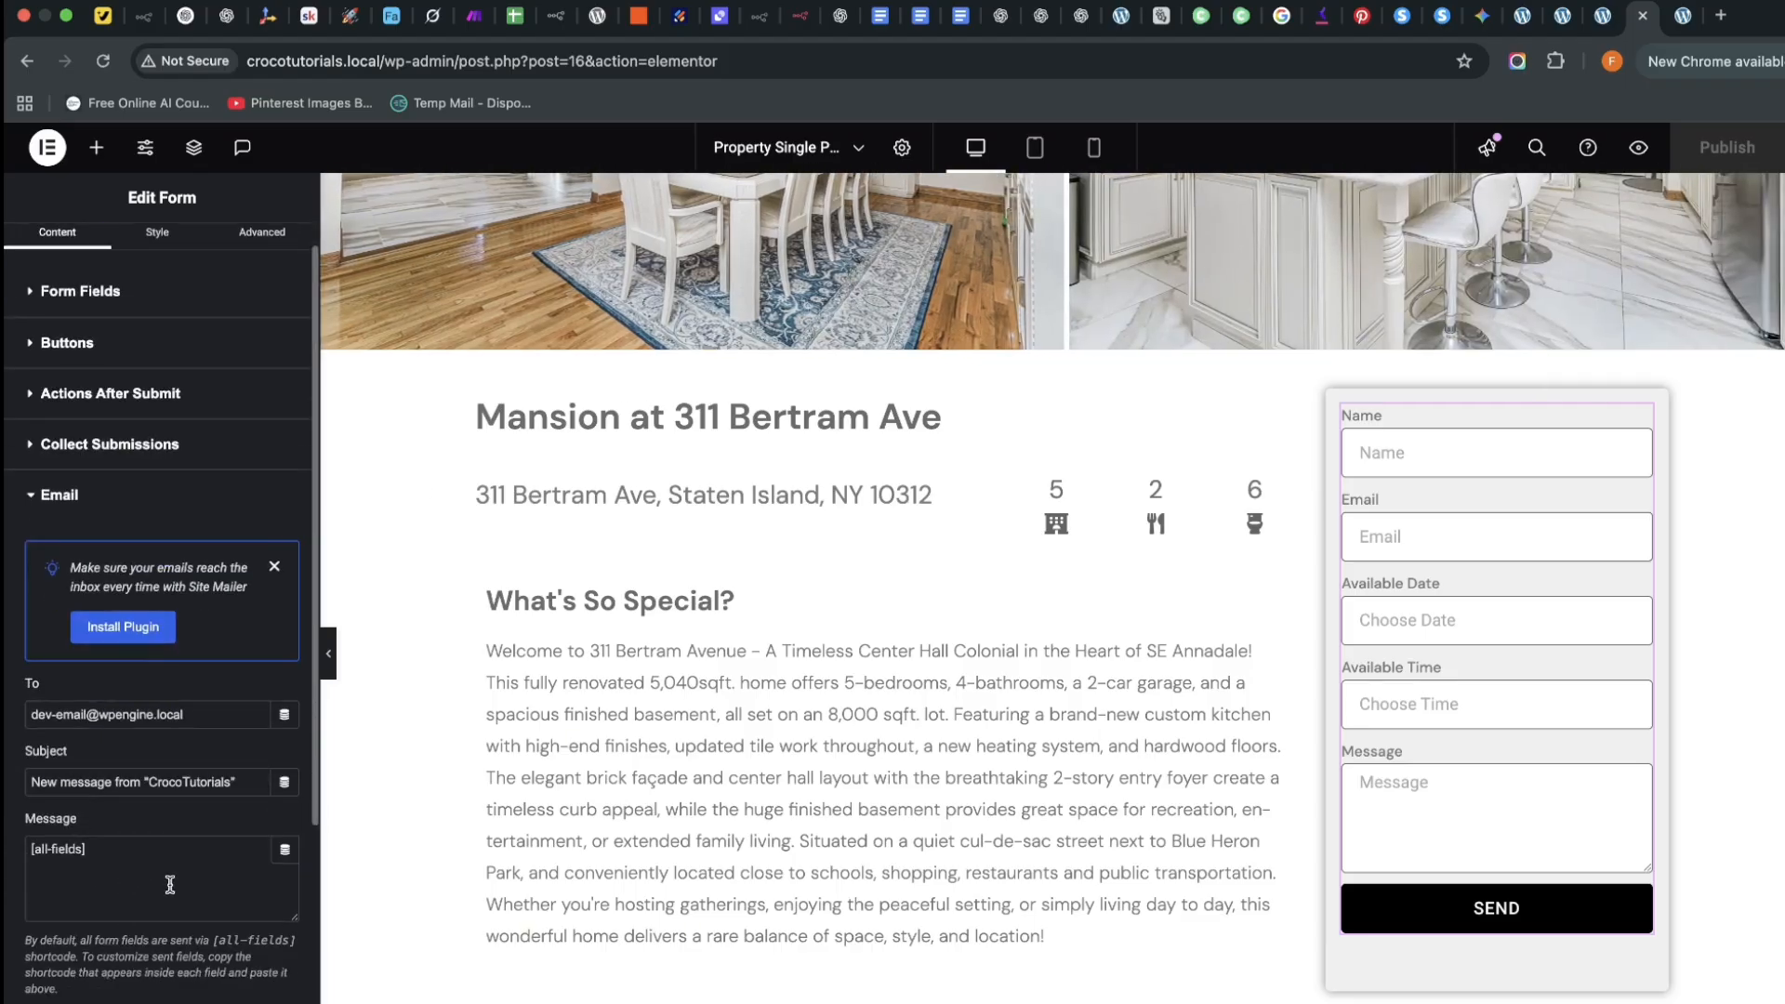
pyautogui.scroll(-5, 149, 734)
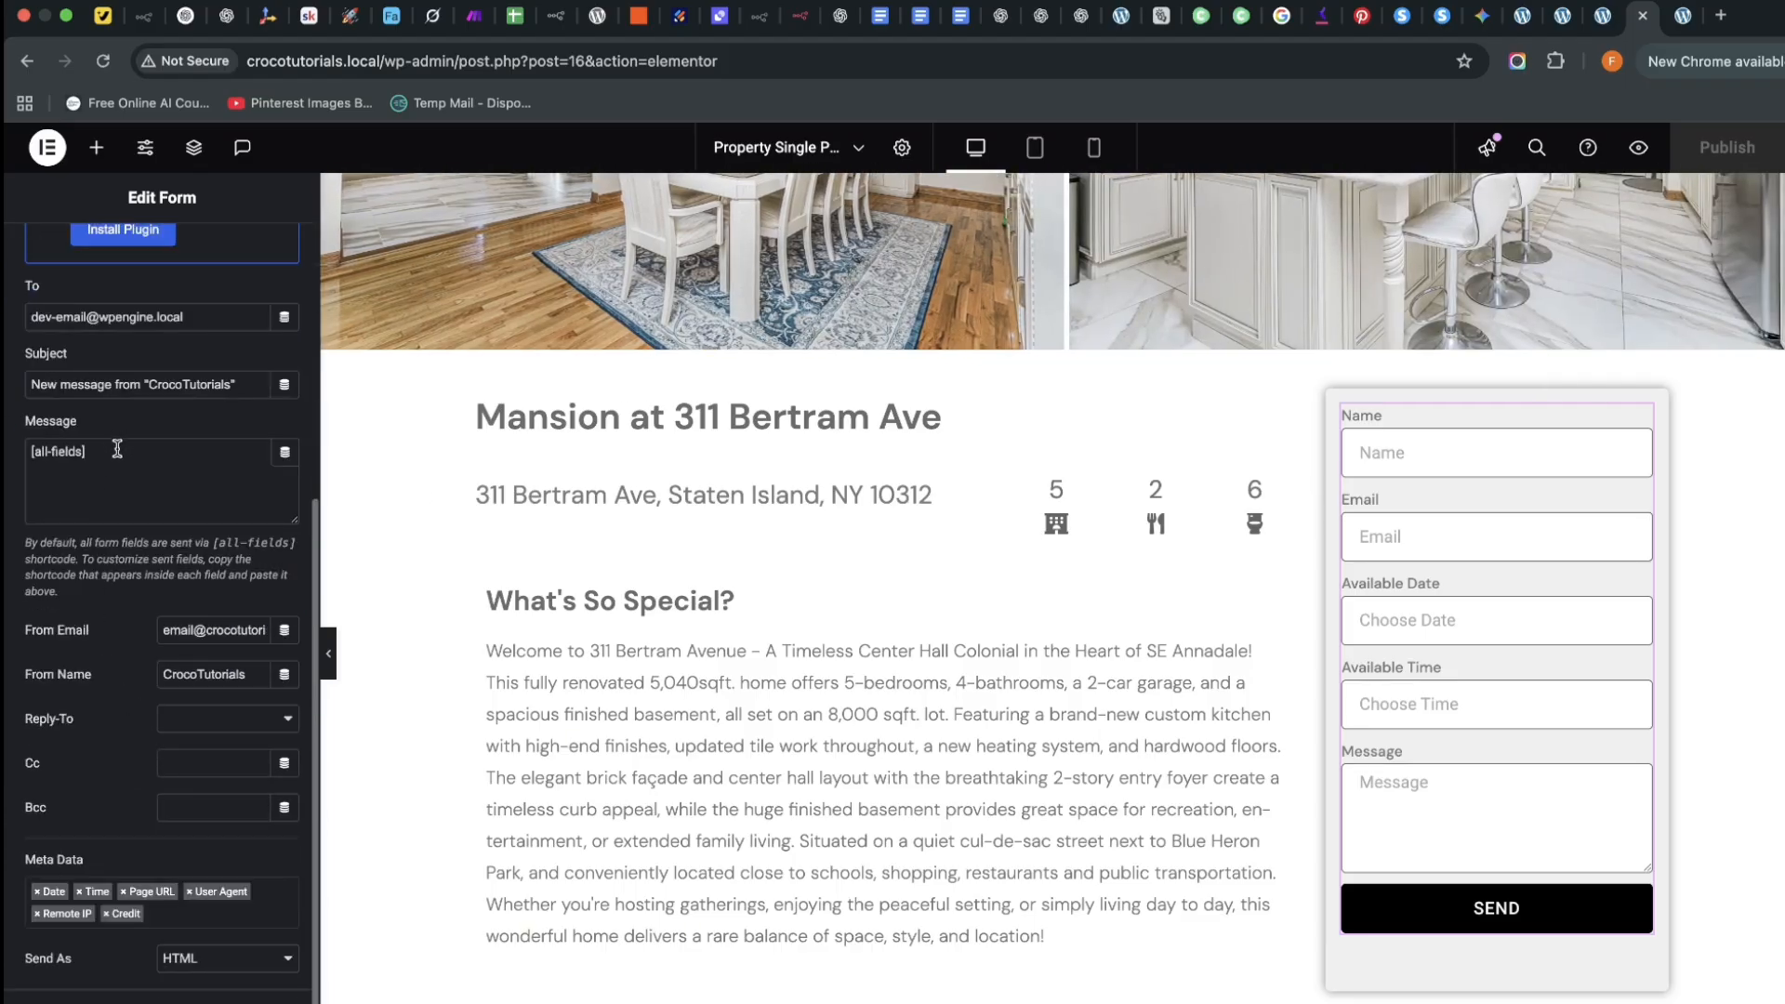
# Set the email Message to a JetEngine Custom Field showing Title, with 'Property:' before it
pyautogui.click(117, 450)
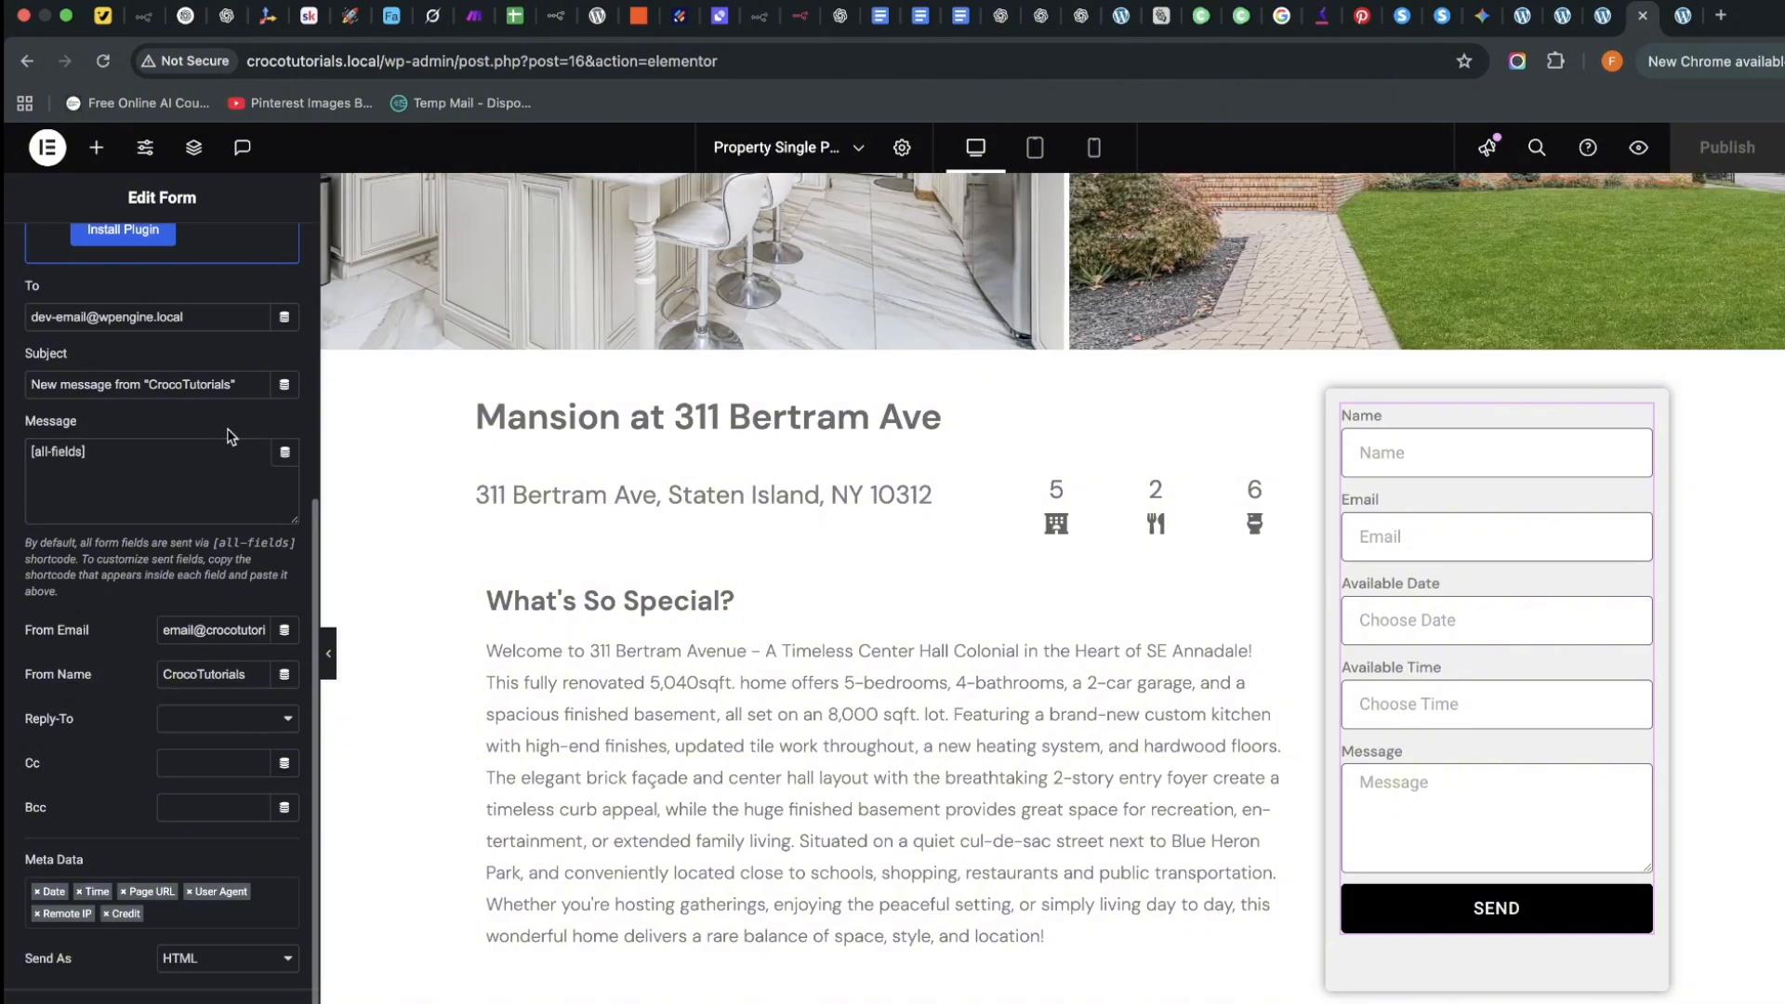
pyautogui.click(285, 456)
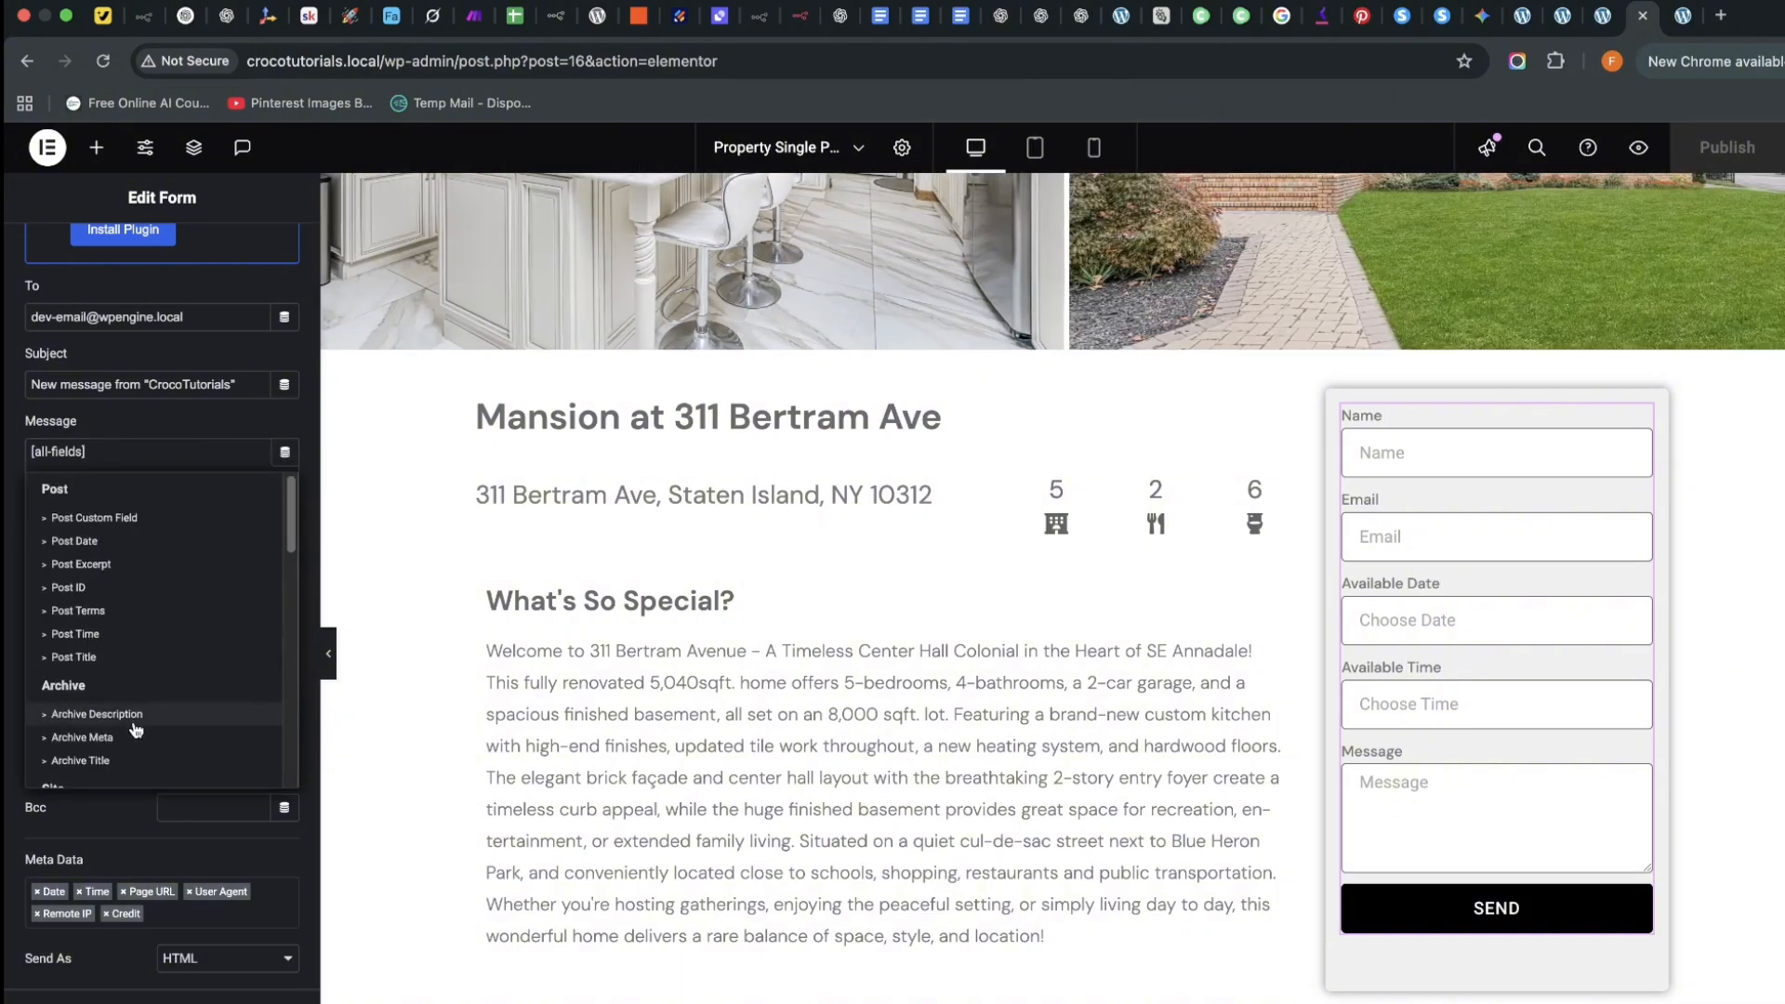
pyautogui.scroll(-3, 121, 706)
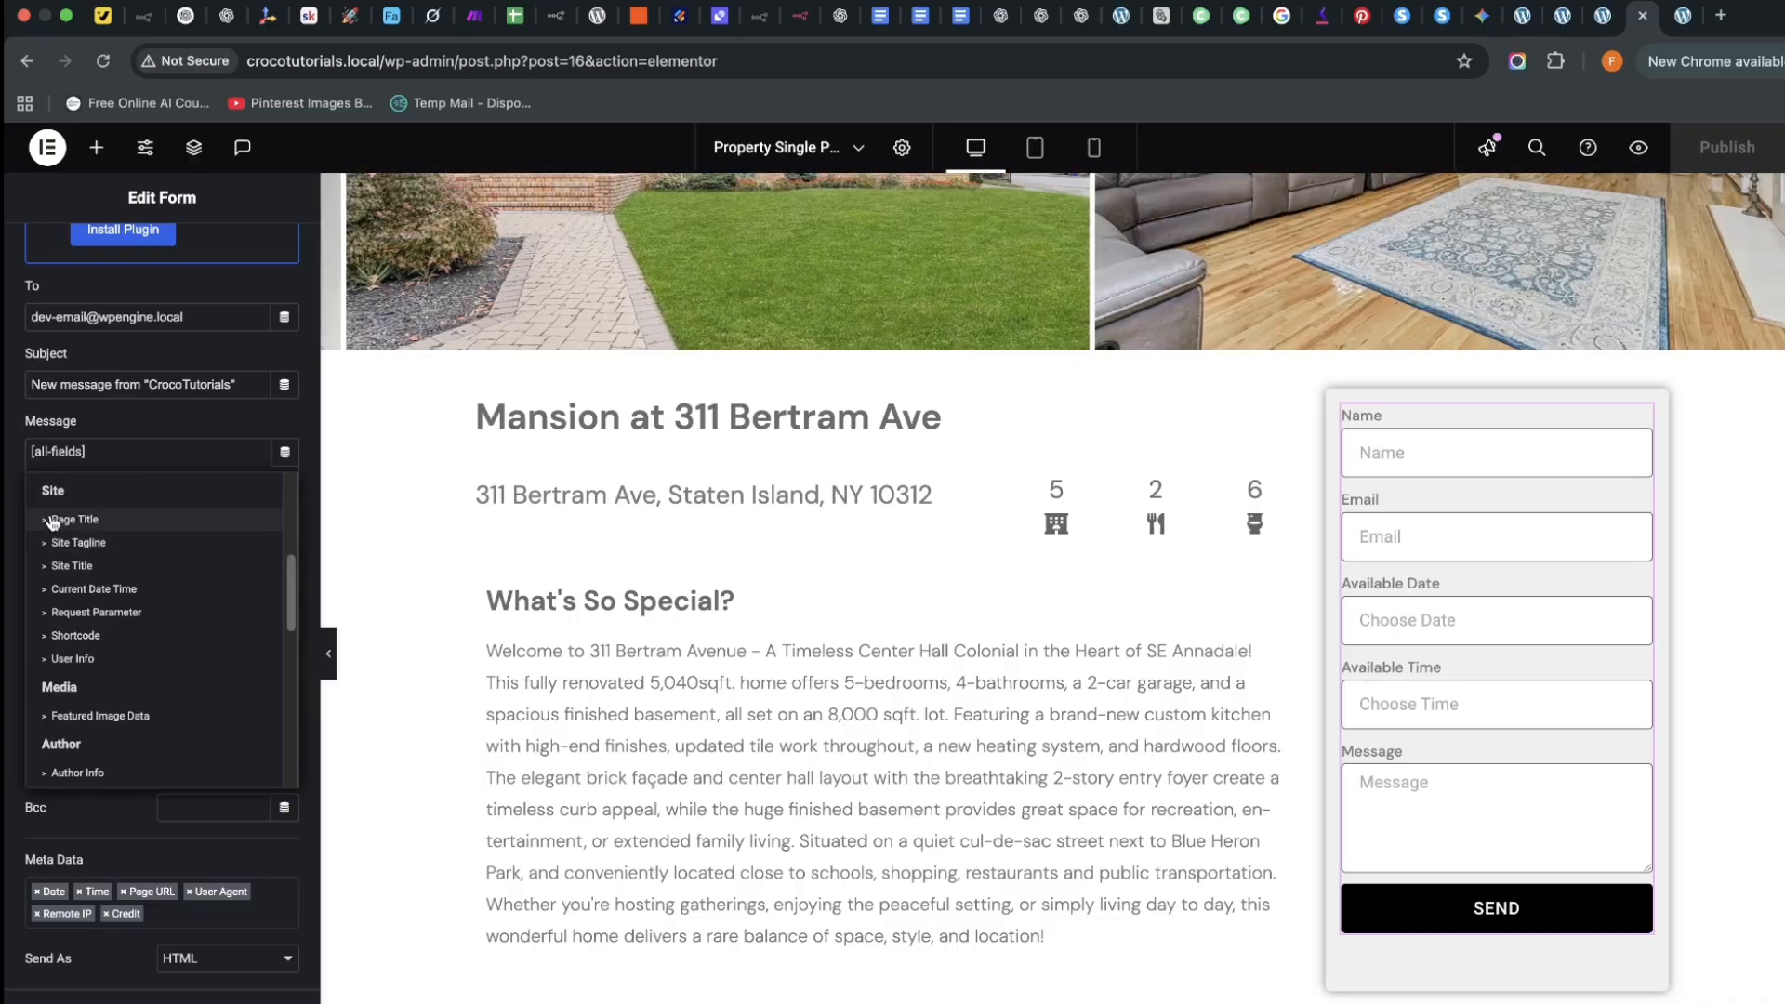
pyautogui.scroll(-6, 115, 624)
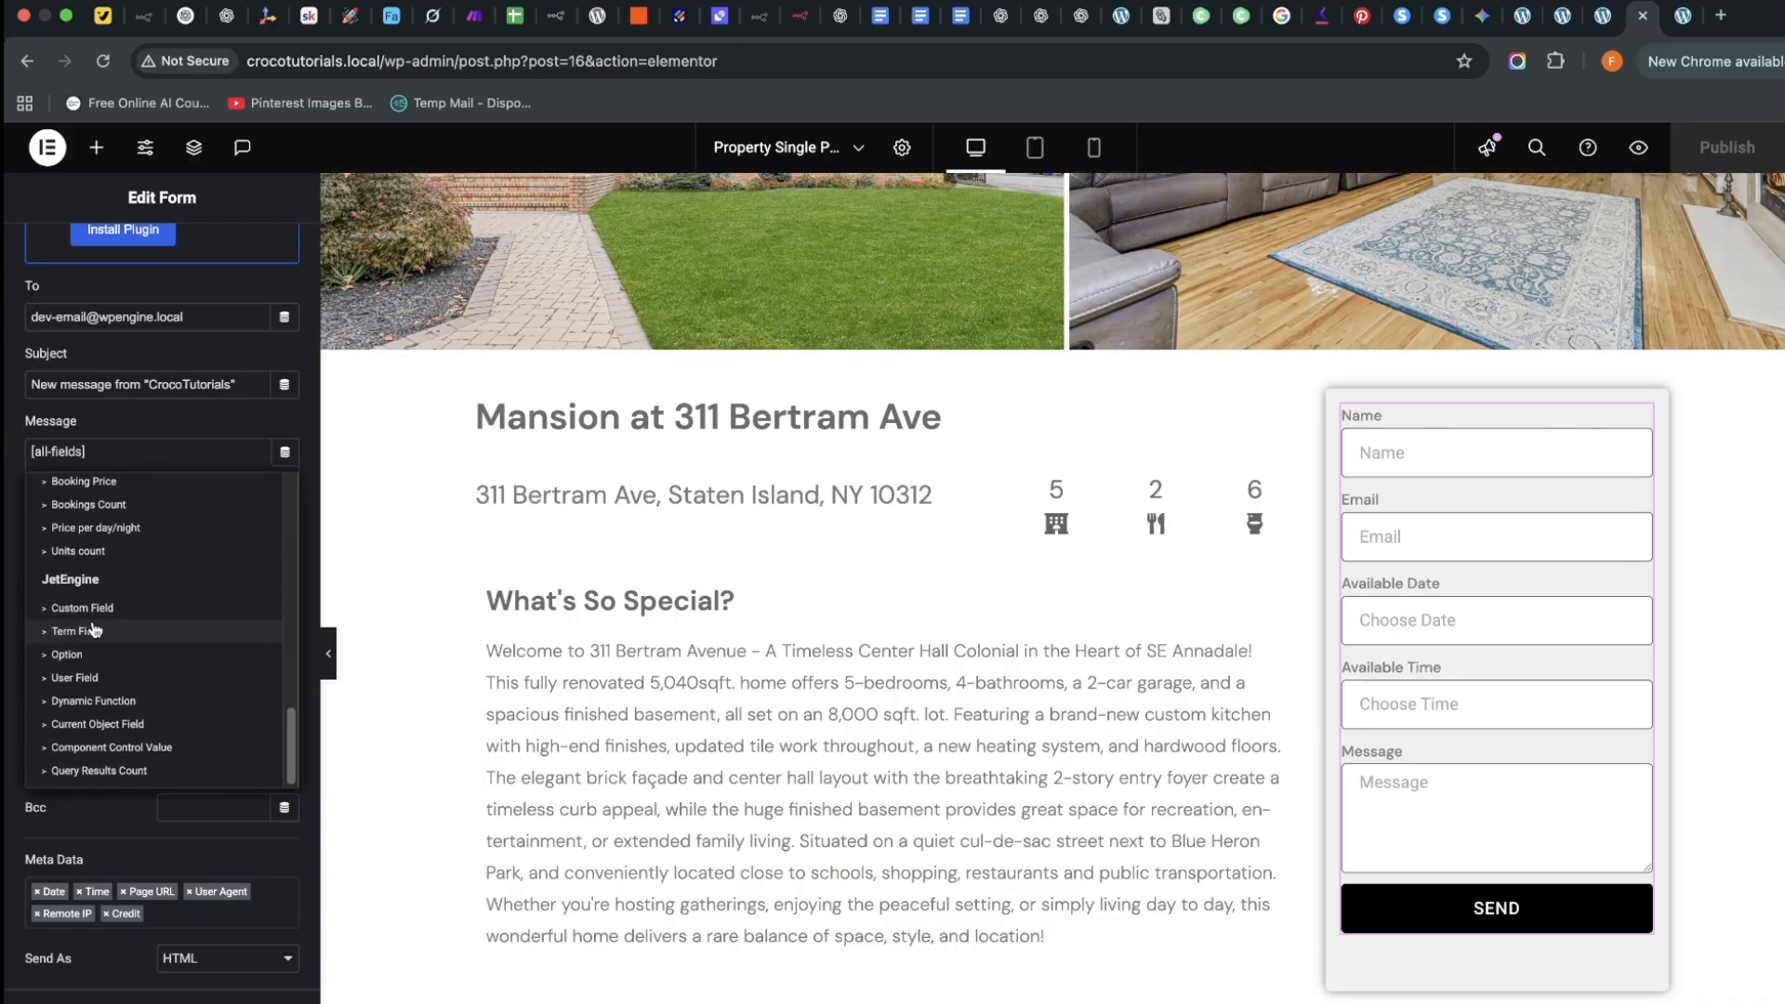
pyautogui.click(52, 610)
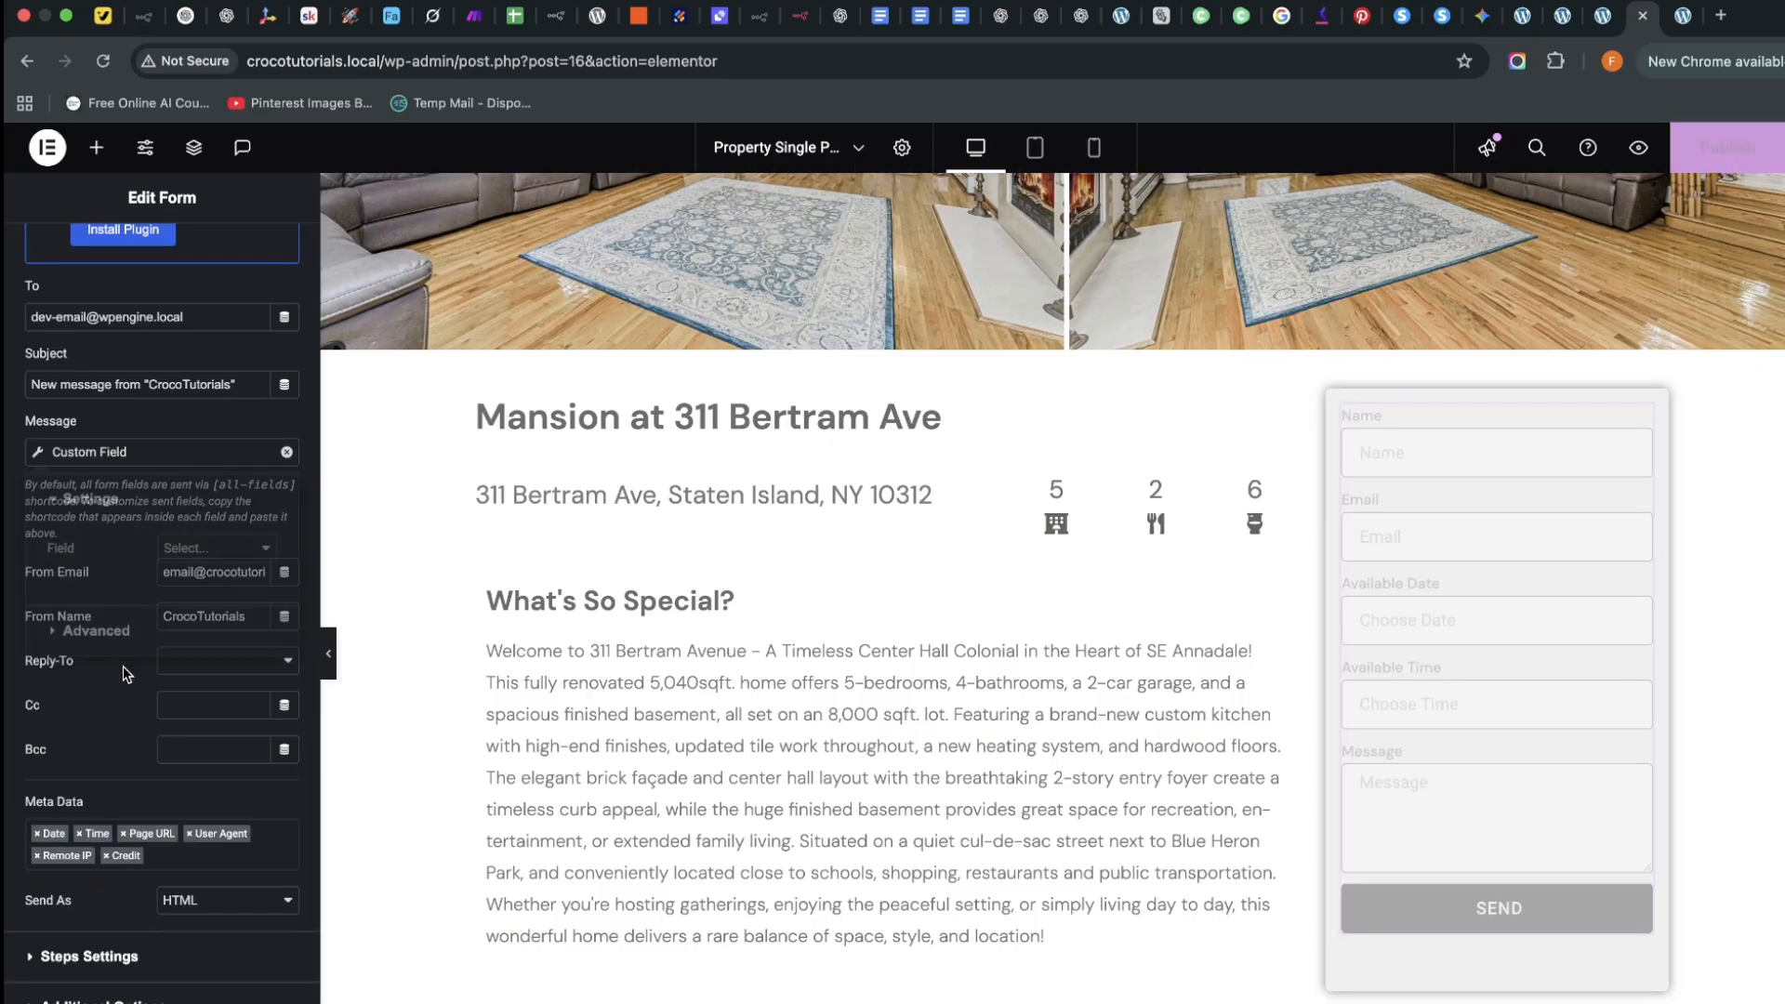
pyautogui.click(222, 554)
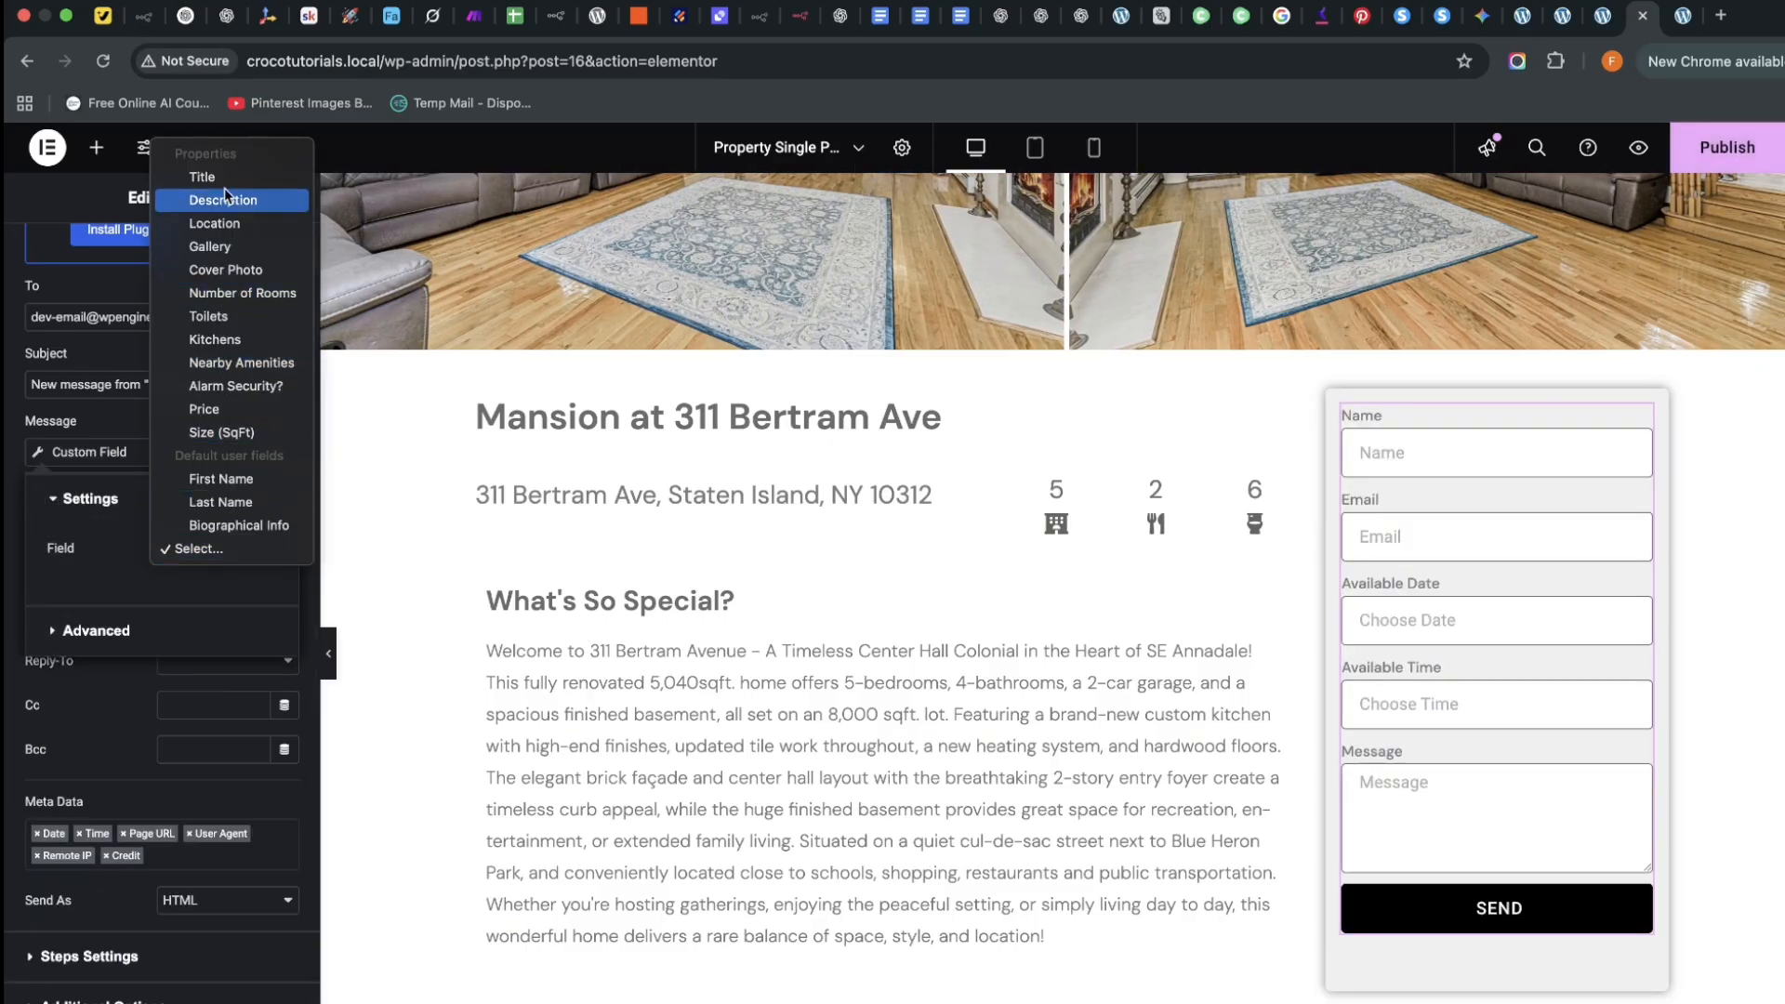
pyautogui.click(108, 672)
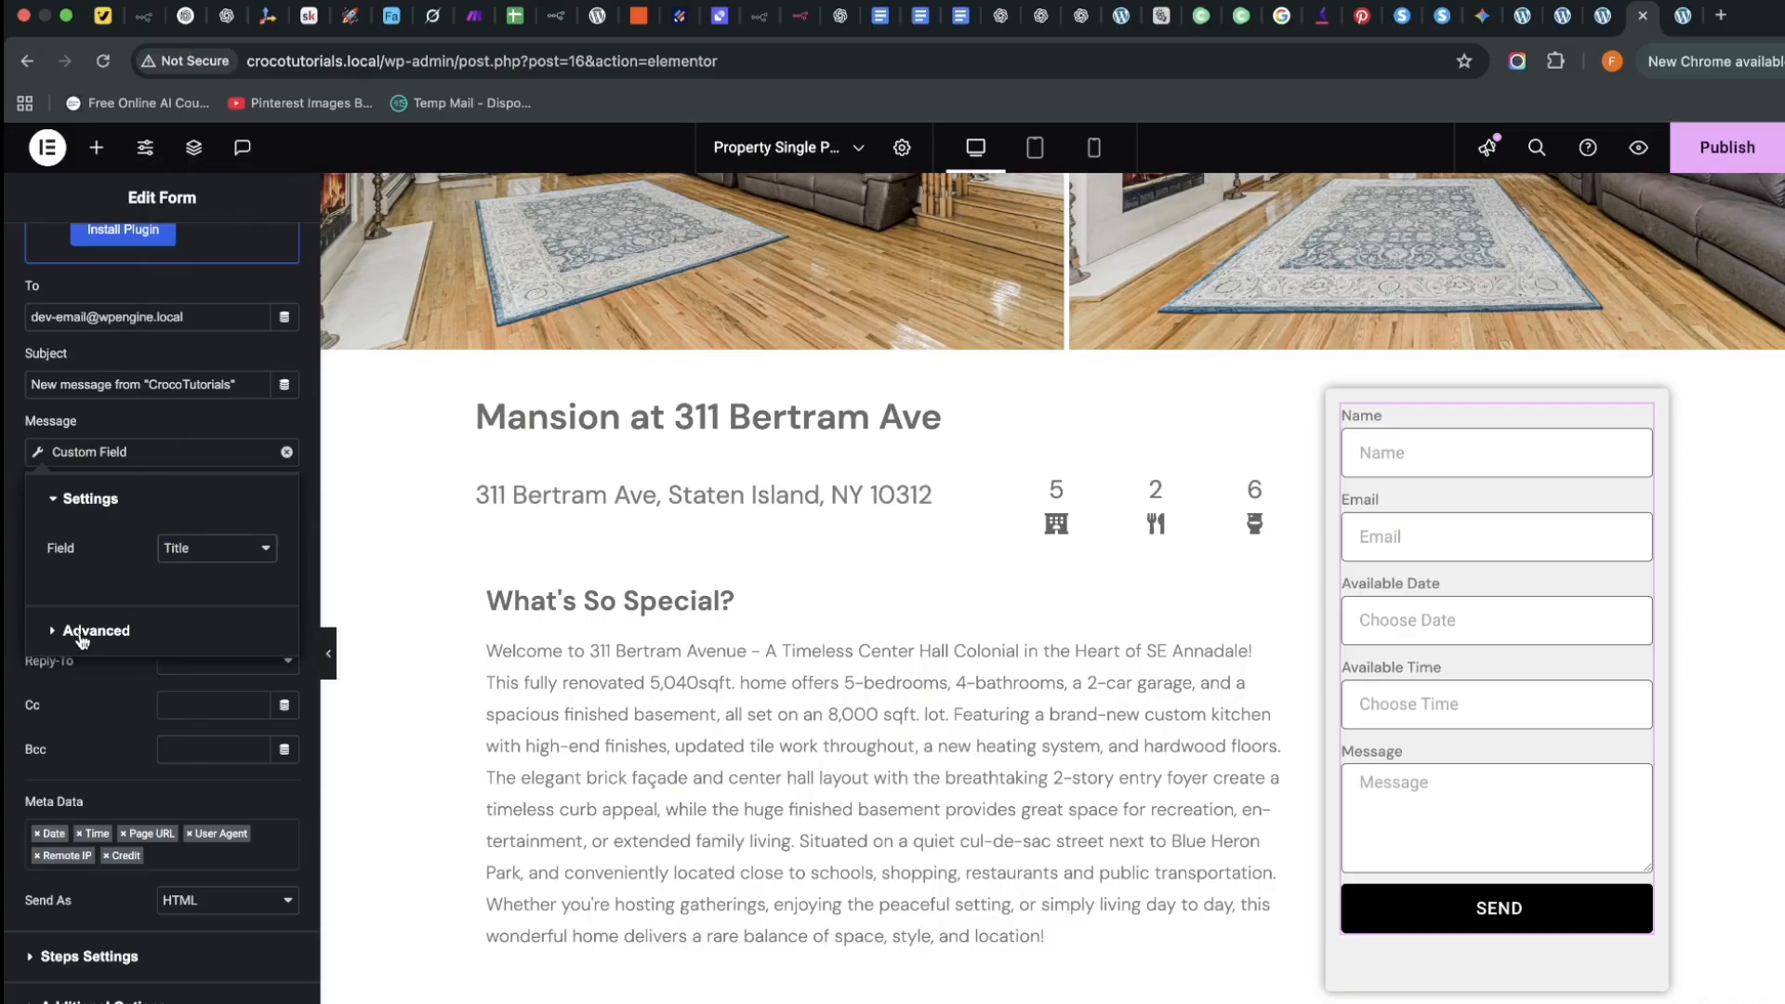
pyautogui.click(82, 632)
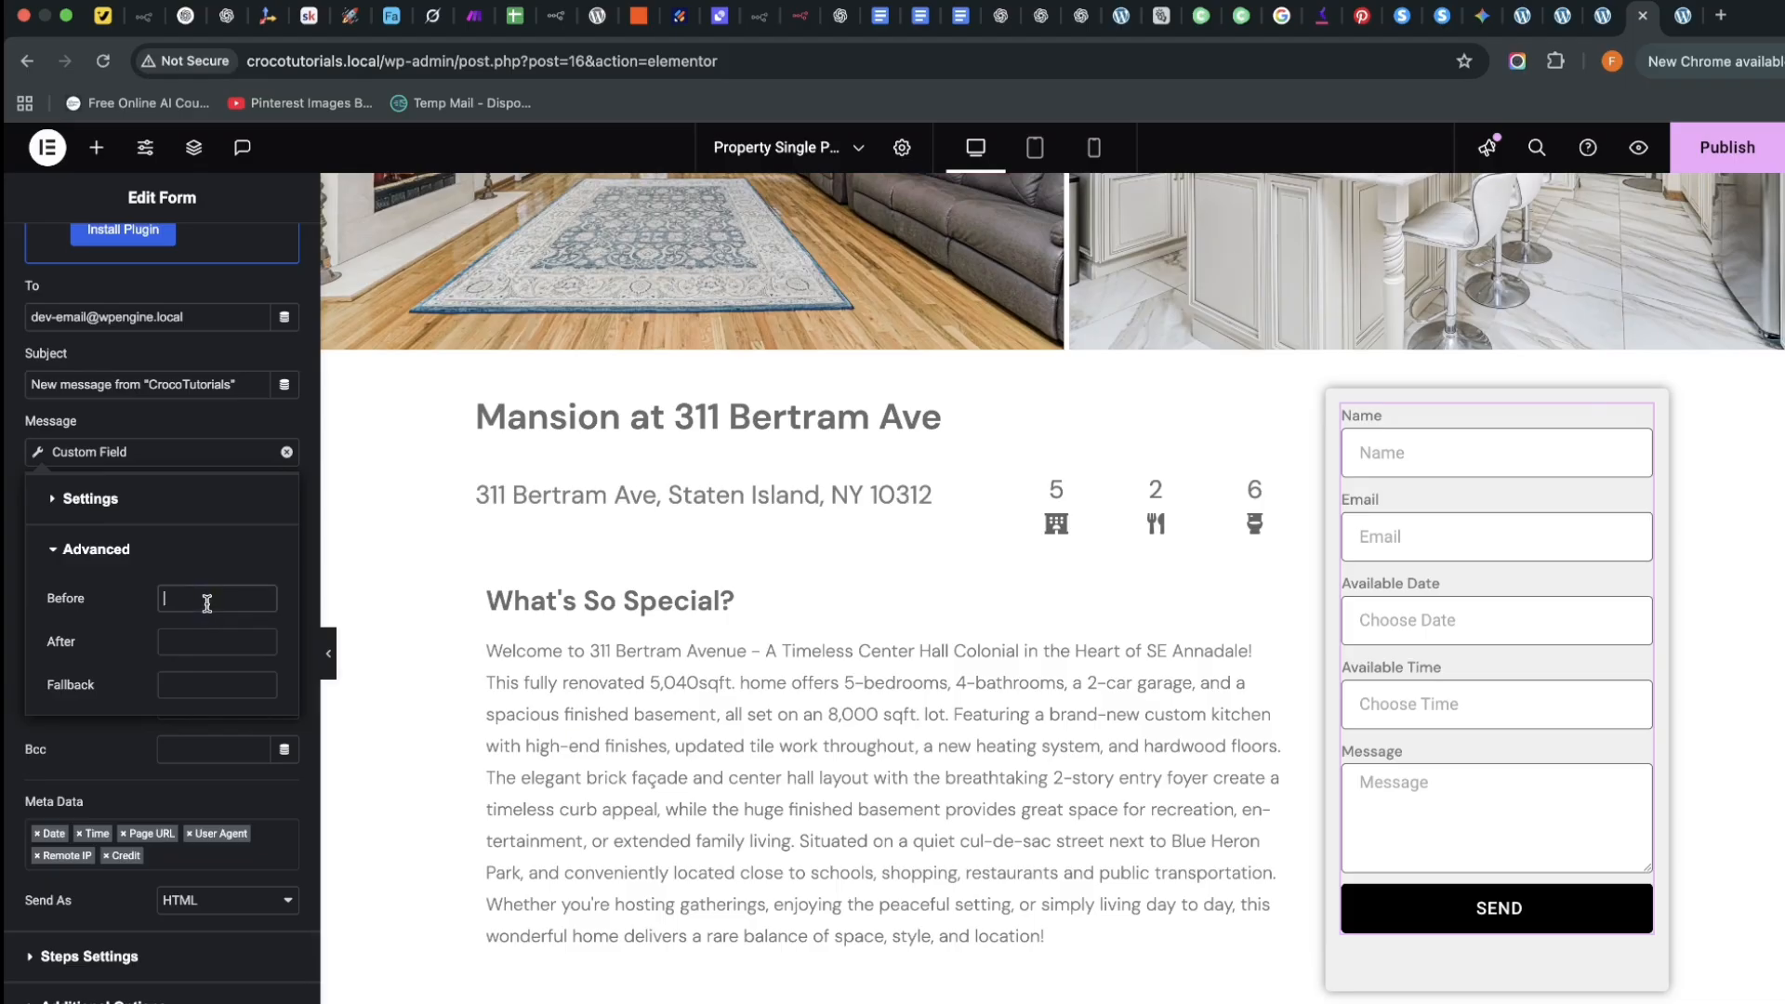
pyautogui.write('Pr')
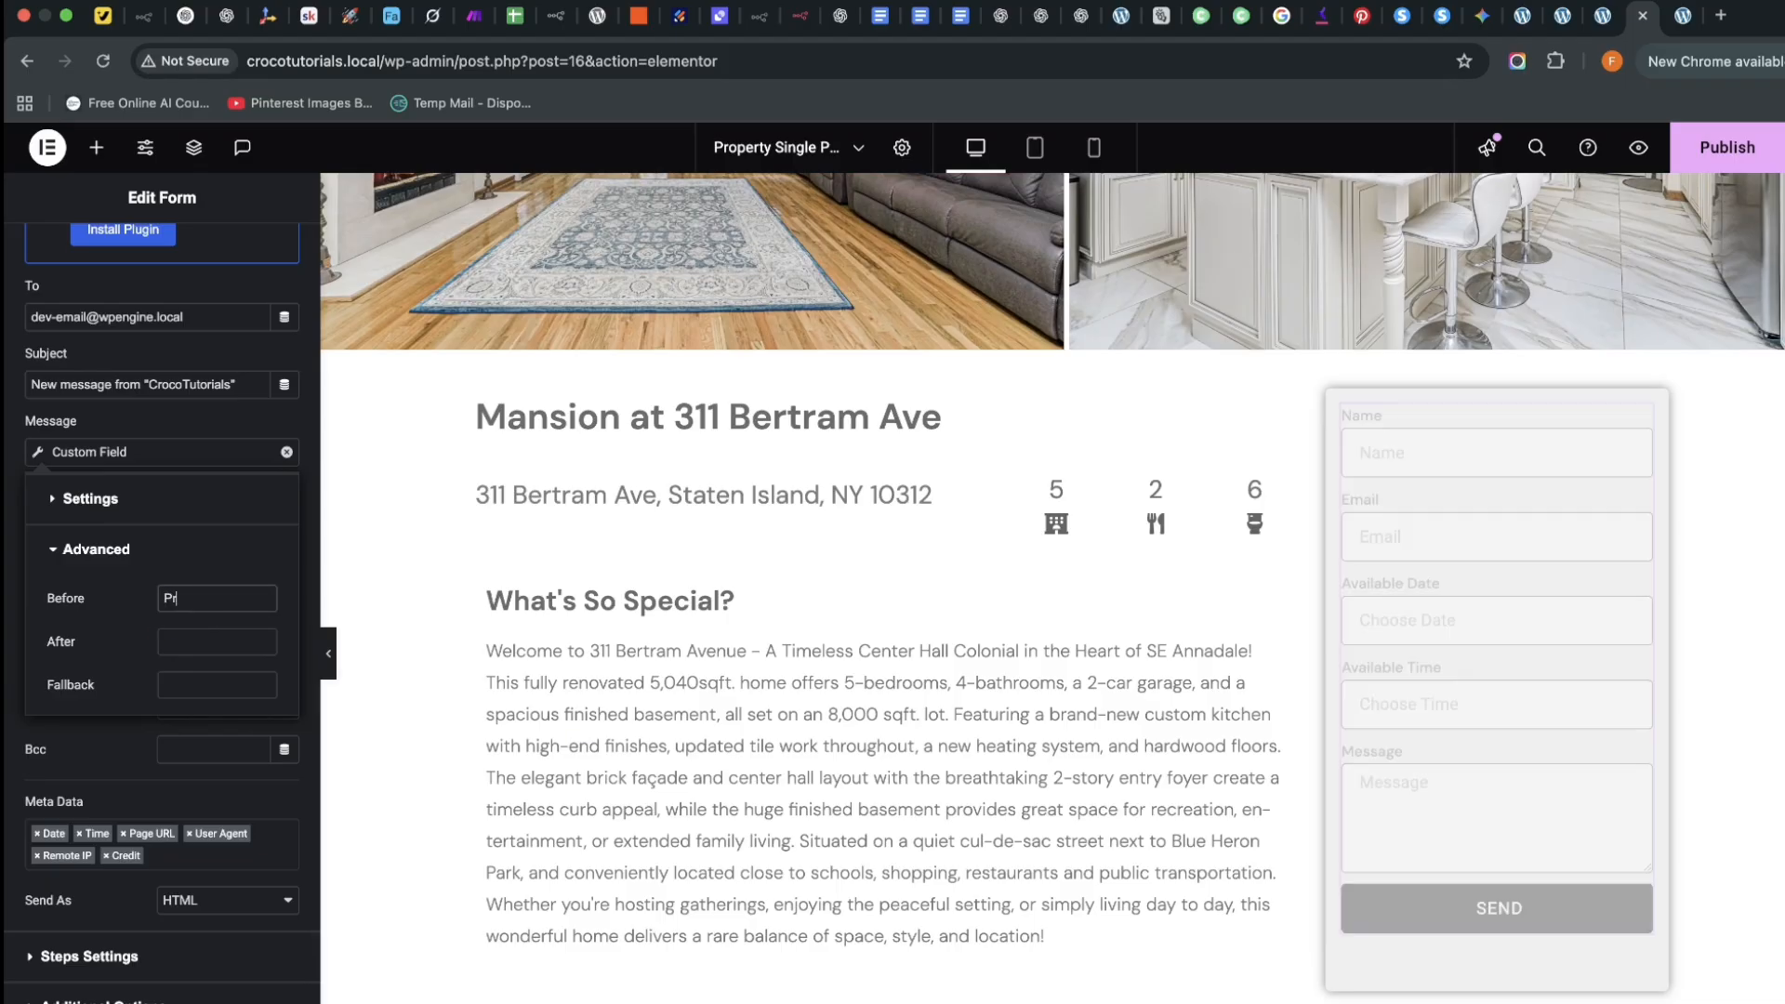
pyautogui.write('operty')
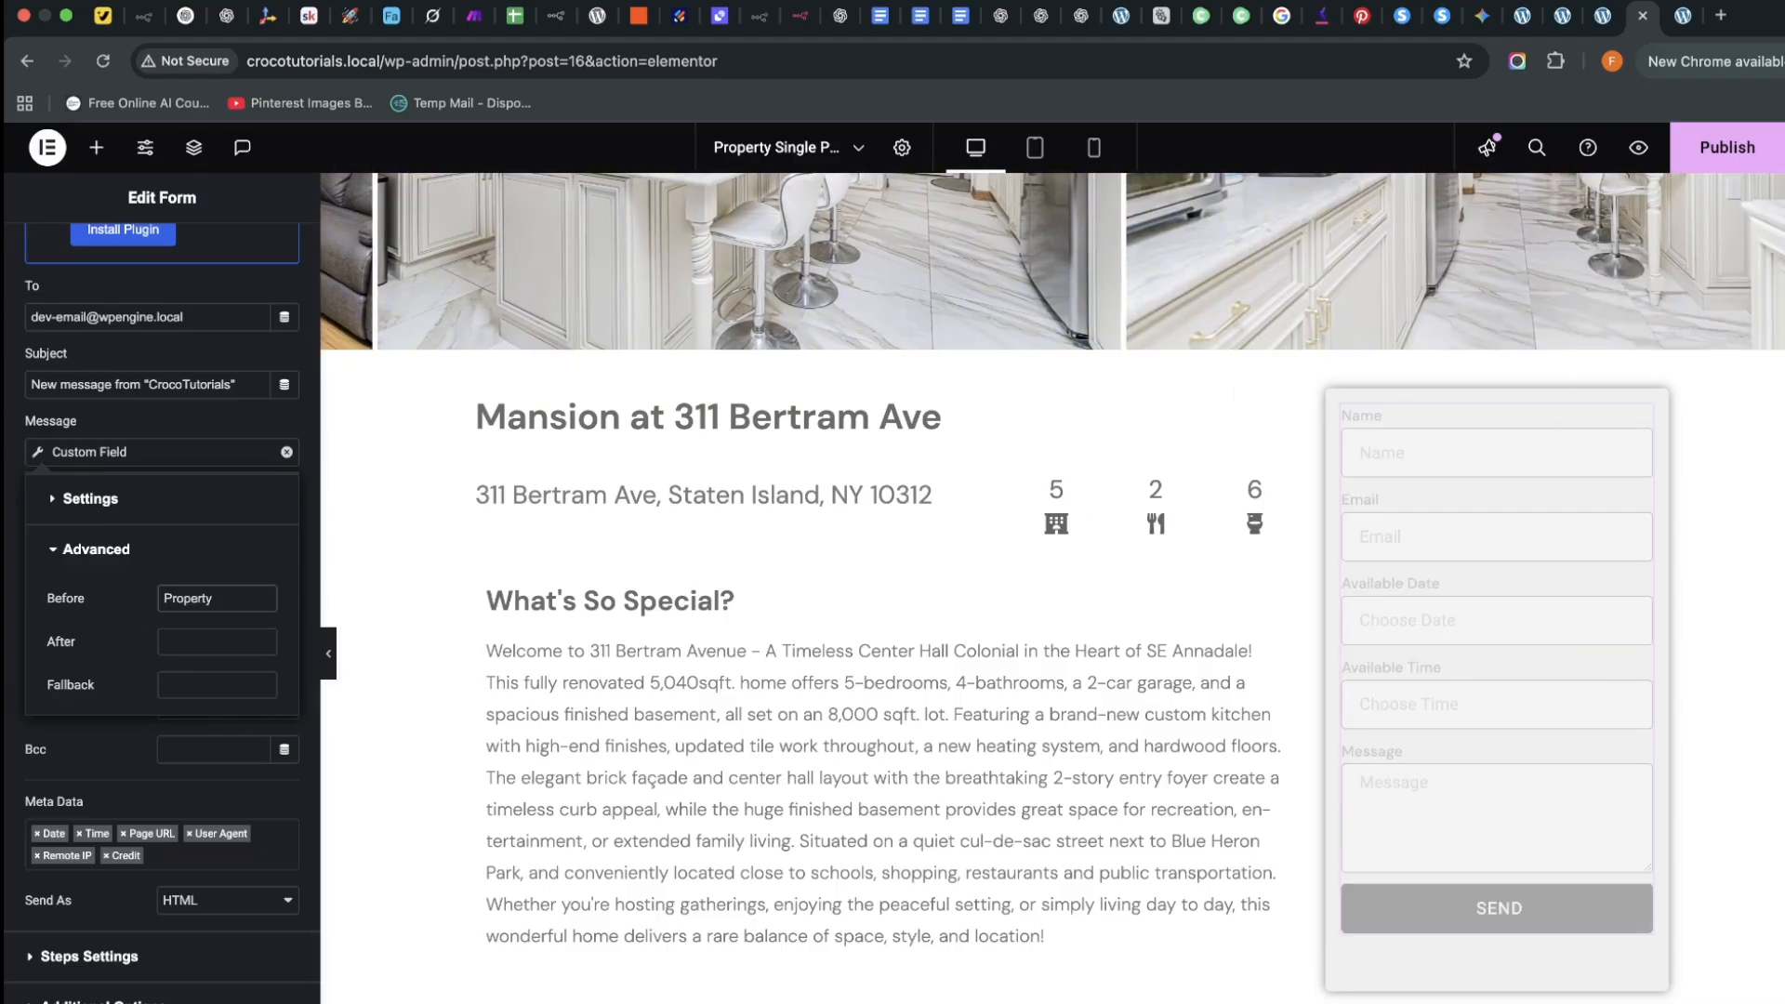
pyautogui.write(':')
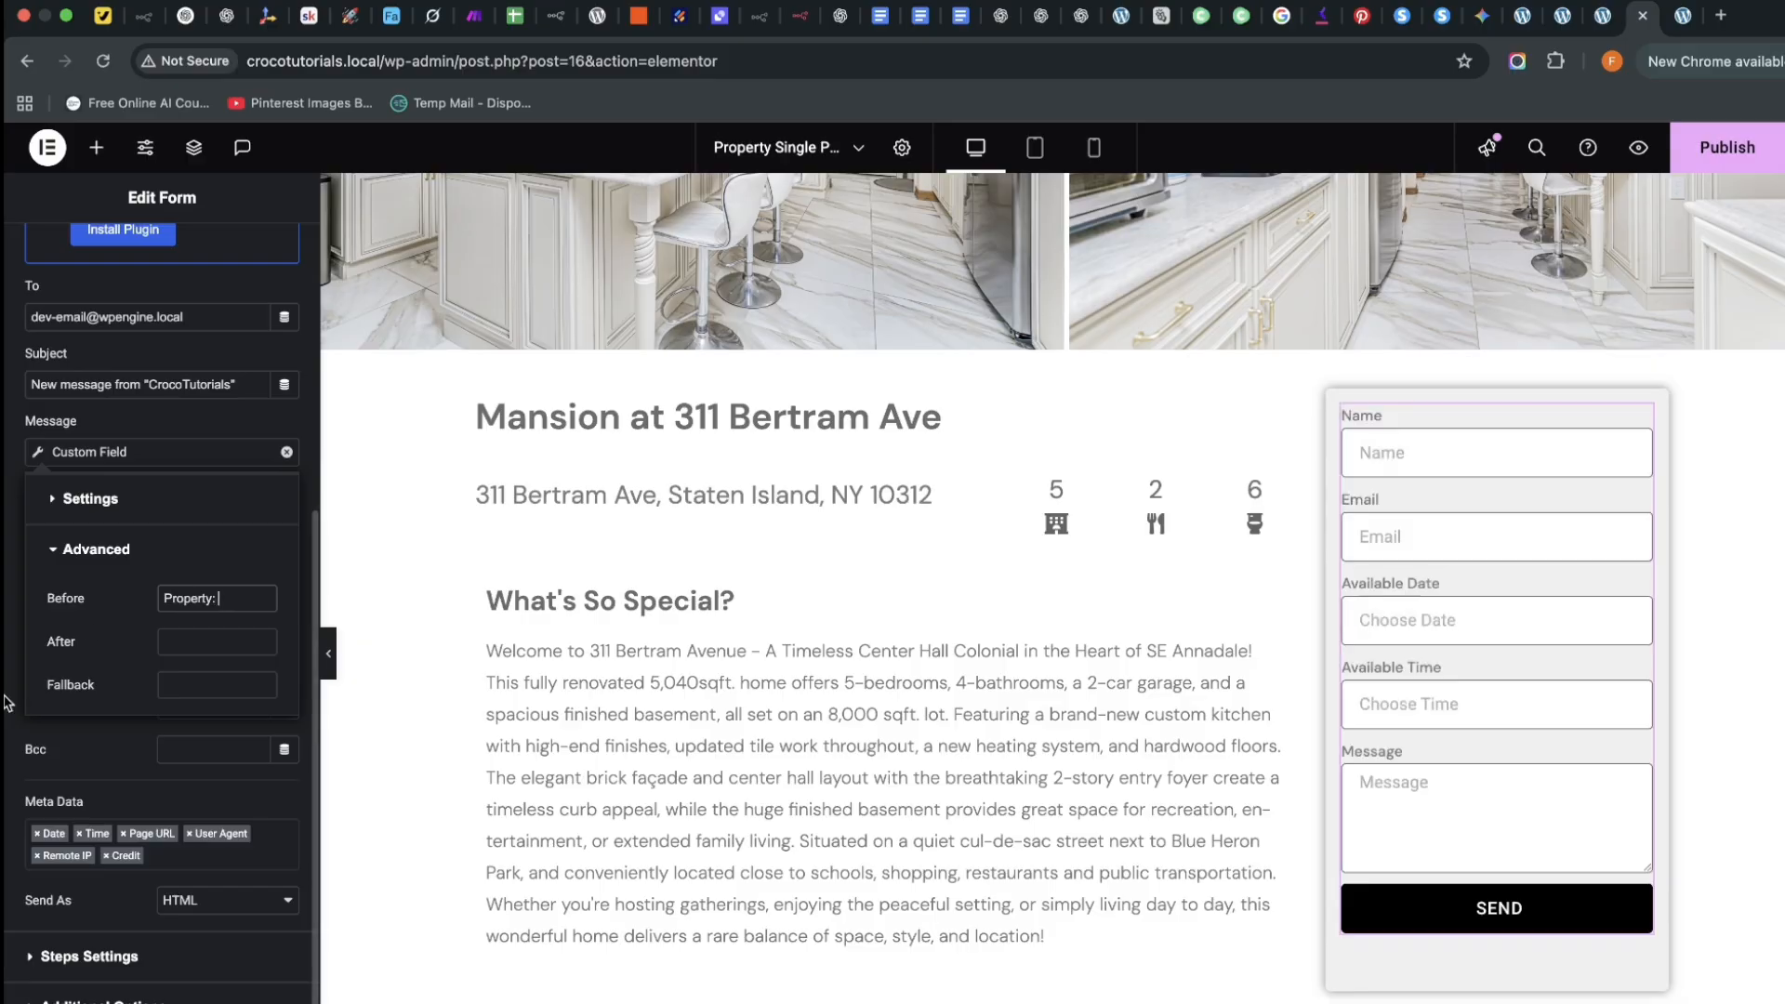
pyautogui.click(7, 702)
# Look through the custom field's metadata options list, leaving it unchanged
pyautogui.scroll(-1, 171, 716)
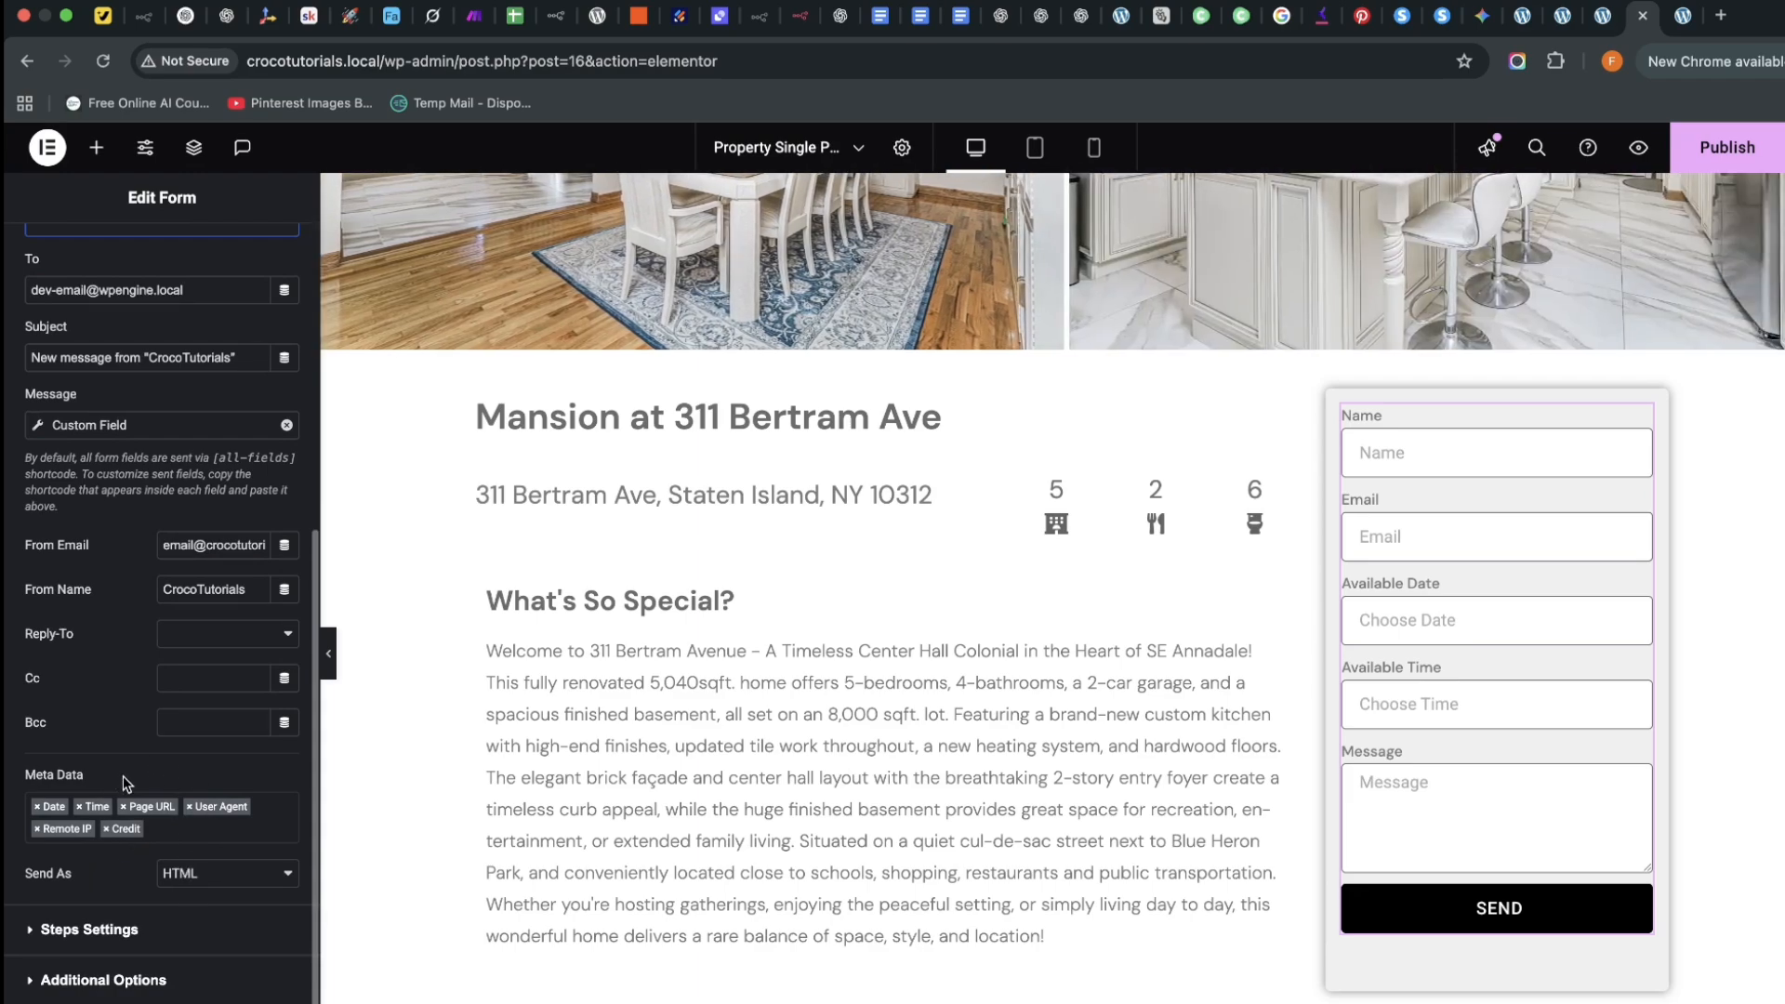
pyautogui.scroll(1, 97, 471)
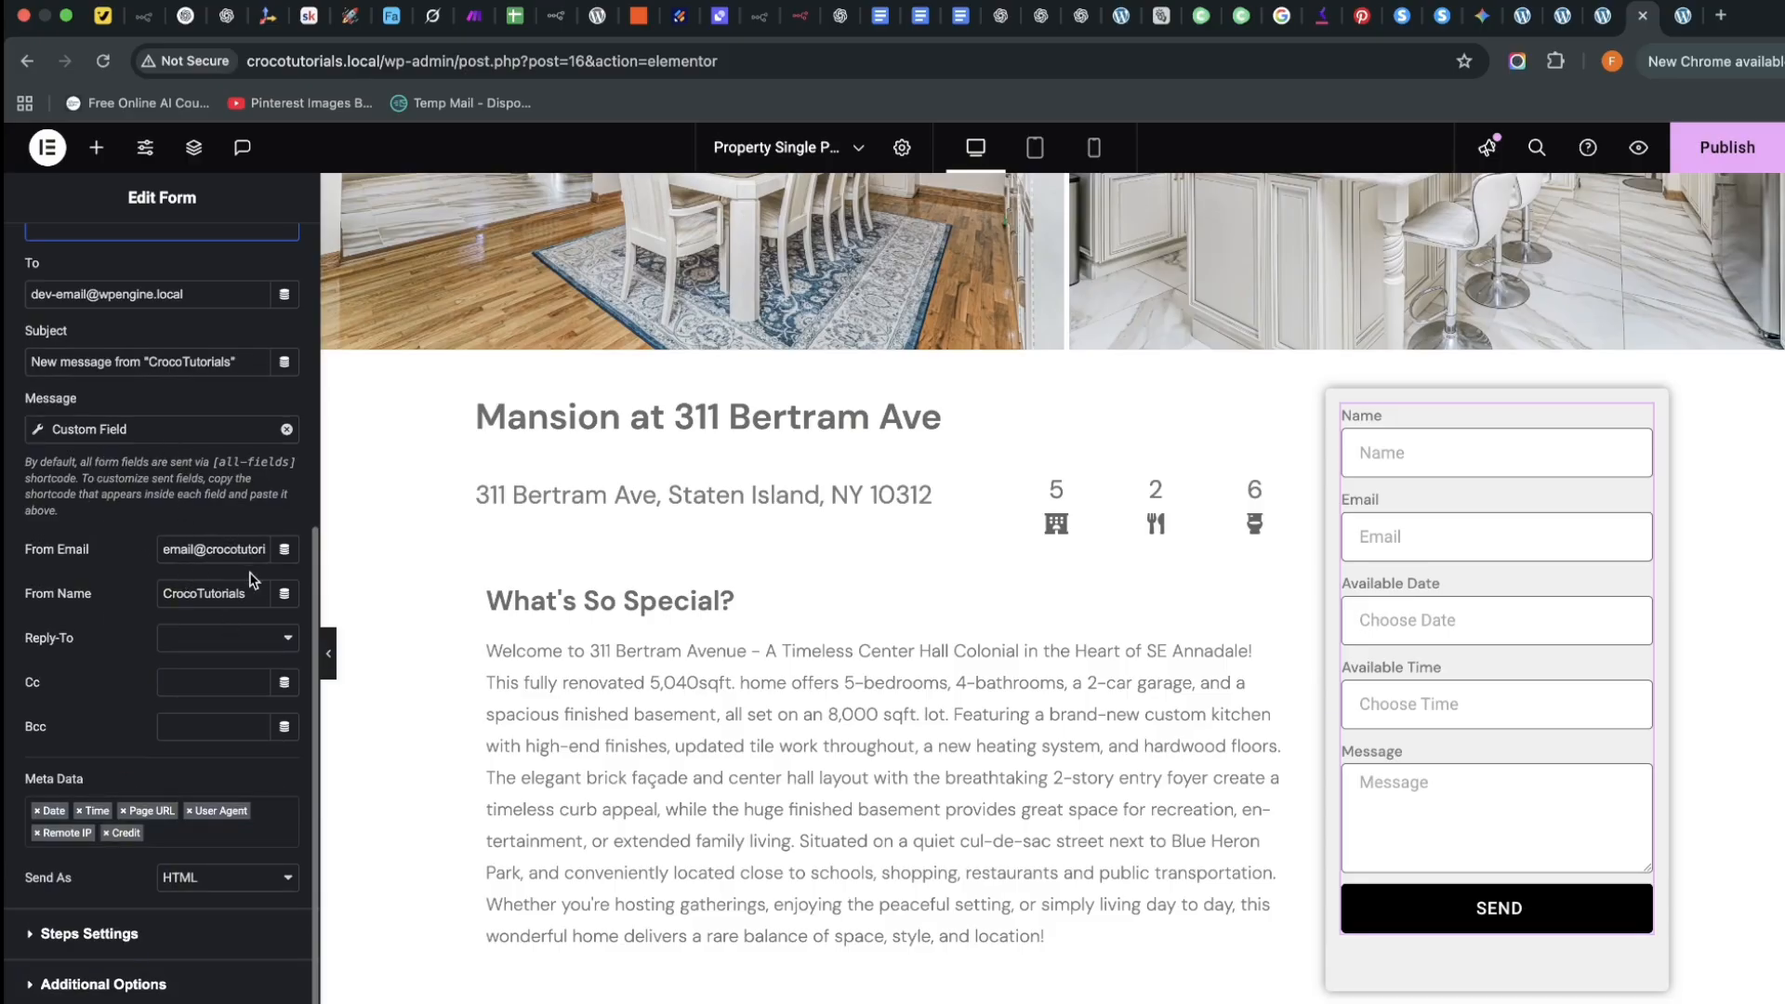
pyautogui.scroll(-1, 167, 790)
pyautogui.click(218, 838)
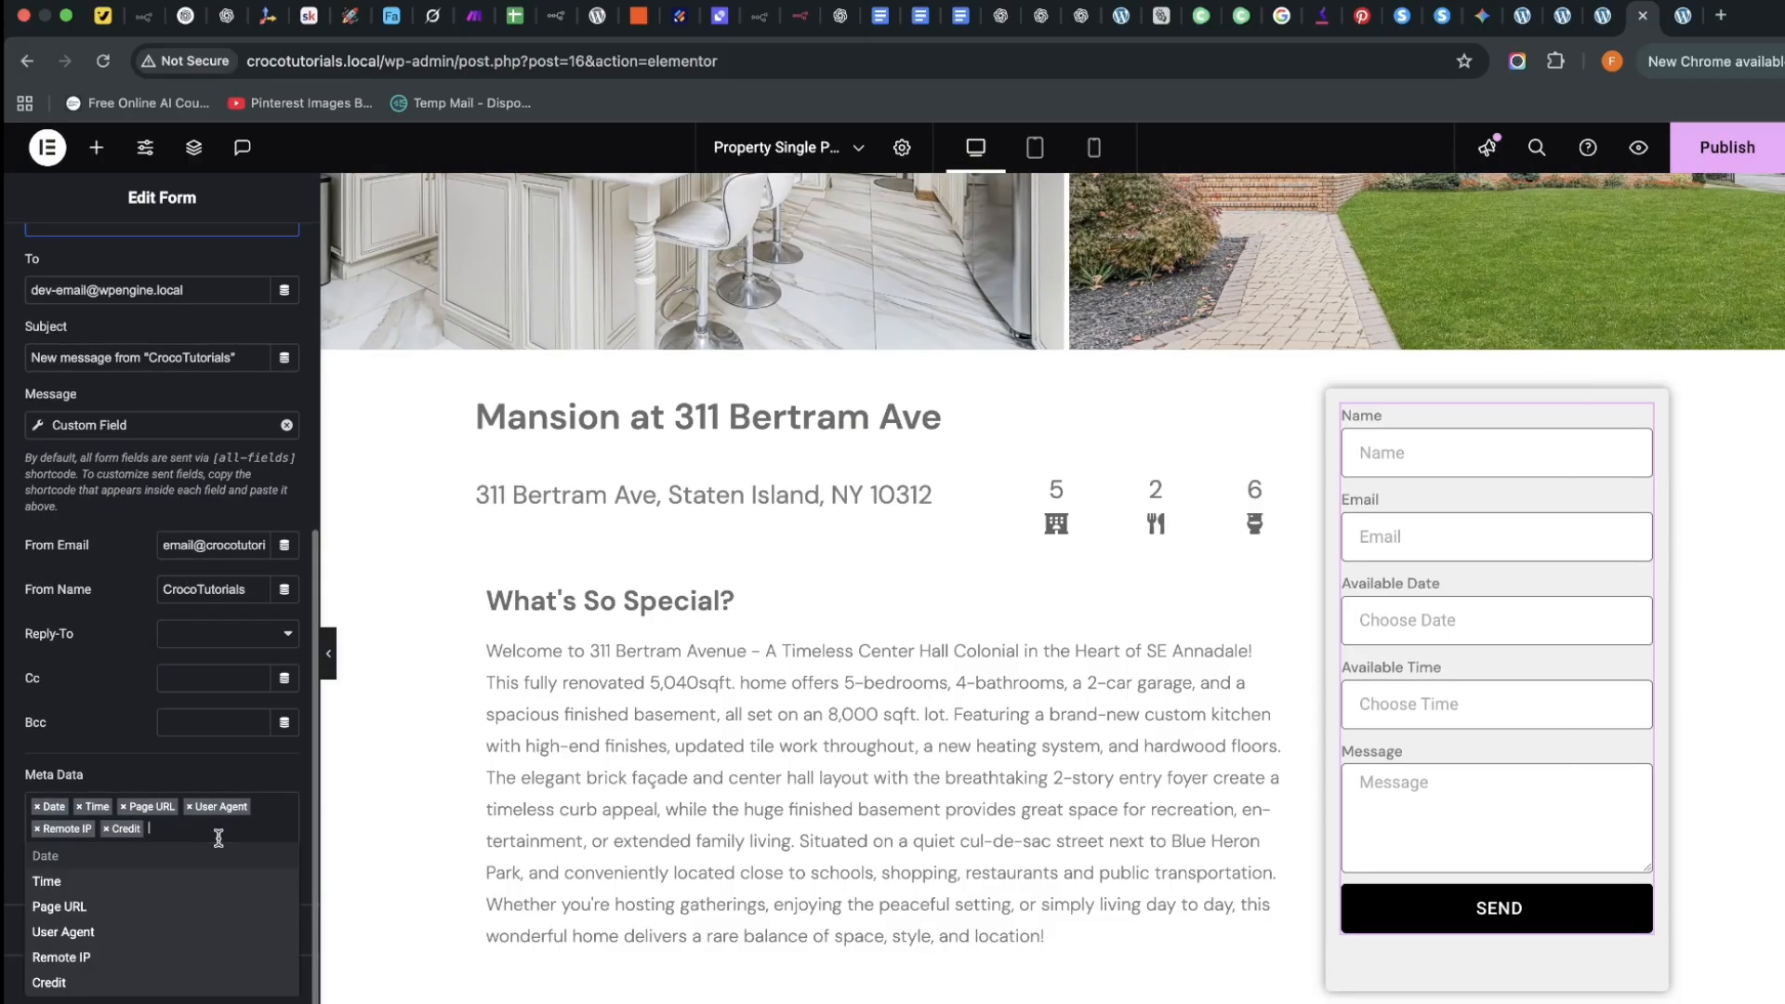
pyautogui.click(13, 830)
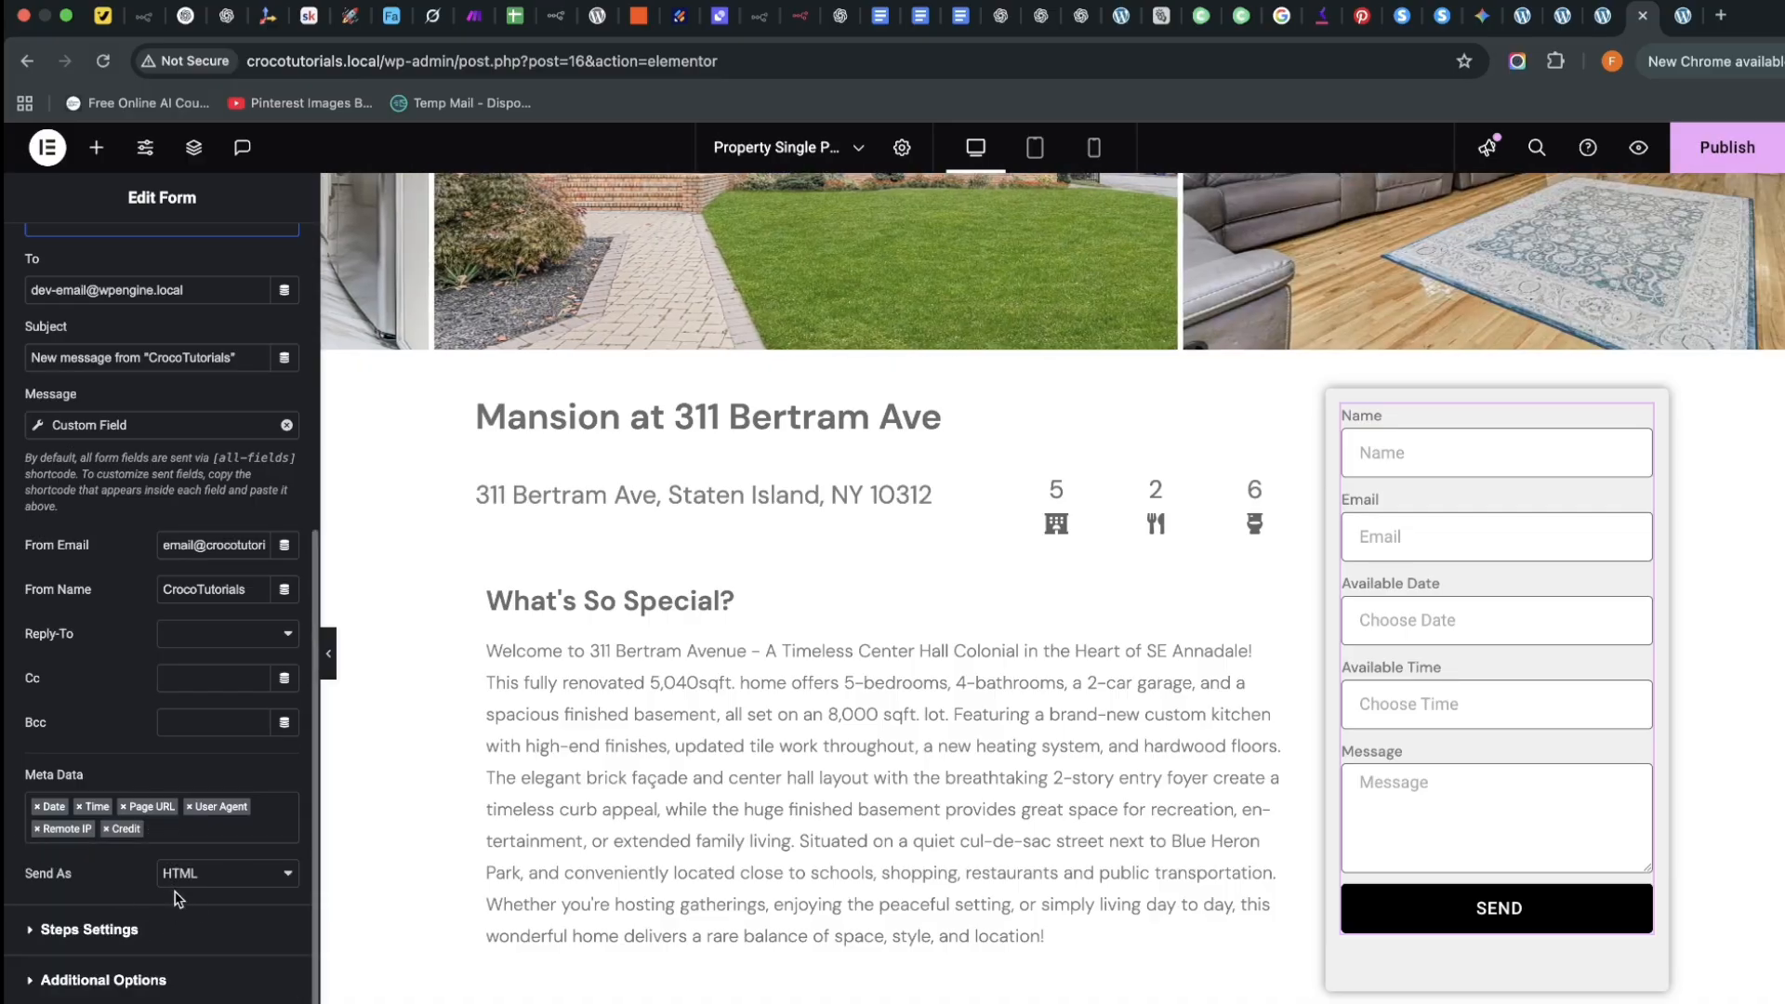
pyautogui.scroll(3, 15, 725)
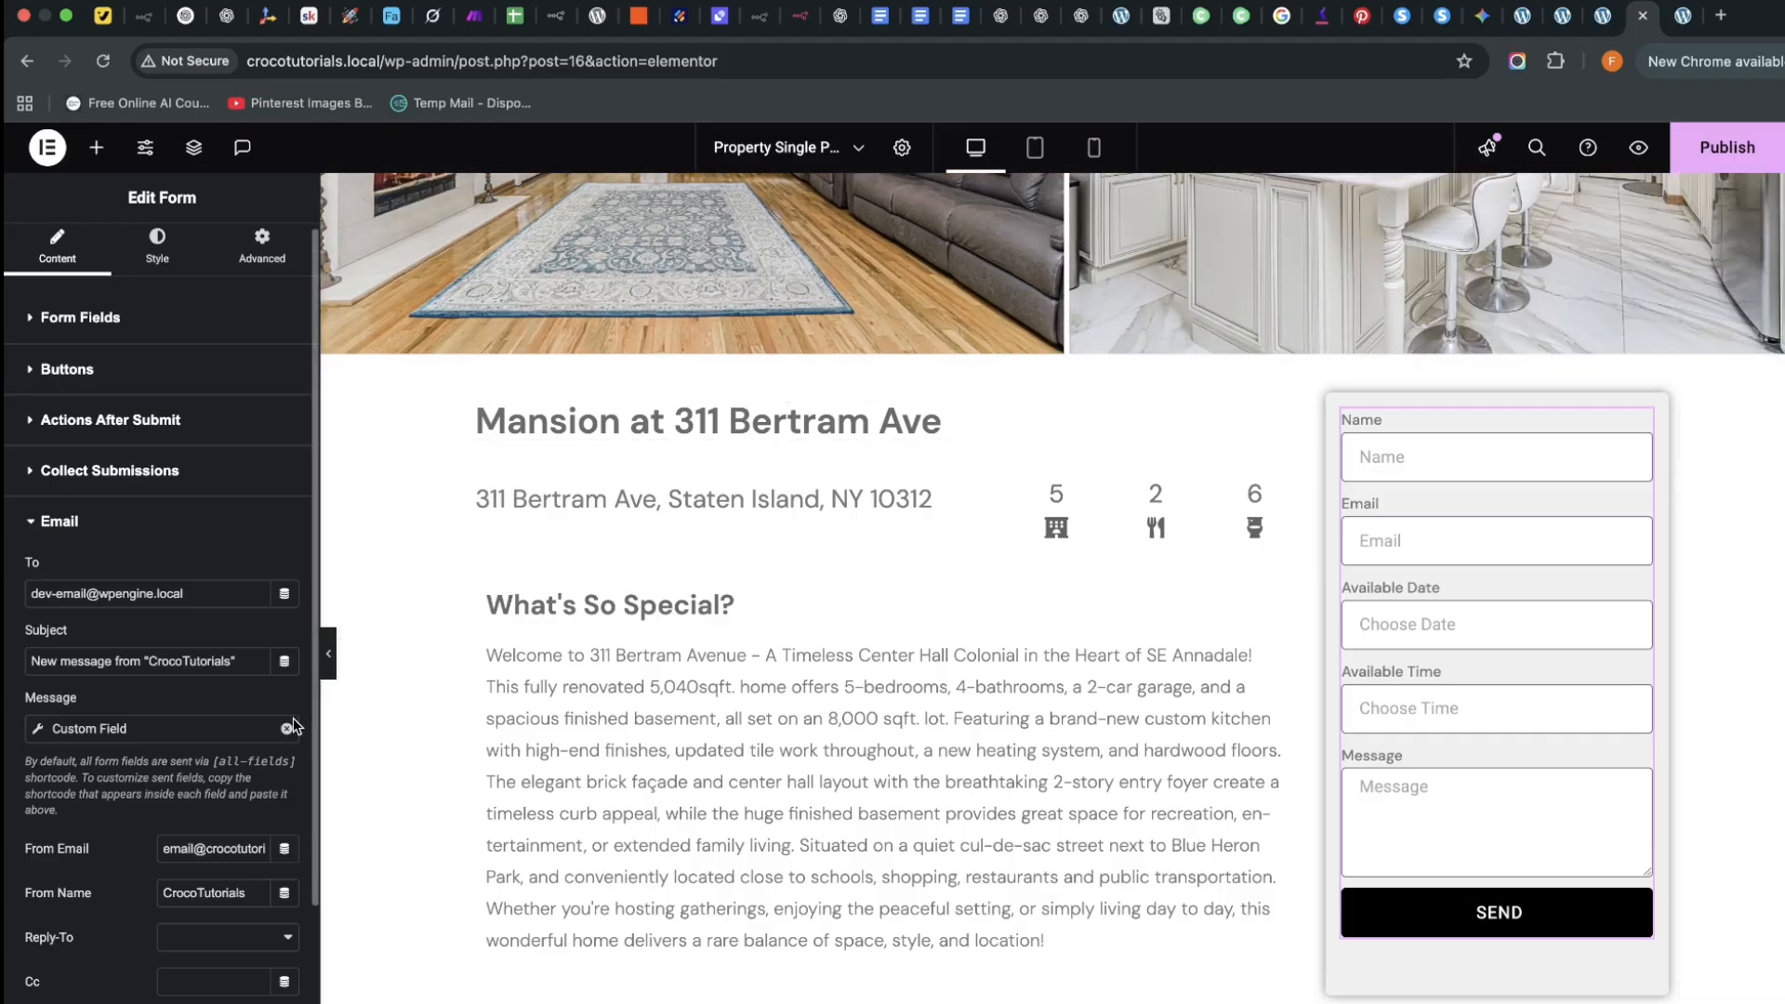
# Remove the custom field from the email message and add a new Hidden field to the form
pyautogui.click(286, 729)
pyautogui.click(42, 319)
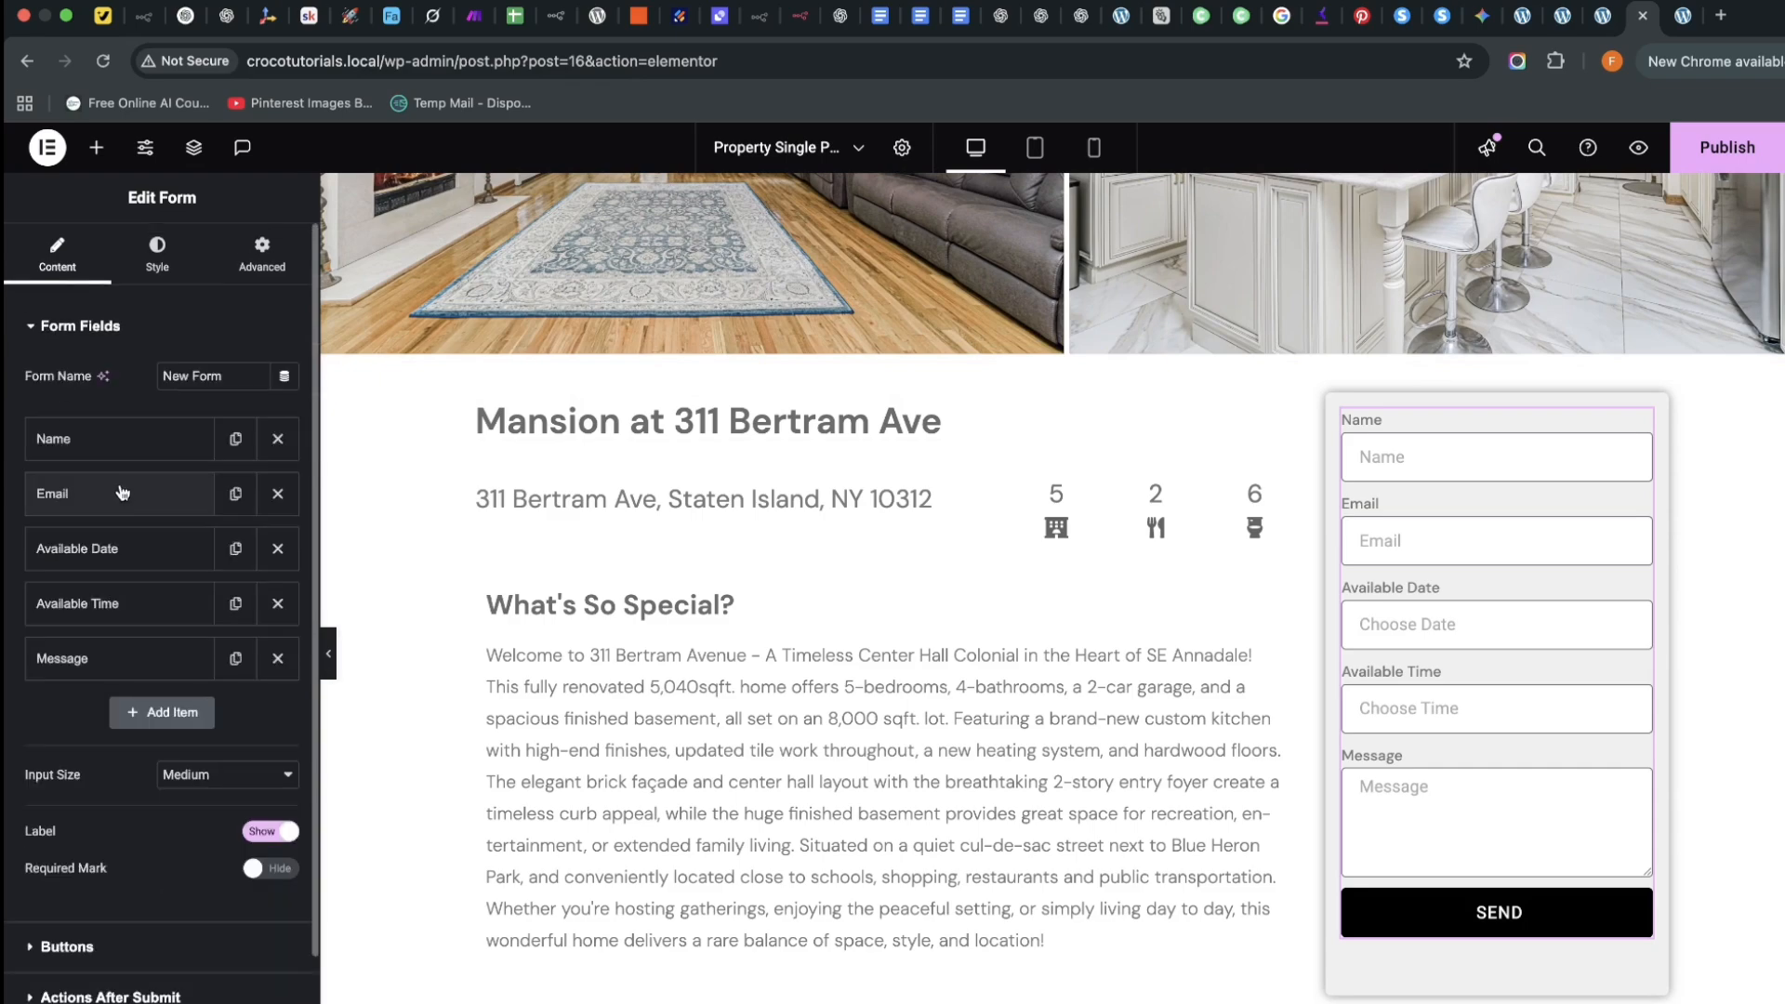
pyautogui.click(141, 712)
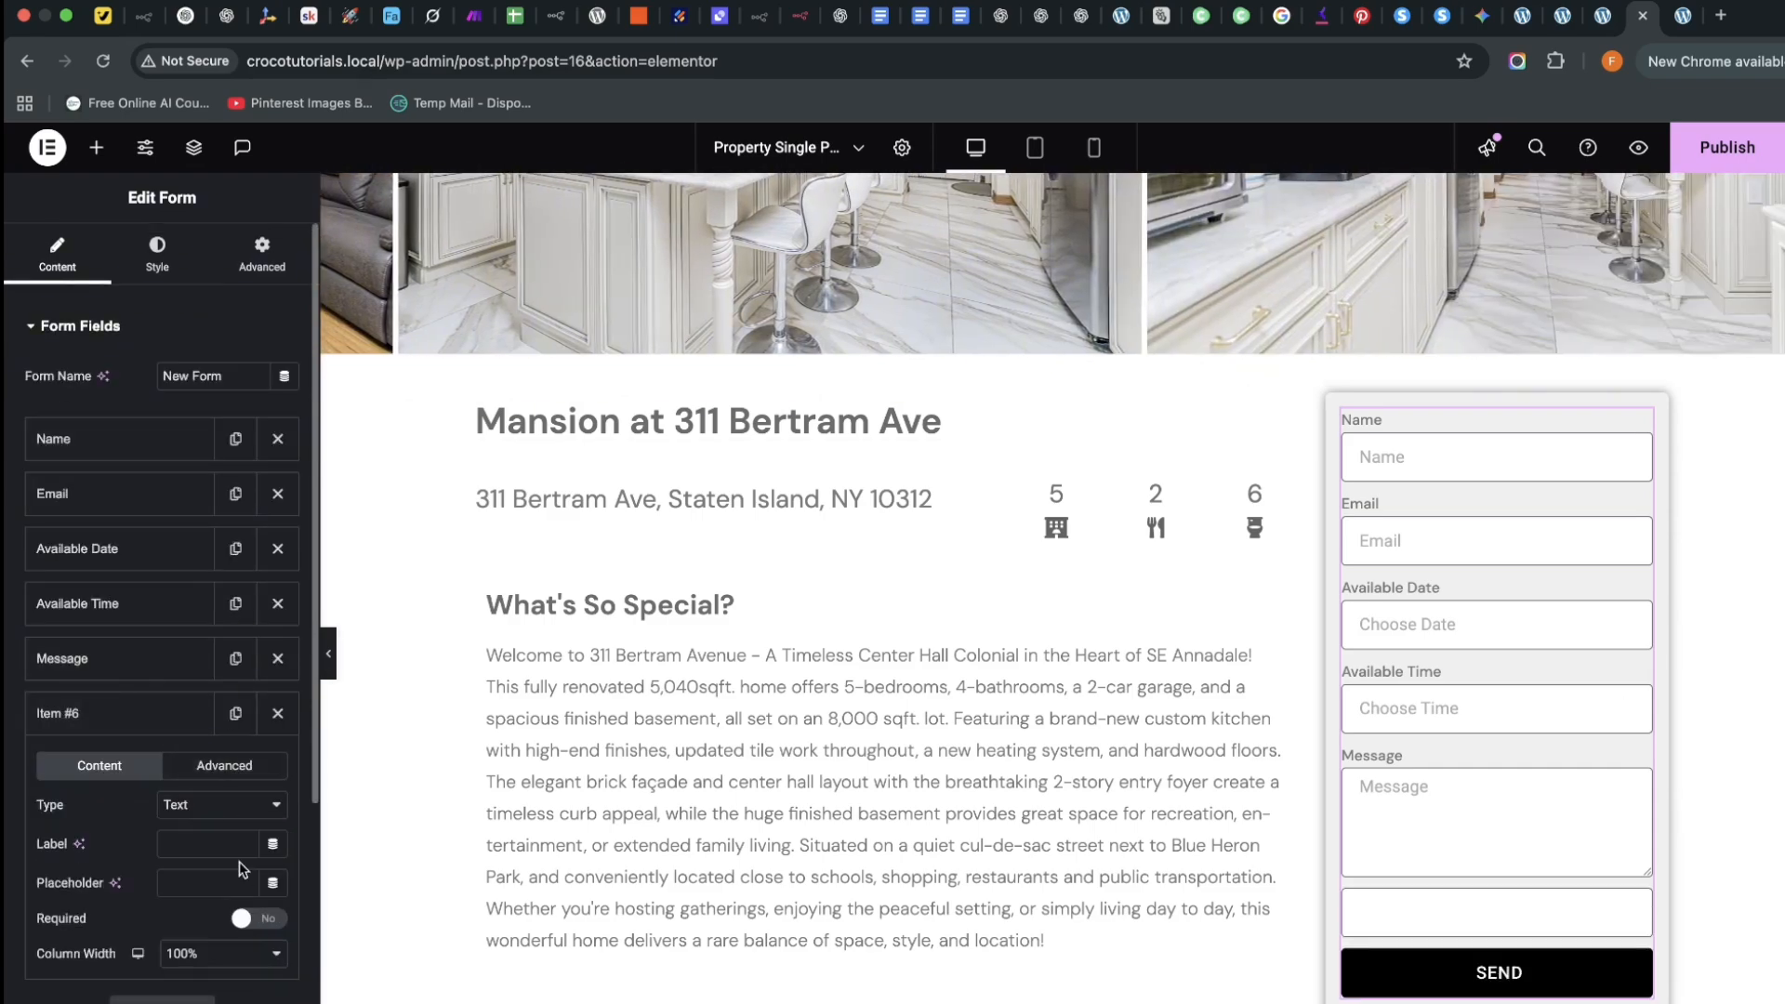
pyautogui.click(227, 805)
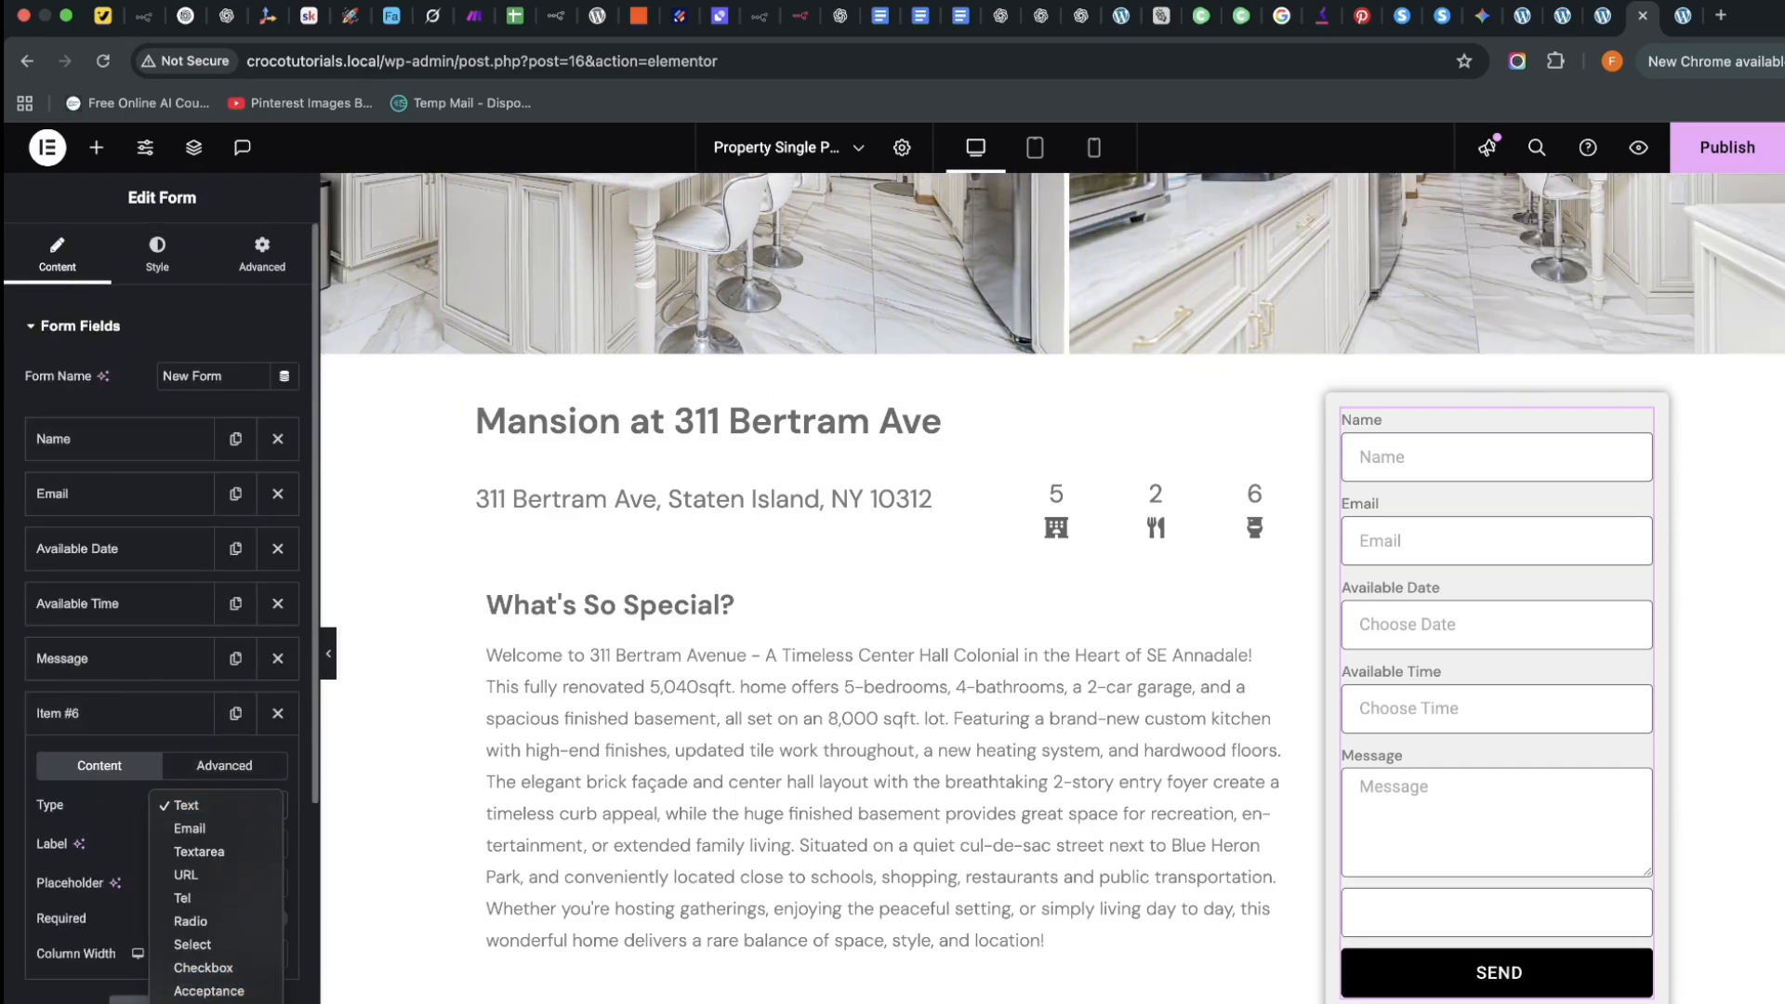
pyautogui.scroll(-3, 216, 897)
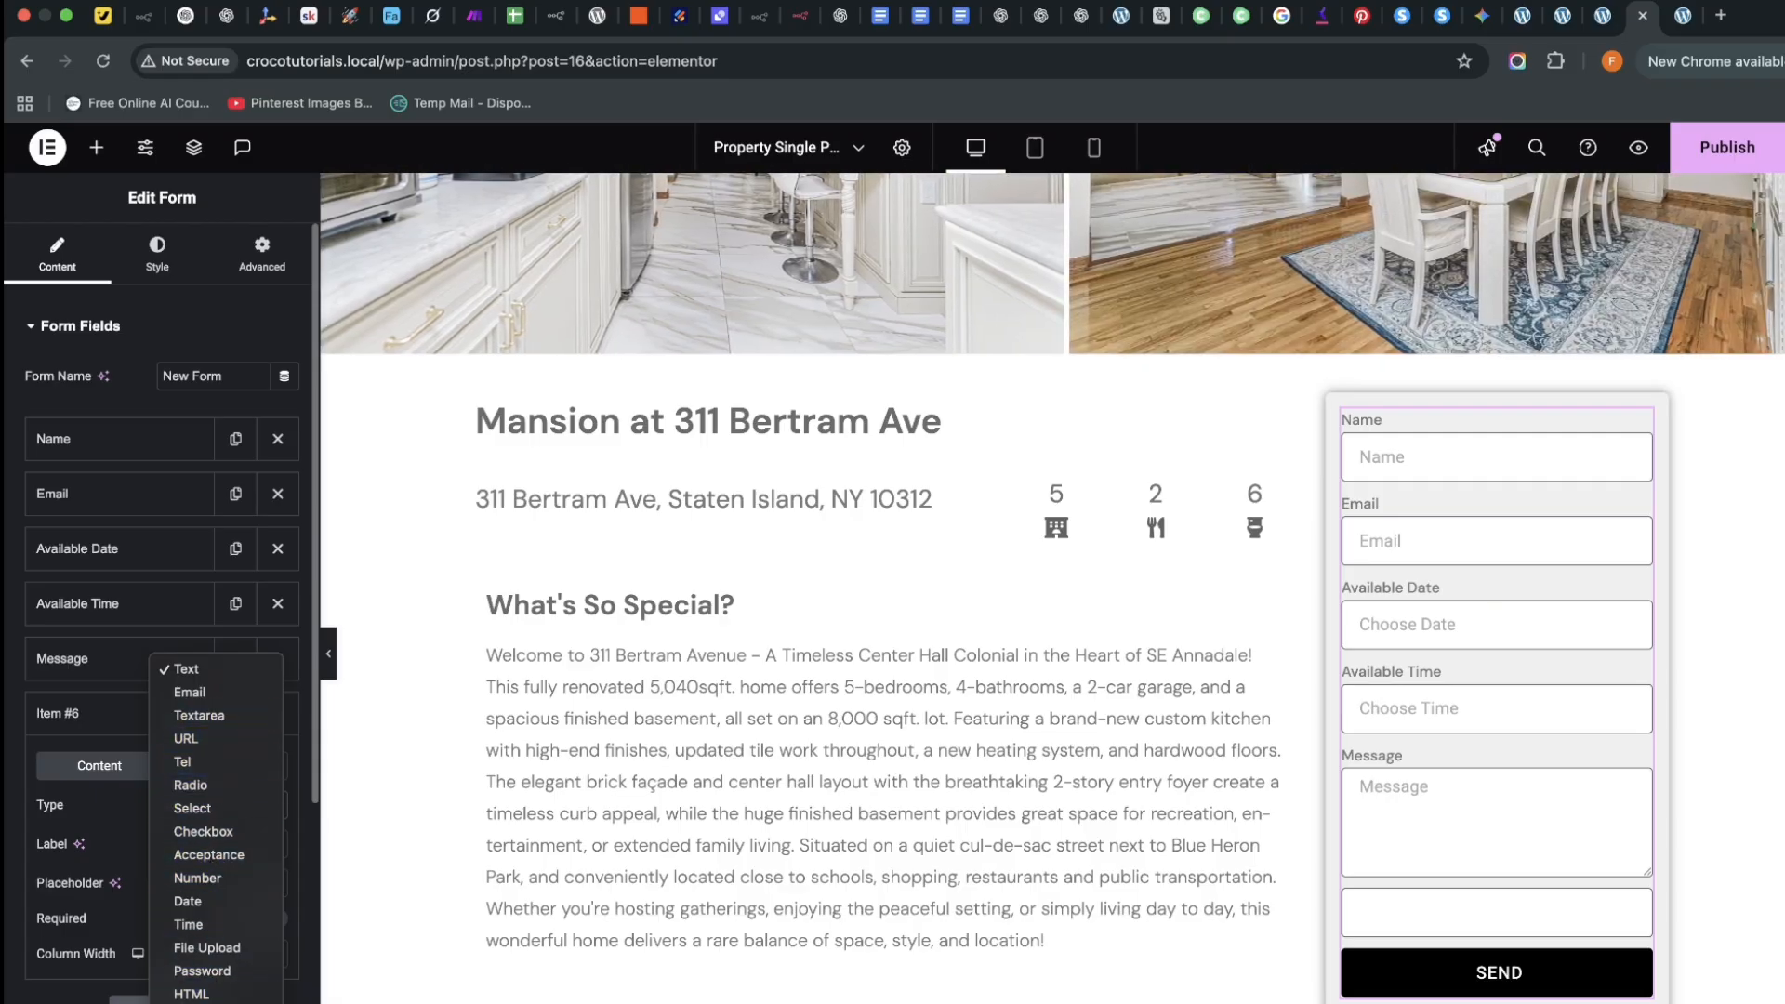
pyautogui.click(200, 992)
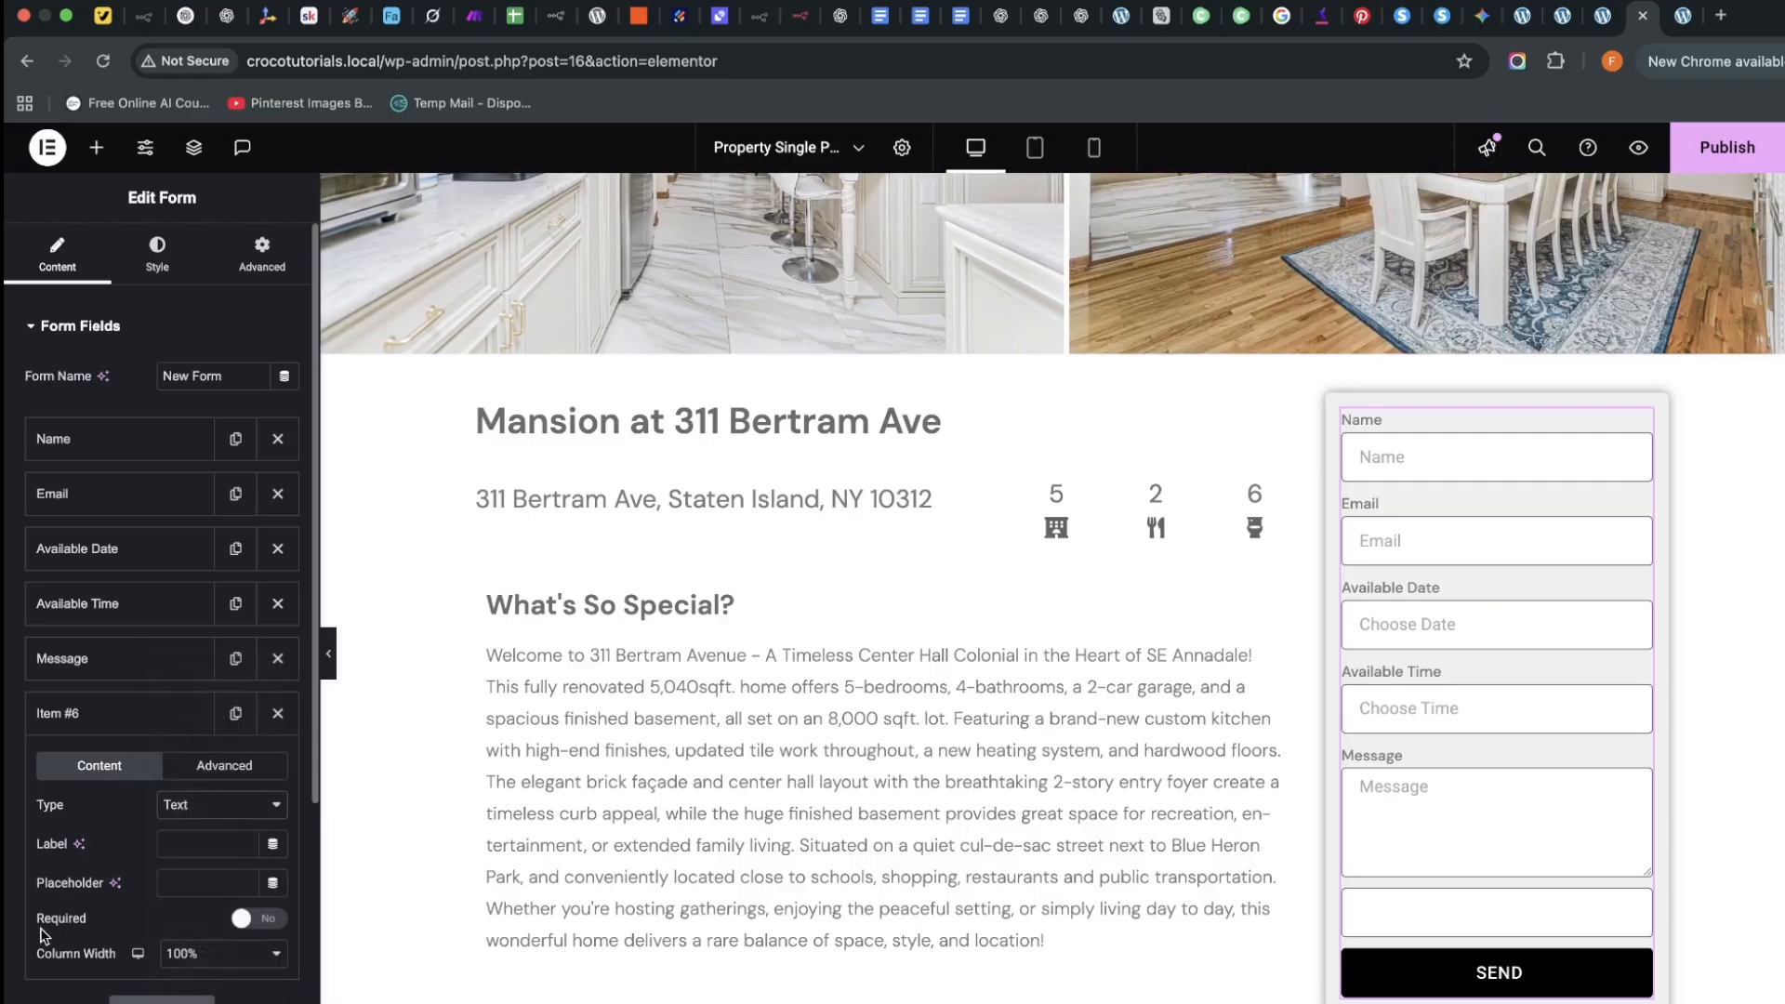
# Make the hidden field's label a Custom Field pulling the property Title, prefixed with 'Property:'
pyautogui.click(272, 844)
pyautogui.scroll(-5, 200, 762)
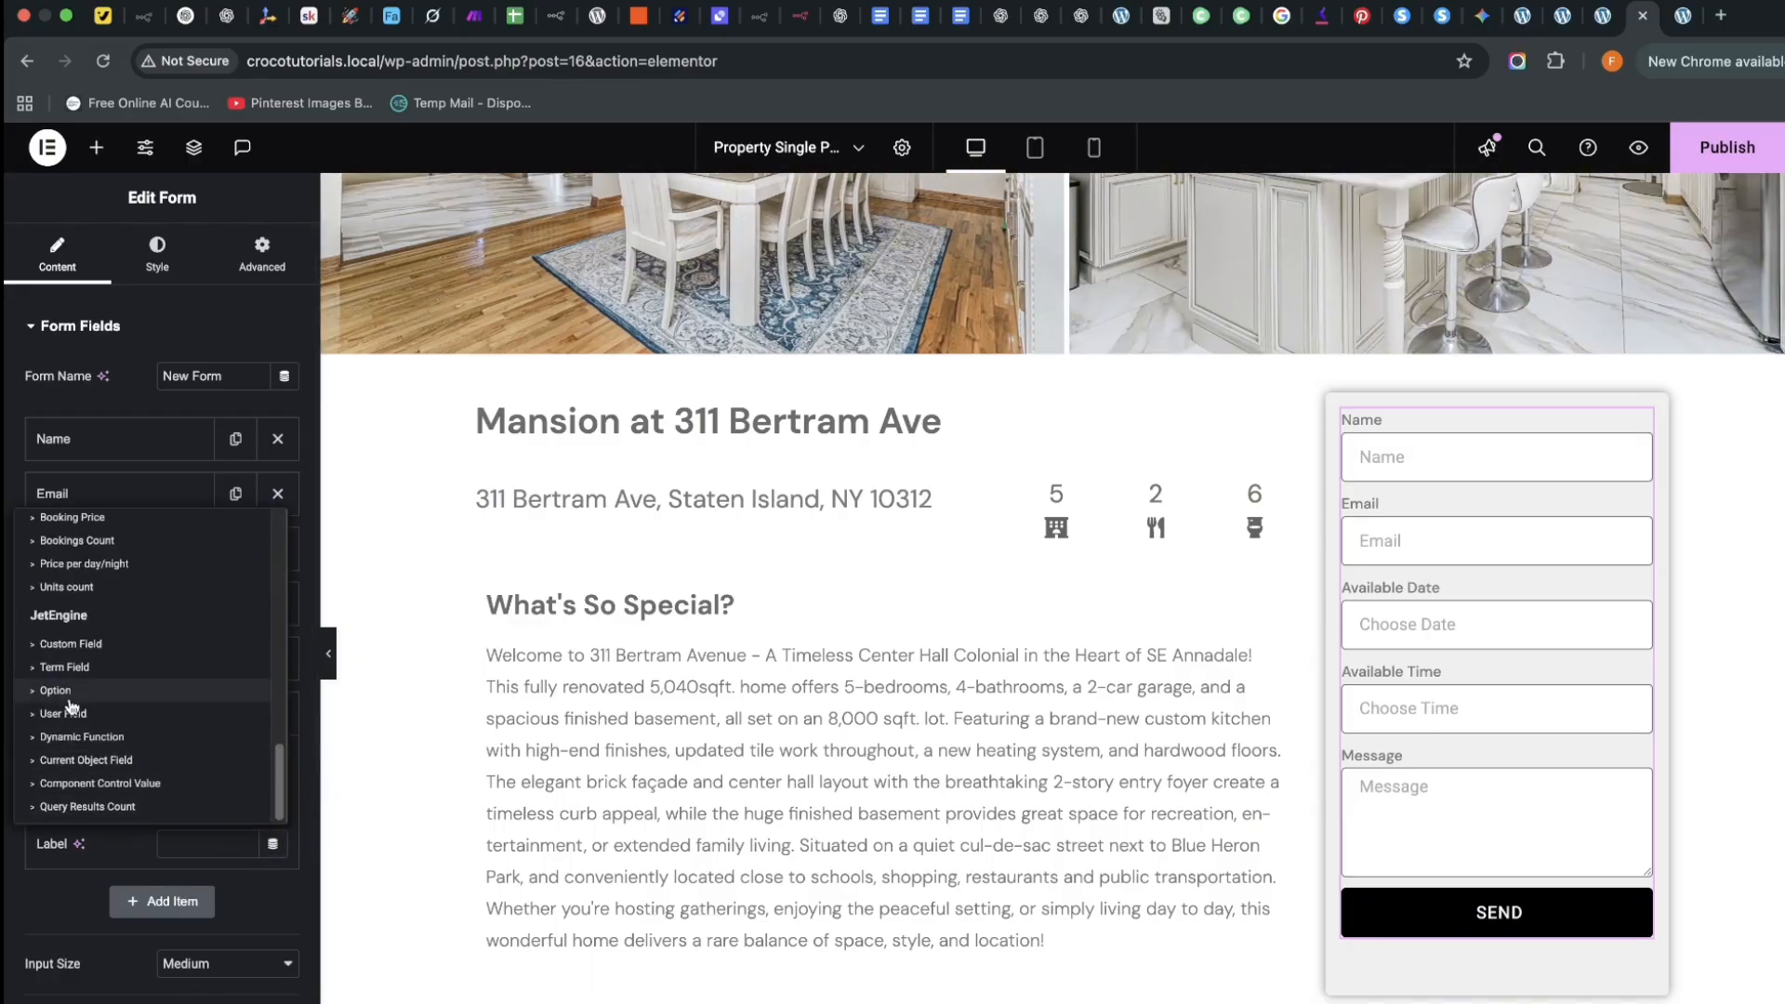
pyautogui.click(35, 651)
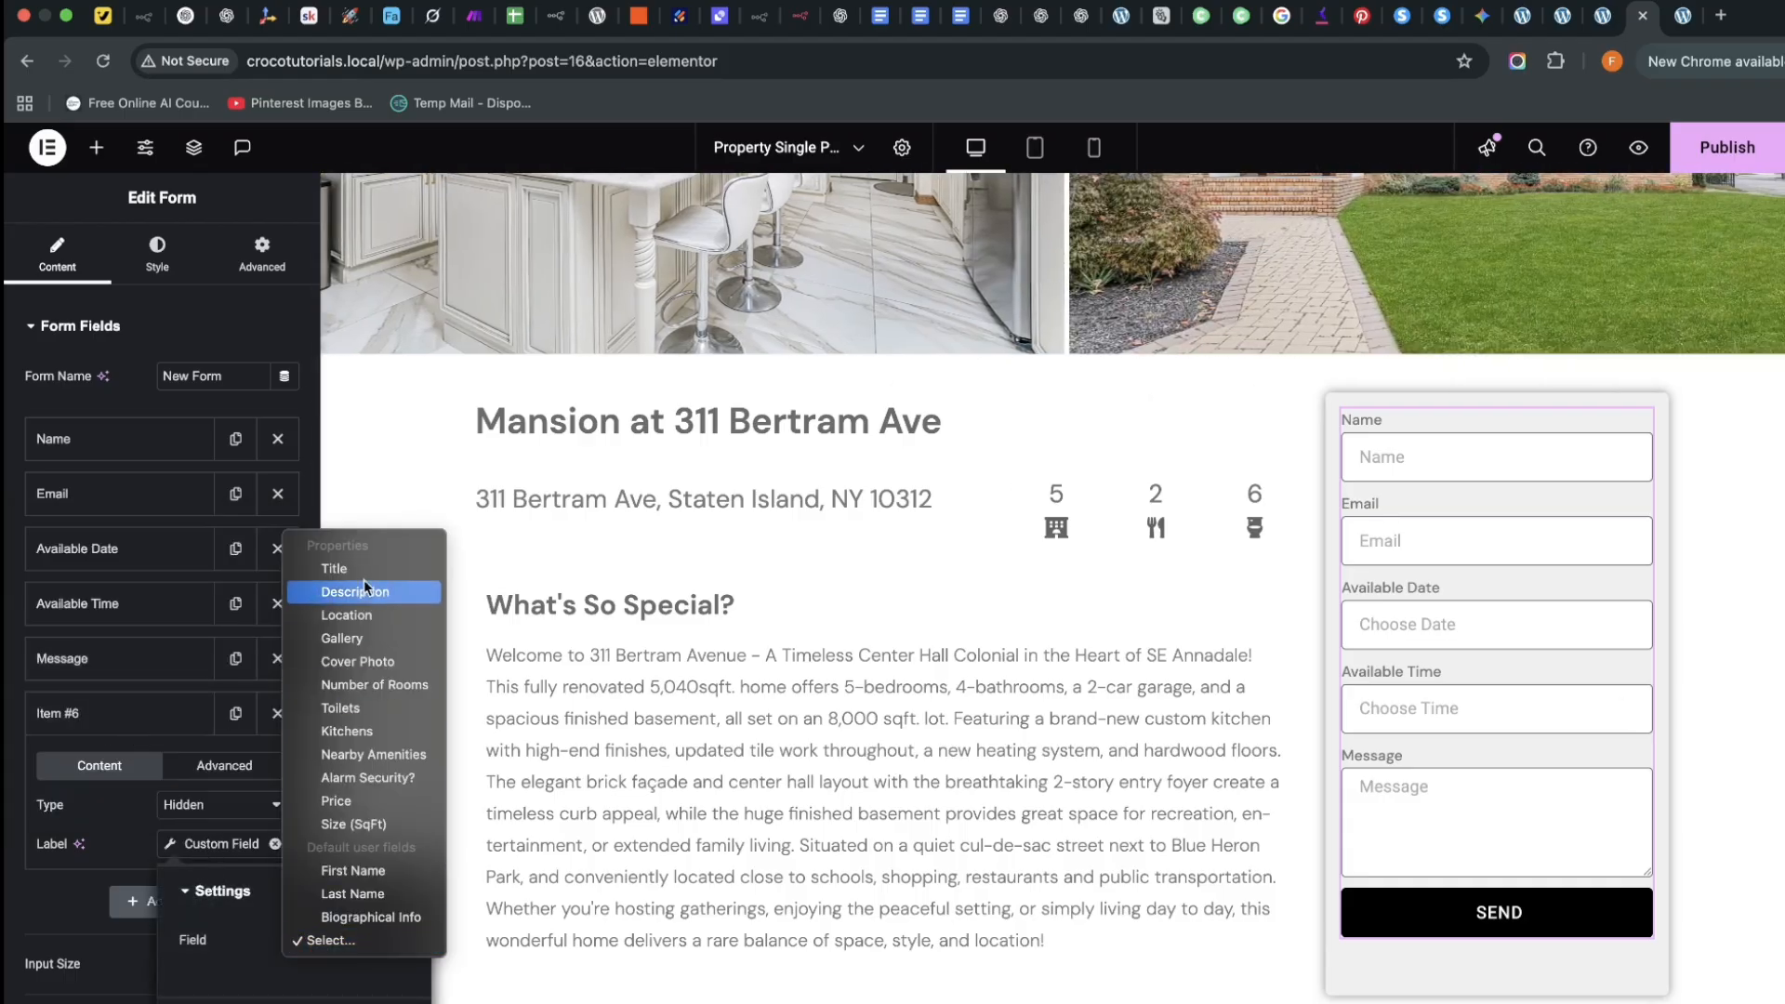
pyautogui.click(334, 568)
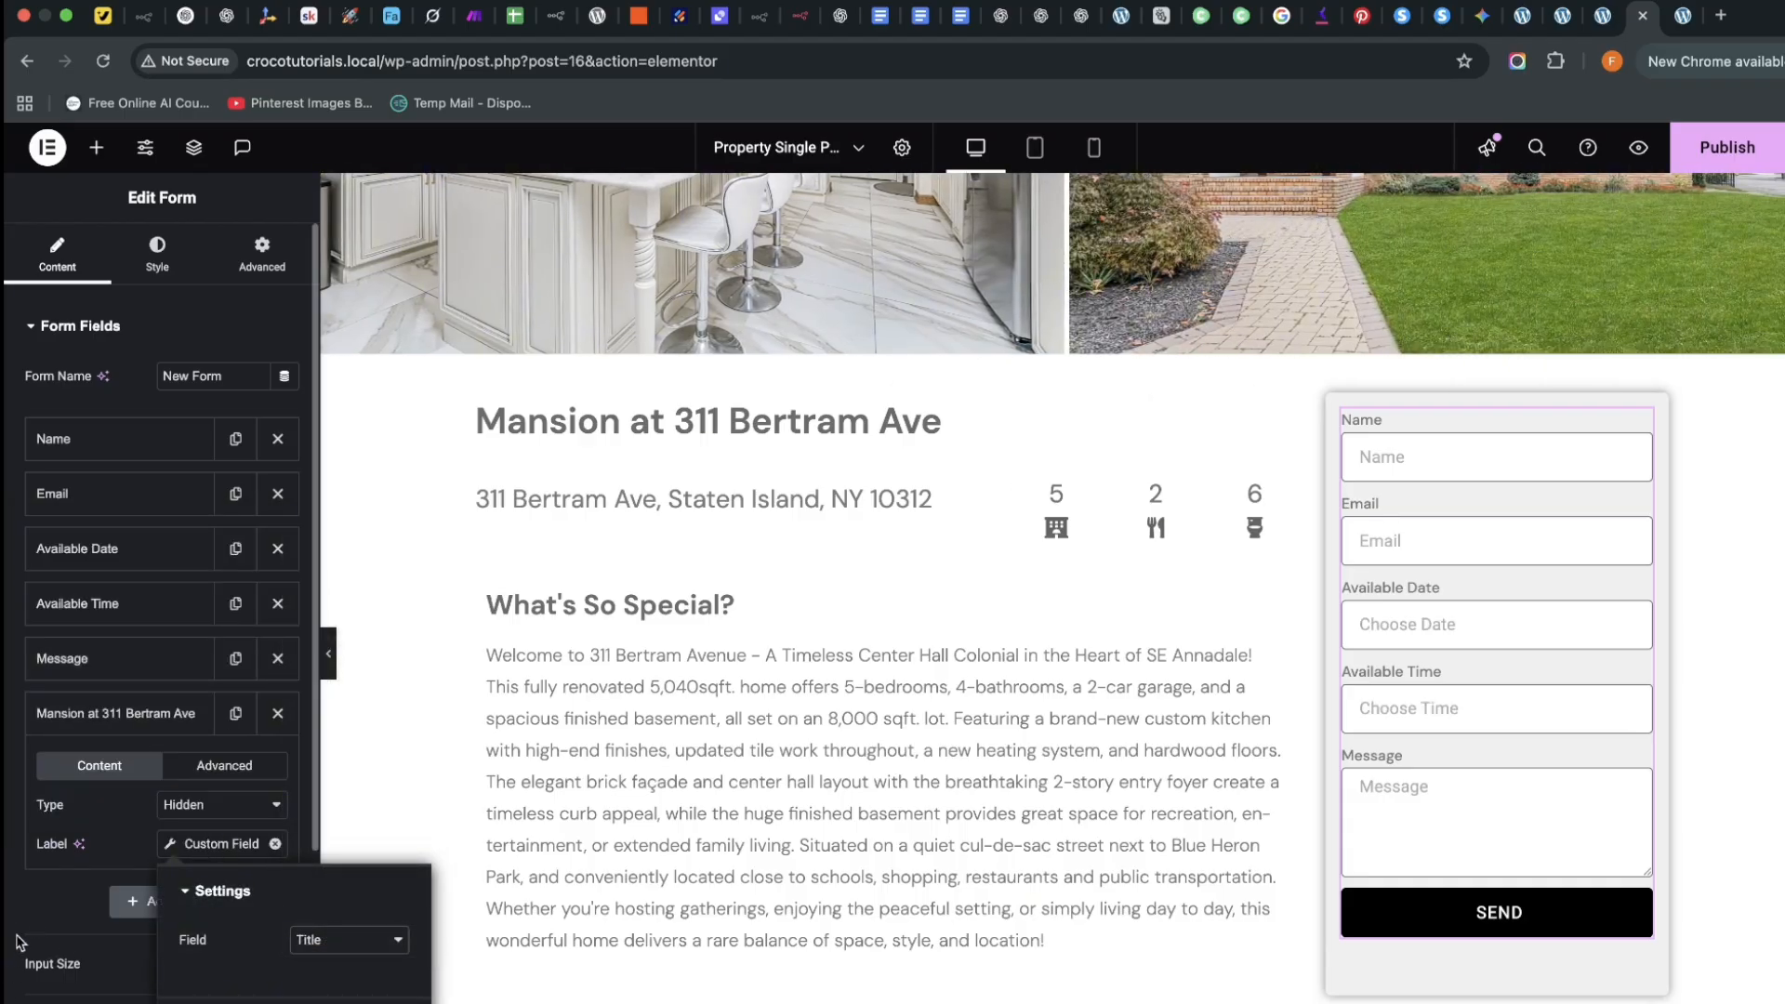
pyautogui.click(222, 891)
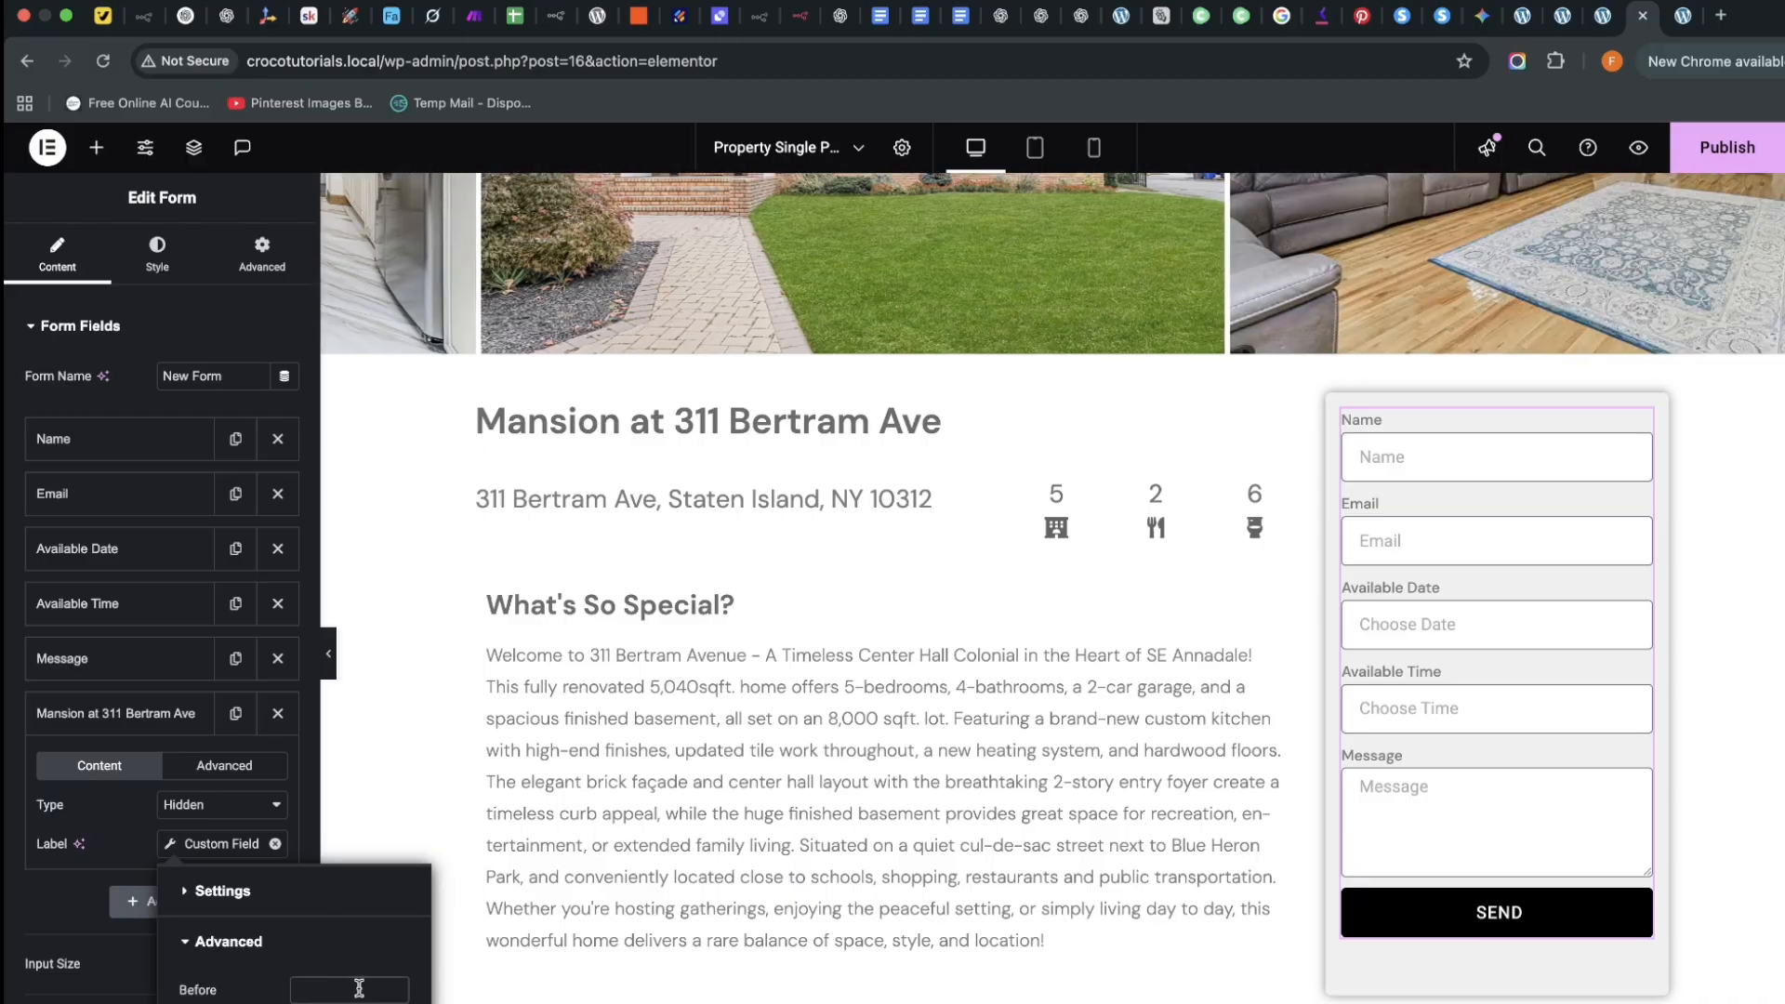
pyautogui.click(359, 988)
pyautogui.write('Prop')
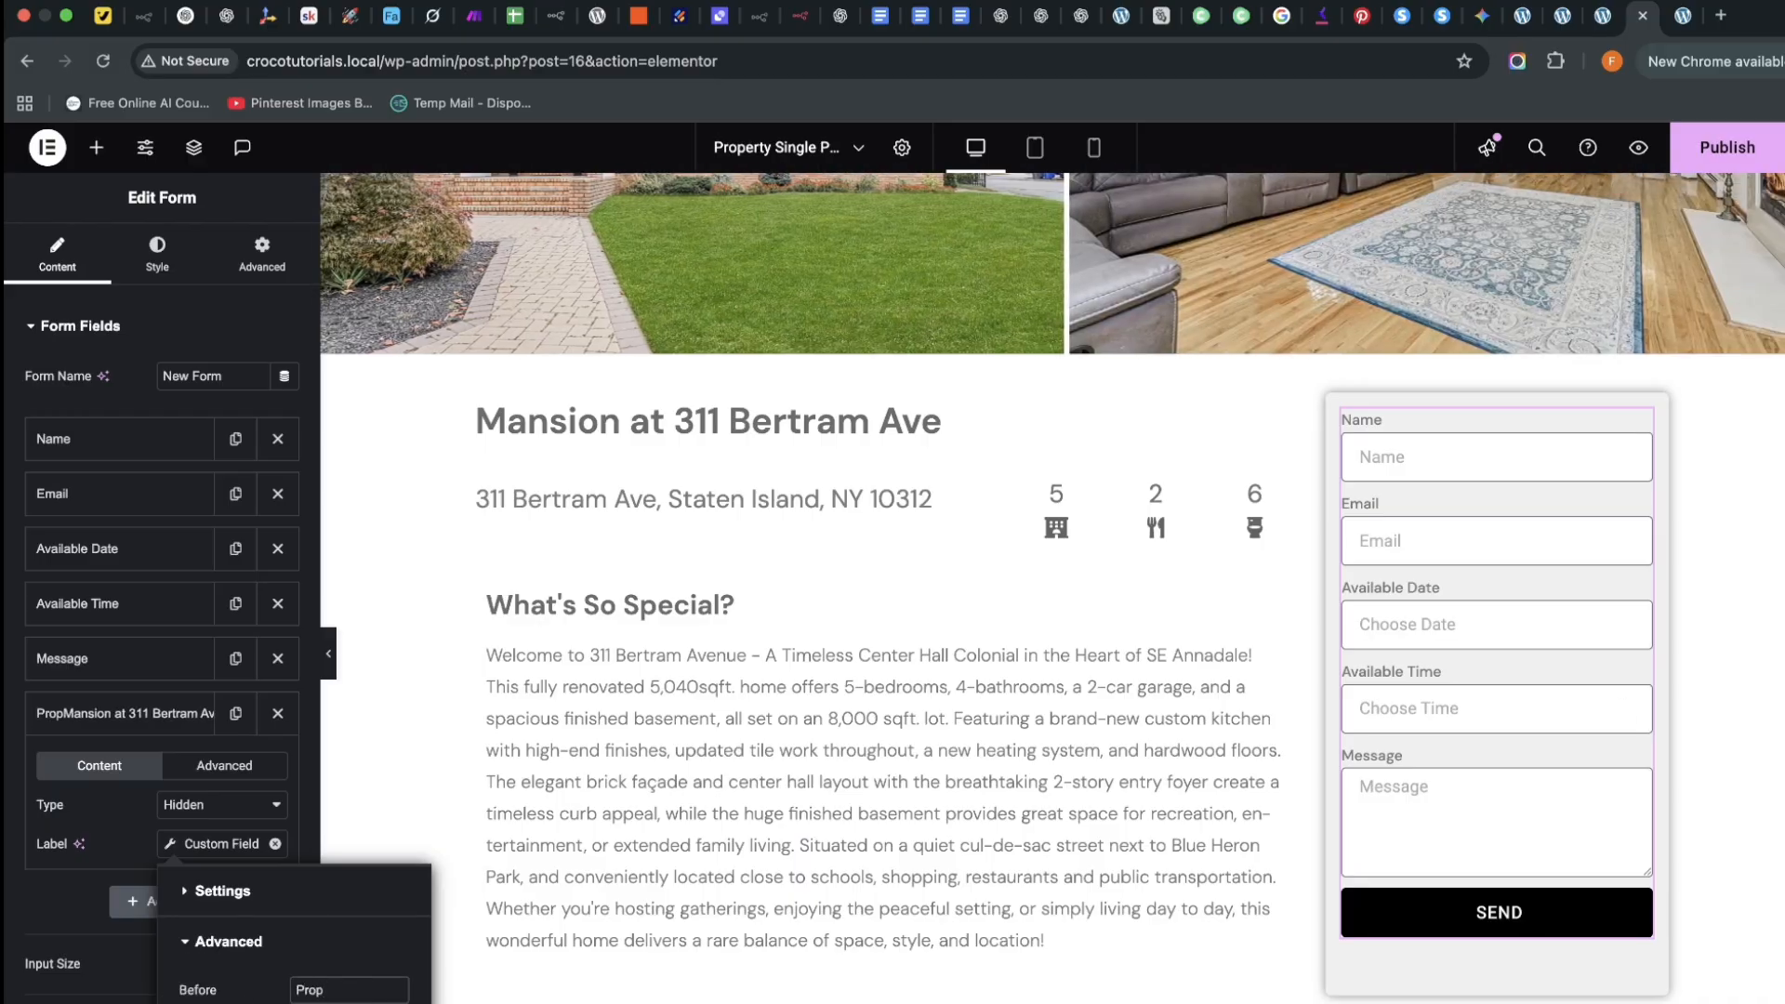
pyautogui.write('erty:')
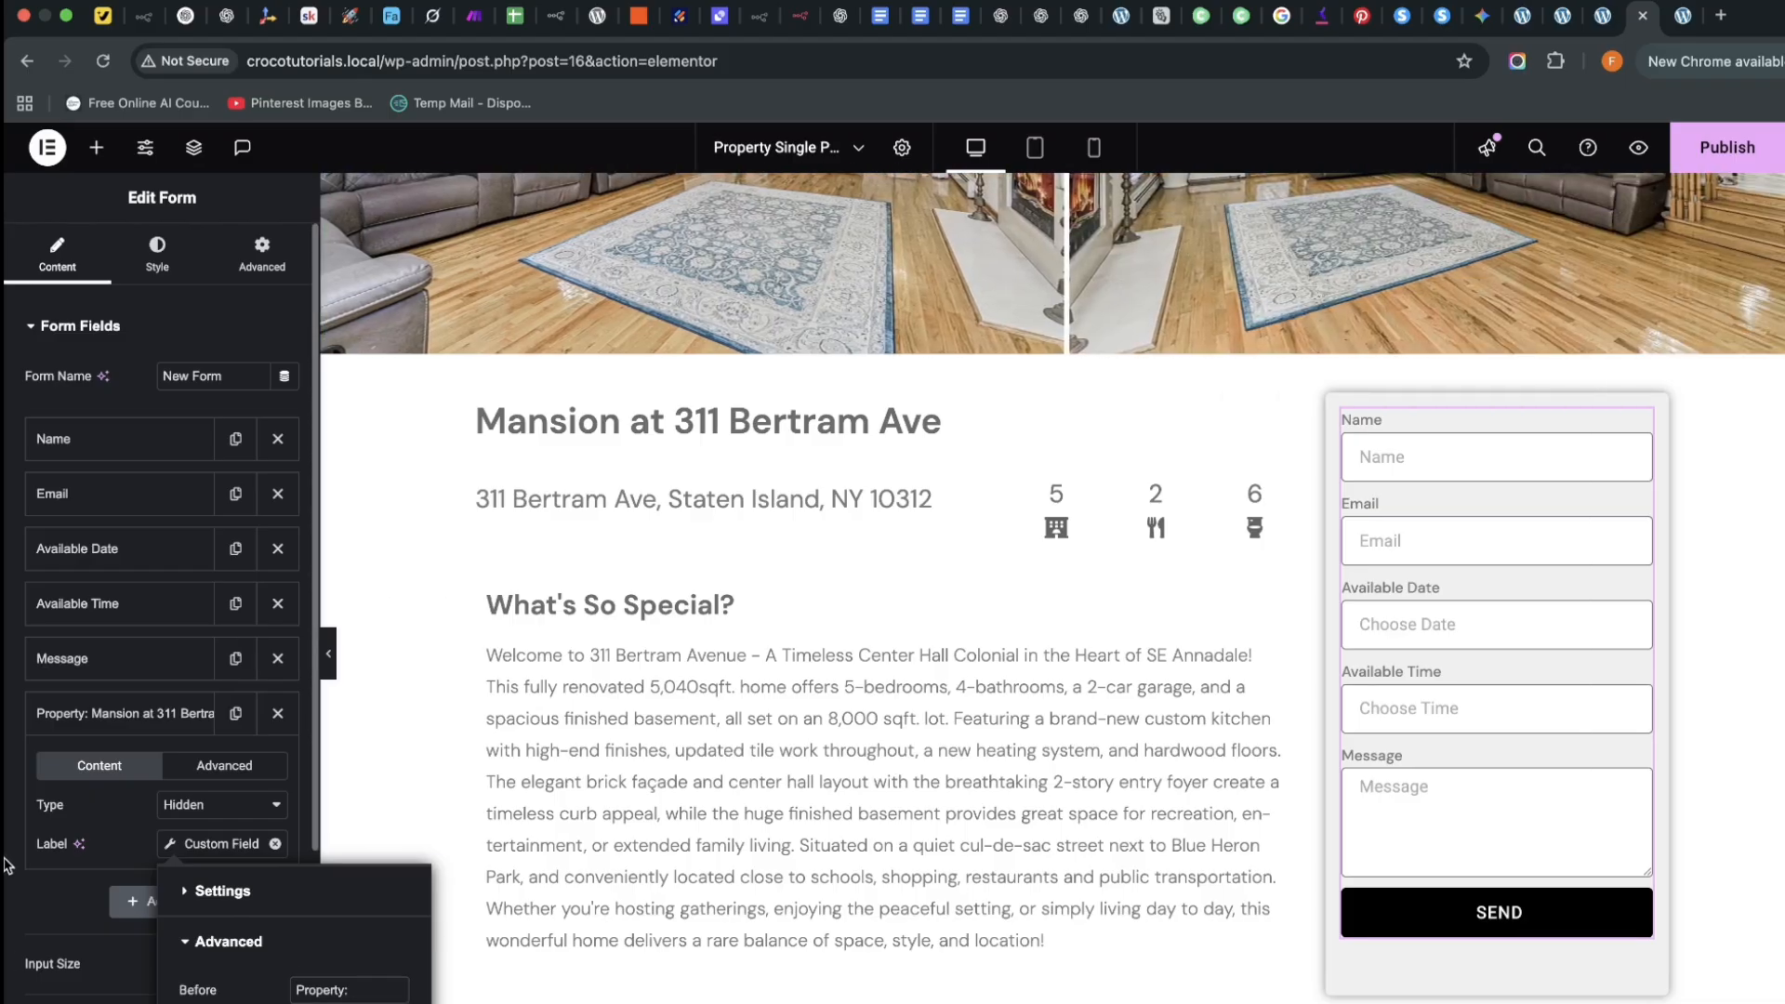
pyautogui.click(79, 887)
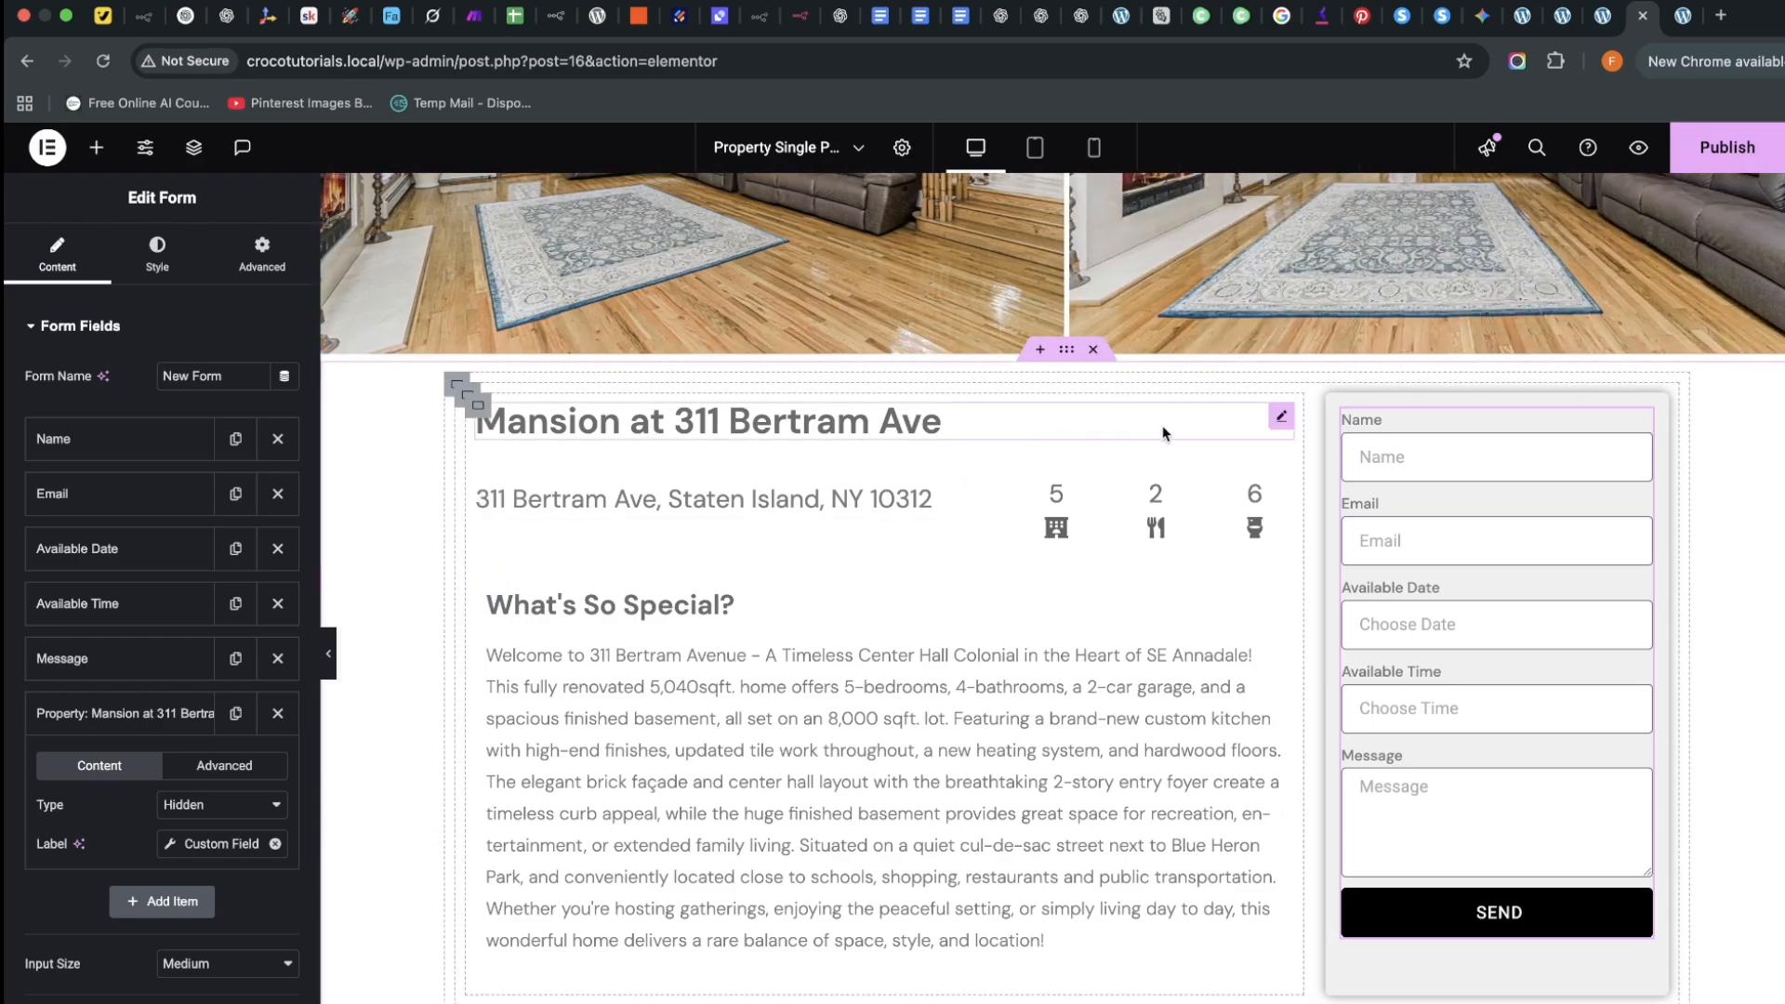
# Scroll down the Edit Form panel to the Email section and expand it
pyautogui.scroll(-5, 139, 920)
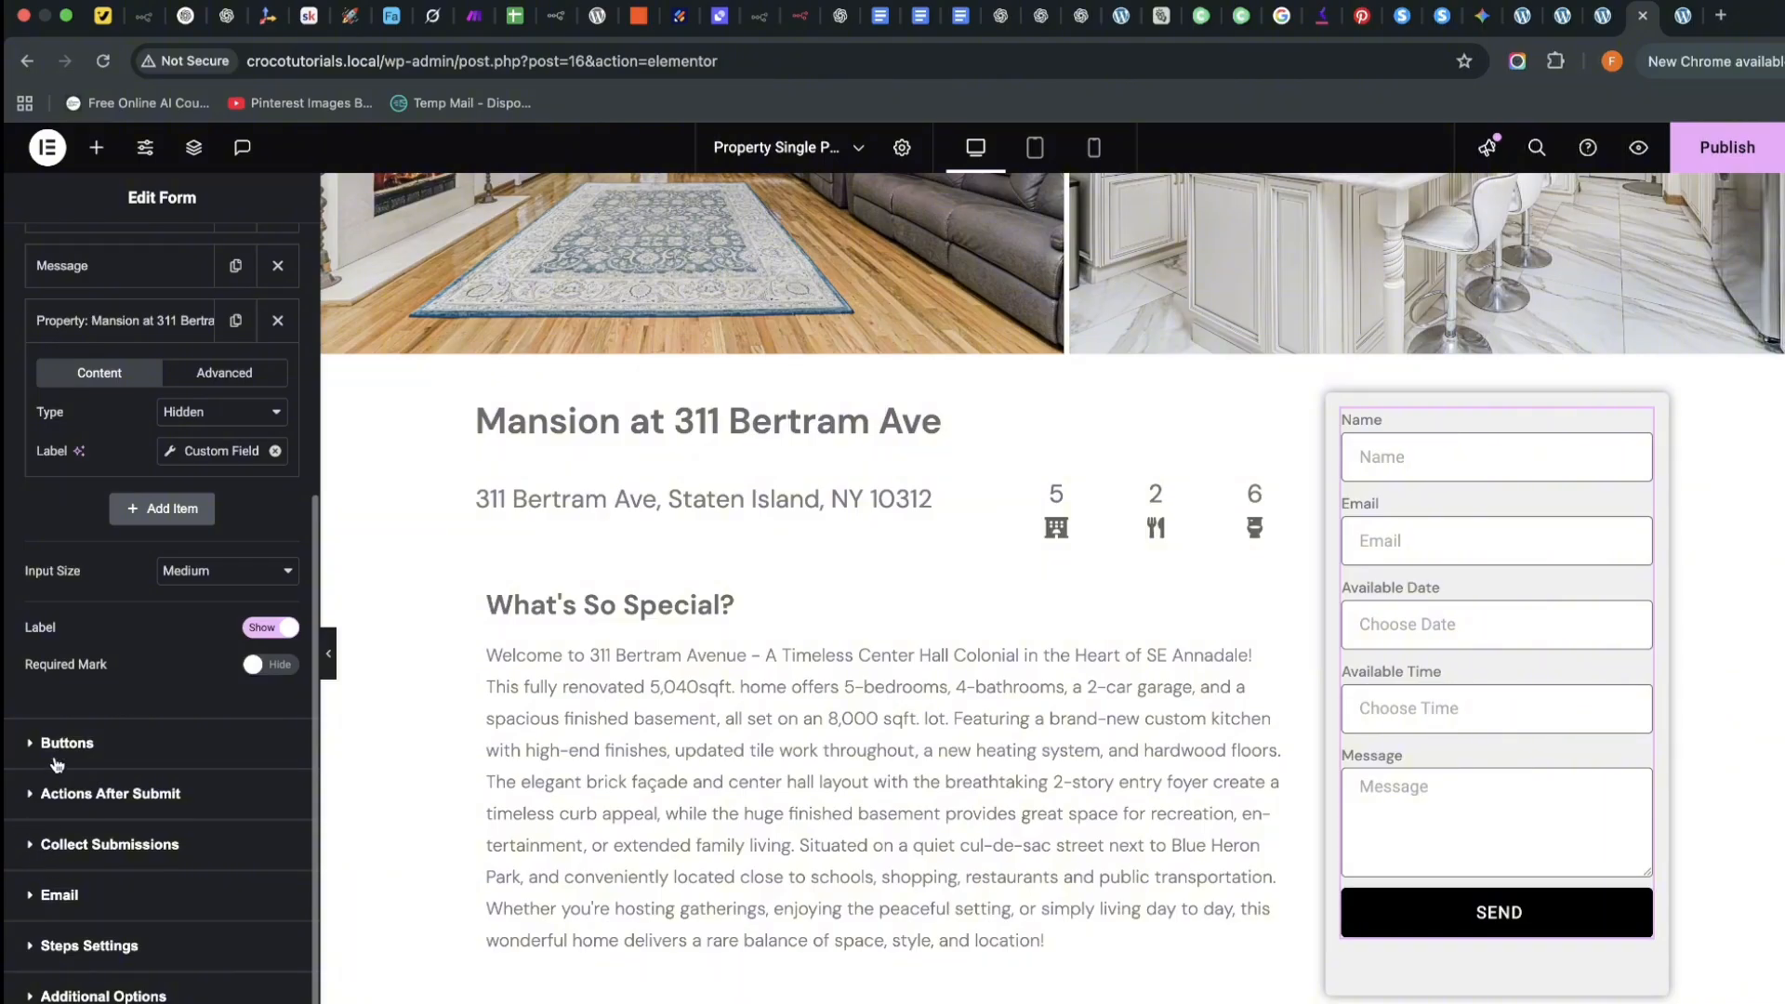
pyautogui.click(58, 895)
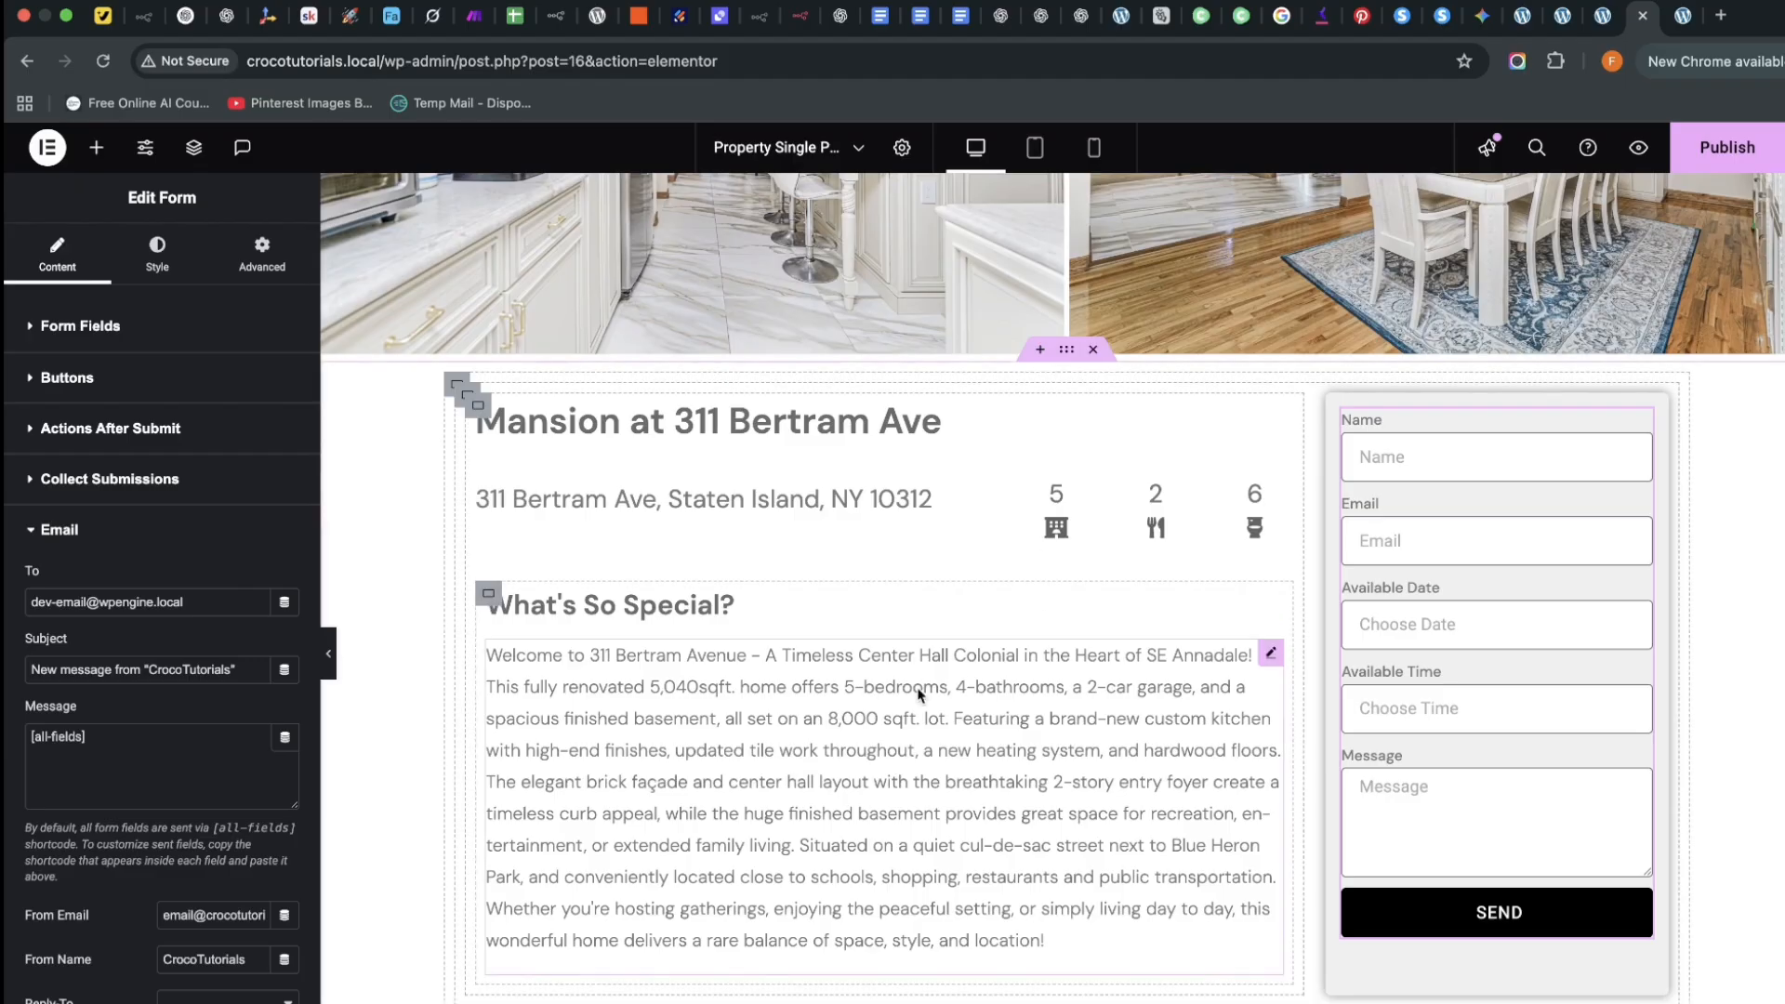
# Check the site domain in the Pages tab, then scroll the live Hillside White Mansion page to its booking form
pyautogui.click(1683, 16)
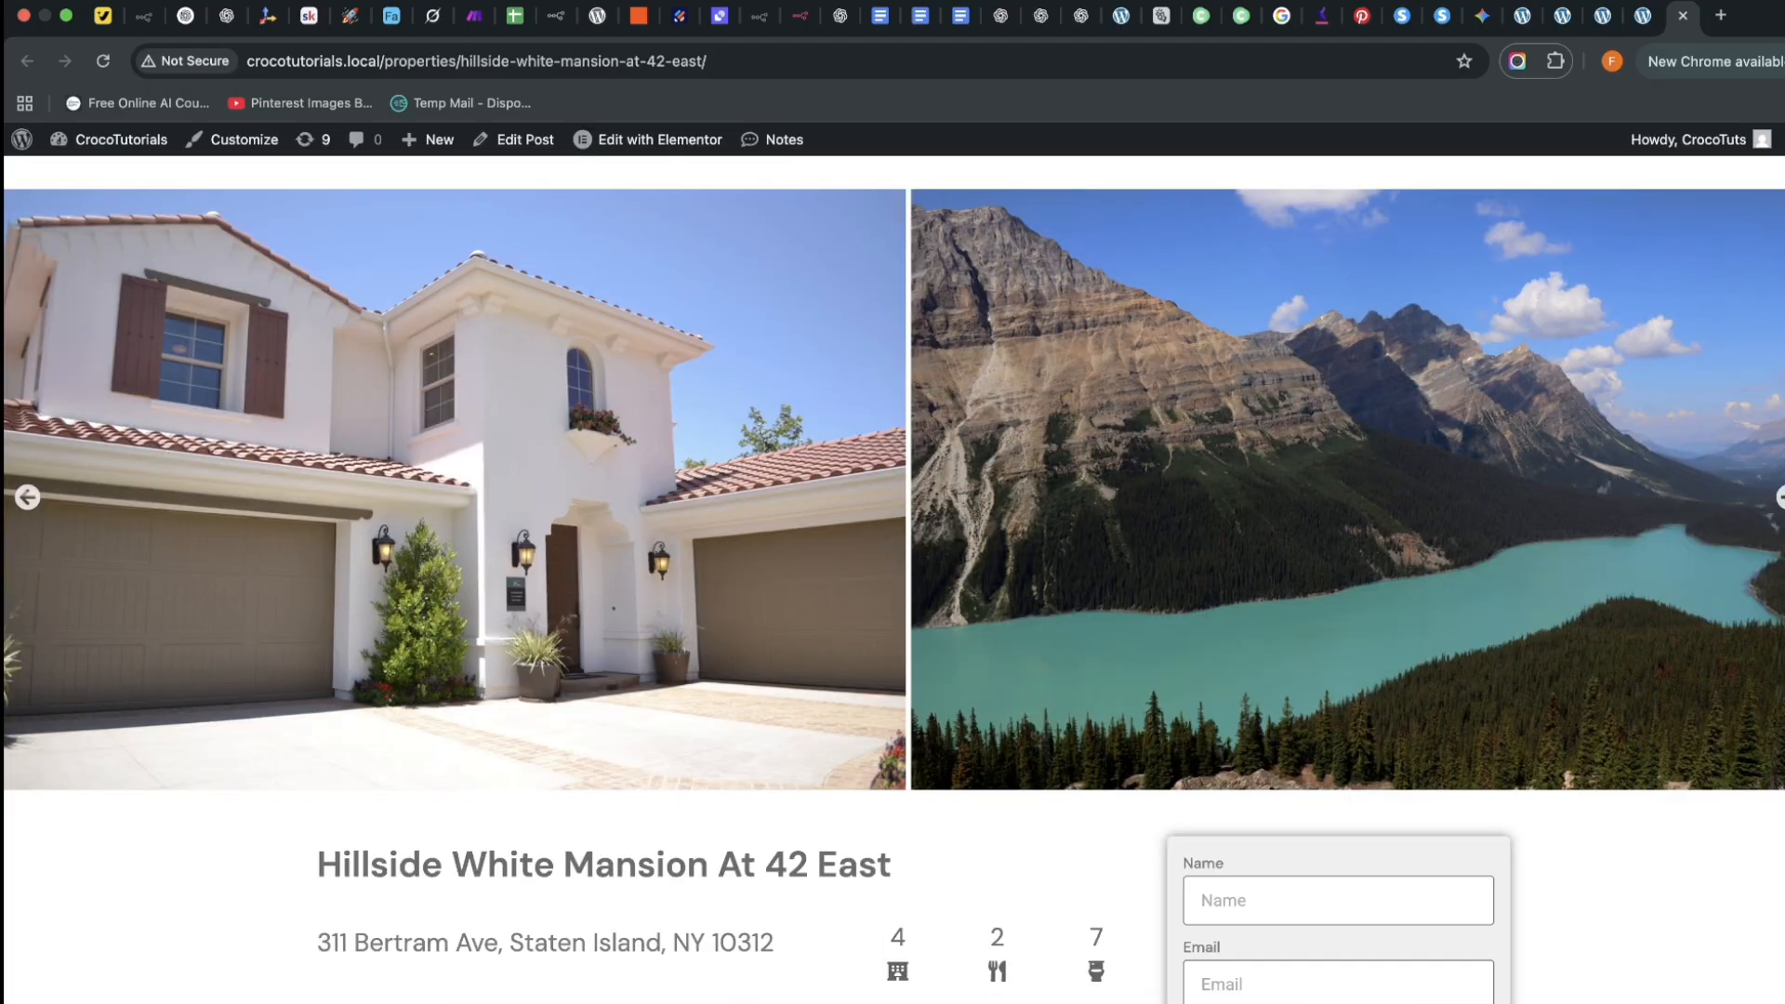
pyautogui.scroll(-5, 1121, 401)
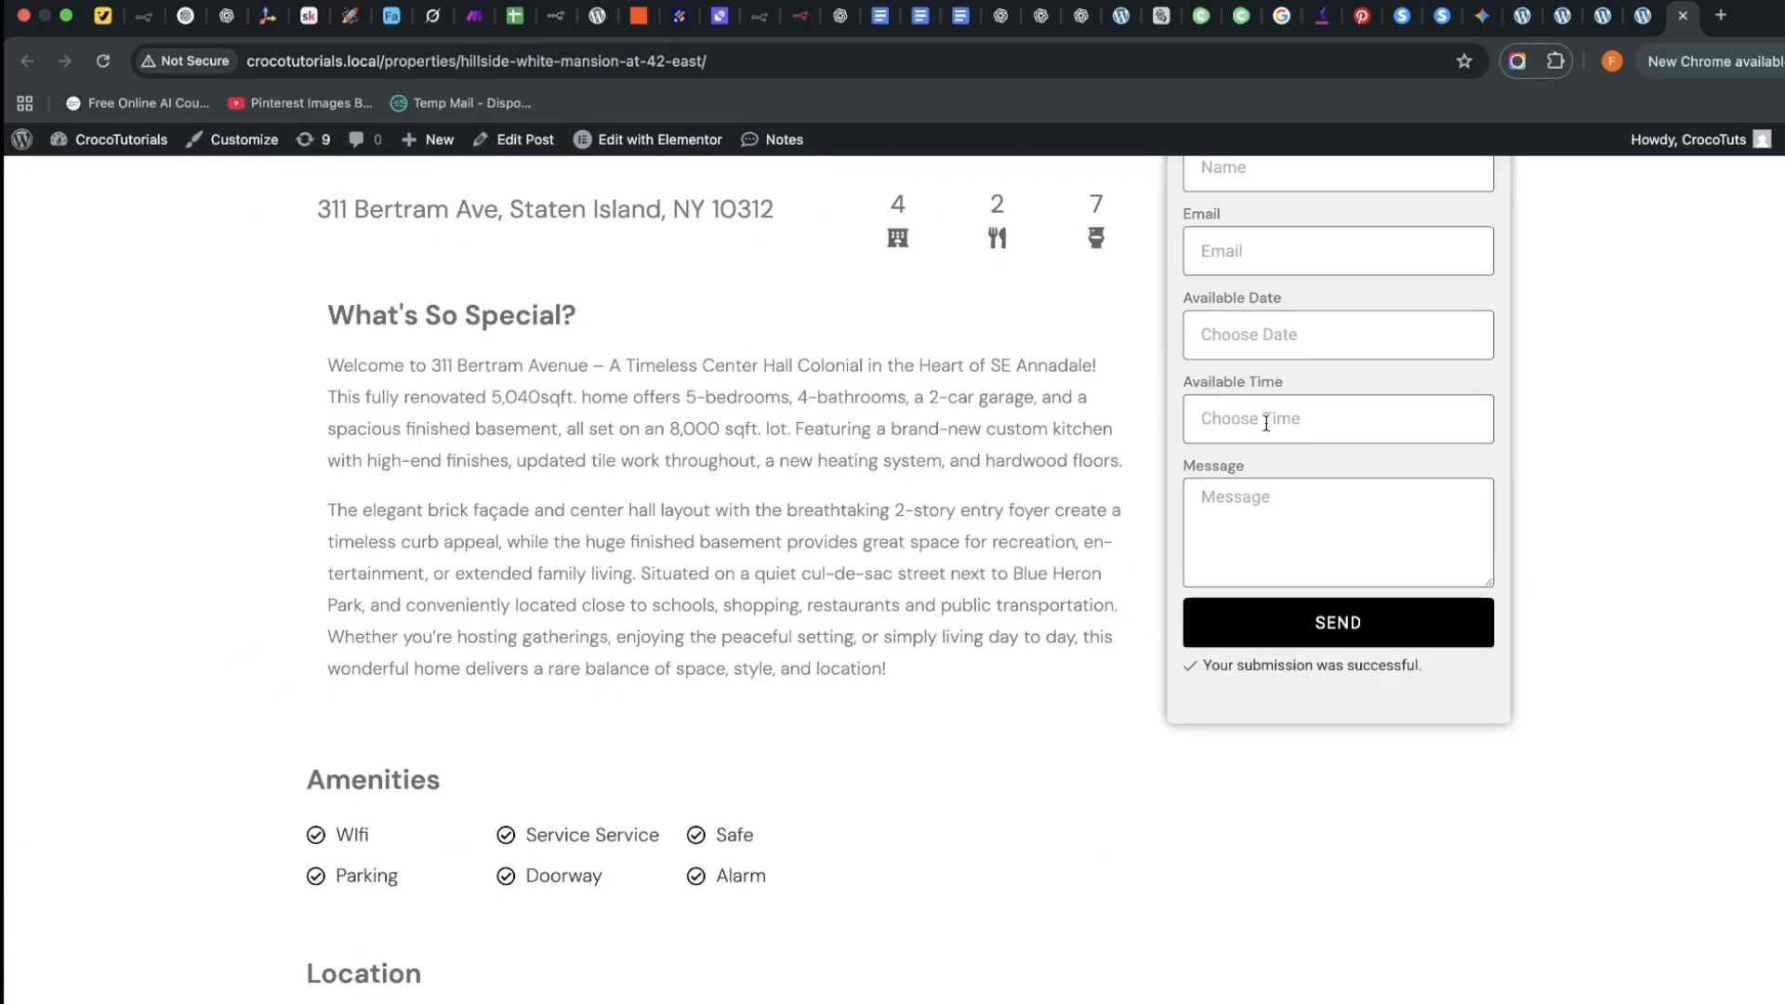
pyautogui.scroll(3, 1266, 372)
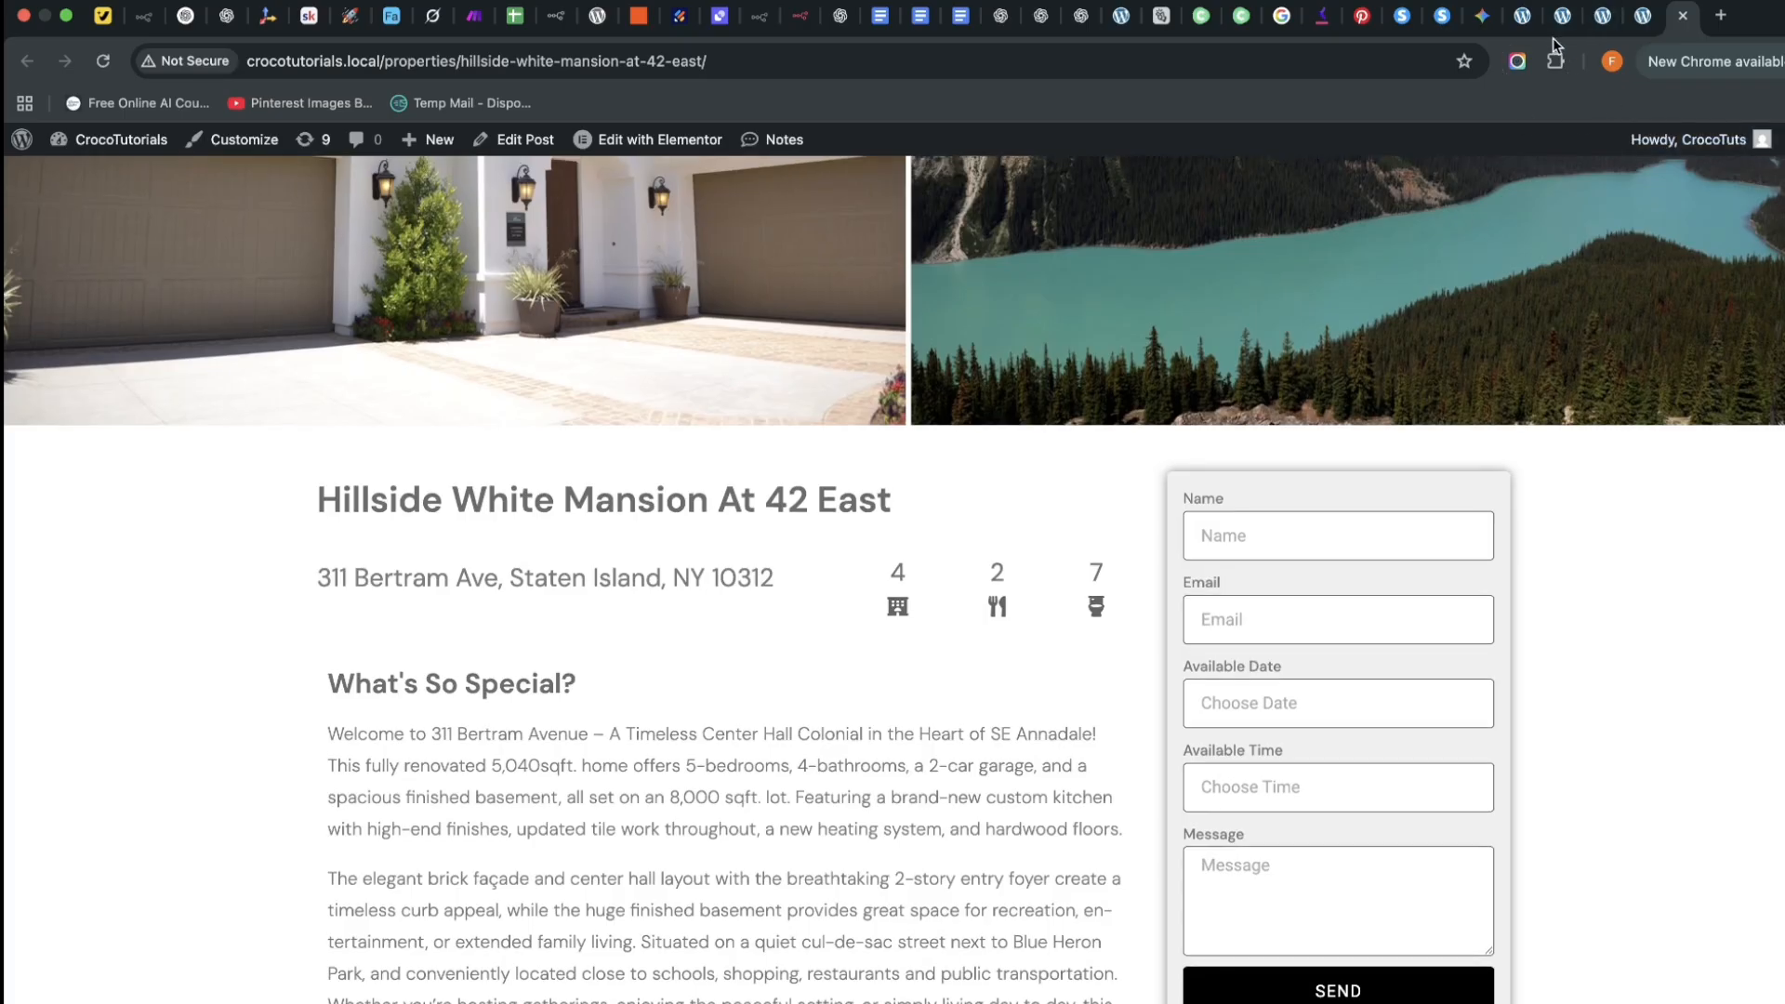
pyautogui.click(1563, 15)
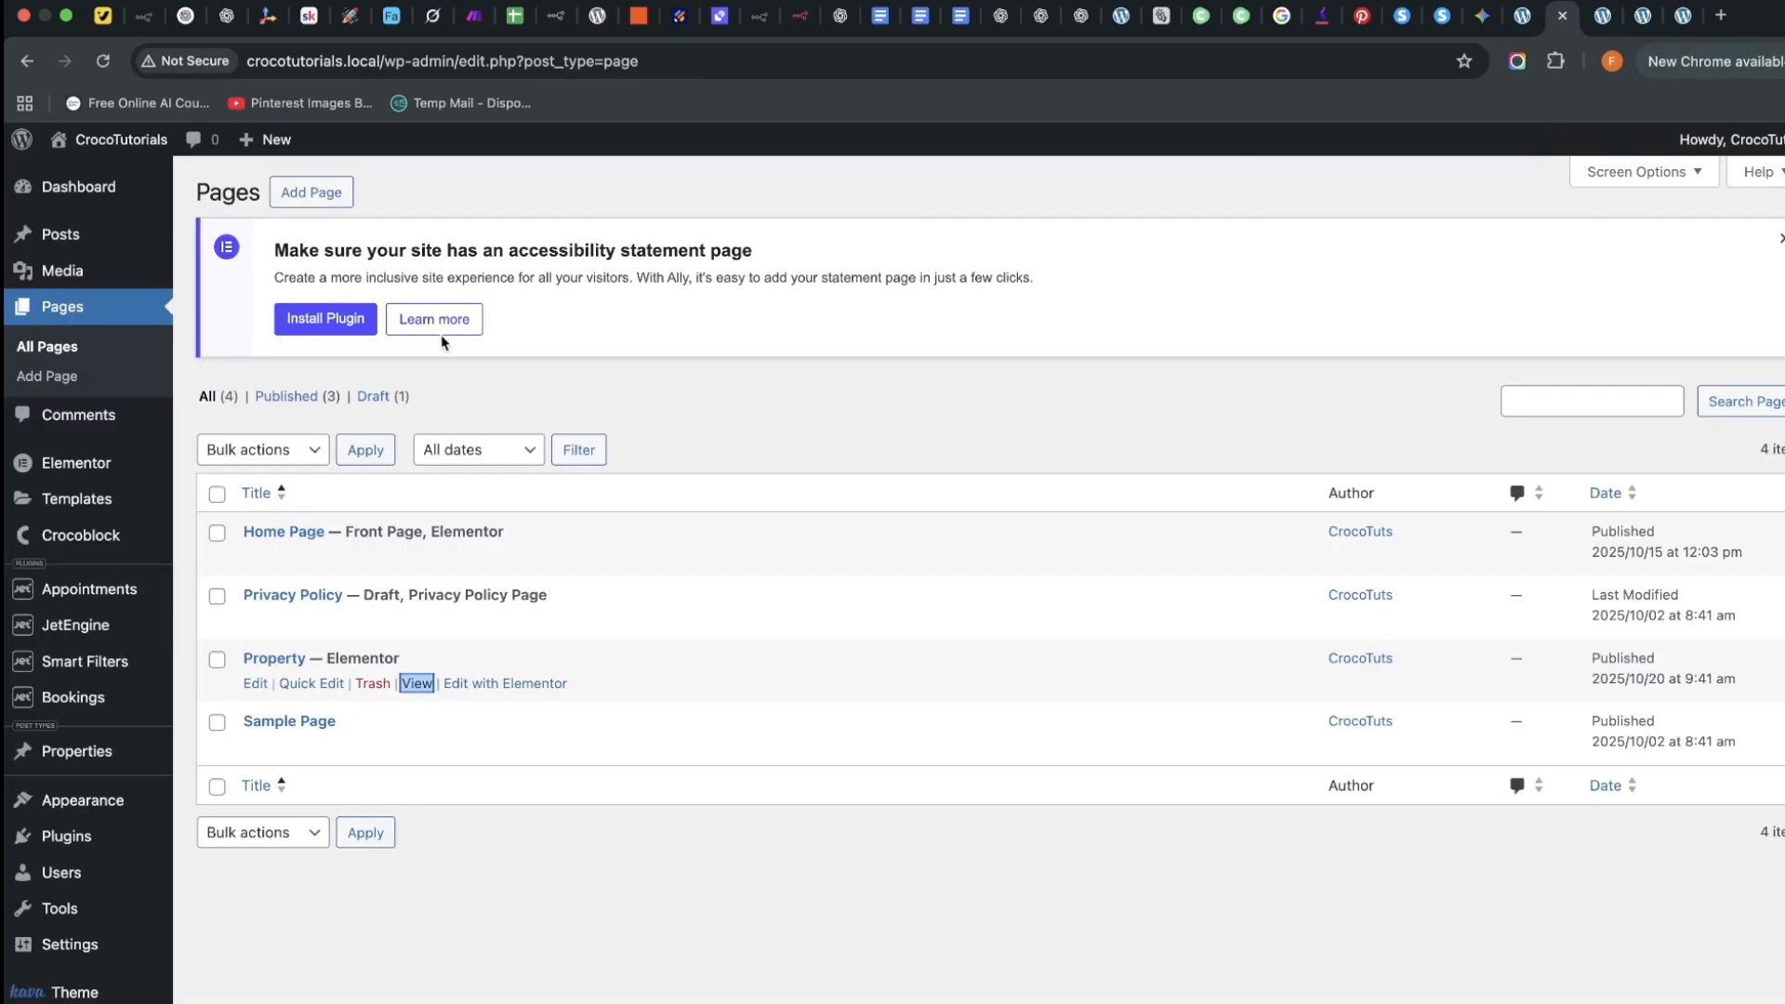
pyautogui.moveTo(388, 60); pyautogui.dragTo(185, 88)
pyautogui.click(371, 59)
pyautogui.moveTo(395, 61); pyautogui.dragTo(291, 87)
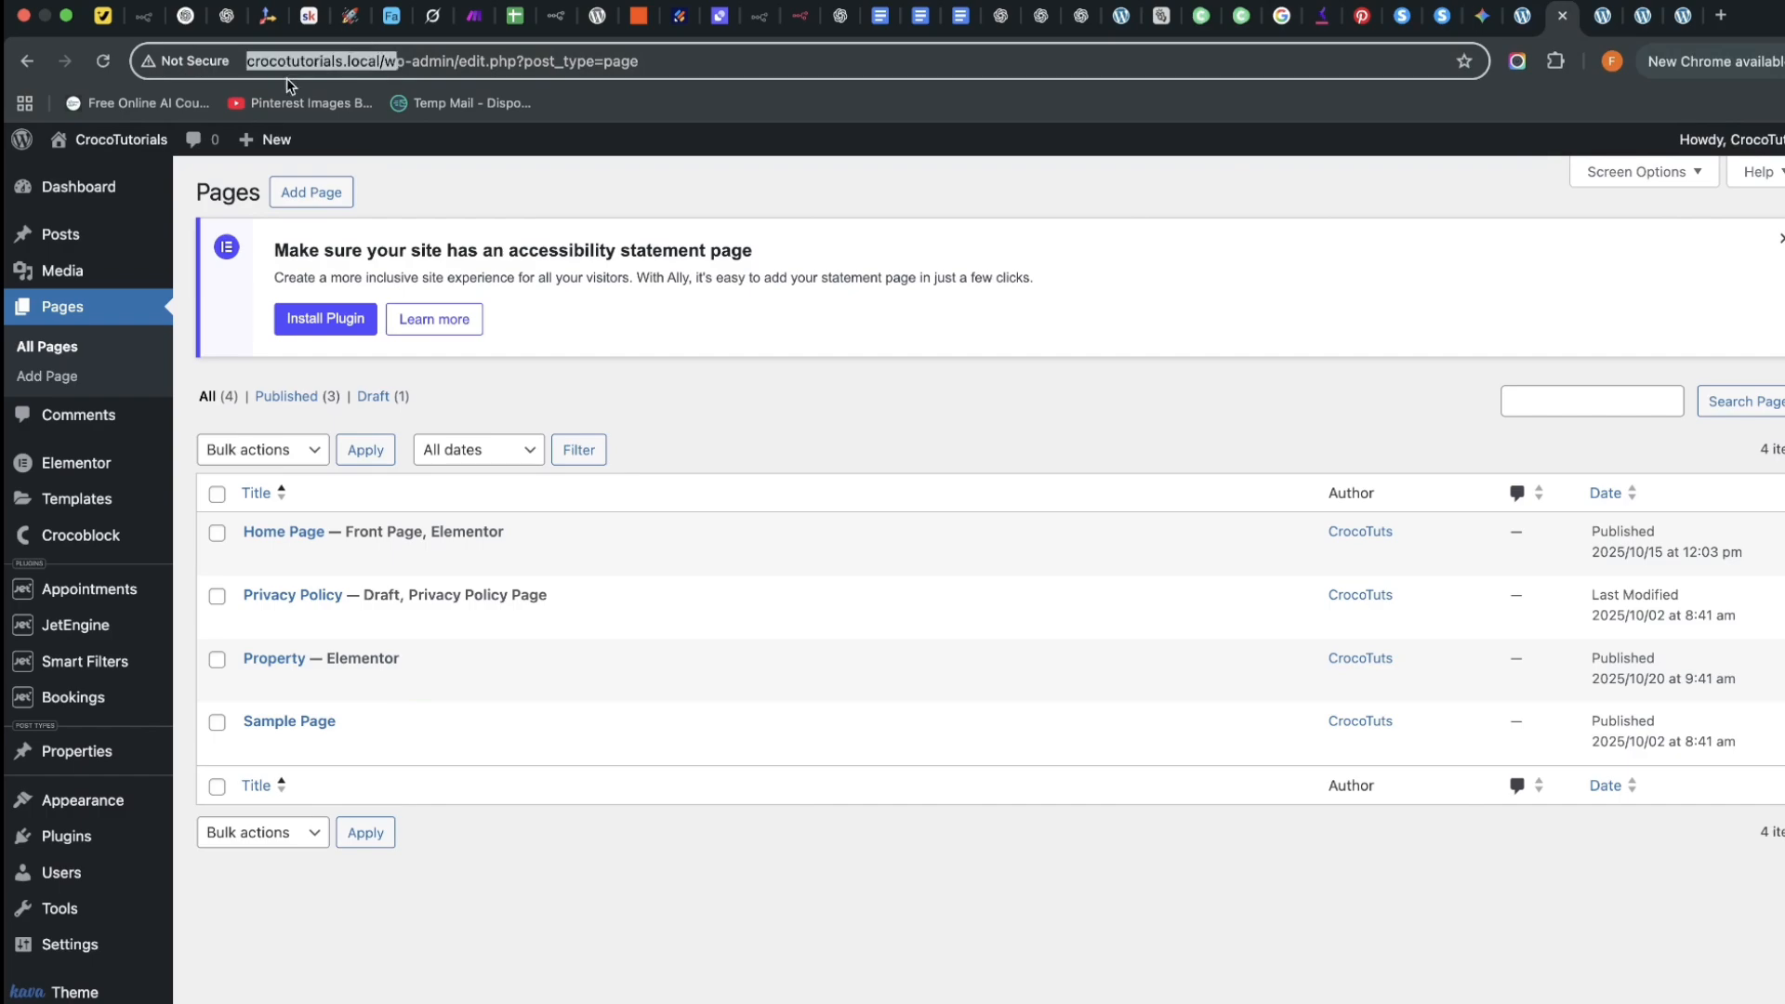
pyautogui.click(1681, 15)
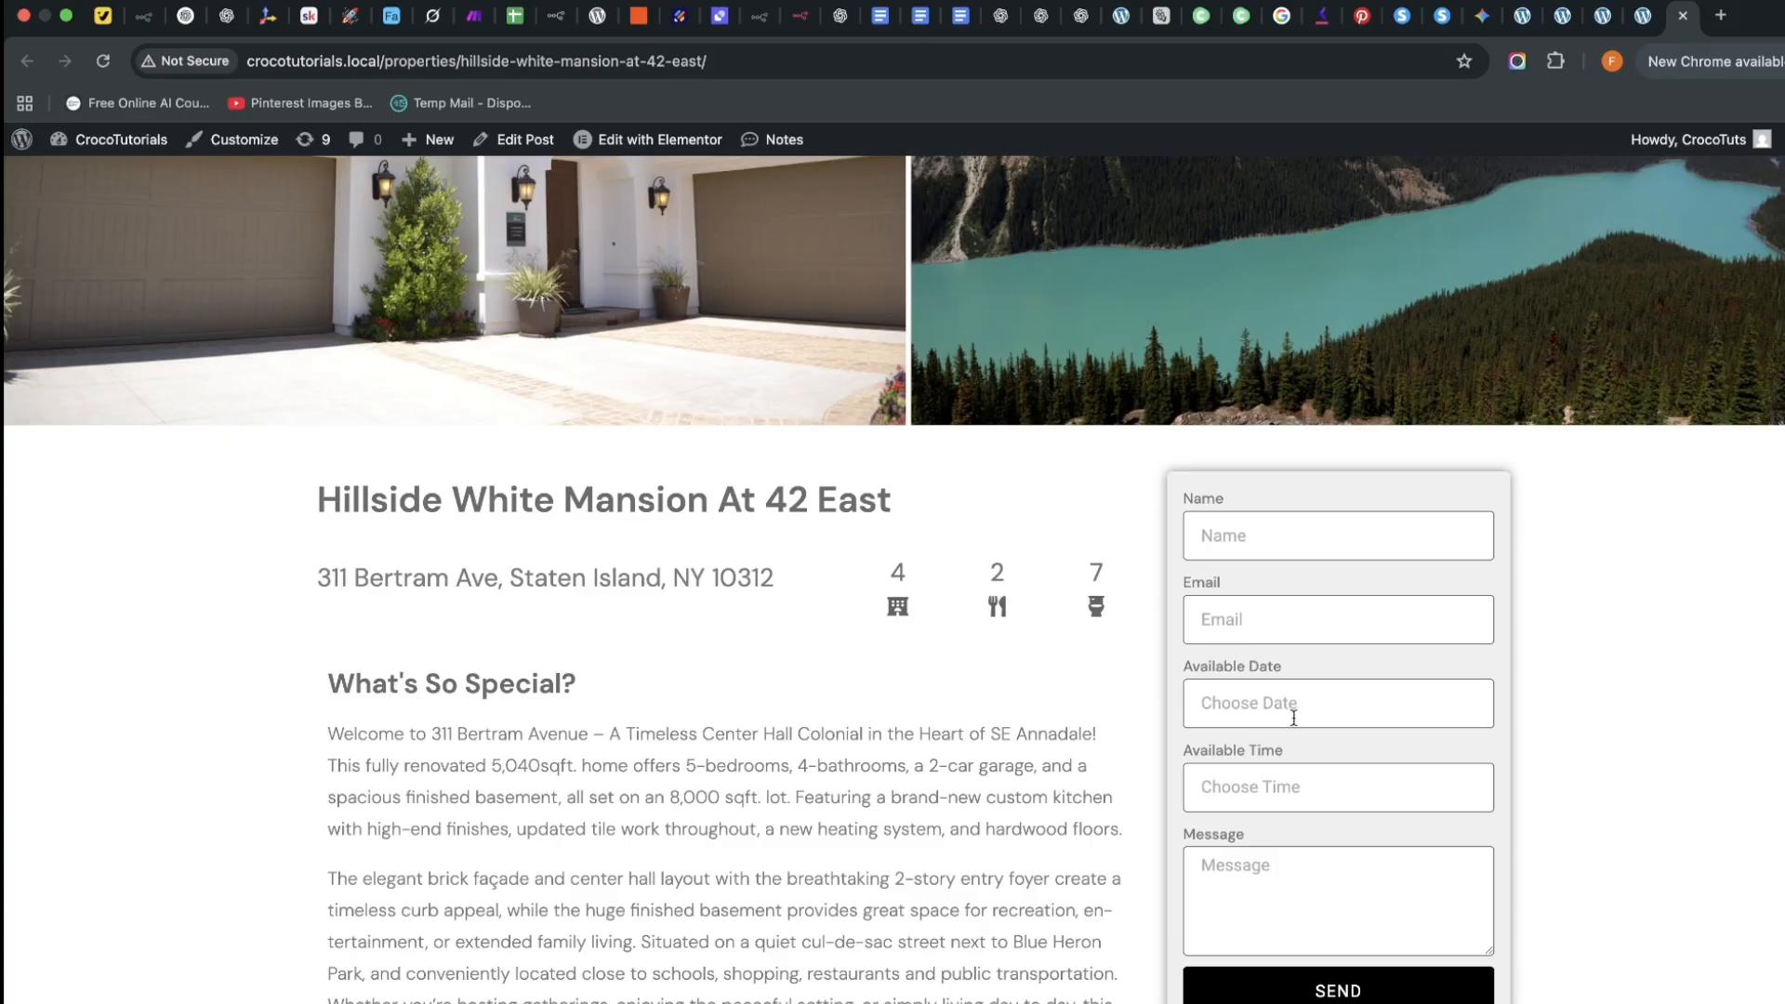
pyautogui.scroll(-3, 1293, 717)
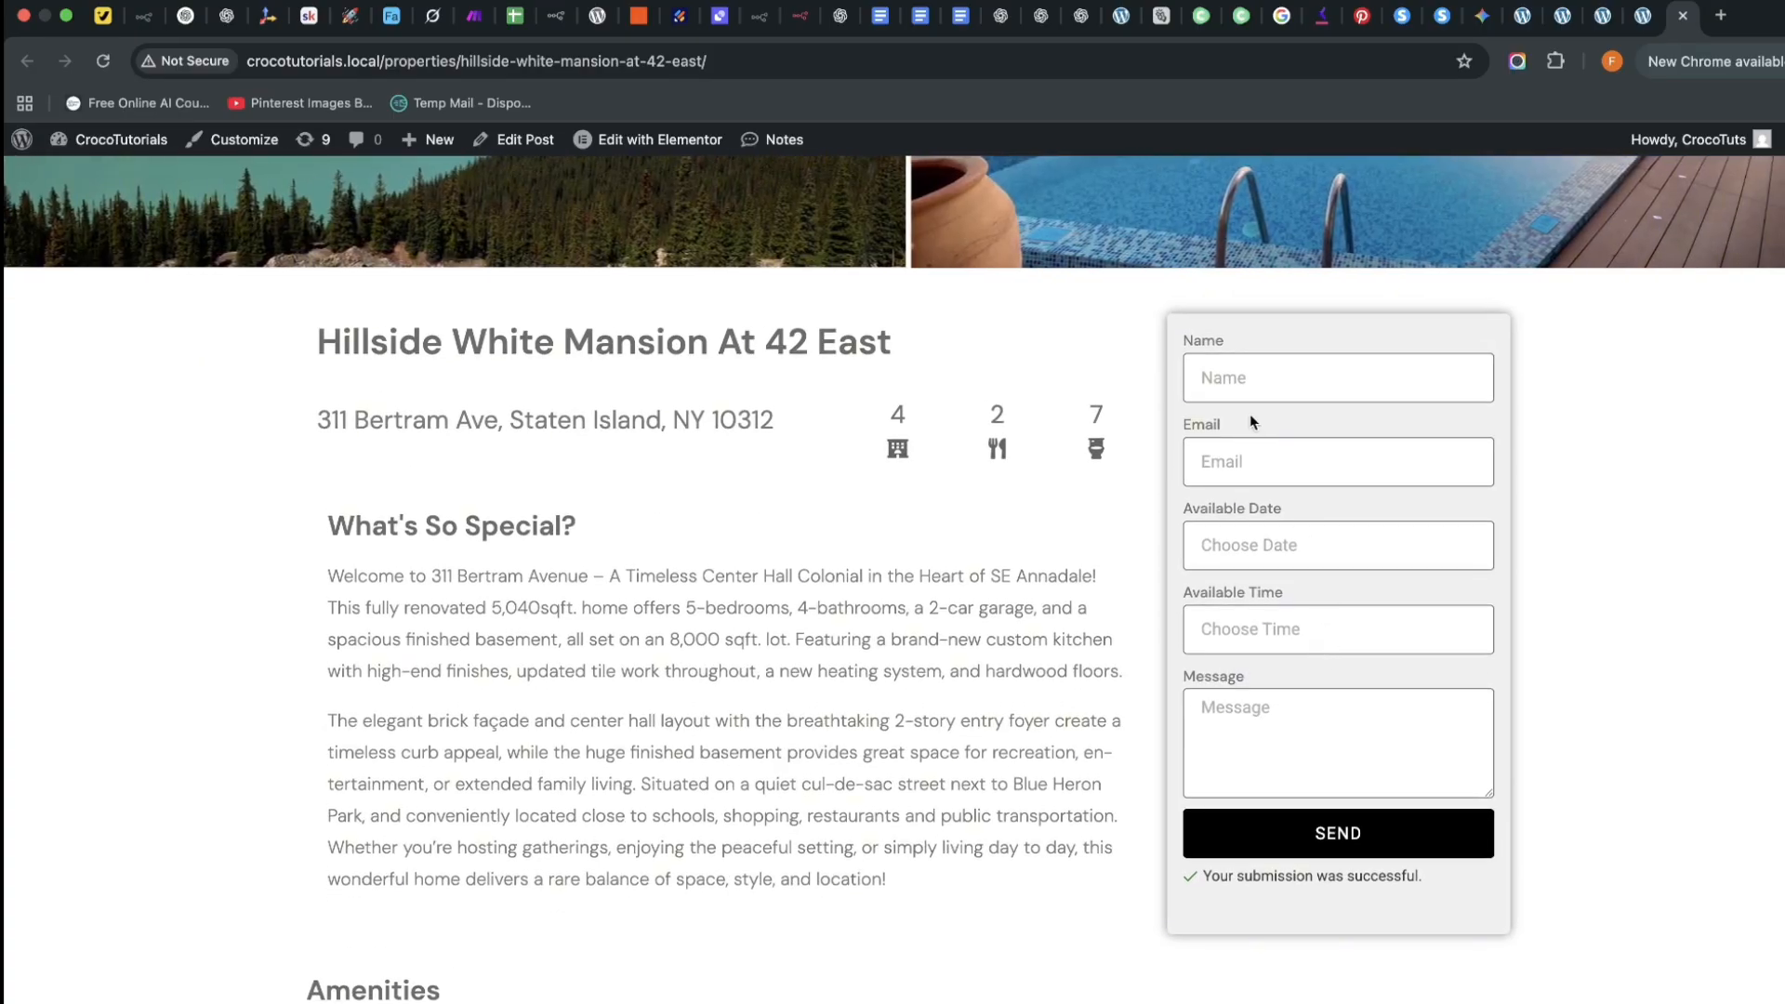
pyautogui.scroll(-2, 1250, 414)
# Send a test booking with saved name and e-mail, date 23, time 00:00, message 'I want to buy thg'
pyautogui.click(1268, 322)
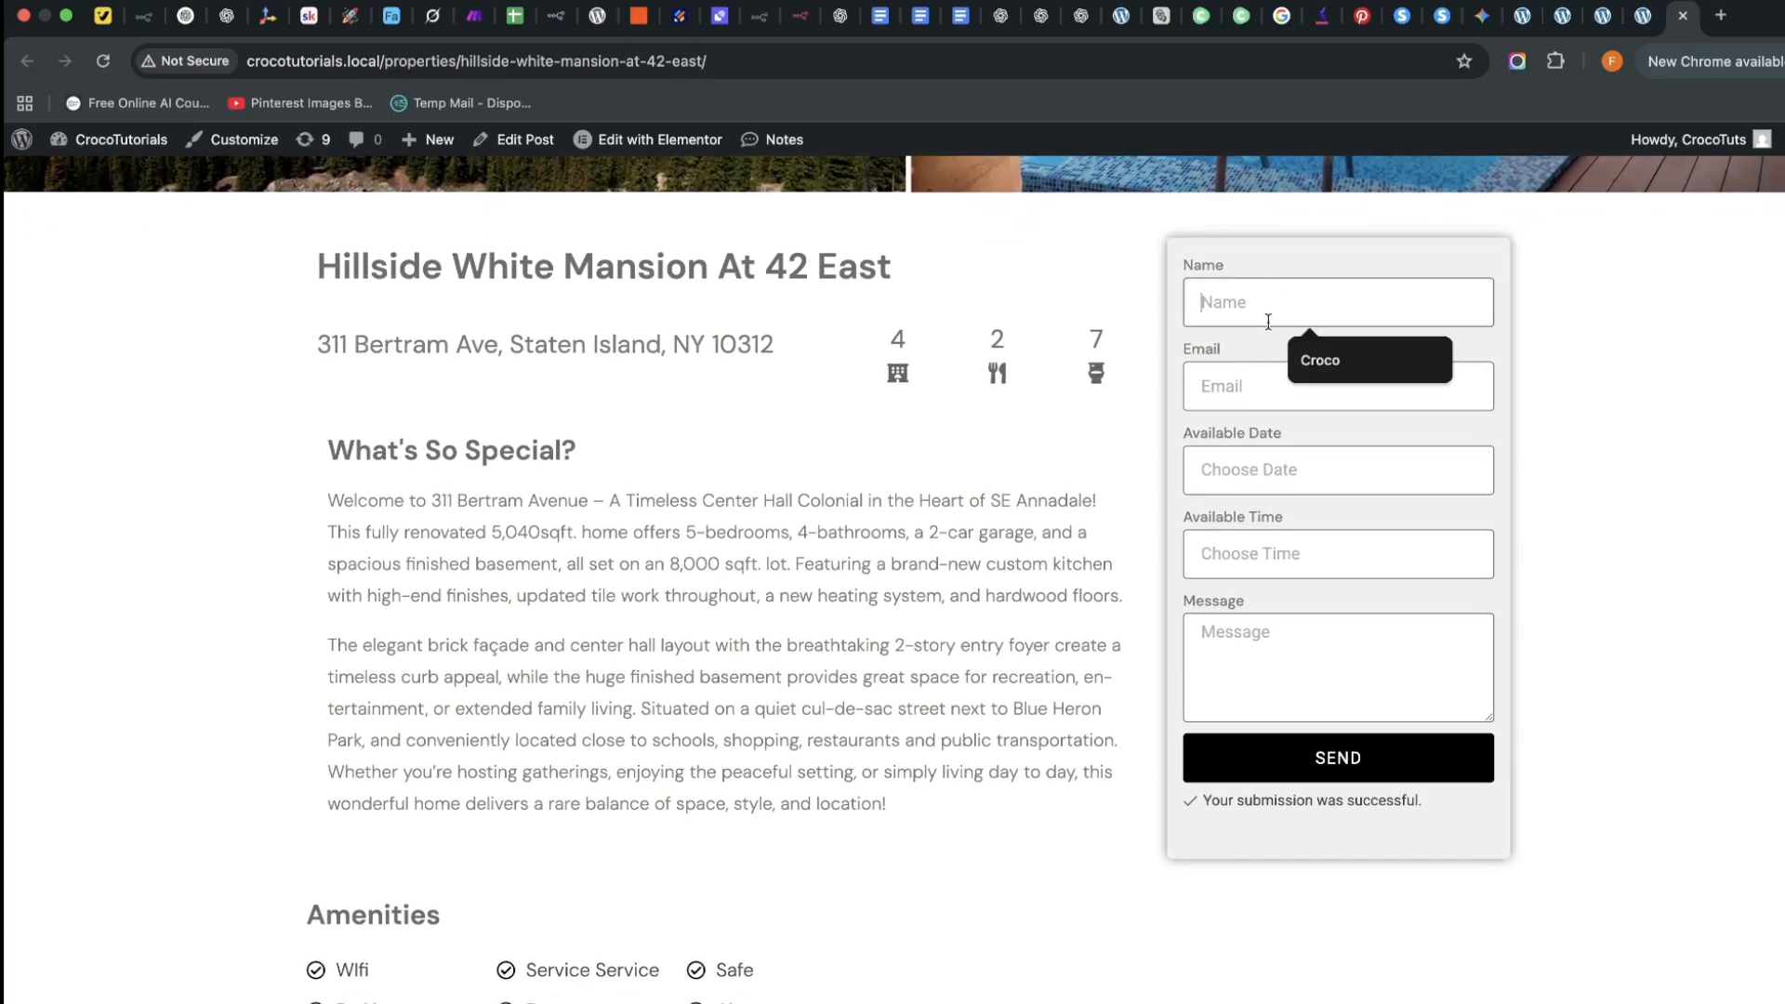
pyautogui.click(1320, 361)
pyautogui.click(1242, 395)
pyautogui.click(1336, 478)
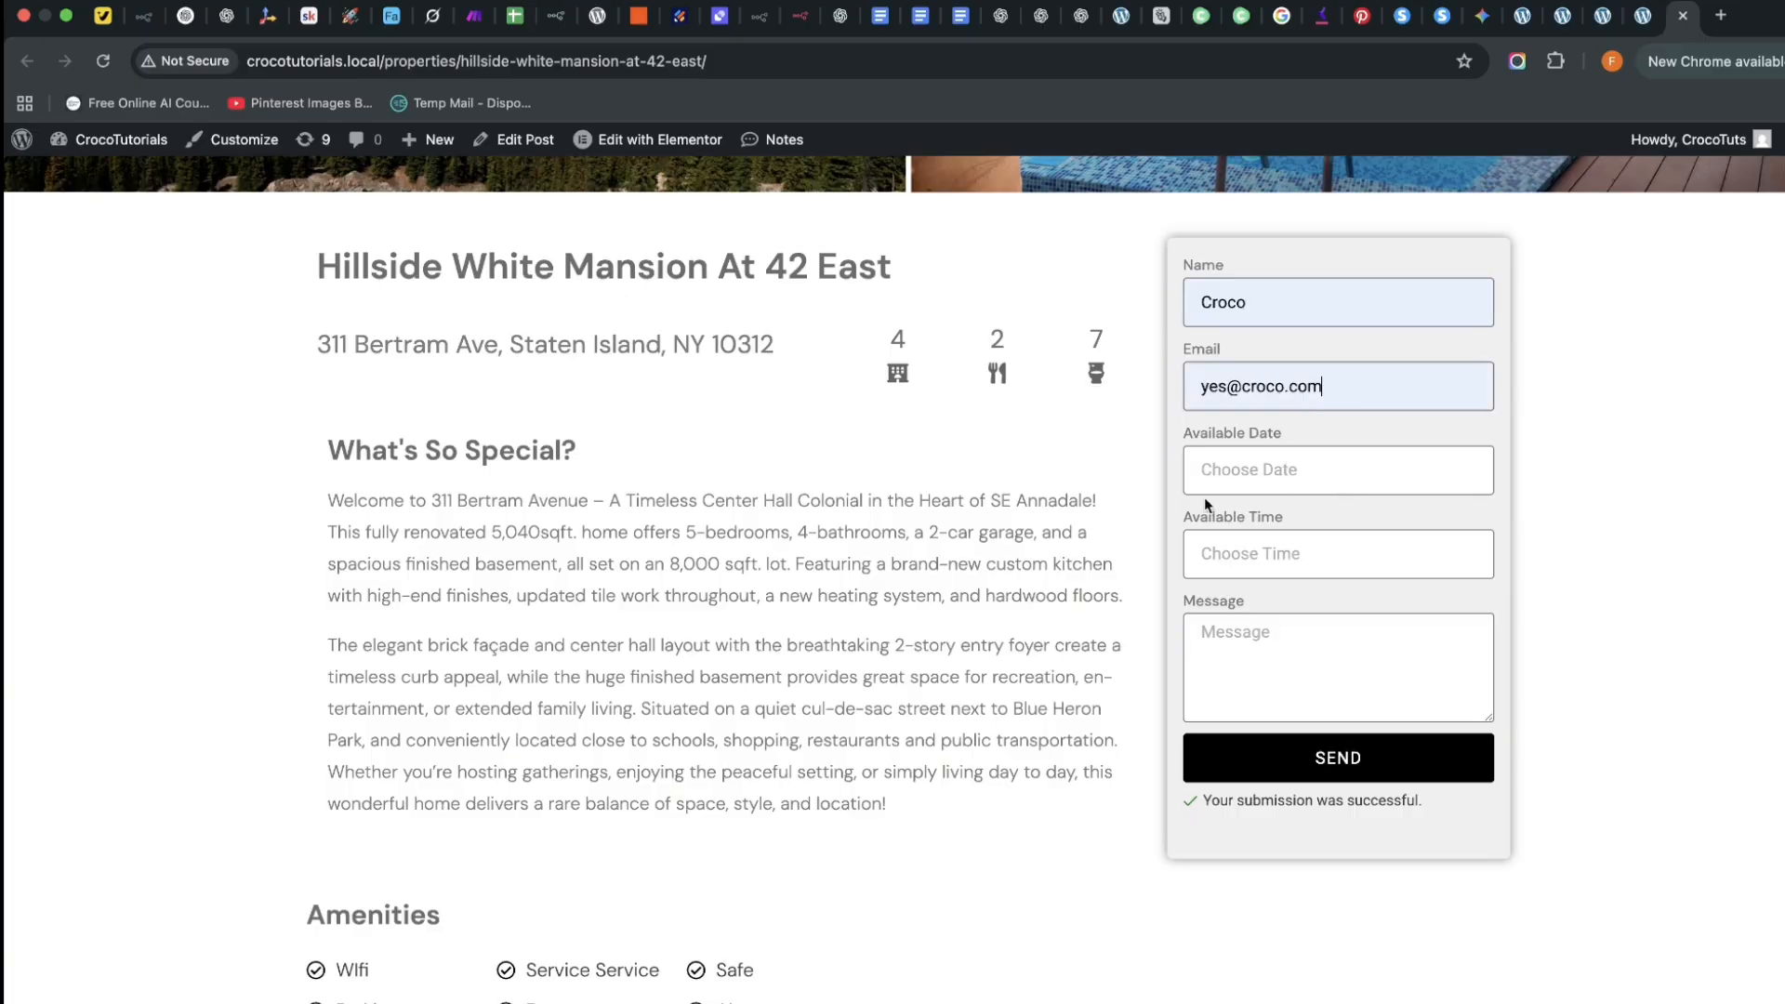
pyautogui.click(1206, 483)
pyautogui.click(1302, 524)
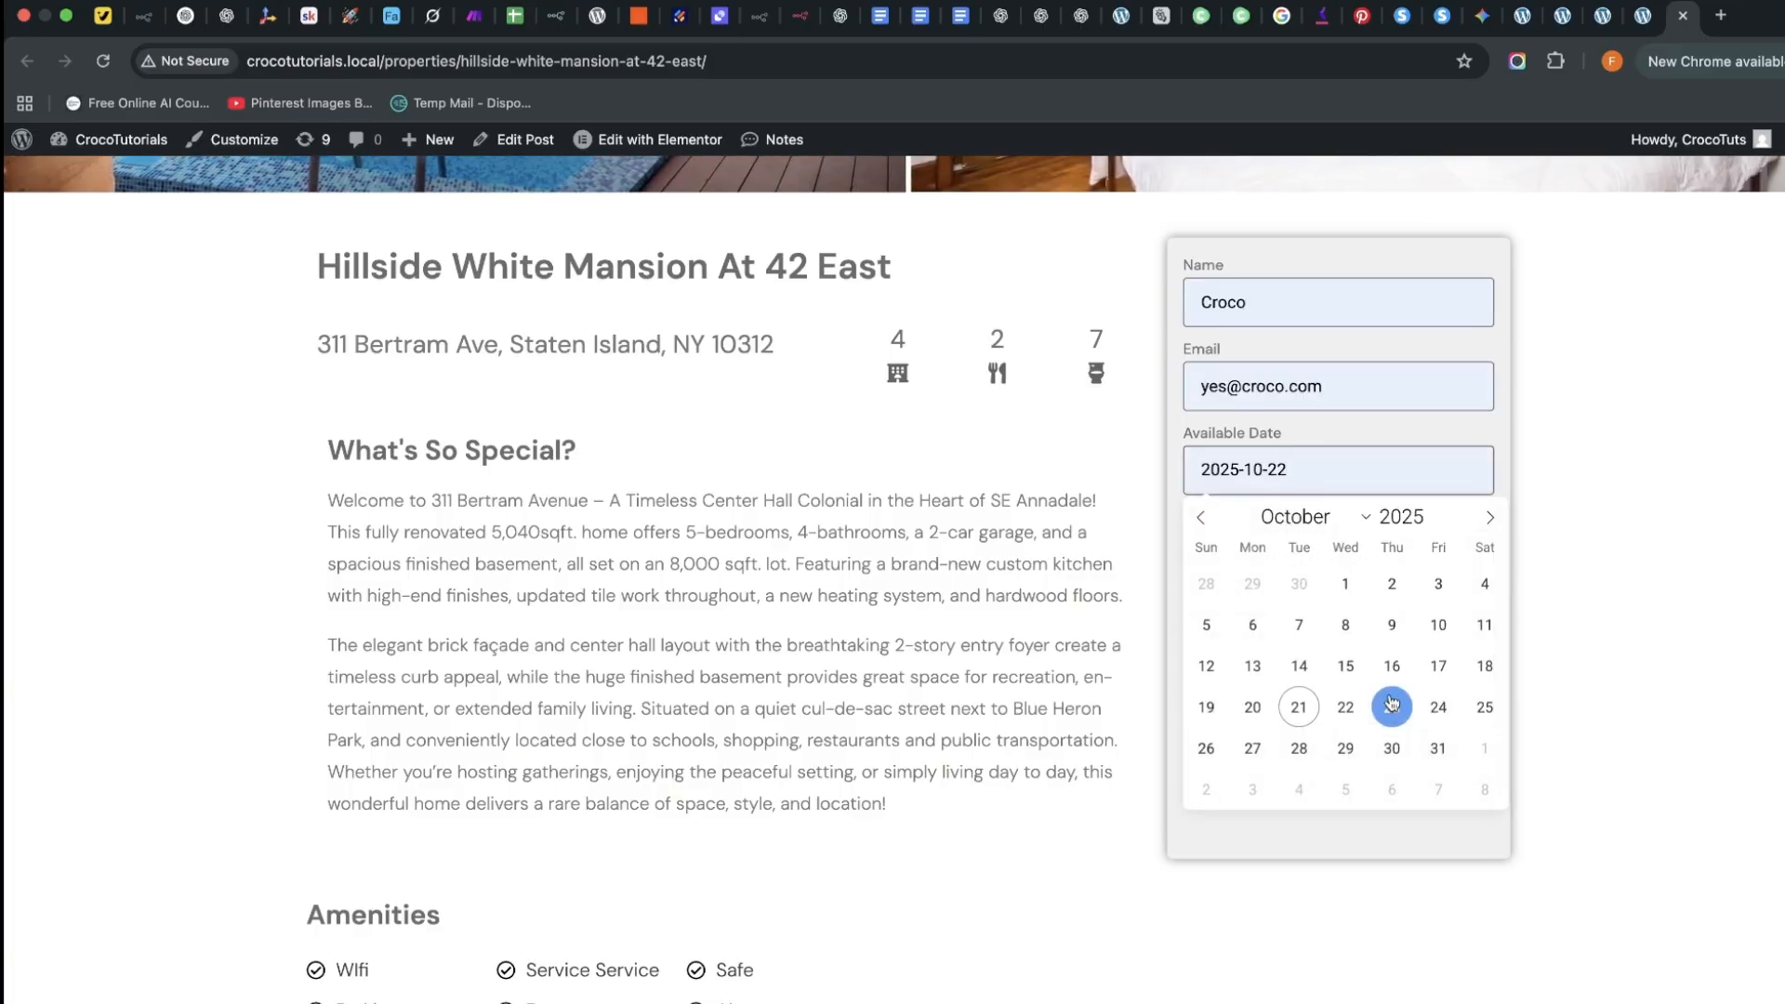
pyautogui.click(1392, 703)
pyautogui.click(1259, 569)
pyautogui.click(1315, 623)
pyautogui.click(1276, 681)
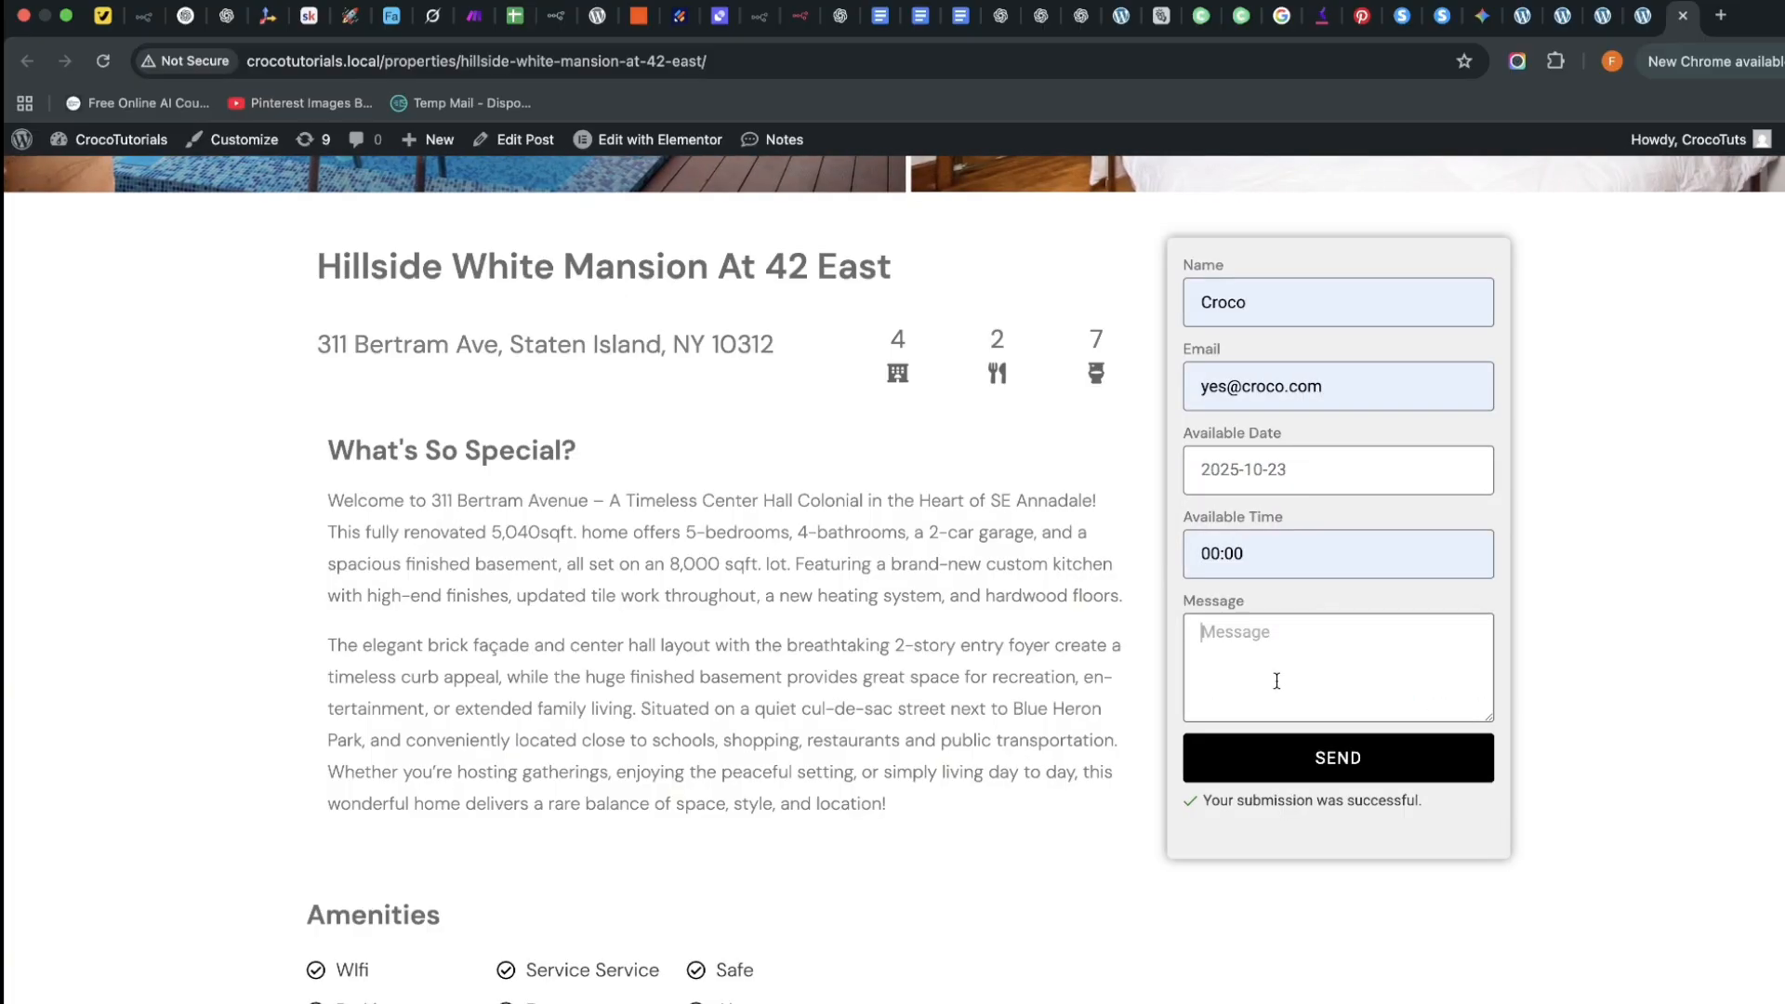
pyautogui.write('I want to buy')
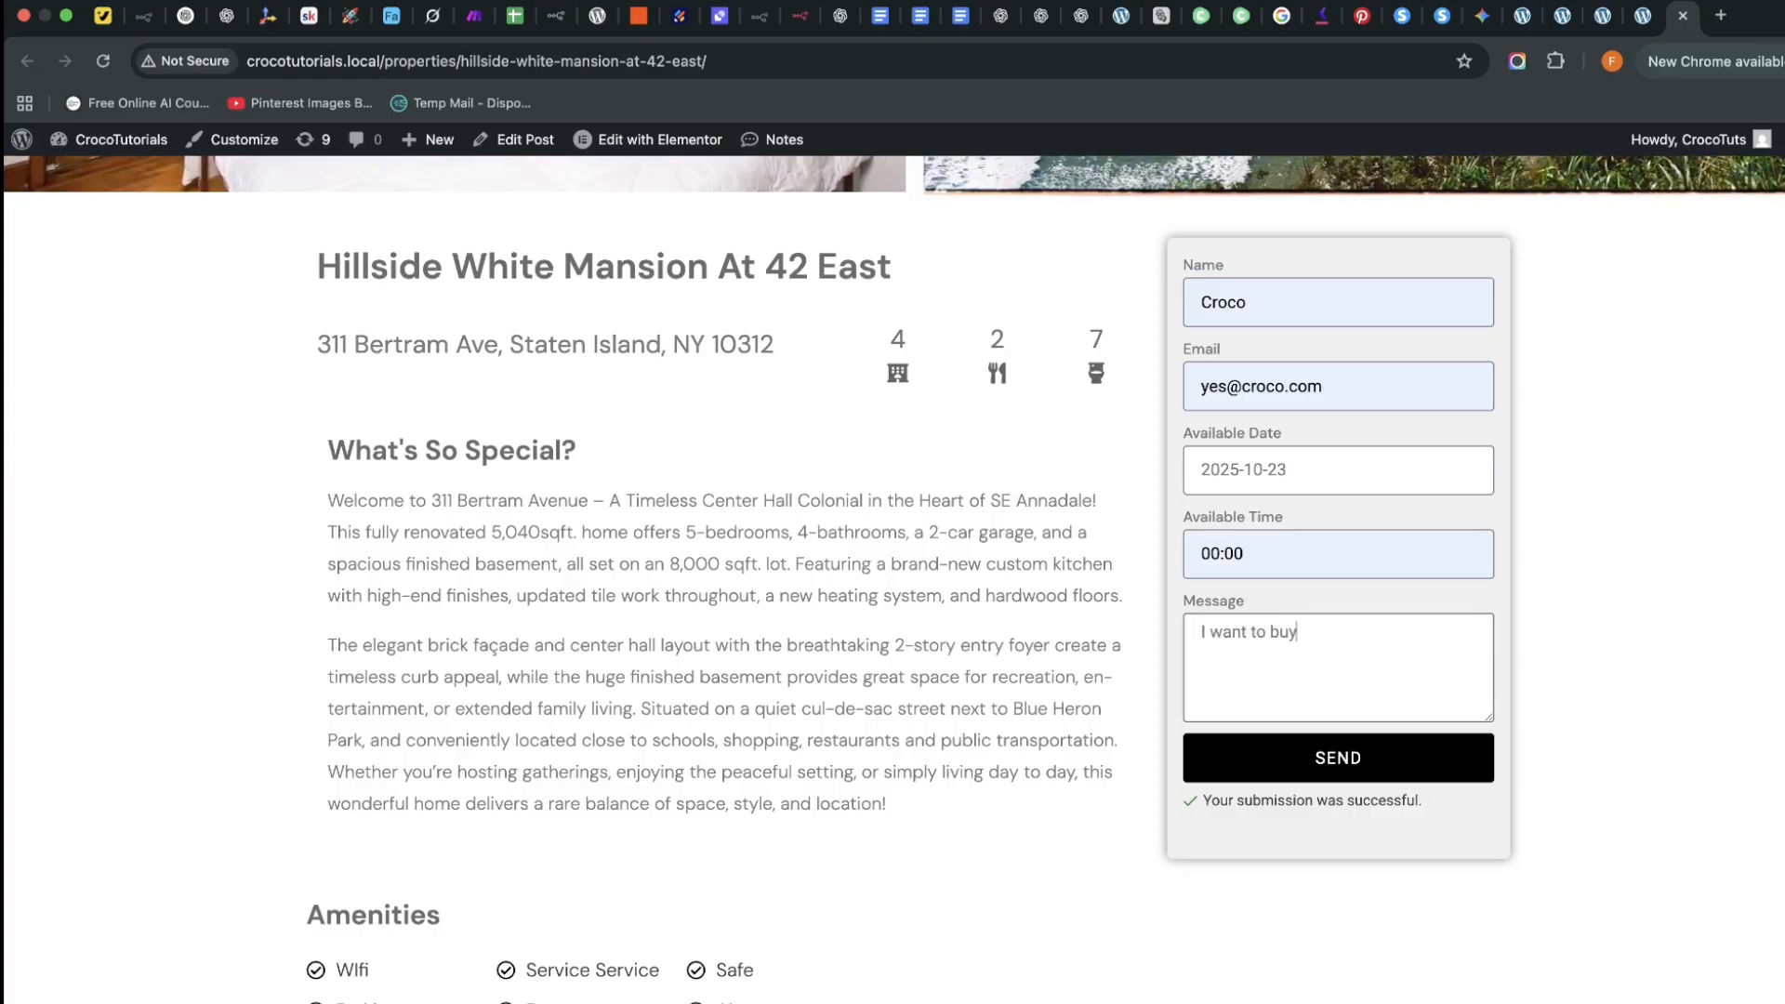
pyautogui.write(' thg')
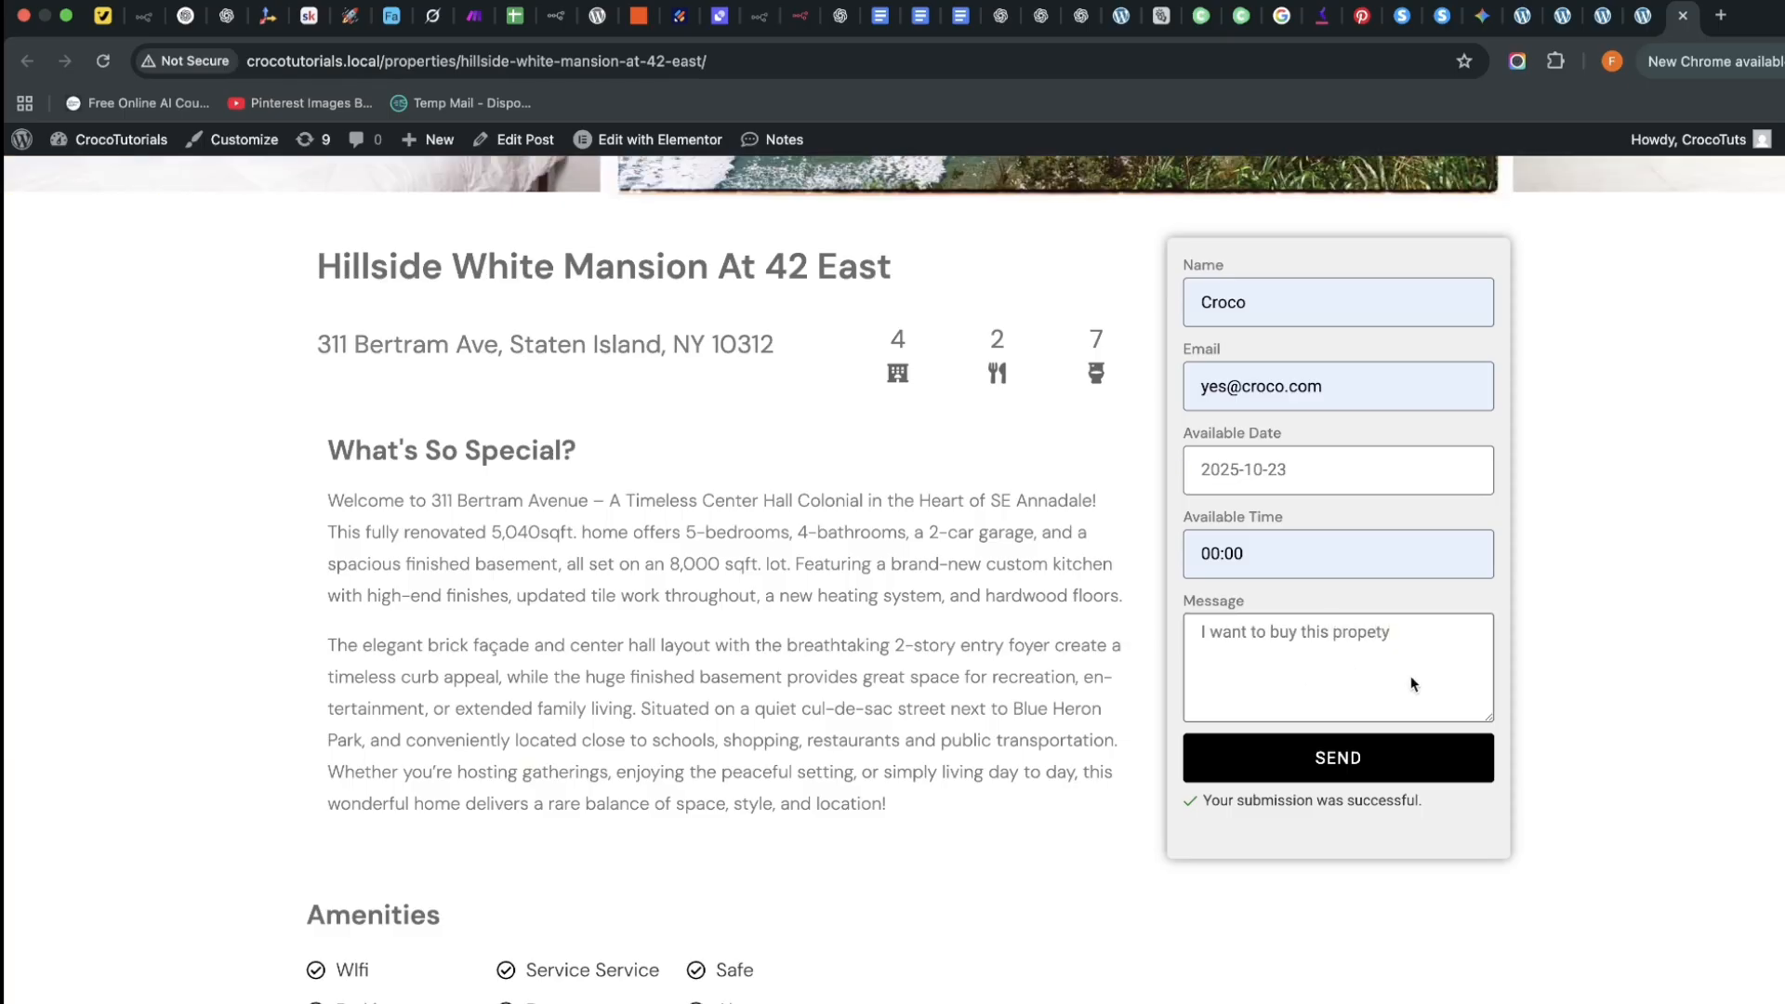
pyautogui.click(1379, 753)
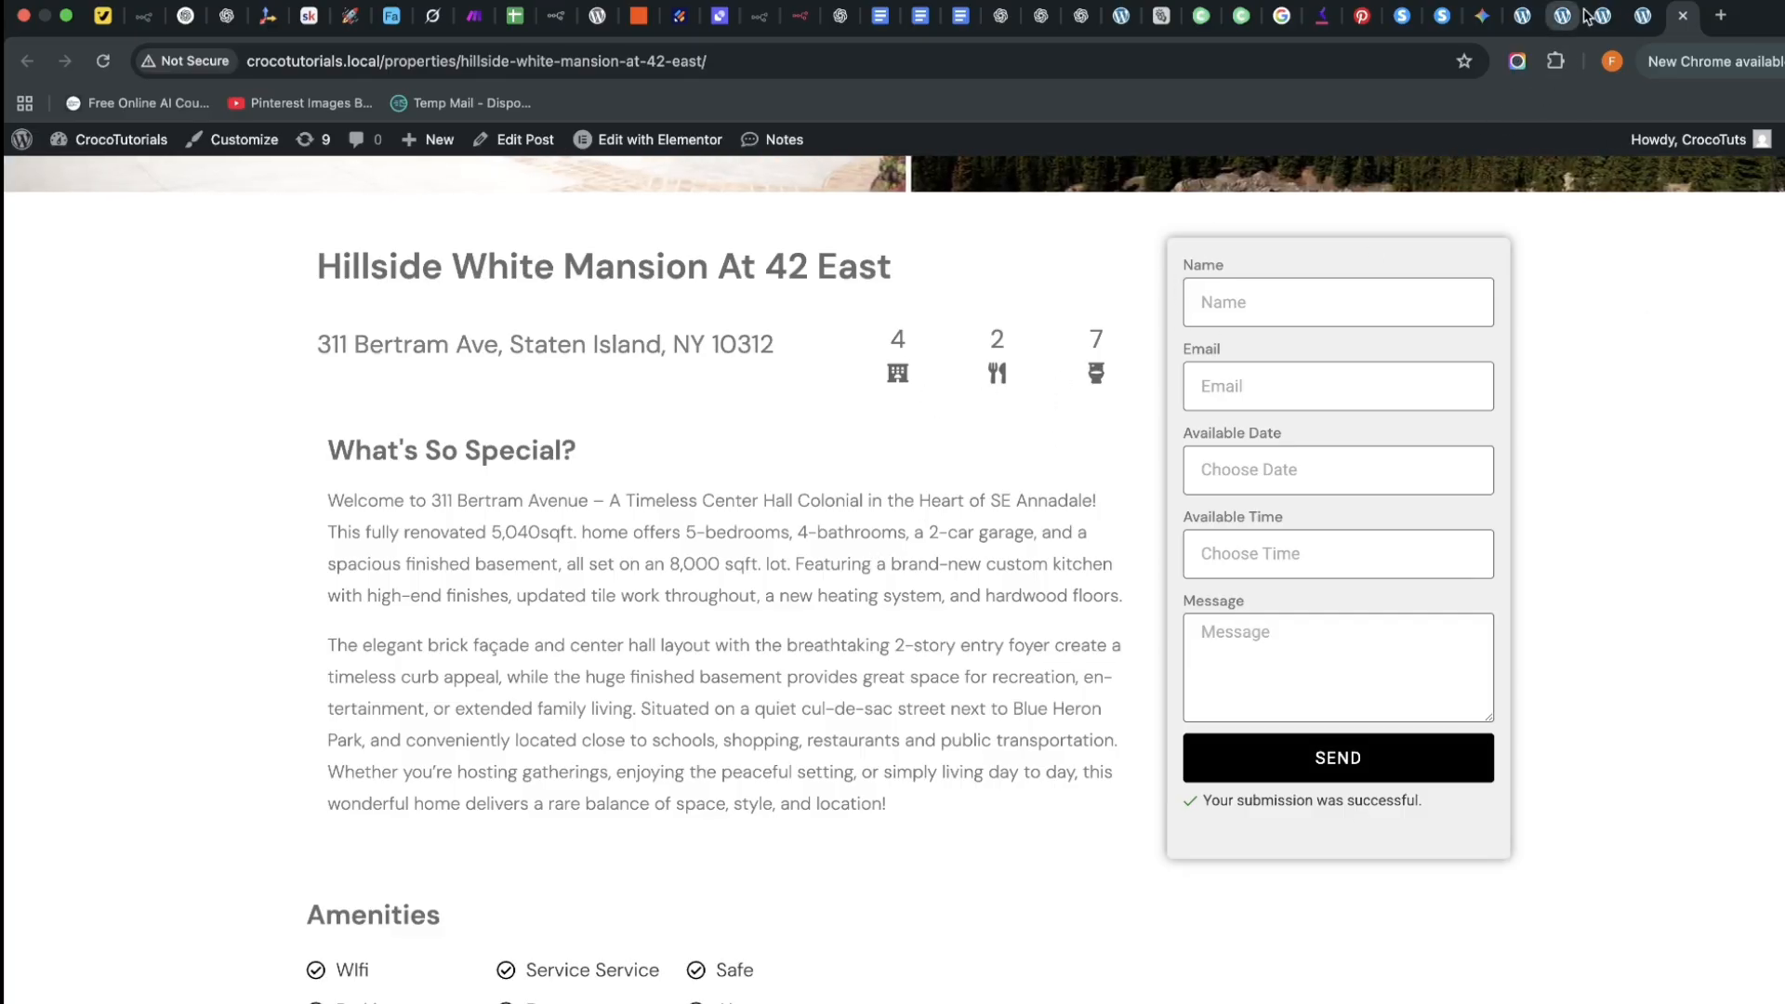
# Review the submission result and mail sending settings, then go to the admin Pages list
pyautogui.scroll(7, 718, 529)
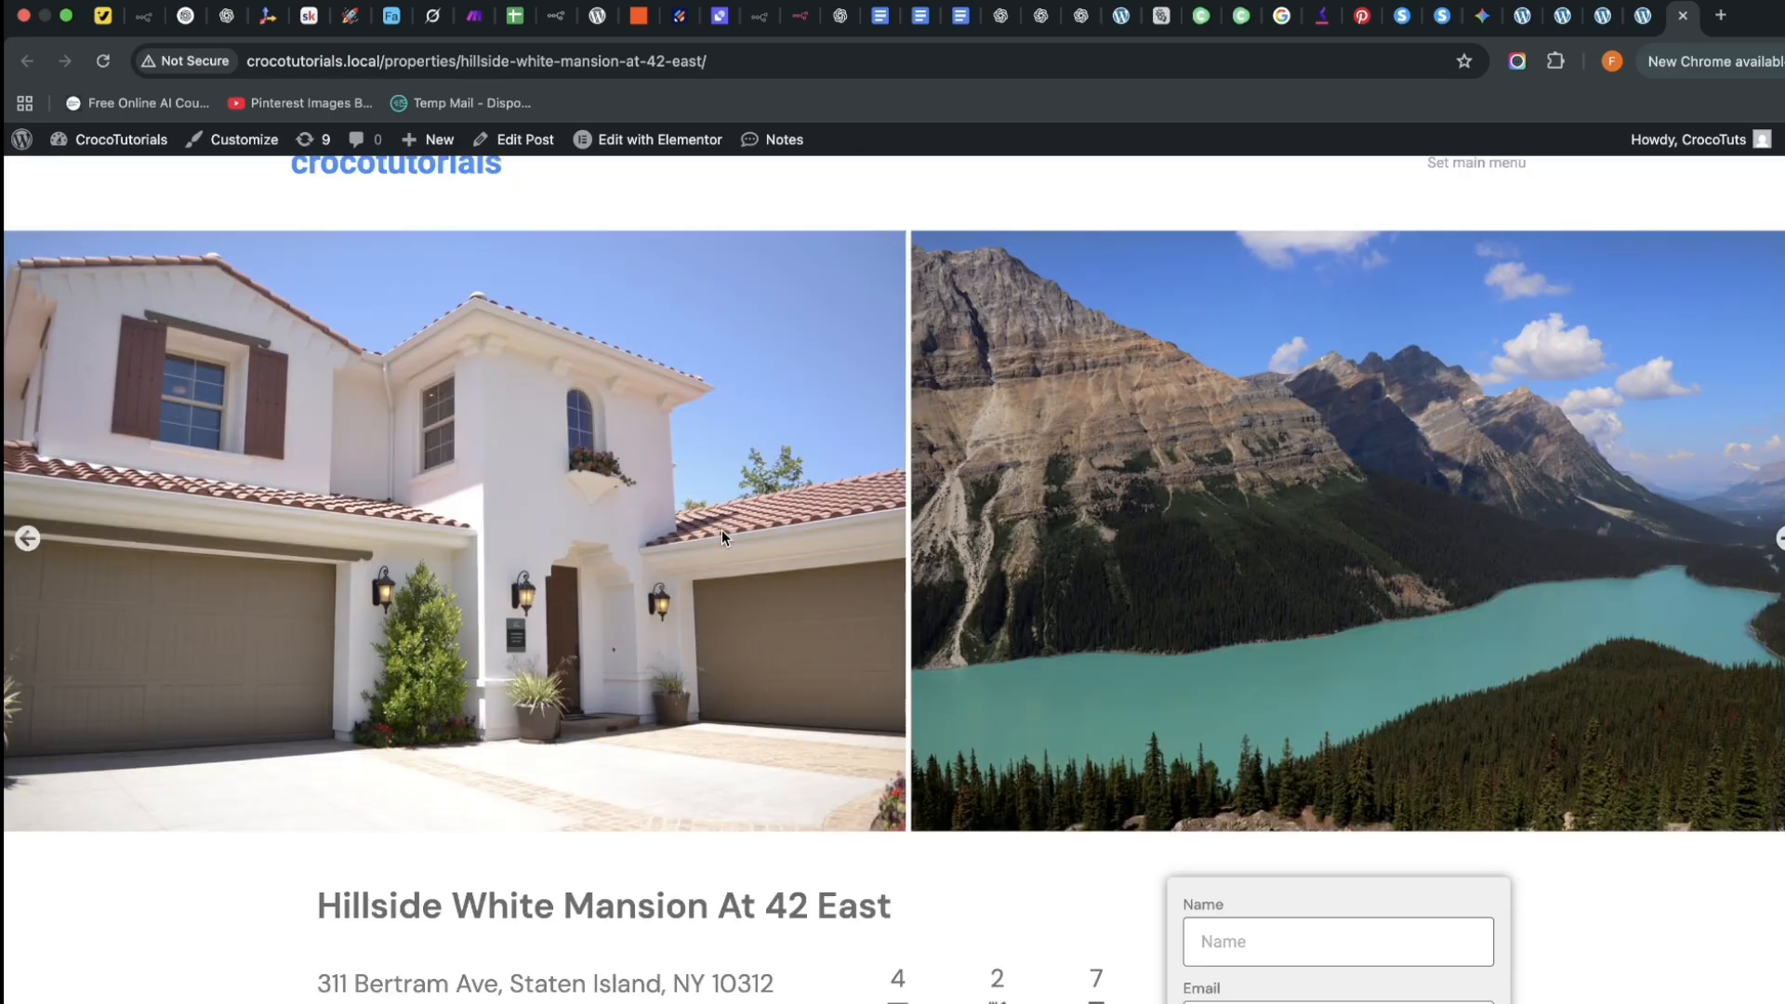
pyautogui.scroll(-10, 722, 531)
pyautogui.scroll(11, 725, 533)
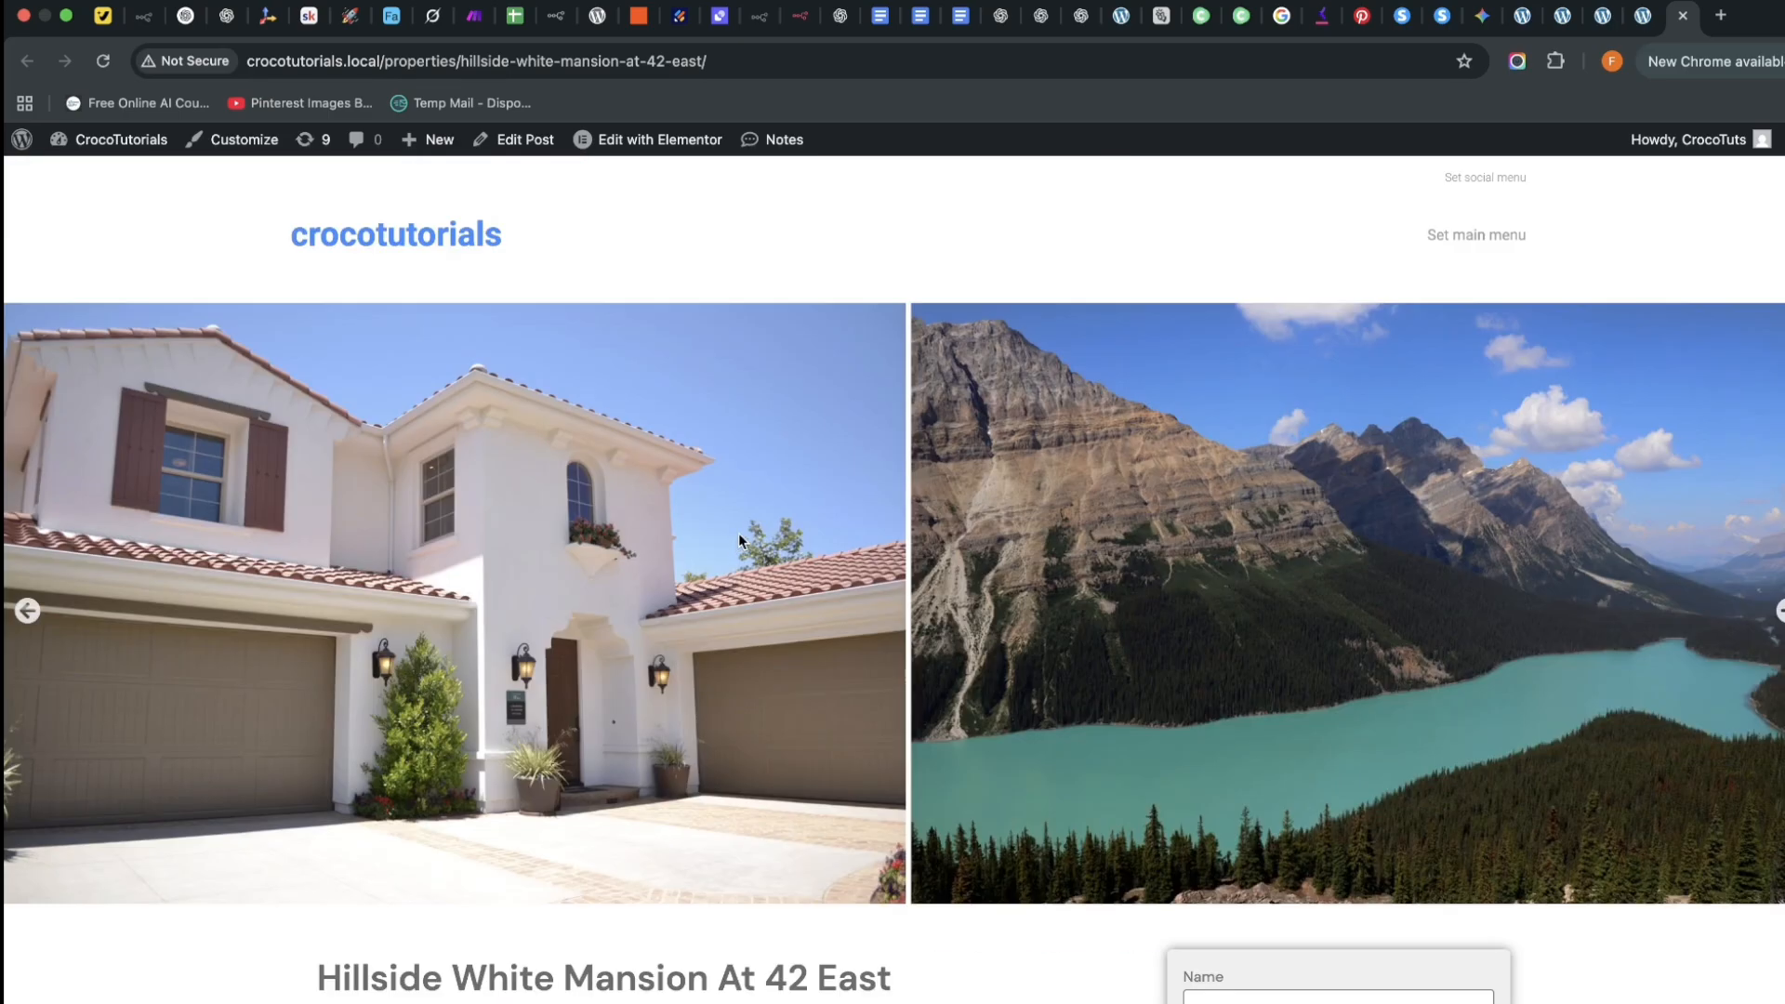
pyautogui.scroll(-1, 738, 536)
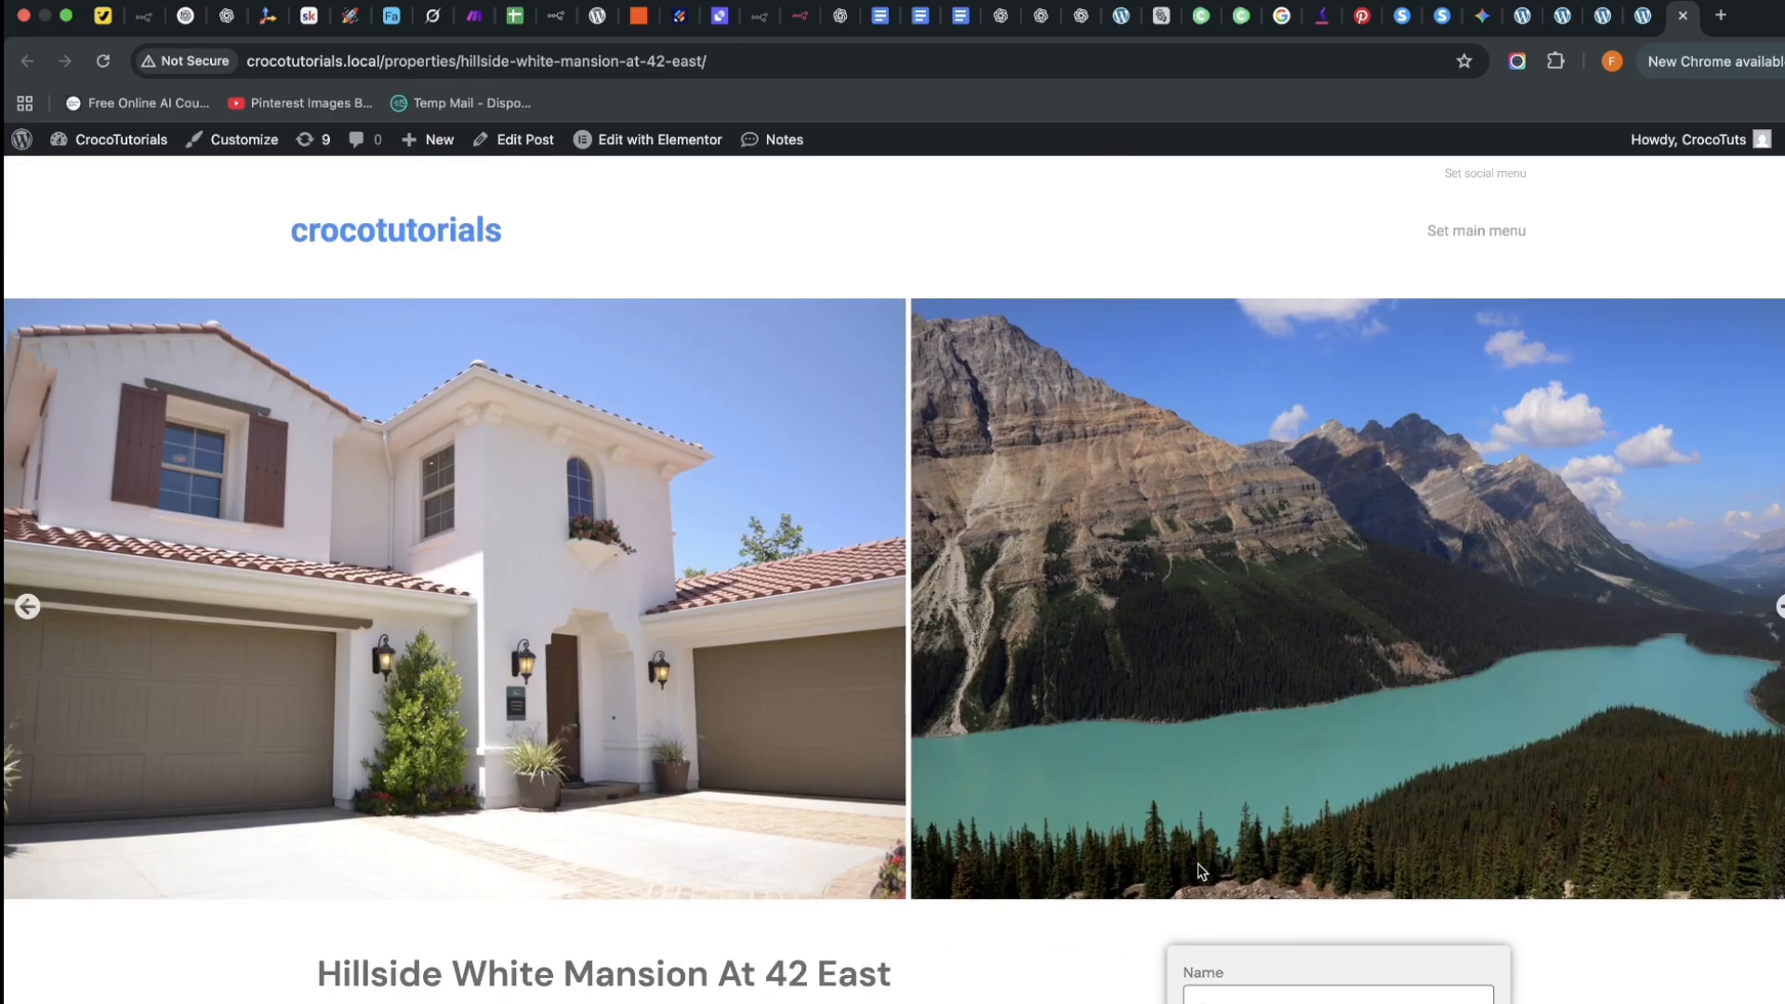
pyautogui.scroll(-6, 1199, 871)
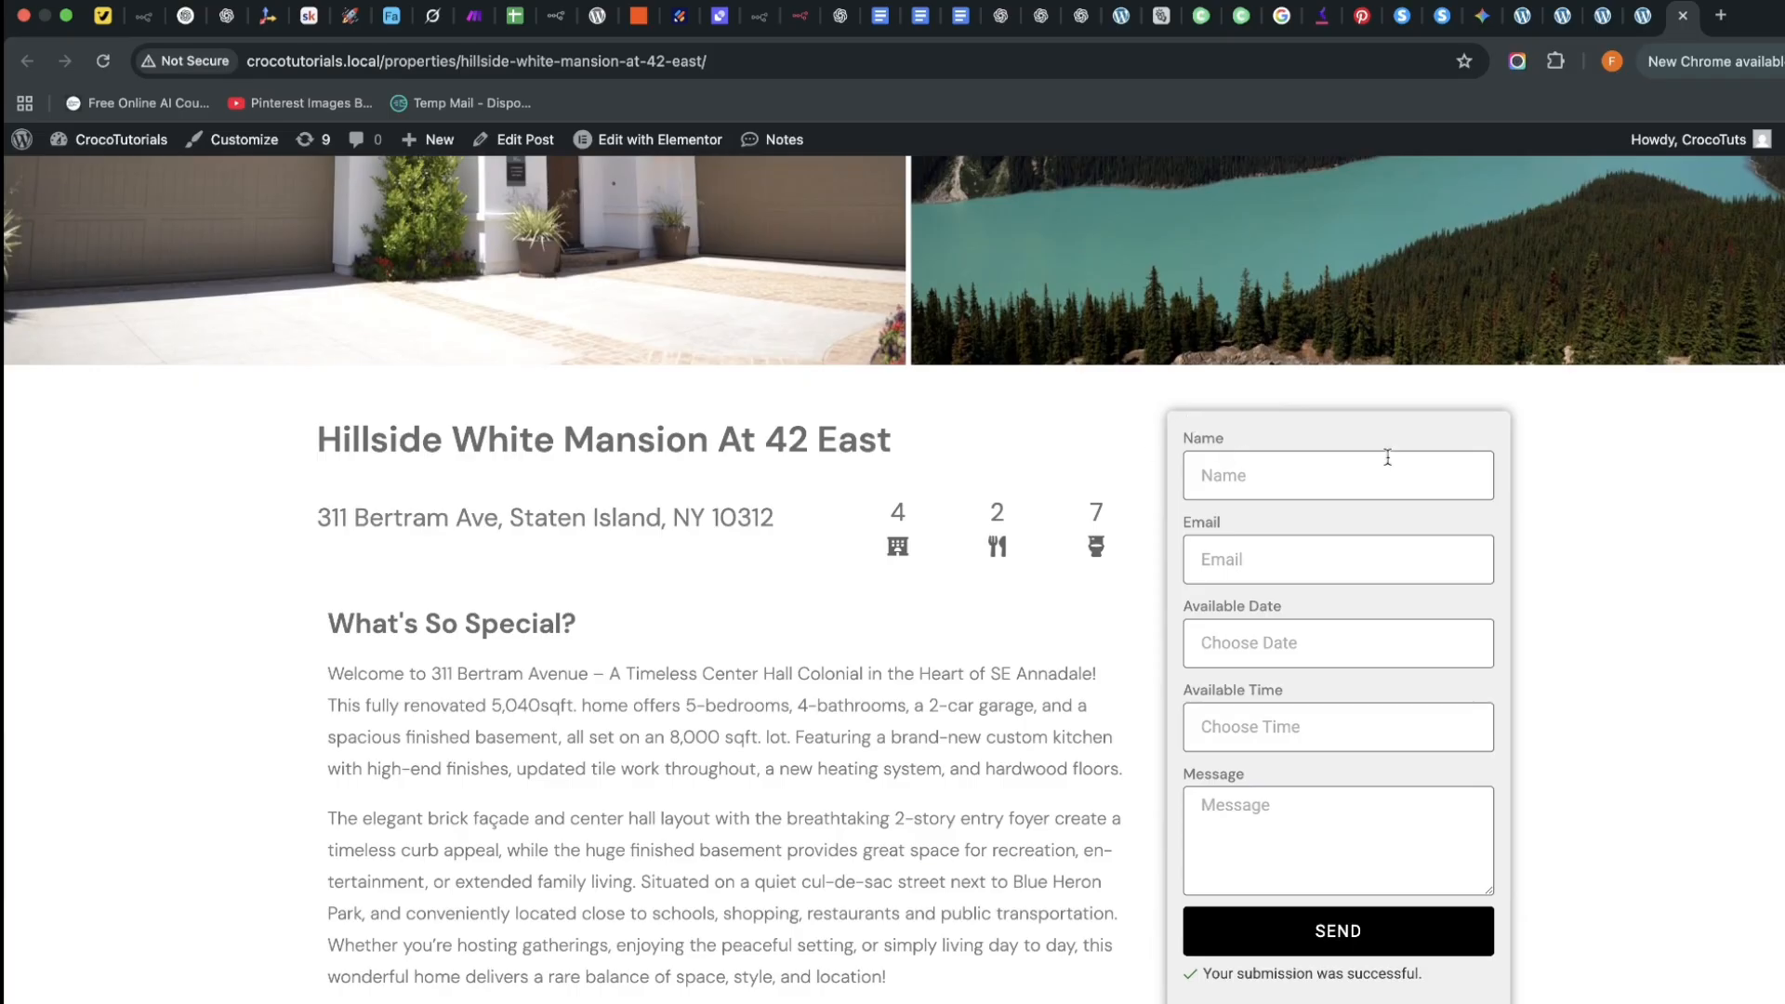
pyautogui.click(1643, 17)
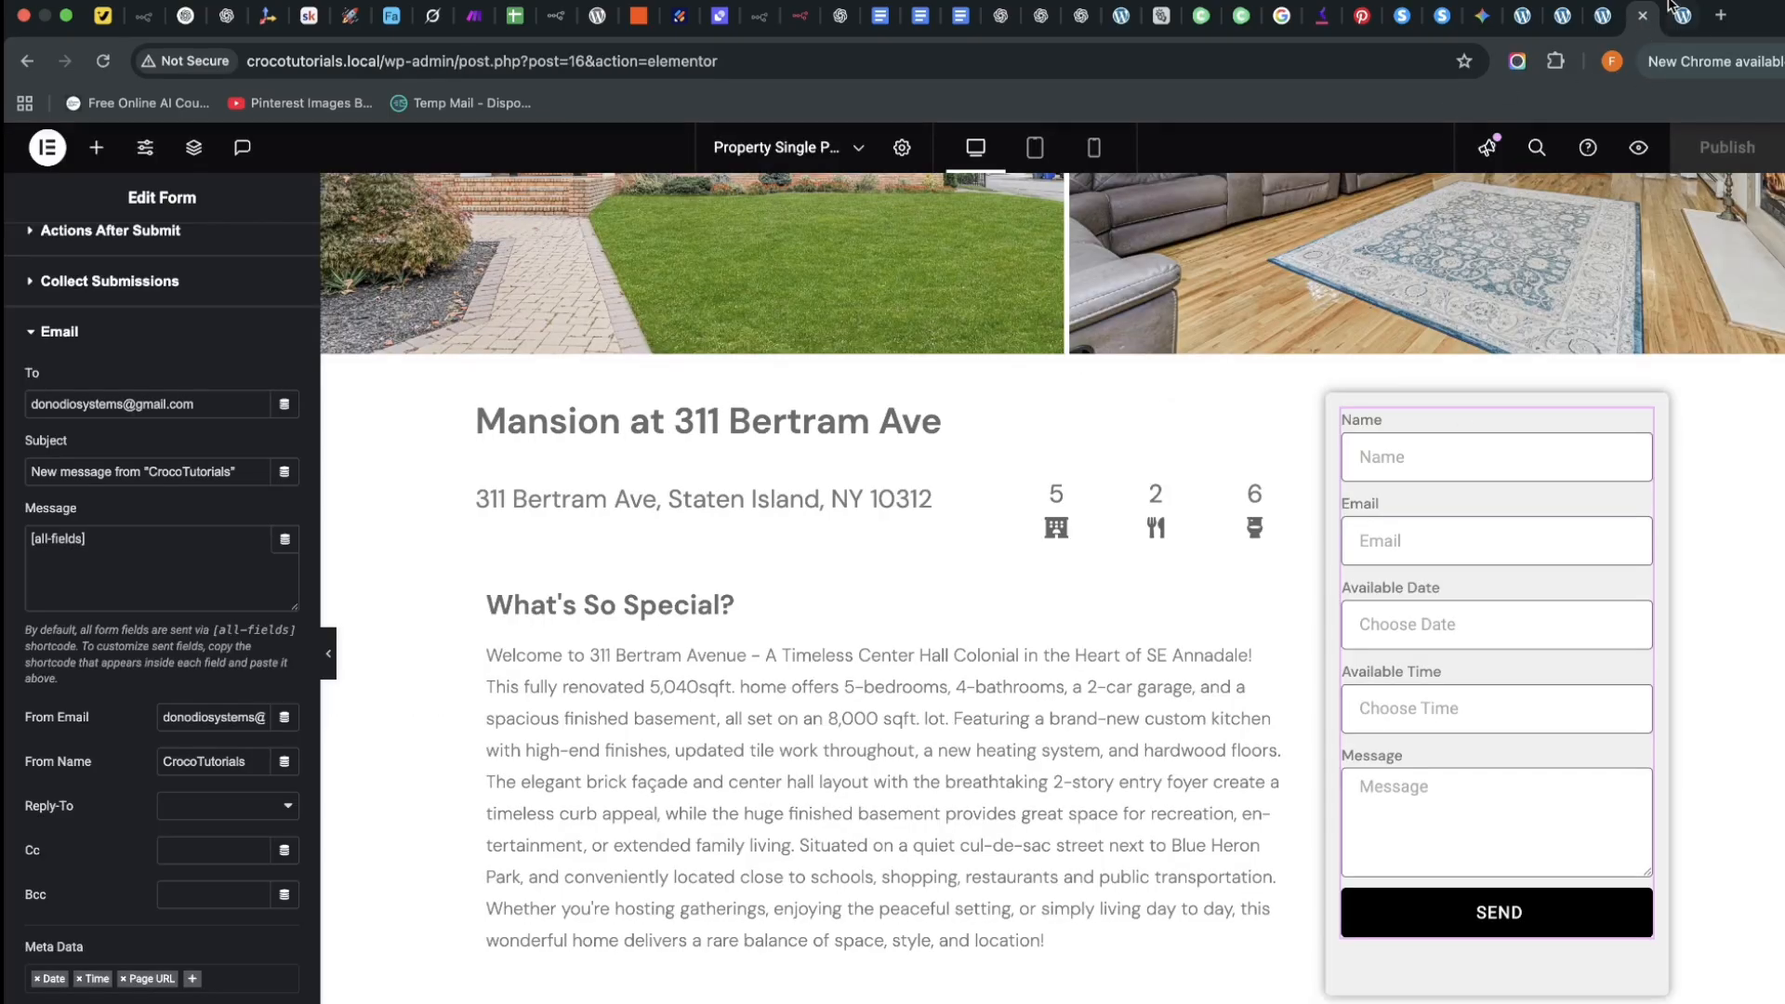
pyautogui.click(1562, 17)
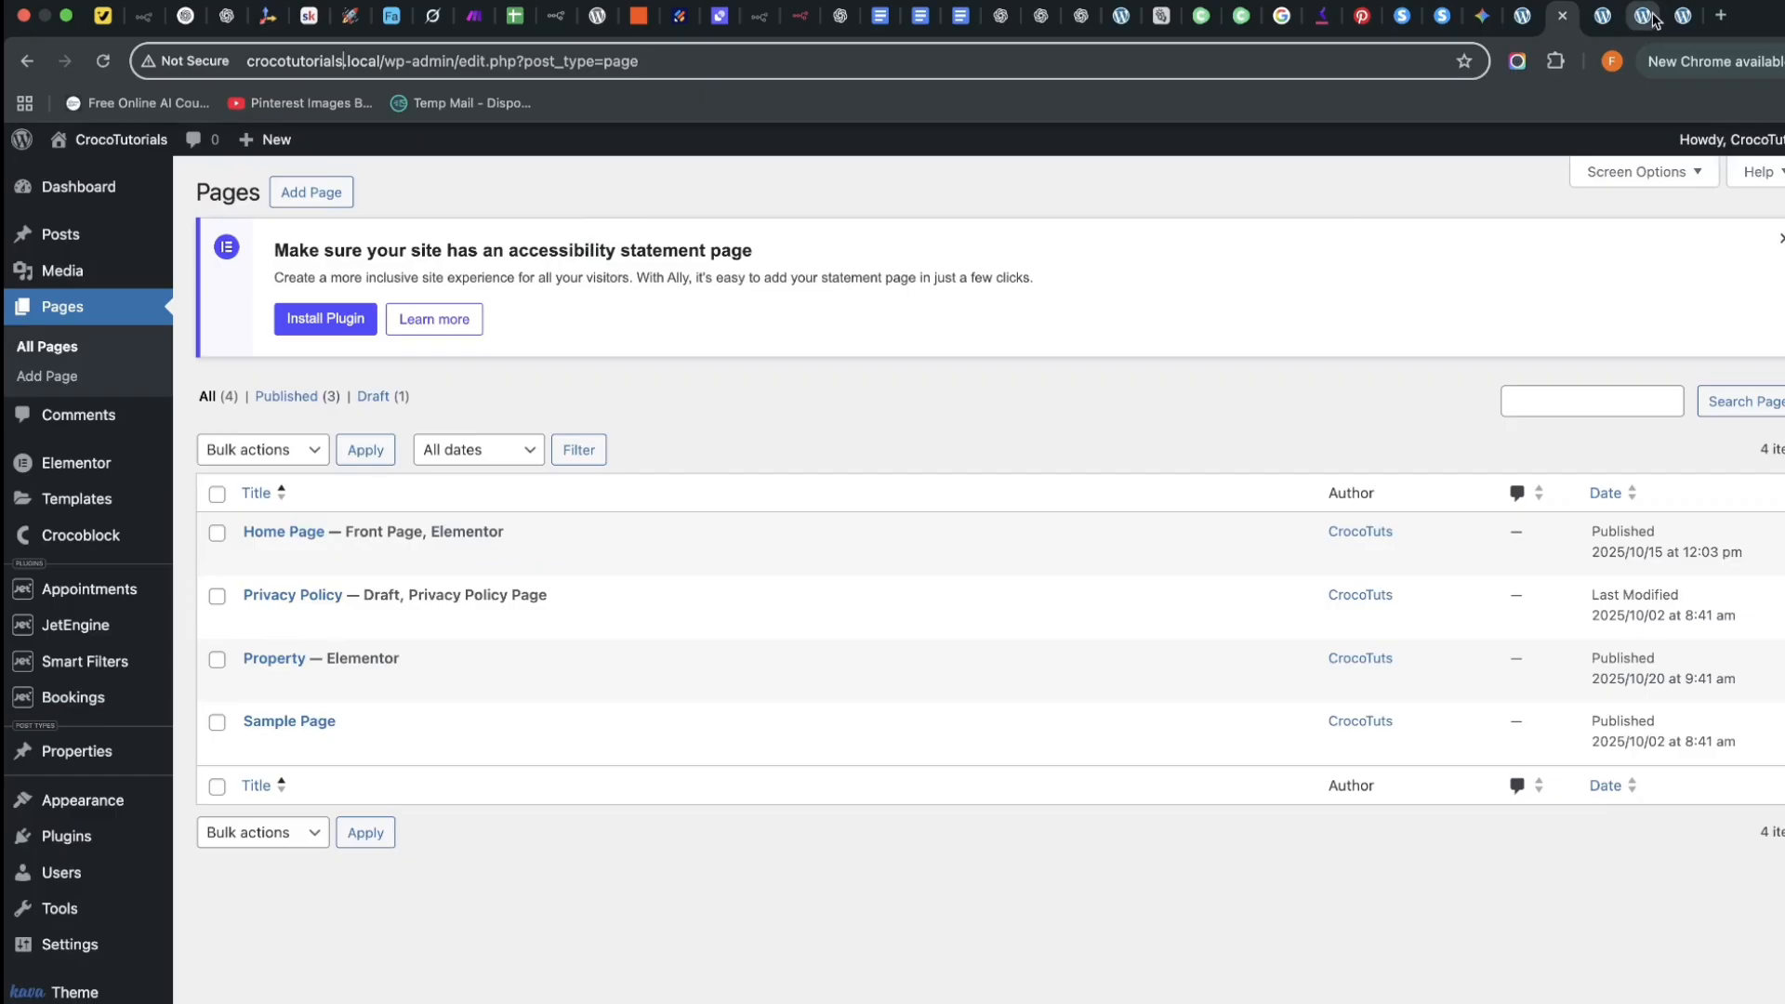
pyautogui.click(1680, 17)
pyautogui.scroll(10, 689, 346)
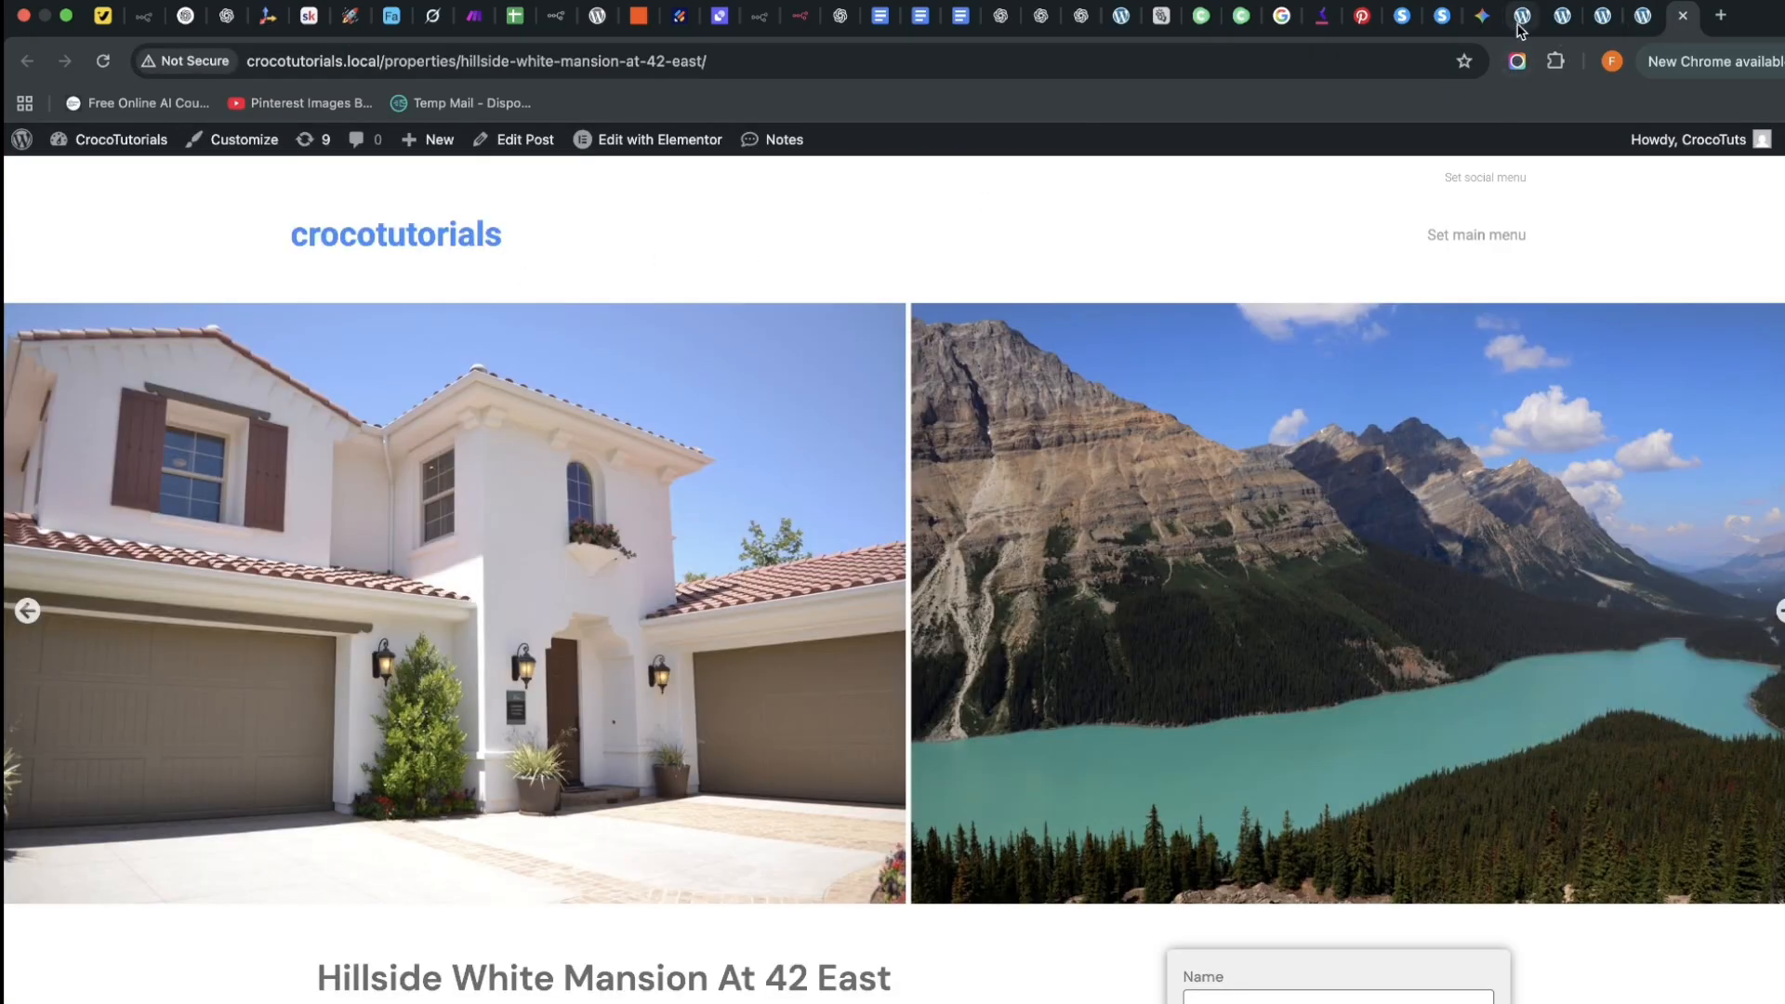
pyautogui.click(1520, 21)
pyautogui.click(1562, 18)
# Create a menu named Main Menu assigned to the Main display location
pyautogui.moveTo(91, 848)
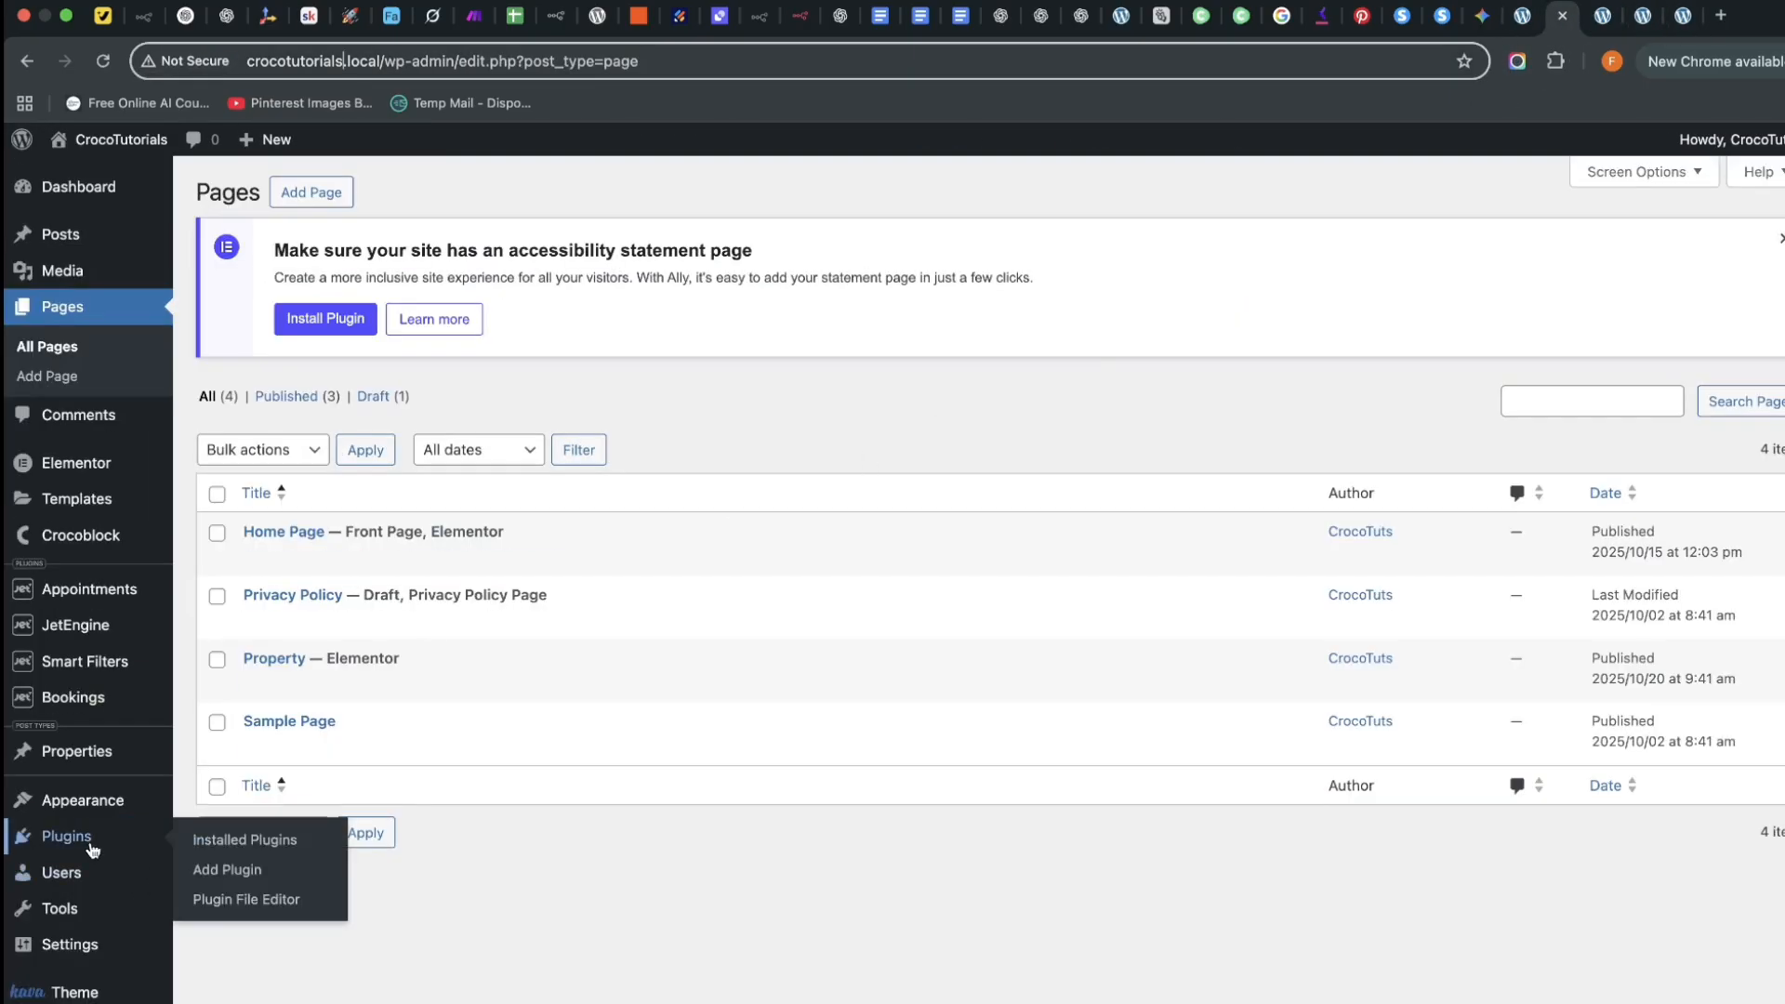
pyautogui.moveTo(89, 802)
pyautogui.click(210, 916)
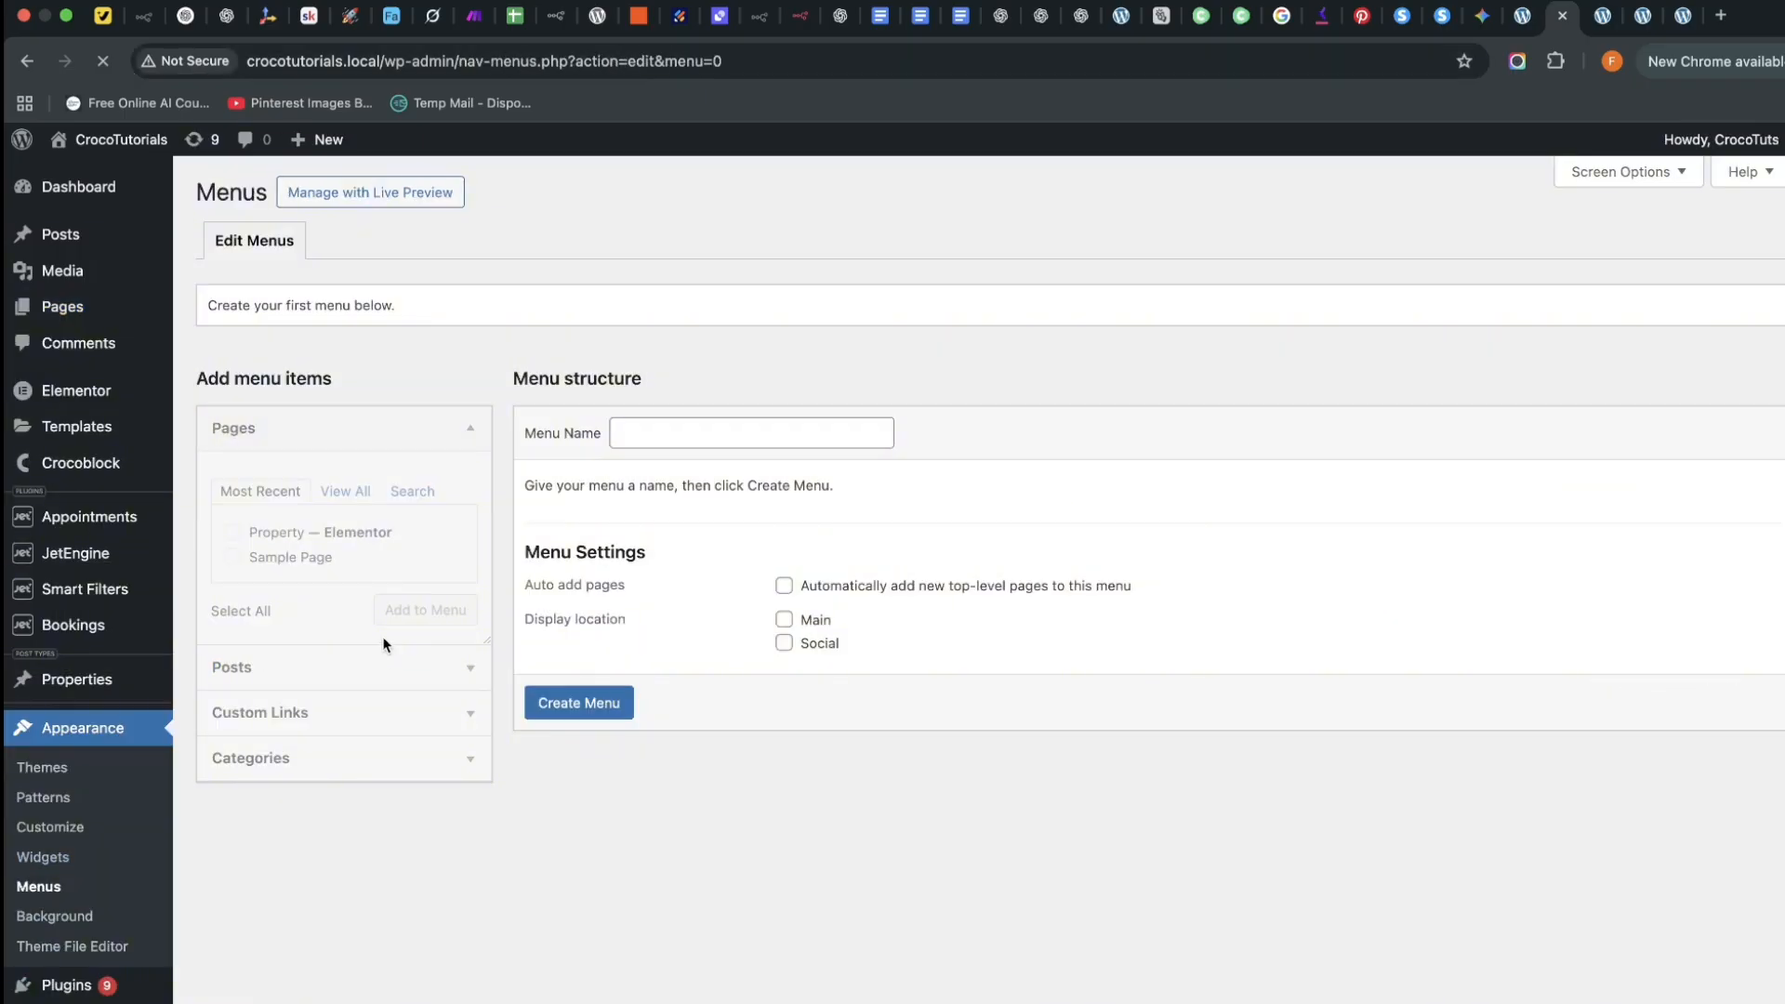
pyautogui.click(342, 491)
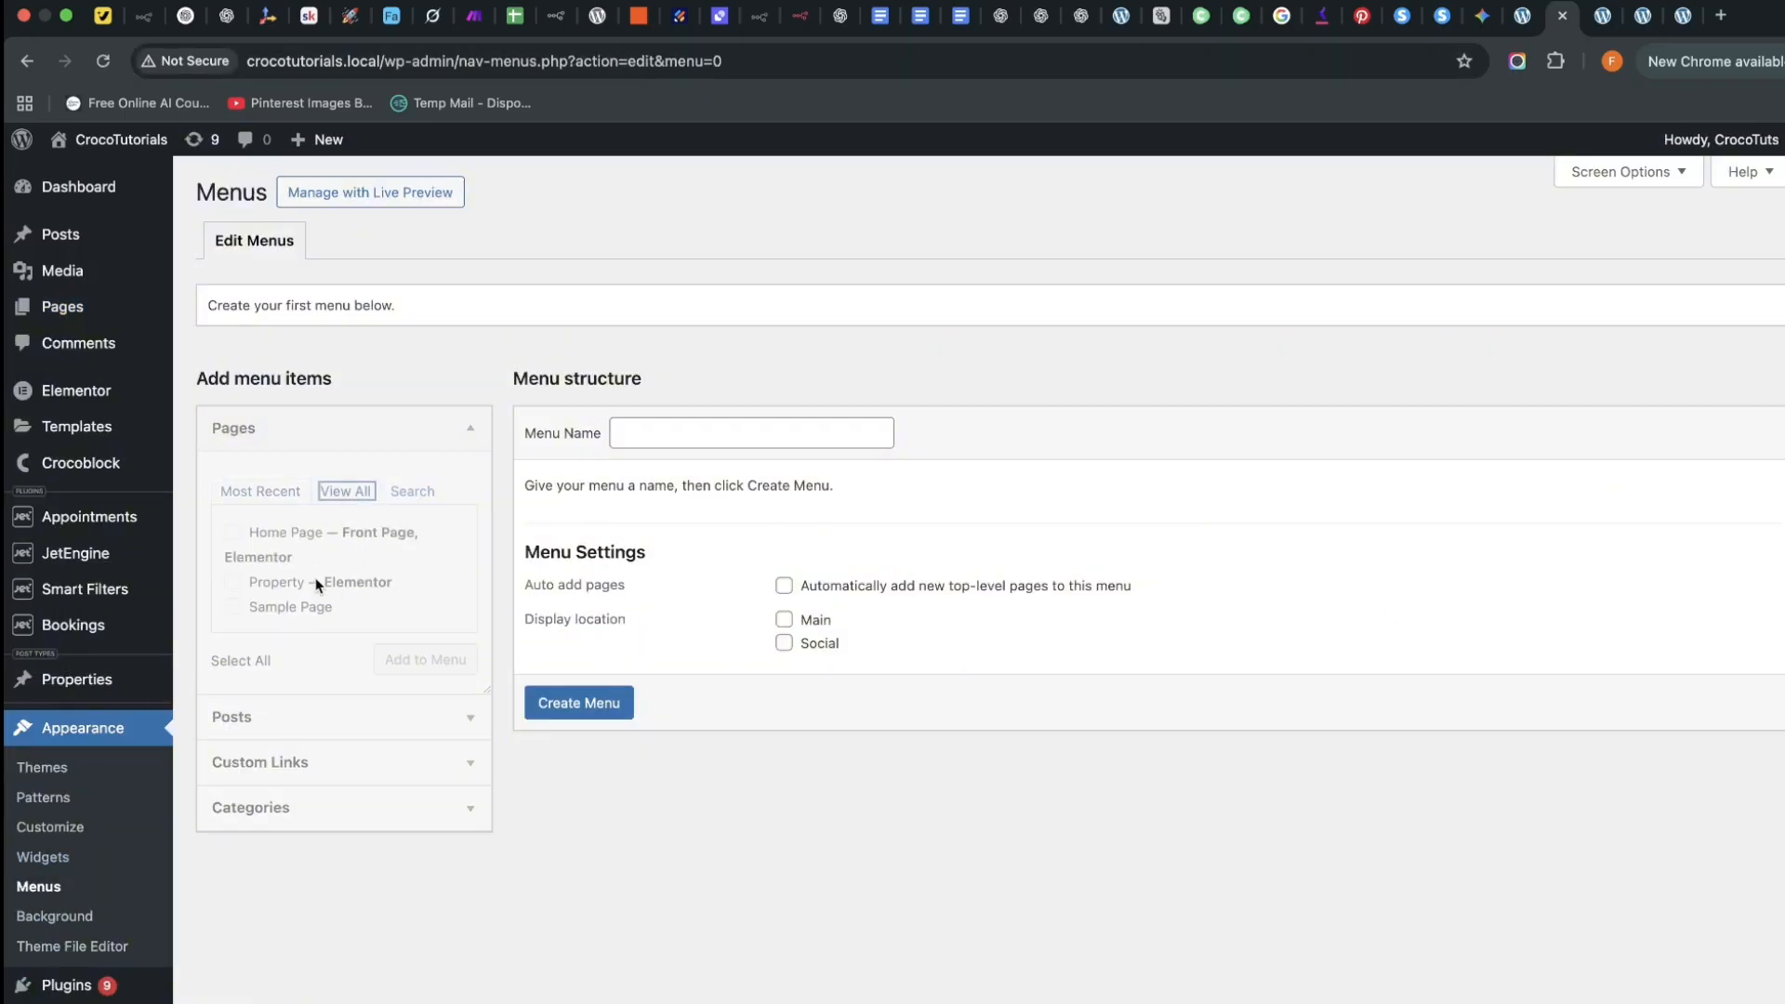
pyautogui.click(688, 434)
pyautogui.click(739, 478)
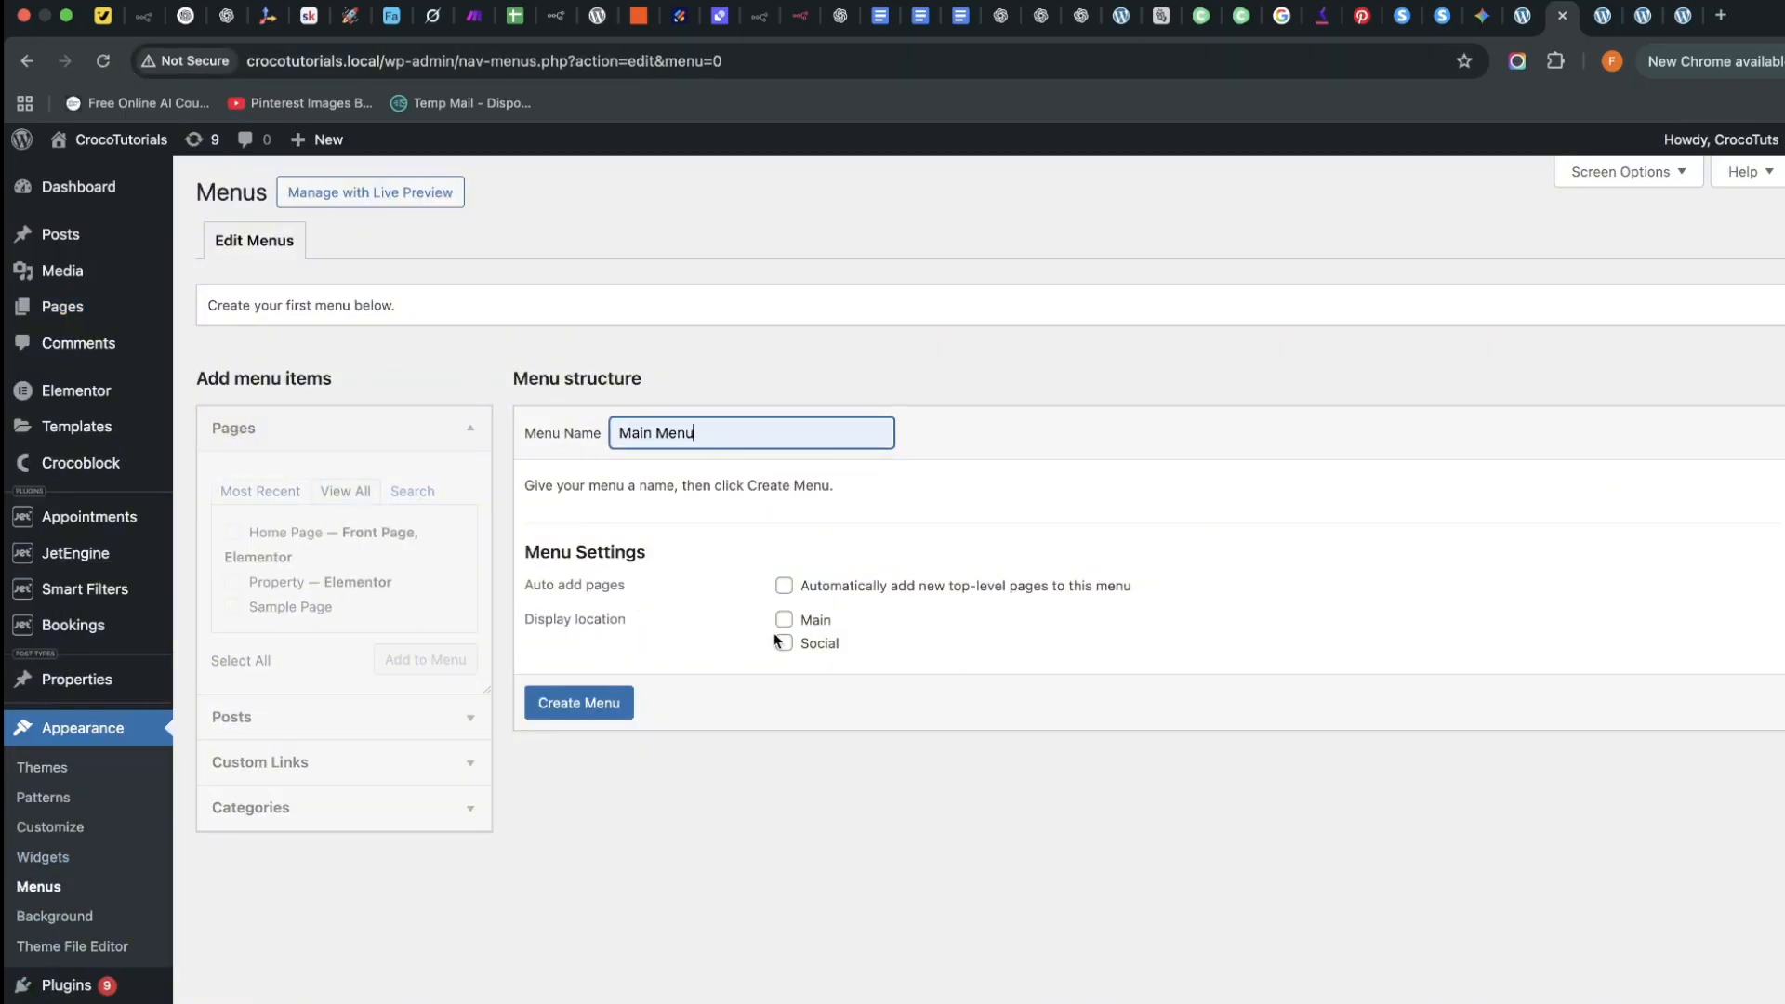
pyautogui.click(786, 620)
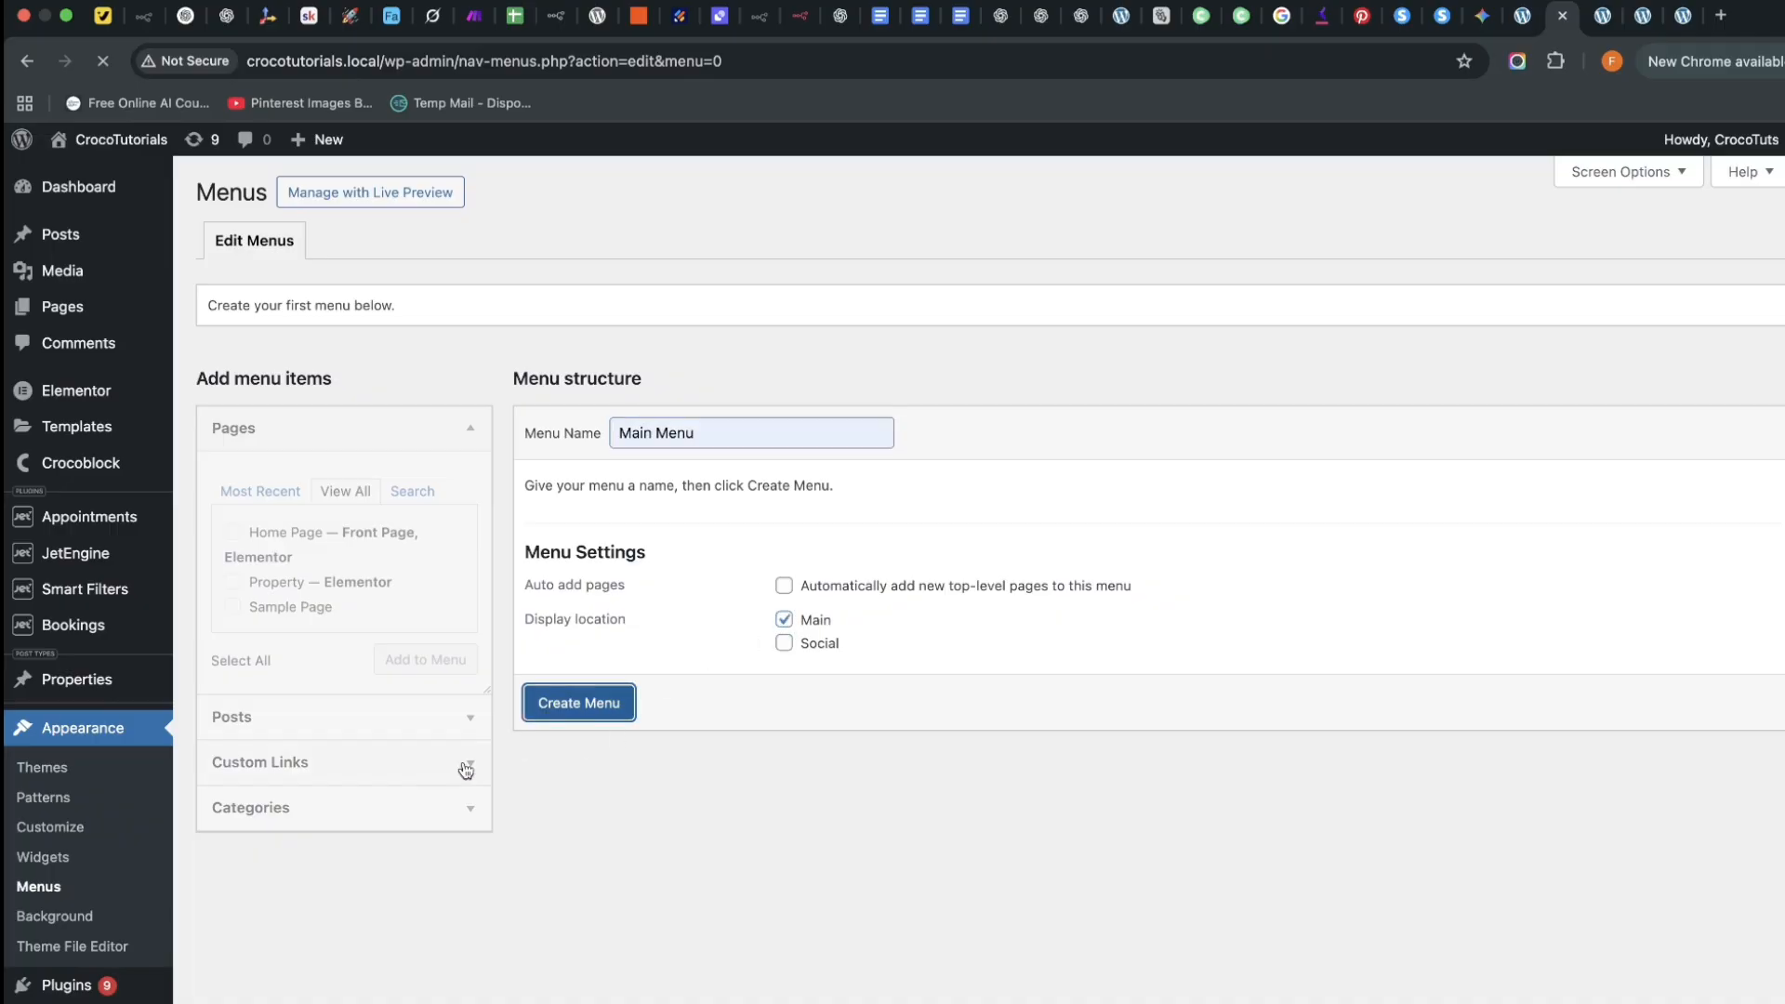
pyautogui.click(578, 703)
# Add Home Page and Property to the menu, relabel the first item Home, and save
pyautogui.click(363, 493)
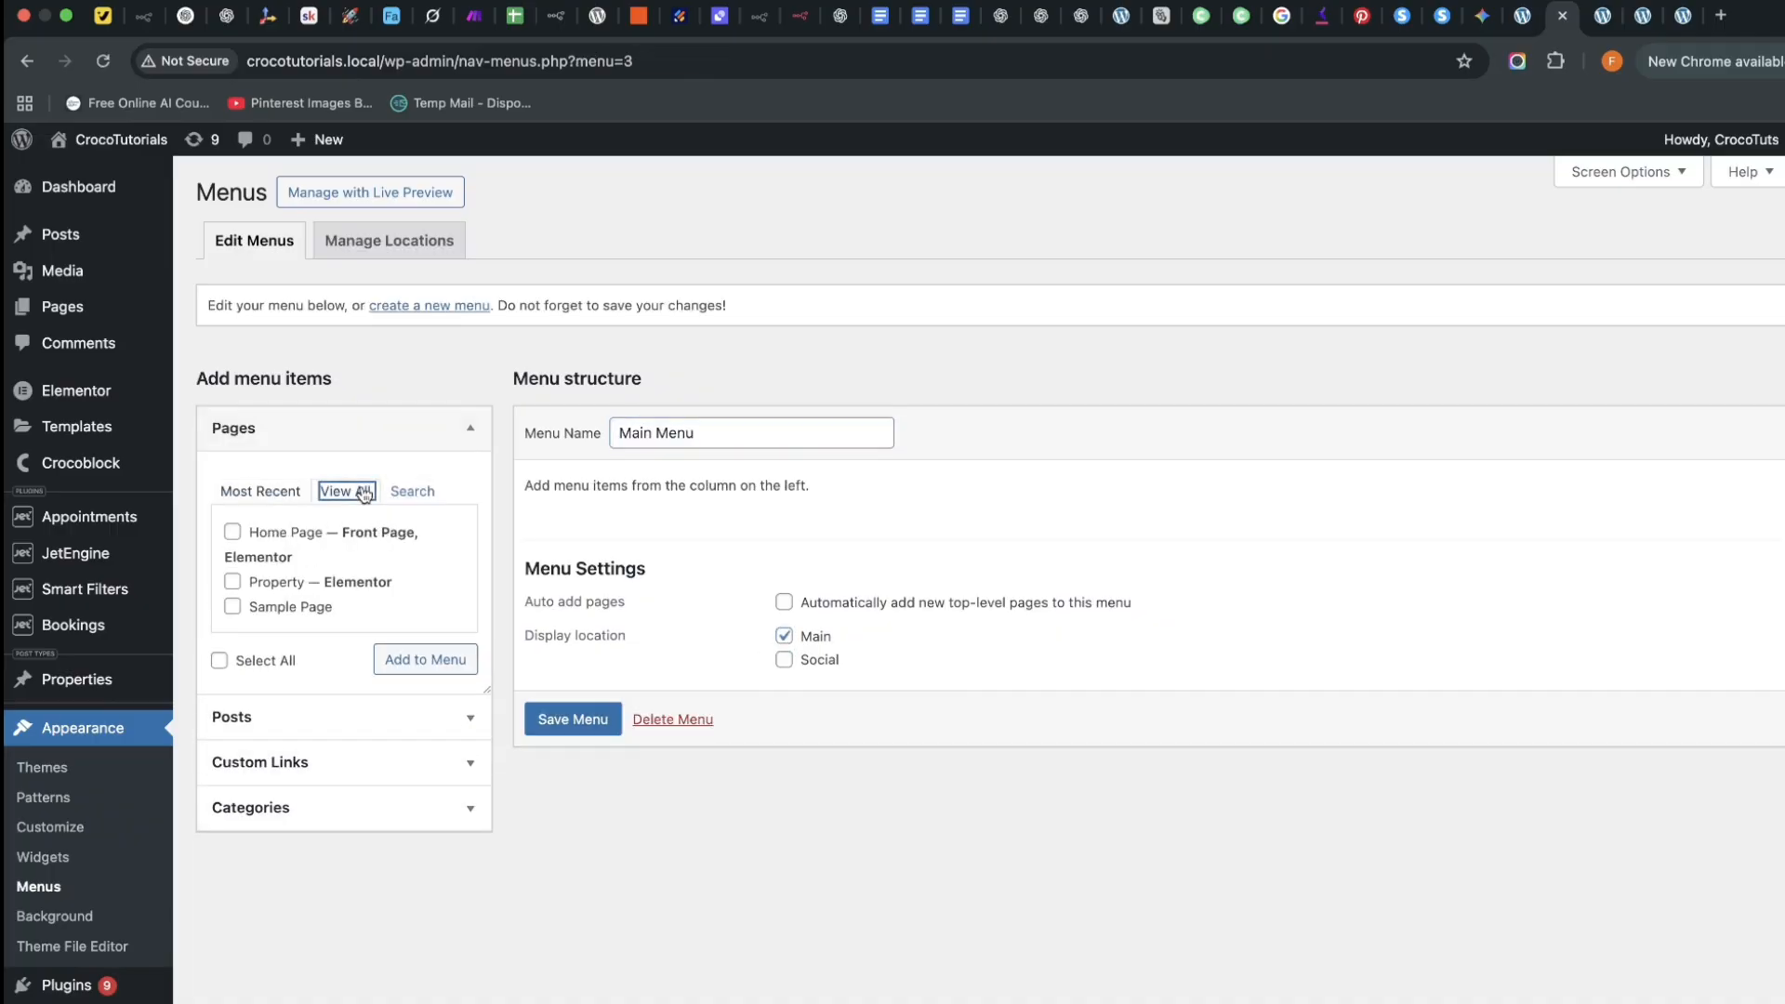
pyautogui.click(233, 531)
pyautogui.click(233, 582)
pyautogui.click(423, 658)
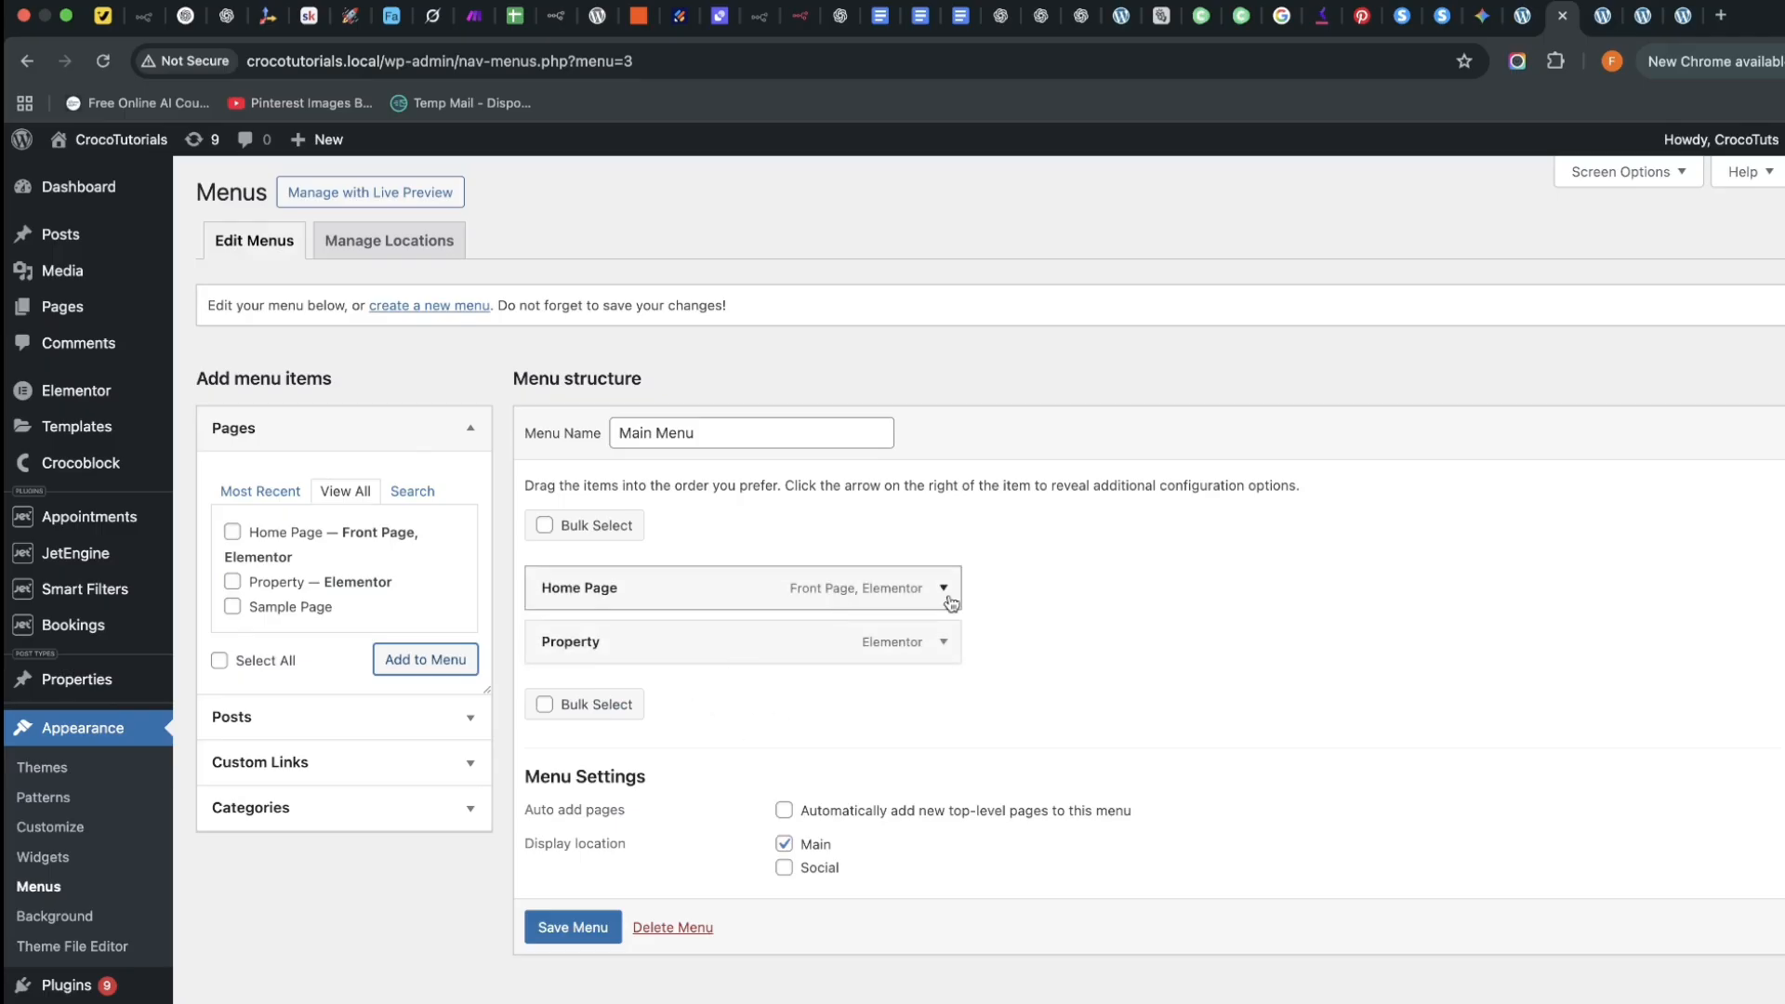
pyautogui.click(943, 588)
pyautogui.click(702, 662)
pyautogui.press('BackSpace')
pyautogui.press('BackSpace')
pyautogui.press('BackSpace')
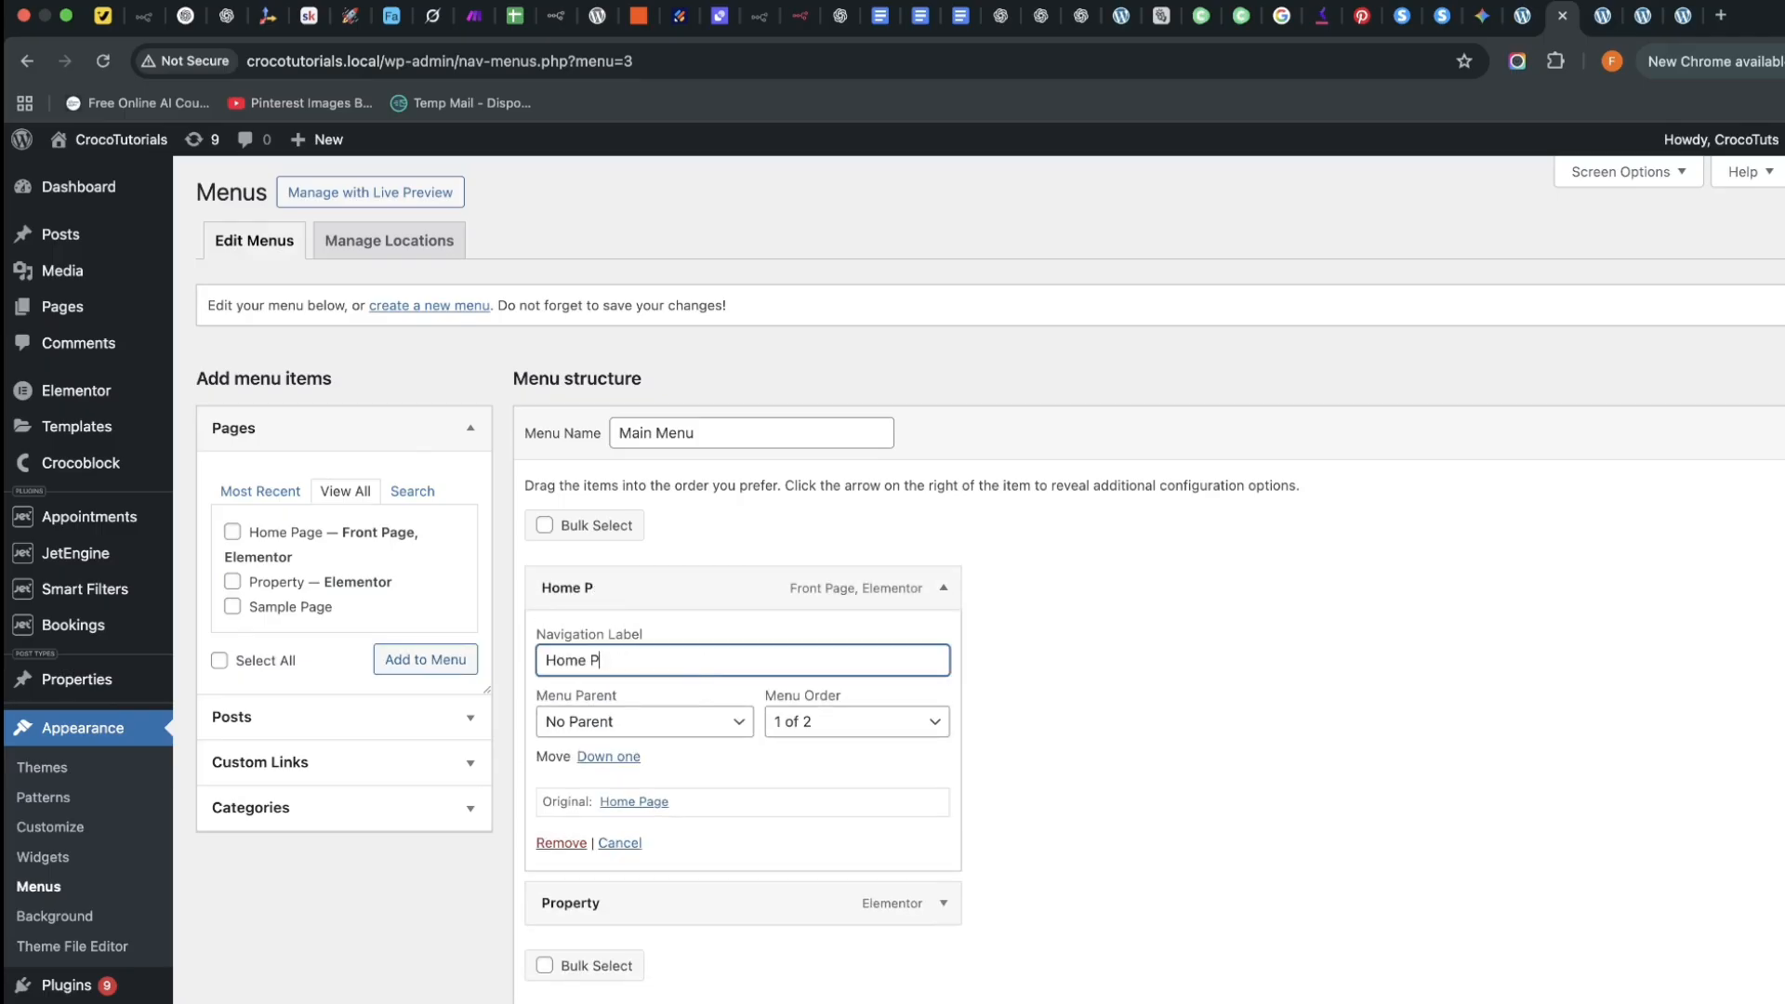
pyautogui.click(942, 588)
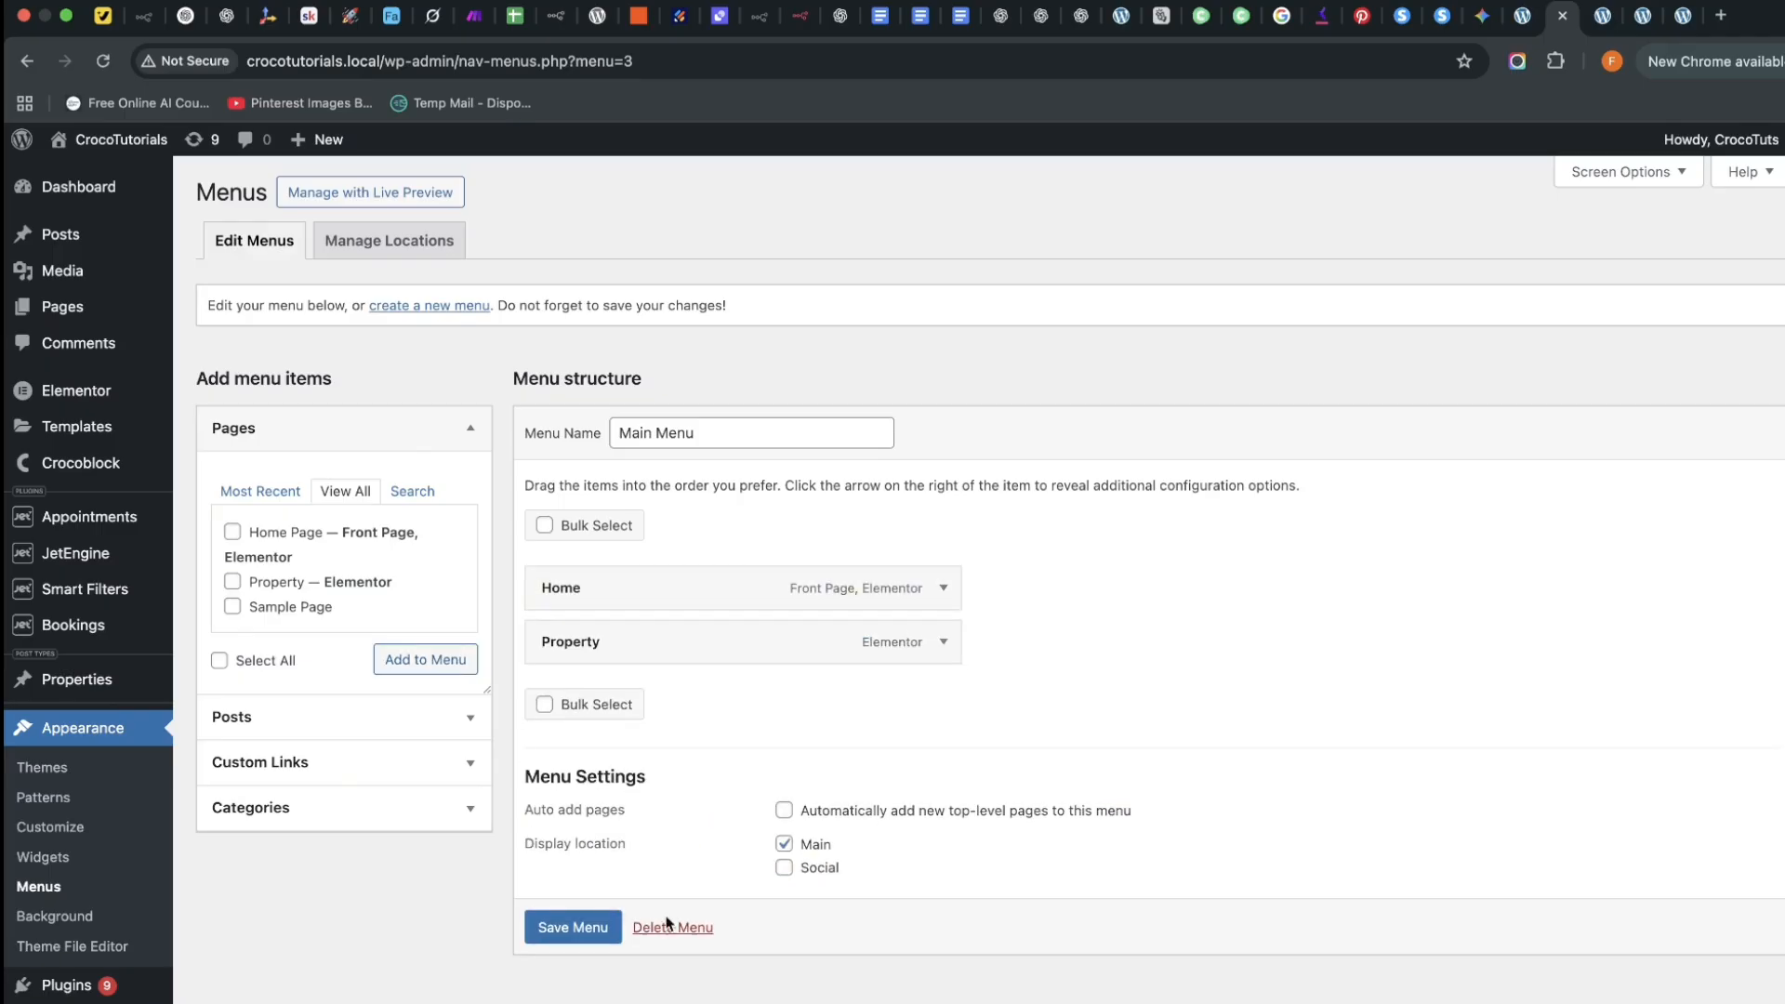
pyautogui.click(586, 928)
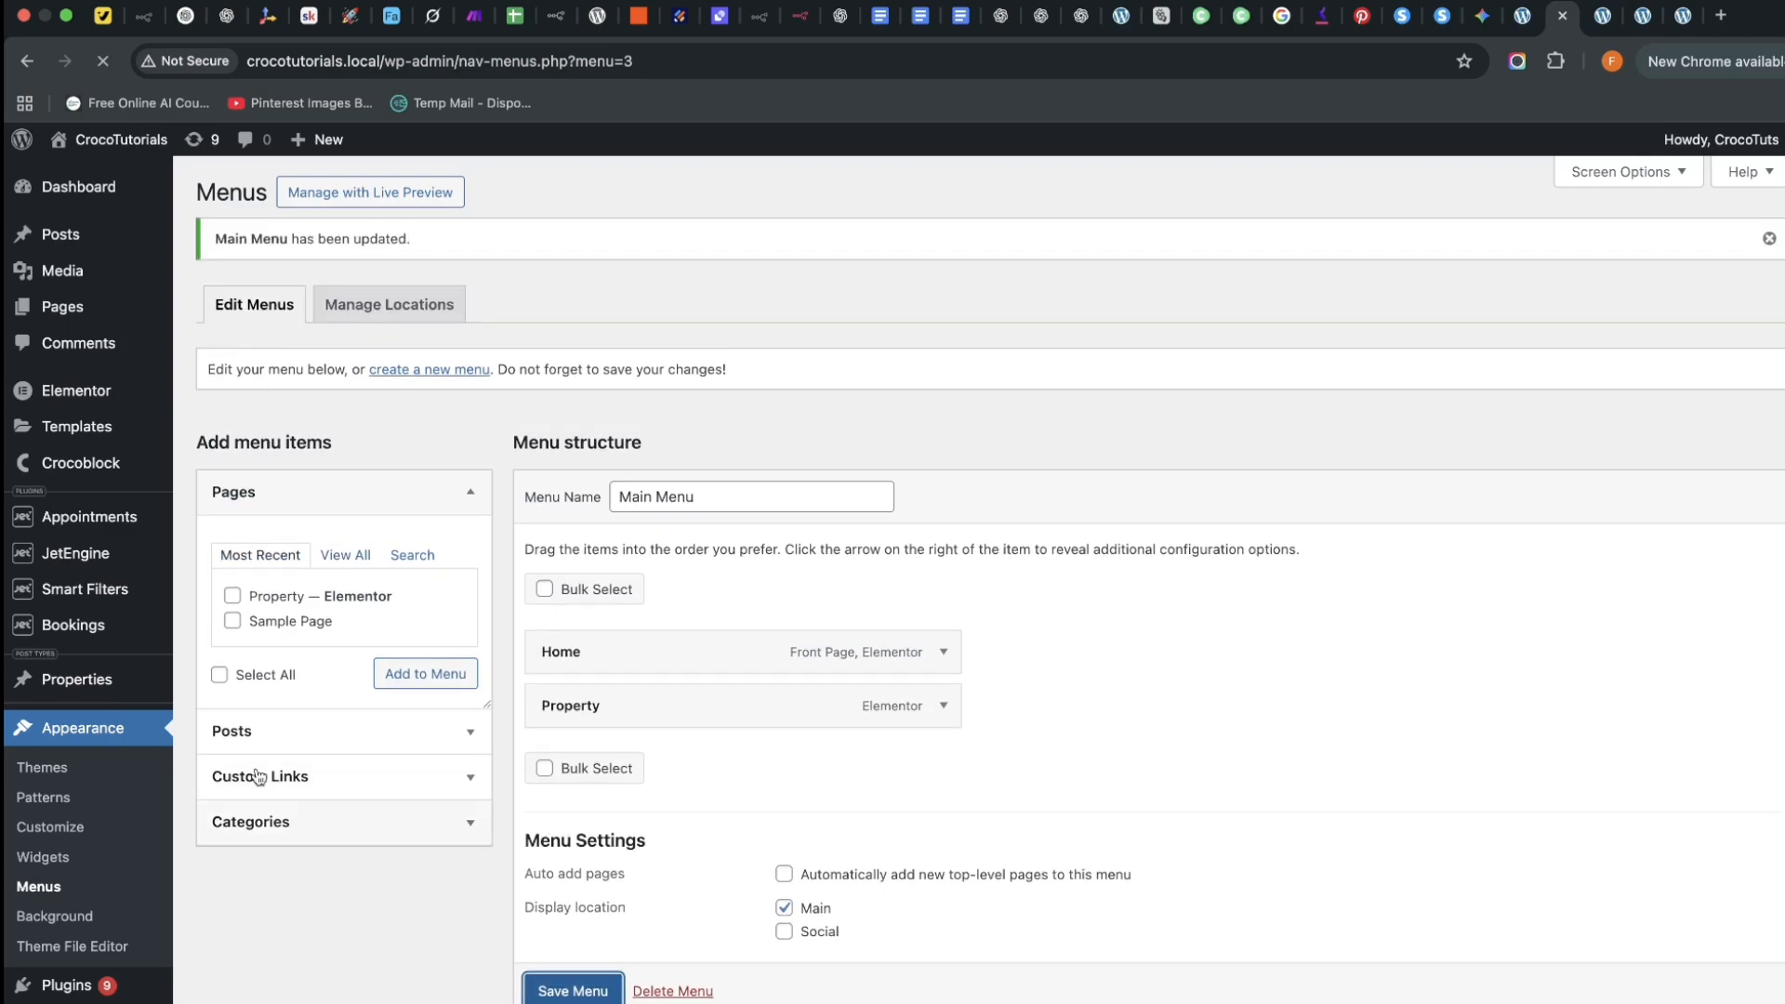
# Open the front page in a new tab to see Home and Property in the header, then return to WP Mail SMTP
pyautogui.moveTo(112, 141)
pyautogui.rightClick(89, 183)
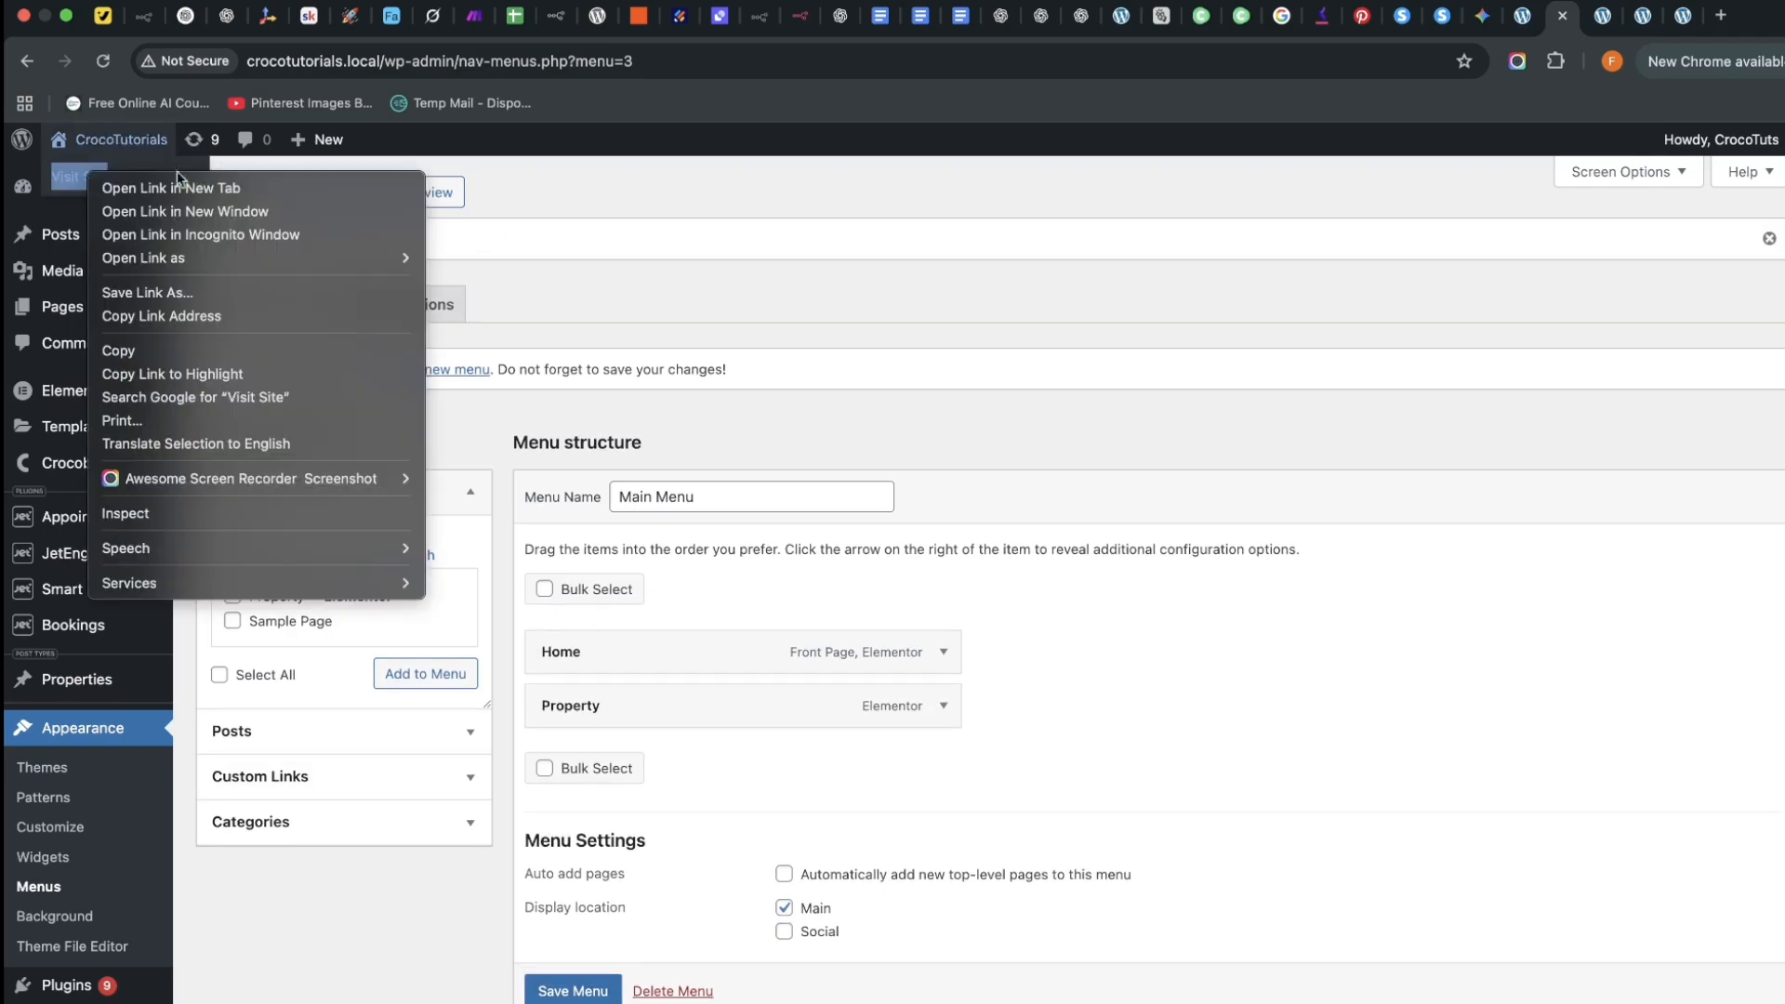
pyautogui.click(130, 187)
pyautogui.click(1567, 17)
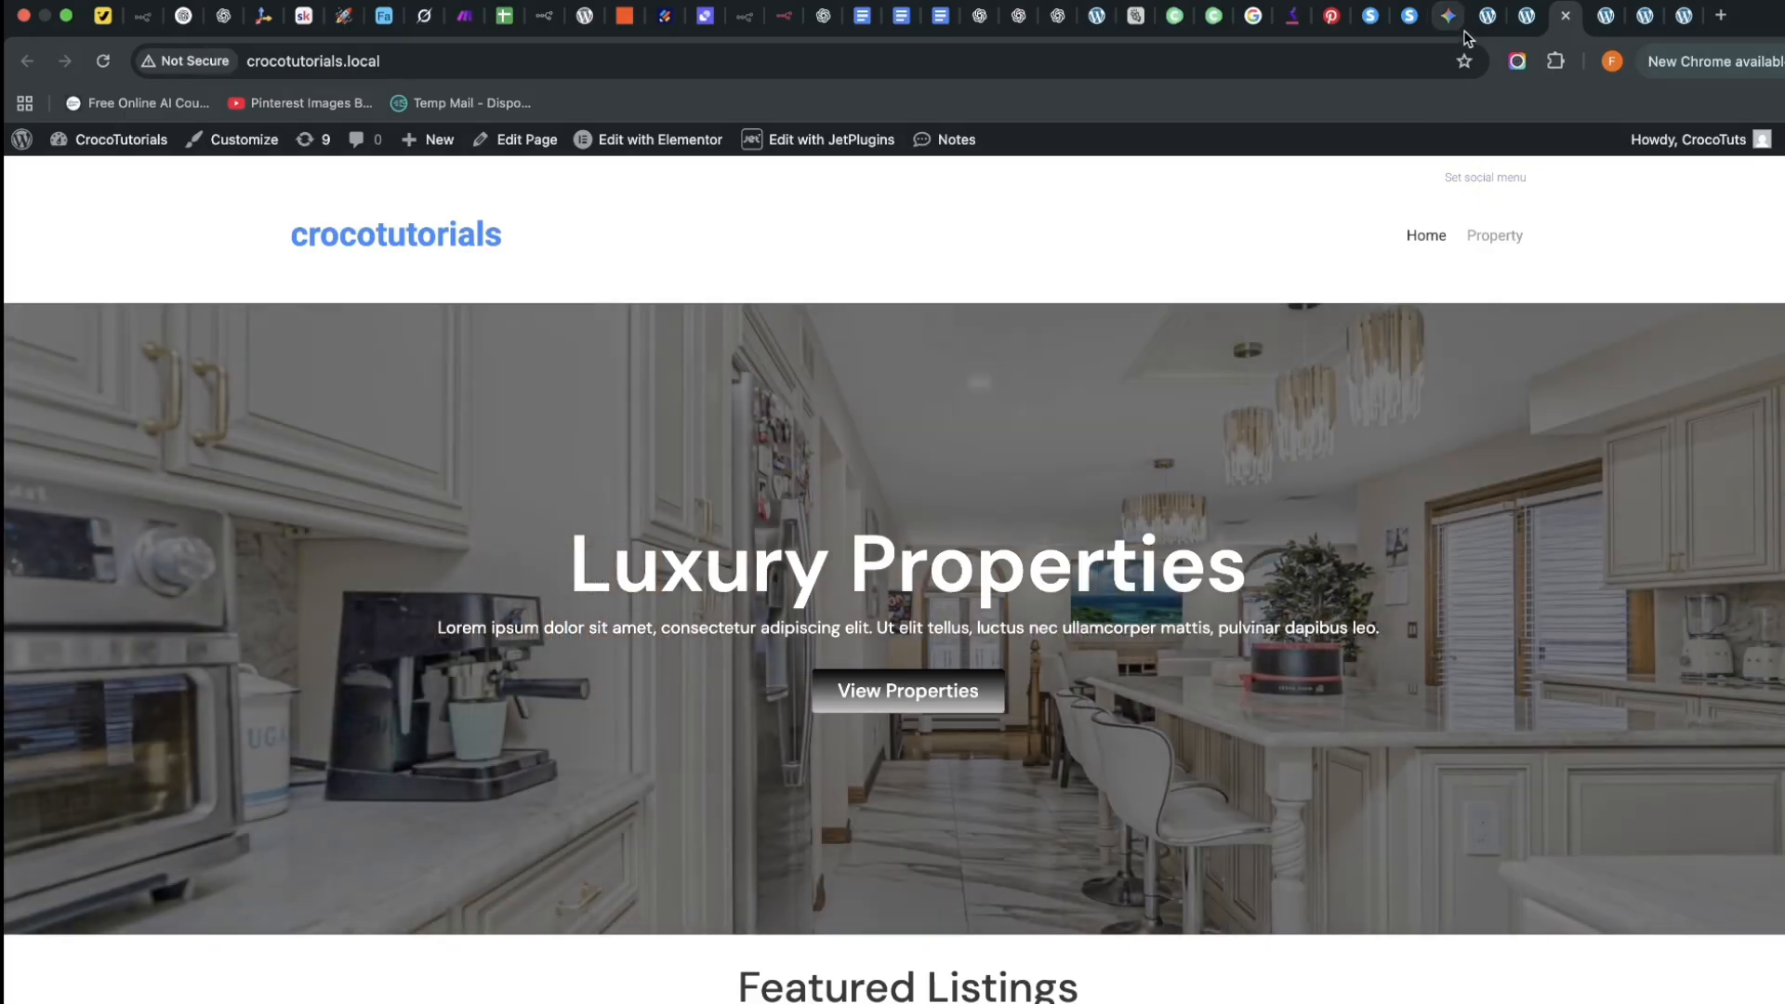
pyautogui.click(1488, 17)
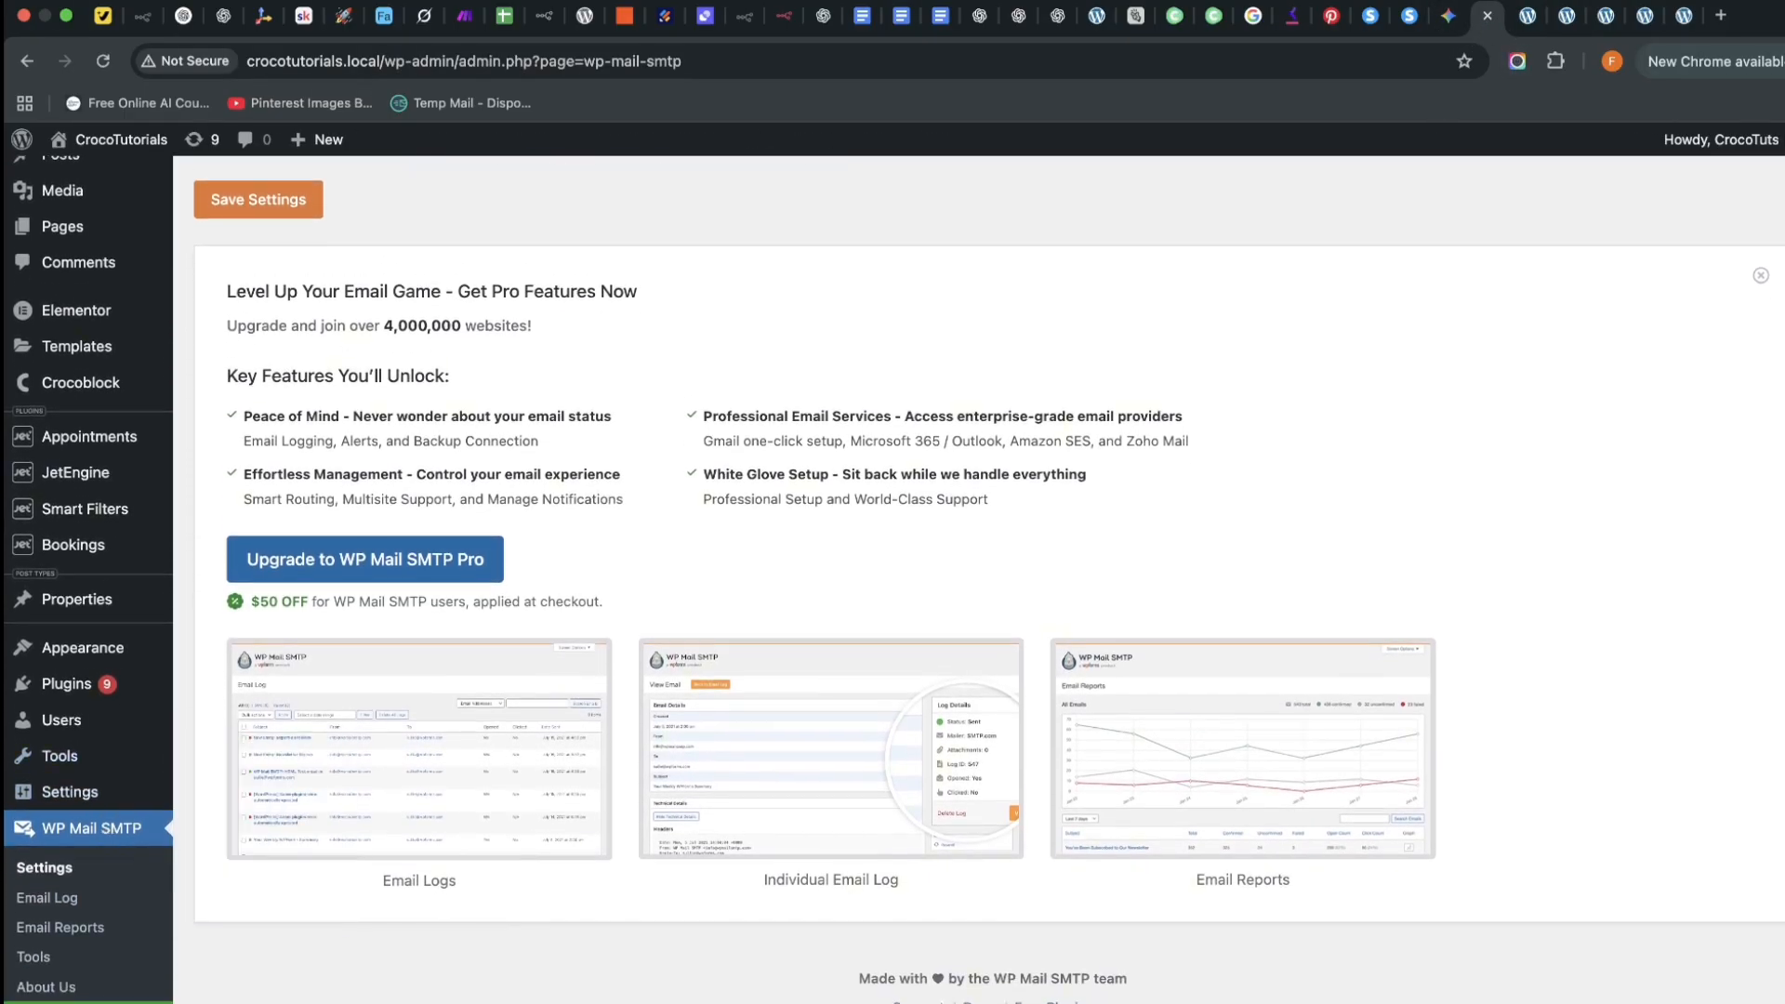
# Bring up the Kava theme's Modules list, after a quick look at the front page
pyautogui.click(75, 955)
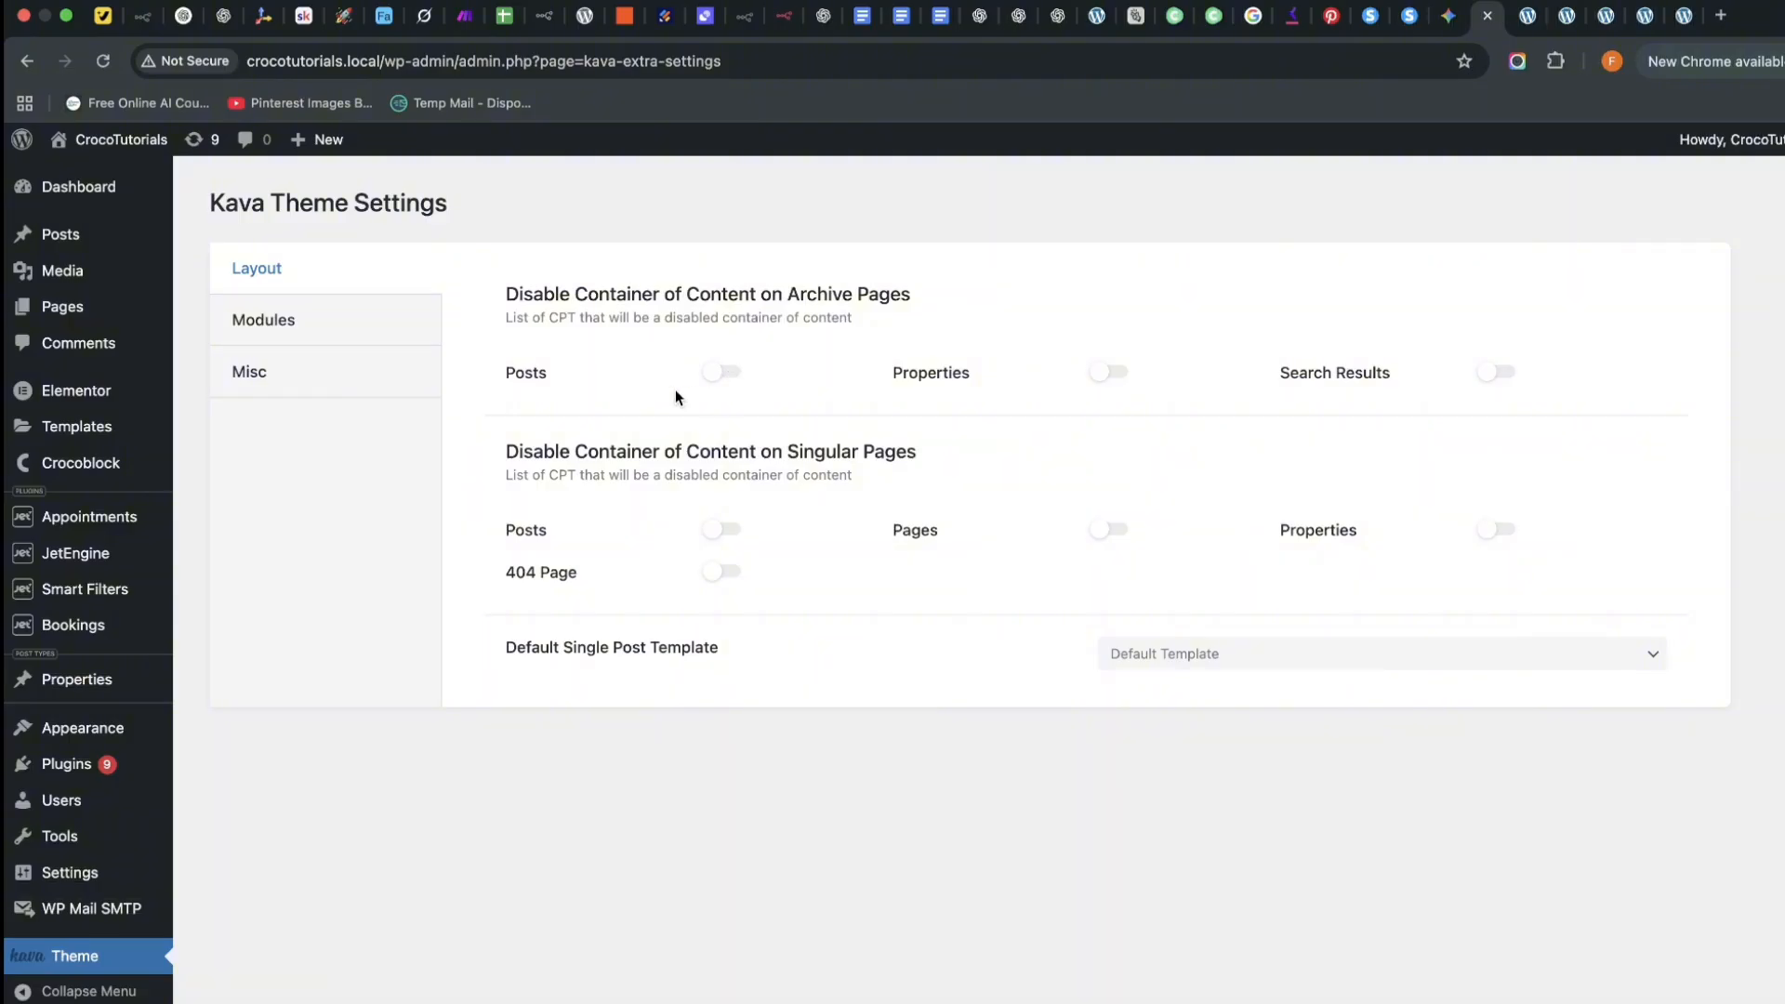
pyautogui.moveTo(112, 141)
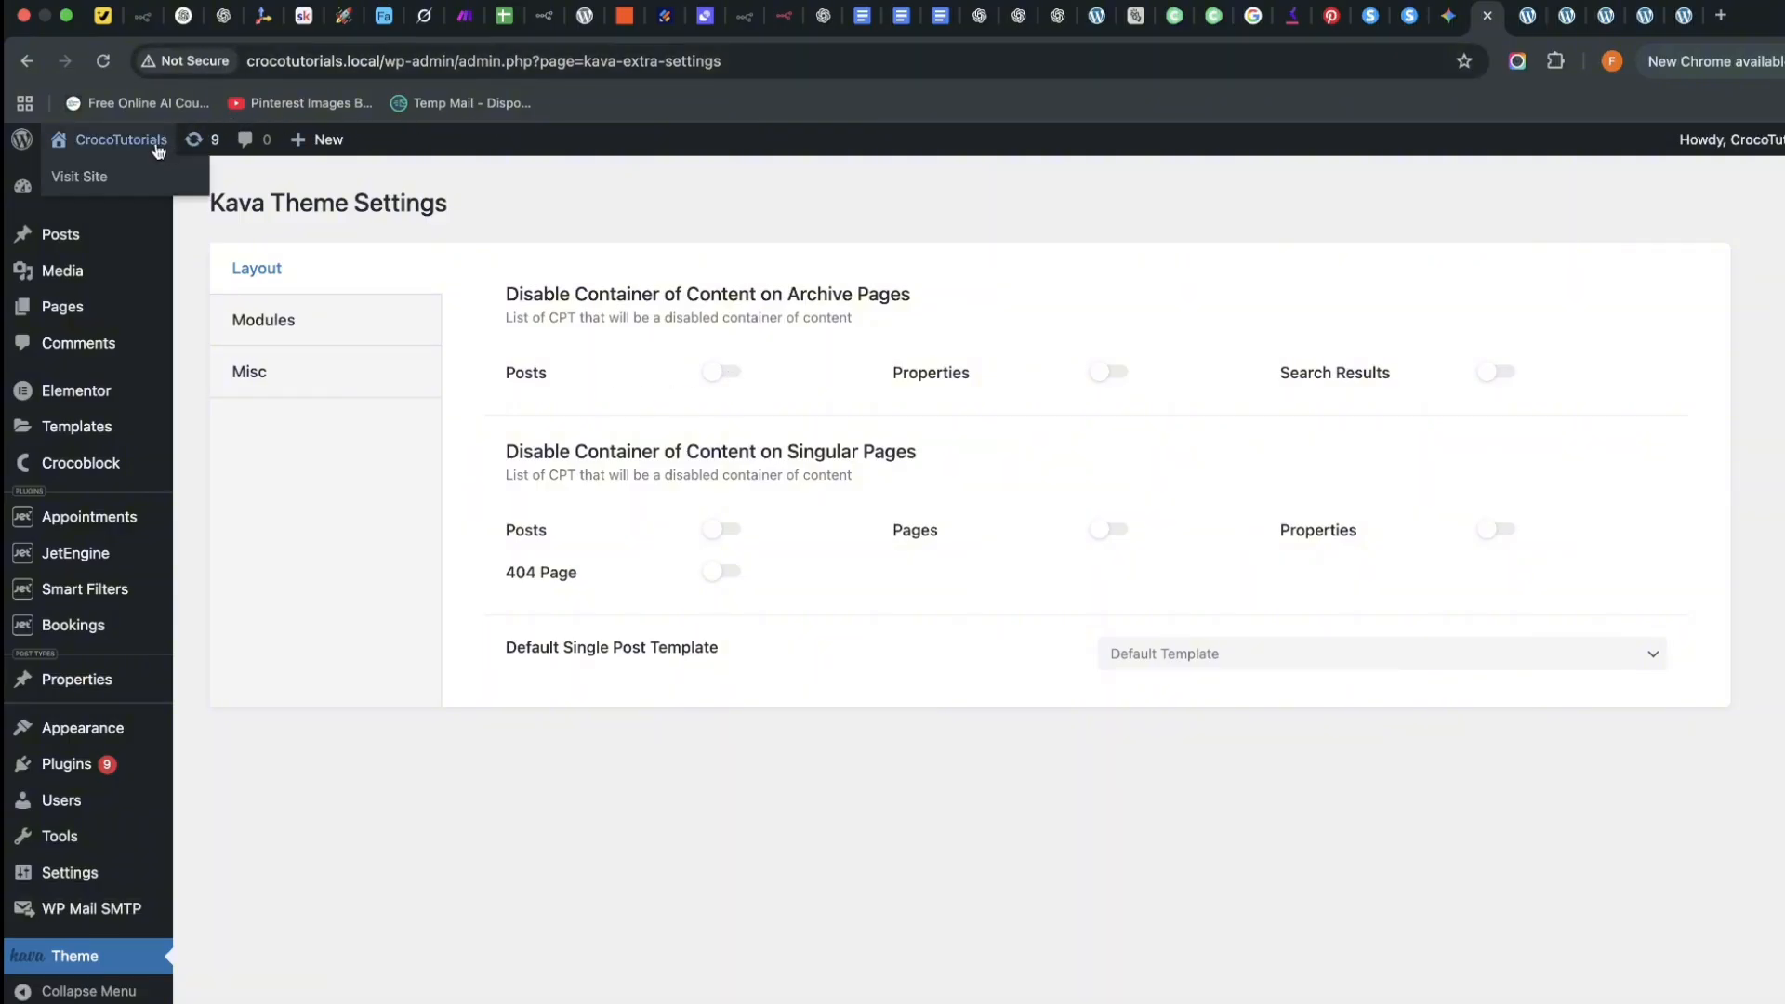
pyautogui.click(107, 176)
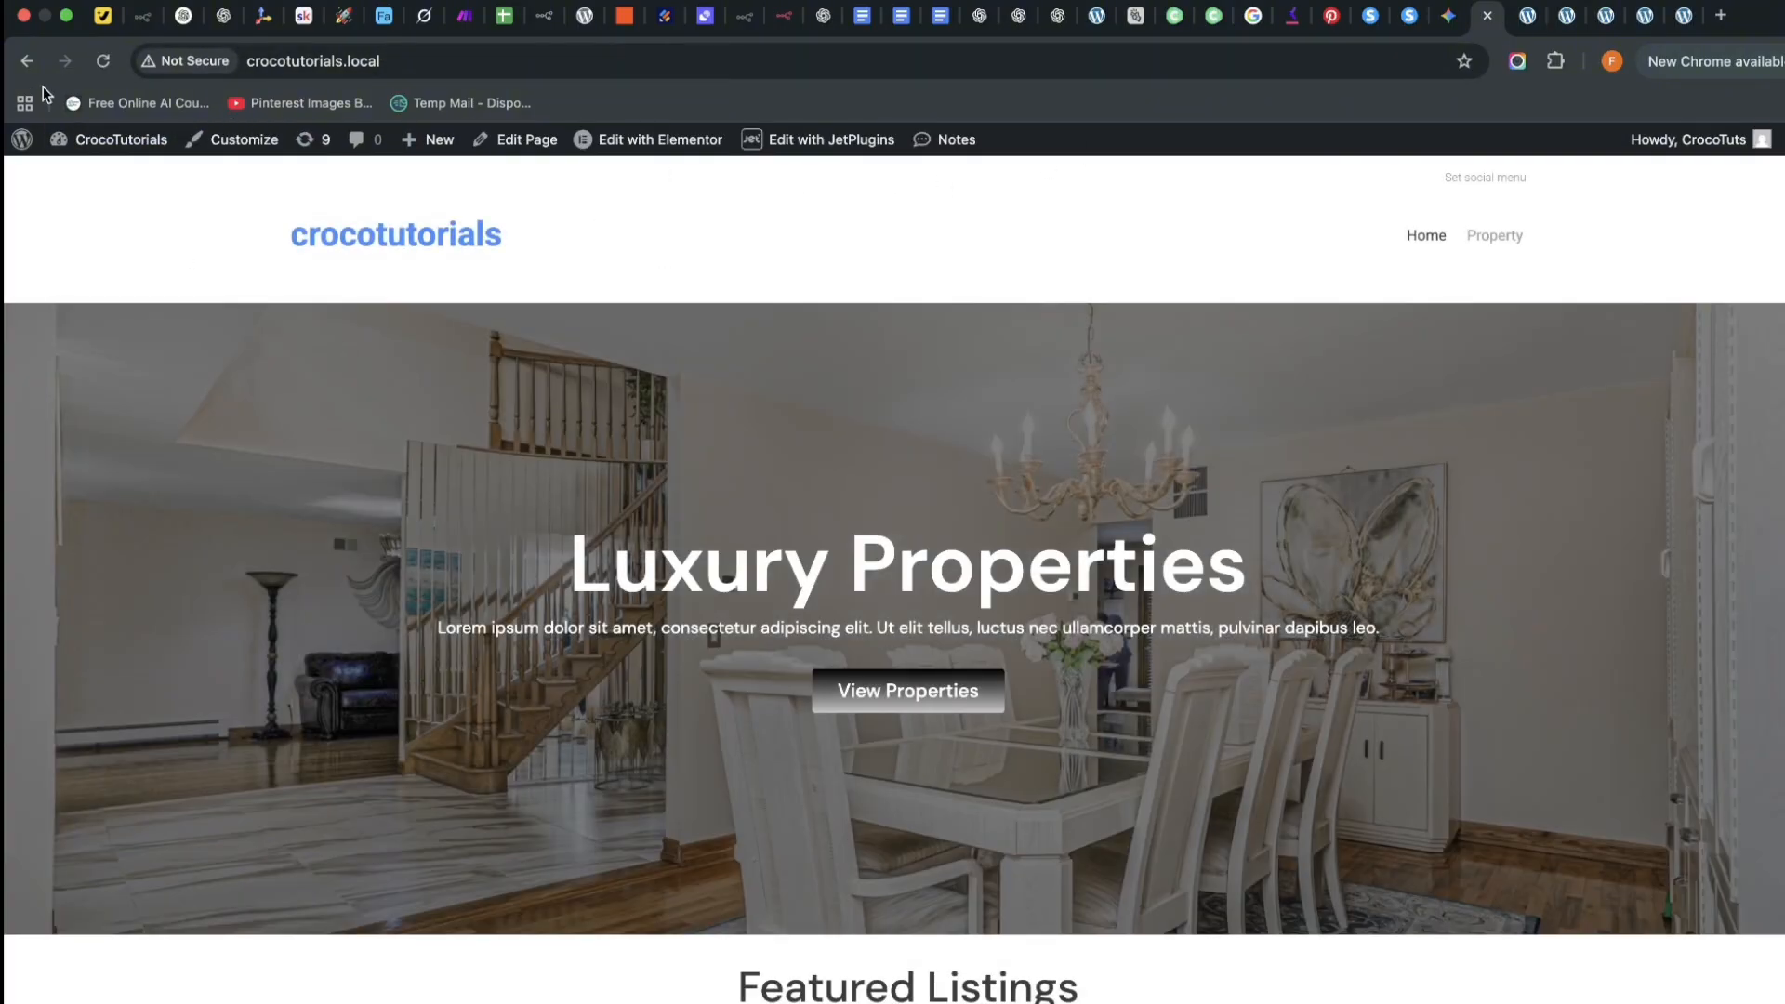
pyautogui.click(27, 60)
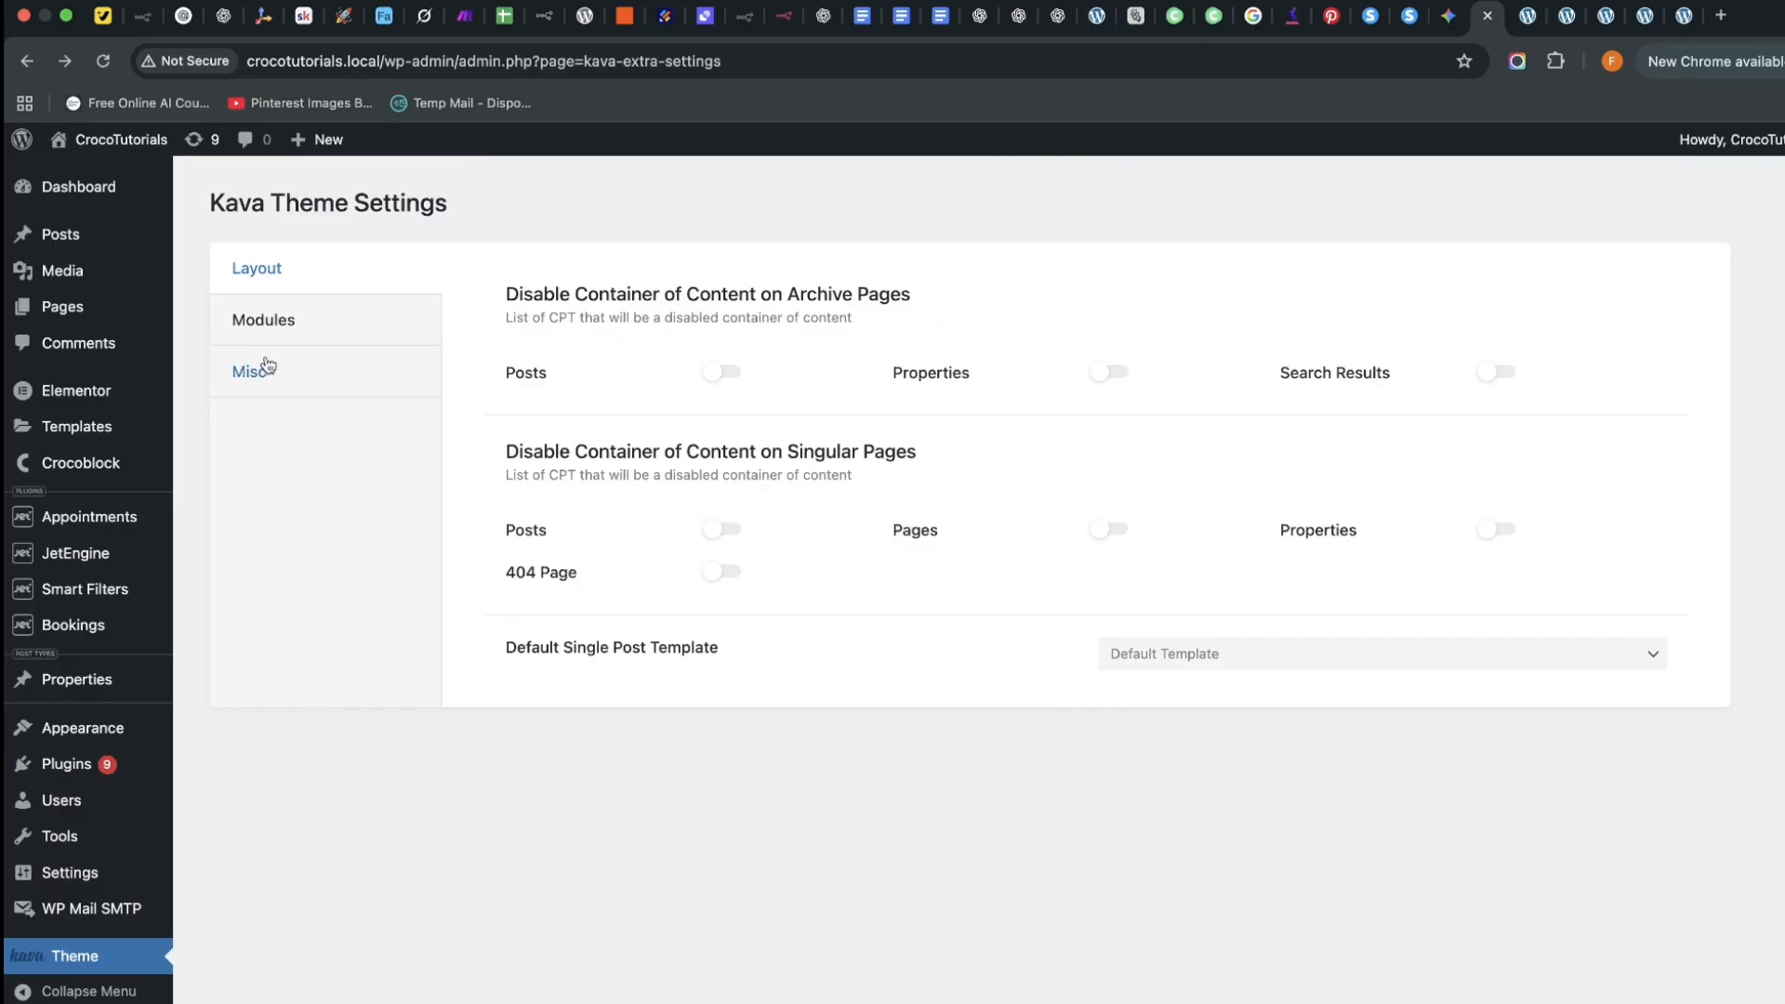
pyautogui.click(263, 319)
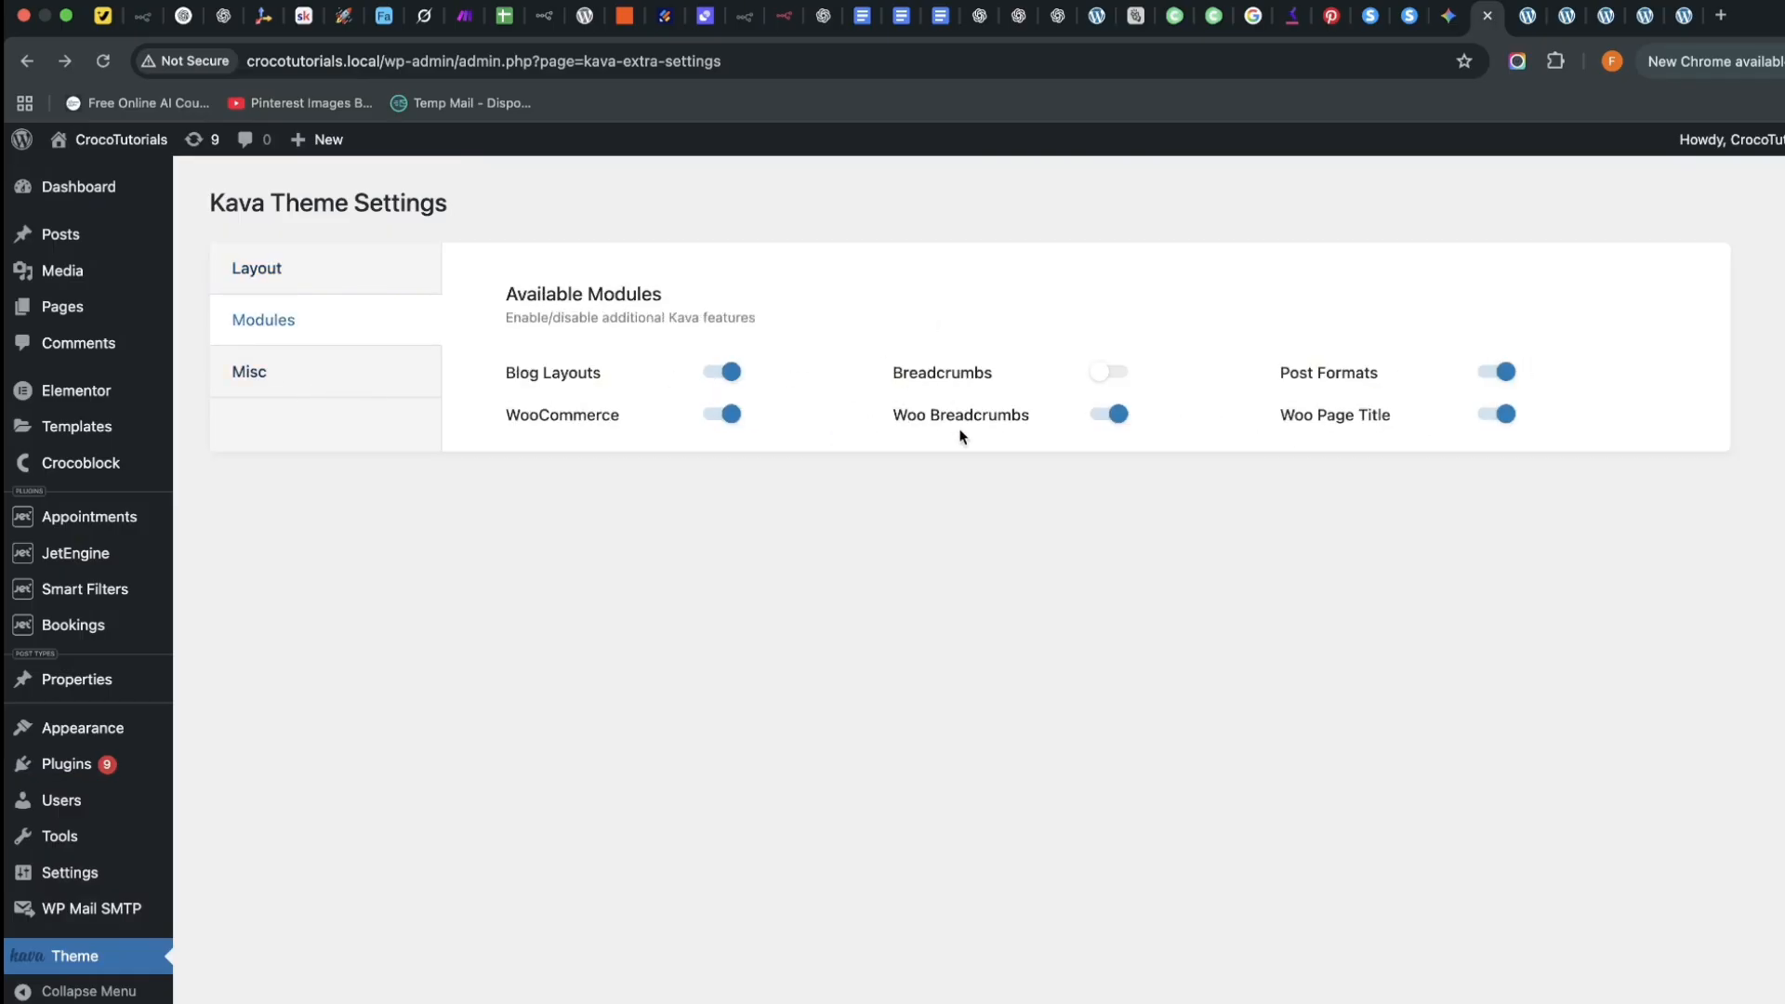
# Disable Woo Breadcrumbs, Woo Page Title, Post Formats, WooCommerce and Blog Layouts, then reload the property page
pyautogui.click(1113, 420)
pyautogui.click(1490, 418)
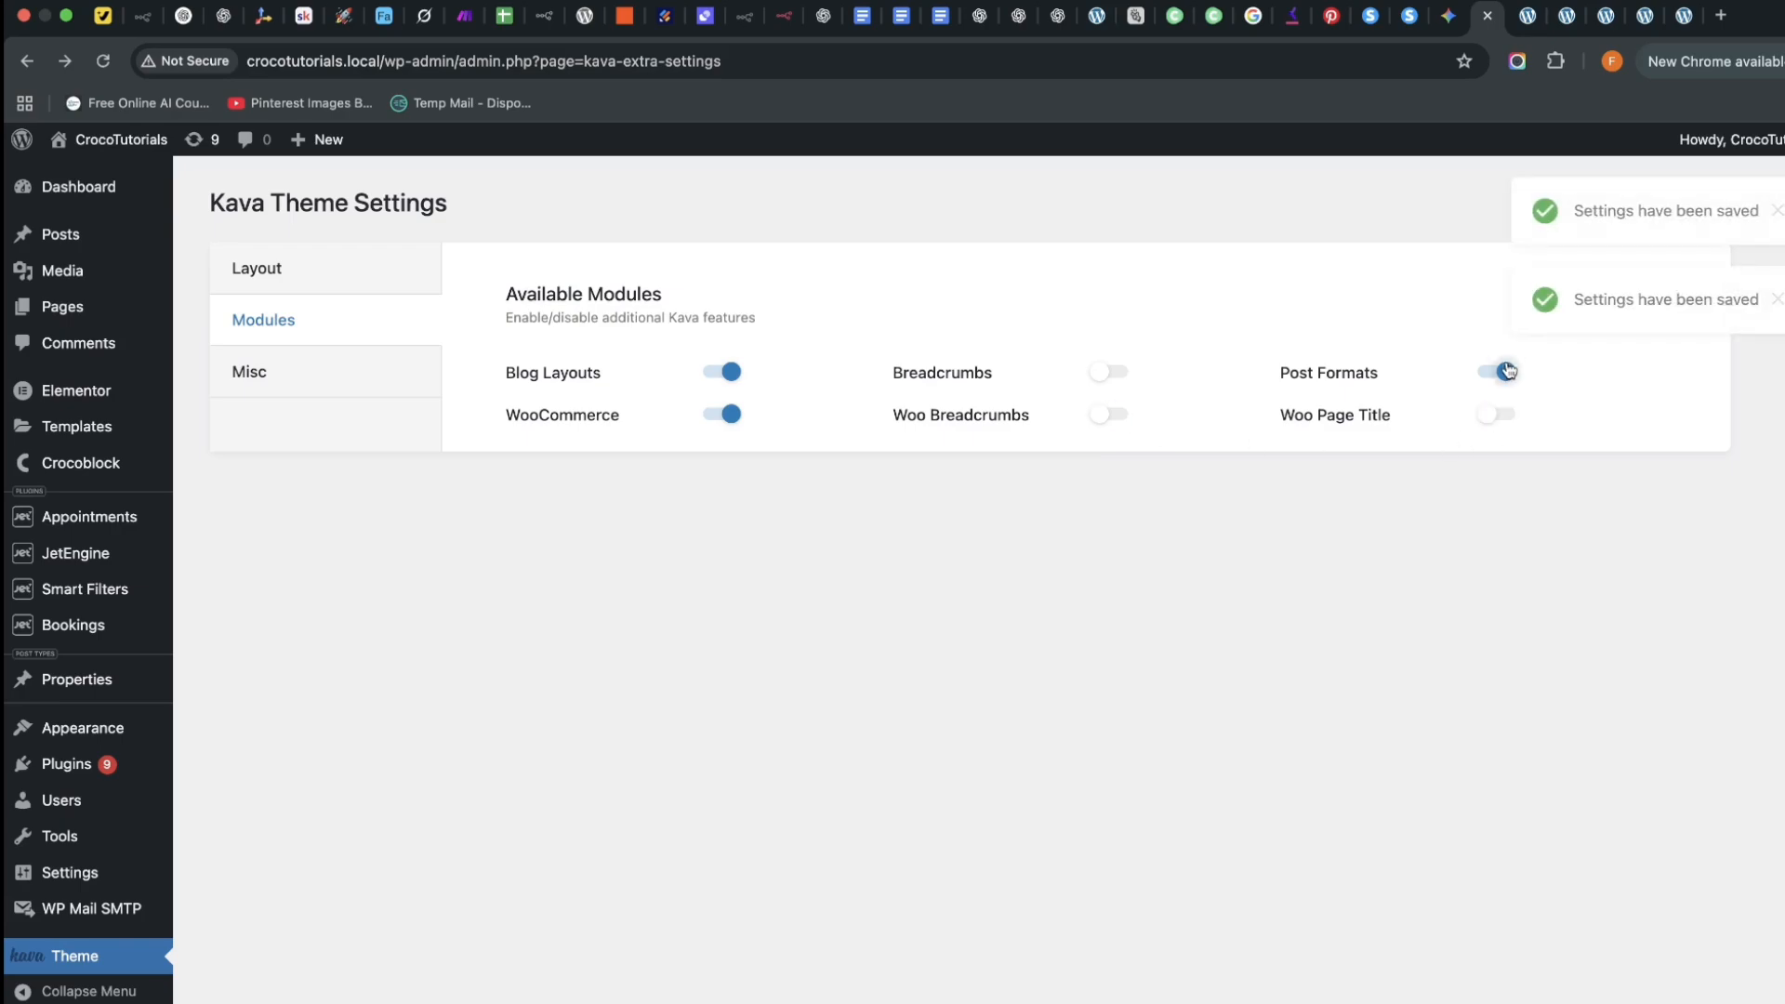
pyautogui.click(1506, 371)
pyautogui.click(728, 415)
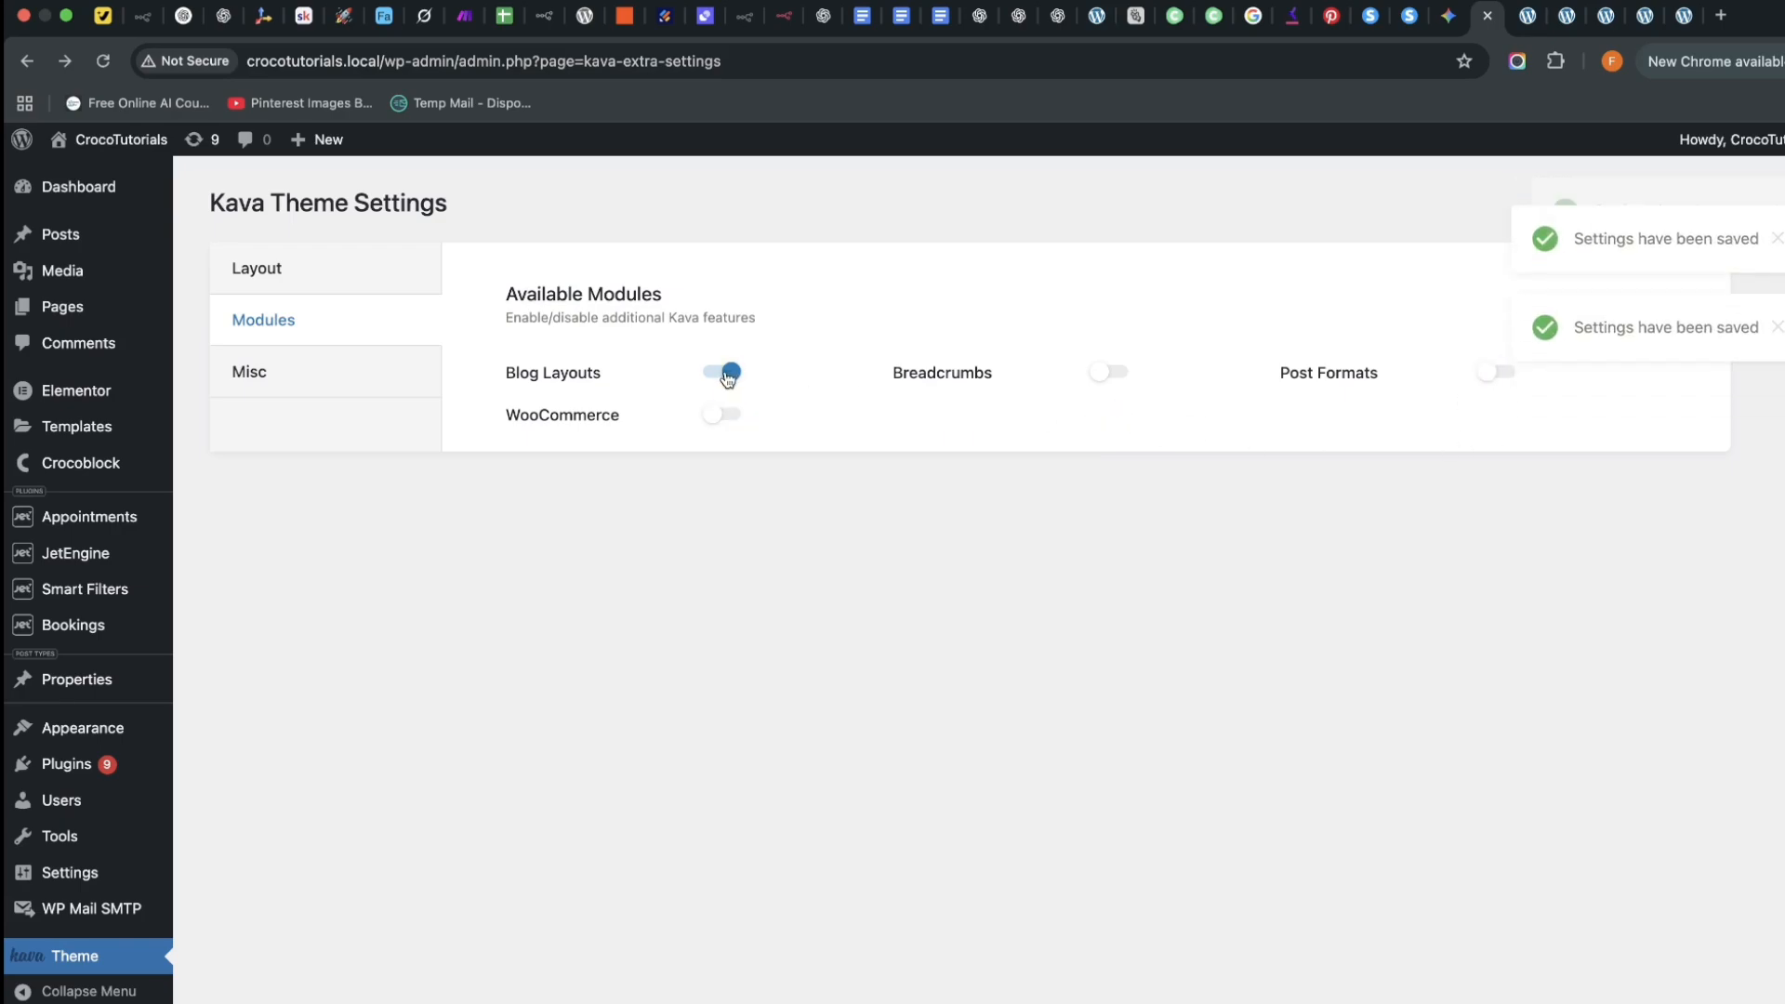
pyautogui.click(728, 372)
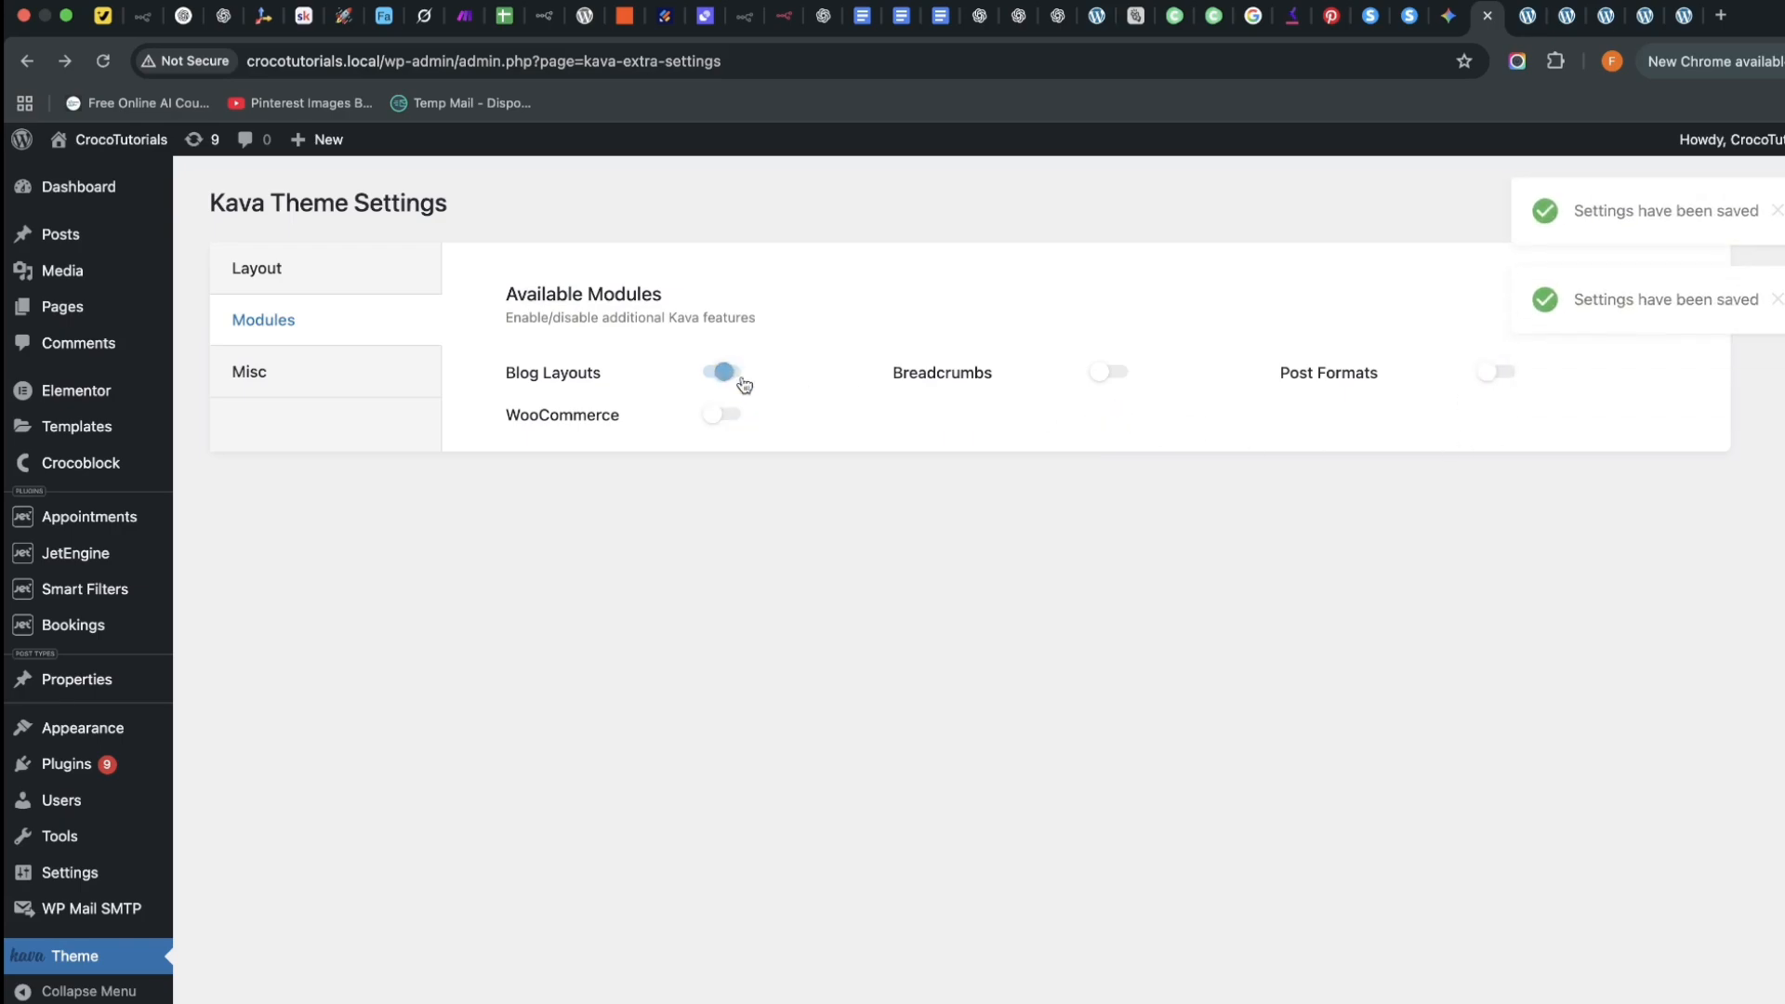
pyautogui.click(1682, 15)
pyautogui.press('super+r')
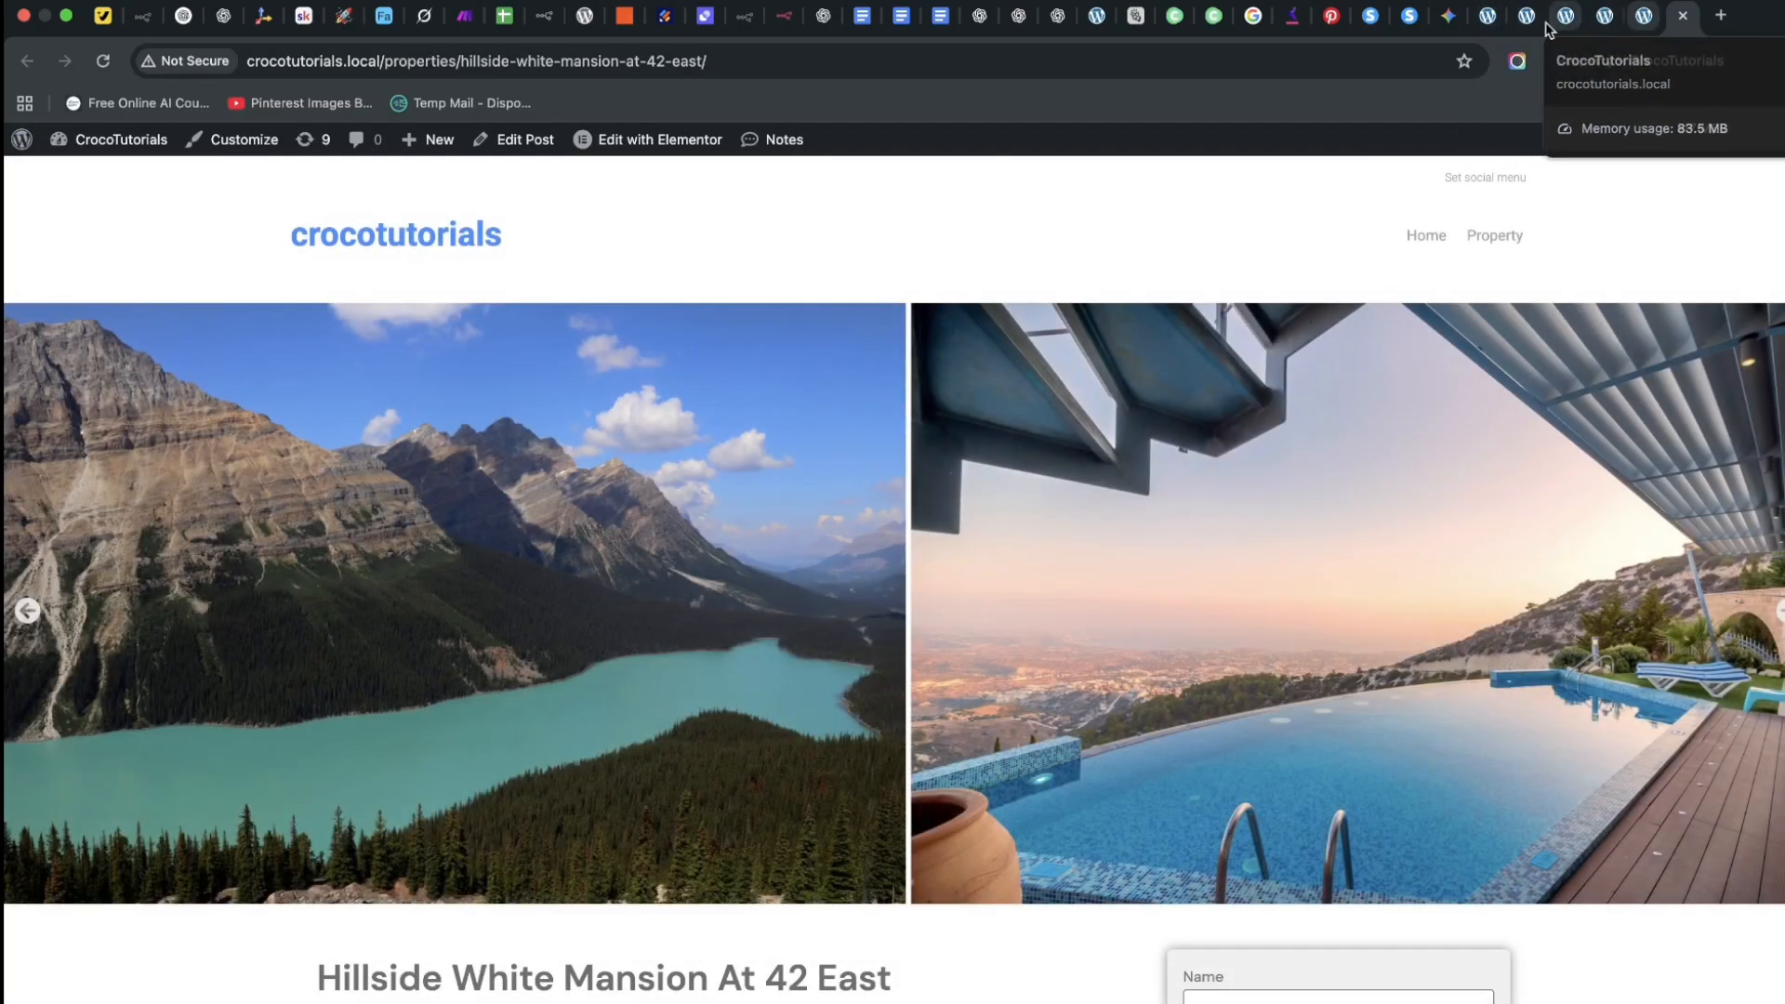
pyautogui.click(1489, 17)
pyautogui.click(263, 273)
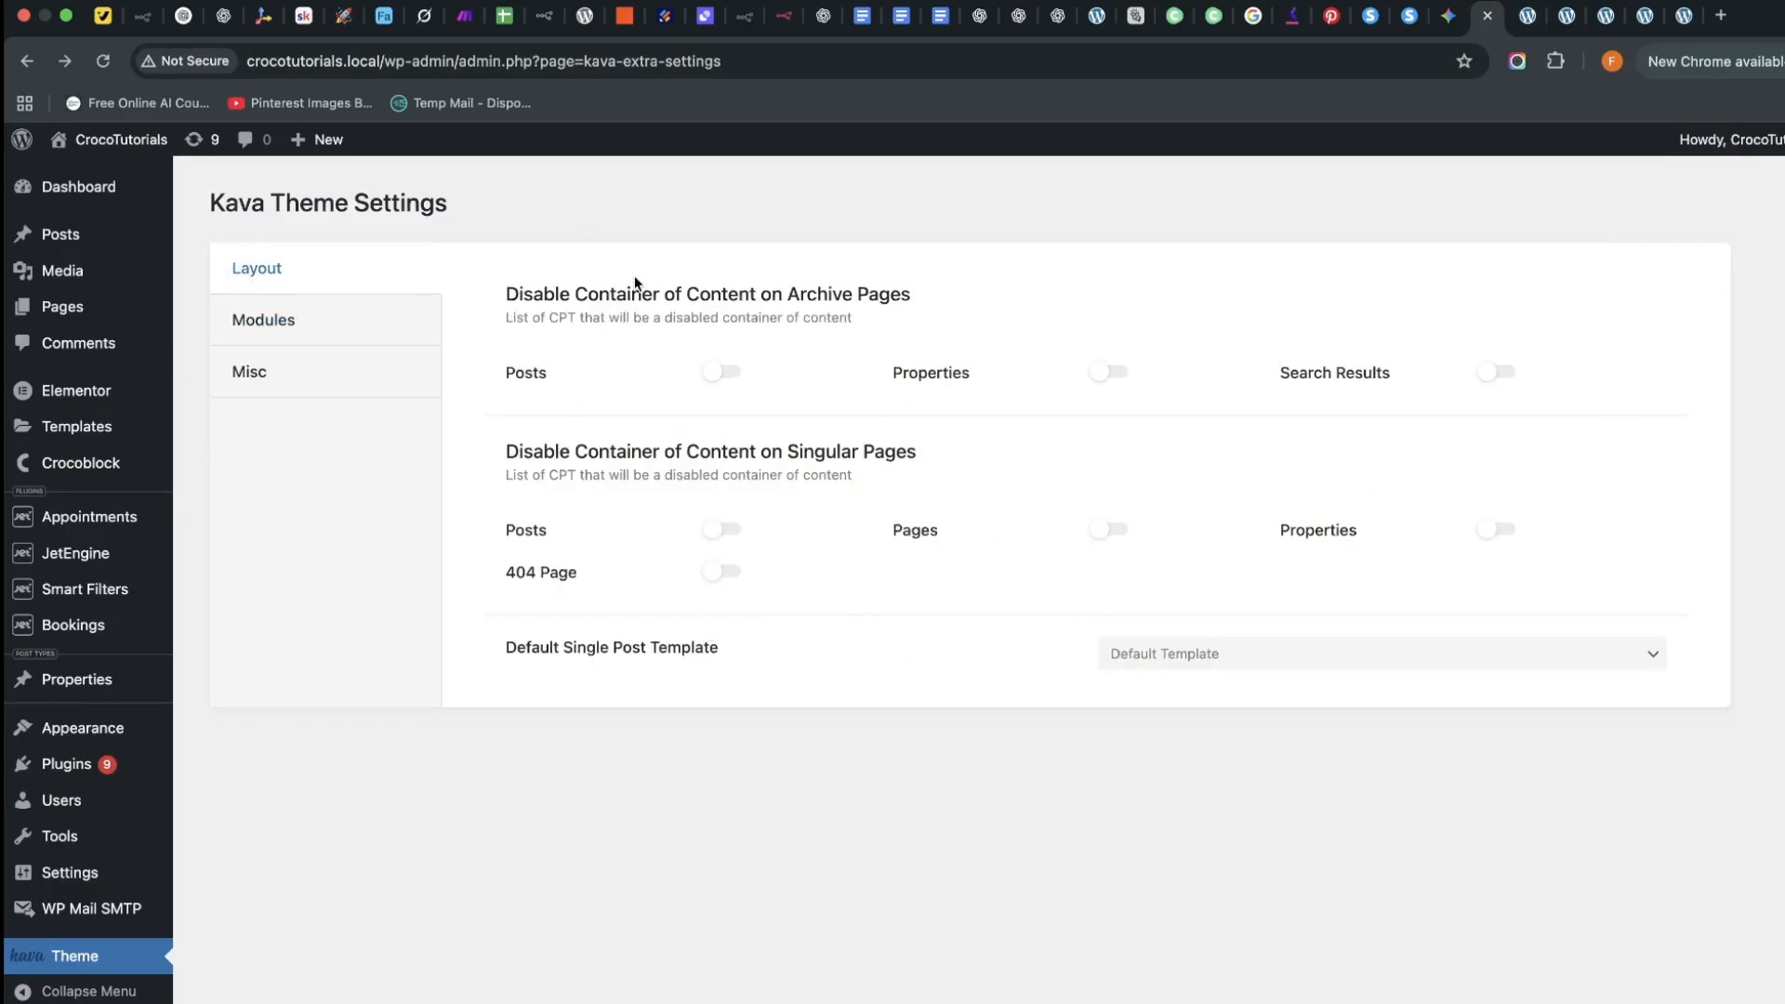
pyautogui.click(1233, 655)
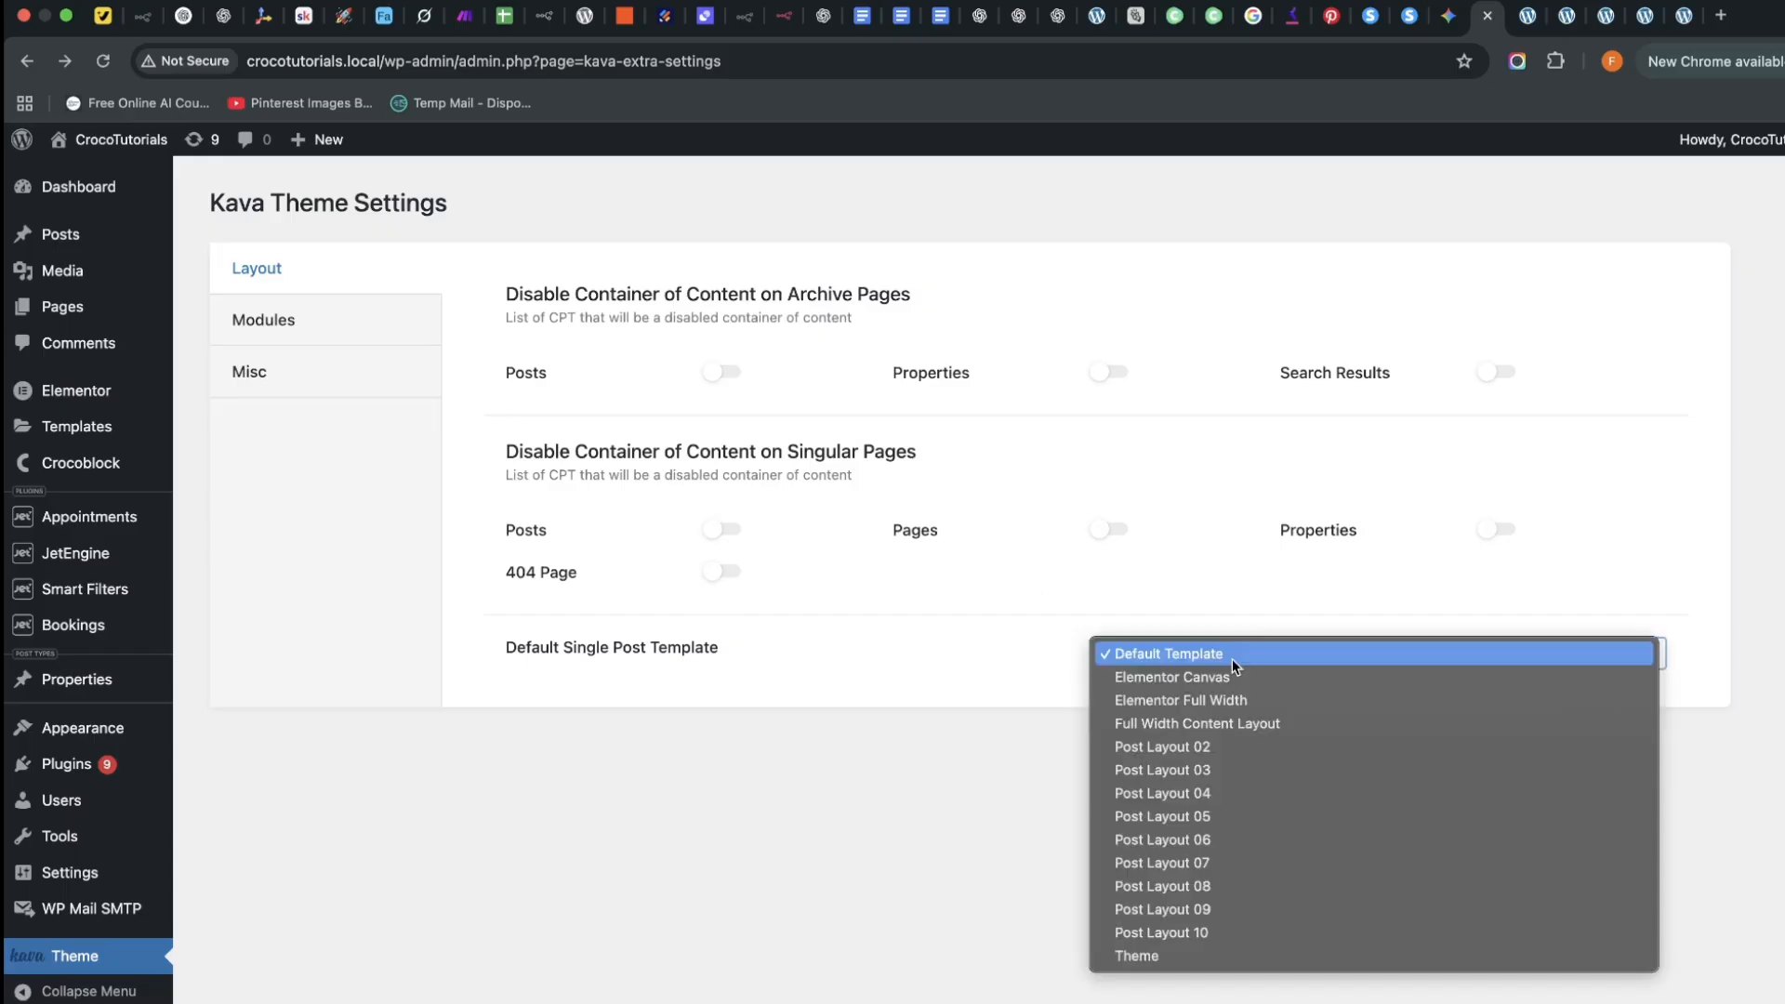
pyautogui.click(796, 648)
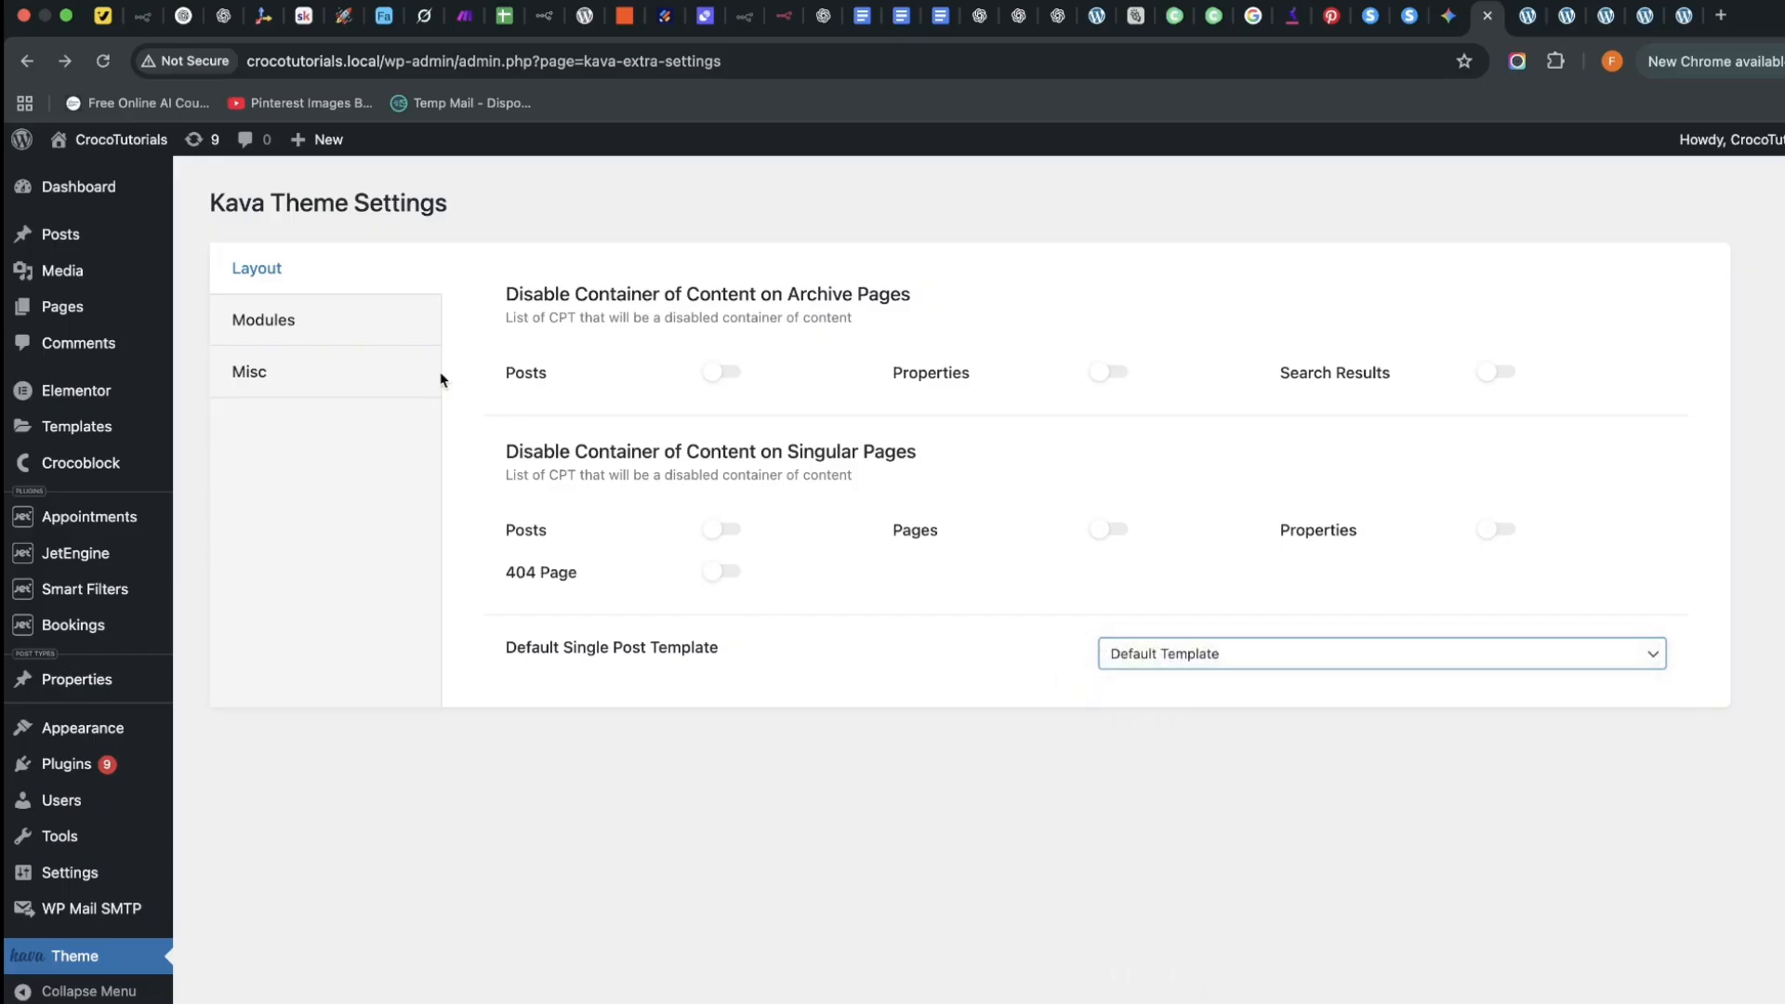
pyautogui.click(435, 377)
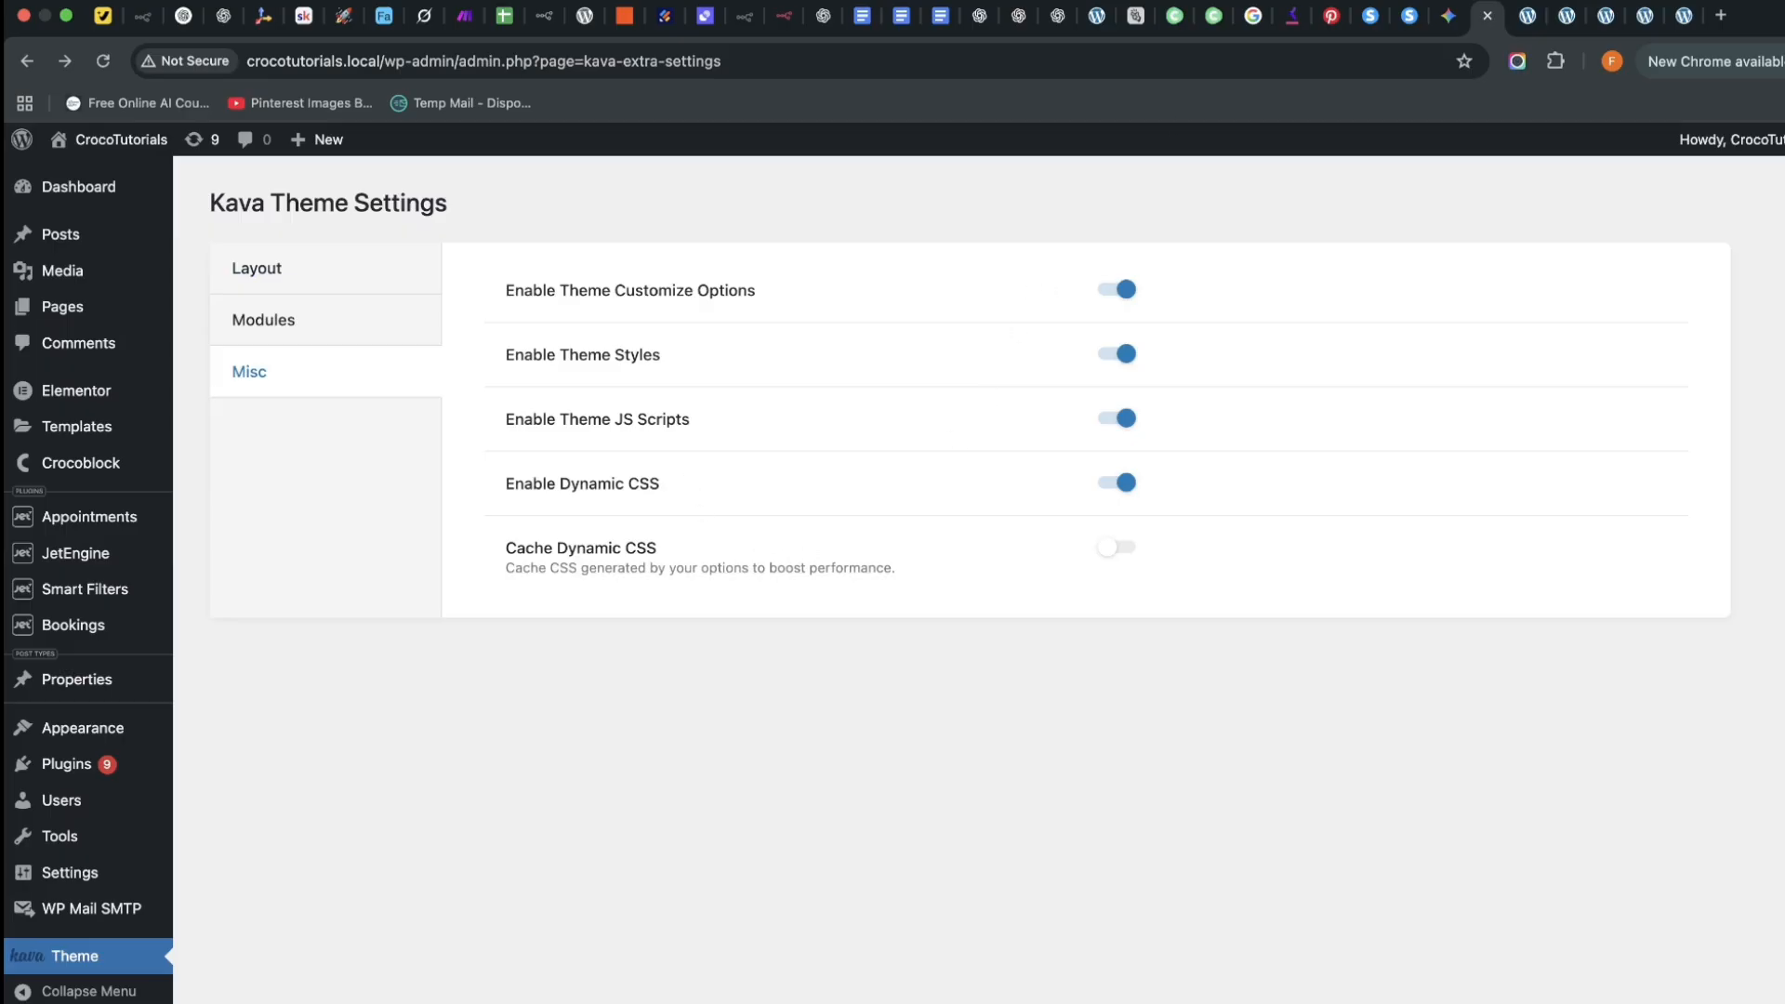
pyautogui.click(1673, 16)
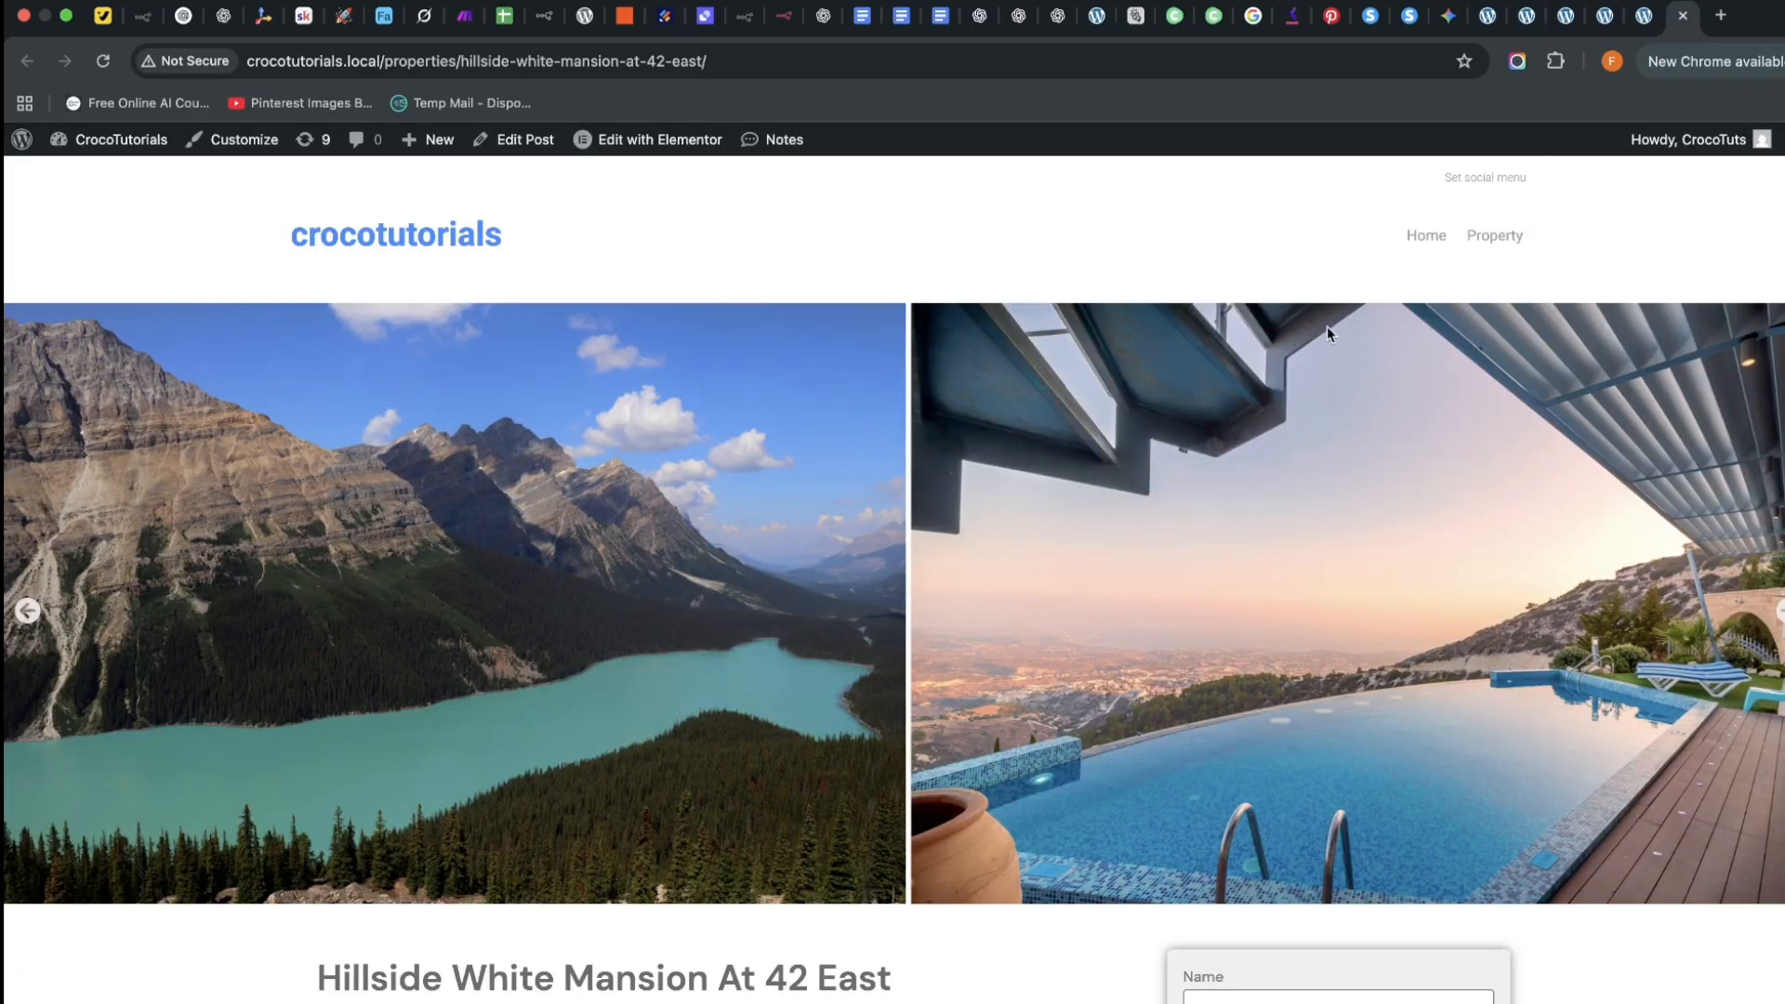
pyautogui.click(1504, 179)
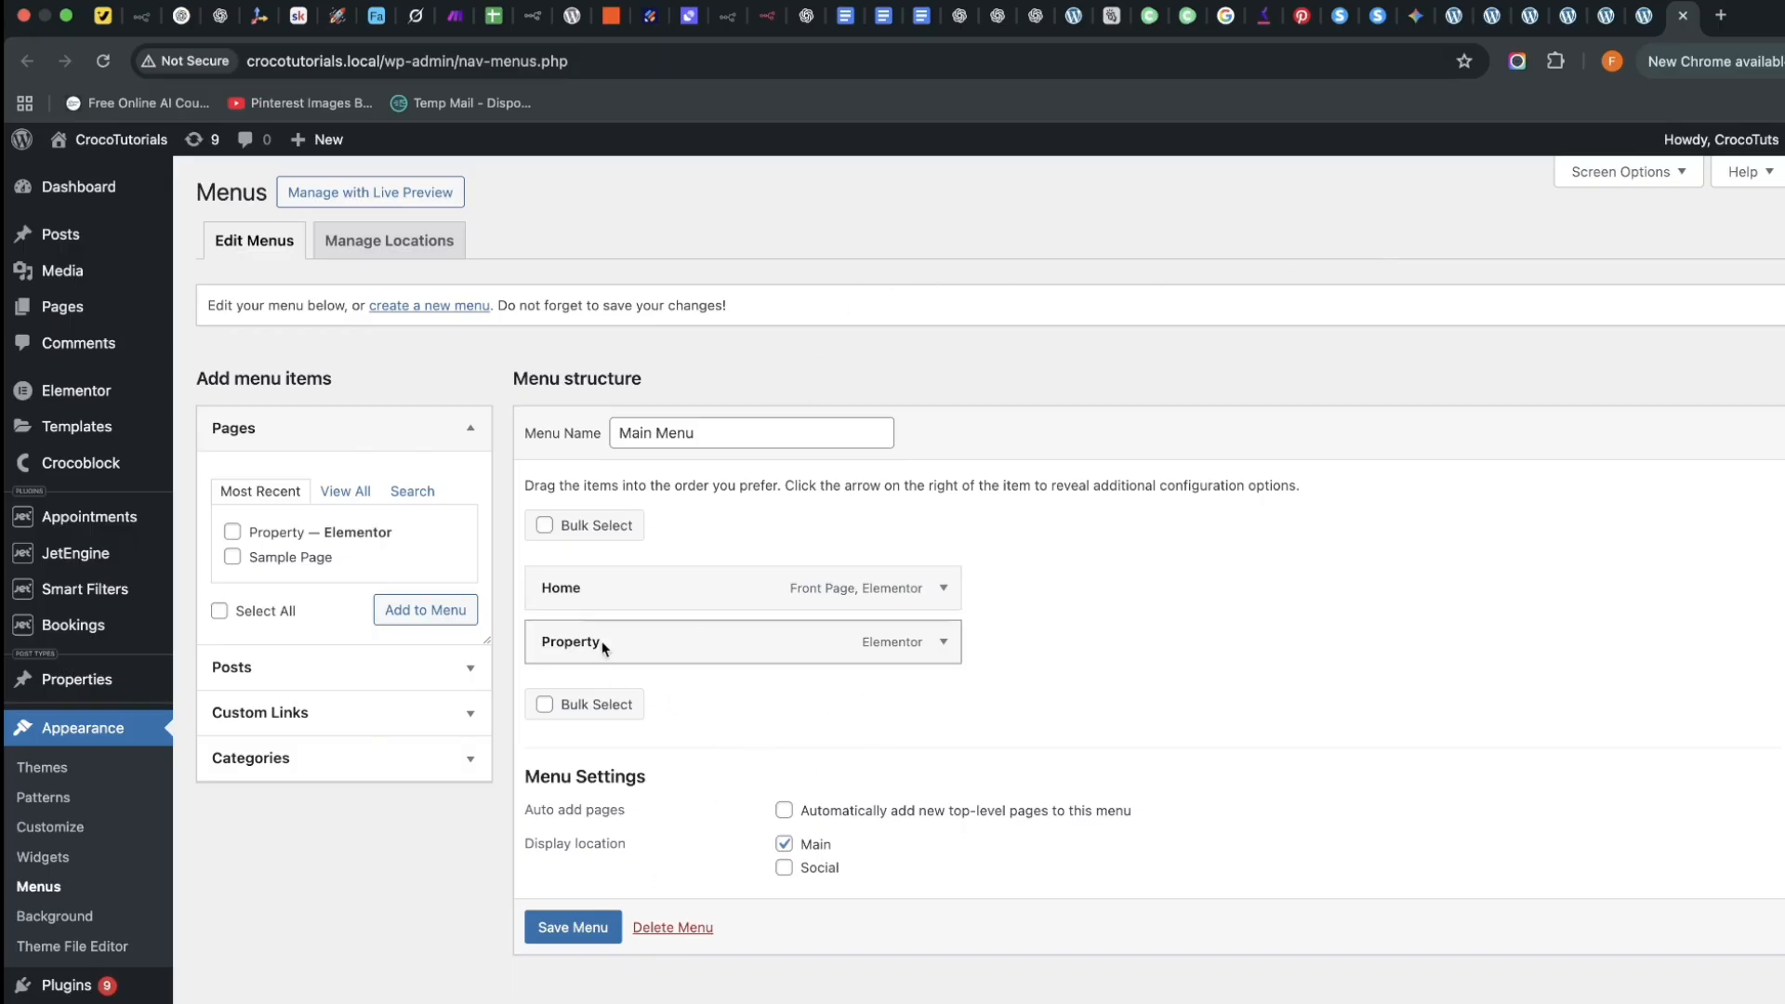
pyautogui.click(364, 495)
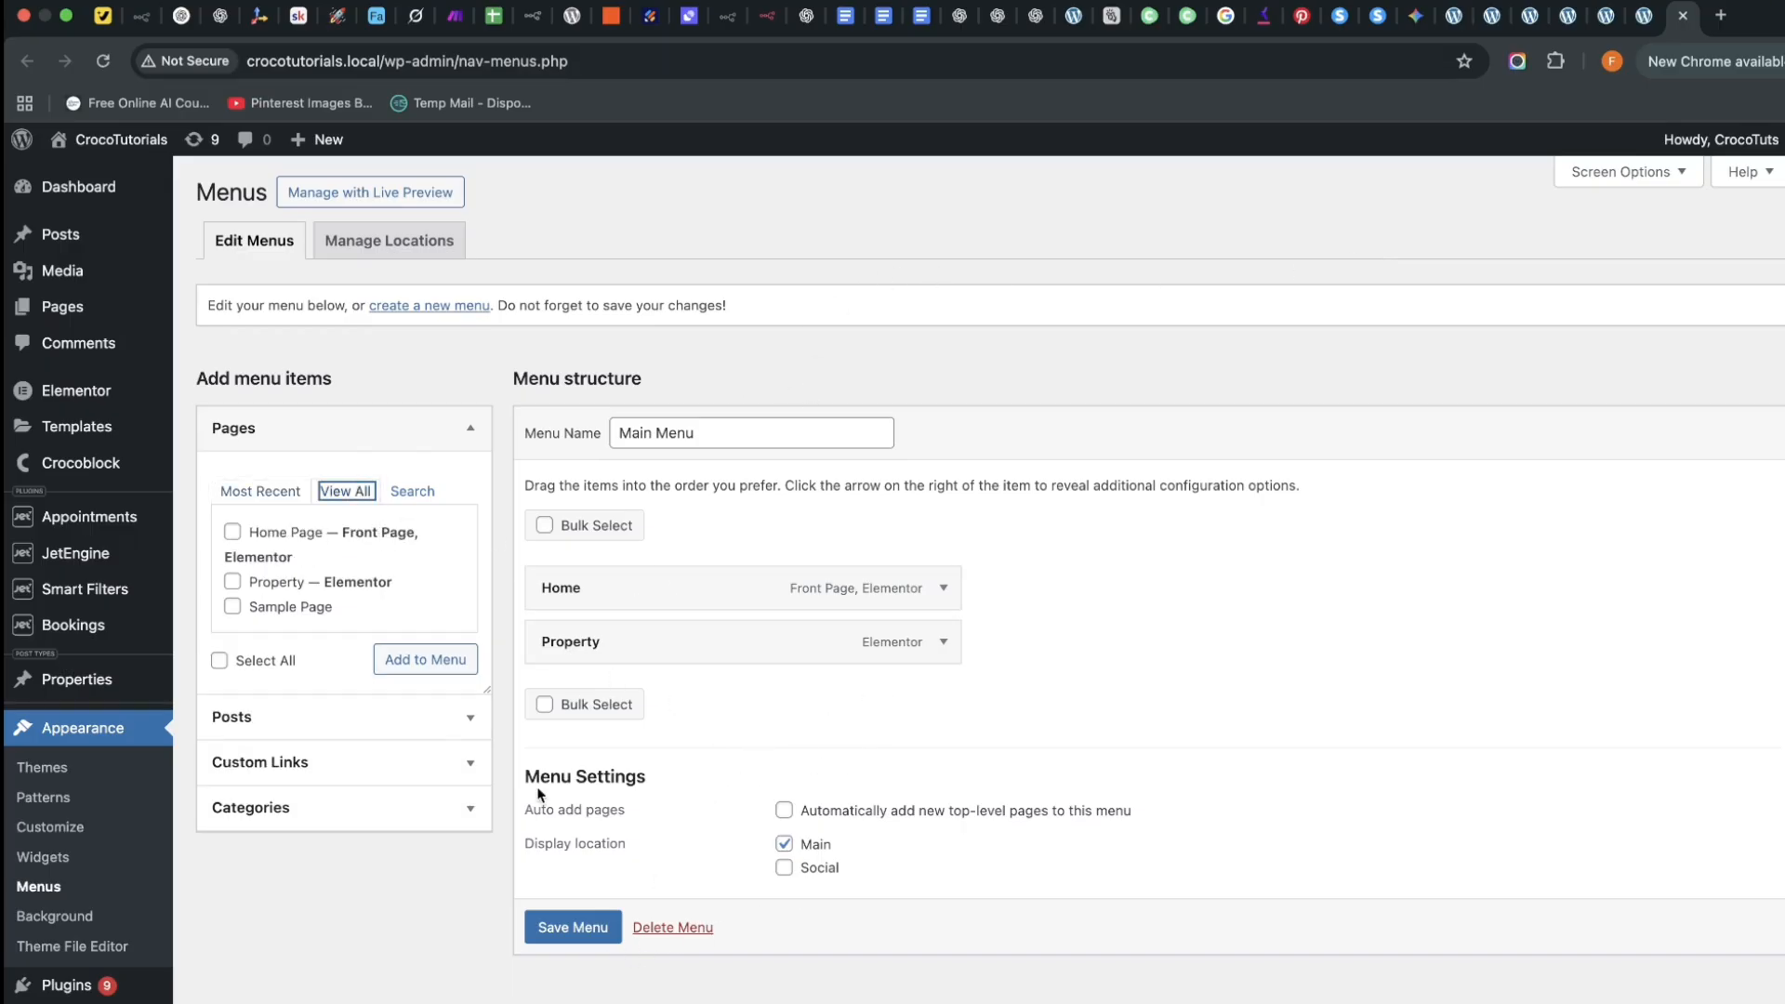
pyautogui.click(1641, 16)
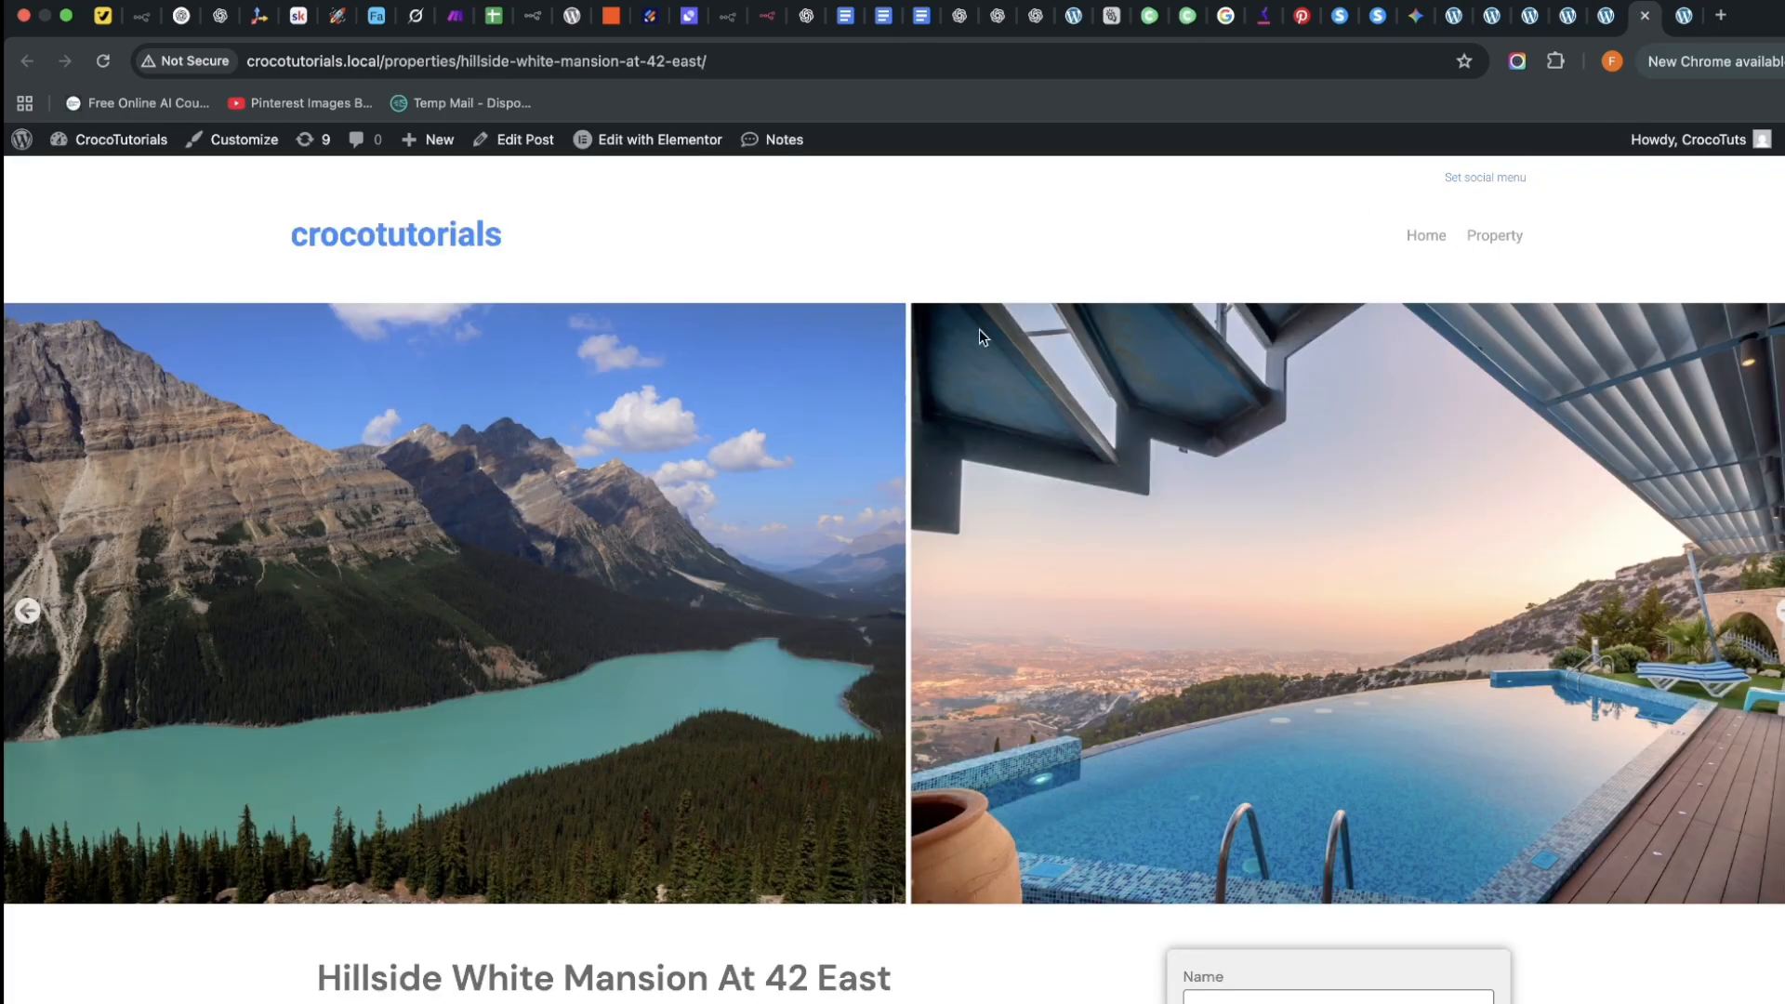
pyautogui.scroll(-1, 979, 329)
pyautogui.scroll(-10, 706, 223)
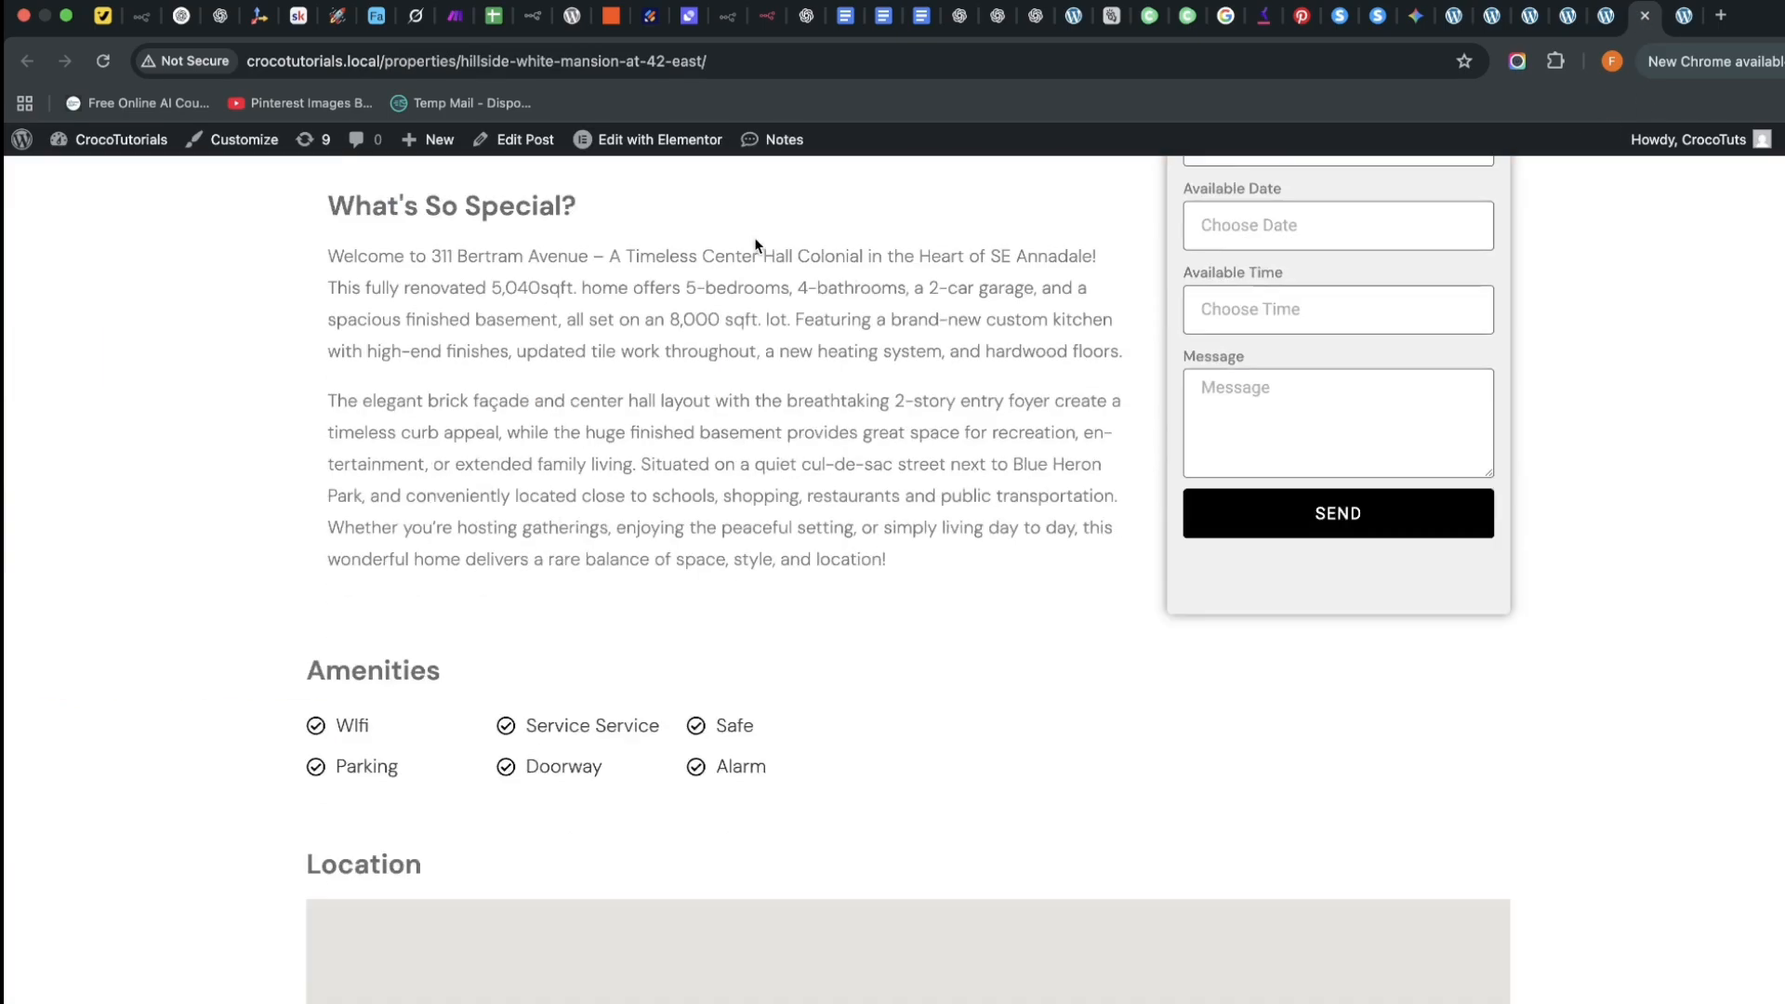
pyautogui.scroll(10, 776, 251)
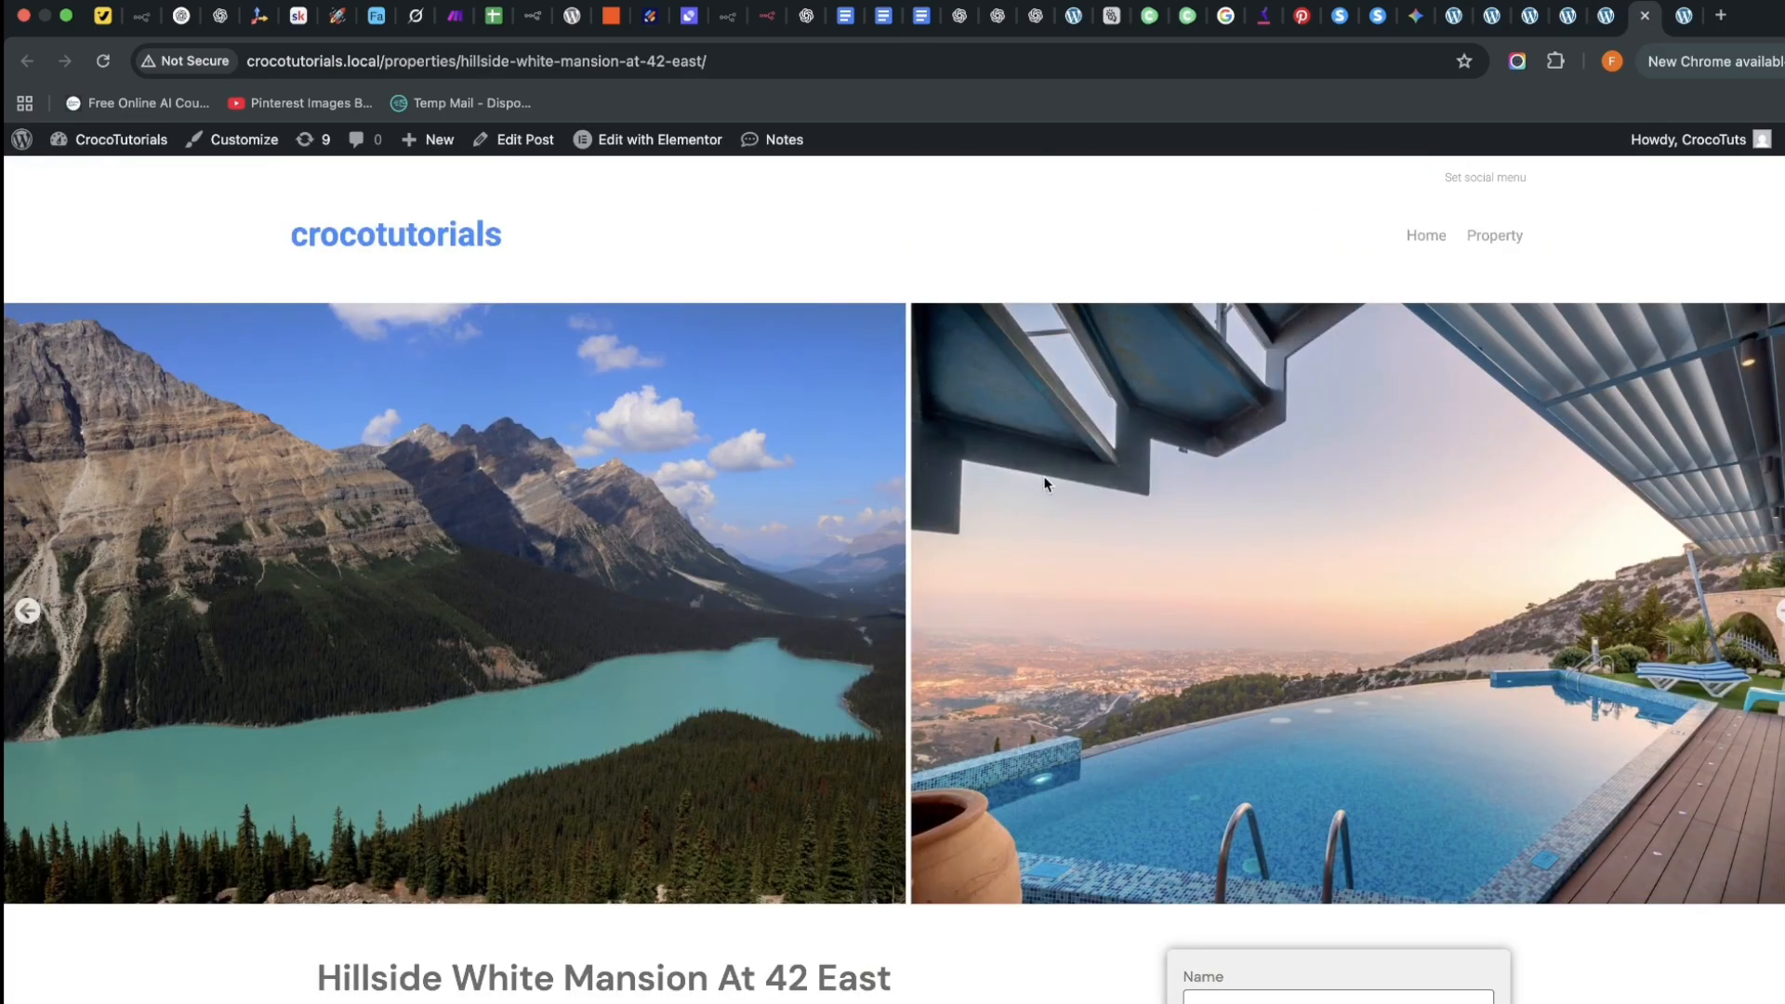